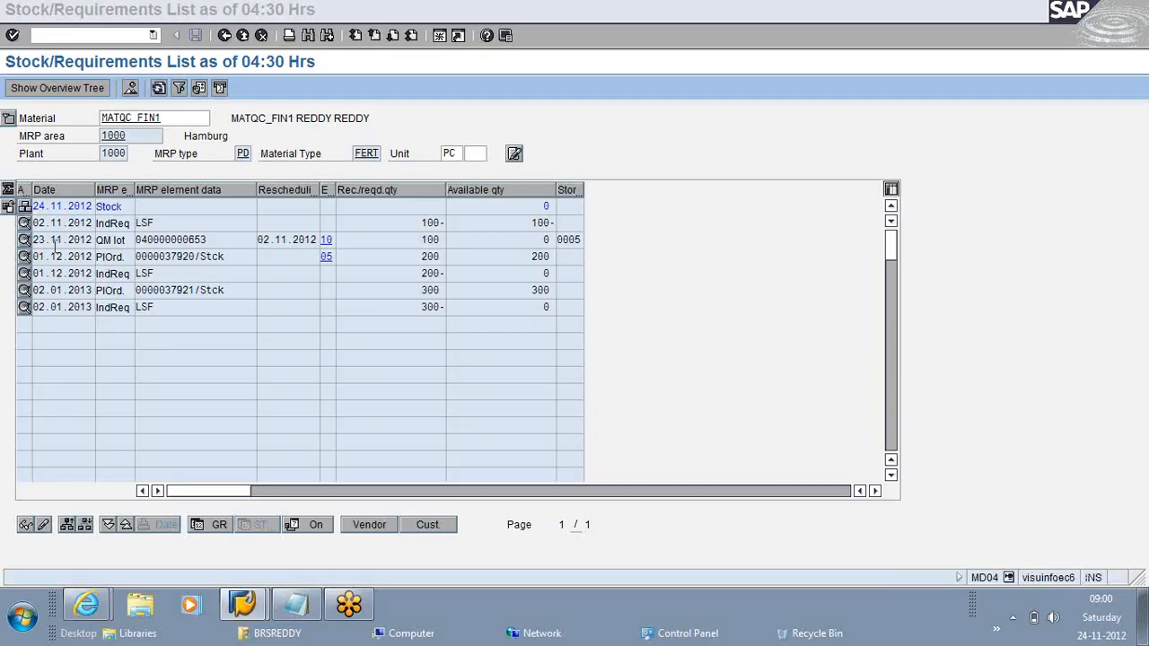
Step: Open inspection lot selection with transaction QA32 in a new session, keeping the stock/requirements list open
{"action": "left_click", "coordinate": [210, 240]}
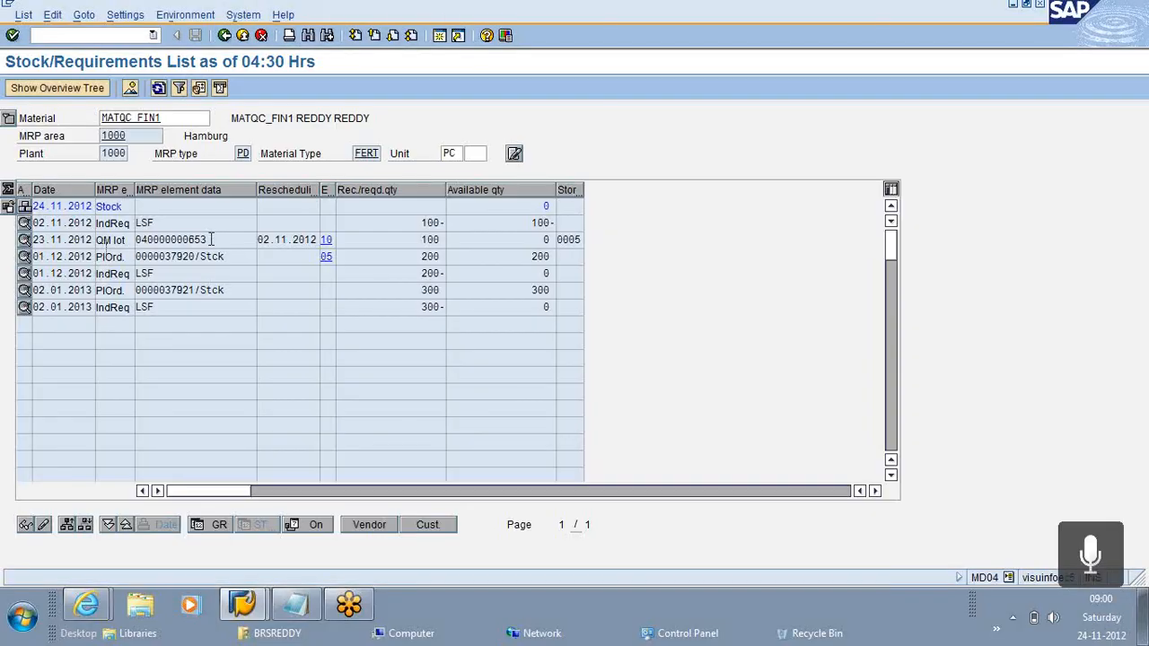
{"action": "left_click", "coordinate": [439, 35]}
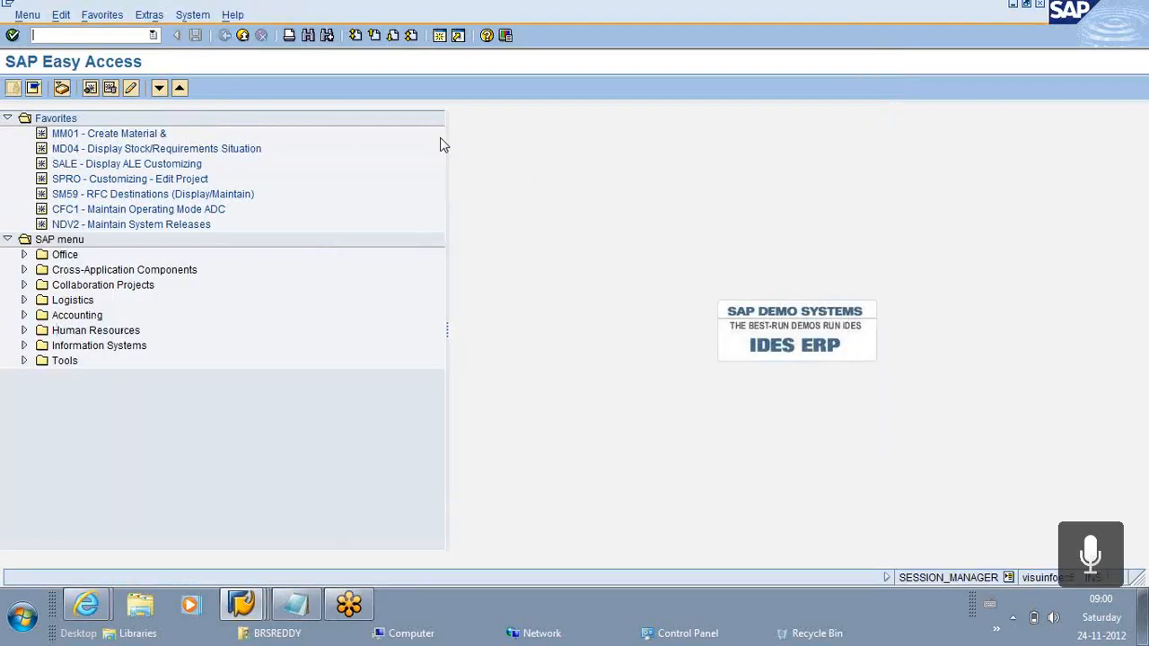
{"action": "type", "text": "qa3"}
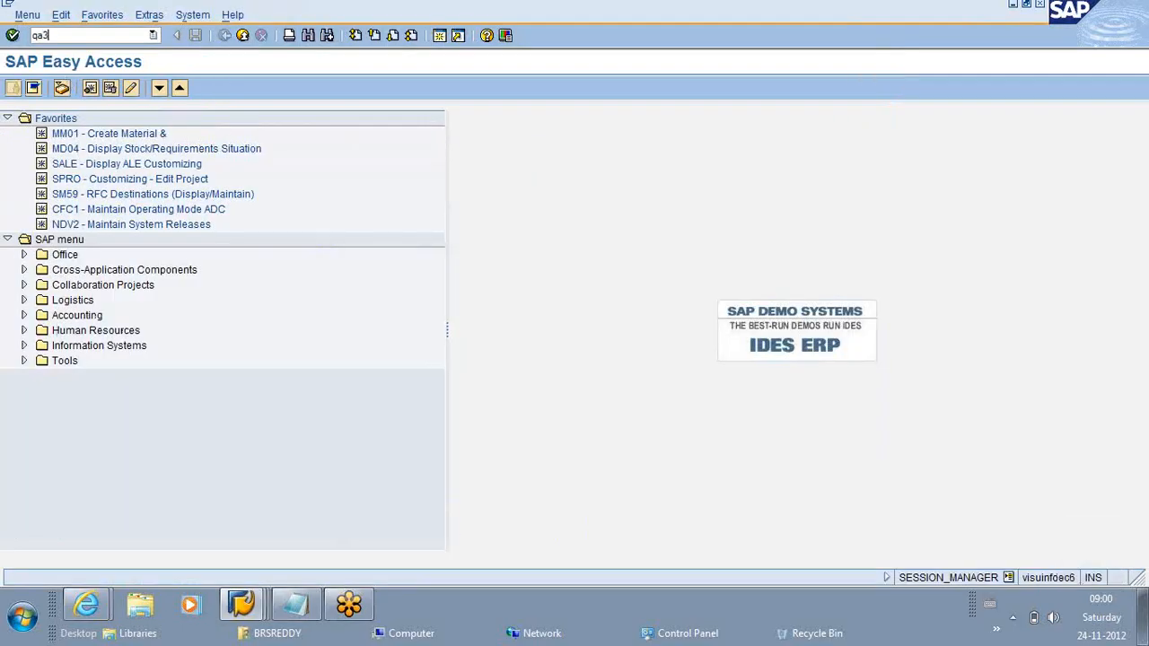
{"action": "type", "text": "2"}
{"action": "key", "text": "Return"}
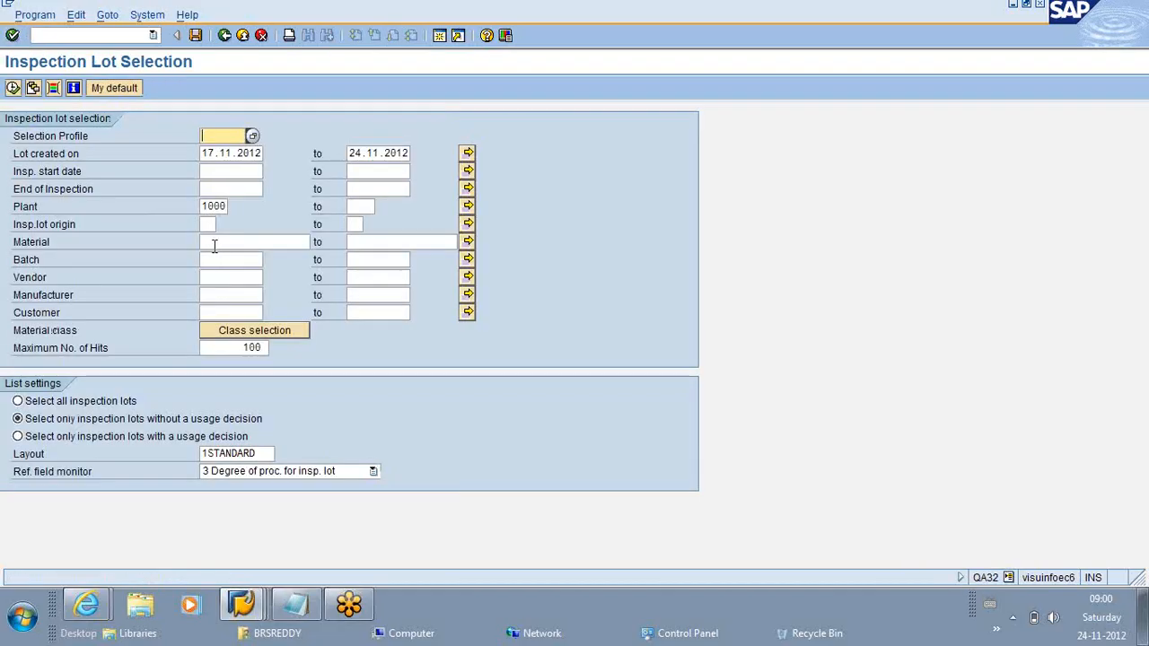
Step: List the inspection lots without a usage decision for material MATQC_FIN1 and select the lot found
{"action": "left_click", "coordinate": [207, 241]}
{"action": "left_click", "coordinate": [229, 257]}
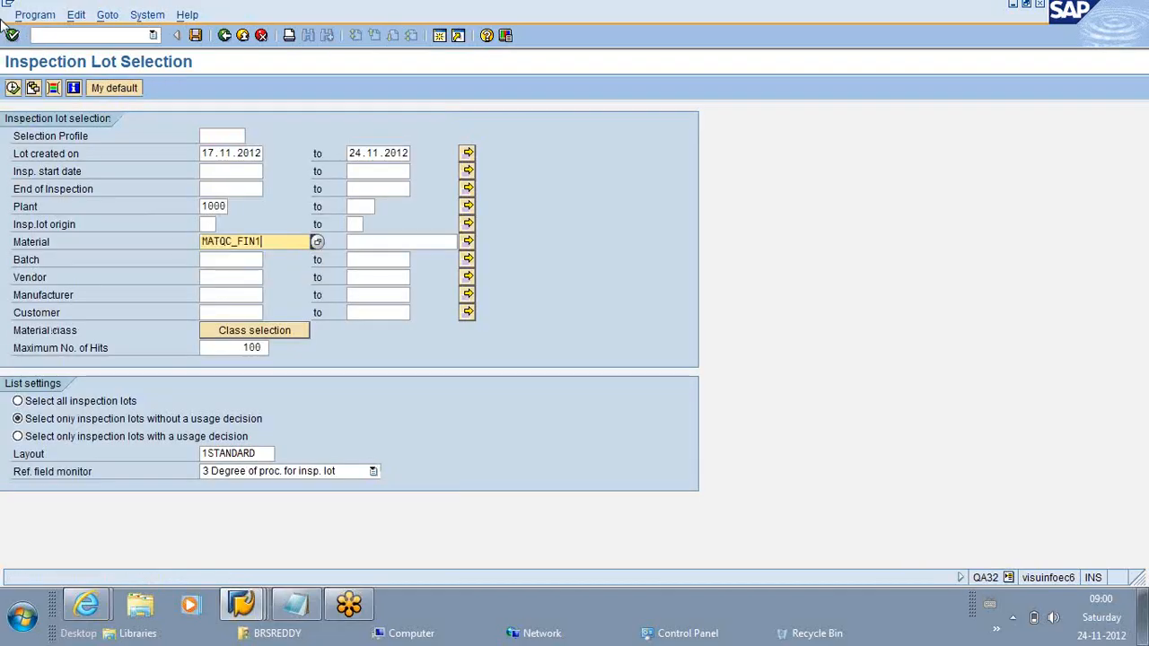
{"action": "left_click", "coordinate": [14, 88]}
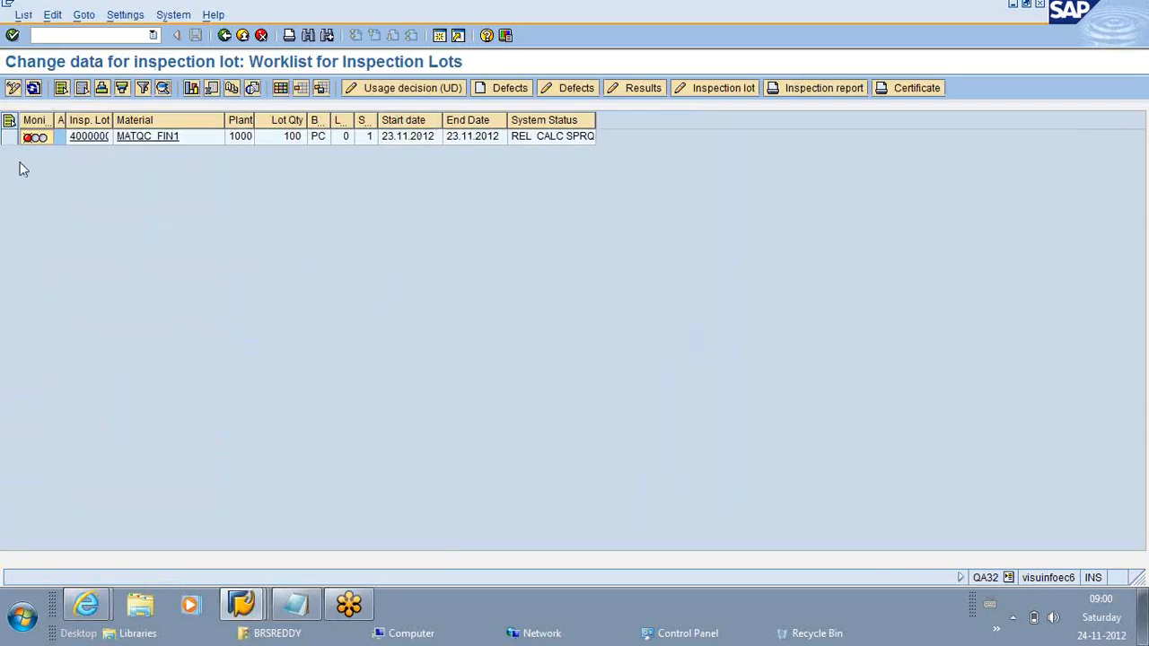
{"action": "left_click", "coordinate": [27, 140]}
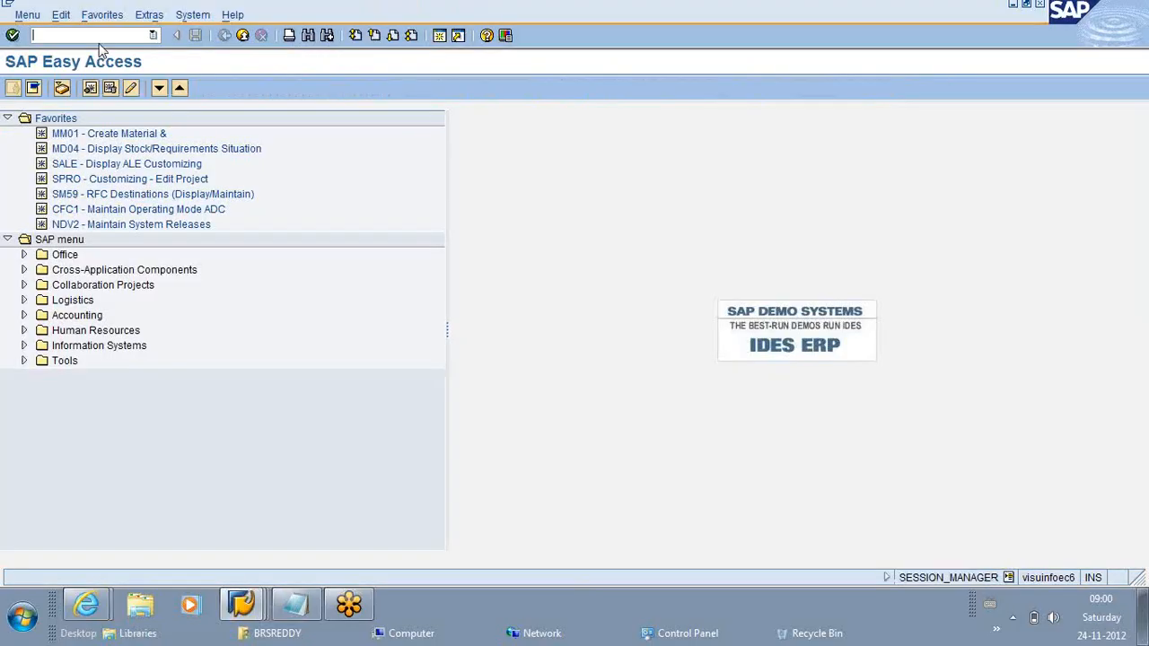
Step: Display the MMBE stock overview in another session for material MATQC_FIN1, plant 1000, storage location 0005
{"action": "type", "text": "mmbe"}
{"action": "key", "text": "Return"}
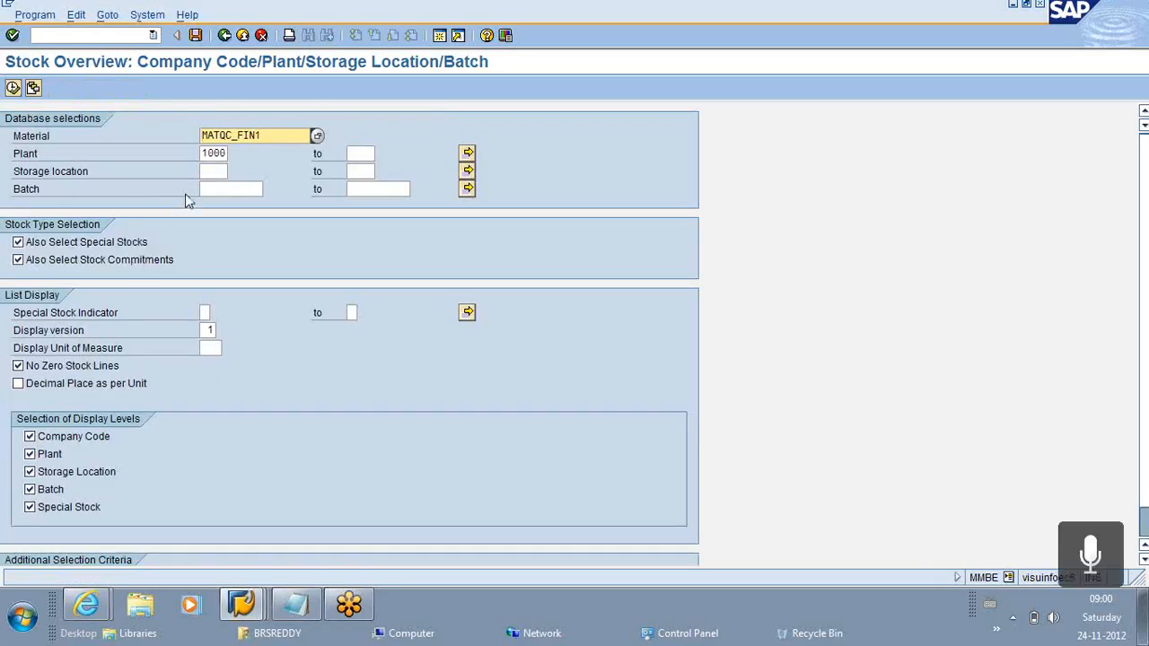
{"action": "left_click", "coordinate": [231, 171]}
{"action": "type", "text": "0005"}
{"action": "left_click", "coordinate": [12, 88]}
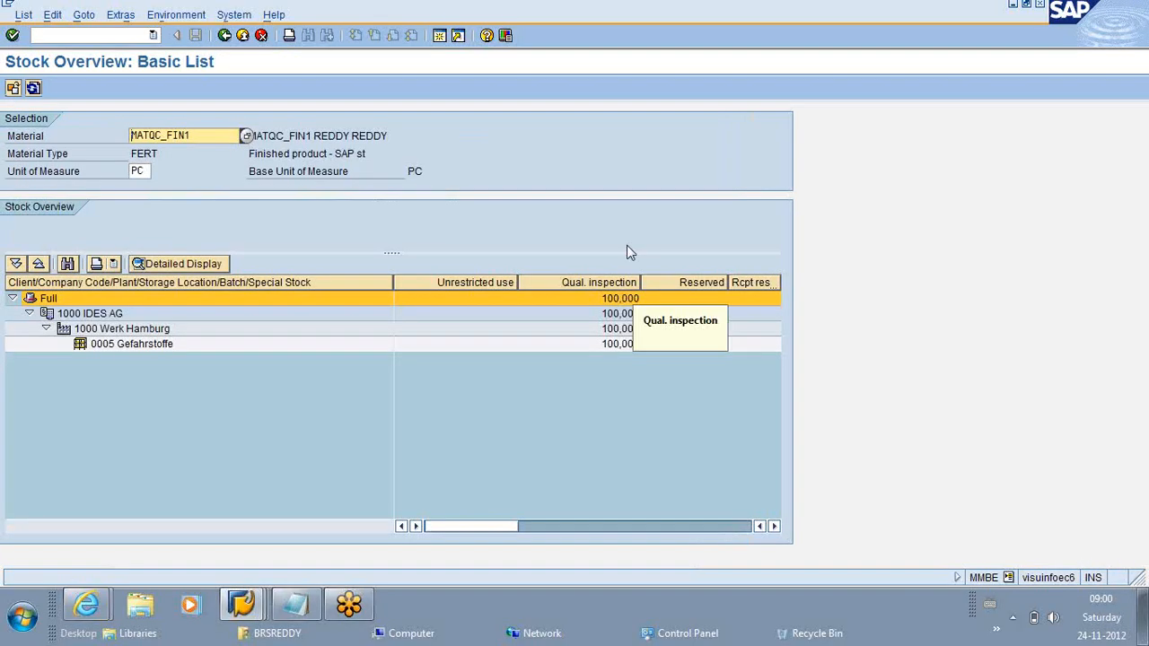
{"action": "double_click", "coordinate": [625, 301]}
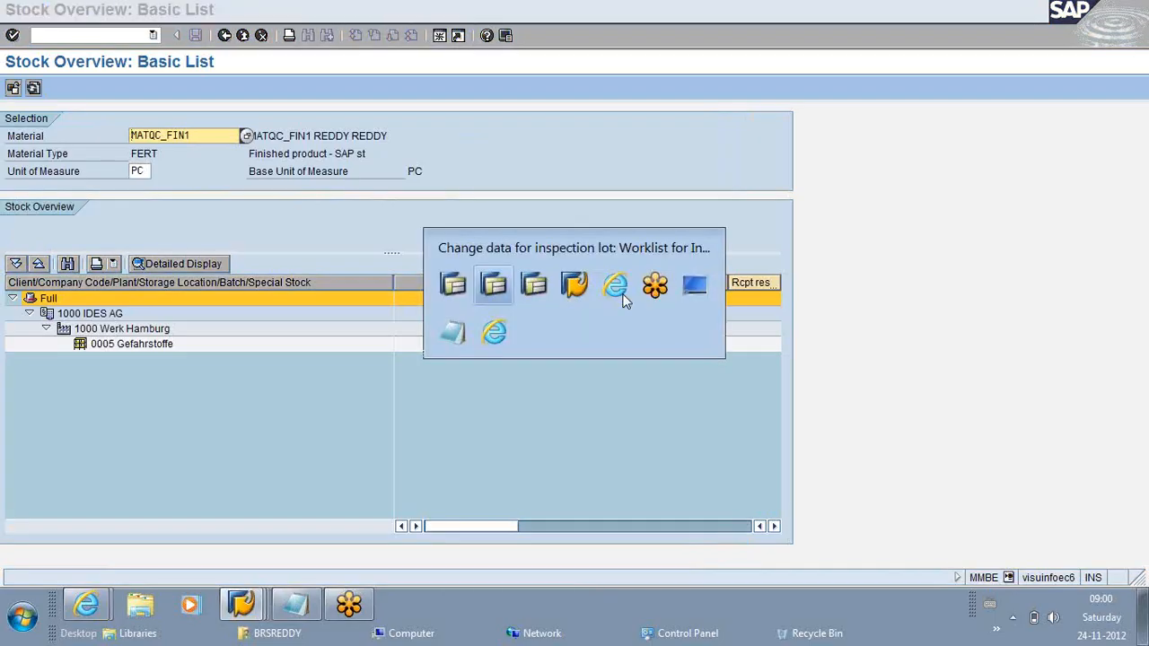
Step: Return to the inspection lot worklist and record result 19 for characteristic FINALDIA, valuate it as Accept, and save
{"action": "left_click", "coordinate": [618, 284]}
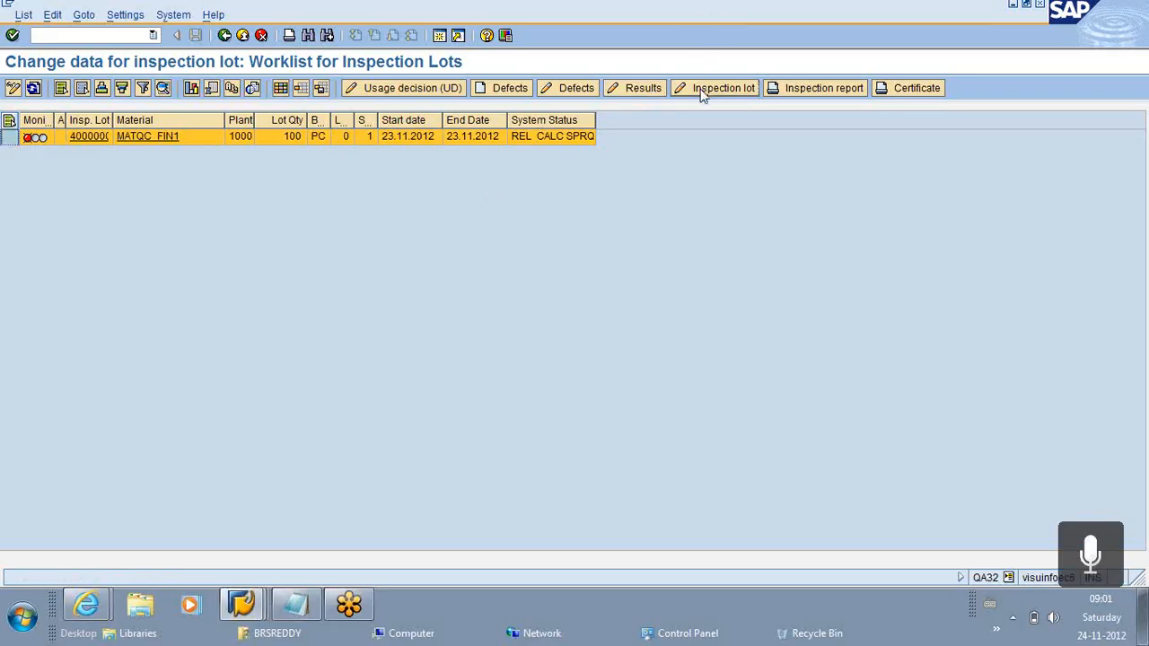
{"action": "left_click", "coordinate": [635, 90]}
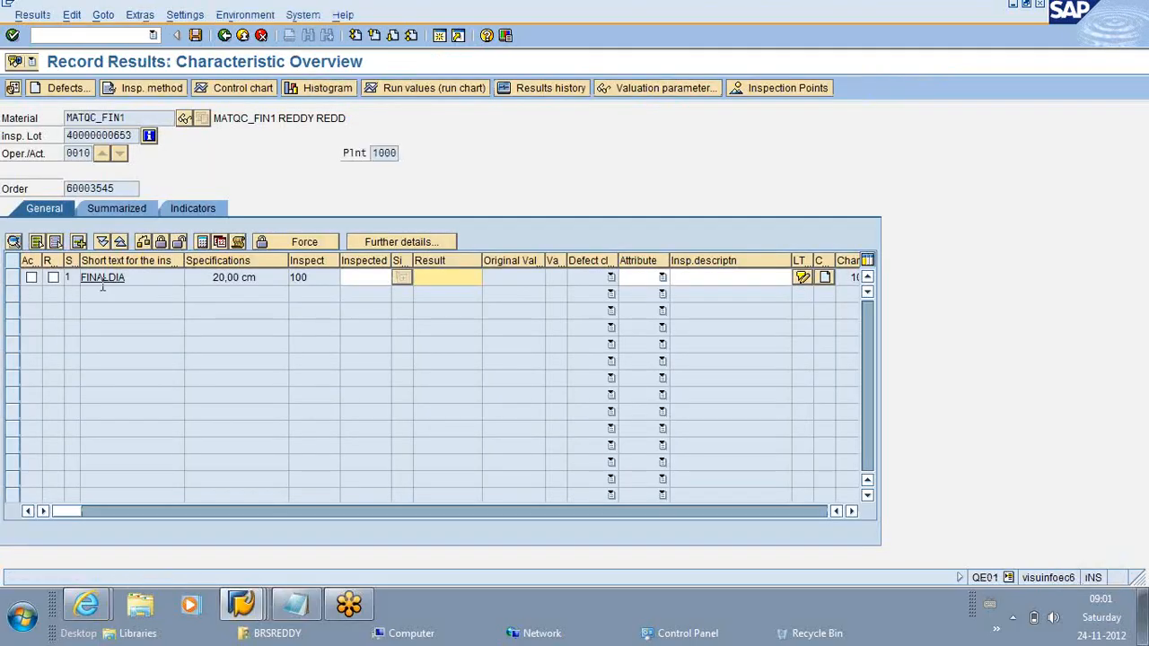
{"action": "left_click", "coordinate": [127, 278]}
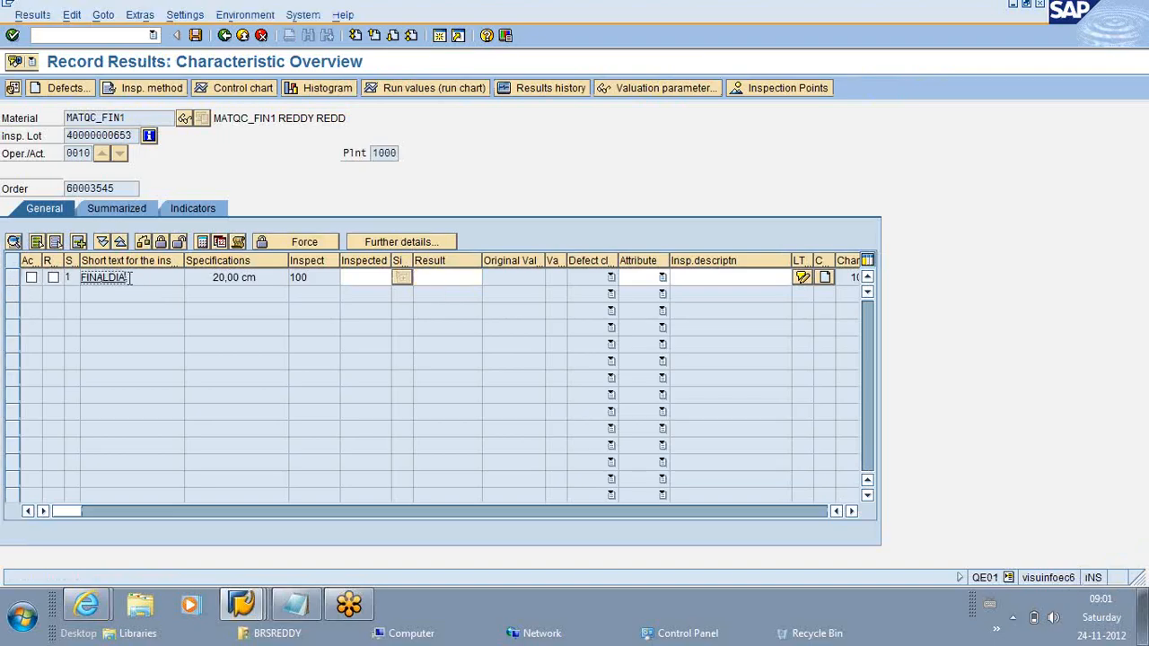
{"action": "left_click", "coordinate": [445, 280]}
{"action": "type", "text": "19"}
{"action": "key", "text": "Return"}
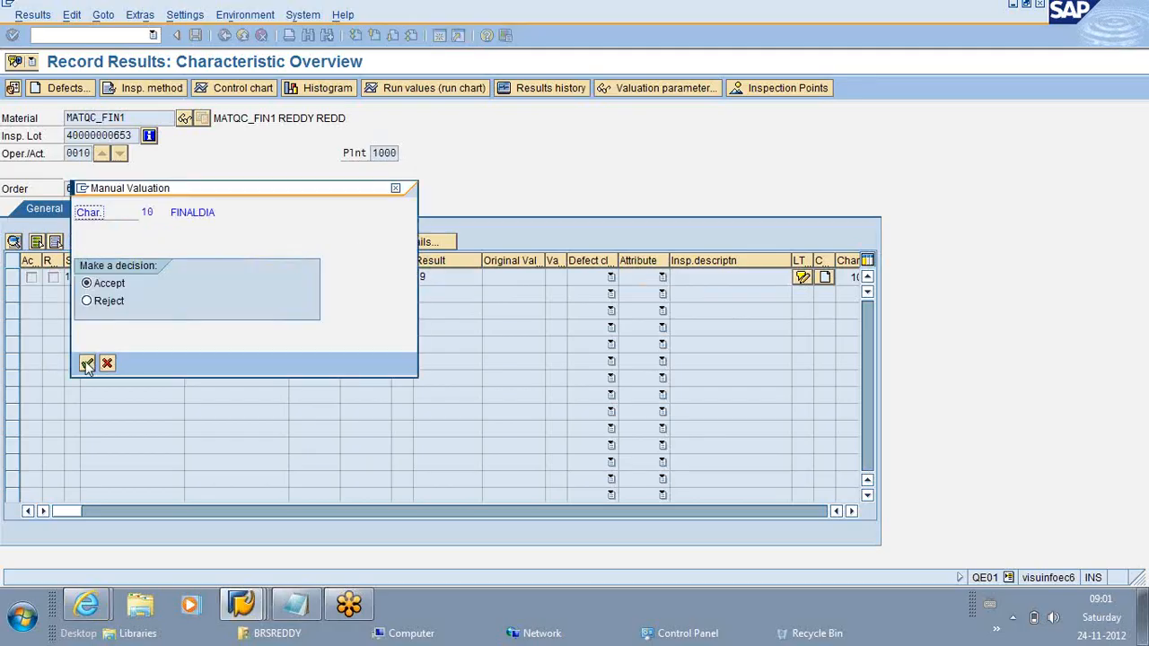
{"action": "left_click", "coordinate": [87, 363]}
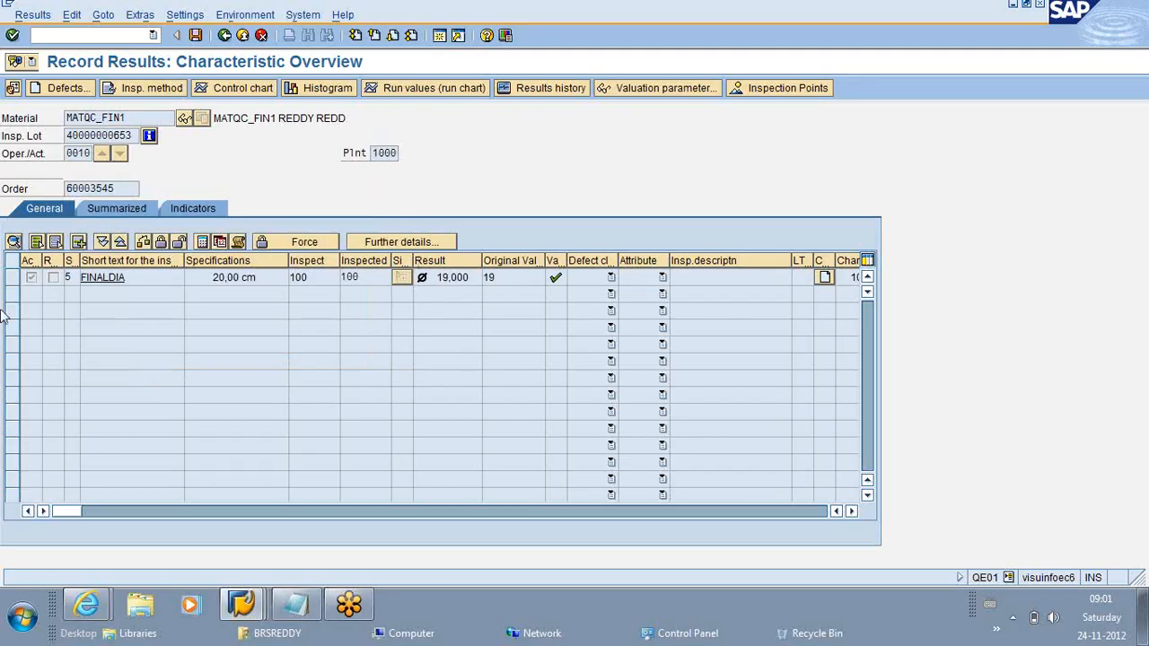
{"action": "left_click", "coordinate": [196, 36]}
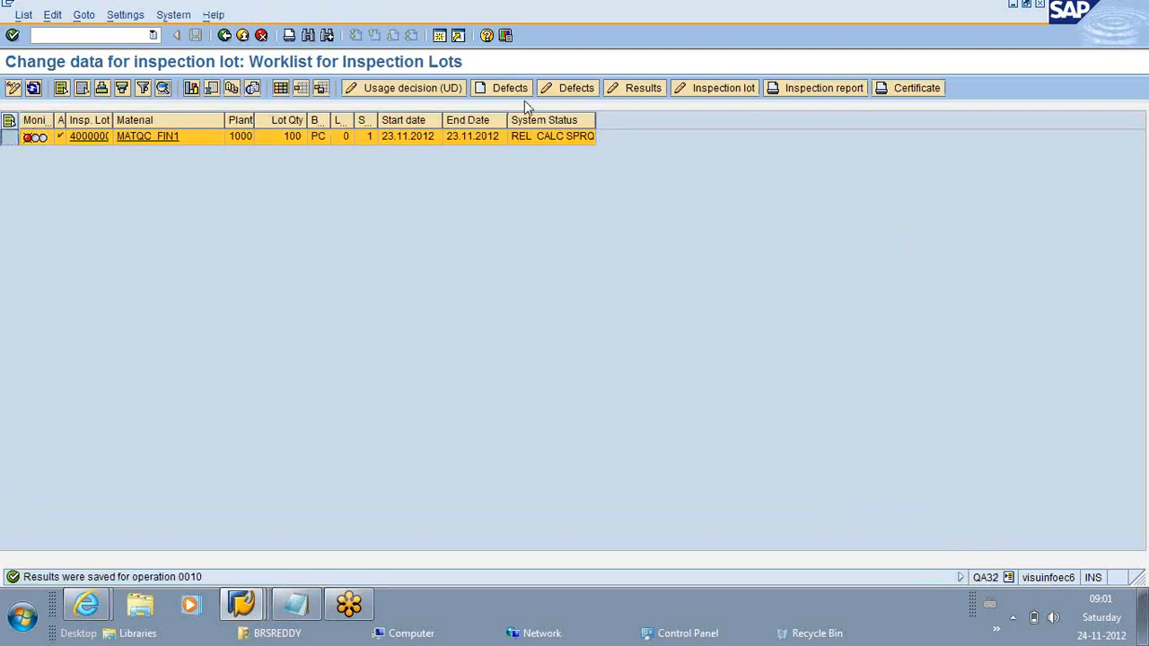
Step: Start the usage decision for the selected MATQC_FIN1 lot and choose UD code A (Accept)
{"action": "left_click", "coordinate": [431, 88]}
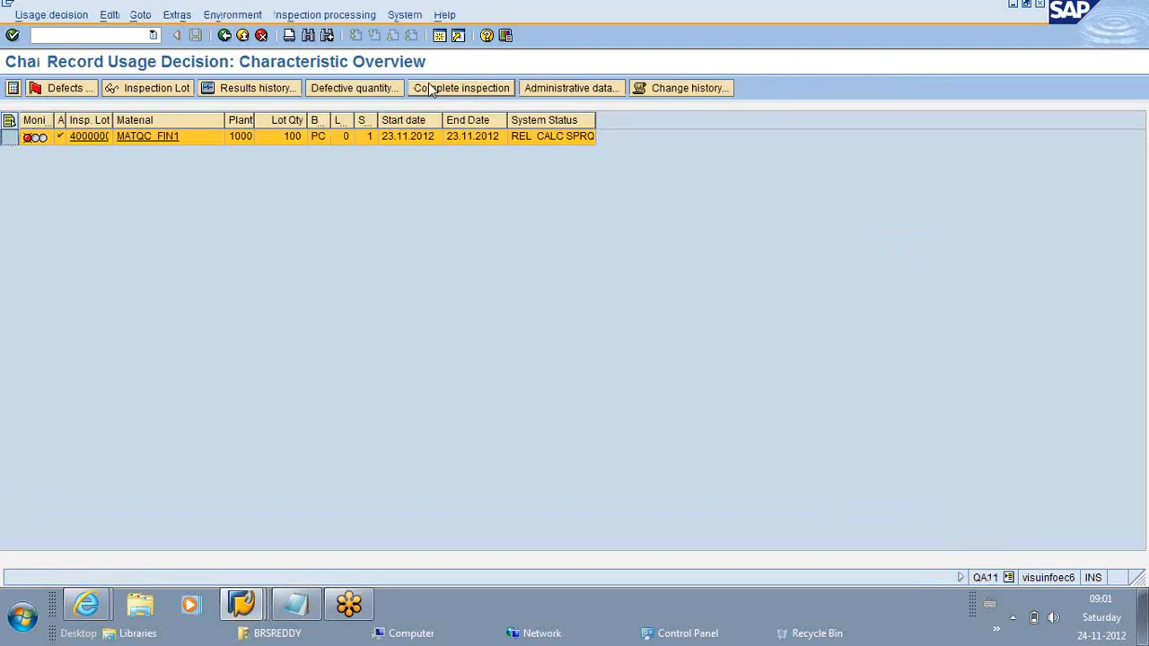
{"action": "left_click", "coordinate": [140, 437]}
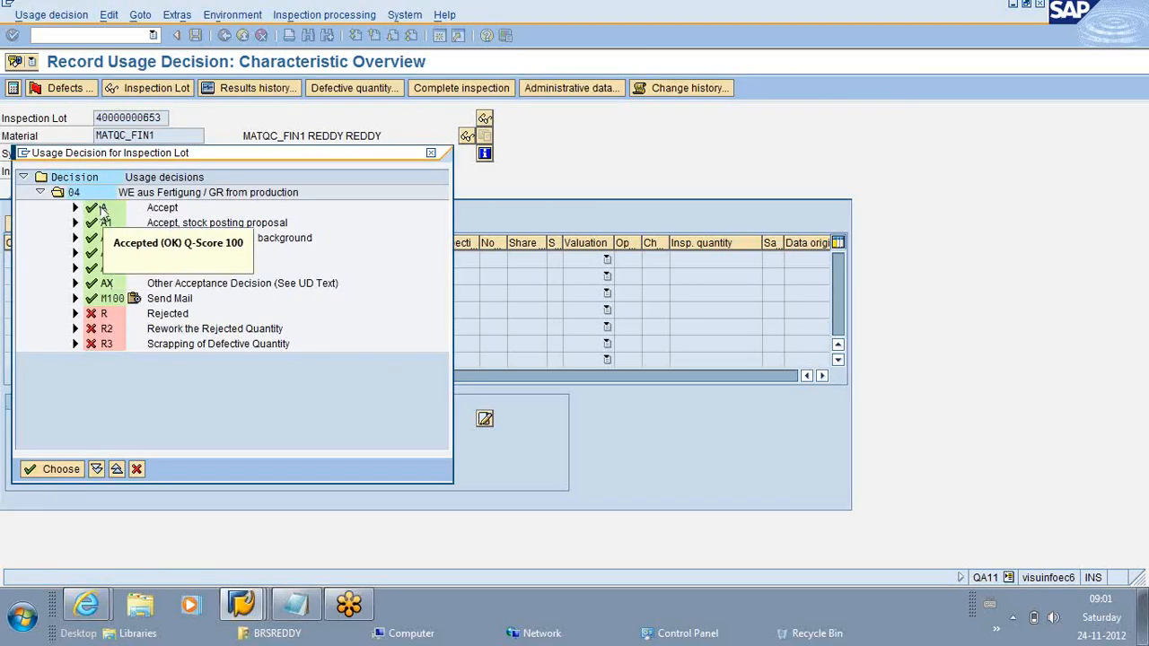
{"action": "double_click", "coordinate": [106, 207]}
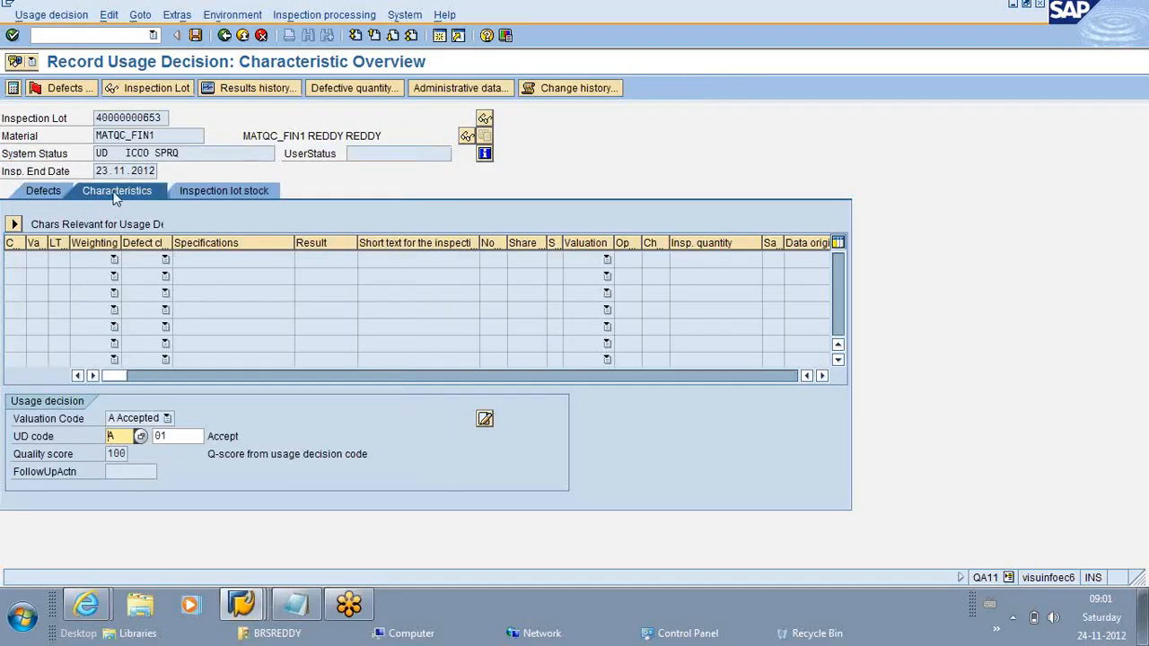
Step: Post 100 PC of the lot to unrestricted use, save the usage decision, and refresh the worklist
{"action": "left_click", "coordinate": [195, 35]}
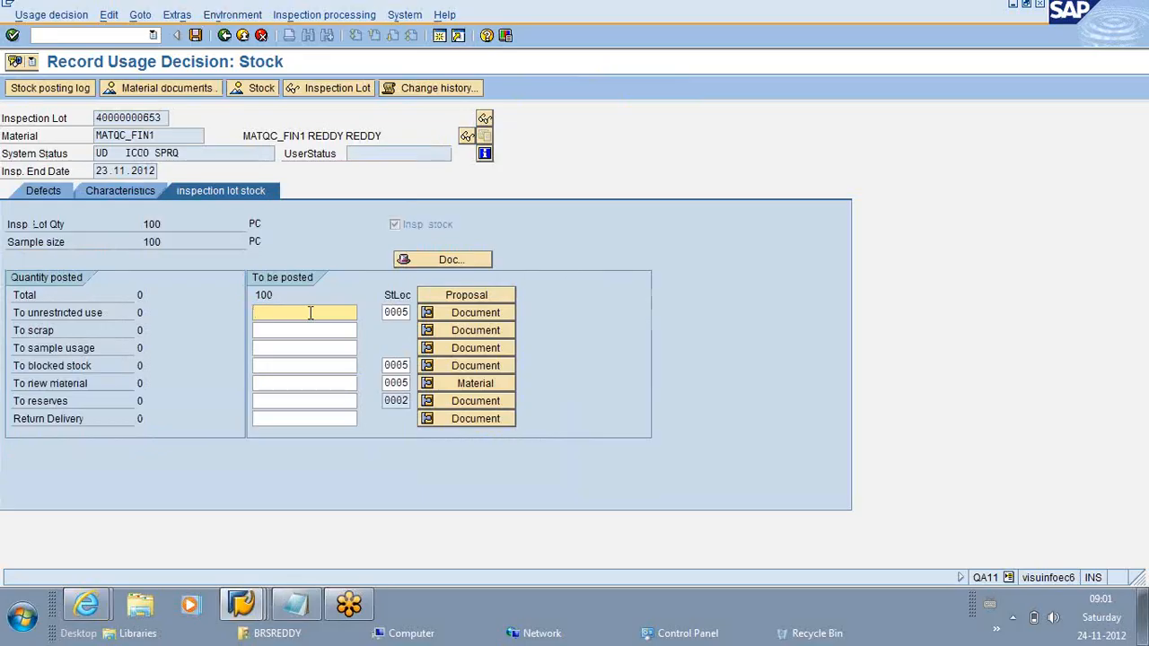
{"action": "type", "text": "100"}
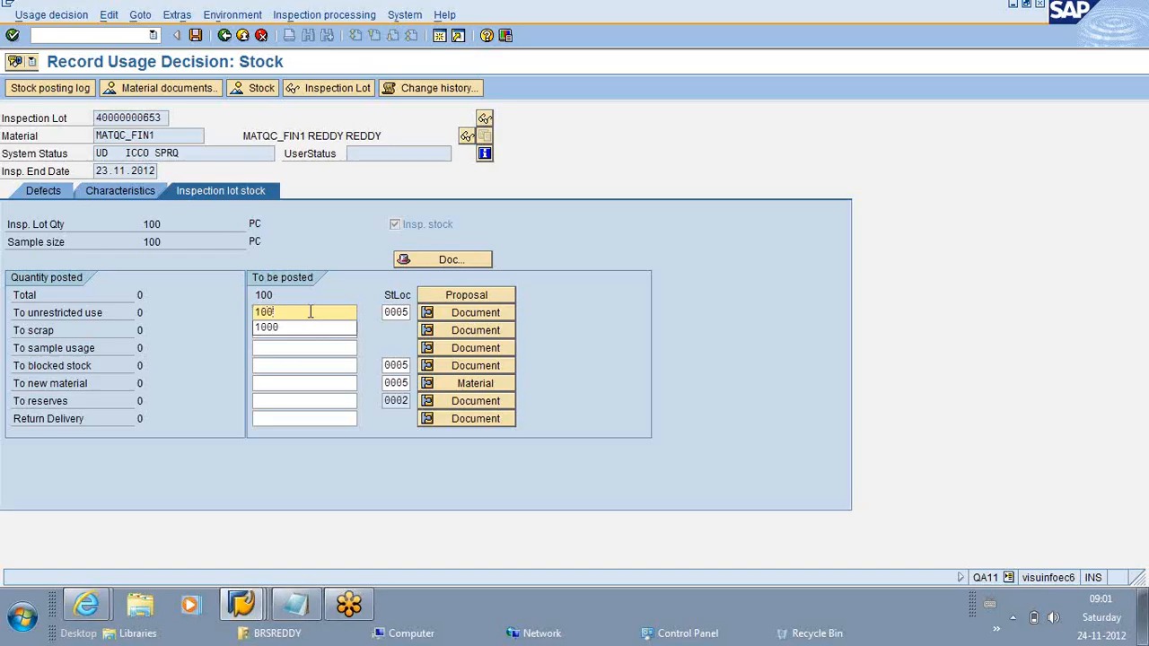
{"action": "key", "text": "ctrl+s"}
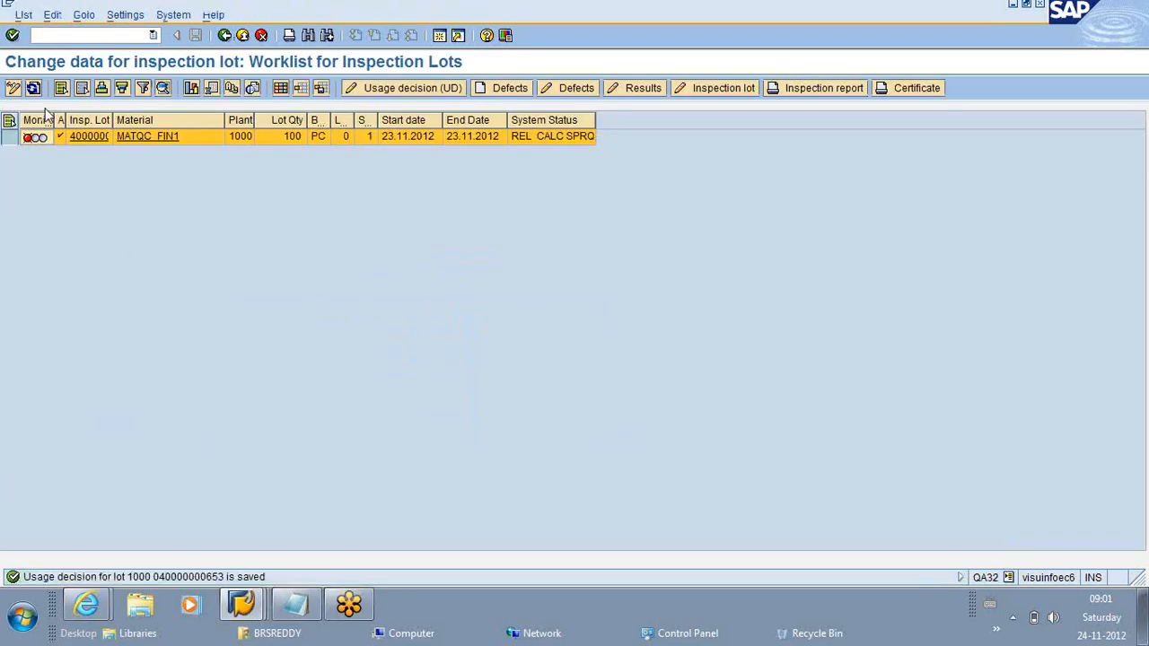
{"action": "left_click", "coordinate": [32, 91]}
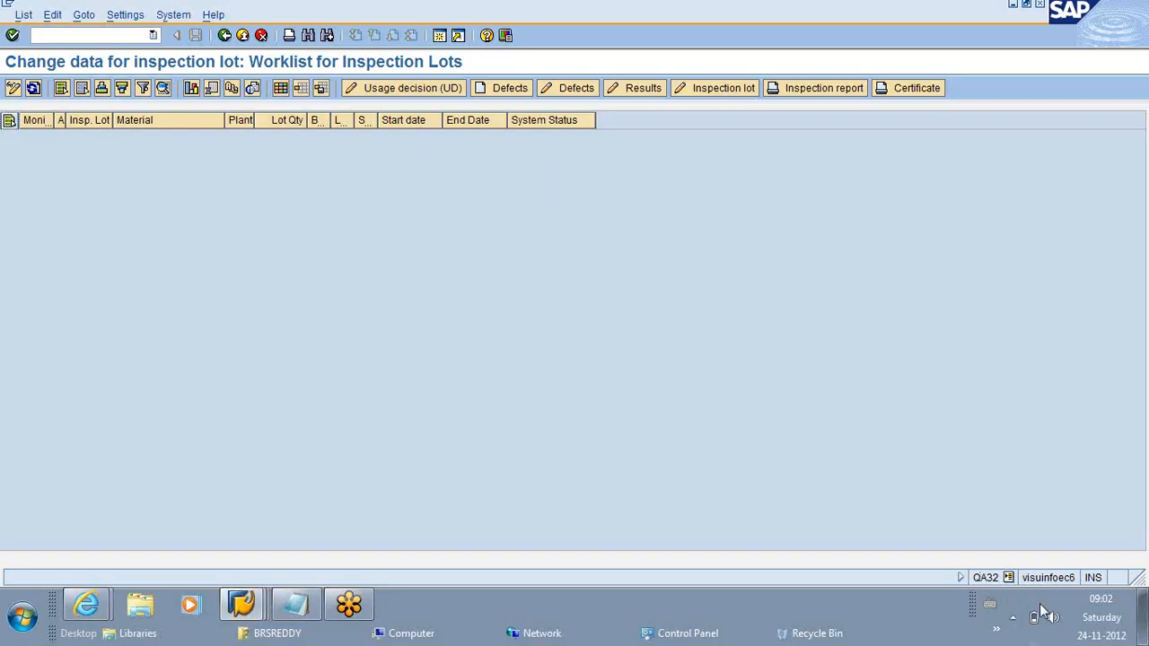
{"action": "left_click", "coordinate": [1011, 580]}
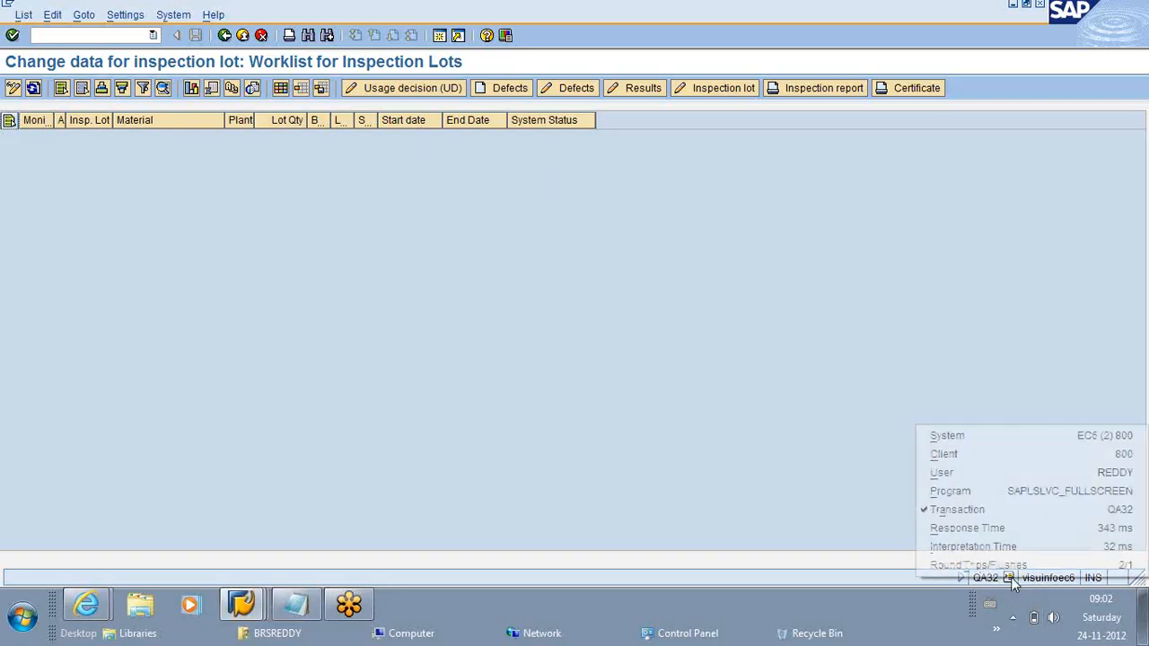
{"action": "left_click", "coordinate": [987, 510]}
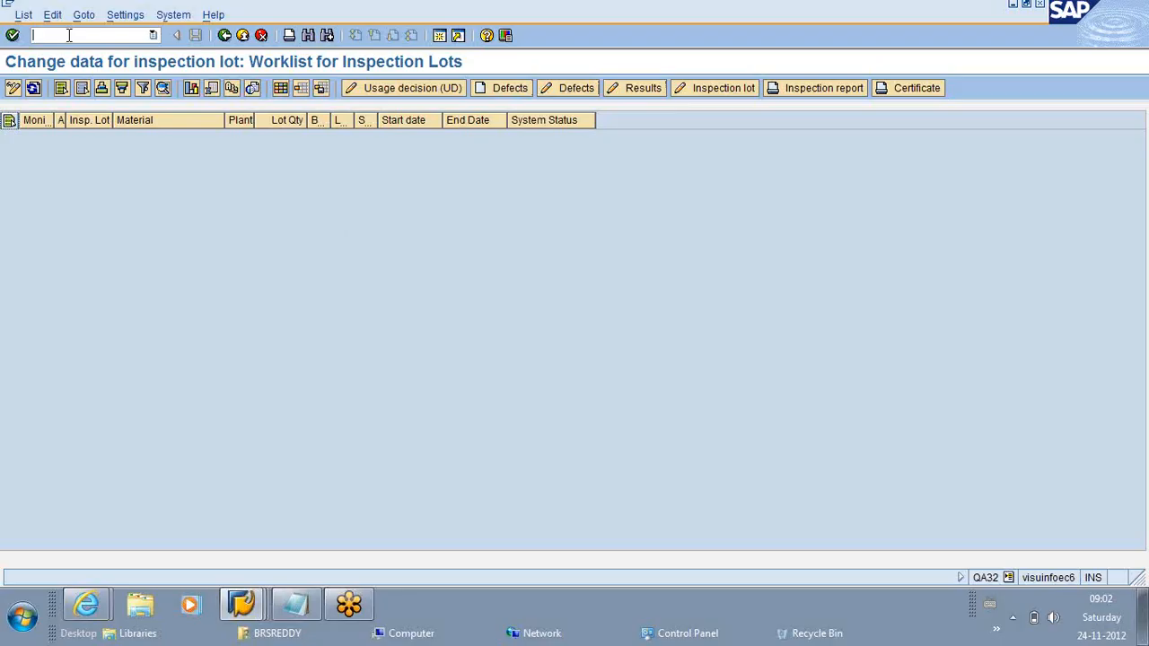
{"action": "type", "text": "/"}
Step: Switch to the MMBE stock overview and refresh it to check MATQC_FIN1's unrestricted and quality inspection stock
{"action": "key", "text": "alt+Tab"}
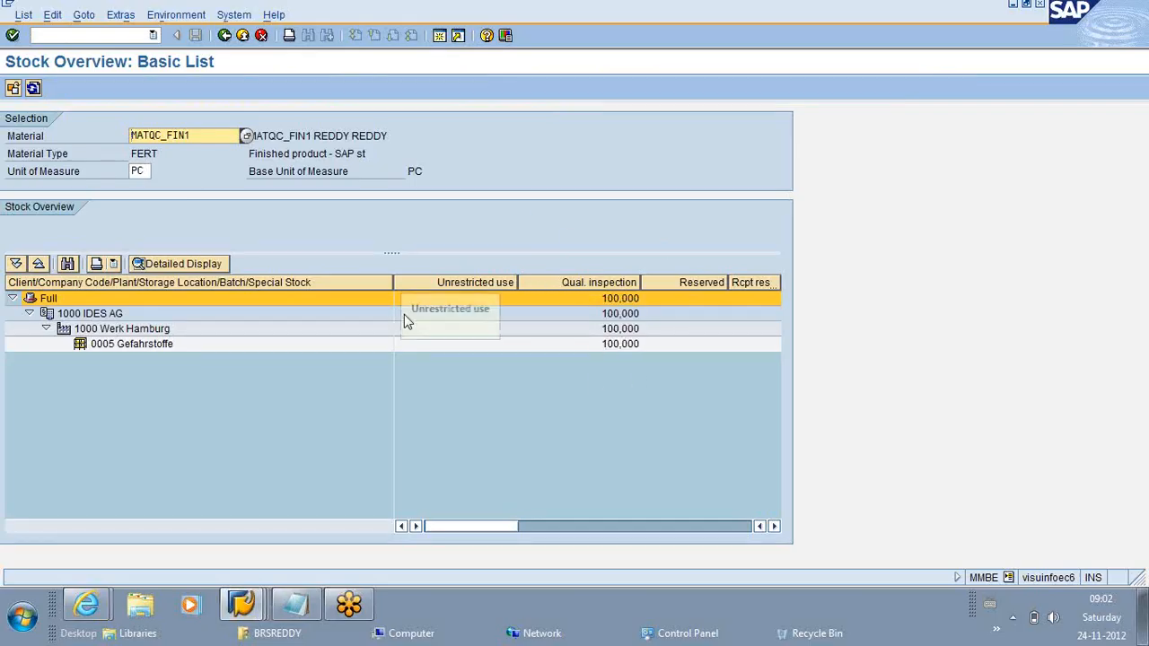
{"action": "left_click", "coordinate": [33, 90]}
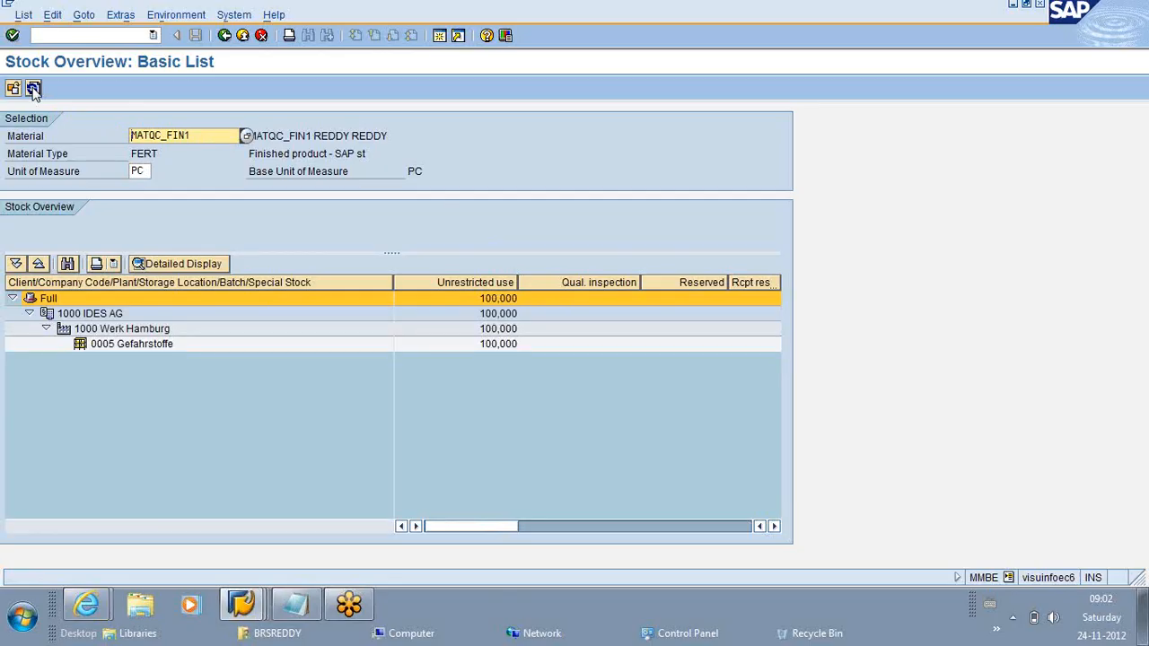
{"action": "key", "text": "alt+Tab"}
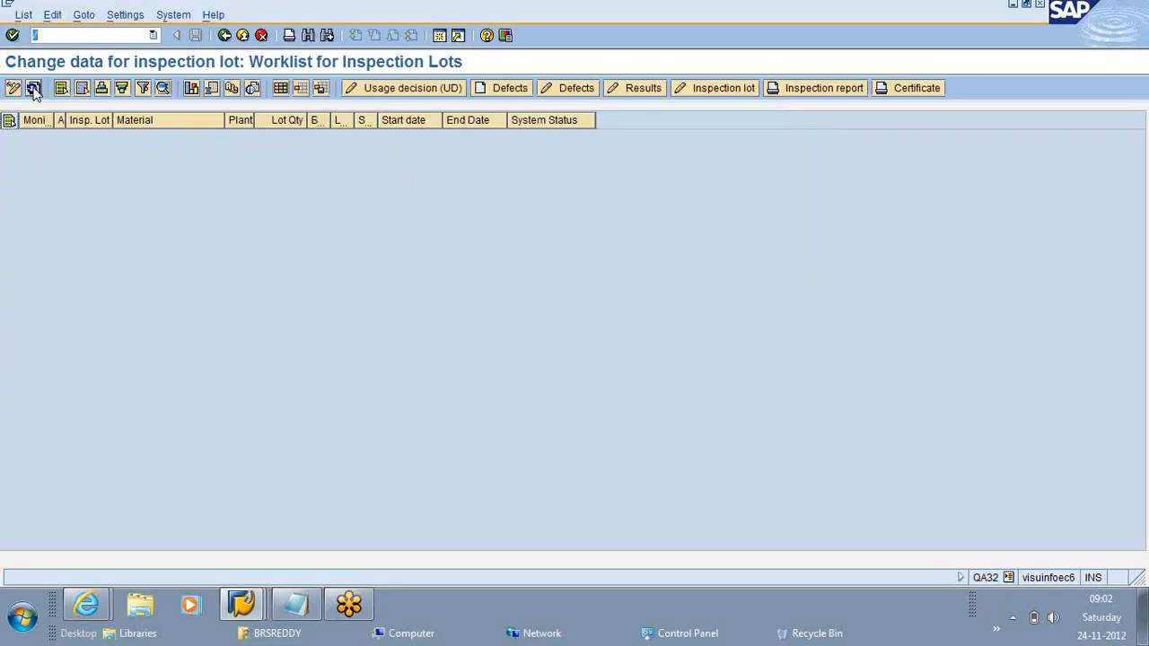
Step: Switch to the MD04 stock/requirements list and refresh it to check the available stock of MATQC_FIN1
{"action": "key", "text": "alt+Tab"}
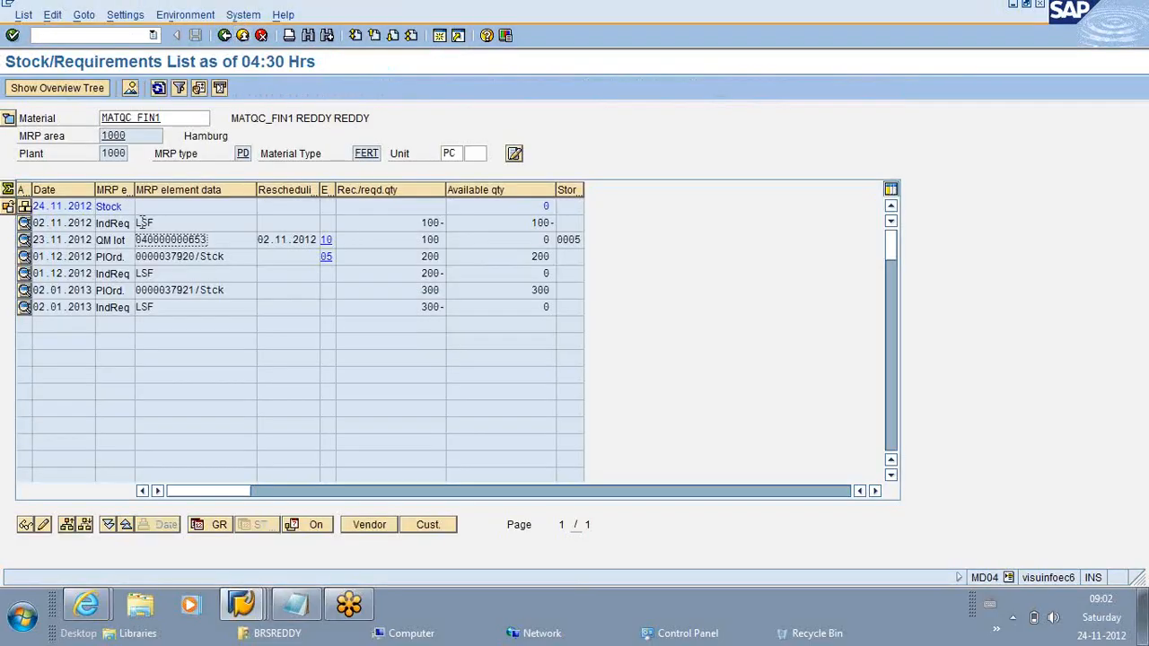
{"action": "left_click", "coordinate": [547, 206]}
{"action": "left_click", "coordinate": [158, 88]}
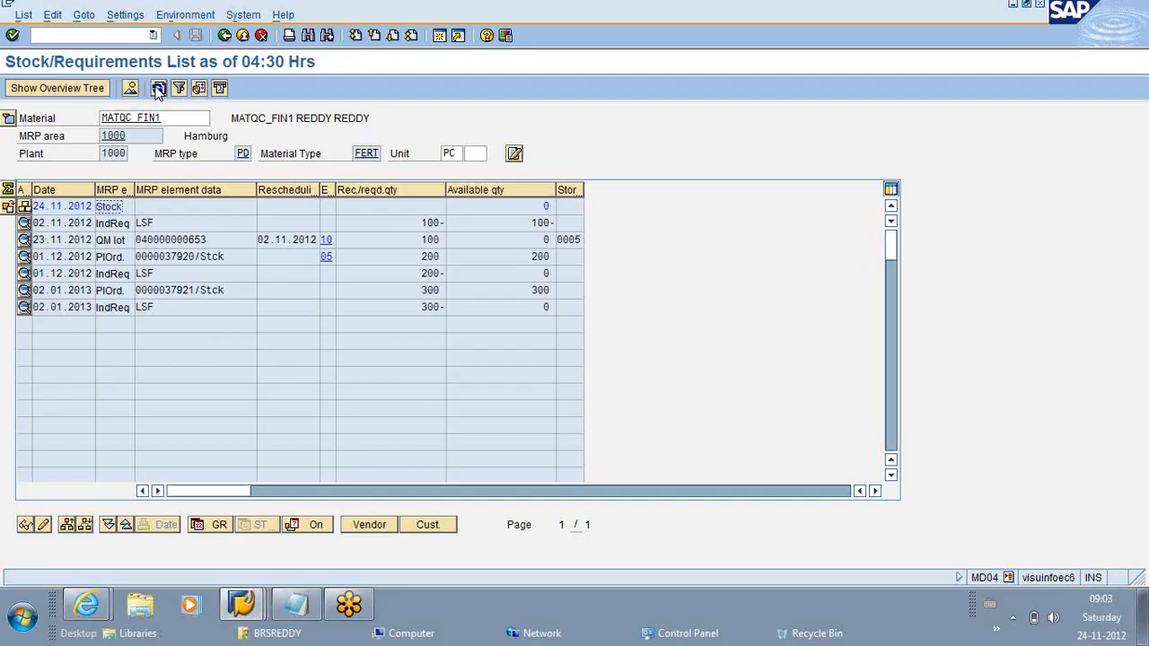
{"action": "left_click", "coordinate": [158, 88]}
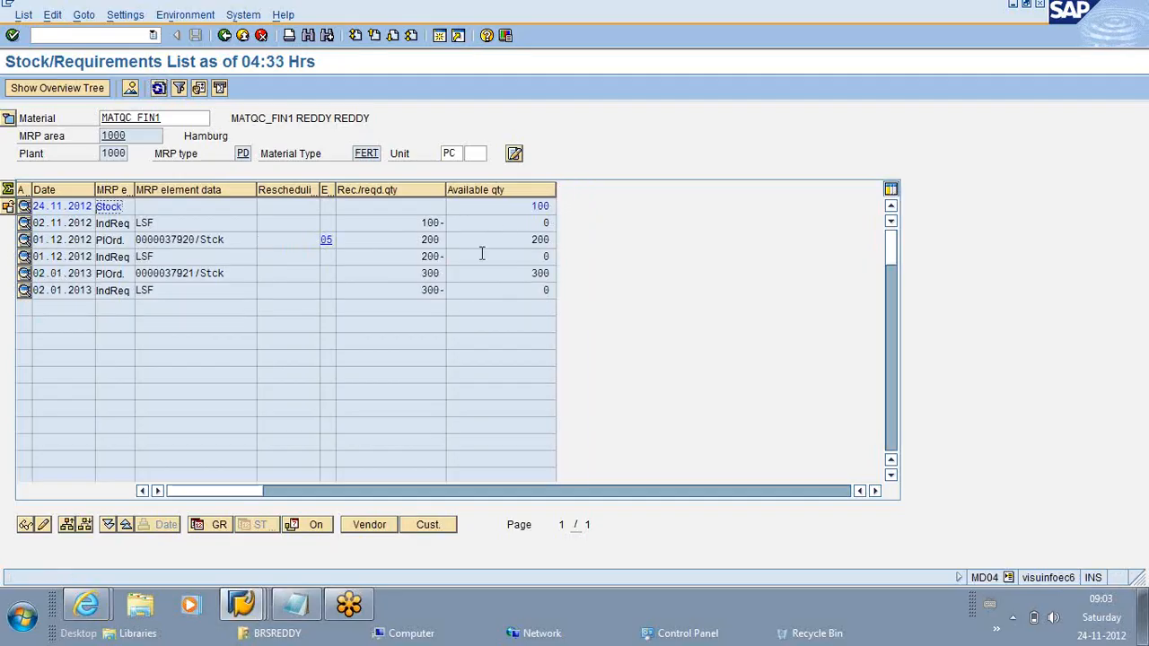
{"action": "left_click", "coordinate": [528, 206]}
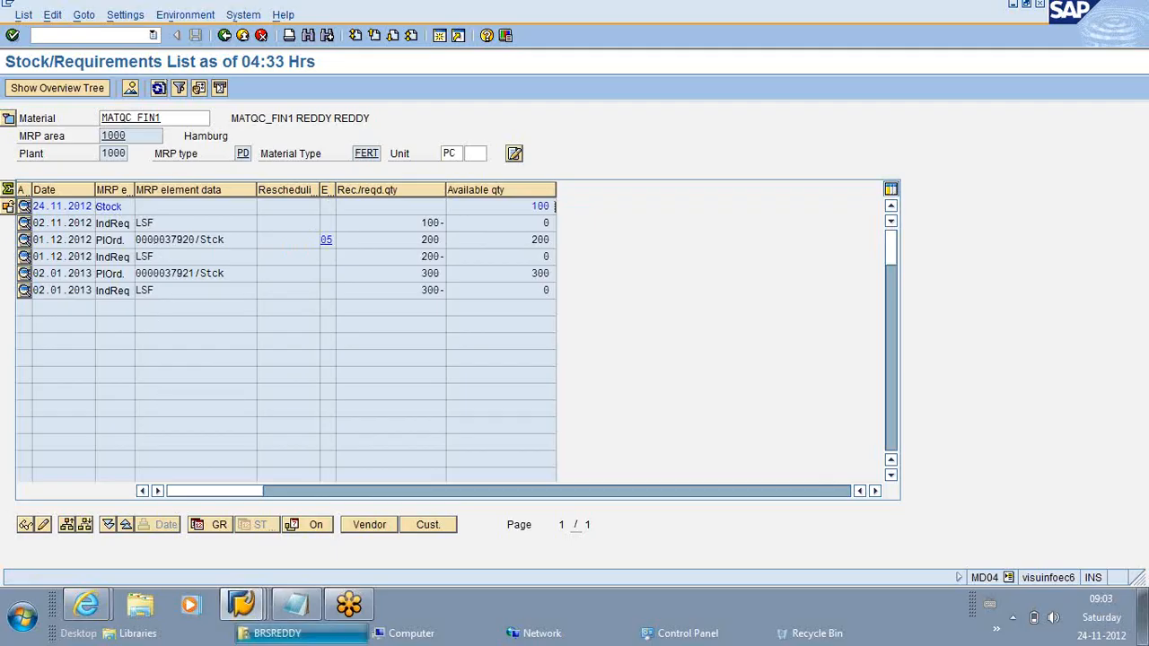
Step: Switch to the Notepad notes and review the inspection types, quality plans and created characteristics
{"action": "left_click", "coordinate": [302, 617]}
{"action": "scroll", "coordinate": [357, 318], "scroll_direction": "up", "scroll_amount": 7}
{"action": "scroll", "coordinate": [356, 319], "scroll_direction": "up", "scroll_amount": 1}
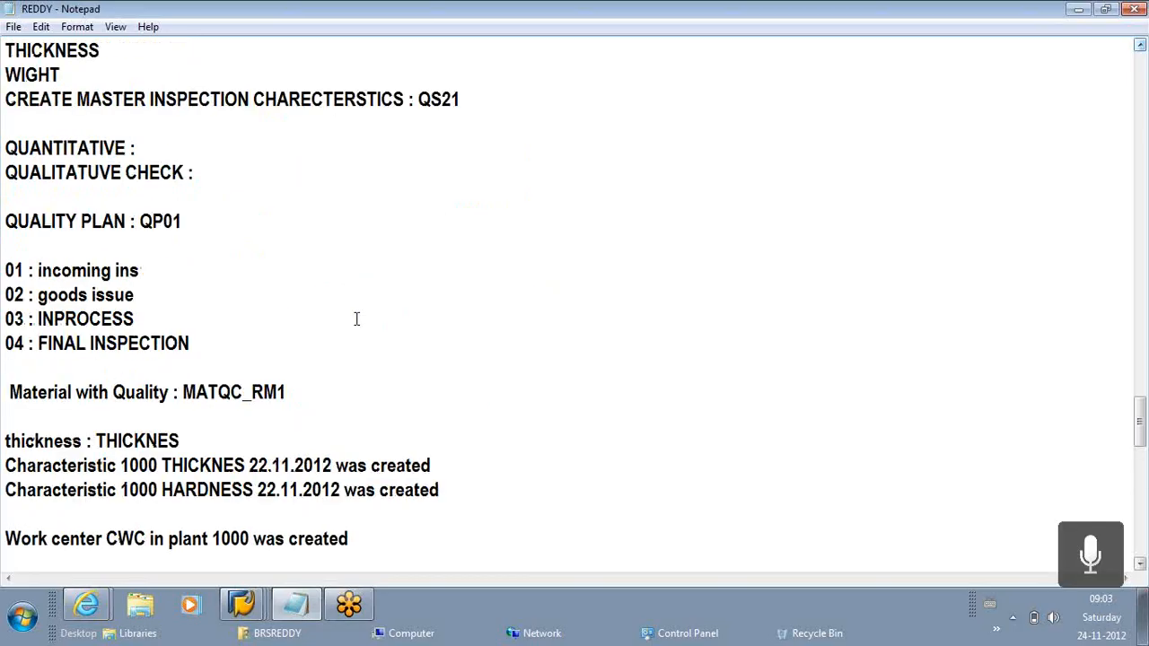
{"action": "scroll", "coordinate": [356, 318], "scroll_direction": "up", "scroll_amount": 6}
{"action": "scroll", "coordinate": [357, 319], "scroll_direction": "down", "scroll_amount": 3}
{"action": "scroll", "coordinate": [357, 319], "scroll_direction": "down", "scroll_amount": 9}
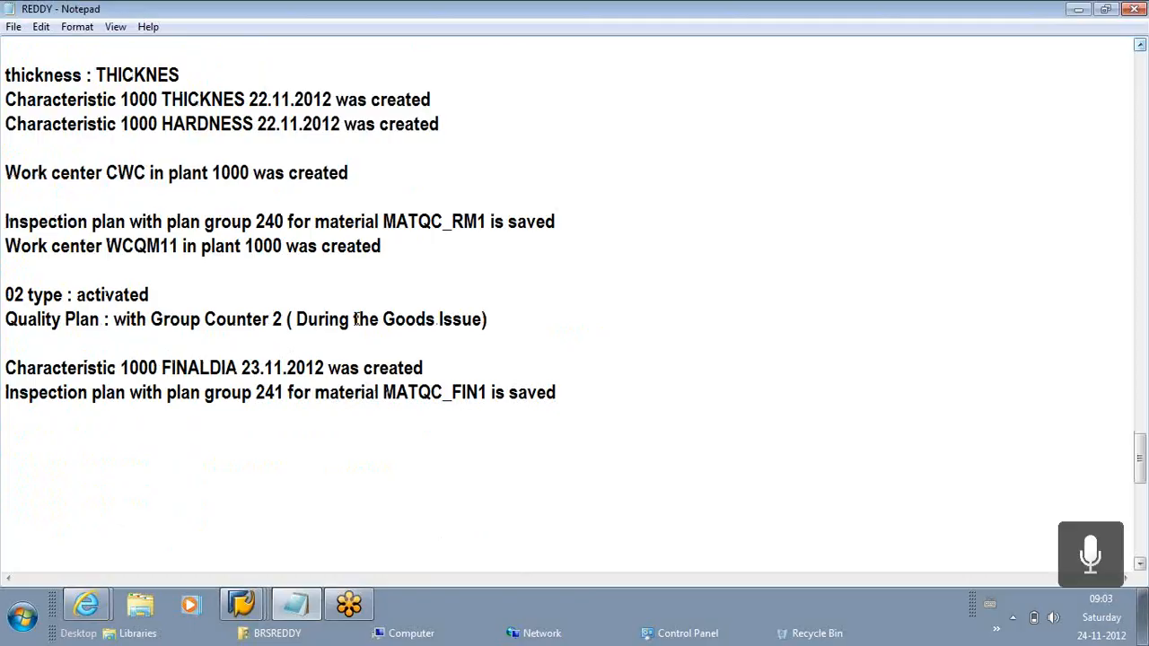
{"action": "scroll", "coordinate": [356, 319], "scroll_direction": "up", "scroll_amount": 1}
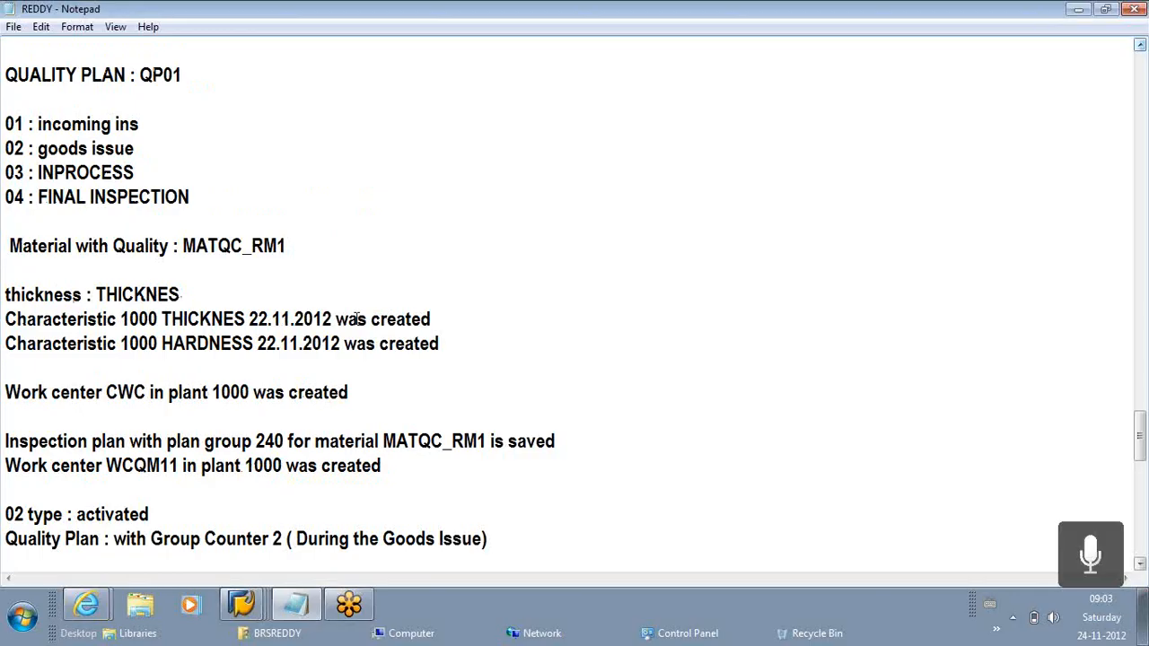
Step: Review the notes on inspection stages, master inspection characteristics and inspection types 01 to 04, highlighting the four inspection types
{"action": "scroll", "coordinate": [357, 319], "scroll_direction": "up", "scroll_amount": 4}
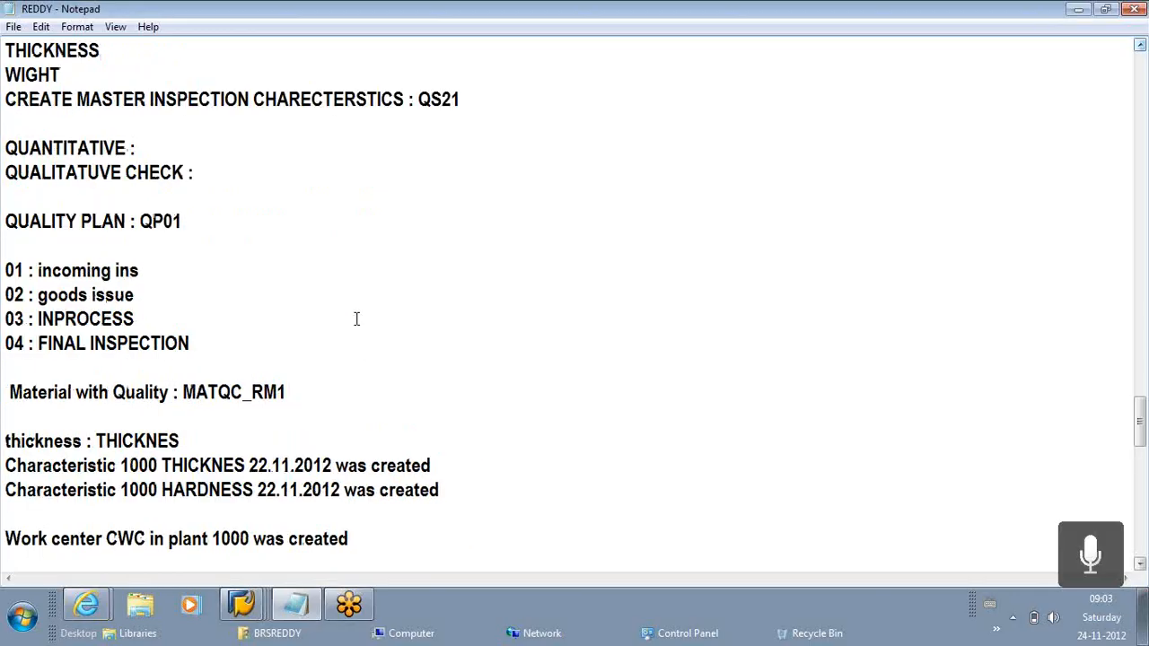
{"action": "left_click_drag", "start_coordinate": [5, 417], "coordinate": [210, 498]}
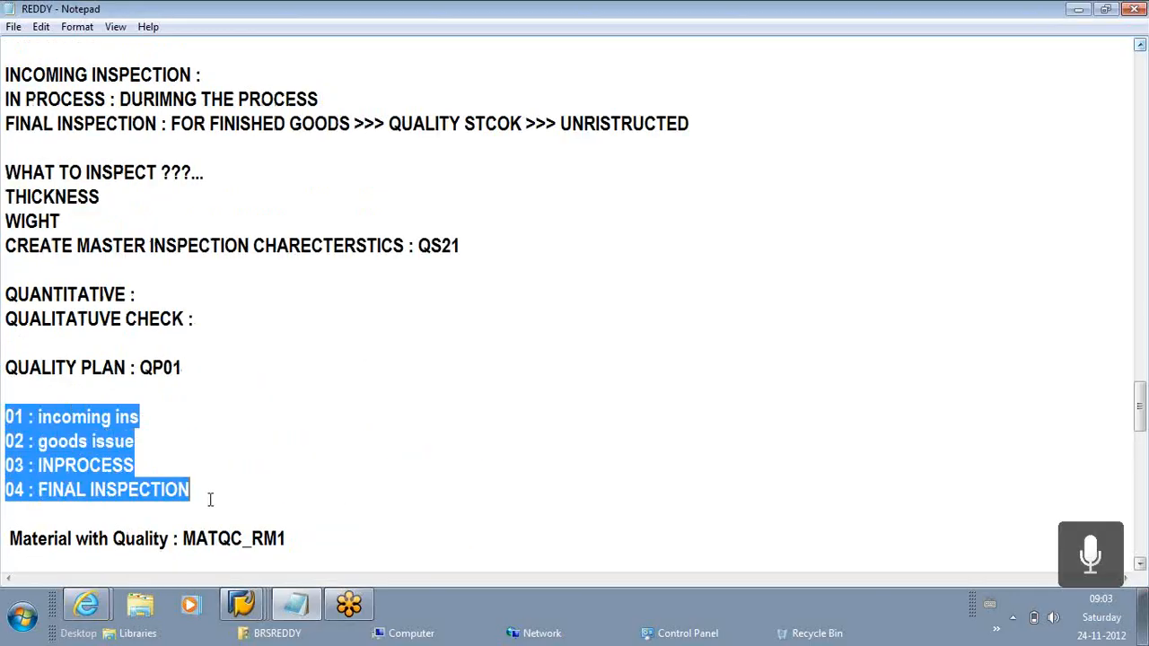
{"action": "scroll", "coordinate": [250, 458], "scroll_direction": "up", "scroll_amount": 2}
{"action": "scroll", "coordinate": [249, 458], "scroll_direction": "up", "scroll_amount": 1}
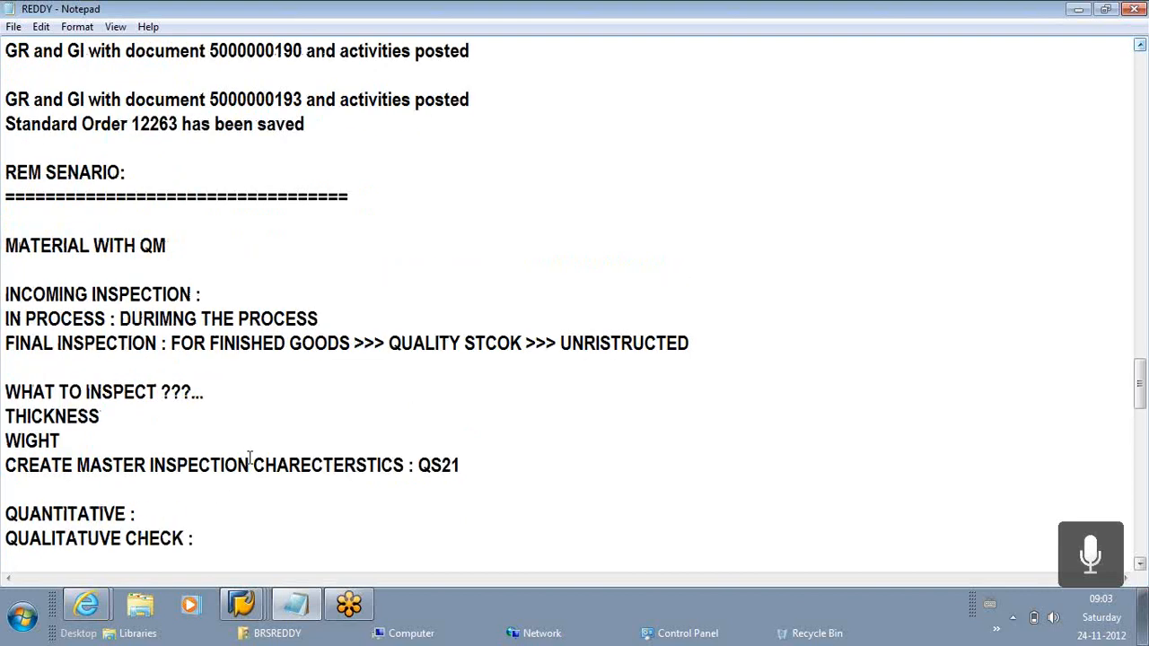
{"action": "scroll", "coordinate": [250, 458], "scroll_direction": "down", "scroll_amount": 5}
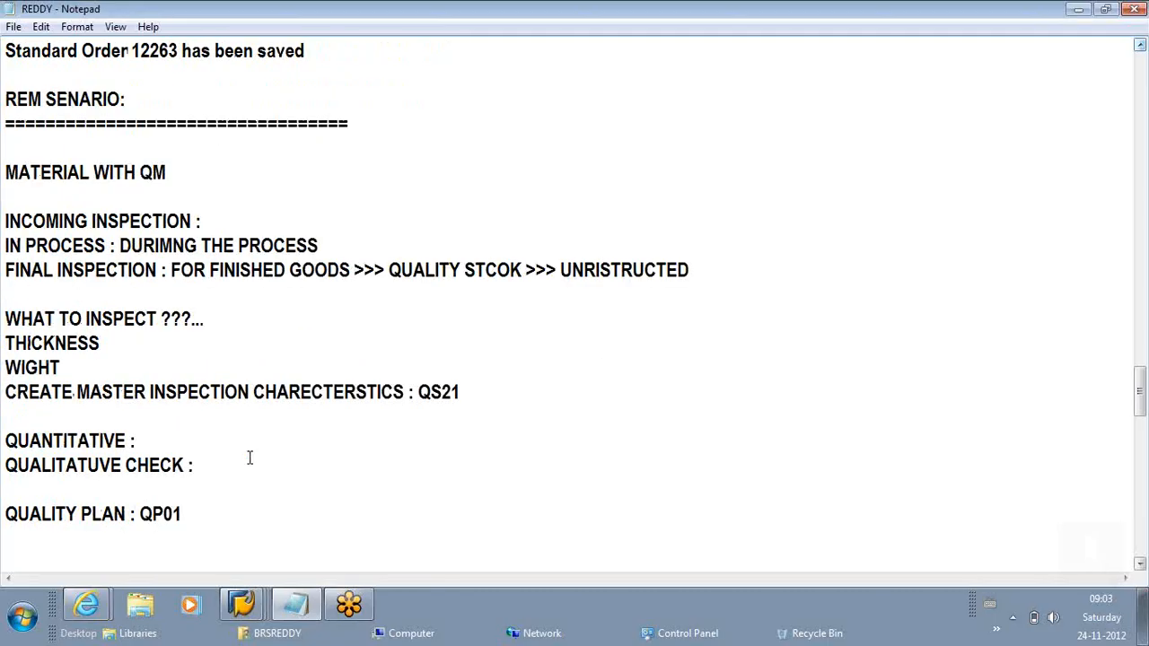
{"action": "scroll", "coordinate": [250, 458], "scroll_direction": "down", "scroll_amount": 3}
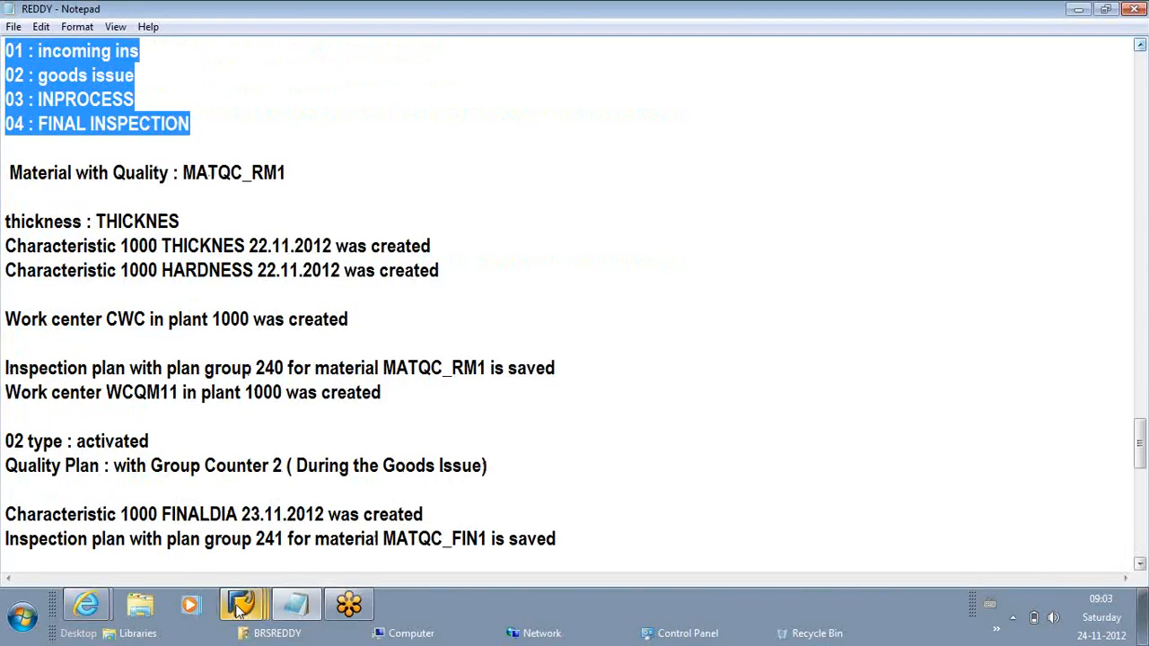
Step: Switch to the SAP stock/requirements list and examine MATQC_FIN1's inspection setup in the material master's Quality management view
{"action": "mouse_move", "coordinate": [239, 611]}
{"action": "left_click", "coordinate": [202, 516]}
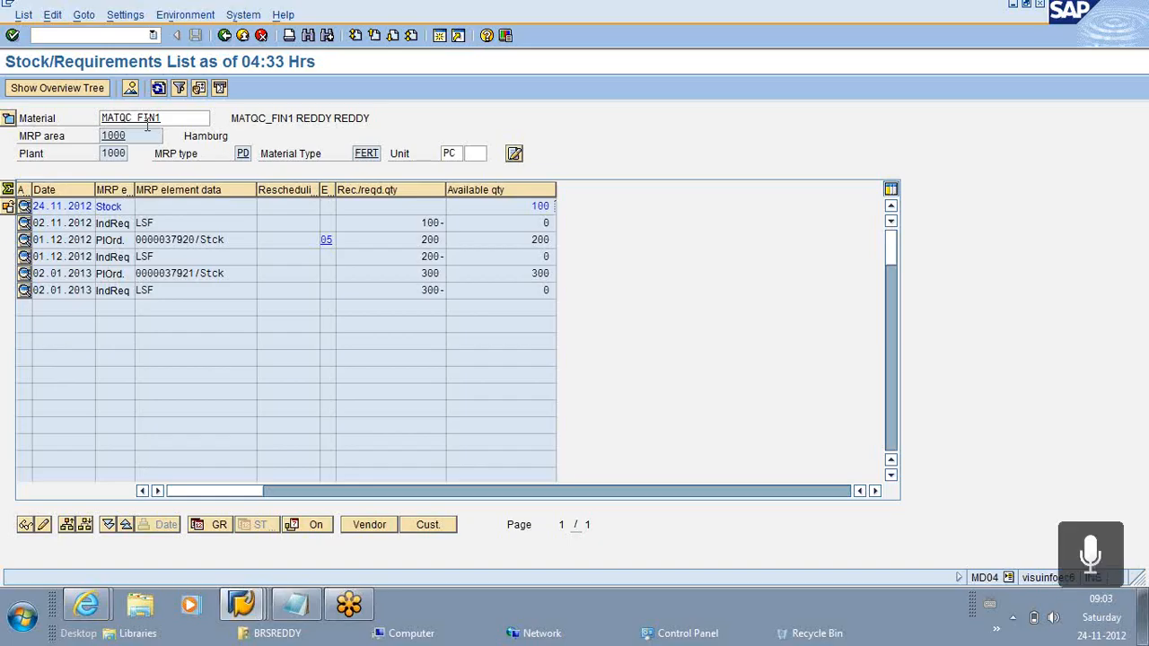
{"action": "double_click", "coordinate": [210, 244]}
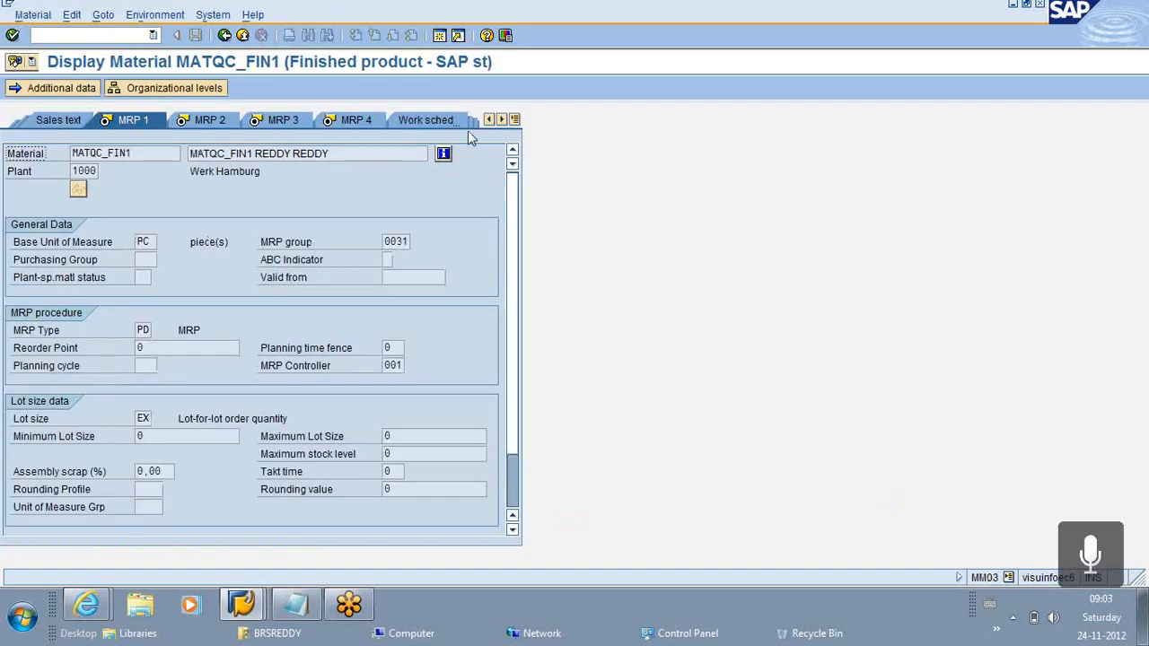
{"action": "left_click", "coordinate": [514, 119]}
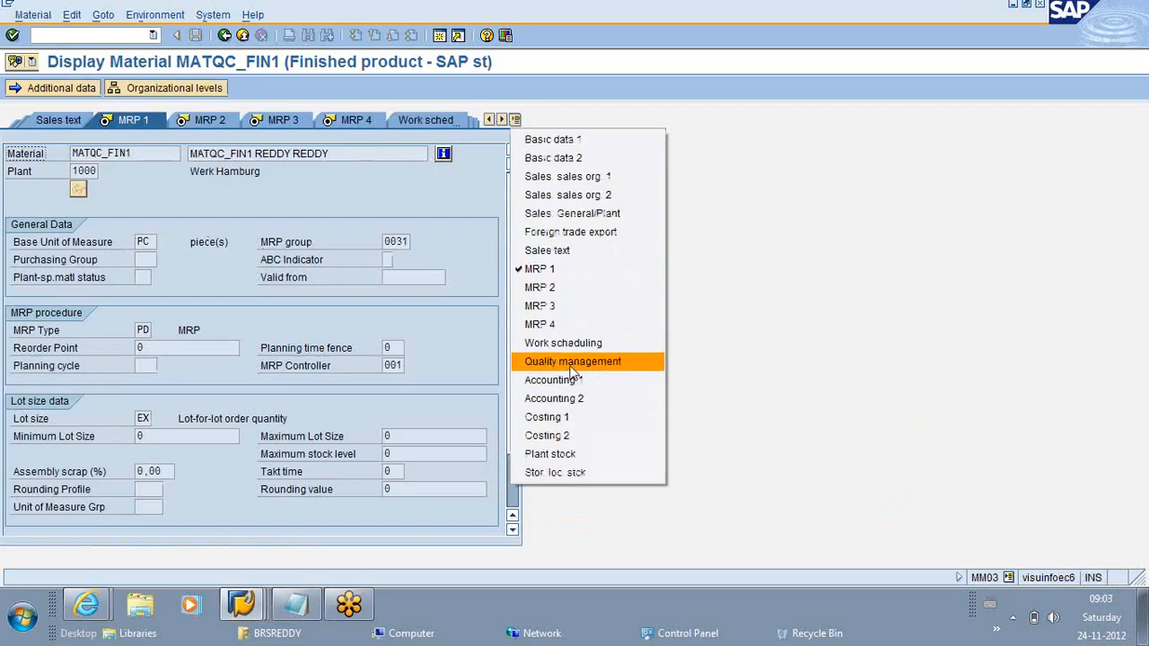
{"action": "left_click", "coordinate": [571, 368]}
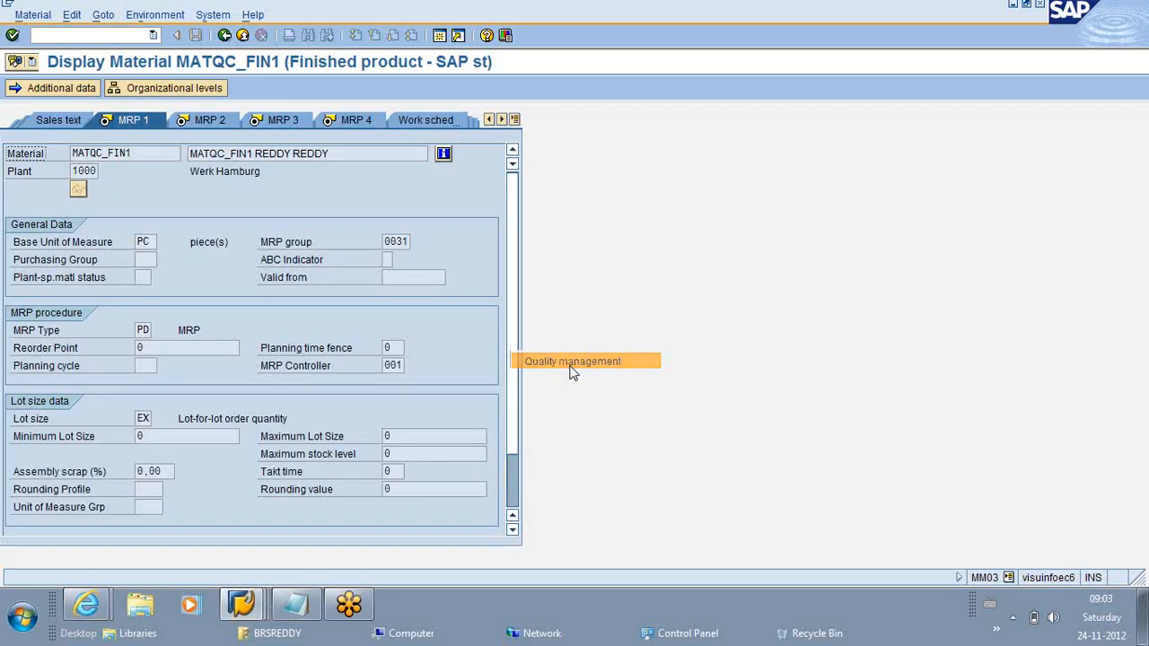
{"action": "left_click", "coordinate": [466, 242]}
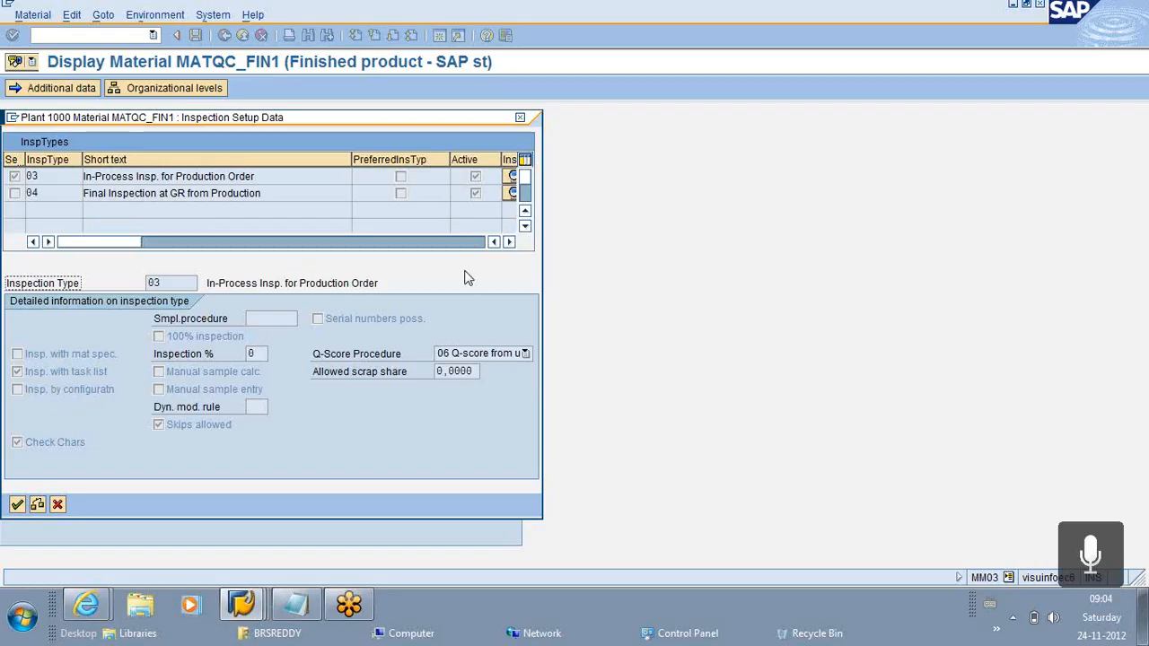
{"action": "left_click", "coordinate": [57, 506]}
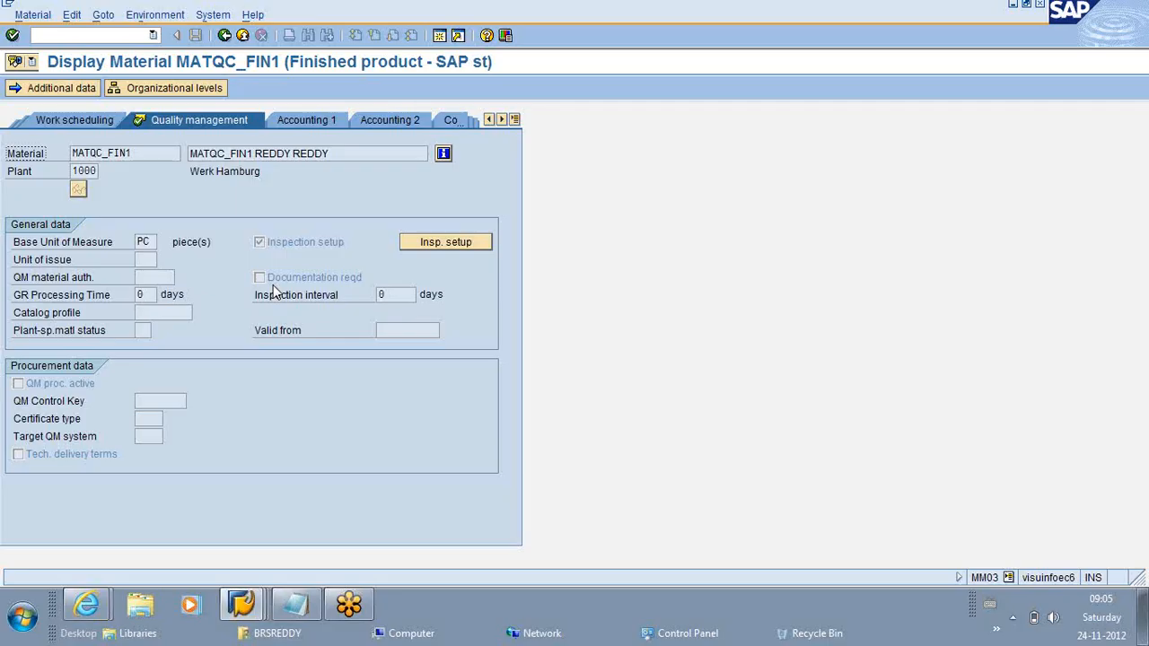
Step: Leave the material display and the stock/requirements list, returning to the SAP Easy Access screen
{"action": "left_click", "coordinate": [224, 35]}
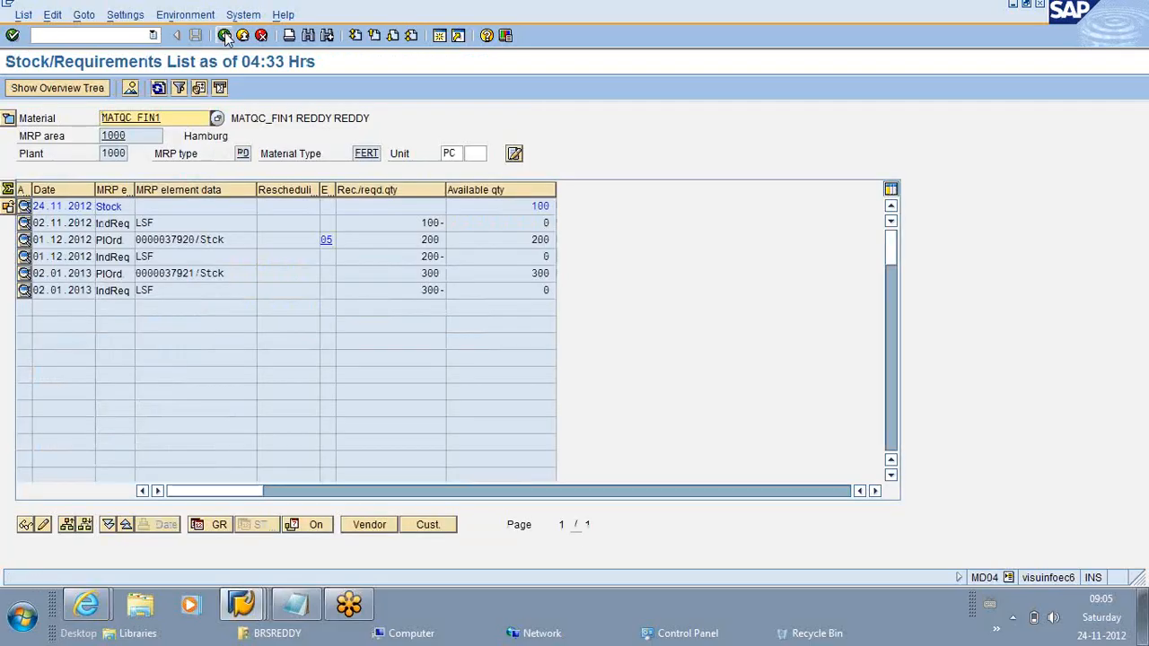
{"action": "left_click", "coordinate": [224, 35]}
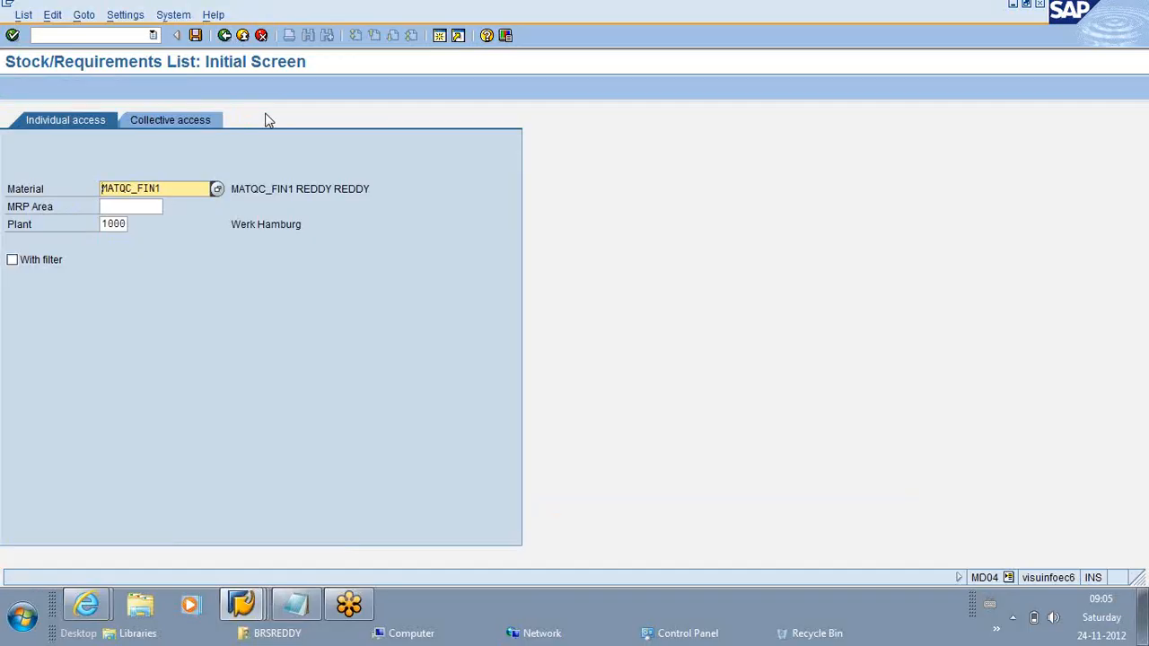
{"action": "left_click", "coordinate": [225, 36]}
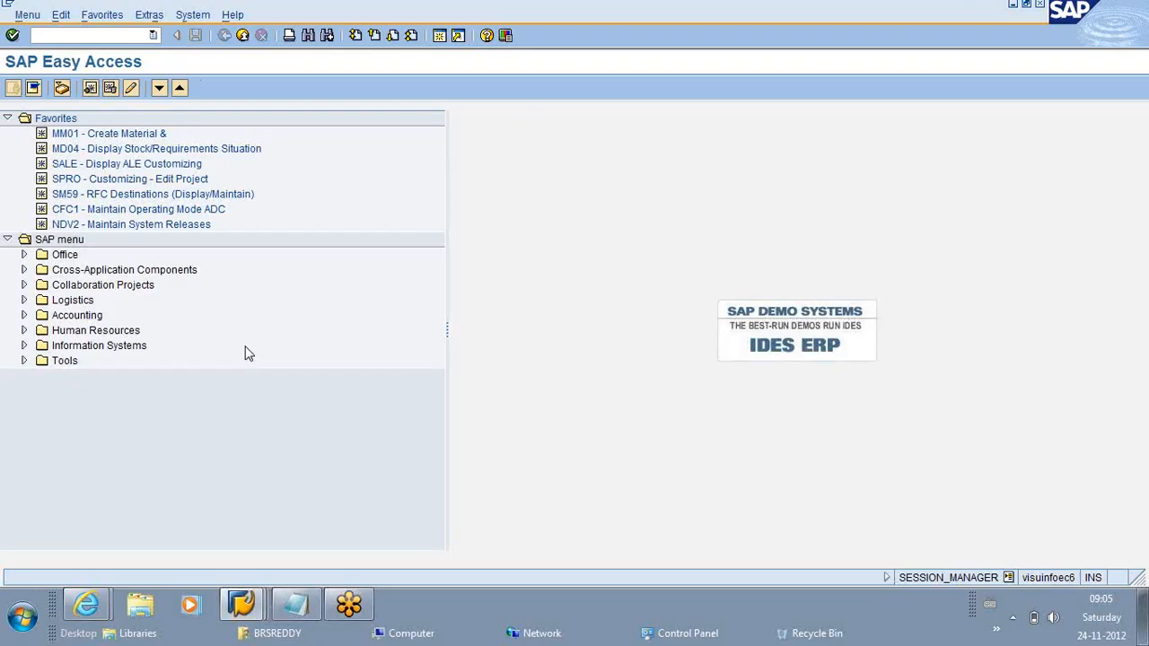
{"action": "left_click", "coordinate": [242, 611]}
{"action": "left_click", "coordinate": [146, 511]}
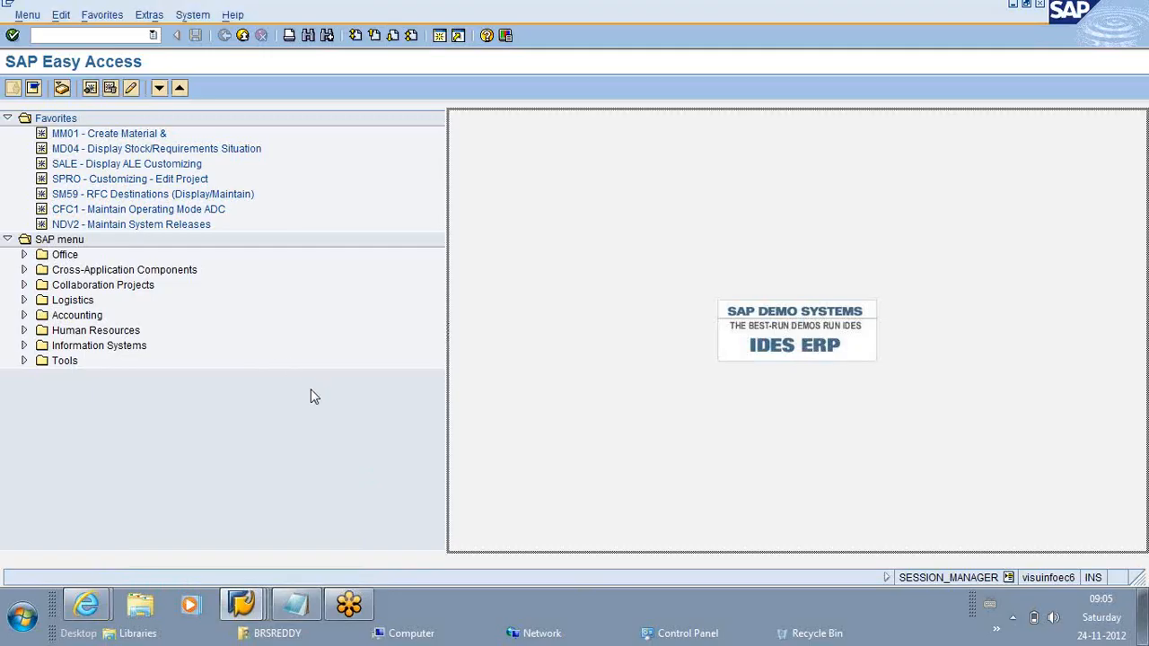
Step: Switch to the Notepad notes and go over the quality management section, from MATERIAL WITH QM to the saved inspection plans
{"action": "left_click", "coordinate": [310, 607]}
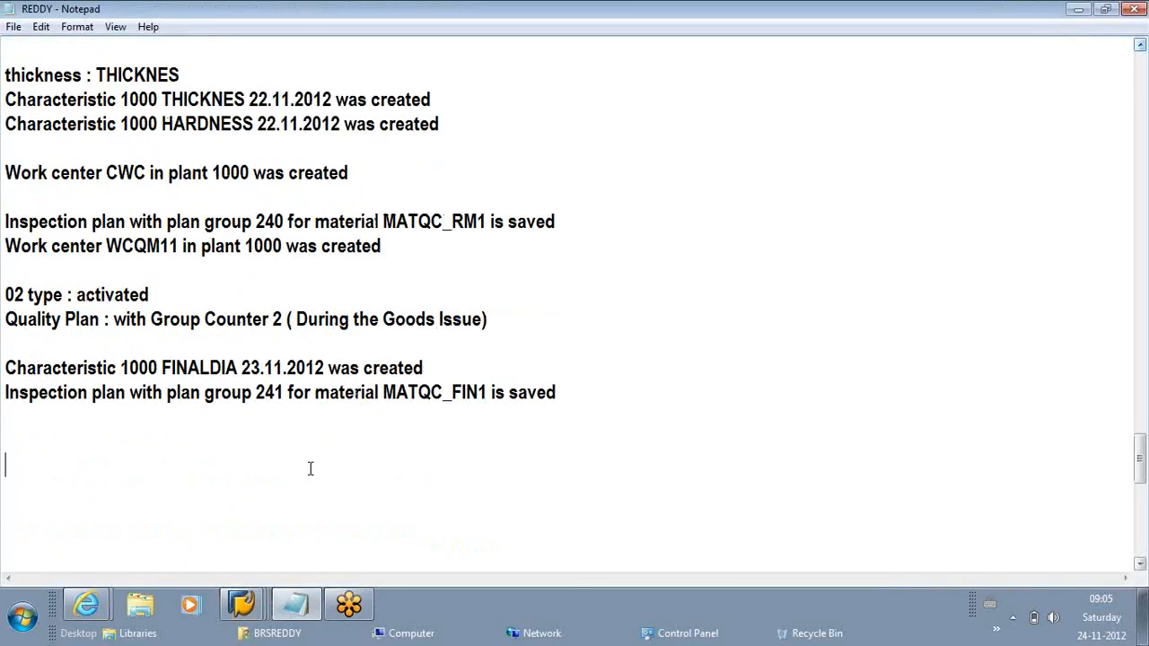
{"action": "scroll", "coordinate": [310, 468], "scroll_direction": "up", "scroll_amount": 6}
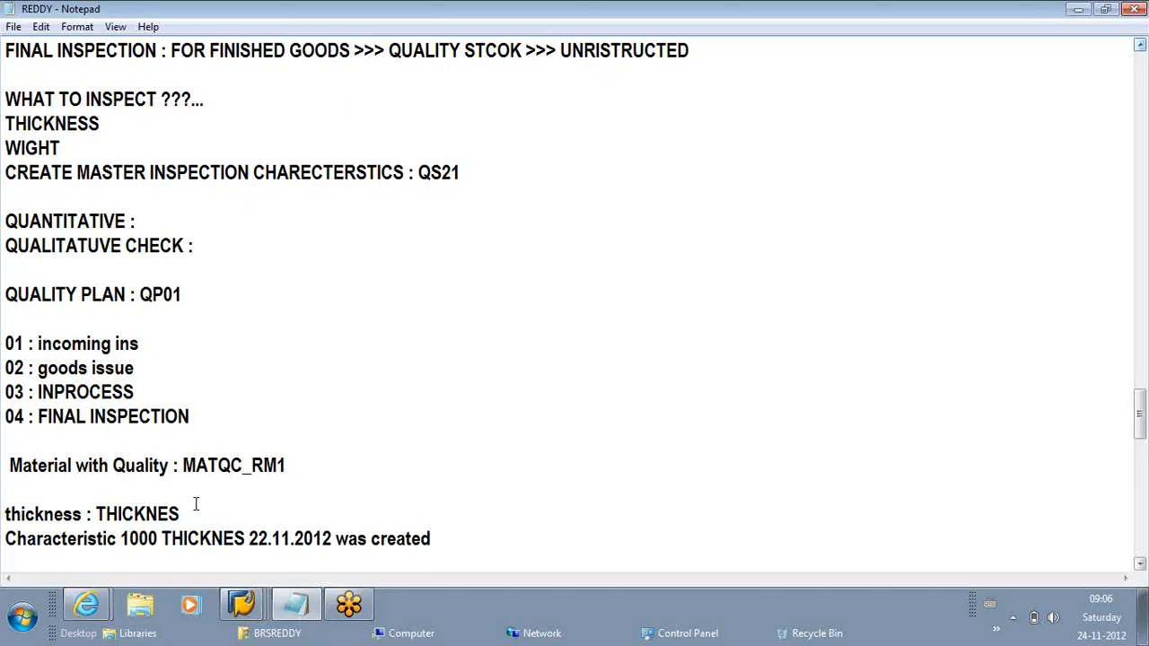
{"action": "scroll", "coordinate": [196, 503], "scroll_direction": "down", "scroll_amount": 7}
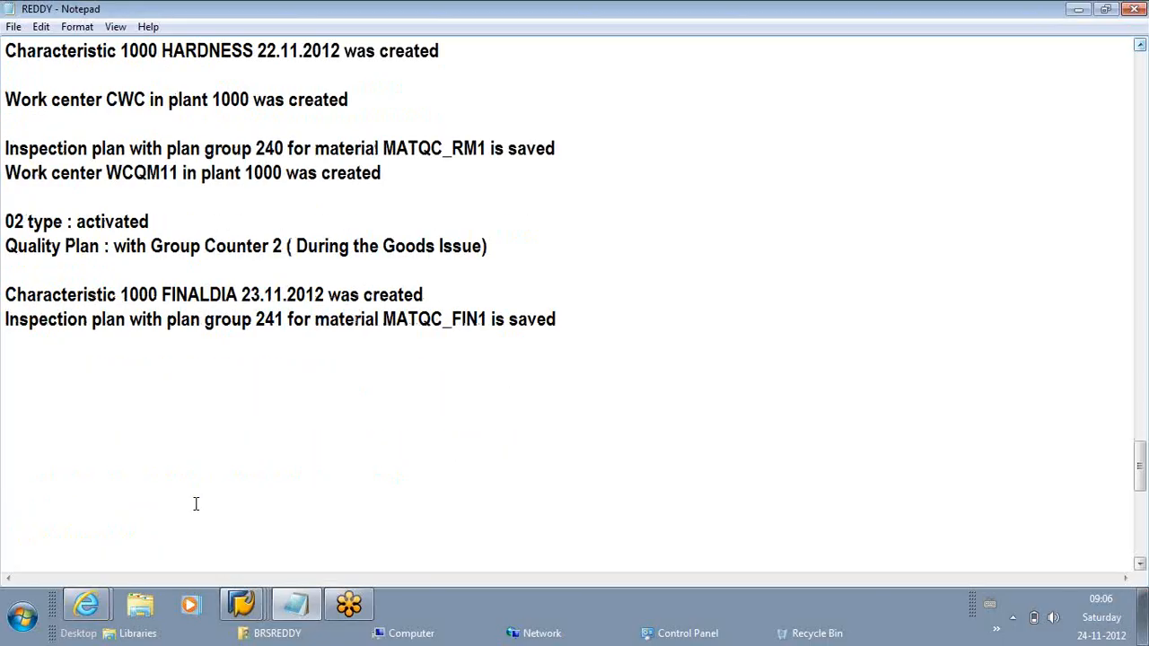
{"action": "scroll", "coordinate": [196, 504], "scroll_direction": "up", "scroll_amount": 3}
{"action": "scroll", "coordinate": [196, 504], "scroll_direction": "up", "scroll_amount": 6}
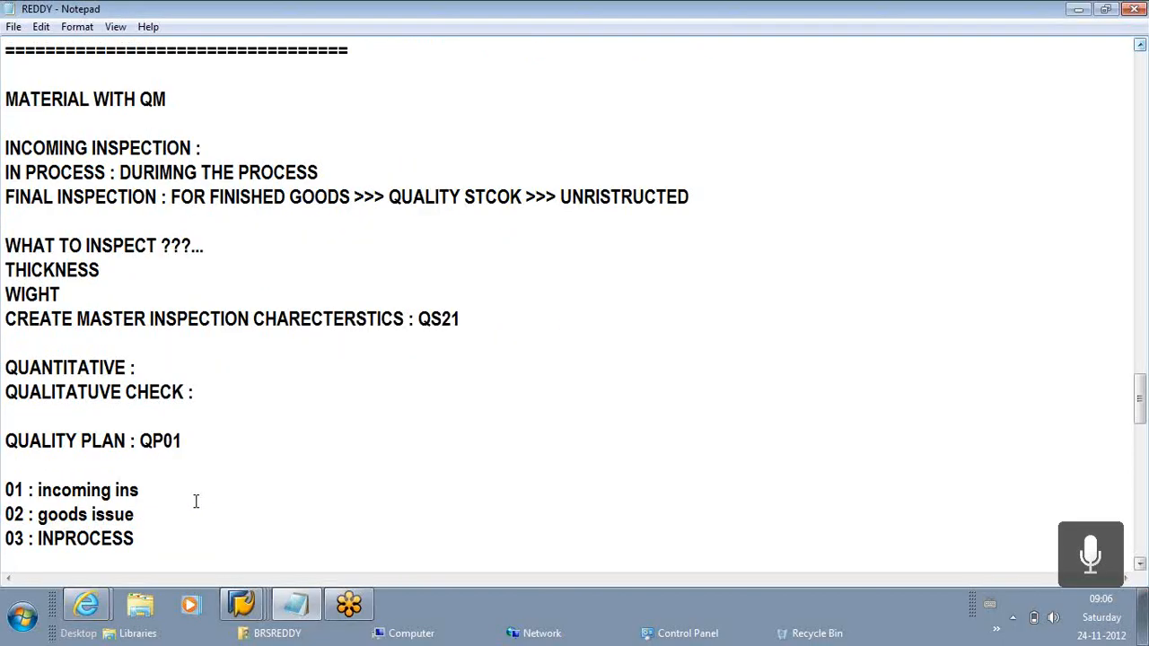
{"action": "scroll", "coordinate": [196, 501], "scroll_direction": "down", "scroll_amount": 2}
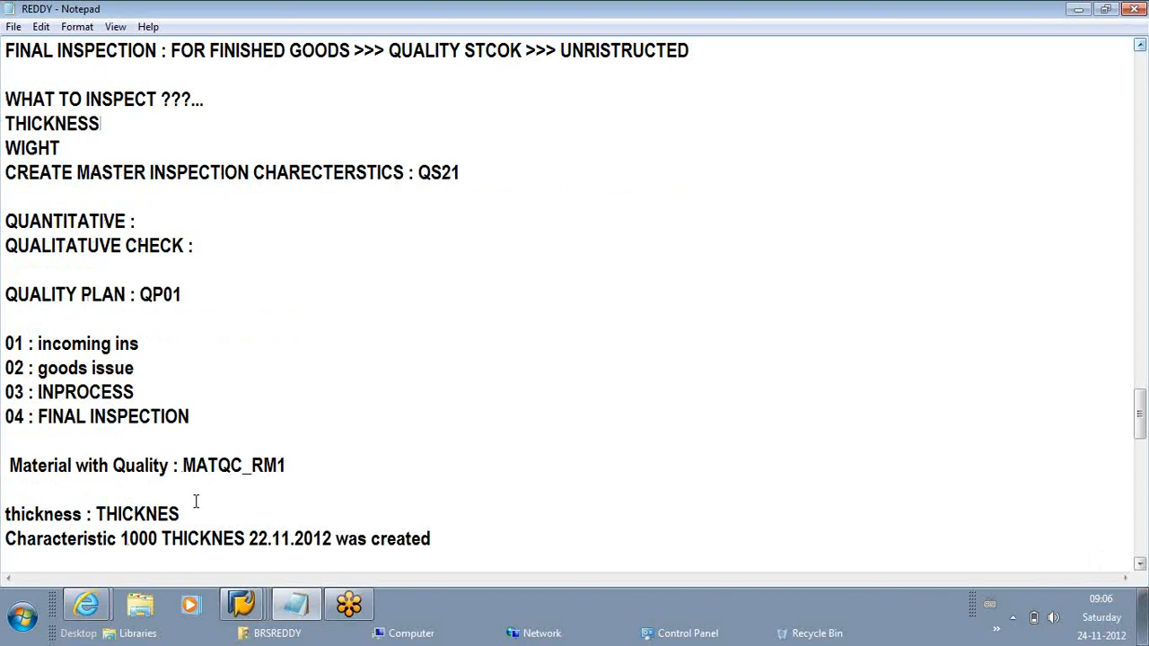
{"action": "scroll", "coordinate": [196, 501], "scroll_direction": "down", "scroll_amount": 8}
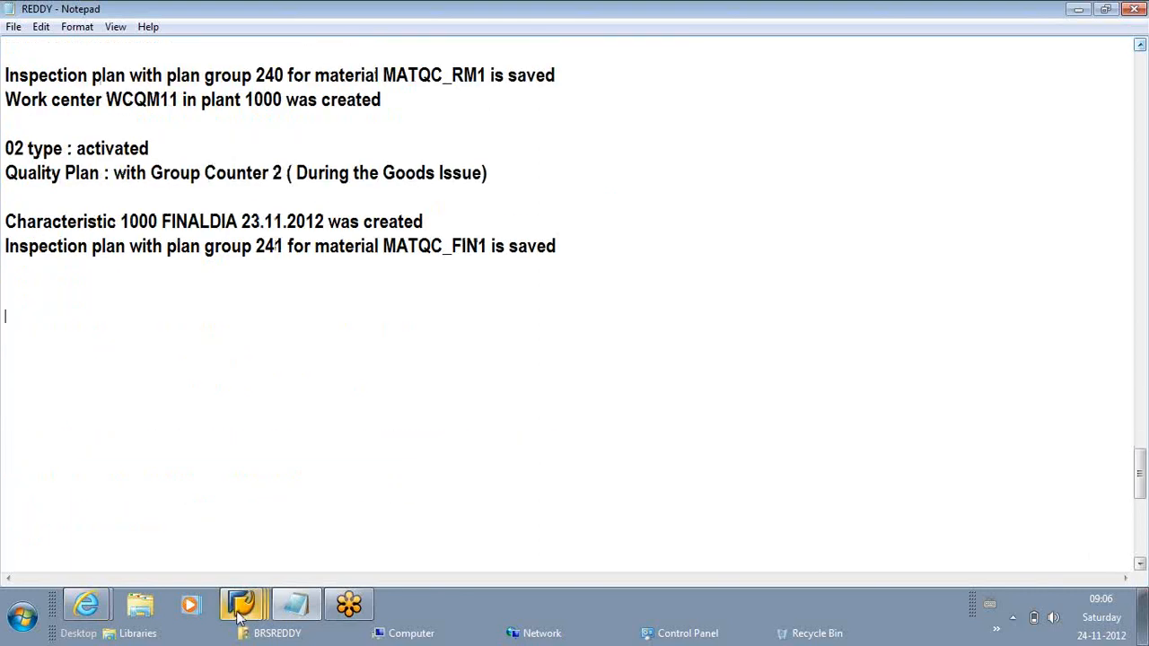
Step: Switch to the SAP Easy Access session, expand Logistics, and start the SPRO customizing transaction
{"action": "mouse_move", "coordinate": [241, 616]}
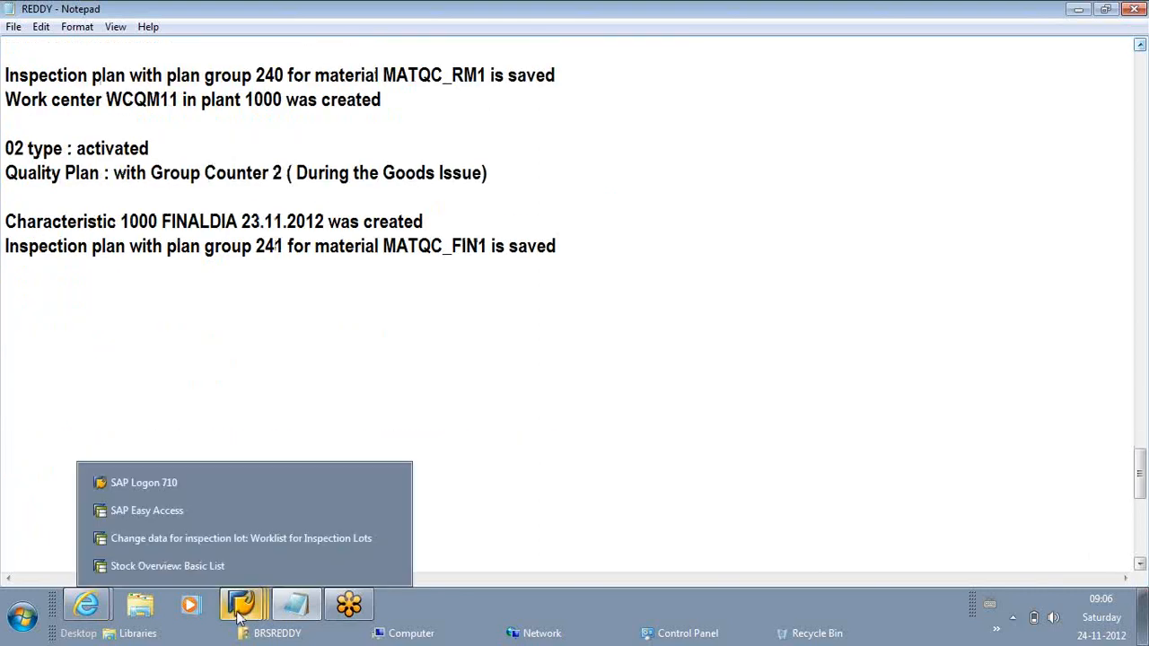
{"action": "left_click", "coordinate": [232, 506]}
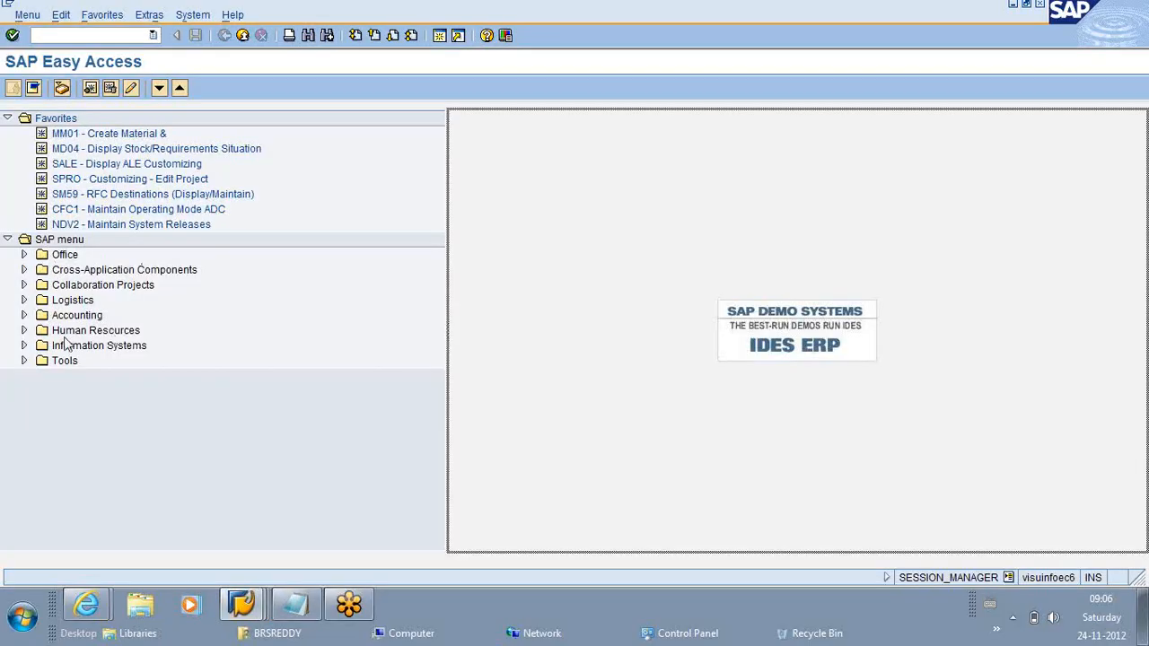
{"action": "left_click", "coordinate": [24, 301]}
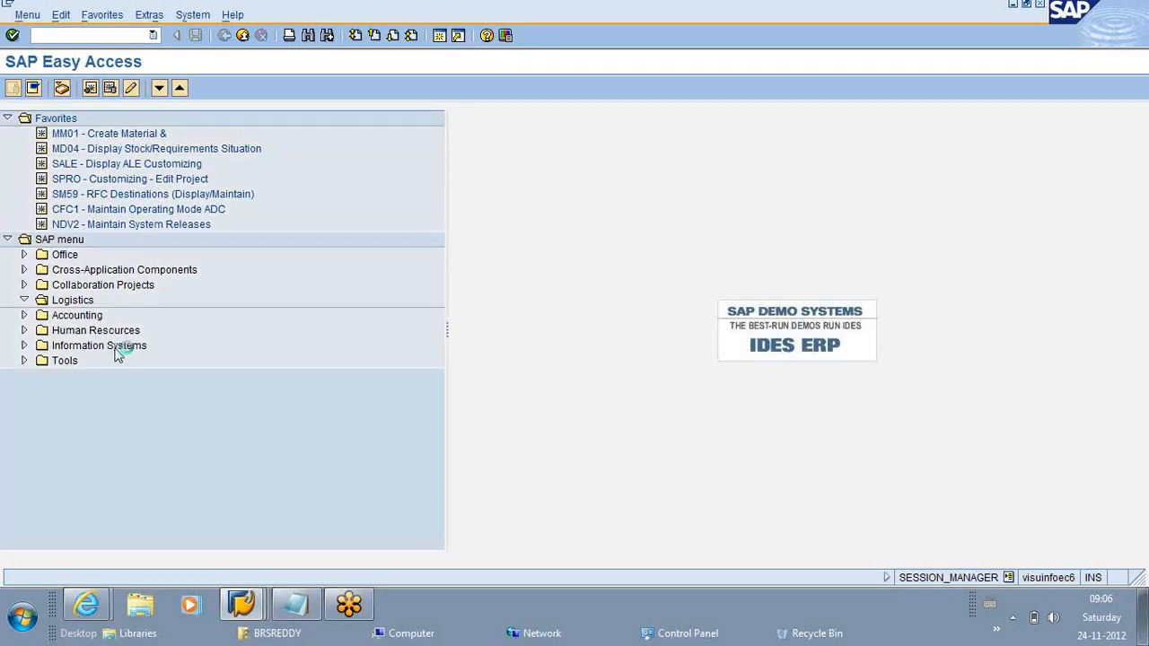
{"action": "scroll", "coordinate": [182, 398], "scroll_direction": "down", "scroll_amount": 2}
{"action": "left_click", "coordinate": [96, 36]}
{"action": "type", "text": "spro"}
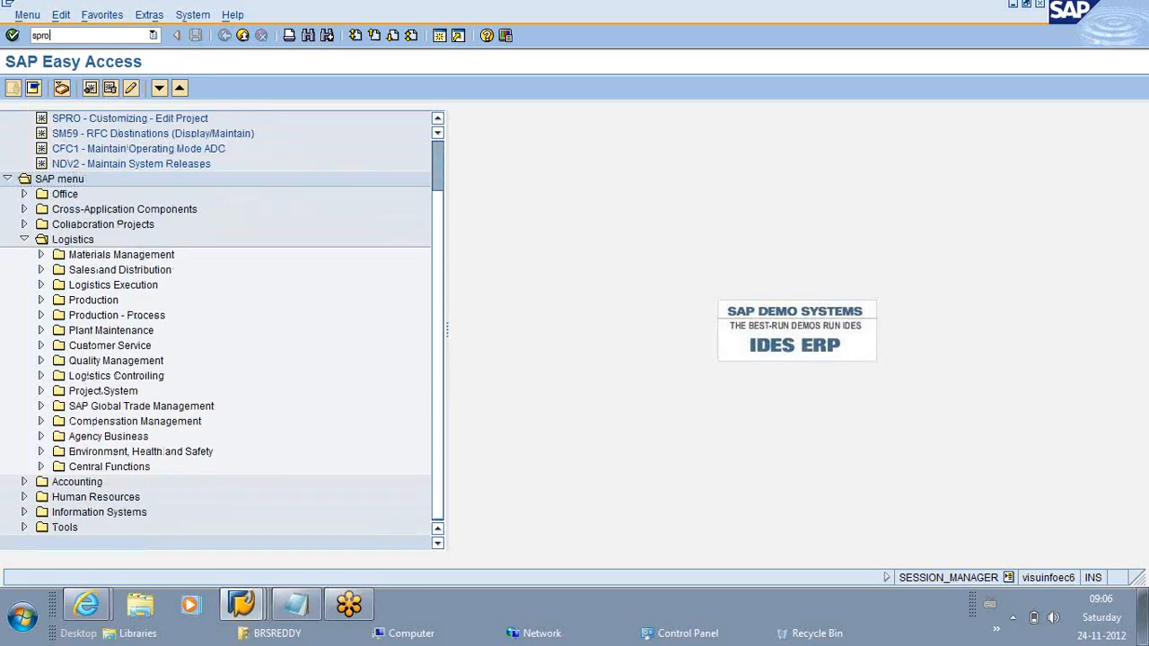
{"action": "key", "text": "Return"}
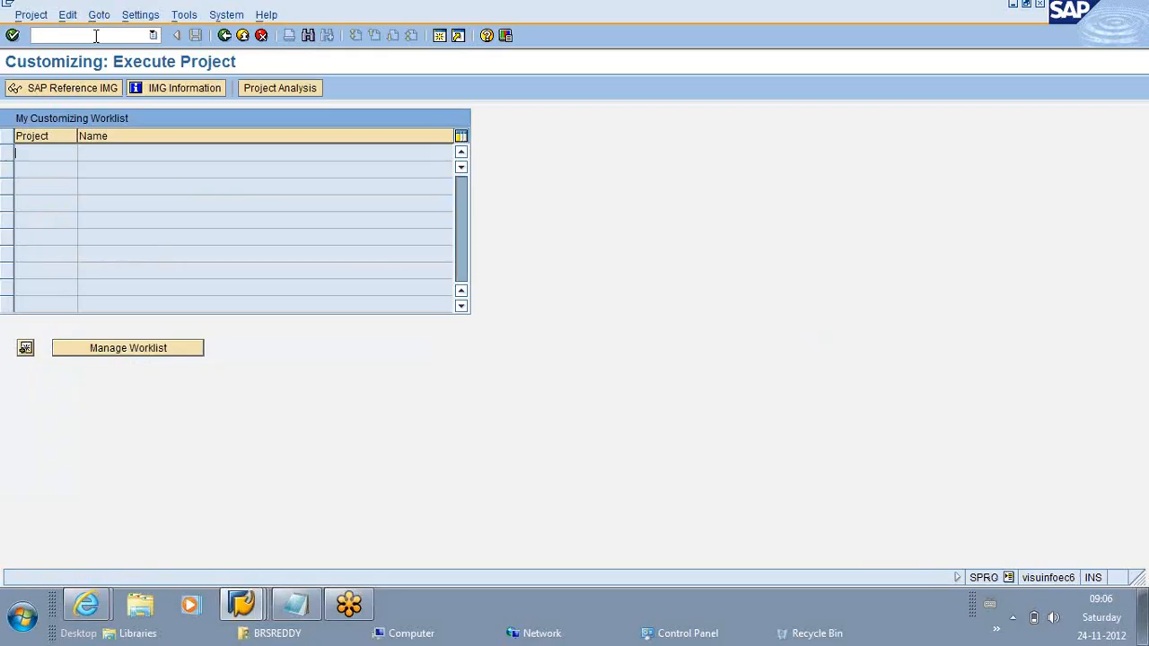
Step: Open the SAP Reference IMG and expand its Production node
{"action": "left_click", "coordinate": [99, 93]}
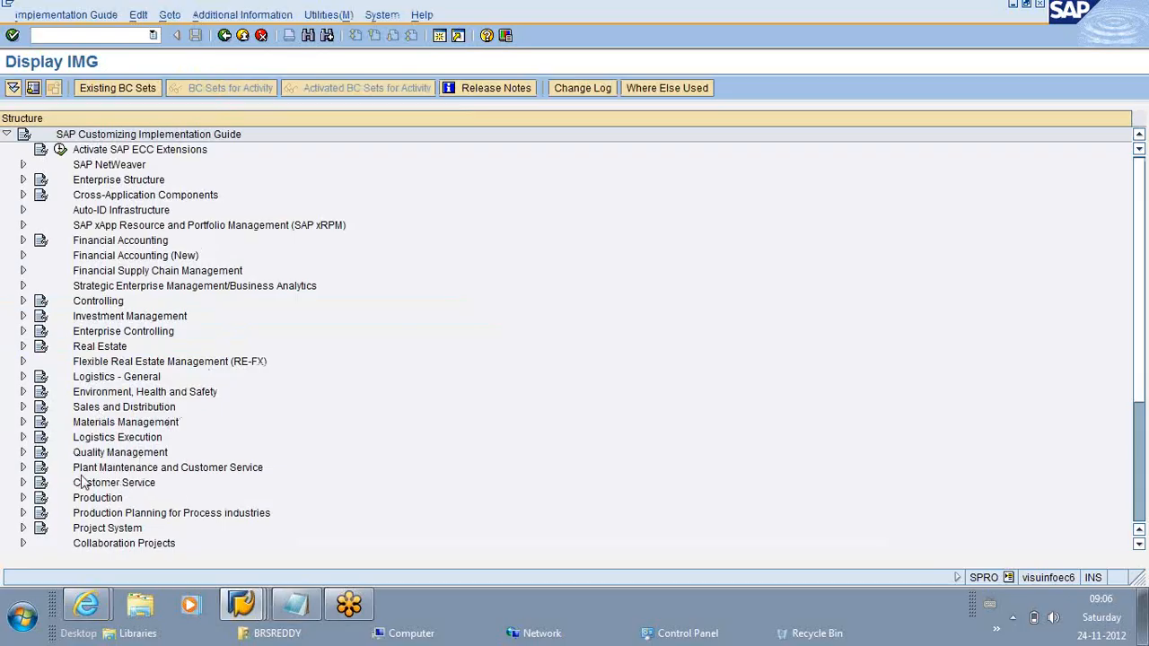
{"action": "left_click", "coordinate": [23, 498]}
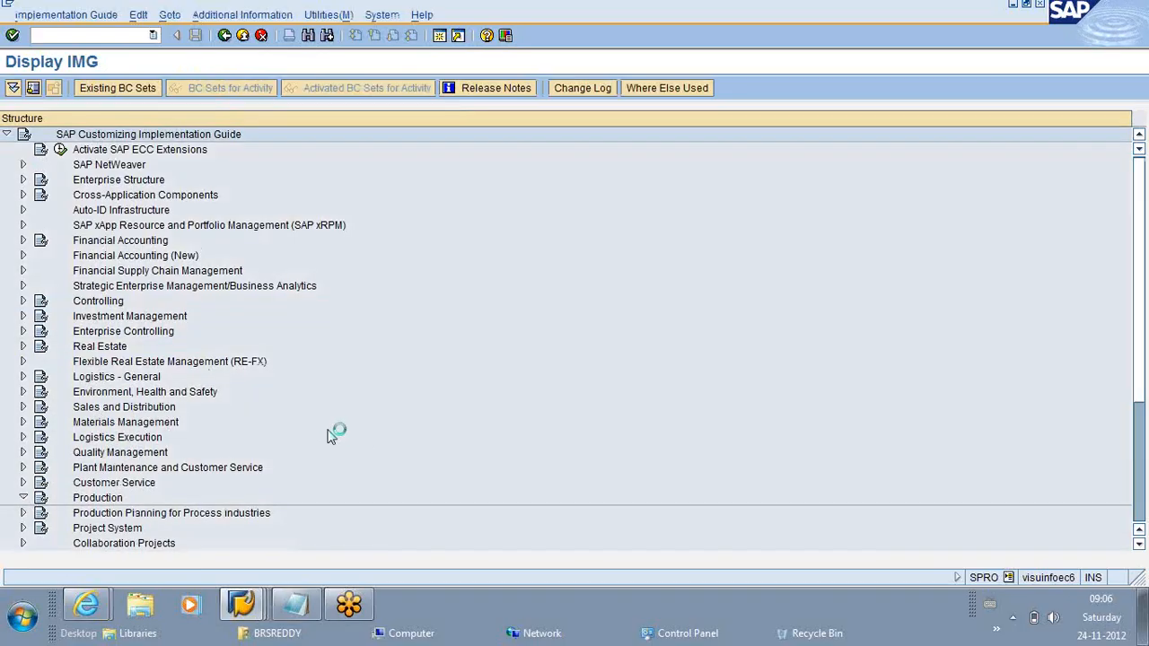
{"action": "scroll", "coordinate": [332, 437], "scroll_direction": "down", "scroll_amount": 1}
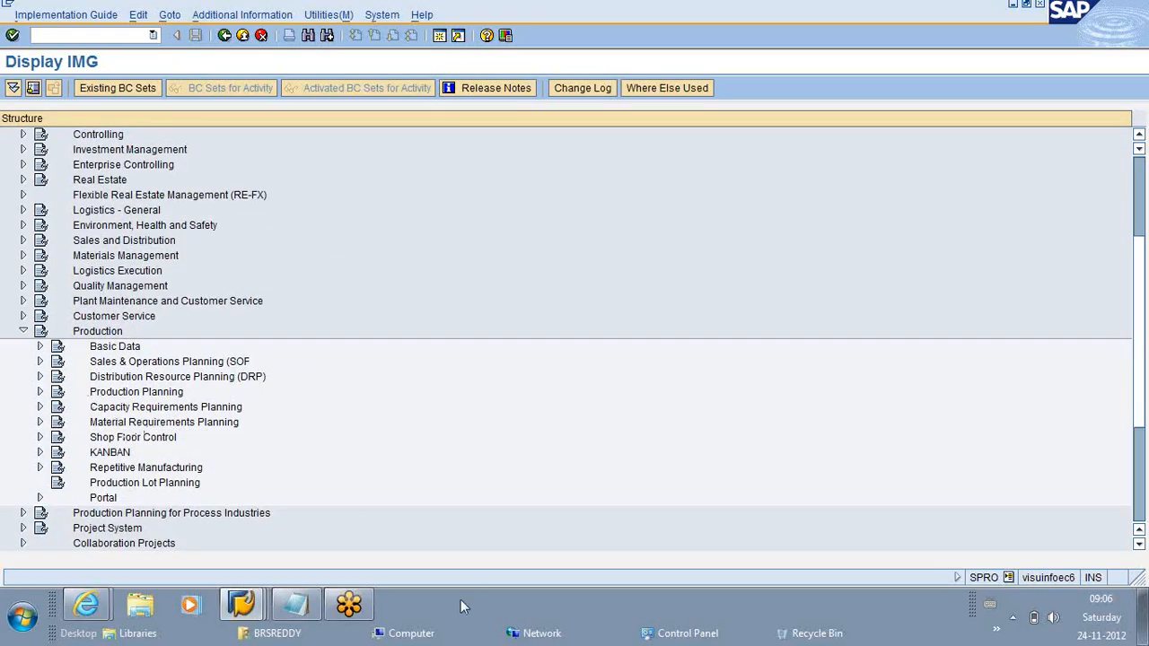
Step: Switch to the inspection lot worklist session and open the MD04 stock/requirements list for MATQC_FIN1 in plant 1000
{"action": "left_click", "coordinate": [240, 608]}
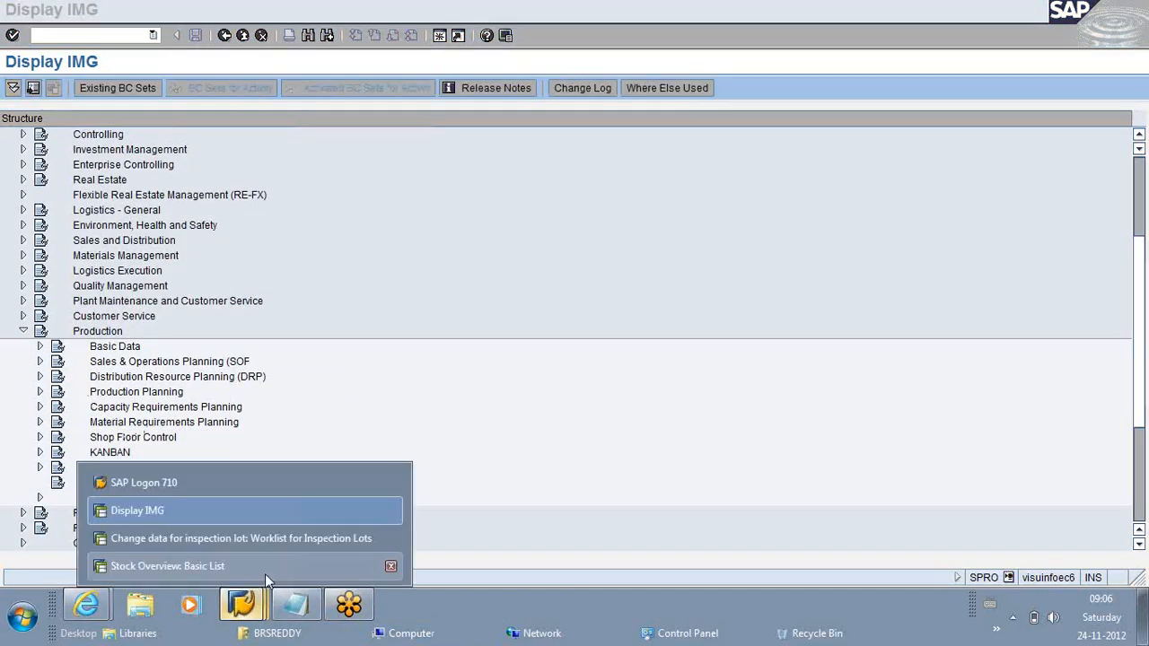
{"action": "left_click", "coordinate": [177, 542]}
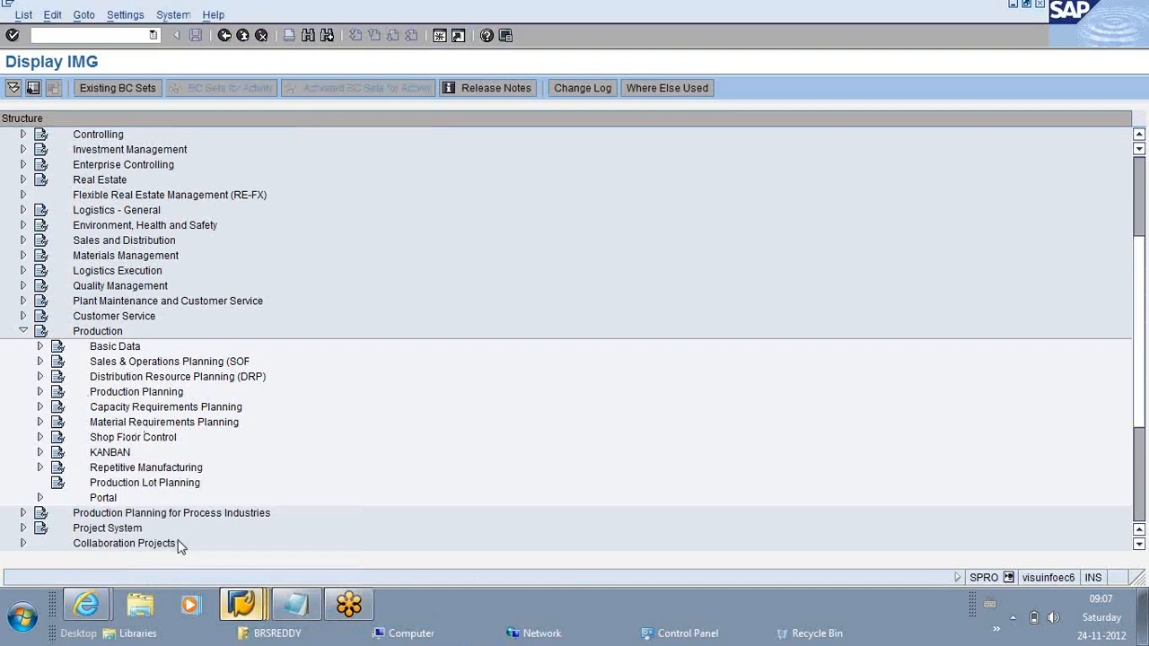
{"action": "type", "text": "md03"}
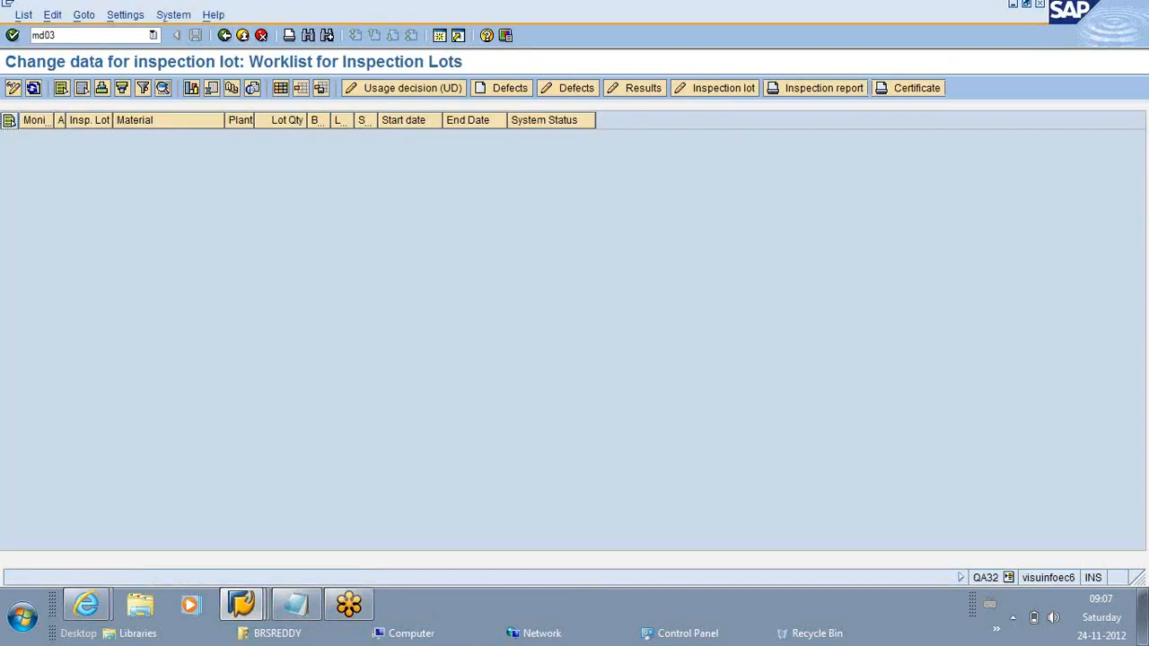
{"action": "key", "text": "BackSpace"}
{"action": "key", "text": "BackSpace"}
{"action": "key", "text": "BackSpace"}
{"action": "key", "text": "BackSpace"}
{"action": "type", "text": "/n mo04"}
{"action": "key", "text": "Return"}
{"action": "key", "text": "Return"}
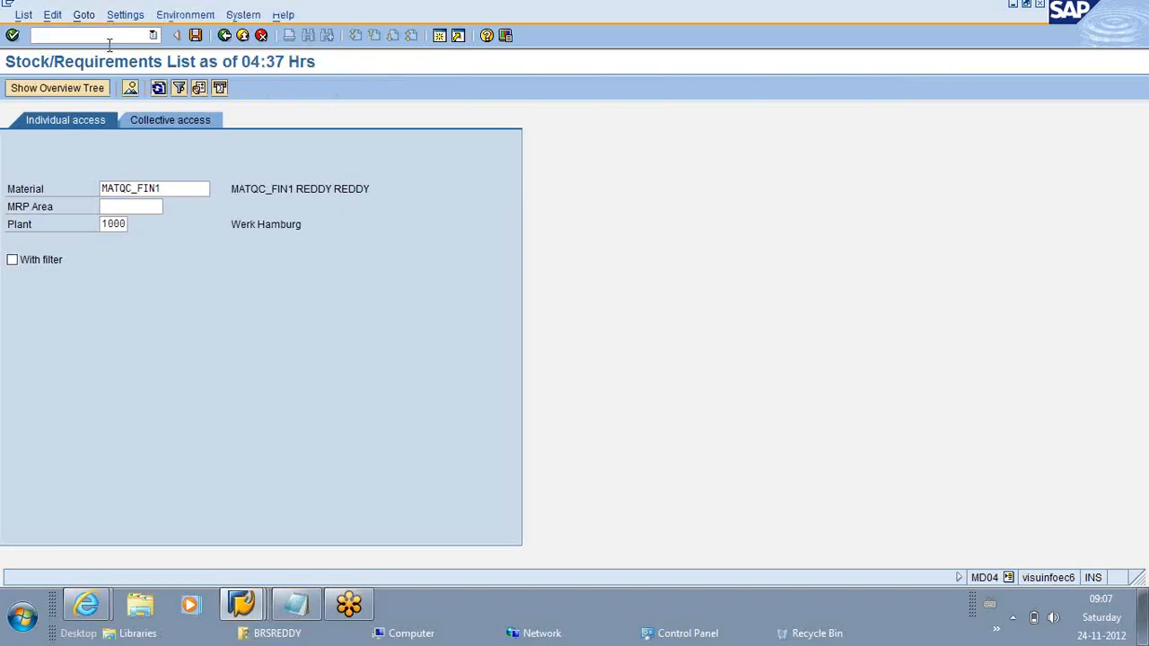
Step: Replace the material in the stock/requirements list with DESFIN1 and display its stock and requirements
{"action": "key", "text": "BackSpace"}
{"action": "key", "text": "BackSpace"}
{"action": "key", "text": "BackSpace"}
{"action": "key", "text": "BackSpace"}
{"action": "key", "text": "BackSpace"}
{"action": "key", "text": "BackSpace"}
{"action": "key", "text": "BackSpace"}
{"action": "key", "text": "BackSpace"}
{"action": "key", "text": "BackSpace"}
{"action": "key", "text": "BackSpace"}
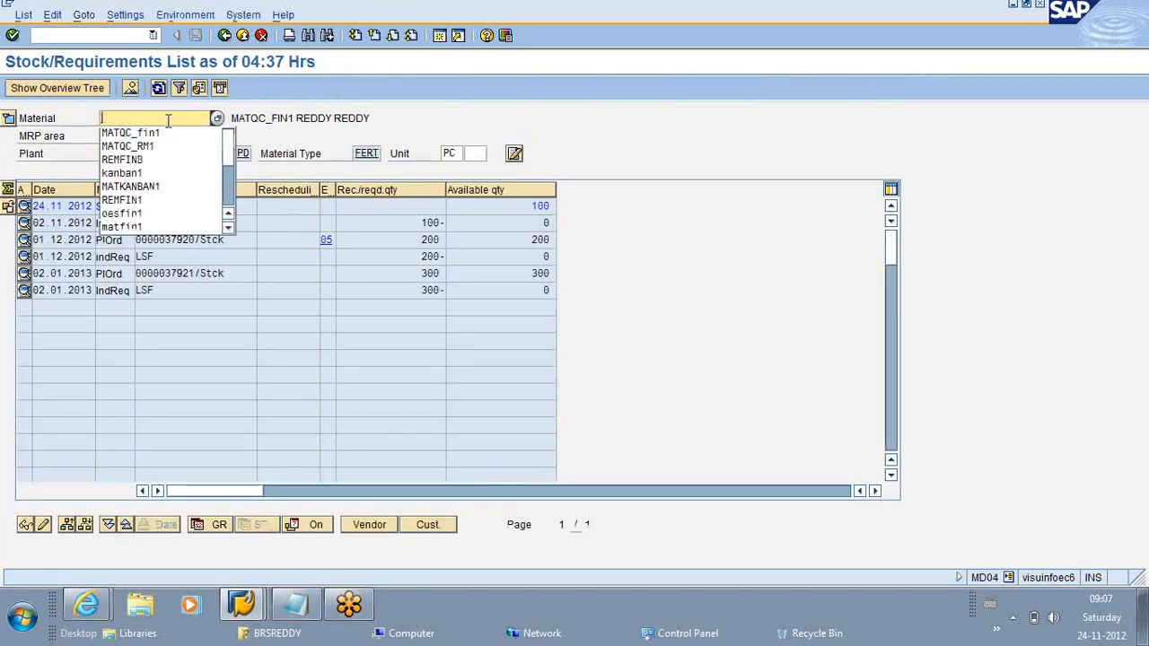
{"action": "left_click", "coordinate": [148, 215]}
{"action": "left_click", "coordinate": [12, 36]}
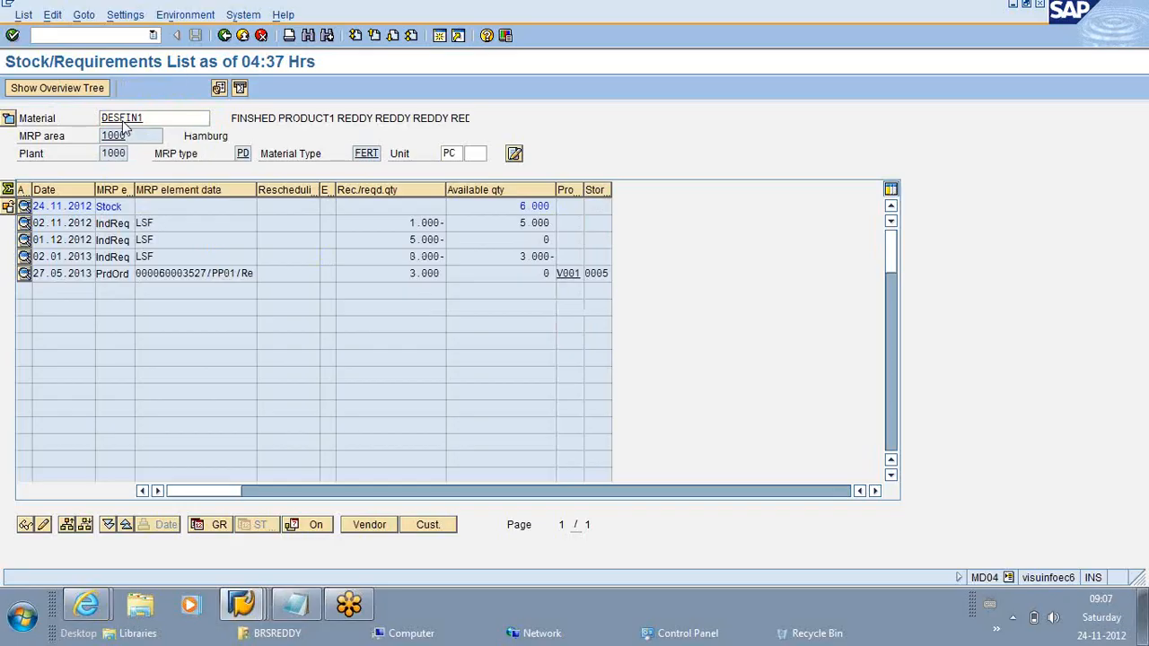
Step: Open the material master of DESFIN1 from the stock/requirements list and display its MRP 3 view
{"action": "double_click", "coordinate": [124, 121]}
{"action": "left_click", "coordinate": [515, 121]}
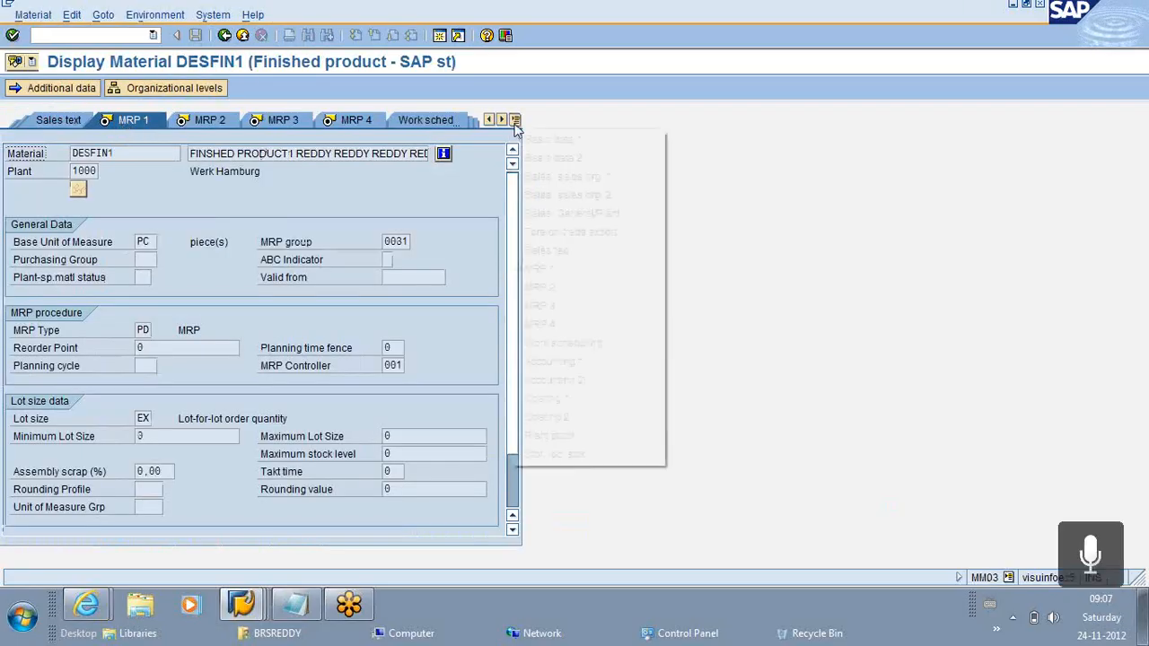
{"action": "left_click", "coordinate": [541, 305]}
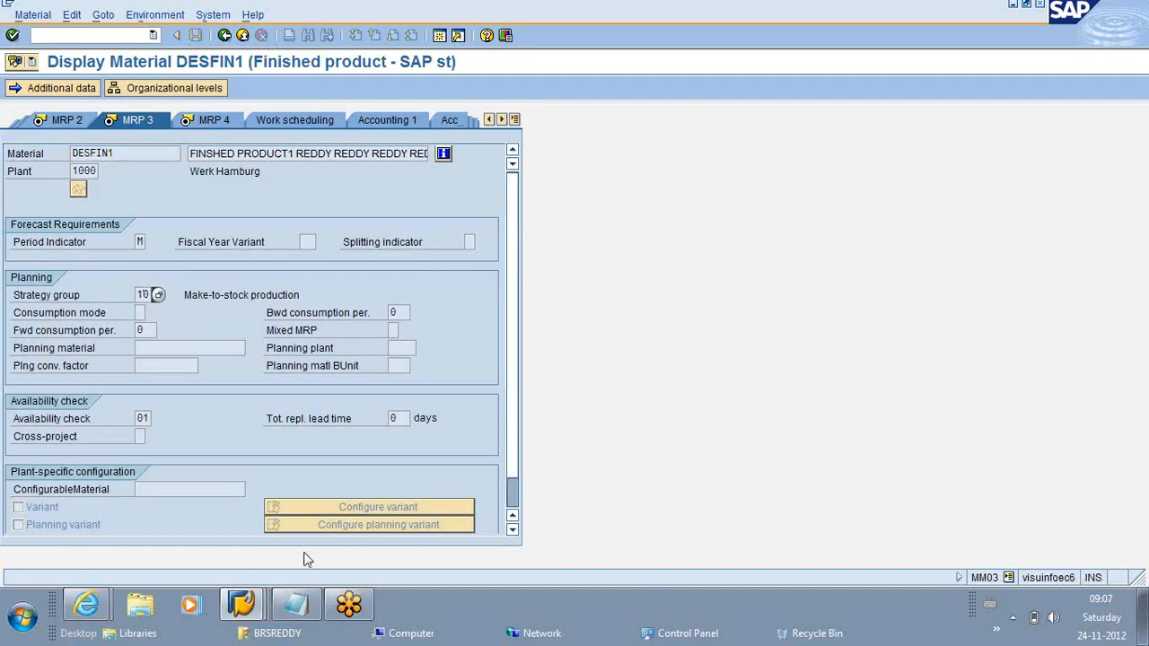
Step: Switch to the REDDY notes in Notepad and add a separator line of equals signs below the plan group 241 entry
{"action": "left_click", "coordinate": [296, 603]}
{"action": "left_click", "coordinate": [582, 253]}
{"action": "key", "text": "Return"}
{"action": "key", "text": "Return"}
{"action": "key", "text": "Return"}
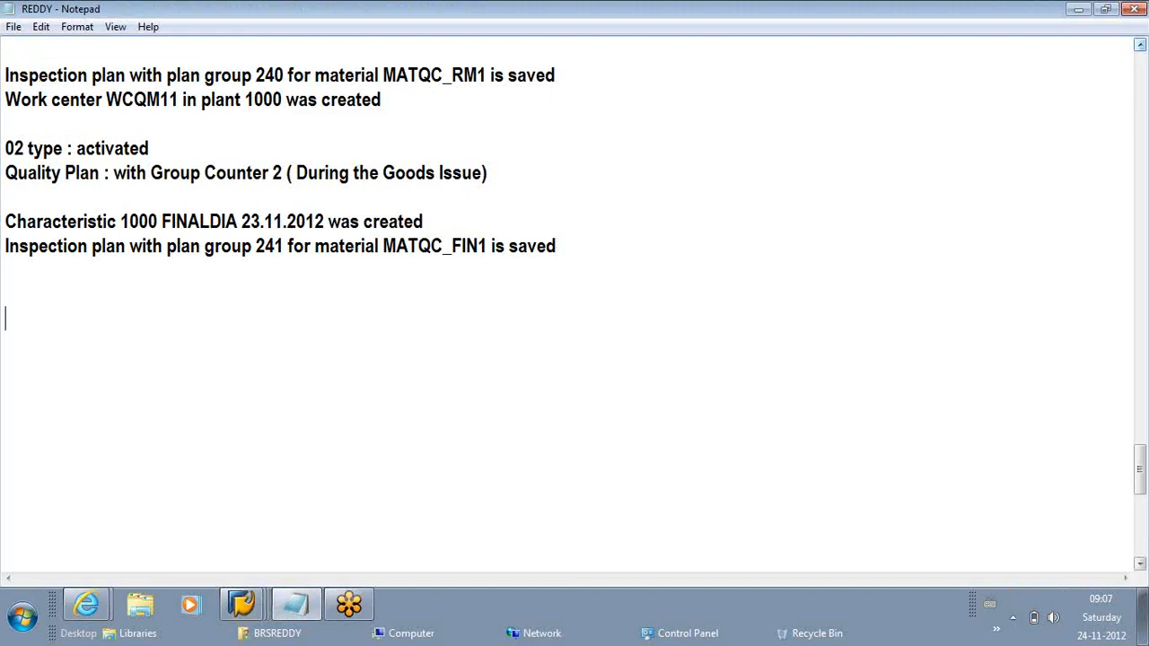
{"action": "type", "text": "=============================================="}
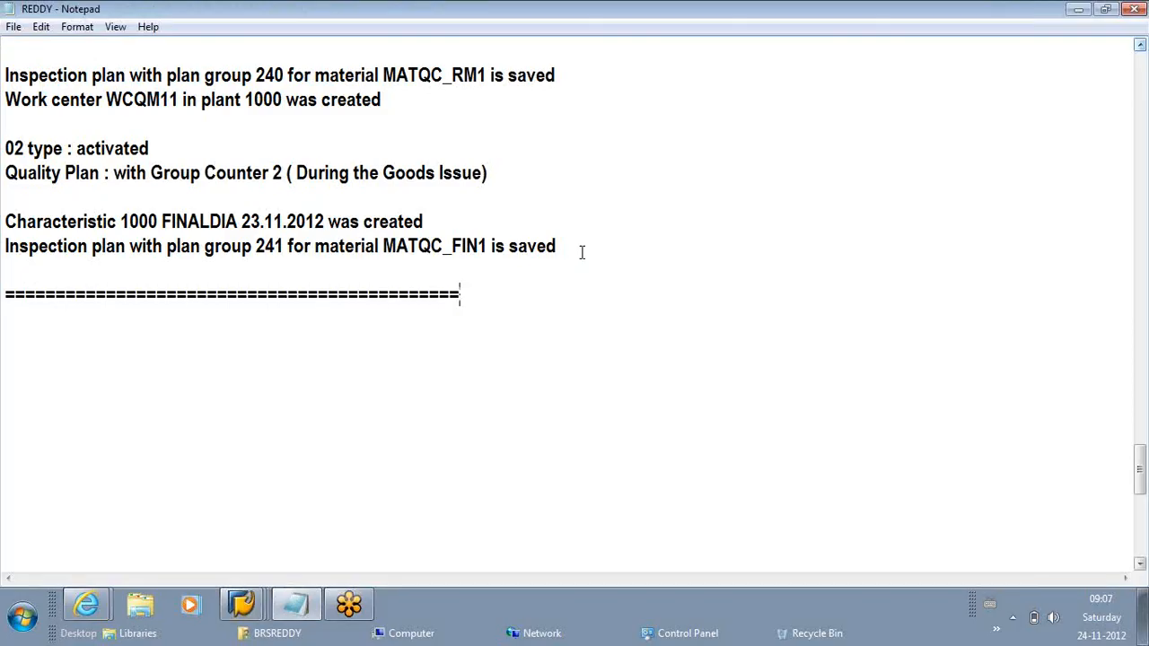
{"action": "type", "text": "'"}
{"action": "key", "text": "Return"}
{"action": "key", "text": "Return"}
{"action": "key", "text": "Return"}
Step: Glance at the strategy group in the DESFIN1 material display, and add "independent req" and "customer req" on one line below the separator in the notes
{"action": "key", "text": "alt+Tab"}
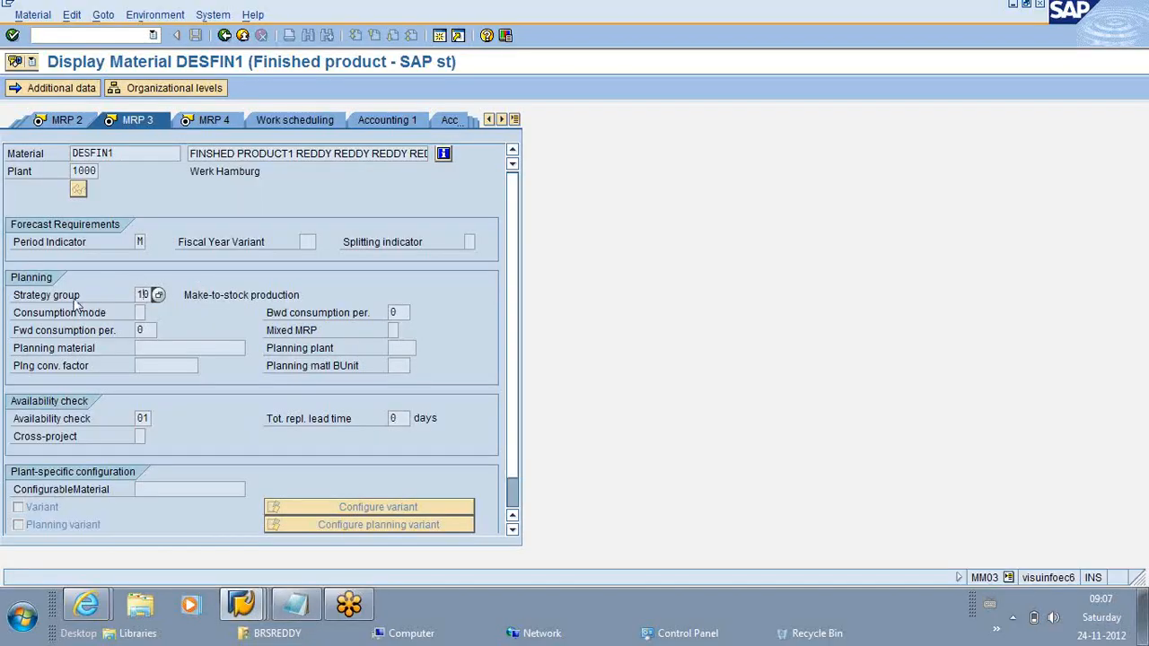
{"action": "key", "text": "alt+Tab"}
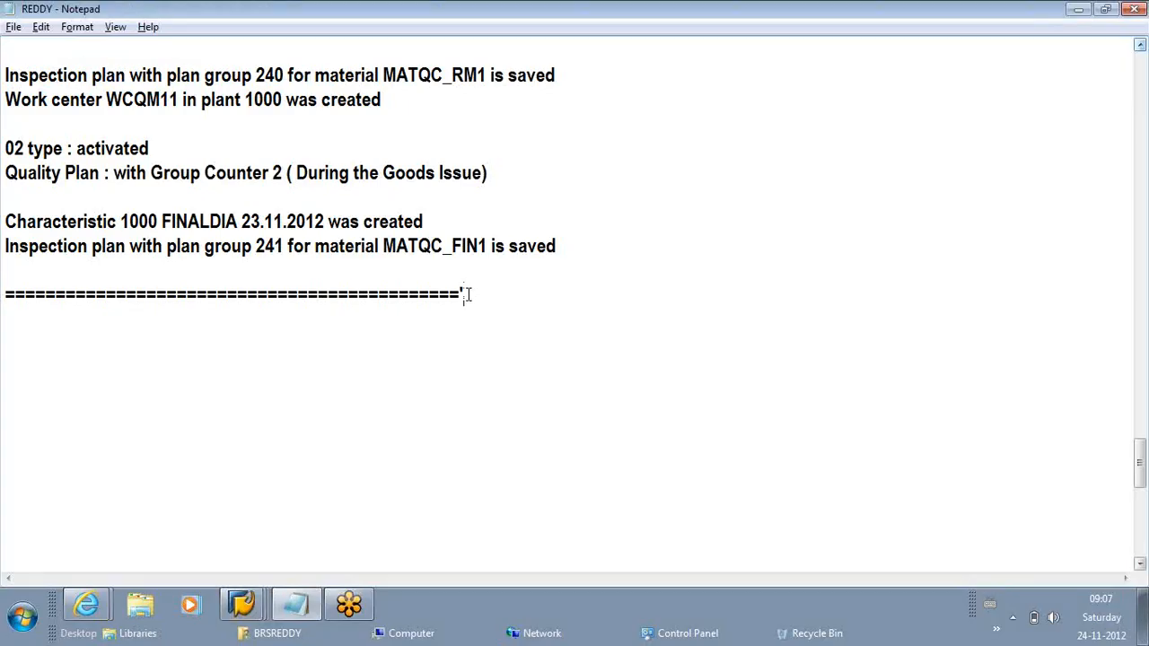
{"action": "left_click", "coordinate": [469, 295]}
{"action": "key", "text": "Return"}
{"action": "key", "text": "Return"}
{"action": "type", "text": "independ"}
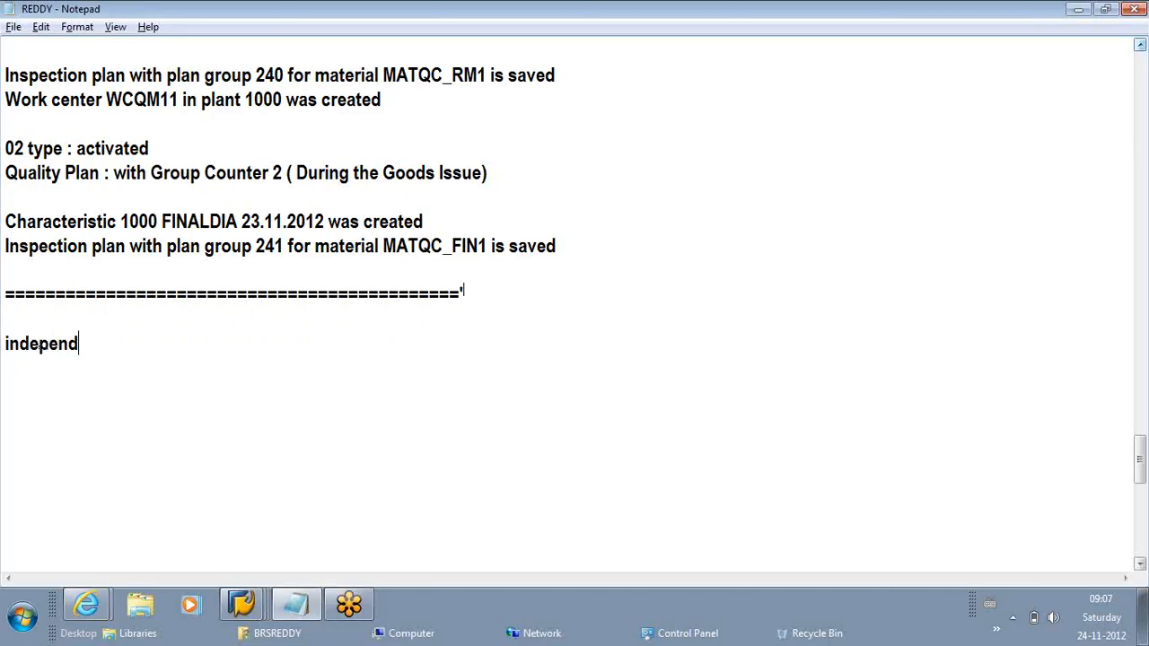
{"action": "type", "text": "ent req"}
{"action": "key", "text": "Tab"}
{"action": "key", "text": "Tab"}
{"action": "type", "text": "cust"}
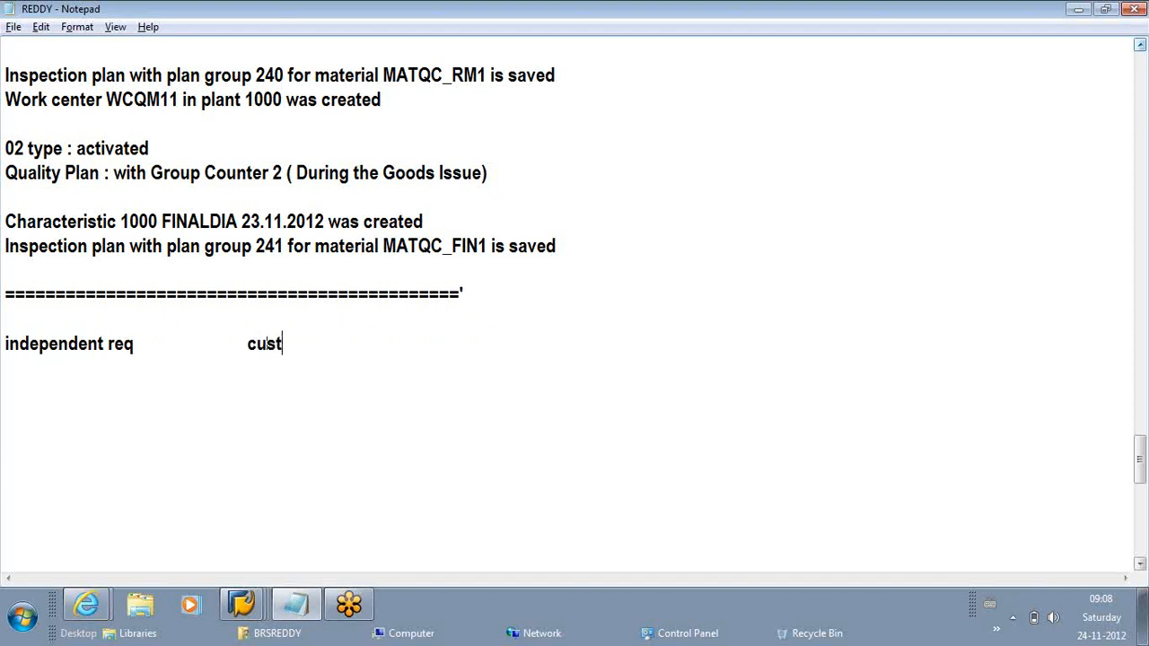
{"action": "type", "text": "omer req"}
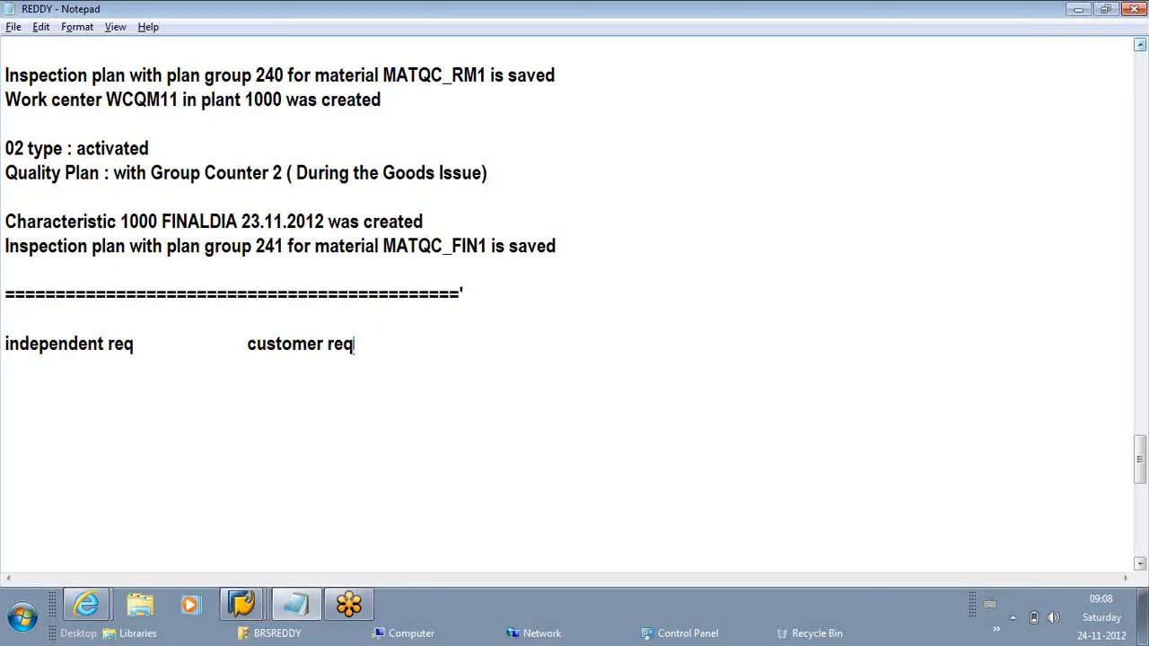
{"action": "key", "text": "Return"}
Step: Add an indented heading "STRATEGY" a few lines below the independent and customer requirements line
{"action": "left_click_drag", "start_coordinate": [138, 346], "coordinate": [5, 345]}
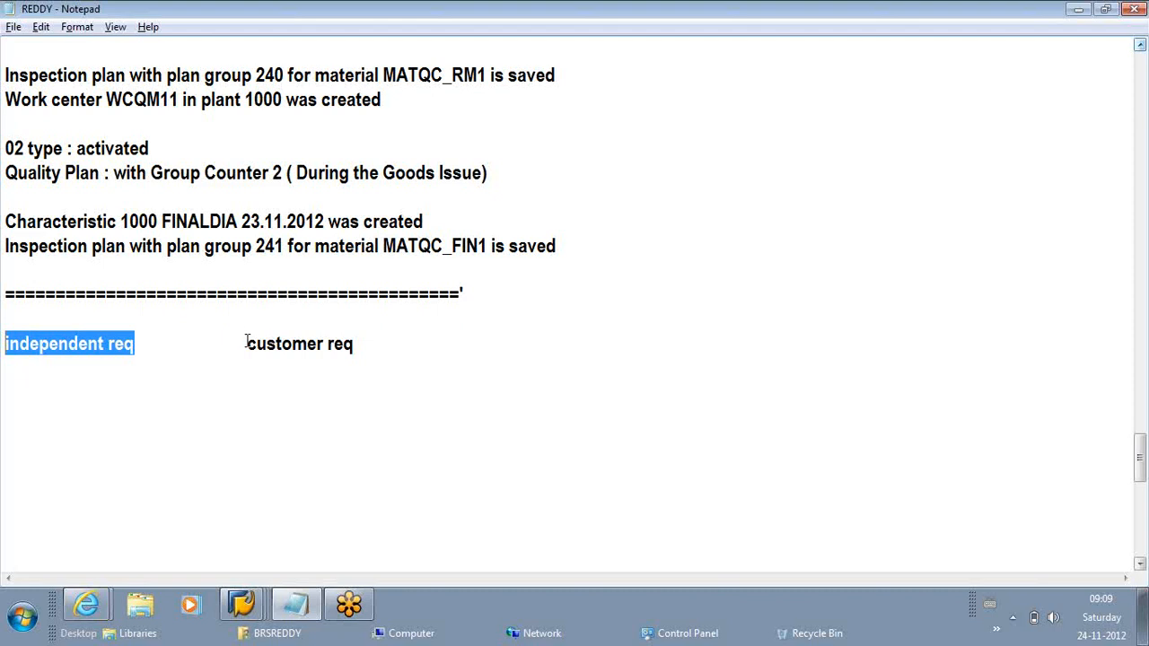
{"action": "left_click_drag", "start_coordinate": [248, 344], "coordinate": [356, 344]}
{"action": "left_click", "coordinate": [359, 344]}
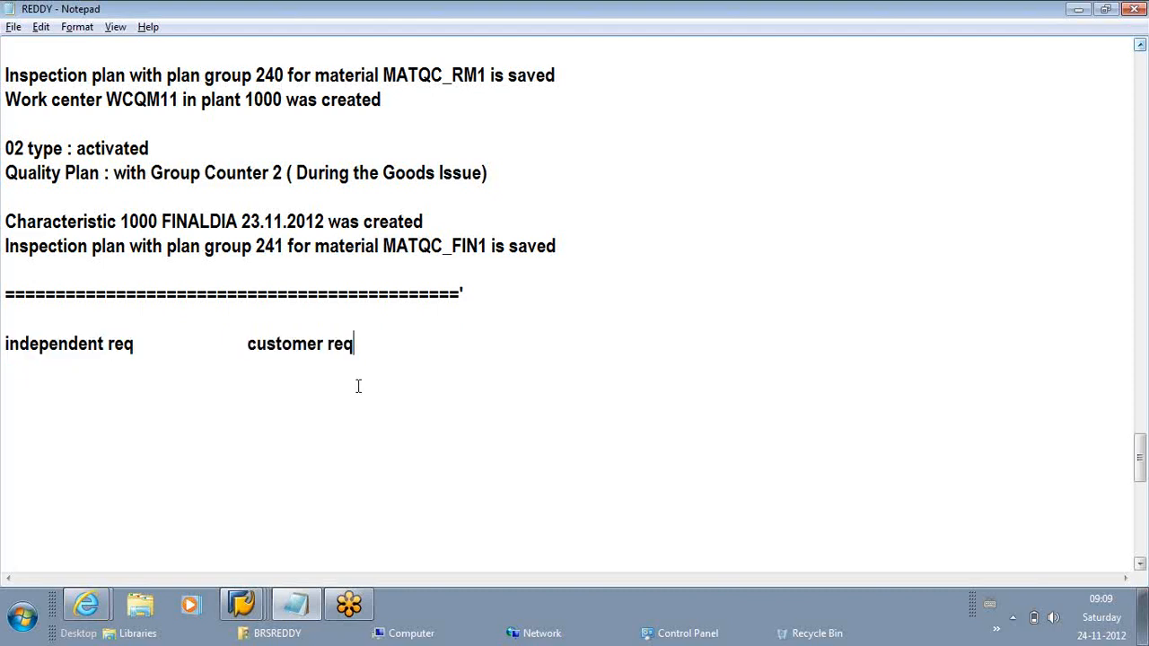
{"action": "key", "text": "Return"}
{"action": "key", "text": "Return"}
{"action": "key", "text": "Return"}
{"action": "key", "text": "Tab"}
{"action": "key", "text": "Tab"}
{"action": "type", "text": "STRATEGY"}
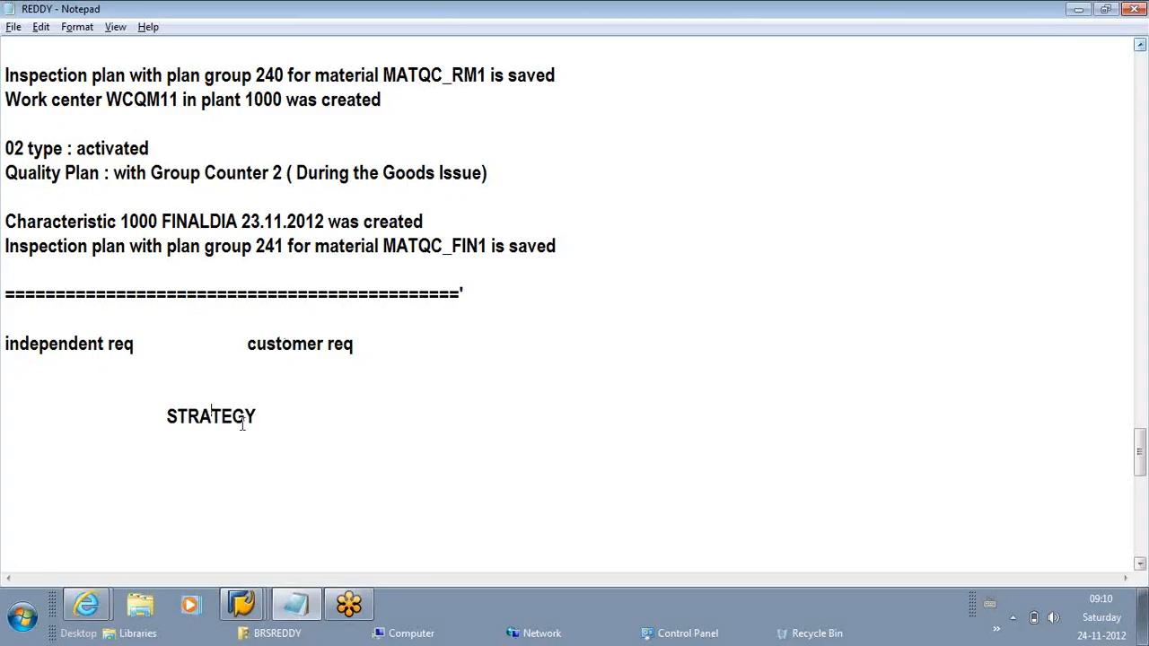
{"action": "left_click_drag", "start_coordinate": [290, 418], "coordinate": [122, 412]}
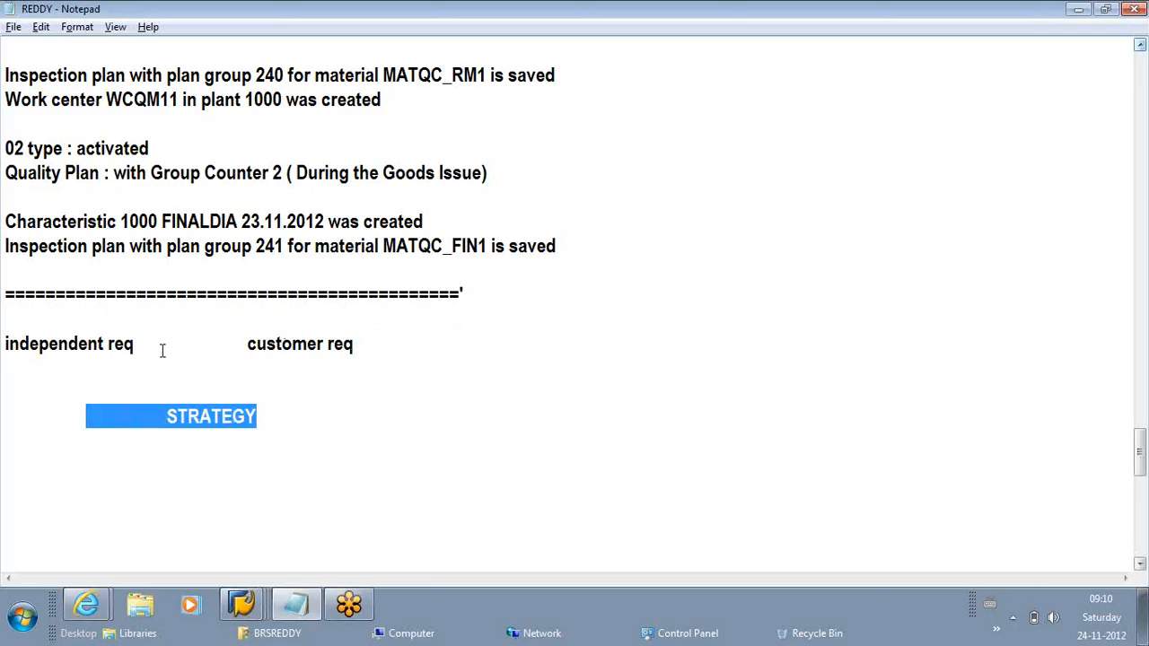
{"action": "left_click_drag", "start_coordinate": [163, 346], "coordinate": [4, 346]}
{"action": "left_click_drag", "start_coordinate": [382, 344], "coordinate": [244, 344]}
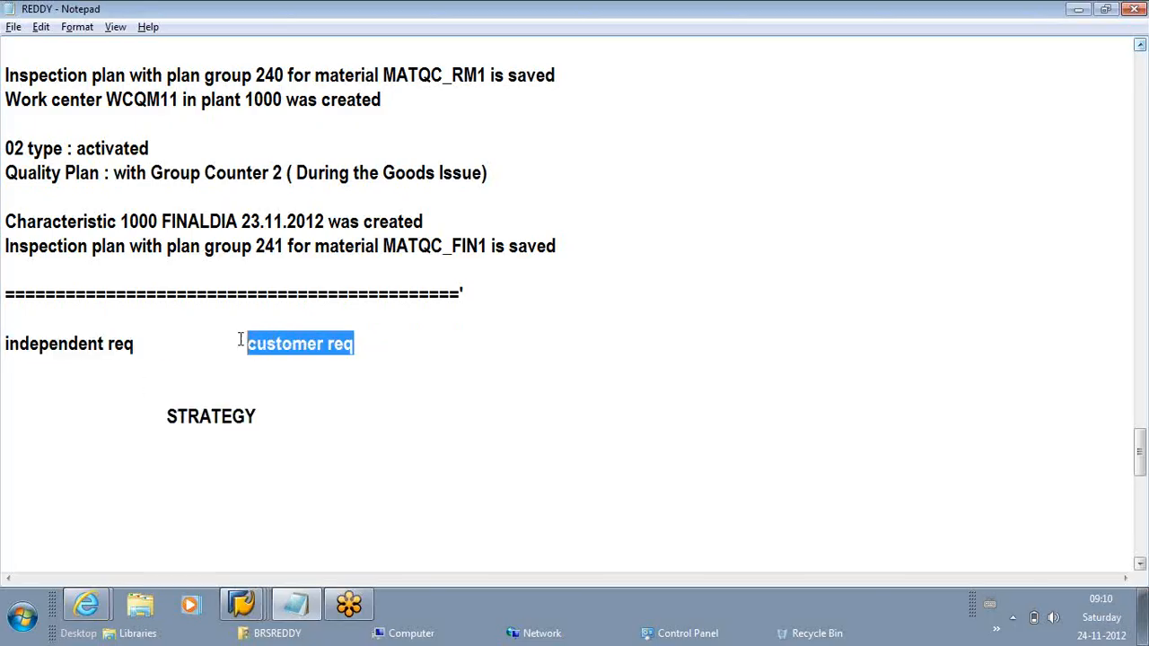
{"action": "mouse_move", "coordinate": [375, 625]}
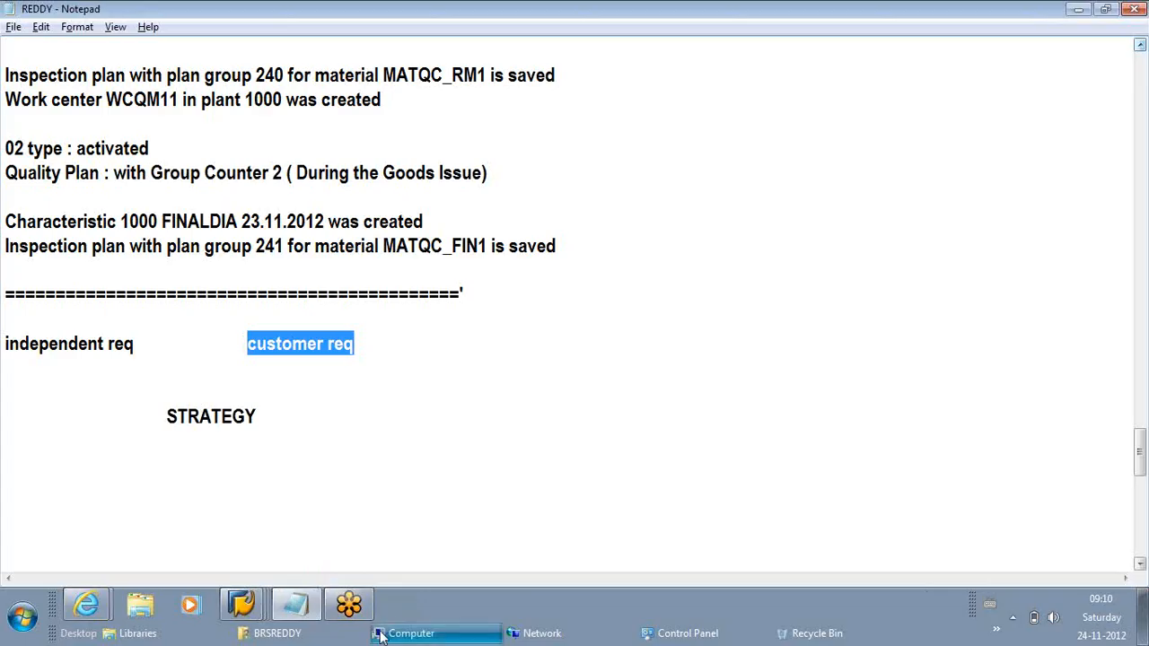
{"action": "left_click_drag", "start_coordinate": [150, 348], "coordinate": [5, 342]}
{"action": "left_click_drag", "start_coordinate": [240, 344], "coordinate": [367, 345]}
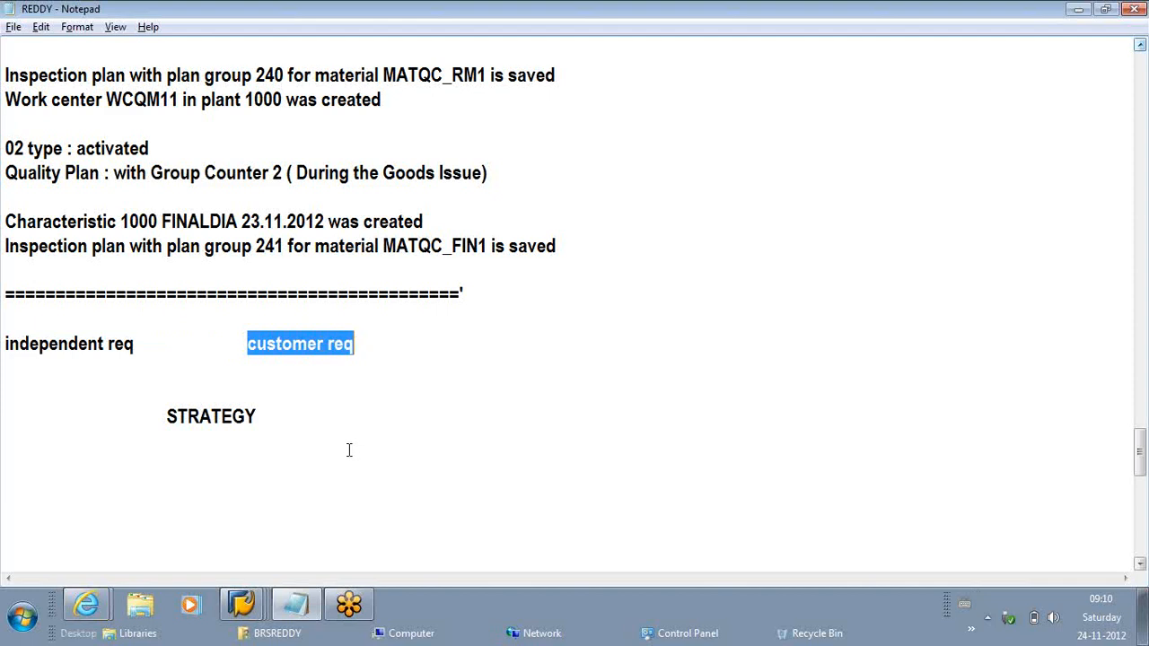
Step: Add the entries "MAKE TO STOCK :" and "MAKE TO ORDER :" on separate lines below the STRATEGY heading
{"action": "left_click", "coordinate": [274, 423]}
{"action": "key", "text": "Return"}
{"action": "key", "text": "Return"}
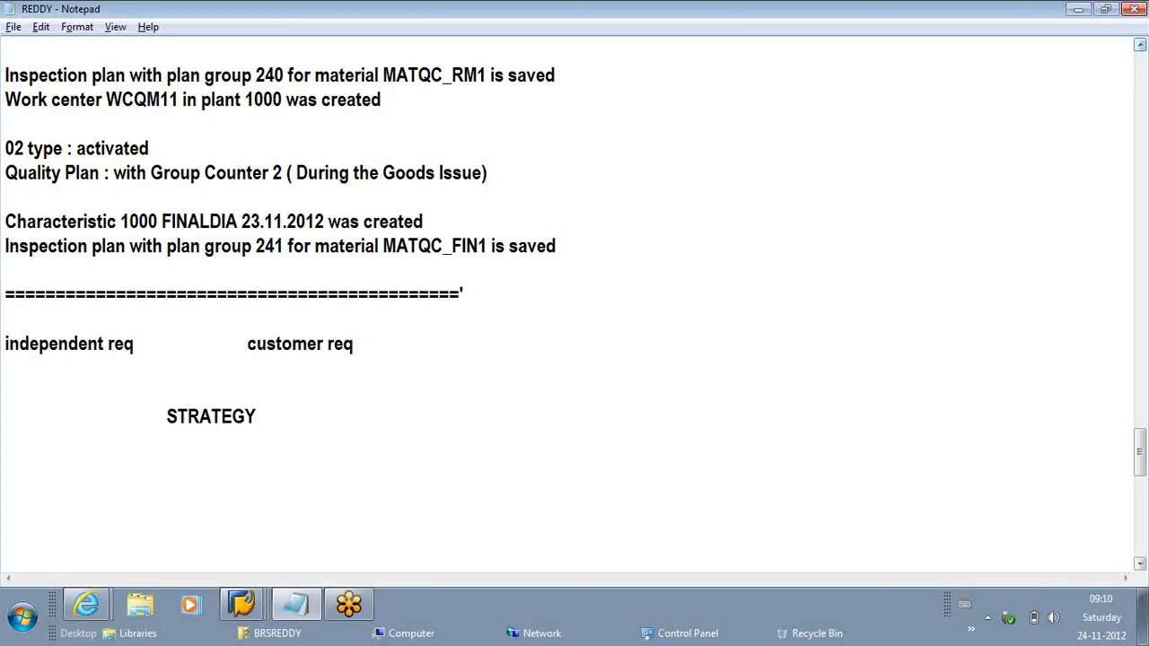
{"action": "type", "text": "MAKE TO STOCK"}
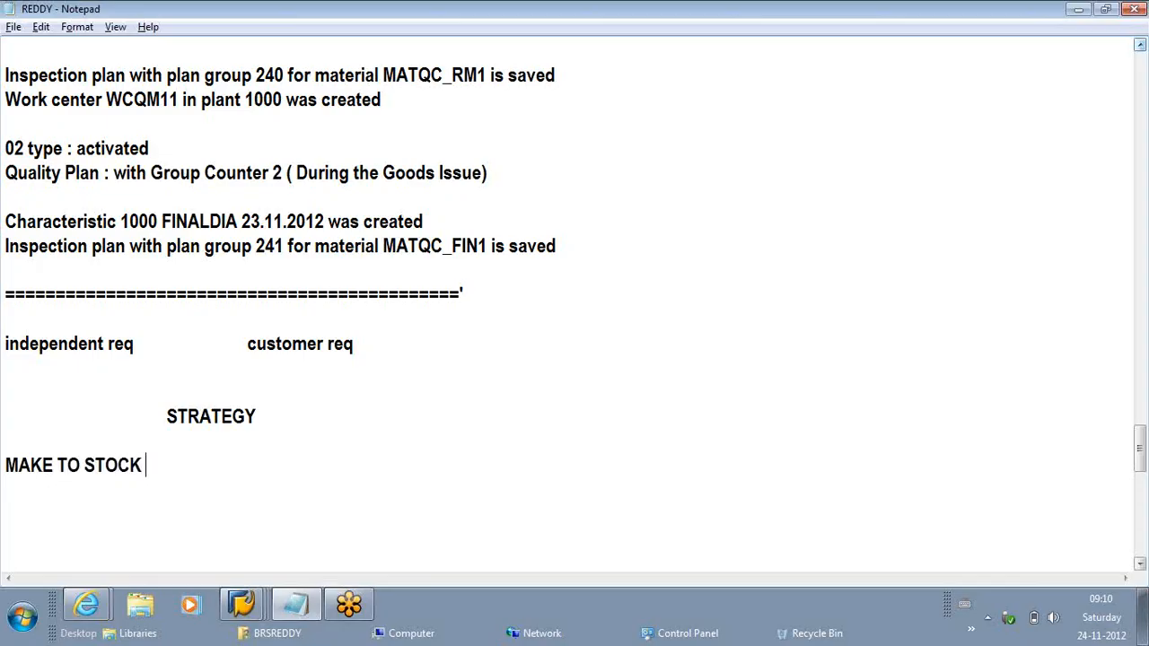
{"action": "type", "text": " :"}
{"action": "key", "text": "Return"}
{"action": "key", "text": "Return"}
{"action": "type", "text": "MAKE T"}
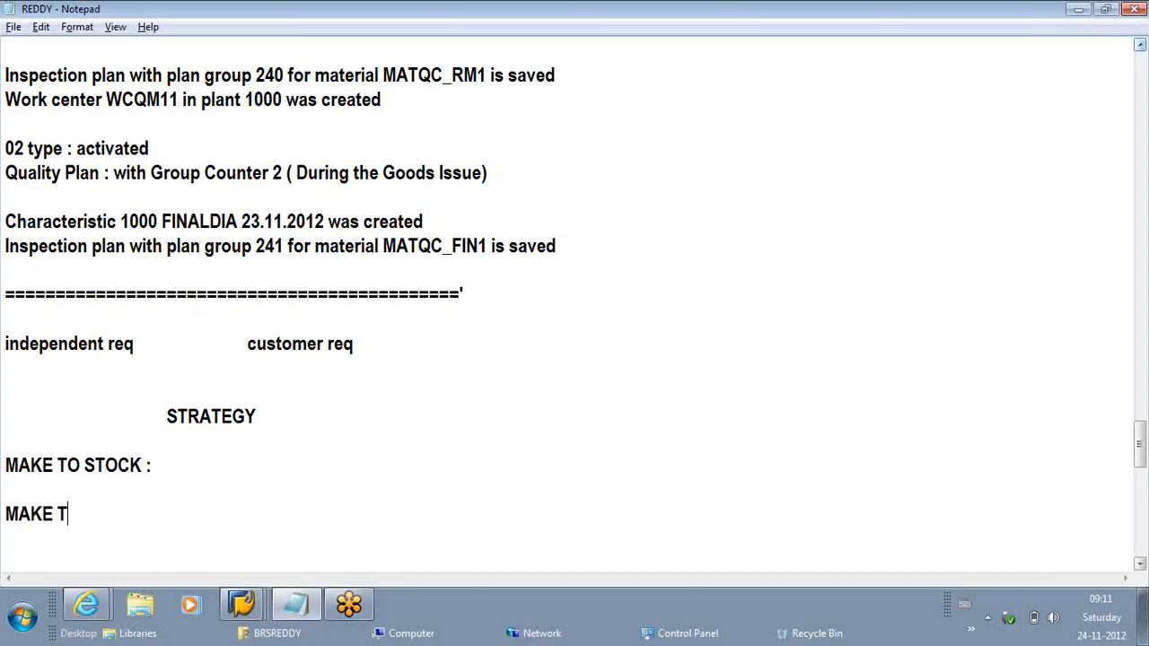
{"action": "type", "text": "O ORDE"}
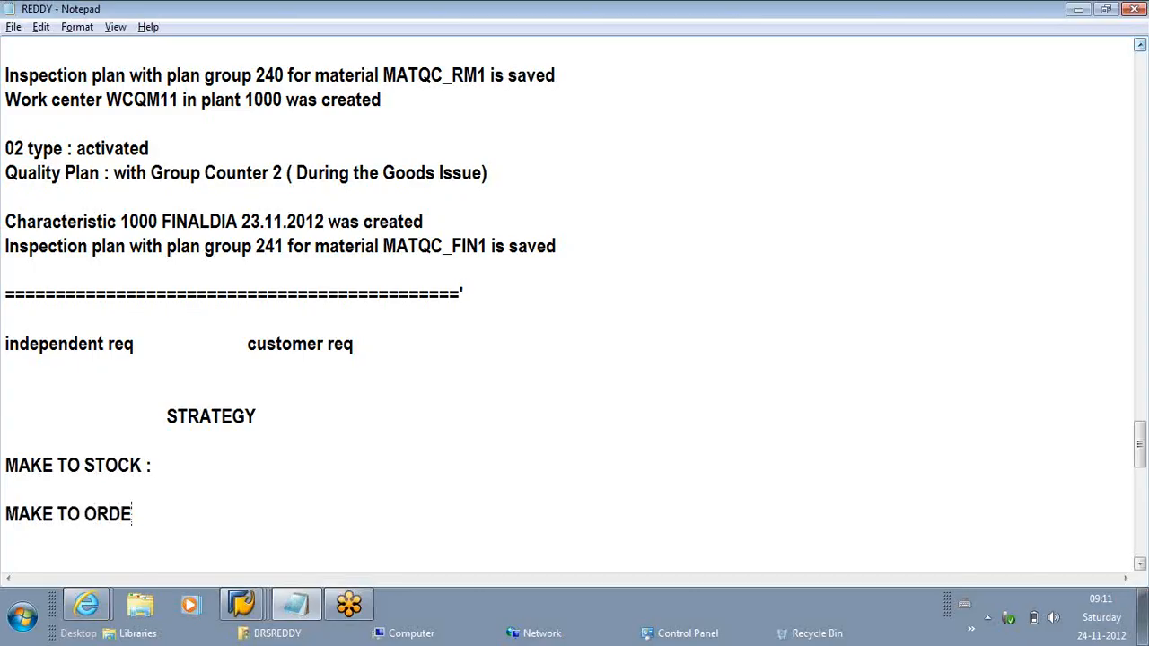
{"action": "type", "text": "R :"}
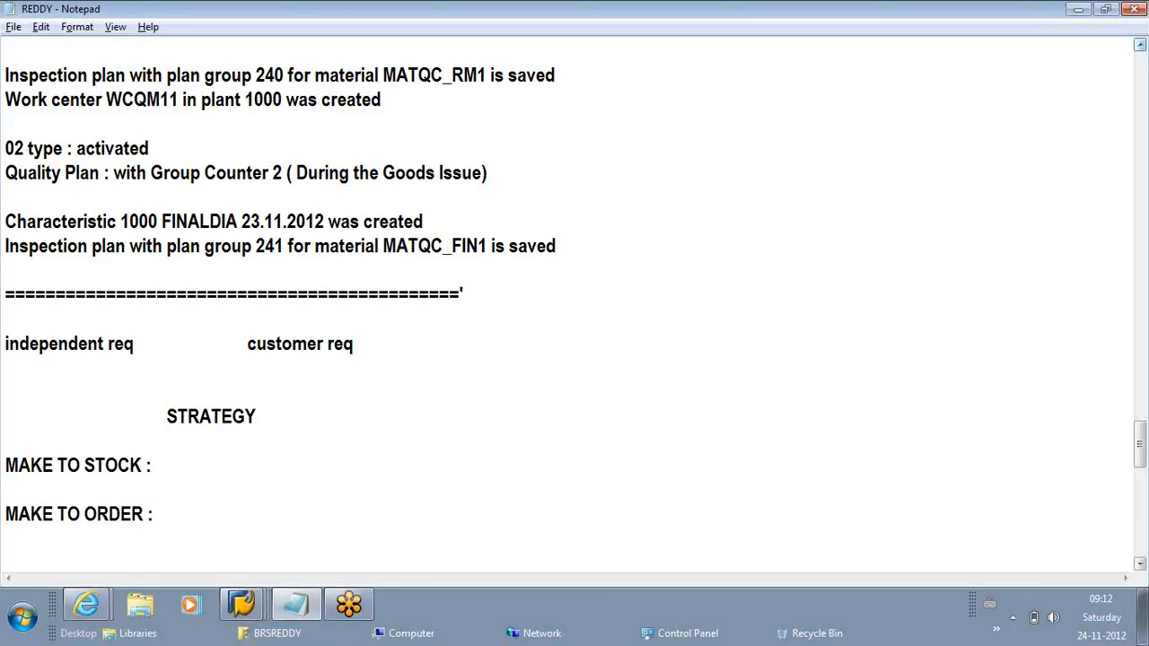
Step: Add the entry "COMBINATION :" below the make-to-order line
{"action": "key", "text": "Return"}
{"action": "key", "text": "Return"}
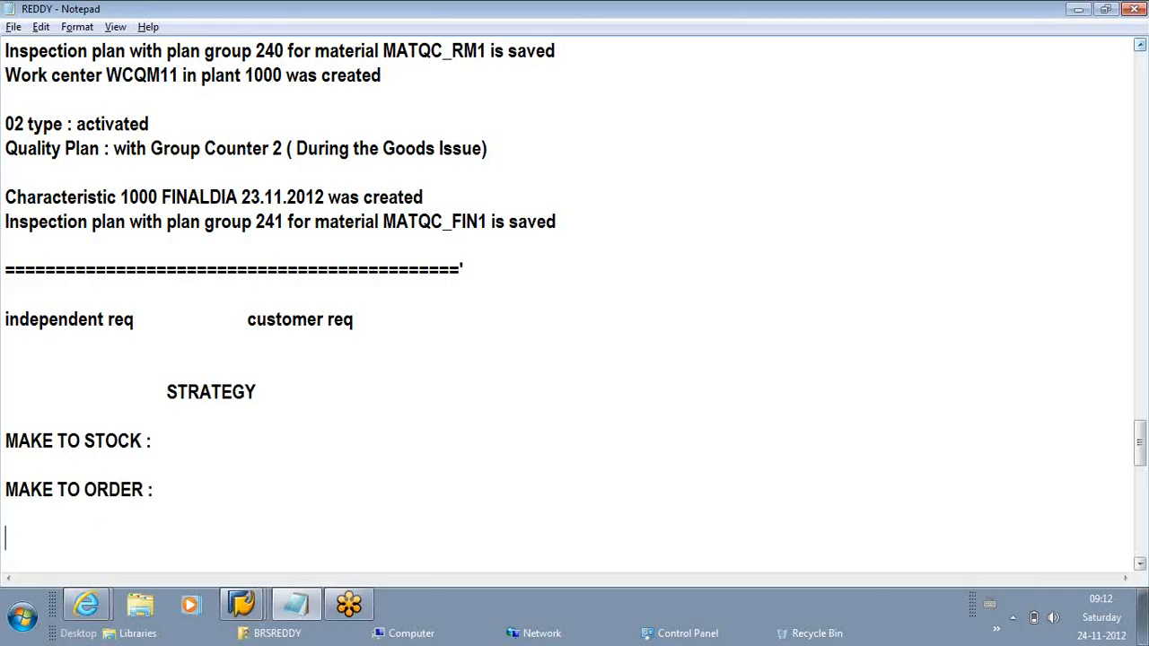
{"action": "type", "text": "COMBINAT"}
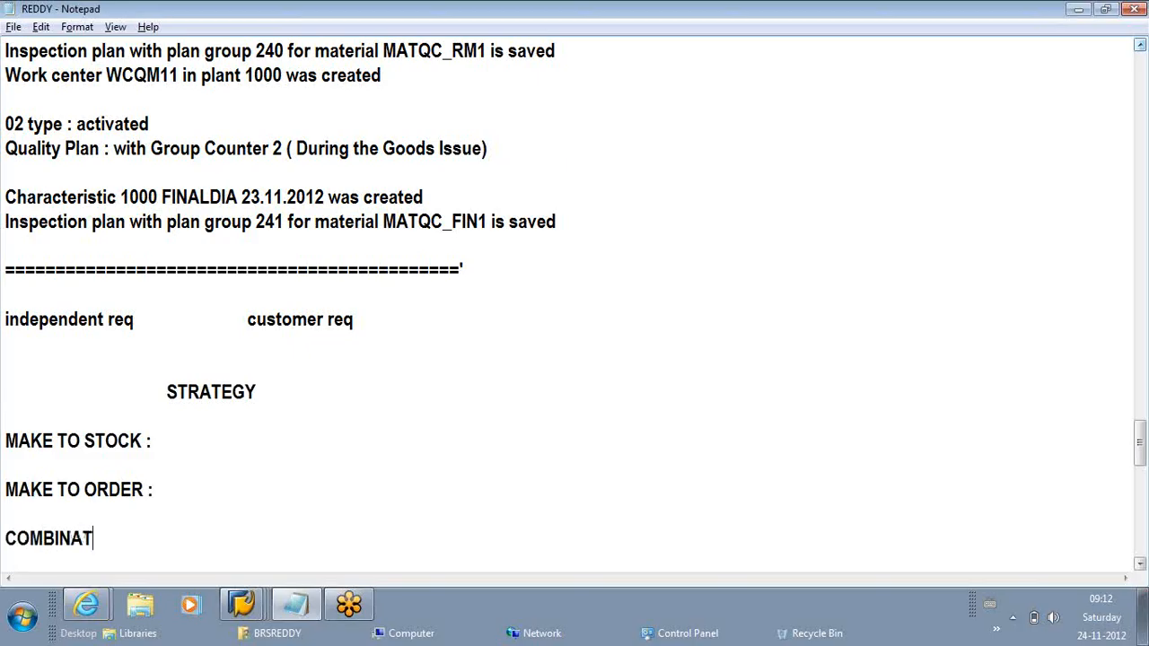
{"action": "type", "text": "ION :"}
{"action": "left_click_drag", "start_coordinate": [154, 539], "coordinate": [5, 539]}
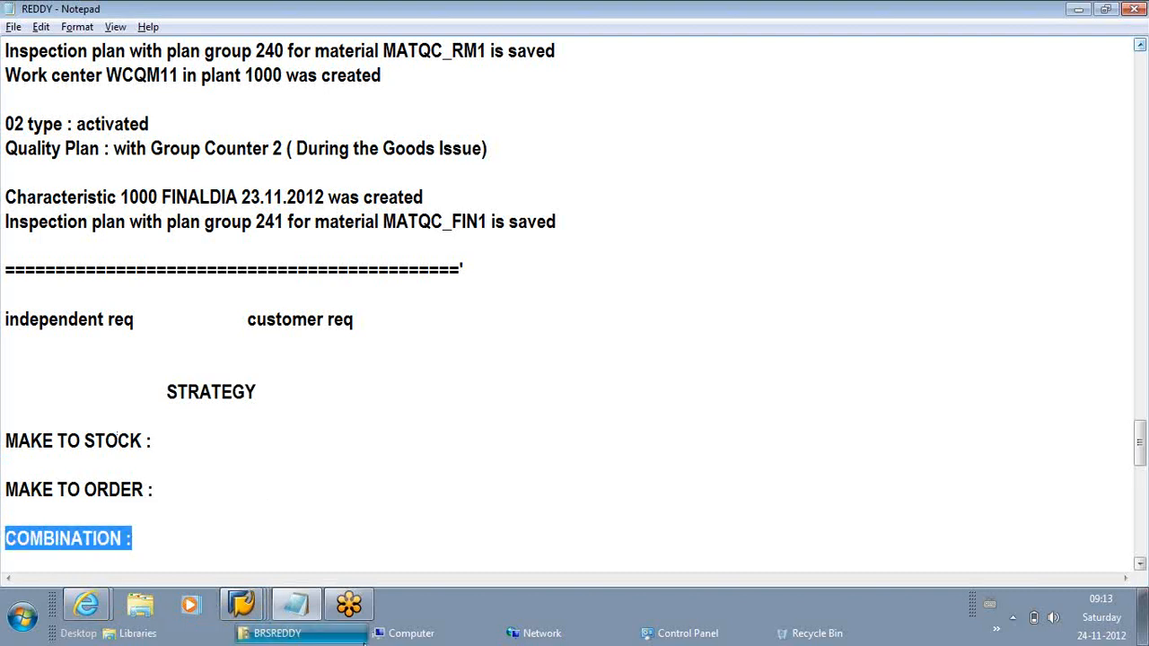
{"action": "left_click", "coordinate": [315, 525]}
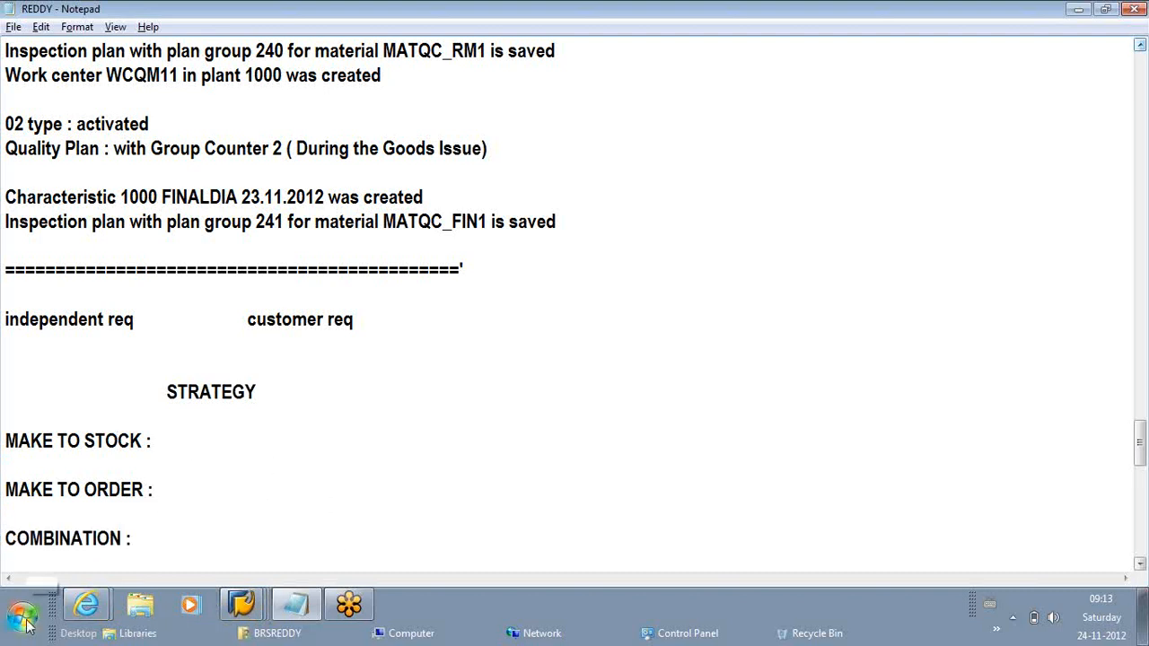
{"action": "left_click", "coordinate": [27, 625]}
{"action": "left_click", "coordinate": [404, 465]}
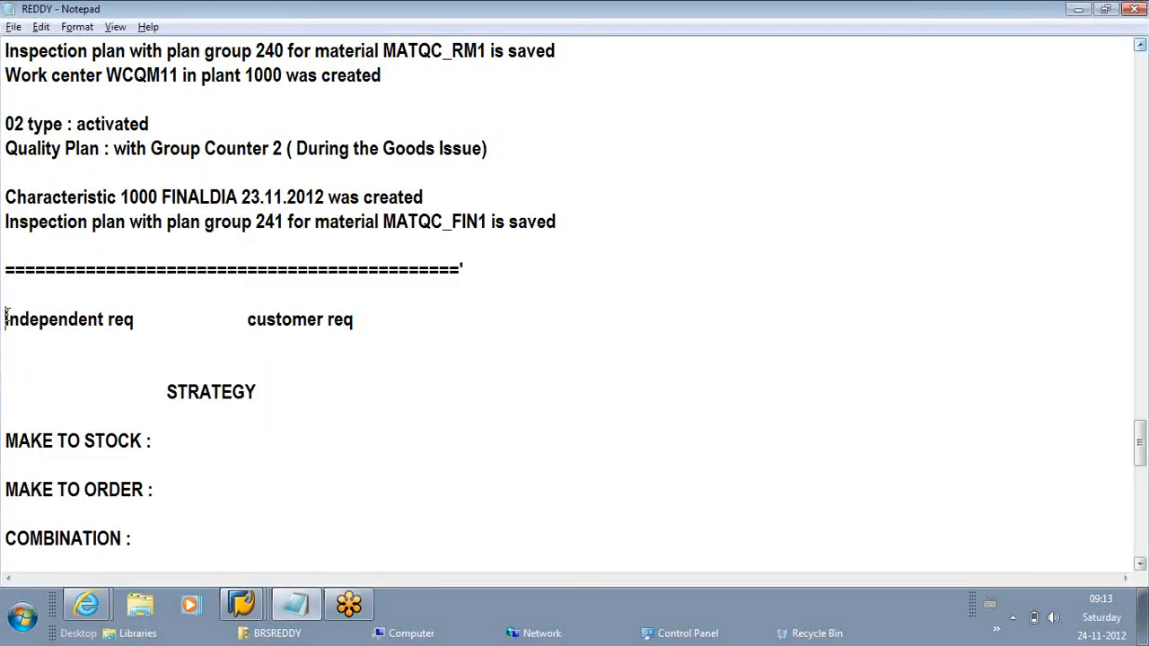
{"action": "left_click_drag", "start_coordinate": [5, 319], "coordinate": [31, 539]}
{"action": "left_click", "coordinate": [230, 506]}
{"action": "left_click_drag", "start_coordinate": [272, 387], "coordinate": [163, 388]}
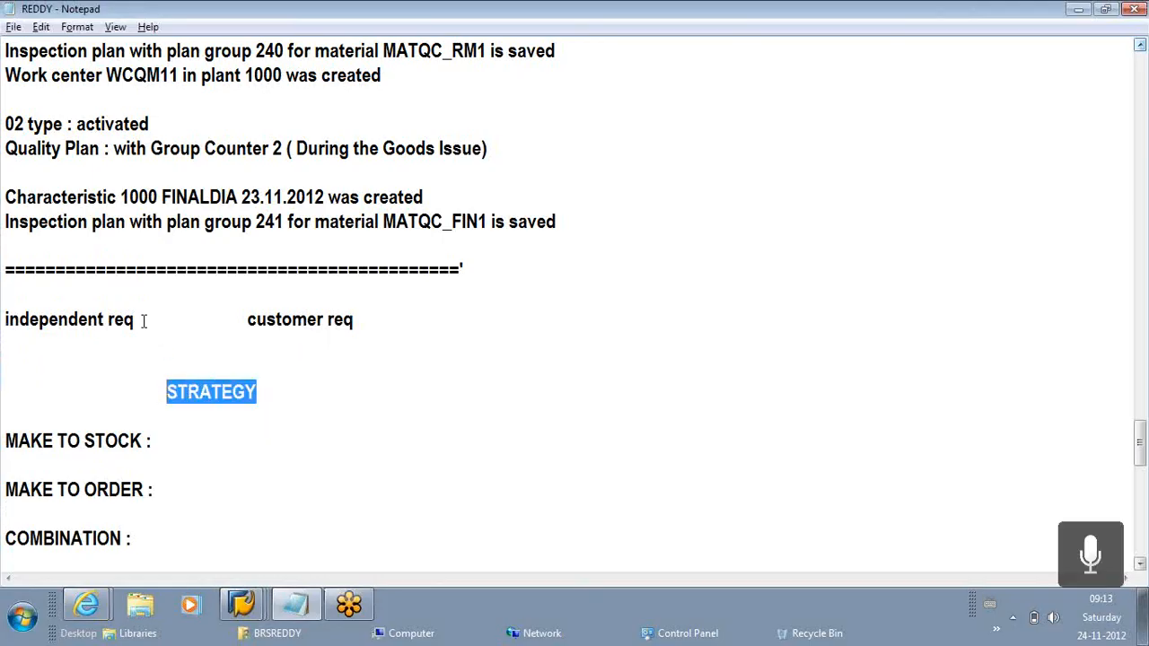
{"action": "left_click_drag", "start_coordinate": [142, 321], "coordinate": [3, 319]}
{"action": "left_click_drag", "start_coordinate": [405, 318], "coordinate": [215, 318]}
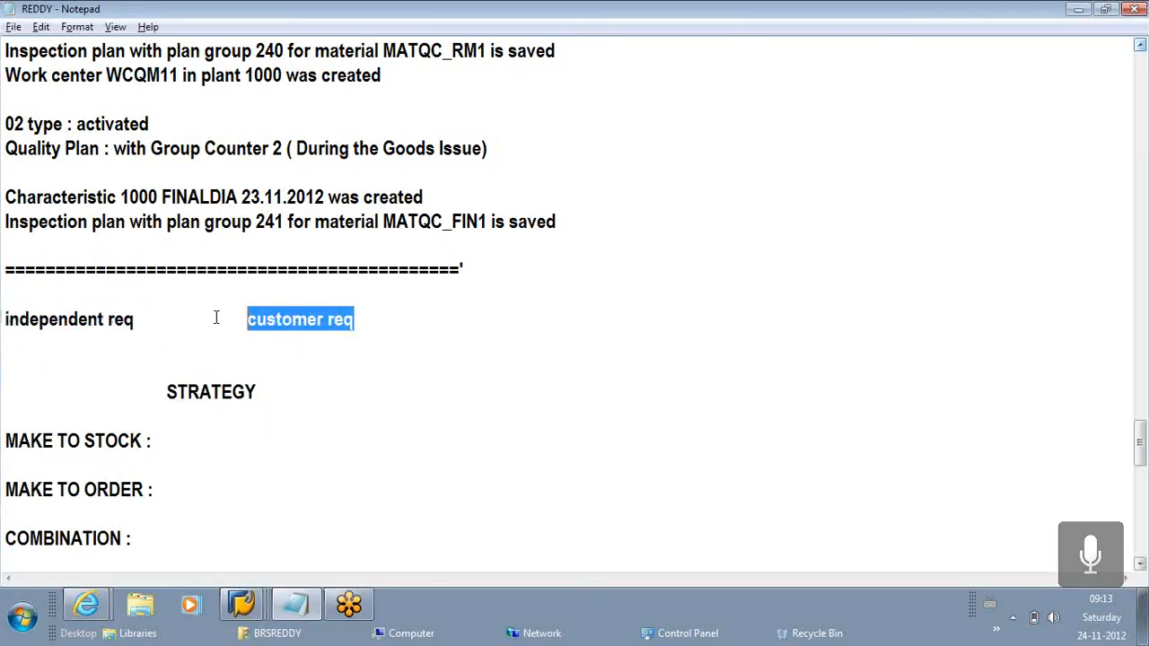
{"action": "left_click_drag", "start_coordinate": [169, 492], "coordinate": [5, 491]}
{"action": "left_click_drag", "start_coordinate": [262, 392], "coordinate": [168, 384]}
{"action": "left_click_drag", "start_coordinate": [136, 319], "coordinate": [8, 320]}
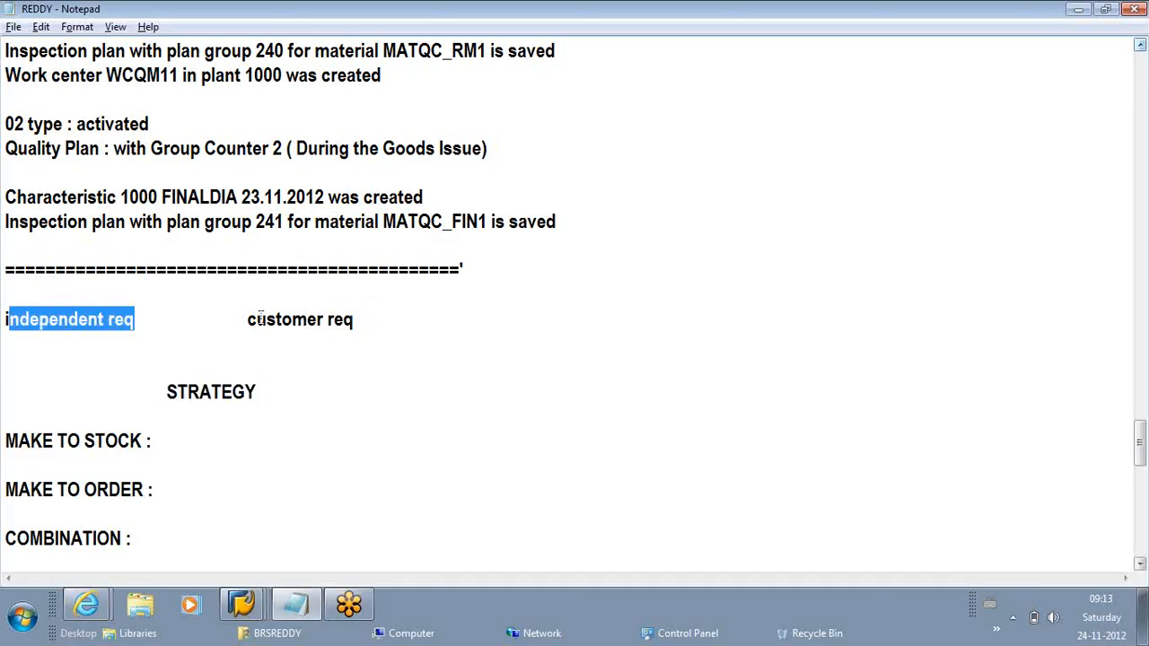
{"action": "left_click_drag", "start_coordinate": [367, 325], "coordinate": [247, 320]}
{"action": "left_click_drag", "start_coordinate": [278, 391], "coordinate": [171, 392]}
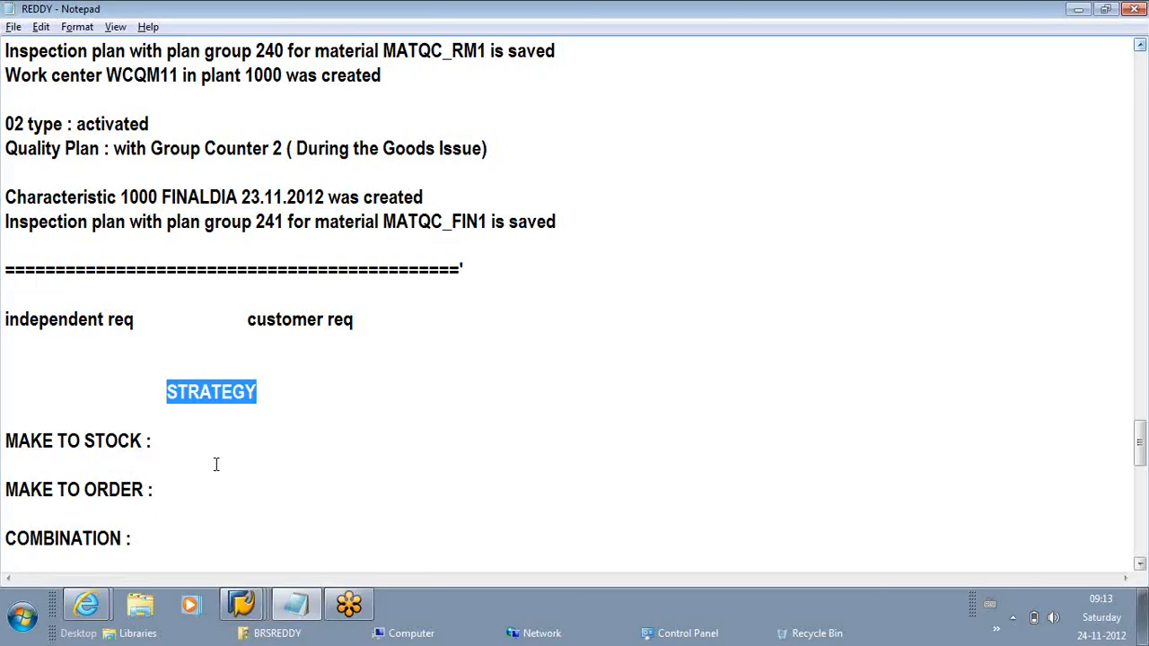
Step: Insert two blank lines between the STRATEGY heading and the make-to-stock entry
{"action": "left_click", "coordinate": [283, 387]}
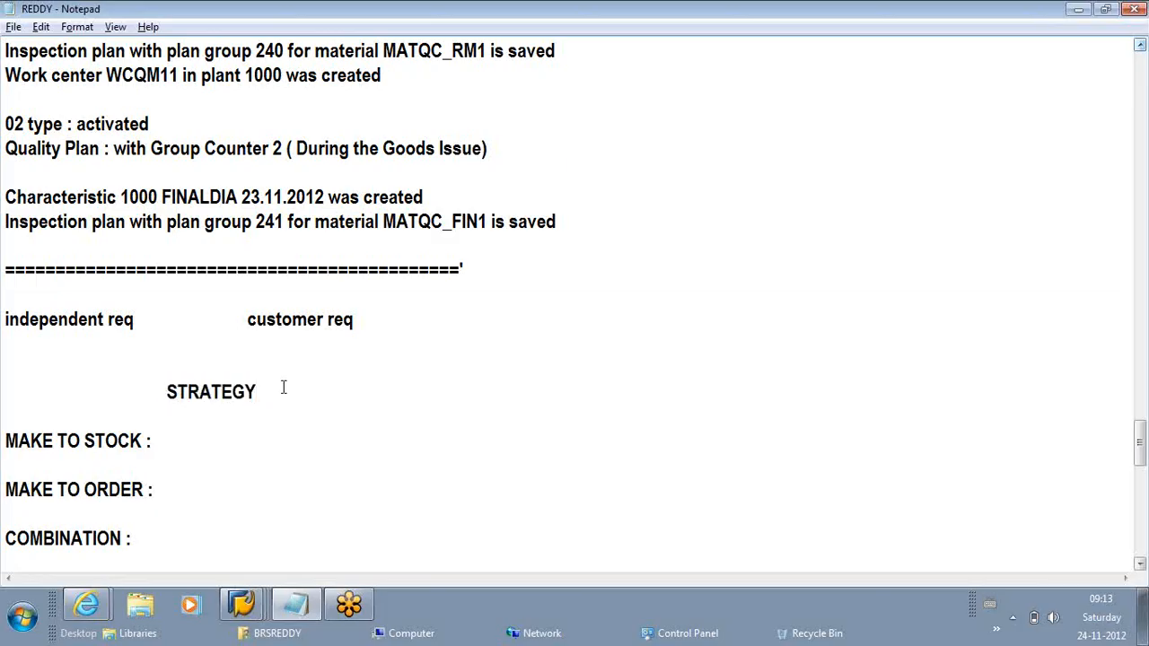
{"action": "key", "text": "Return"}
{"action": "key", "text": "Return"}
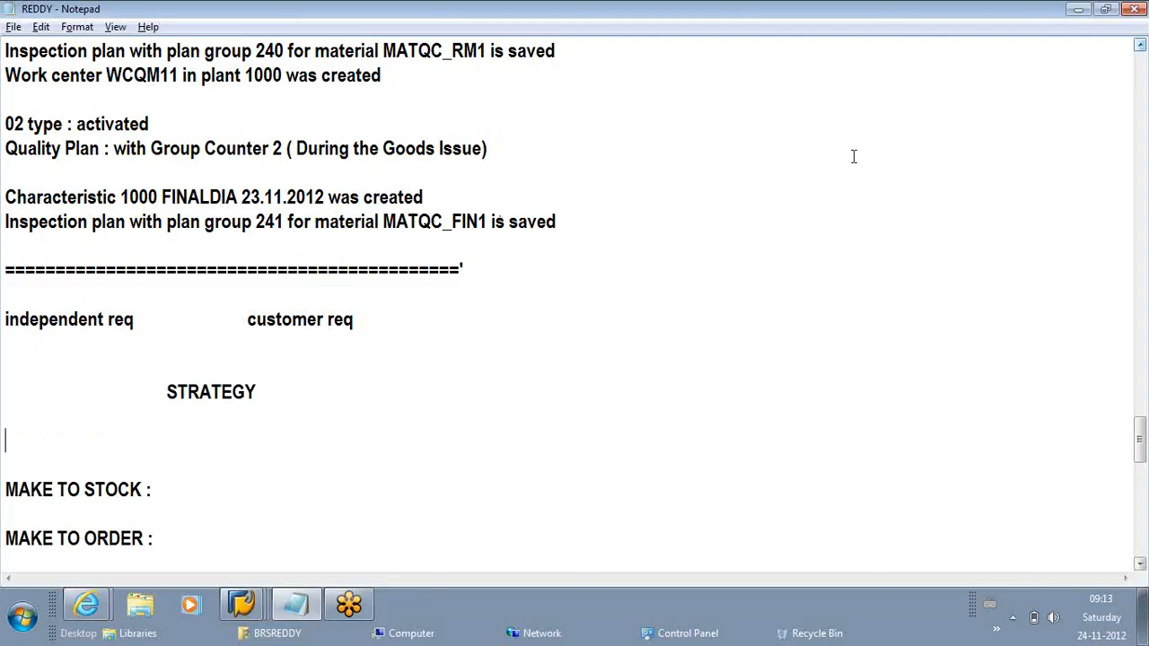
Step: Minimize the notes, SAP and browser windows to reach the desktop
{"action": "left_click", "coordinate": [1077, 10]}
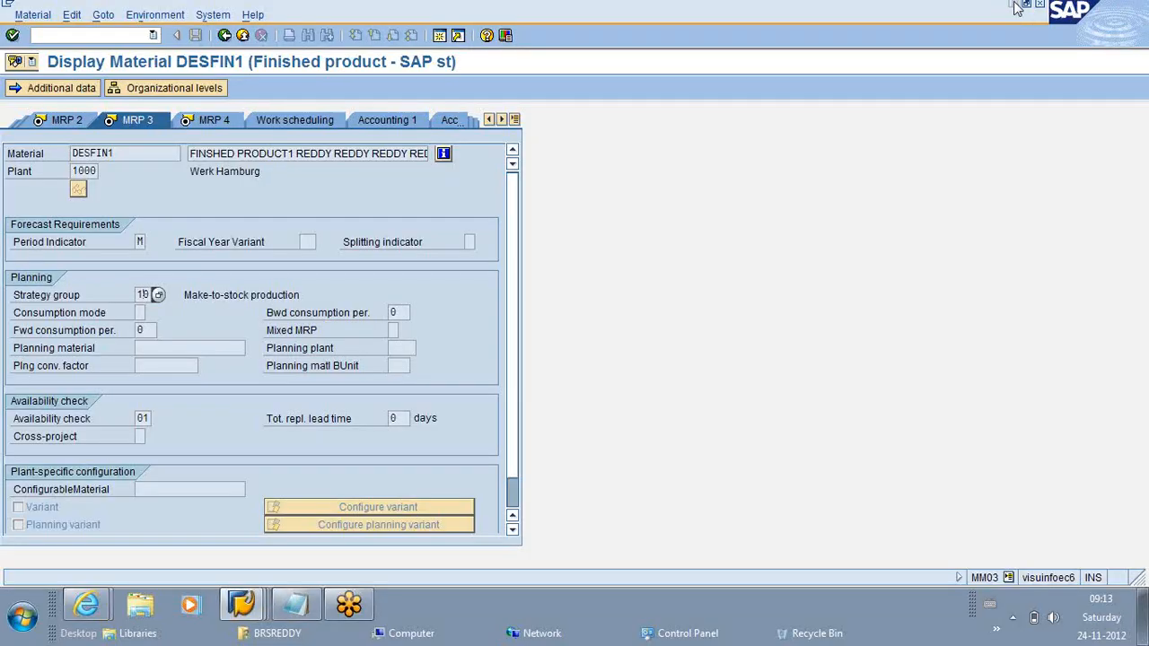
{"action": "left_click", "coordinate": [1017, 7]}
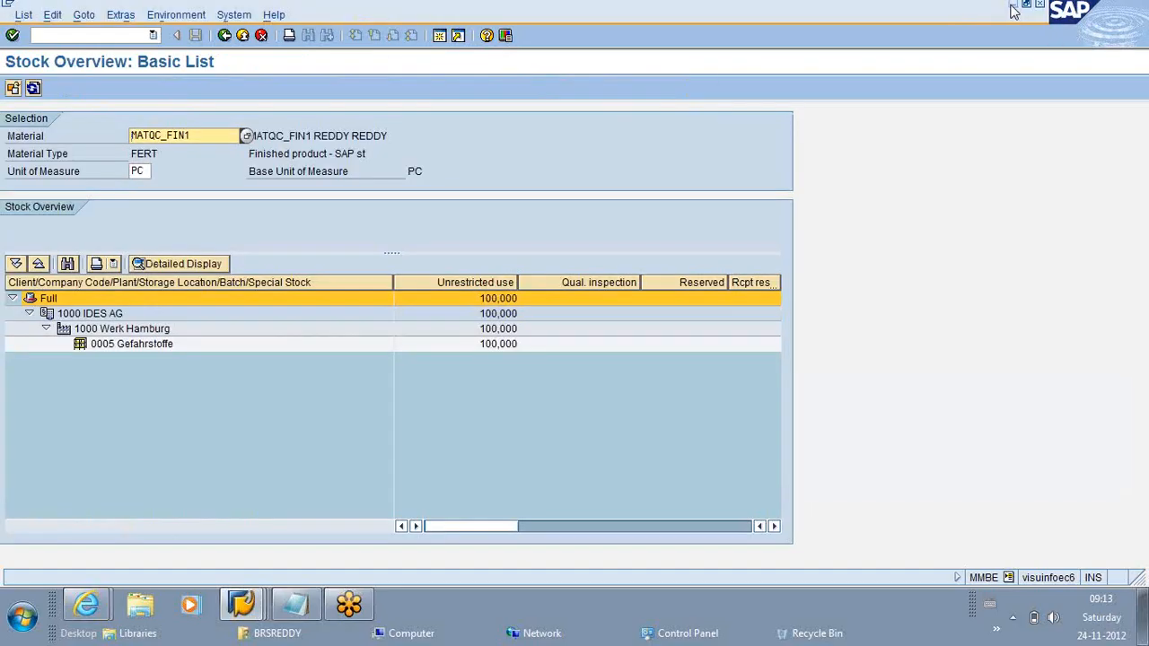
{"action": "left_click", "coordinate": [1014, 7]}
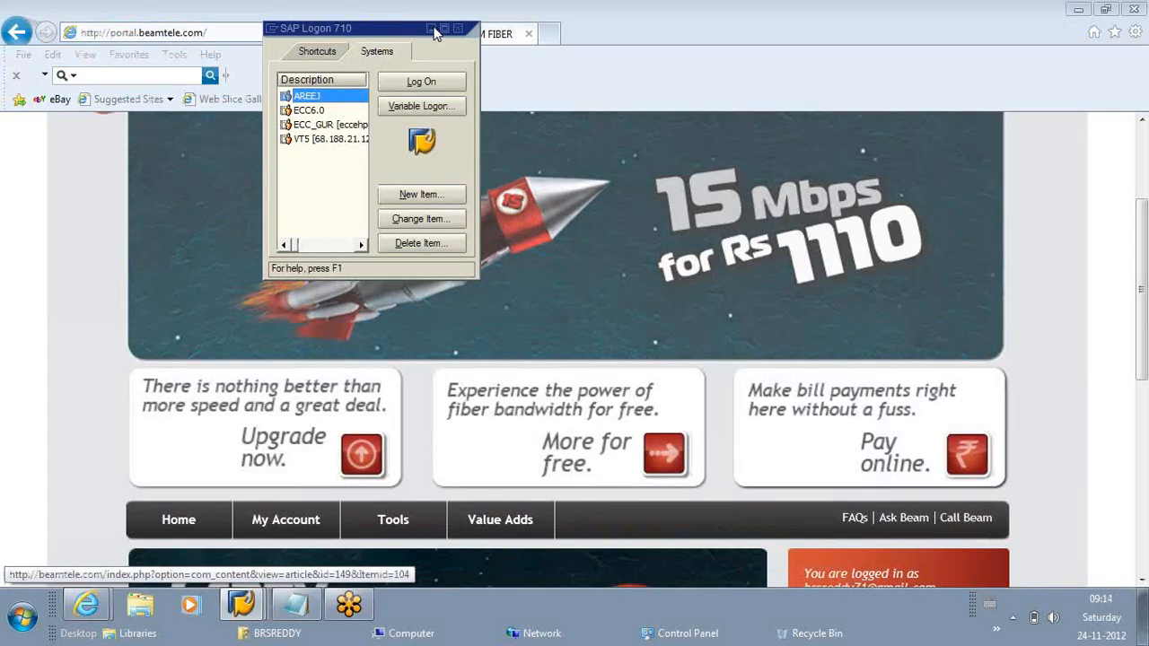
{"action": "left_click", "coordinate": [1077, 10]}
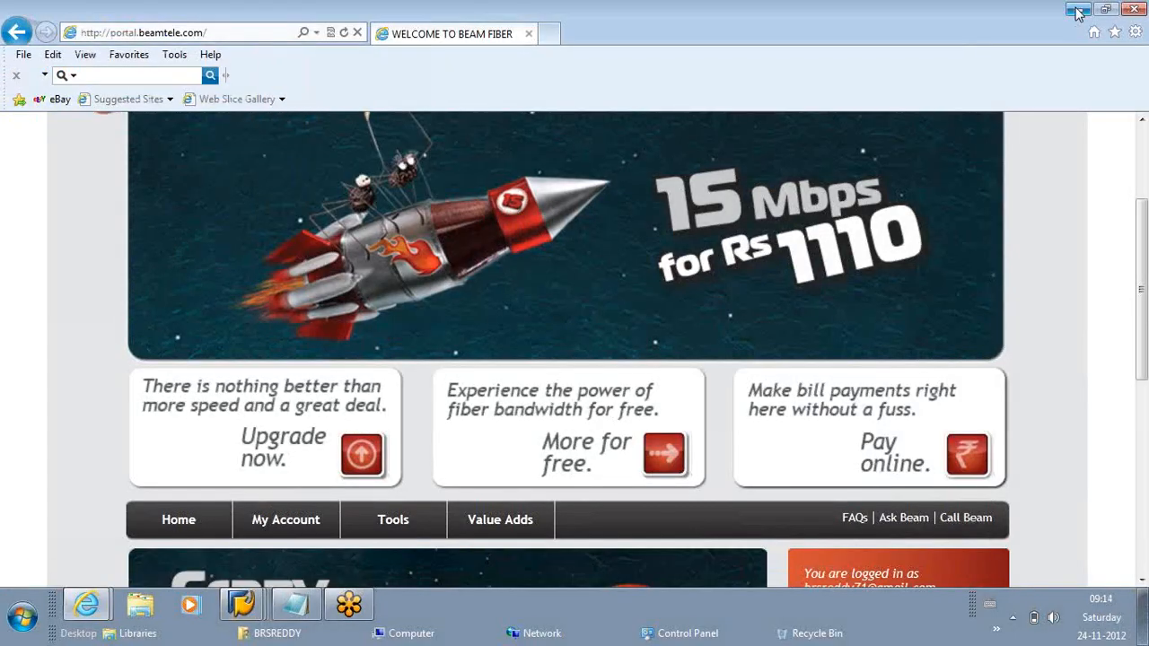
{"action": "left_click", "coordinate": [1078, 10]}
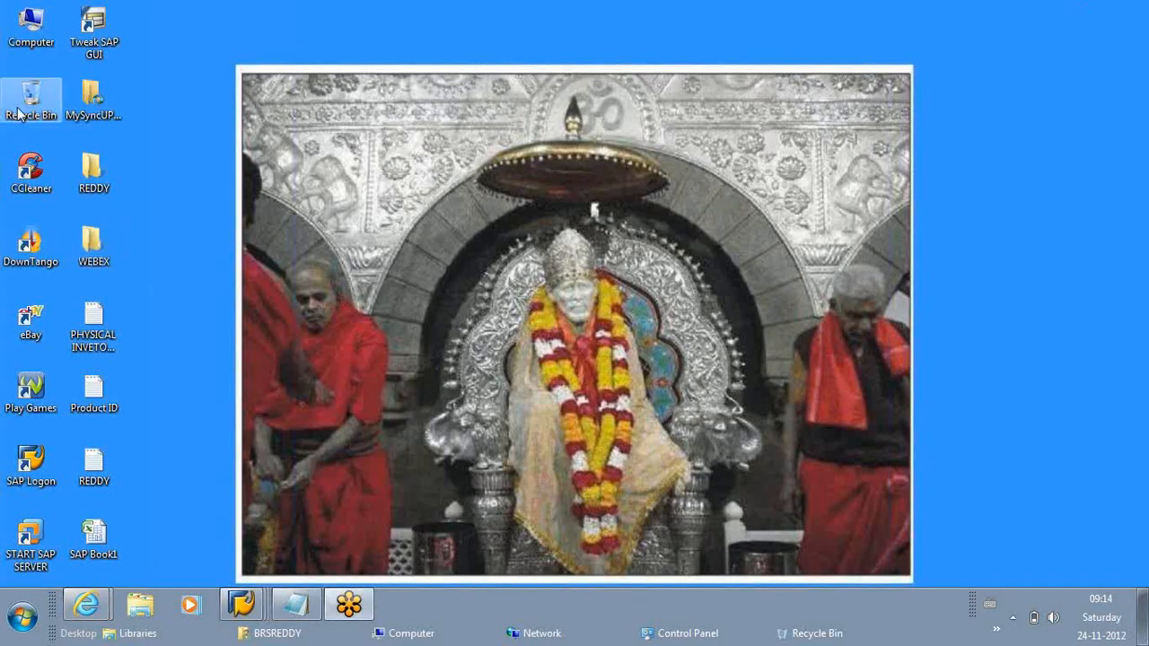
Step: Open the DM_Pres1 presentation from the PLANNING folder inside P P on the DVD RW Drive (E:)
{"action": "double_click", "coordinate": [35, 24]}
{"action": "double_click", "coordinate": [195, 210]}
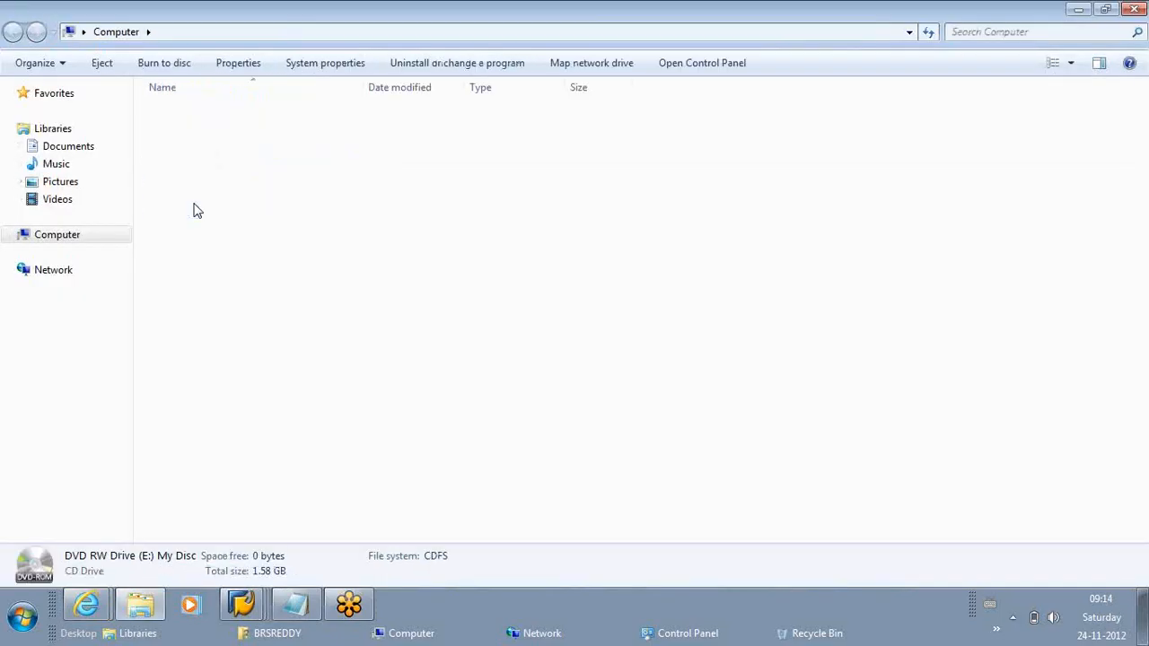
{"action": "left_click", "coordinate": [153, 154]}
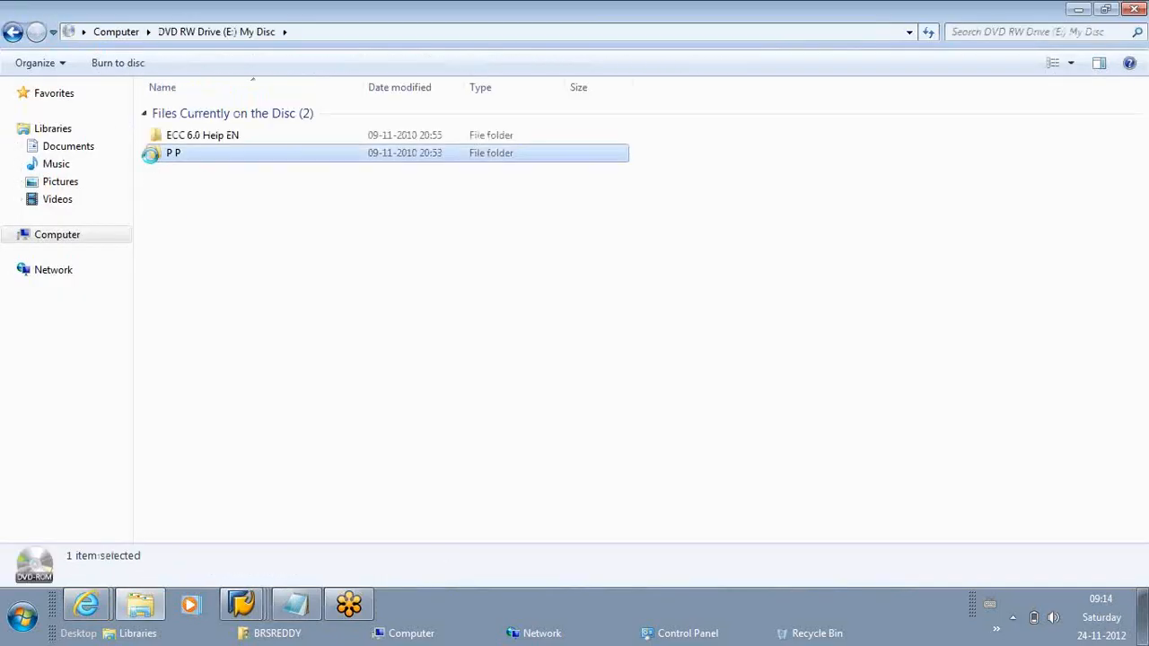
{"action": "double_click", "coordinate": [191, 192]}
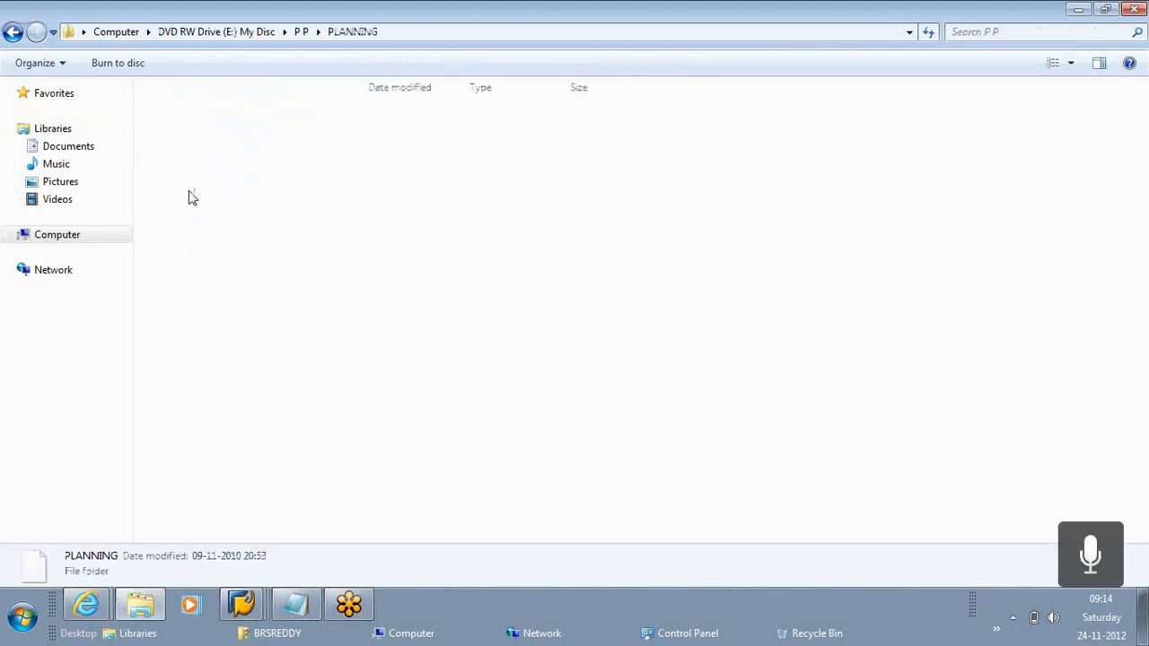
{"action": "left_click", "coordinate": [208, 173]}
{"action": "double_click", "coordinate": [208, 173]}
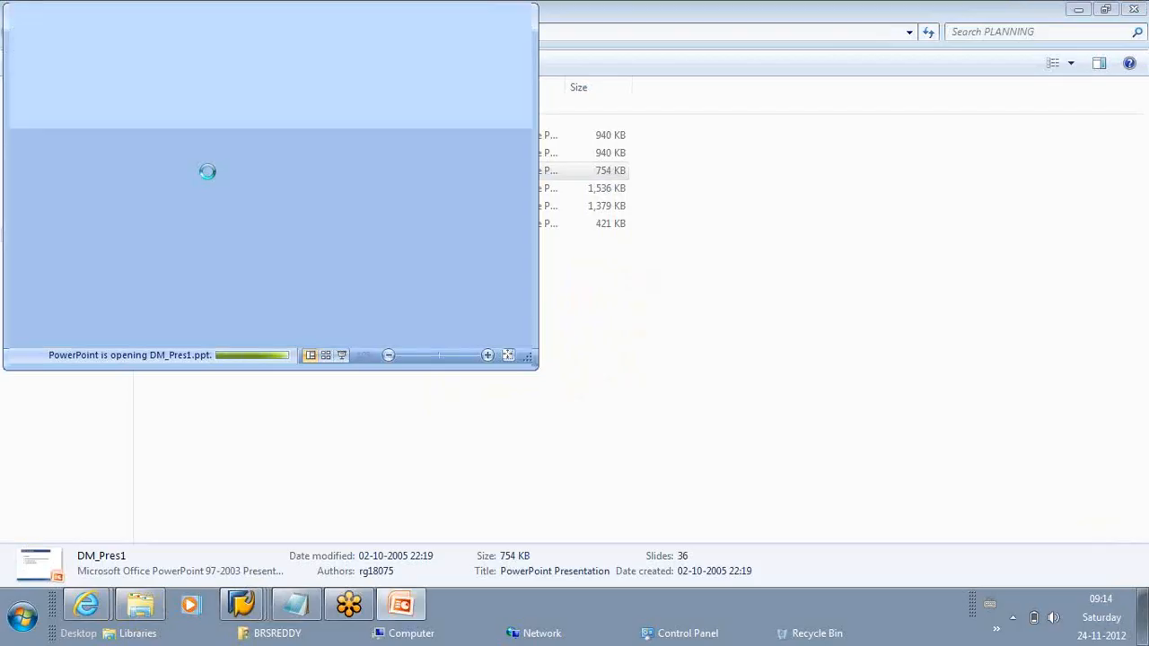
Step: Look through the opening Demand Management slides as far as the Transfer Requirements slide
{"action": "left_click", "coordinate": [487, 18]}
{"action": "scroll", "coordinate": [482, 322], "scroll_direction": "down", "scroll_amount": 1}
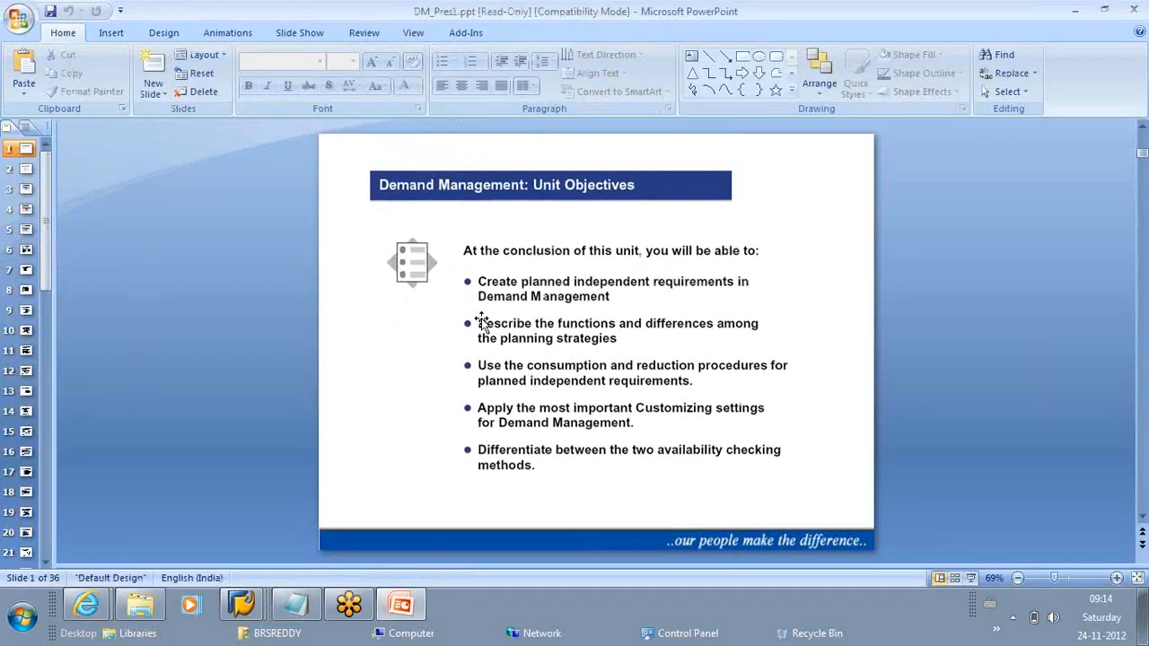
{"action": "scroll", "coordinate": [482, 321], "scroll_direction": "down", "scroll_amount": 7}
{"action": "scroll", "coordinate": [482, 322], "scroll_direction": "up", "scroll_amount": 1}
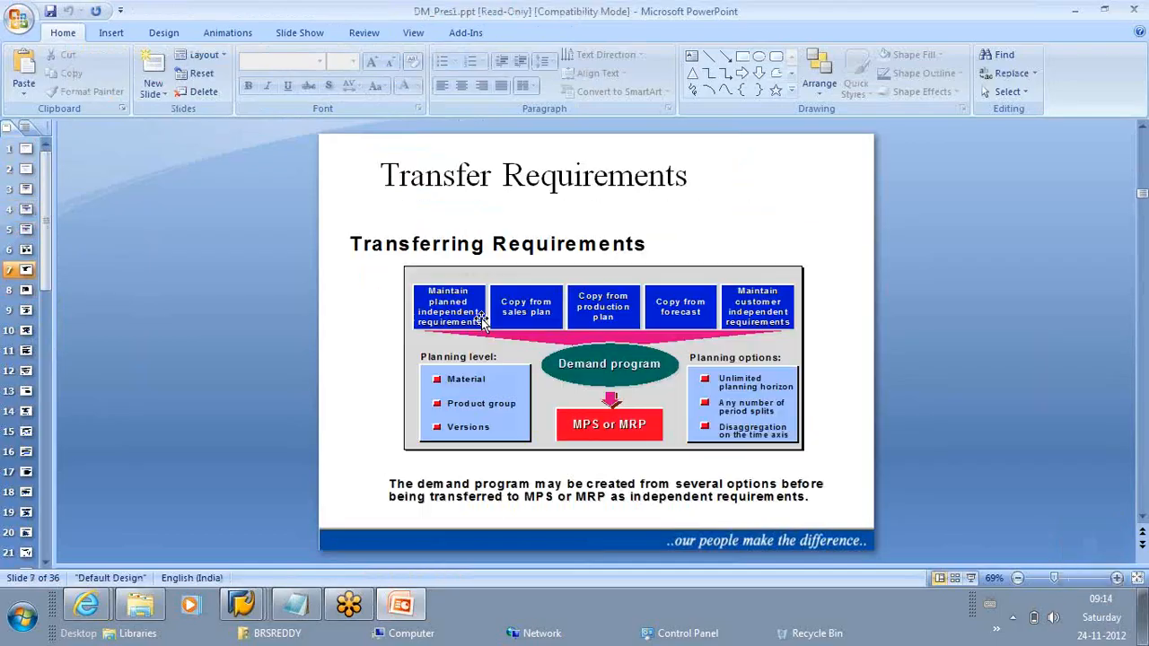
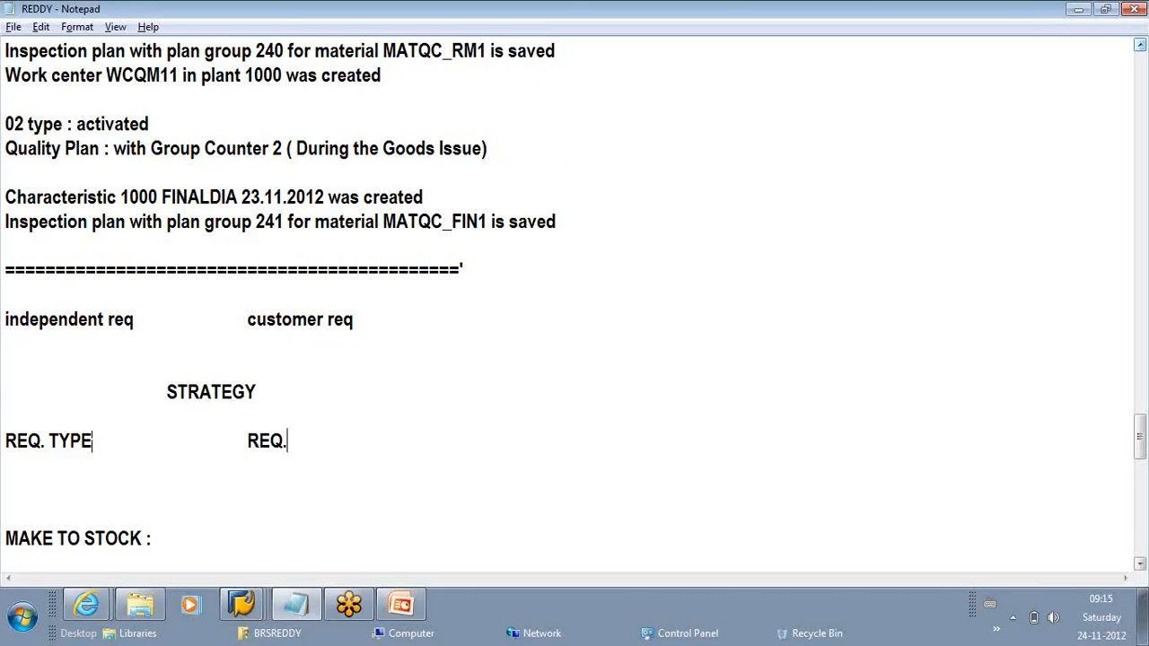
Step: Complete the entry "REQ. TYPE" in the customer requirement column below the STRATEGY heading
{"action": "type", "text": "TYP"}
{"action": "key", "text": "BackSpace"}
{"action": "key", "text": "BackSpace"}
{"action": "key", "text": "BackSpace"}
{"action": "type", "text": "TYPE"}
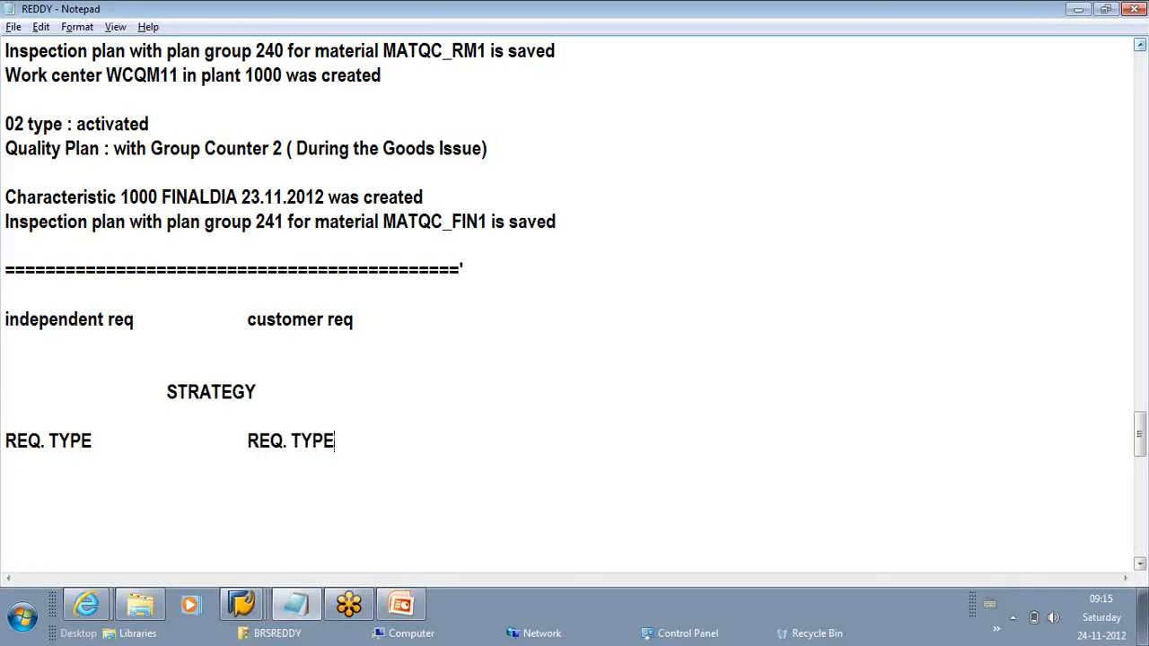
Step: Add the entry "REQ. CLASS" below REQ. TYPE in both the independent and customer requirement columns
{"action": "key", "text": "Return"}
{"action": "type", "text": "REQ. CLASS"}
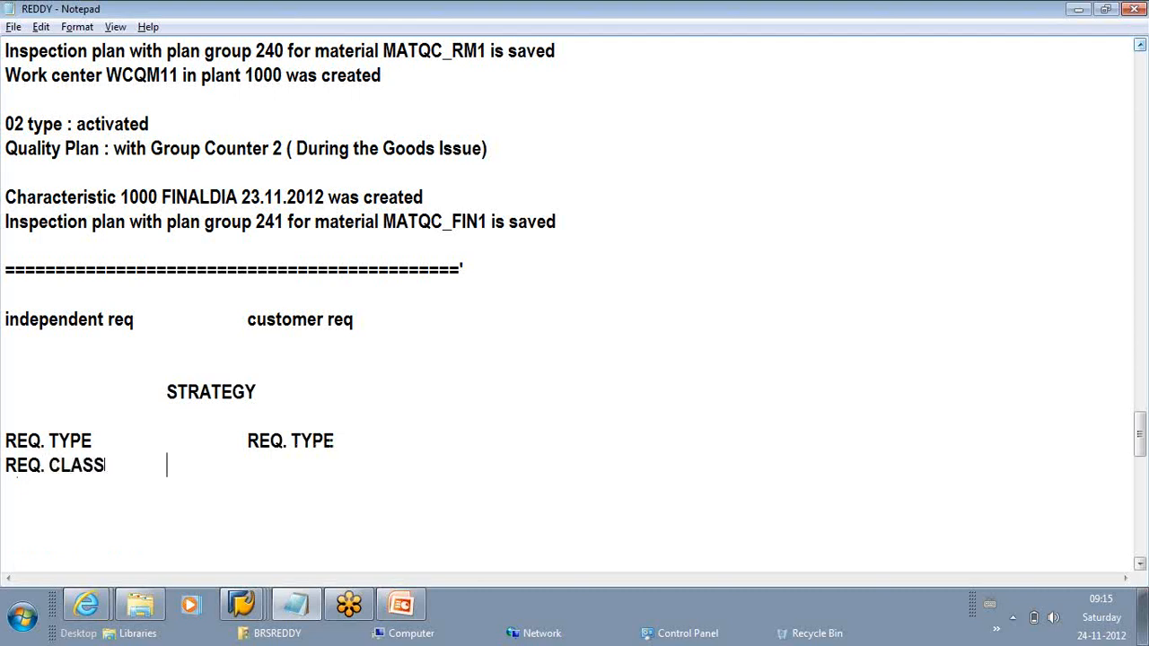
{"action": "key", "text": "Tab"}
{"action": "type", "text": "REQ. CLASS"}
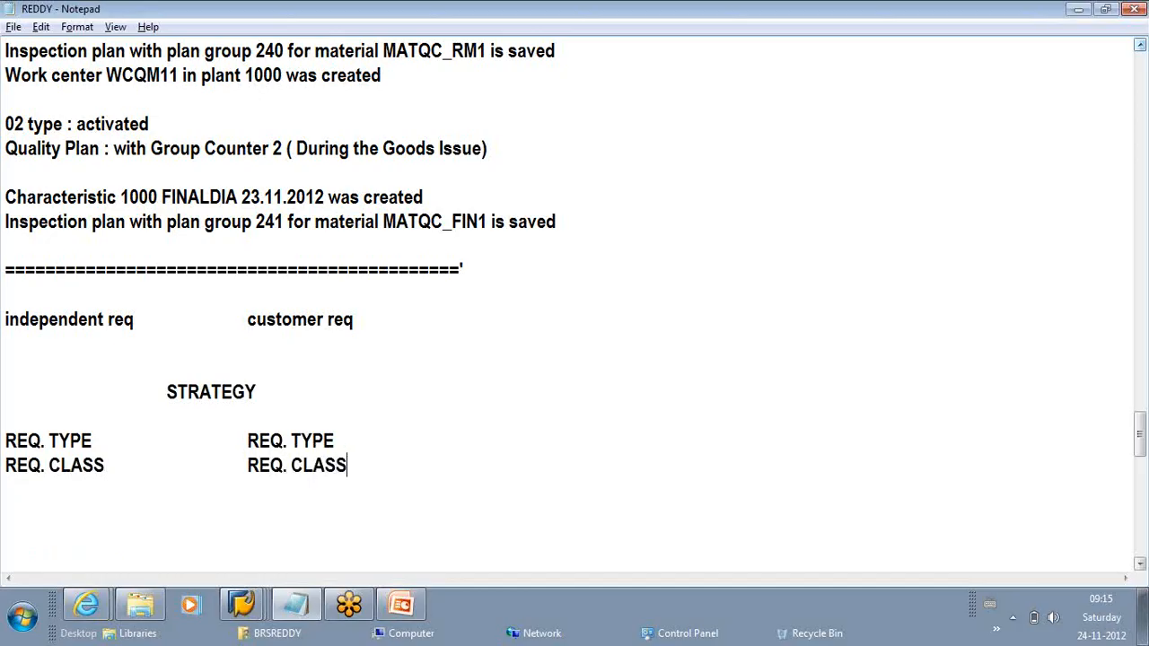
{"action": "key", "text": "Return"}
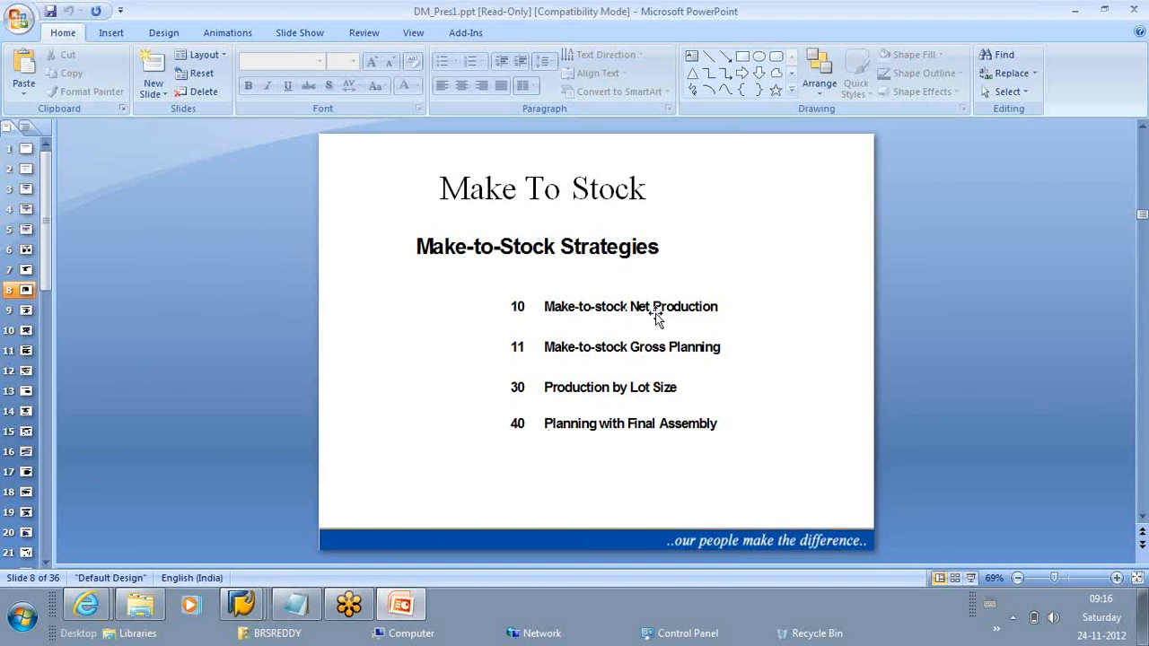
Step: Switch to the REDDY notes in Notepad and add the line "10 : NET REQUIREMENT" below the requirement class entries
{"action": "key", "text": "alt+Tab"}
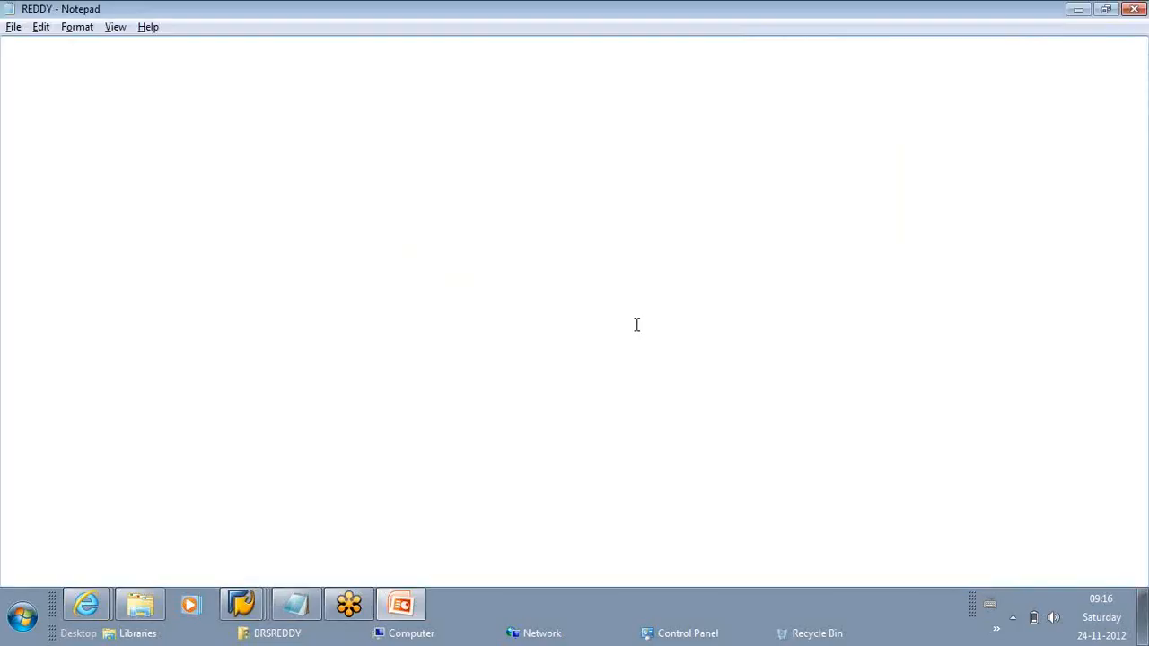
{"action": "scroll", "coordinate": [388, 468], "scroll_direction": "down", "scroll_amount": 2}
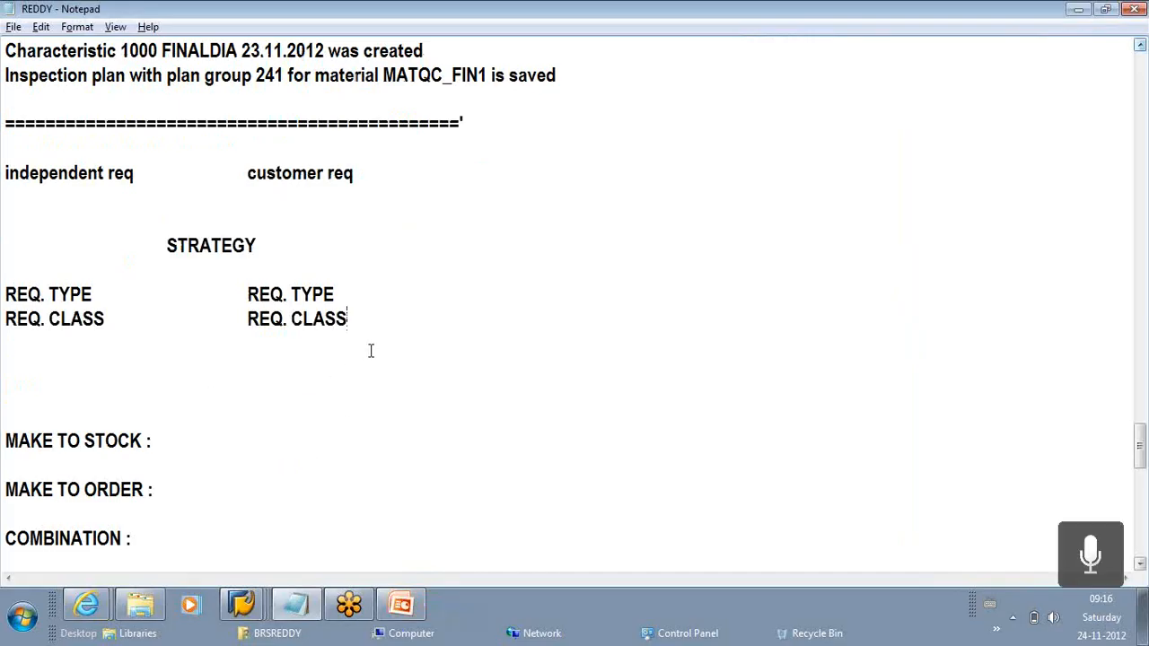
{"action": "key", "text": "Return"}
{"action": "key", "text": "Return"}
{"action": "type", "text": "10"}
{"action": "type", "text": " : N"}
{"action": "type", "text": "ET REQ"}
{"action": "type", "text": "UIREEMT"}
{"action": "key", "text": "BackSpace"}
{"action": "key", "text": "BackSpace"}
{"action": "key", "text": "BackSpace"}
{"action": "type", "text": "MENT "}
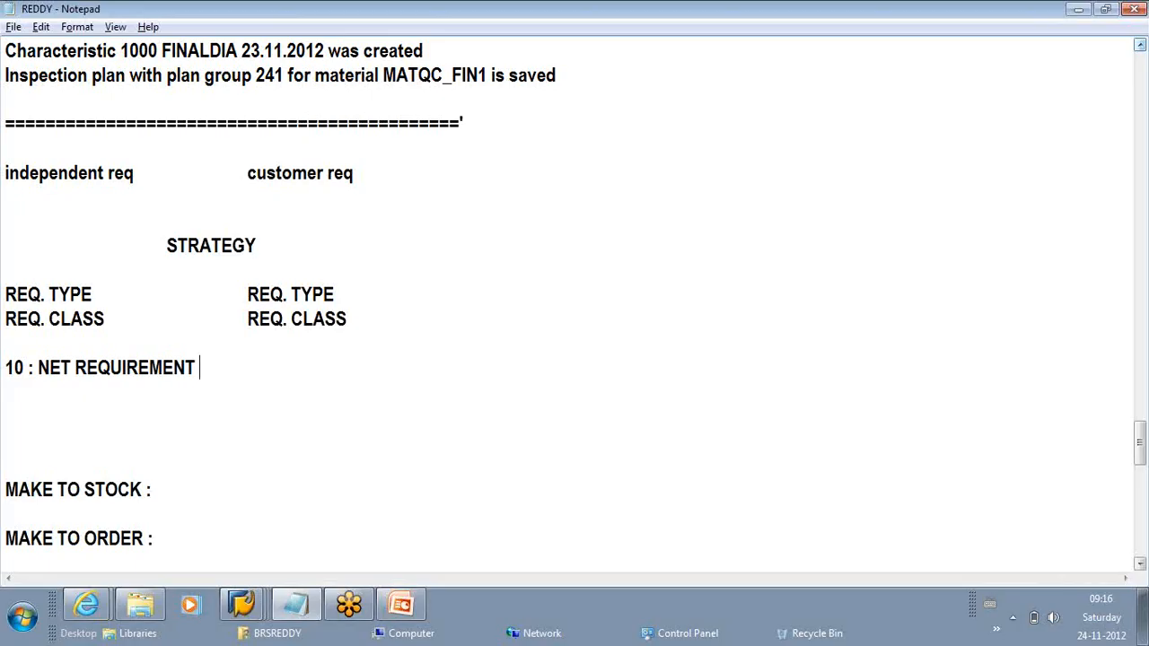
Step: Append ": STOCK" to the net requirement line
{"action": "type", "text": ": STCOK"}
{"action": "key", "text": "BackSpace"}
{"action": "key", "text": "BackSpace"}
{"action": "key", "text": "BackSpace"}
{"action": "type", "text": "OCK"}
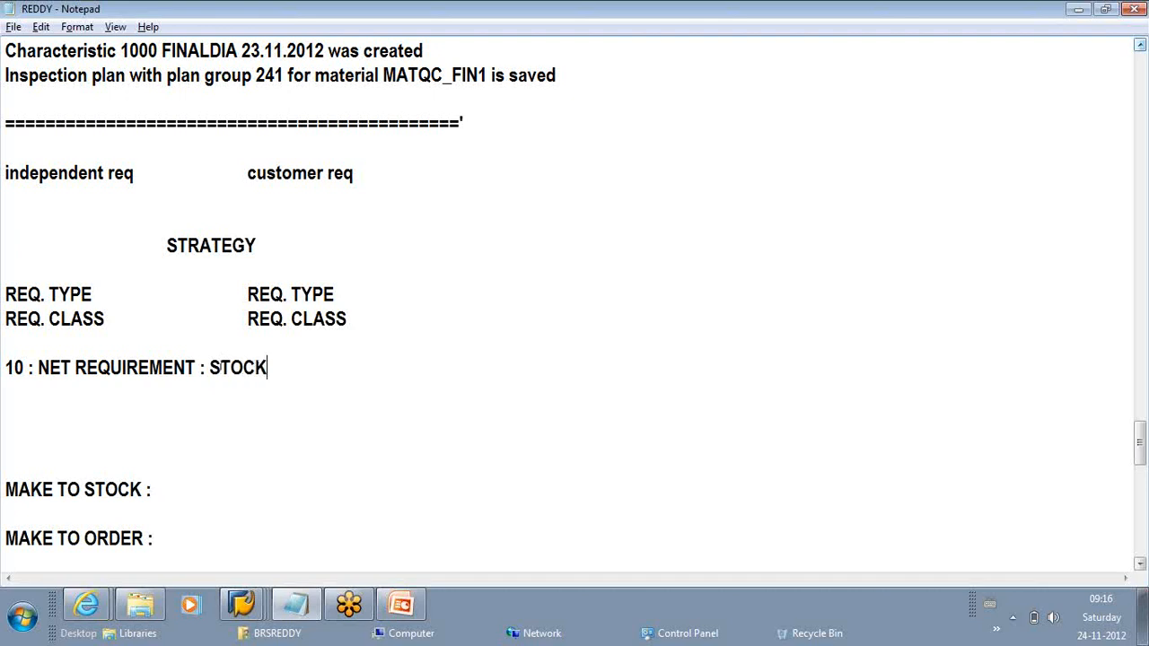
Step: Add the line "11 : GROSS REQ. : NO STOCK CONSIDERATION" below the net requirement line
{"action": "key", "text": "Return"}
{"action": "type", "text": "11"}
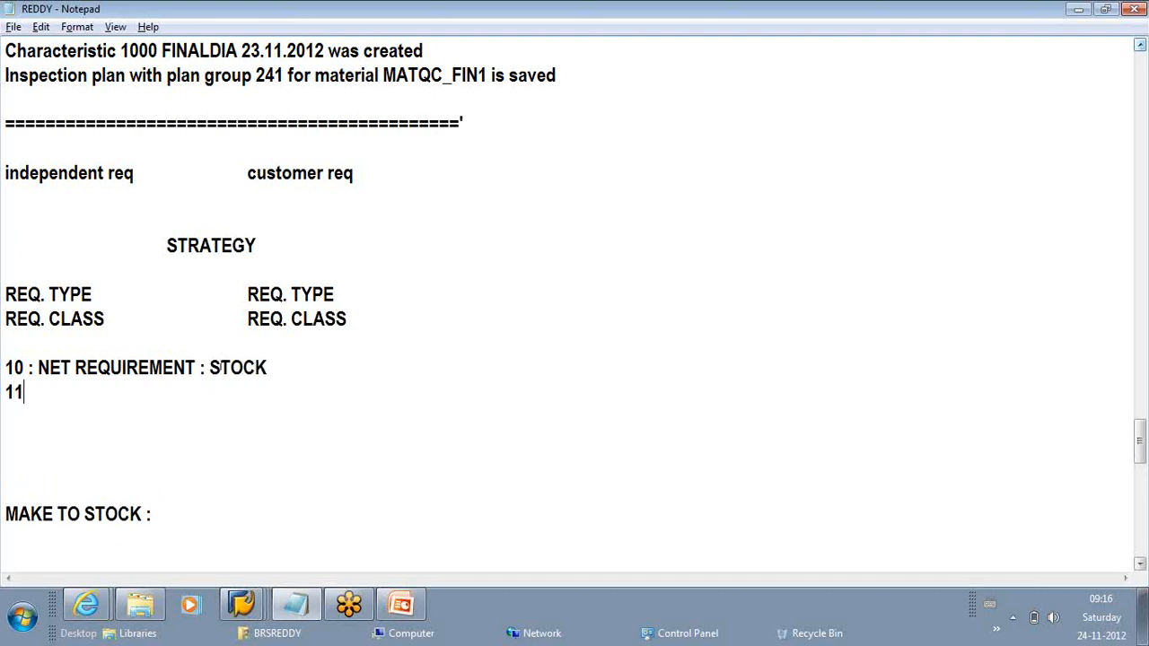
{"action": "type", "text": " : GROSS "}
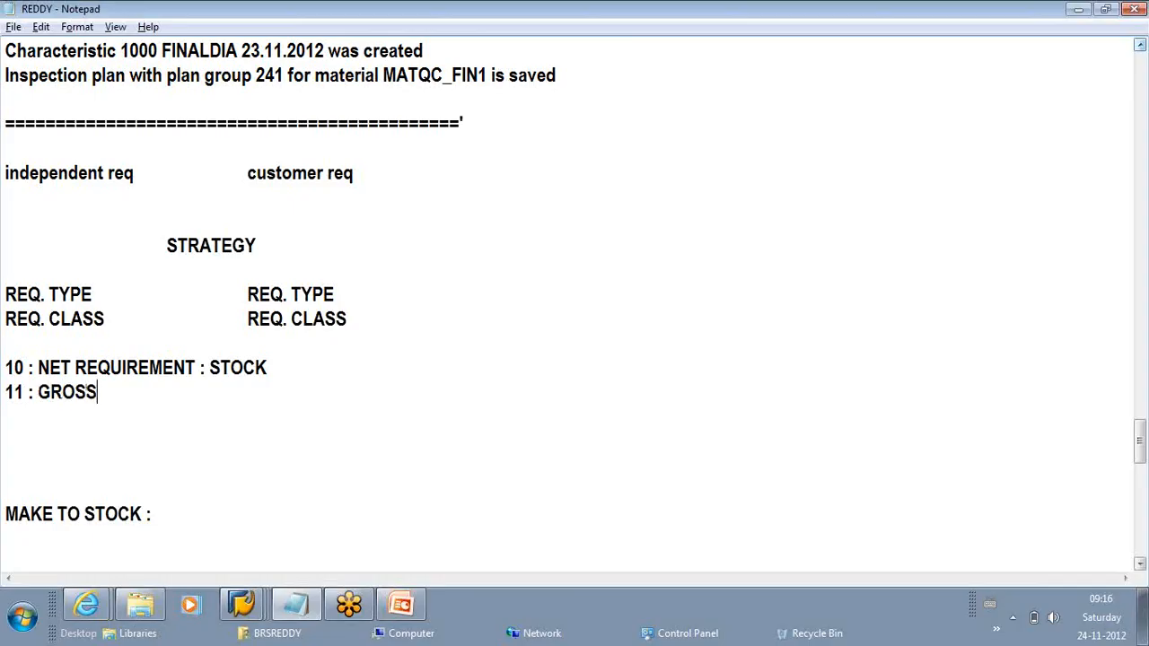
{"action": "type", "text": "REQ."}
{"action": "type", "text": ": N"}
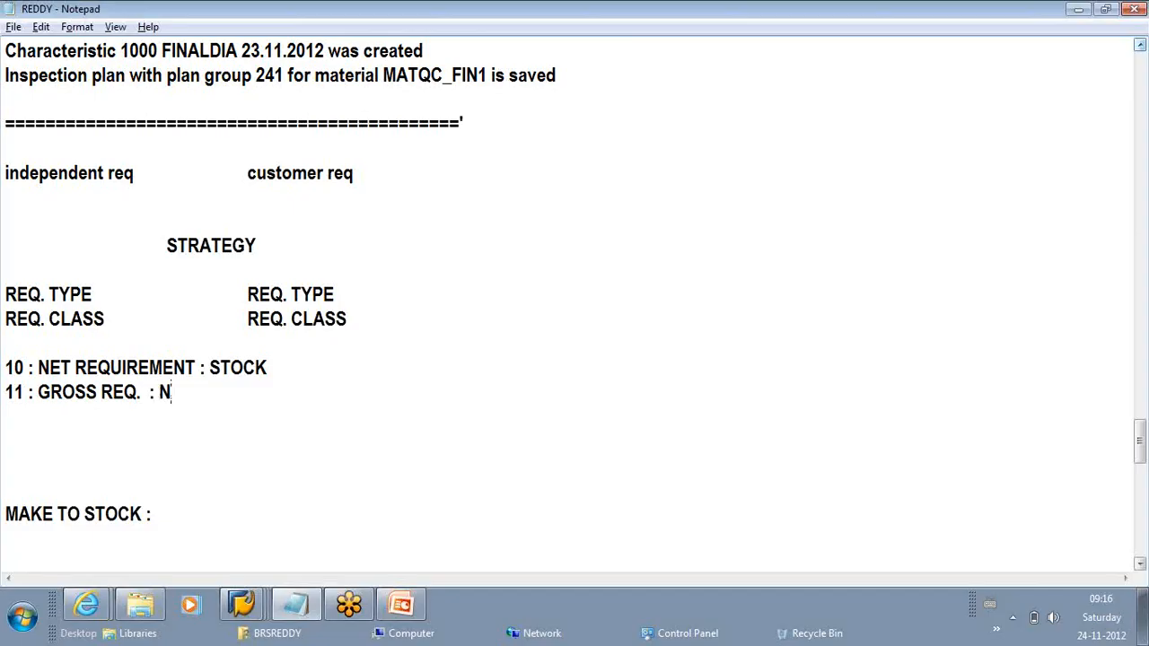
{"action": "type", "text": "O STOCK"}
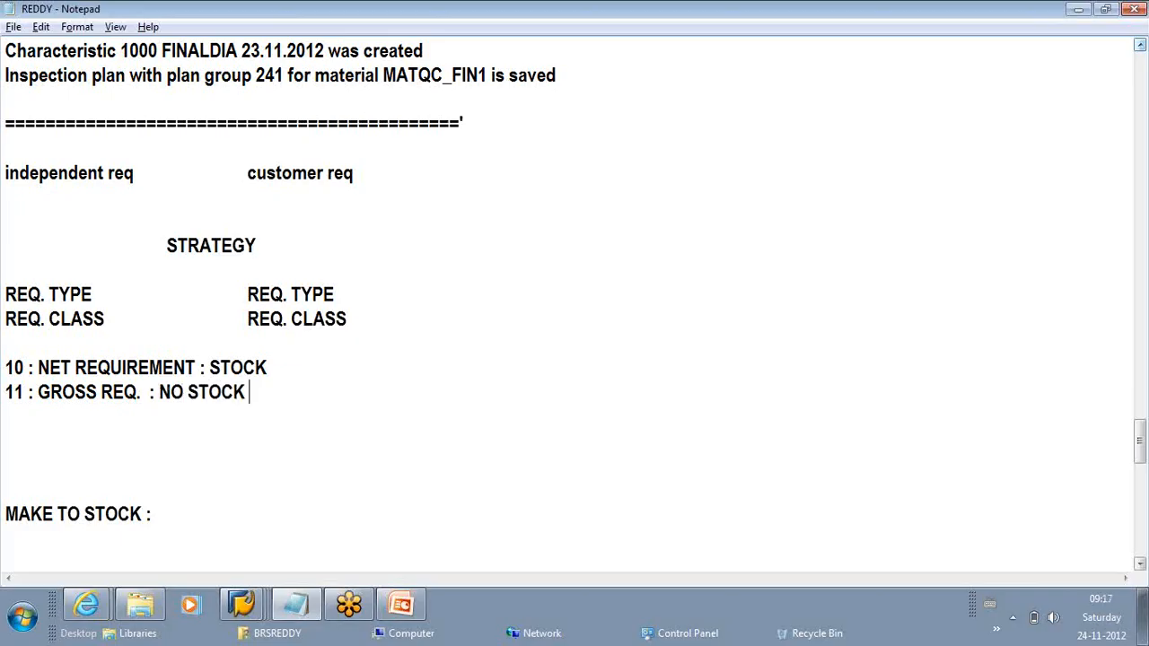
{"action": "type", "text": " CONS"}
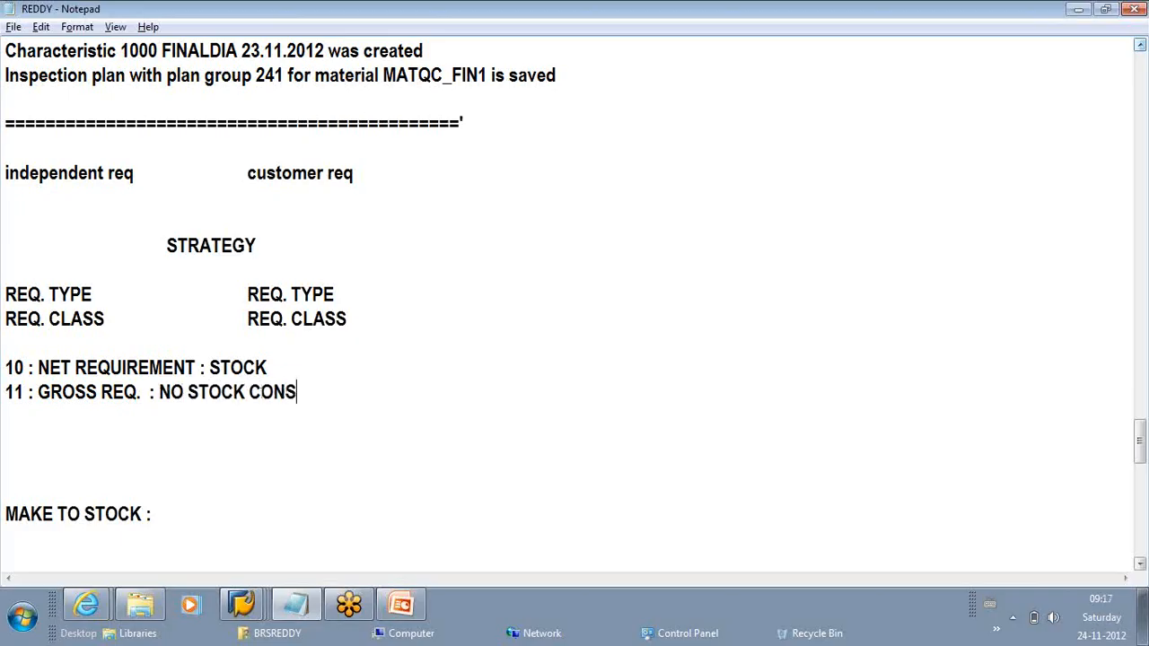
{"action": "type", "text": "IDERATION"}
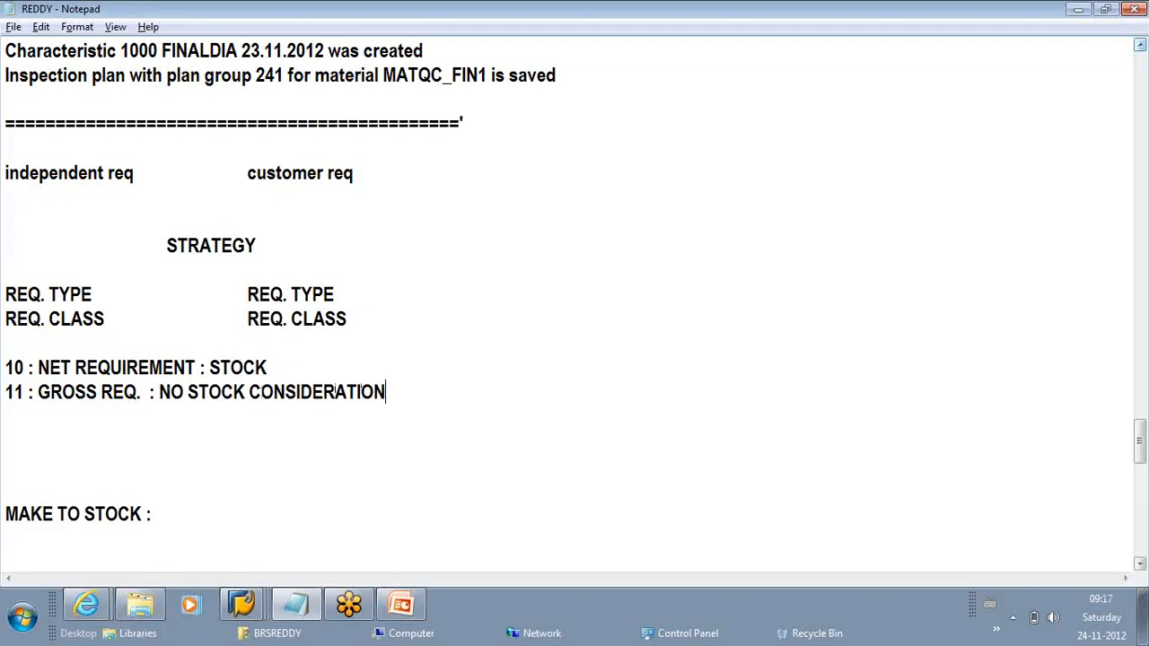
{"action": "key", "text": "Return"}
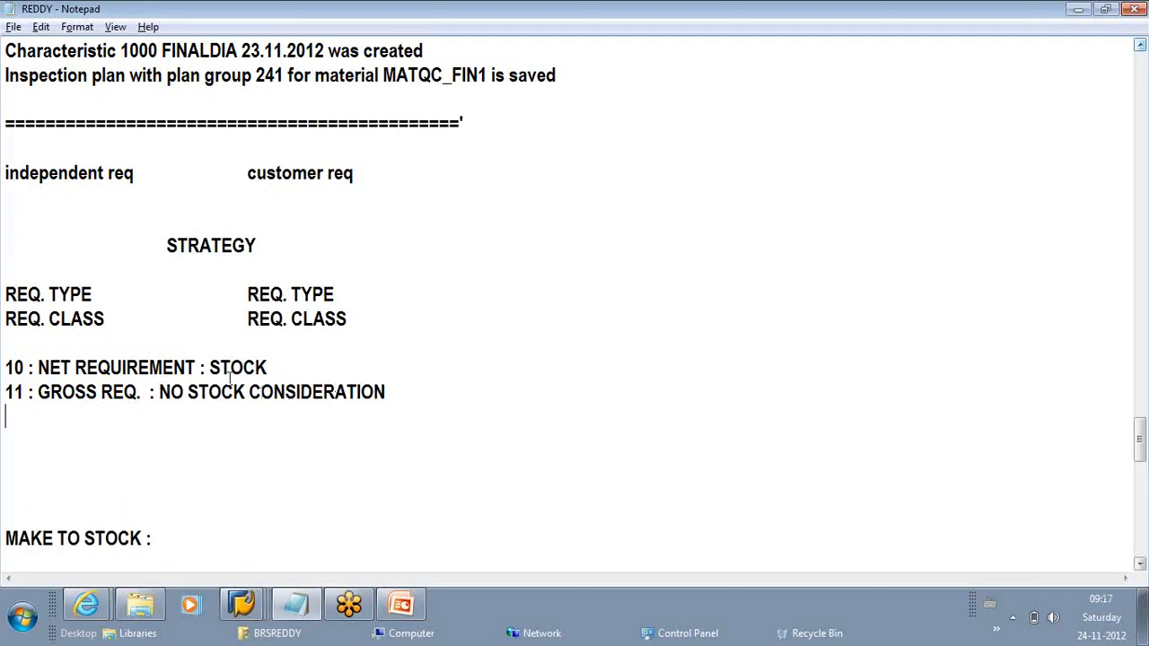
Step: Align the STOCK and NO STOCK CONSIDERATION descriptions of strategies 10 and 11 under the customer requirement column
{"action": "left_click_drag", "start_coordinate": [5, 364], "coordinate": [276, 368]}
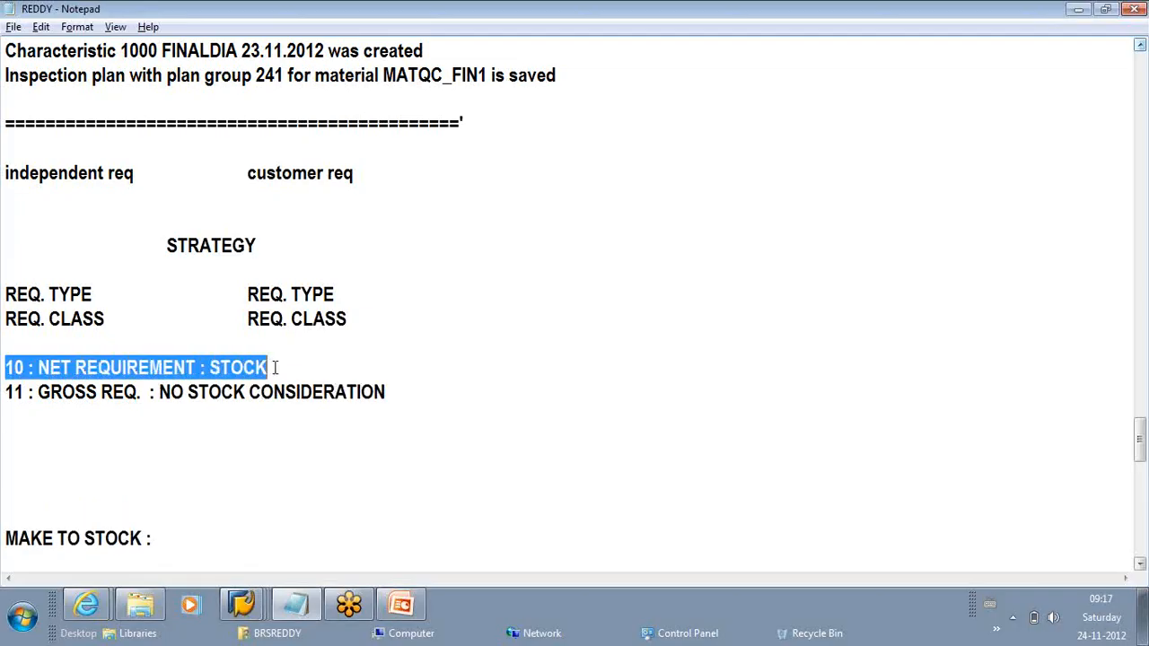
{"action": "left_click", "coordinate": [201, 377]}
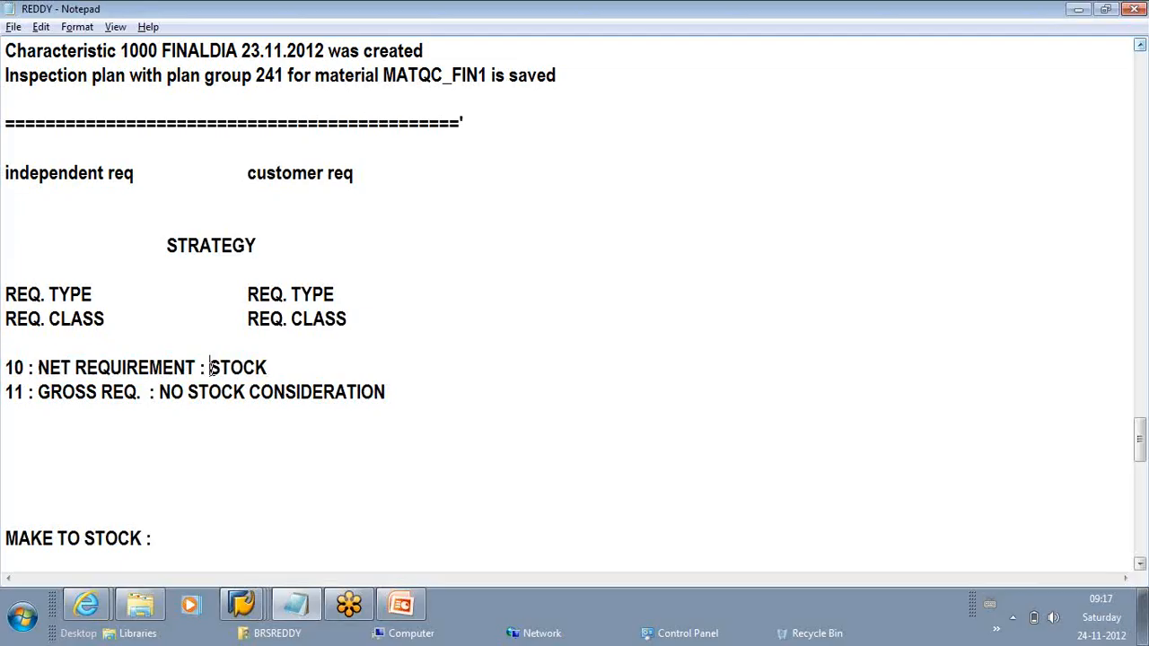
{"action": "key", "text": "Tab"}
{"action": "left_click", "coordinate": [160, 395]}
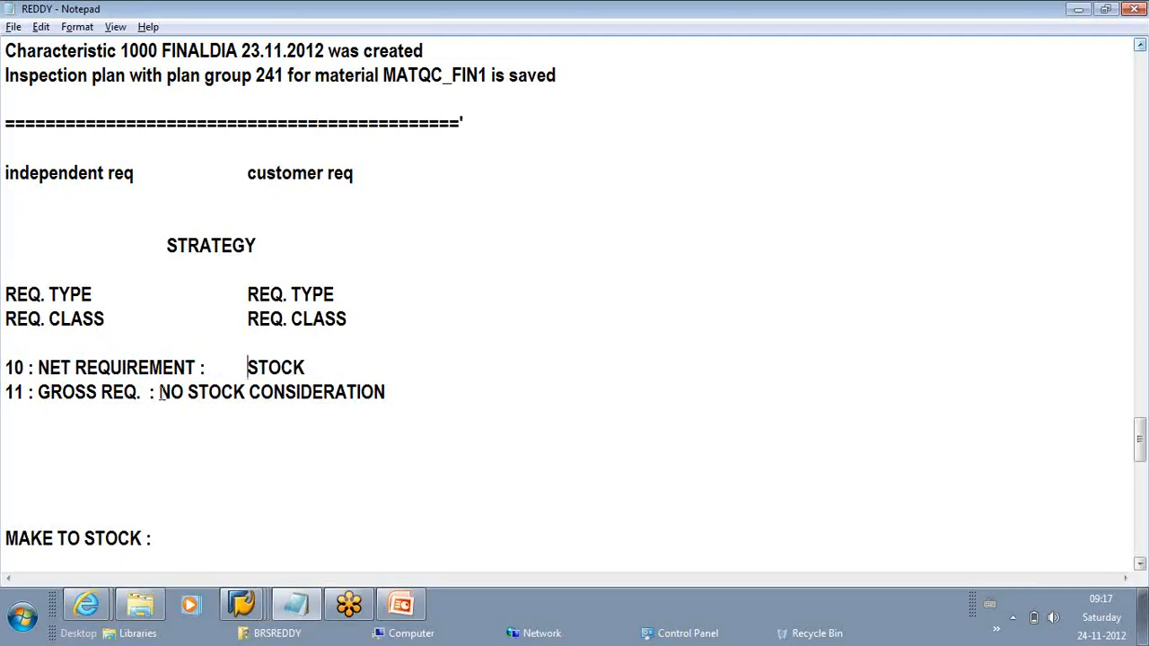
{"action": "key", "text": "Tab"}
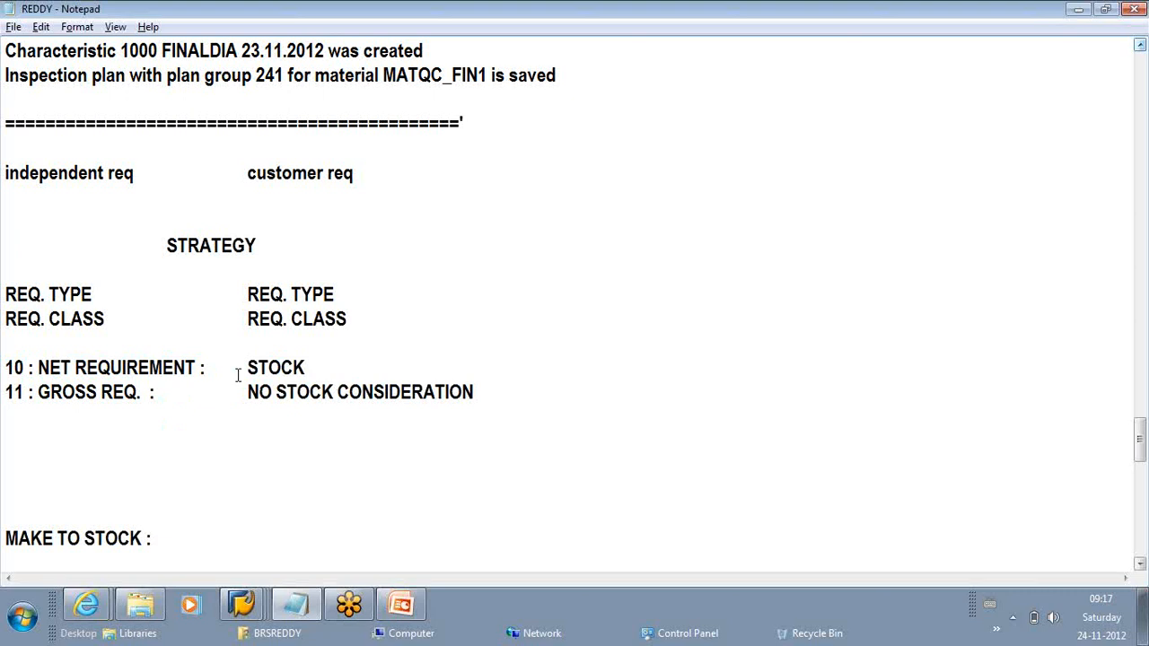
{"action": "left_click_drag", "start_coordinate": [491, 389], "coordinate": [194, 389]}
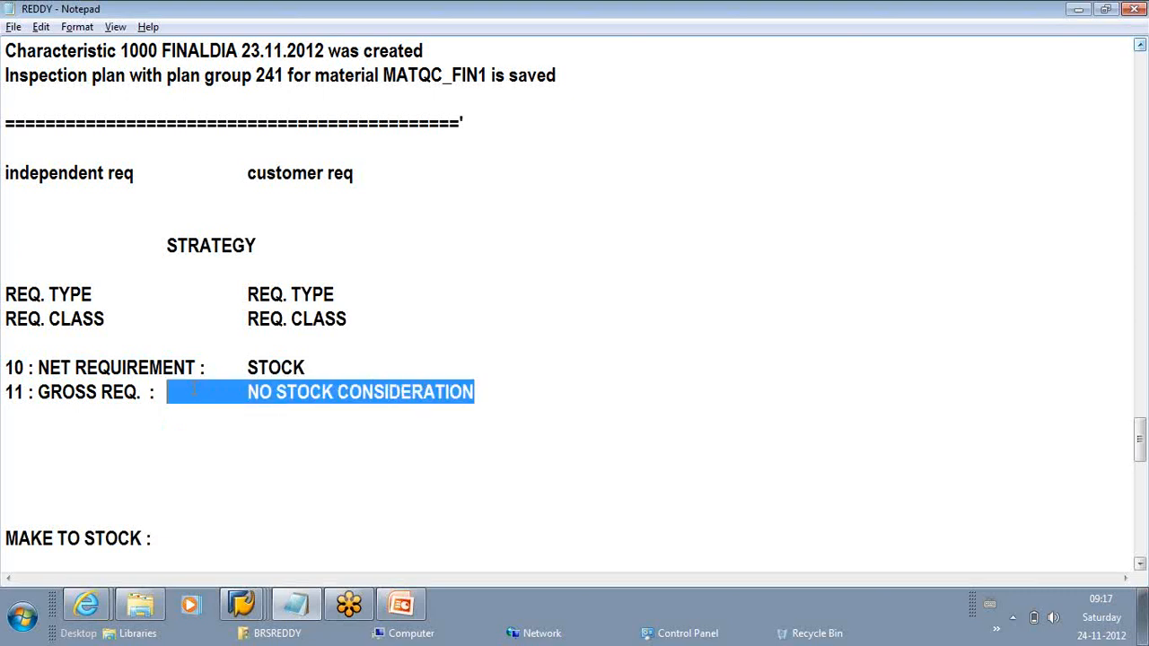
{"action": "left_click_drag", "start_coordinate": [307, 370], "coordinate": [481, 392]}
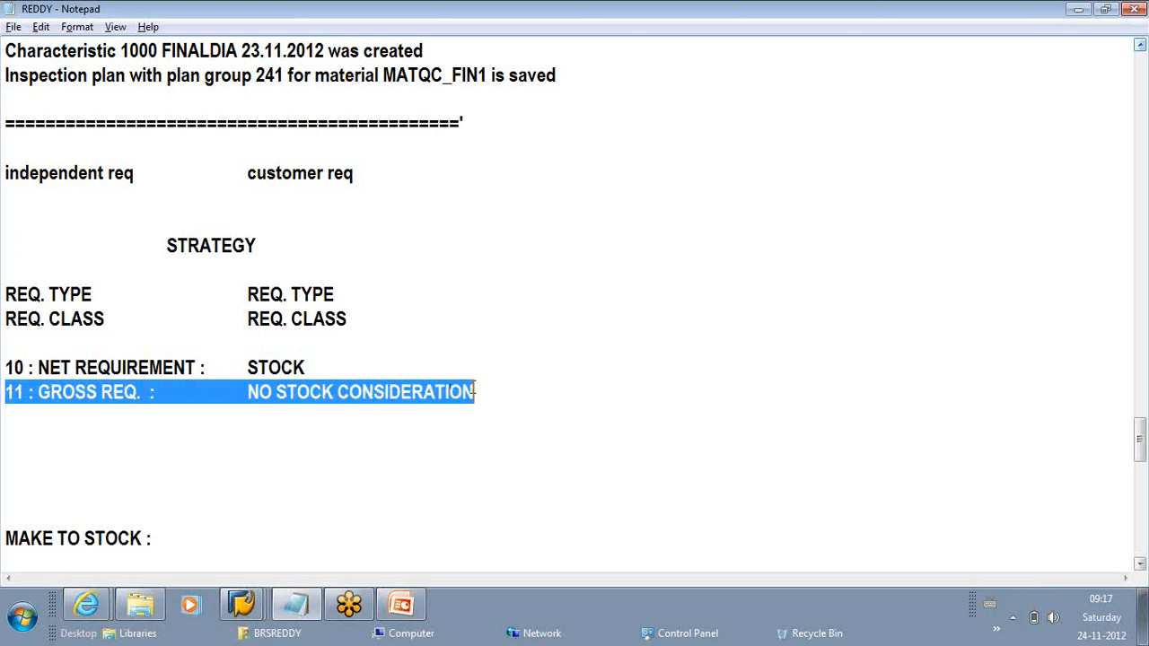
{"action": "left_click", "coordinate": [113, 439]}
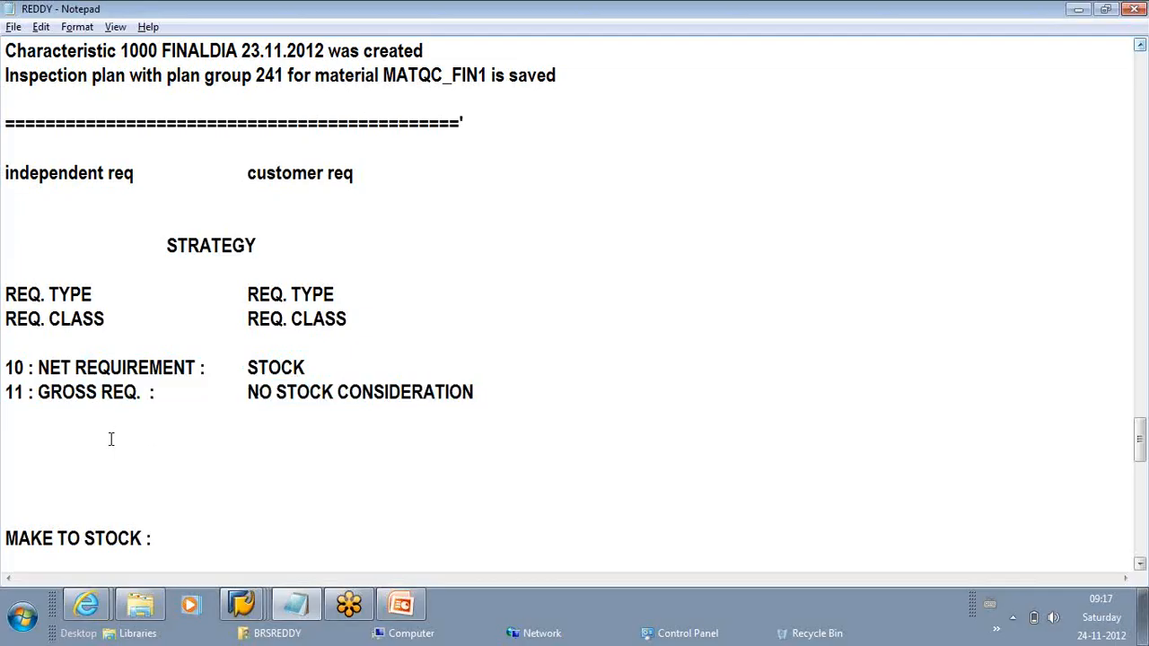
Step: Switch to the SAP Display IMG session and open the Create Material transaction MM01
{"action": "left_click", "coordinate": [250, 610]}
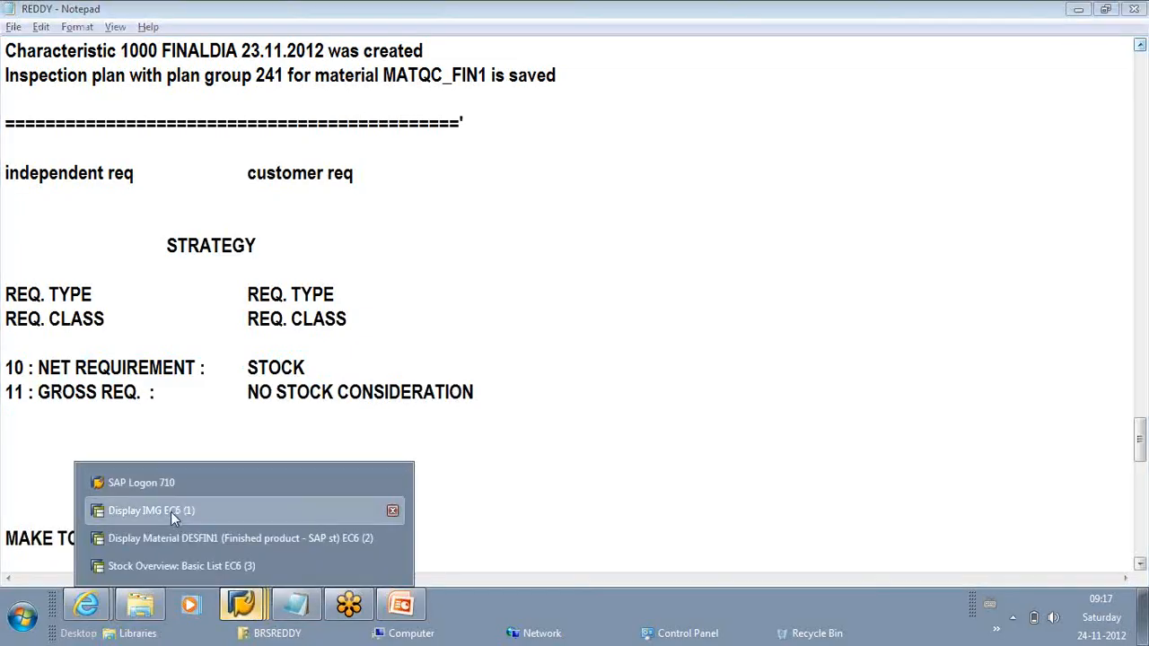
{"action": "left_click", "coordinate": [150, 511]}
{"action": "type", "text": "/N MM01"}
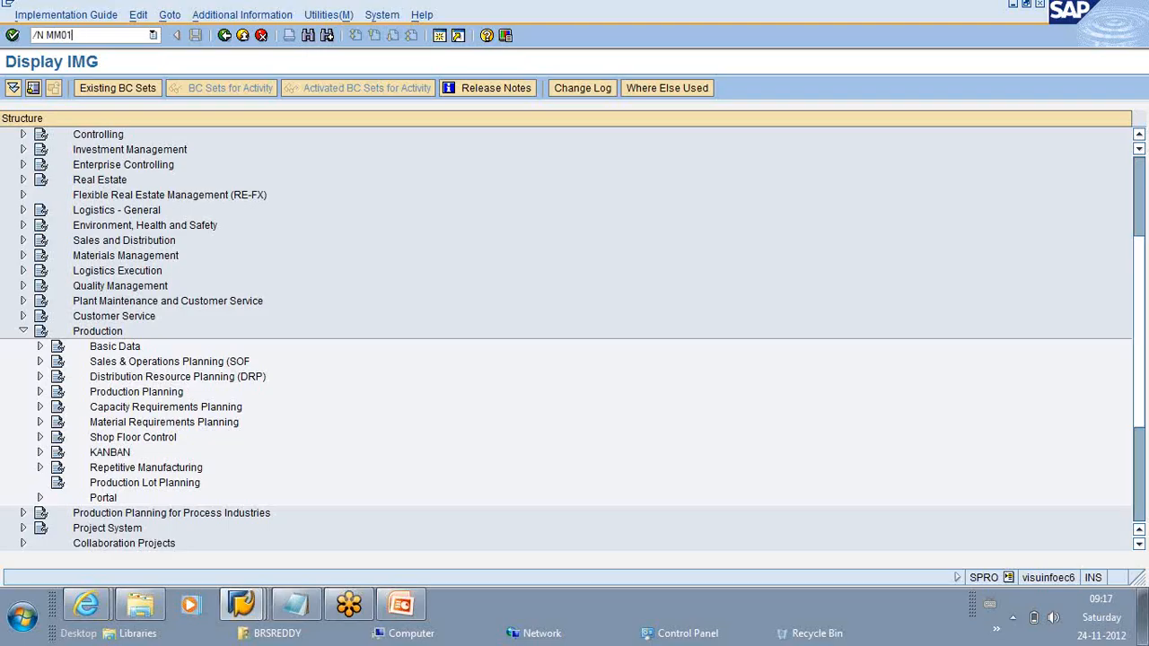
{"action": "key", "text": "Return"}
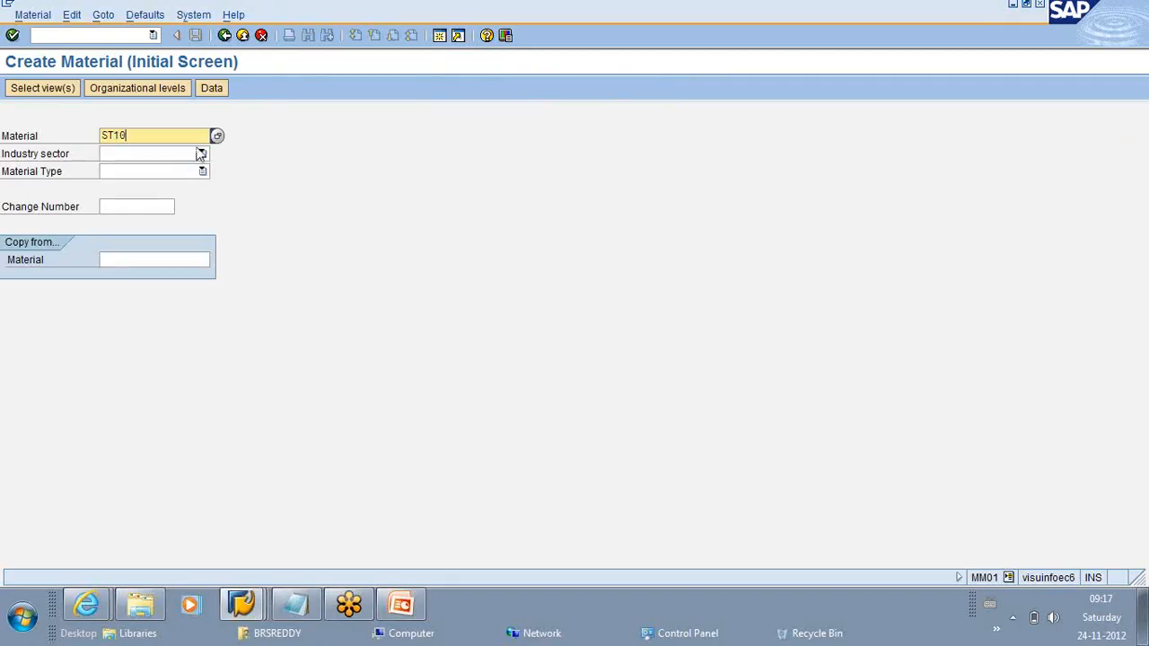
Step: Enter ST10 as the new material, with industry sector Mechanical Engineering and material type FERT Finished product
{"action": "left_click", "coordinate": [203, 153]}
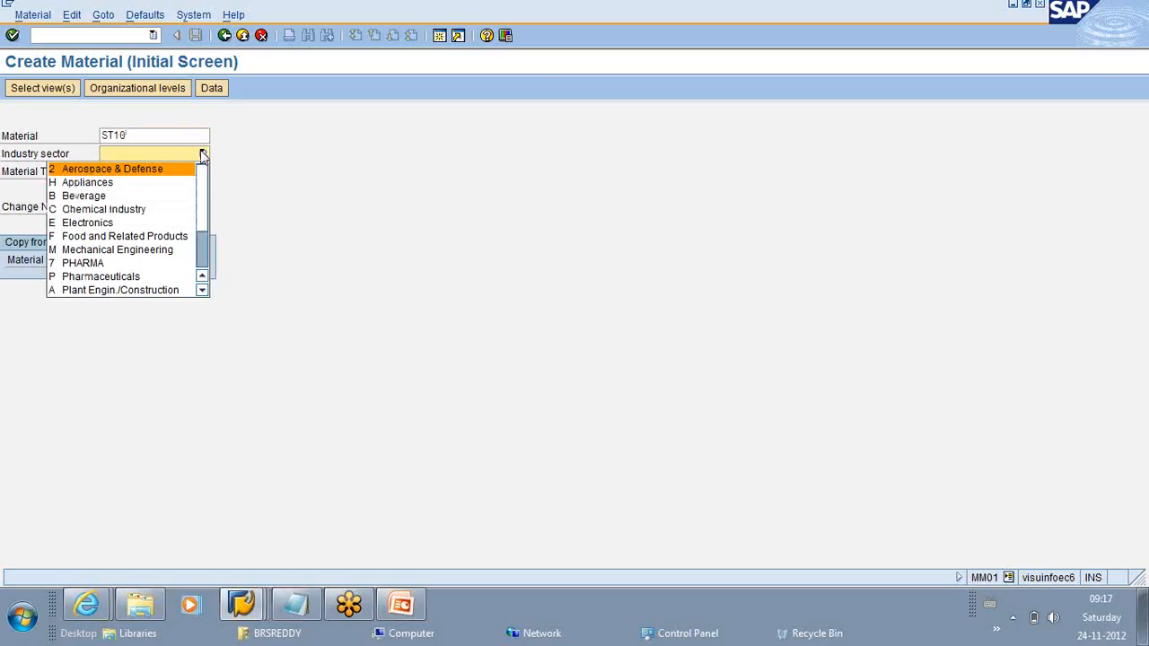
{"action": "left_click", "coordinate": [148, 250]}
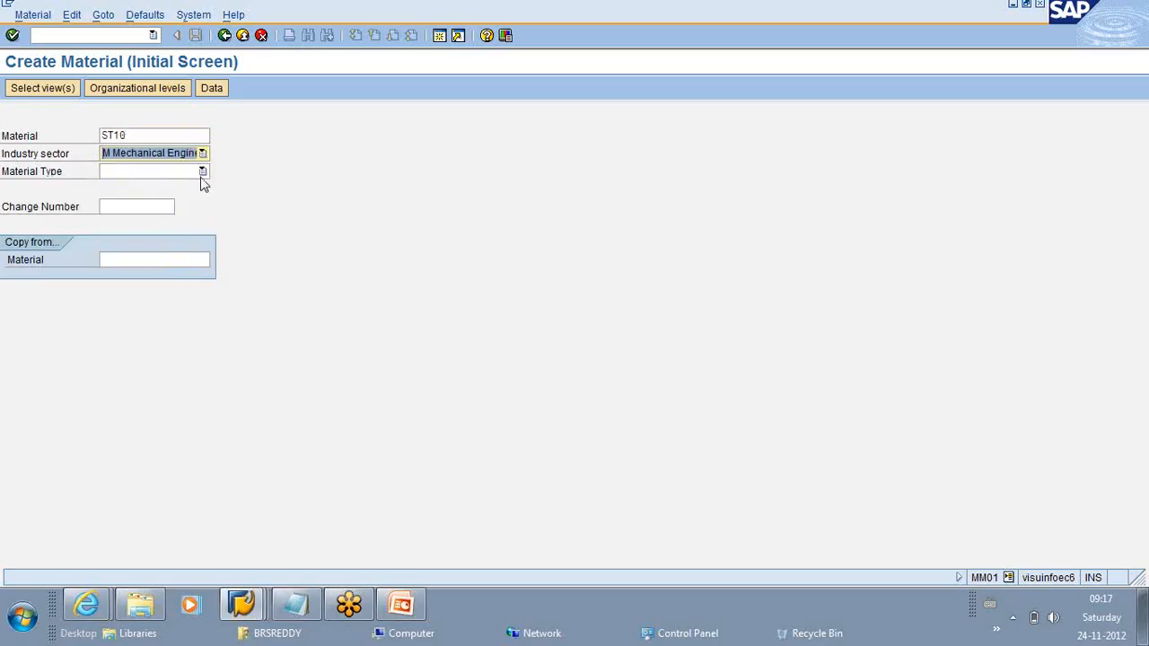
{"action": "left_click", "coordinate": [203, 172]}
{"action": "scroll", "coordinate": [129, 292], "scroll_direction": "down", "scroll_amount": 1}
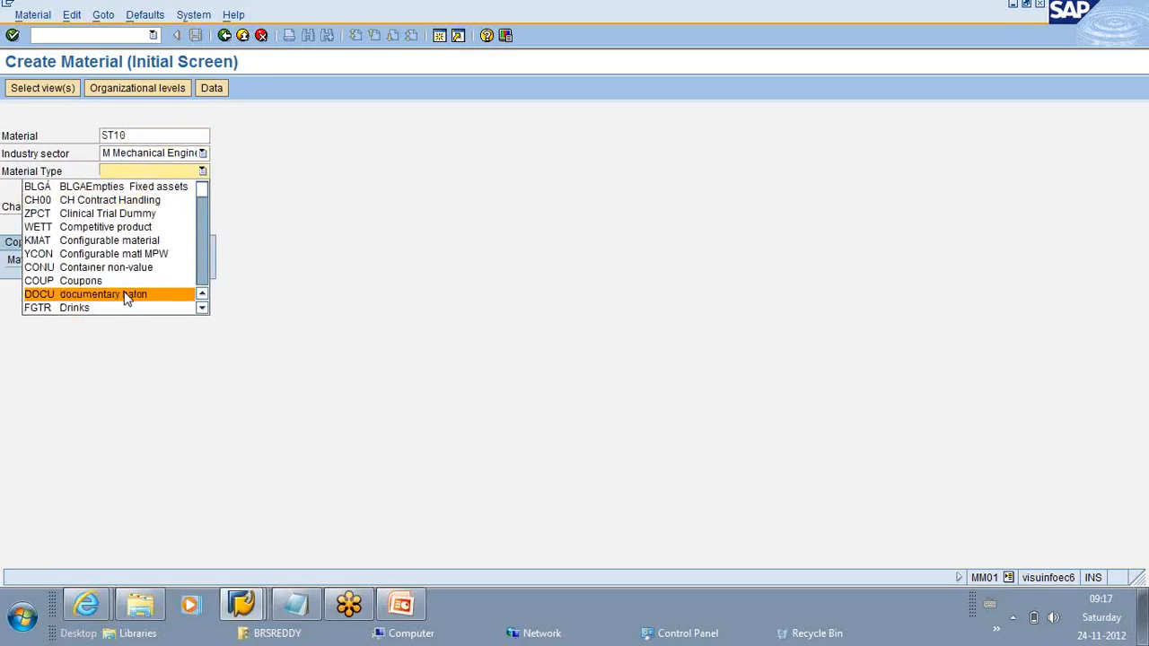
{"action": "left_click", "coordinate": [203, 308]}
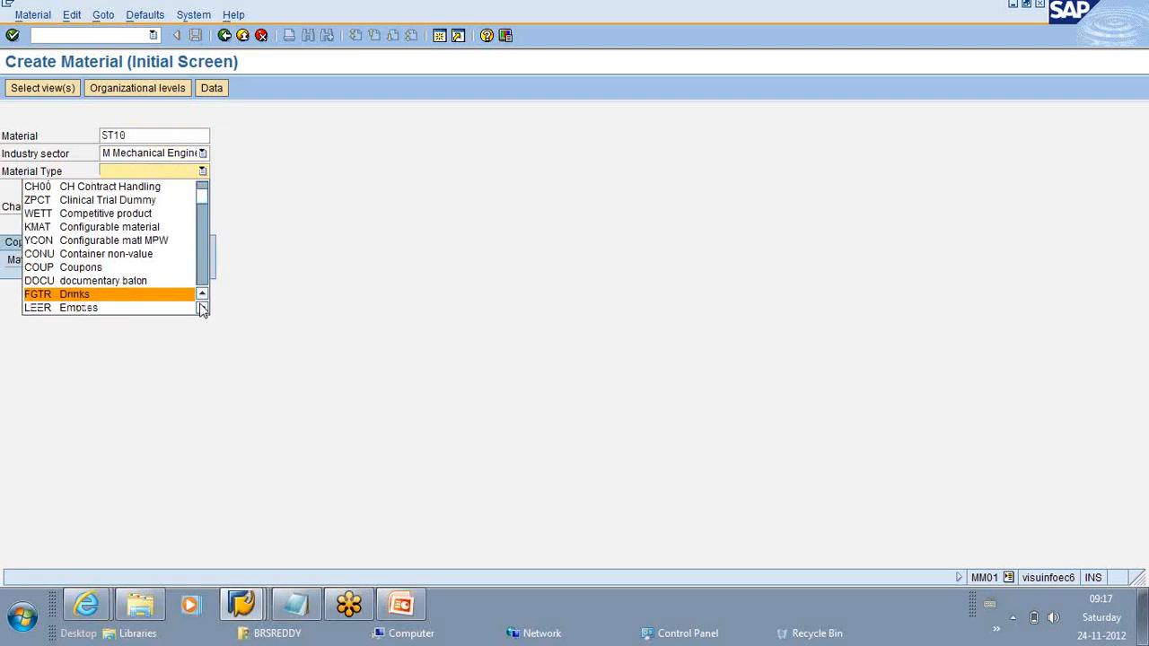
{"action": "left_click", "coordinate": [134, 171]}
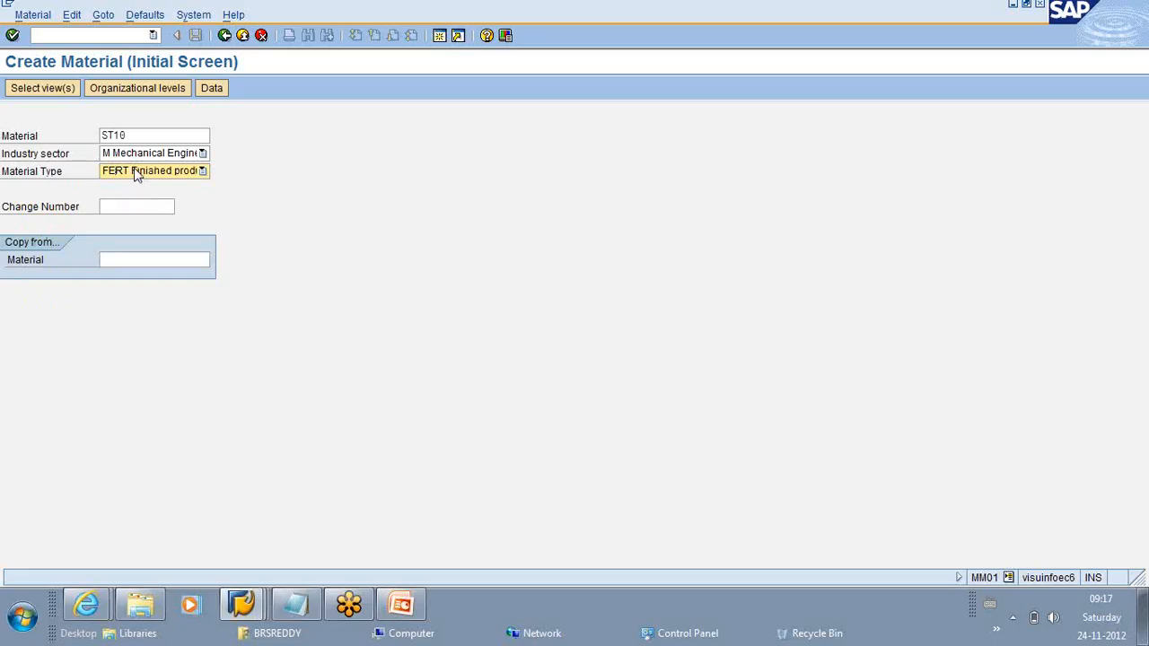
{"action": "left_click", "coordinate": [202, 172]}
{"action": "left_click", "coordinate": [202, 171]}
Step: Check the reference material in the Display Material session, then enter DESFIN1 as the copy-from material and continue to the view selection
{"action": "left_click", "coordinate": [148, 260]}
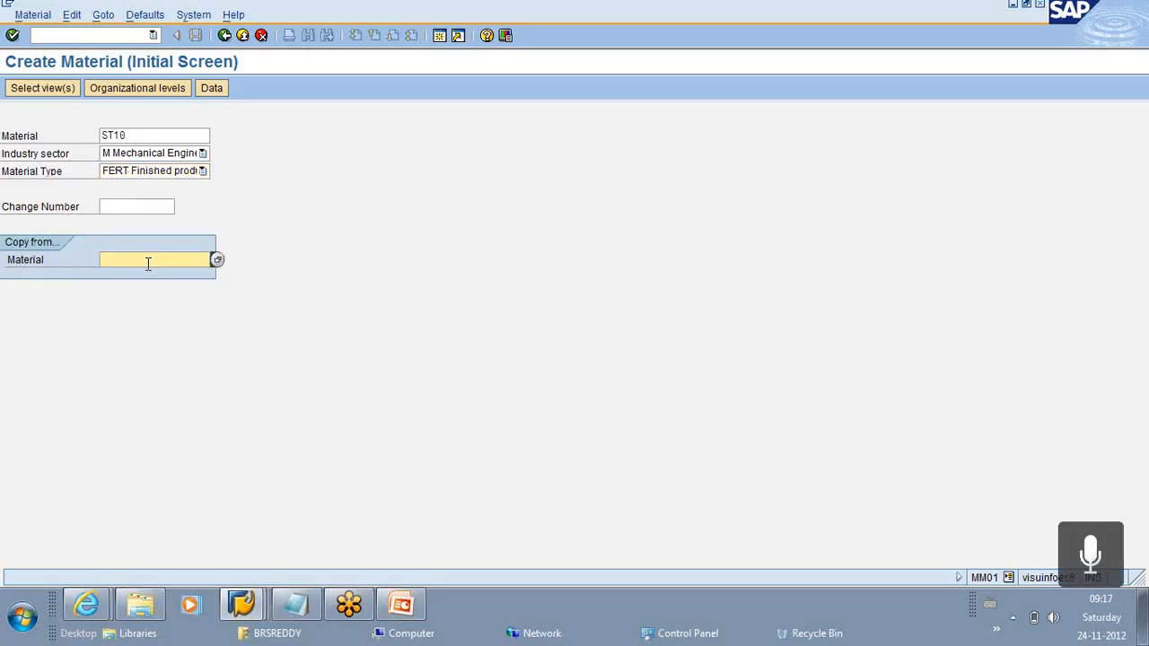
{"action": "key", "text": "alt+Tab"}
{"action": "key", "text": "alt+Tab"}
{"action": "key", "text": "alt+Tab"}
{"action": "key", "text": "alt+Tab"}
{"action": "key", "text": "alt+Tab"}
{"action": "key", "text": "alt+Tab"}
{"action": "key", "text": "alt+Tab"}
{"action": "key", "text": "alt+Tab"}
{"action": "key", "text": "alt+Tab"}
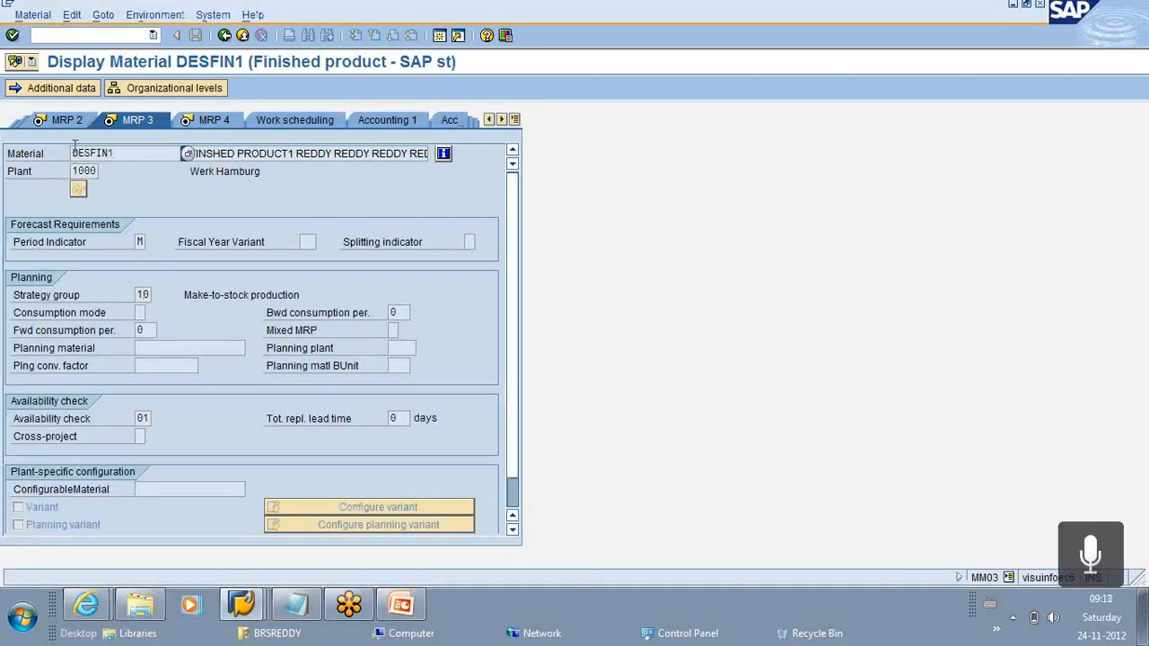
{"action": "key", "text": "alt+Tab"}
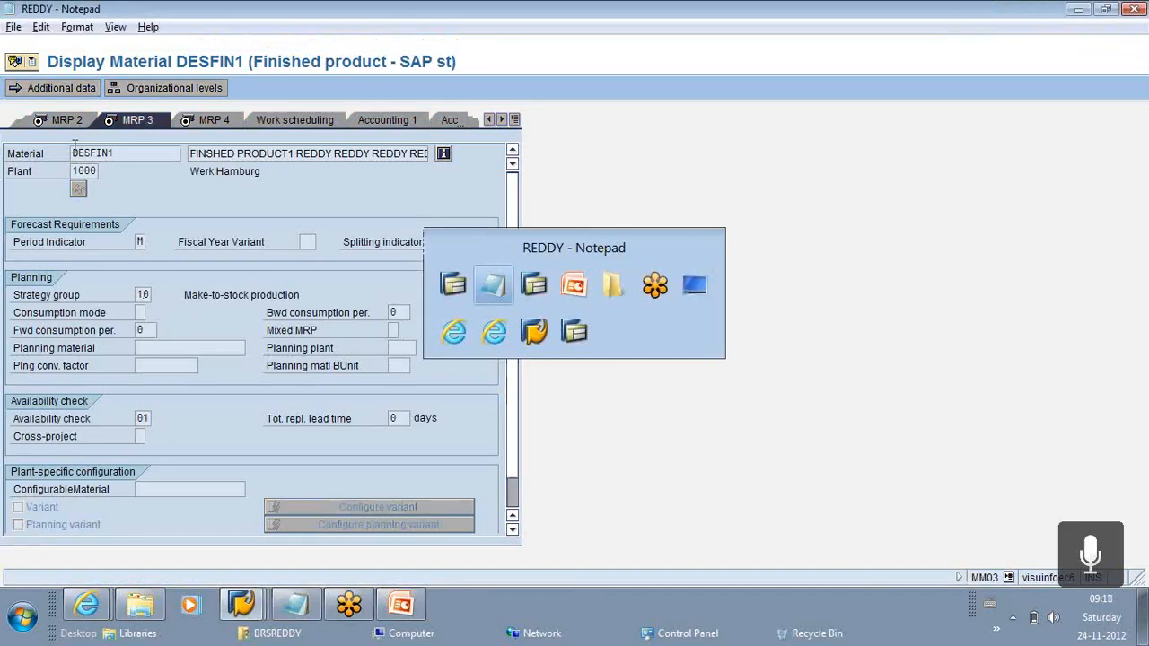
{"action": "key", "text": "alt+Tab"}
{"action": "key", "text": "Tab"}
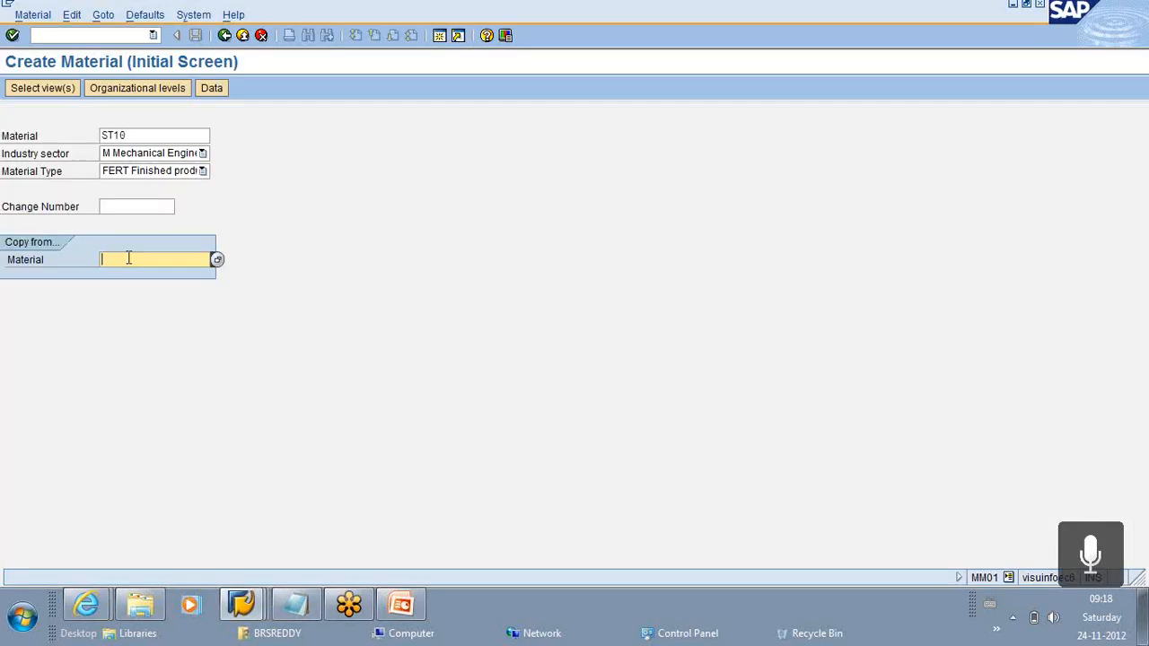
{"action": "type", "text": "DESFN1"}
{"action": "key", "text": "Return"}
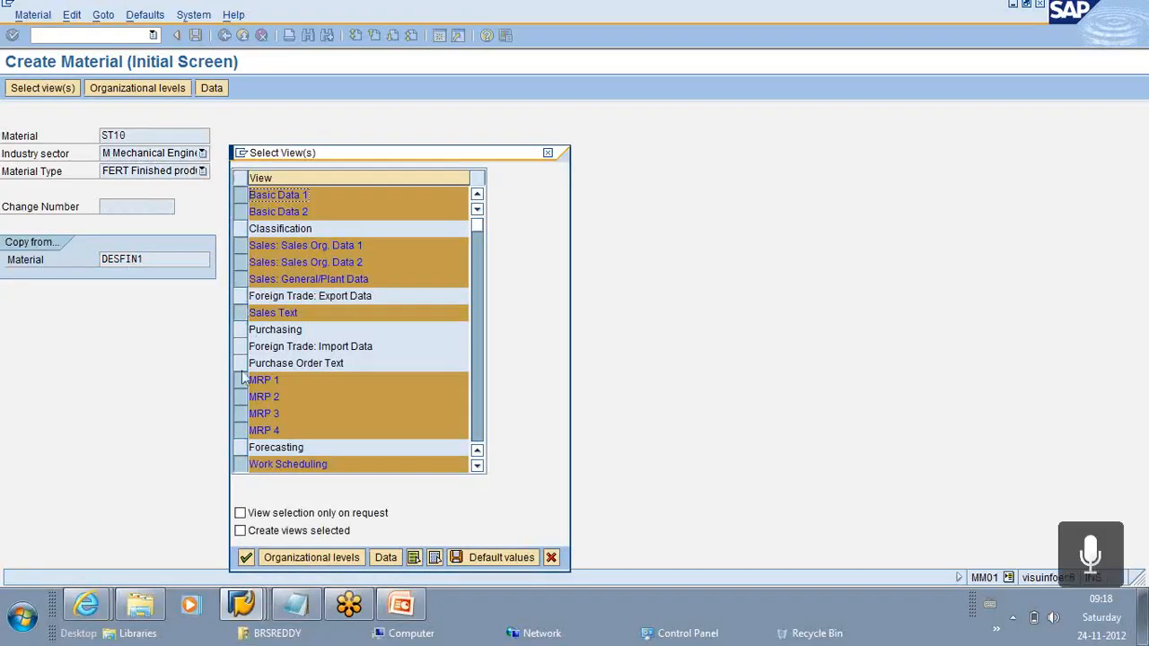
Step: Try to create ST10 with the proposed views and the organizational levels plant 1000, storage location 0005, sales organization 1000 and distribution channel 10
{"action": "scroll", "coordinate": [260, 458], "scroll_direction": "down", "scroll_amount": 2}
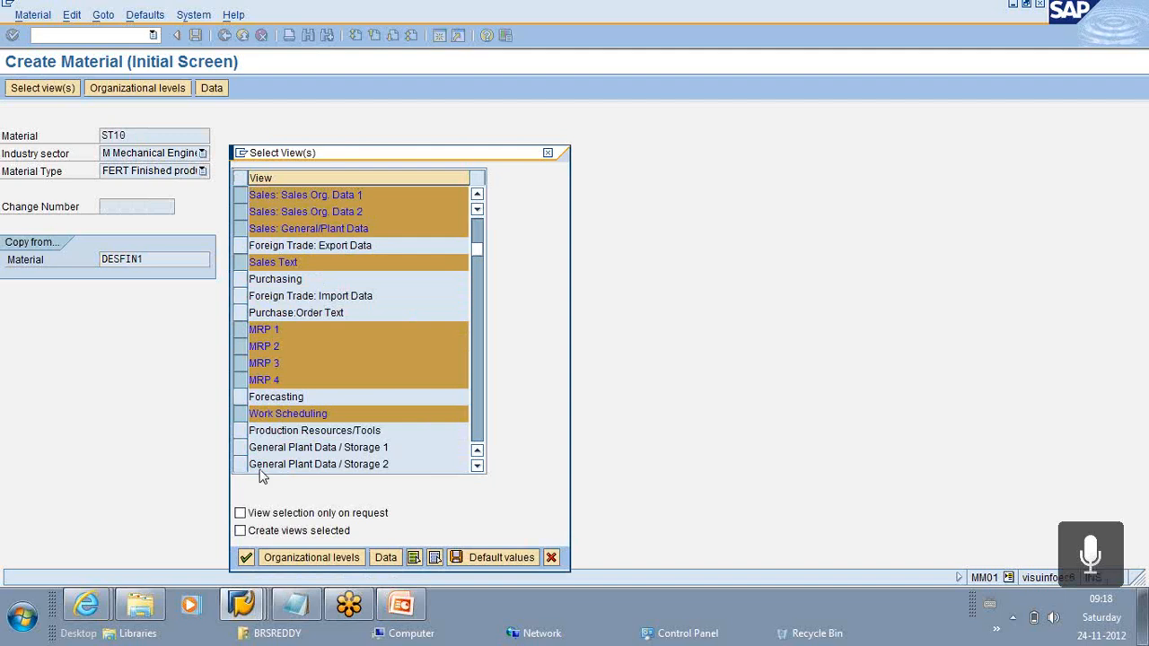
{"action": "scroll", "coordinate": [260, 475], "scroll_direction": "down", "scroll_amount": 2}
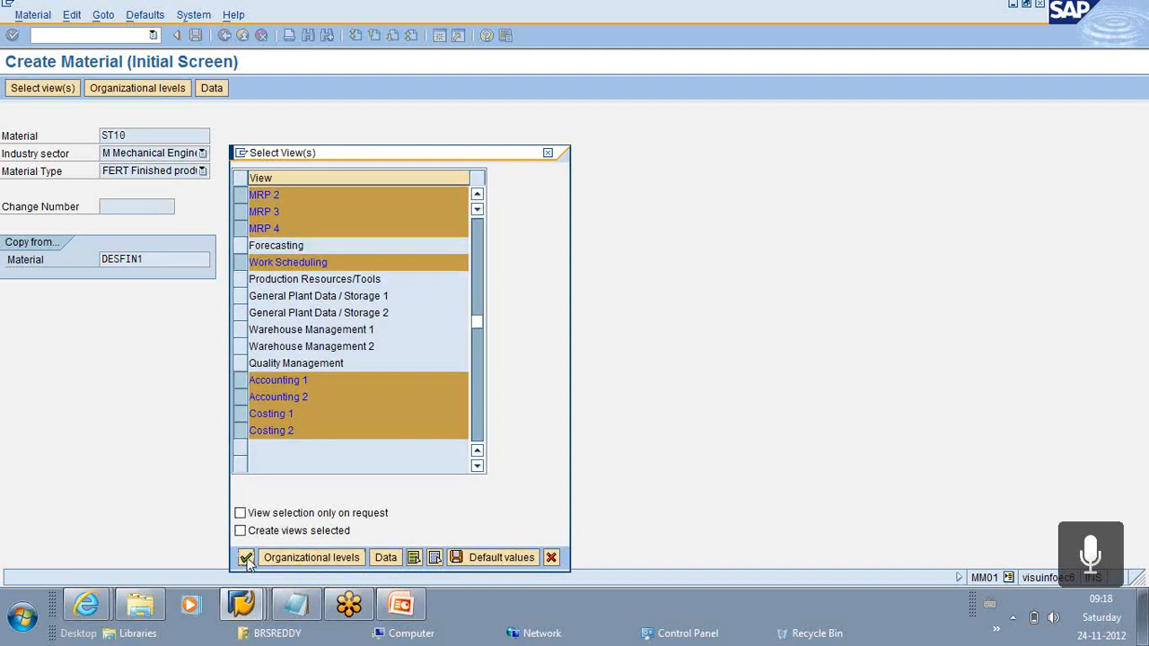
{"action": "left_click", "coordinate": [247, 560]}
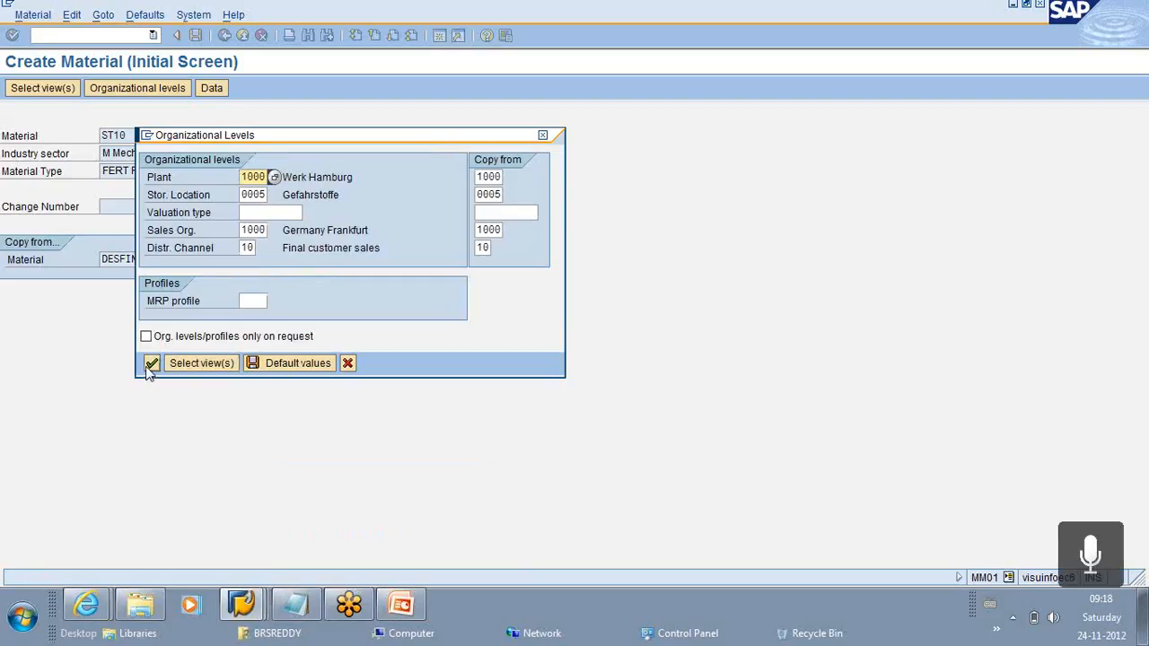
{"action": "left_click", "coordinate": [151, 363]}
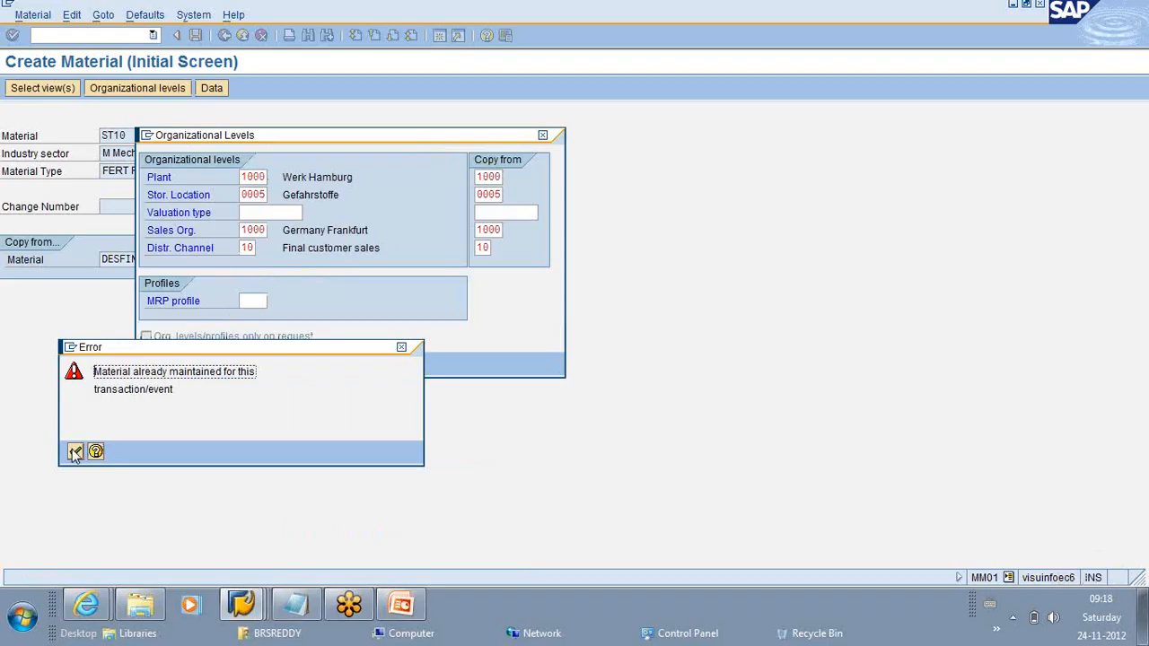
{"action": "left_click", "coordinate": [74, 453]}
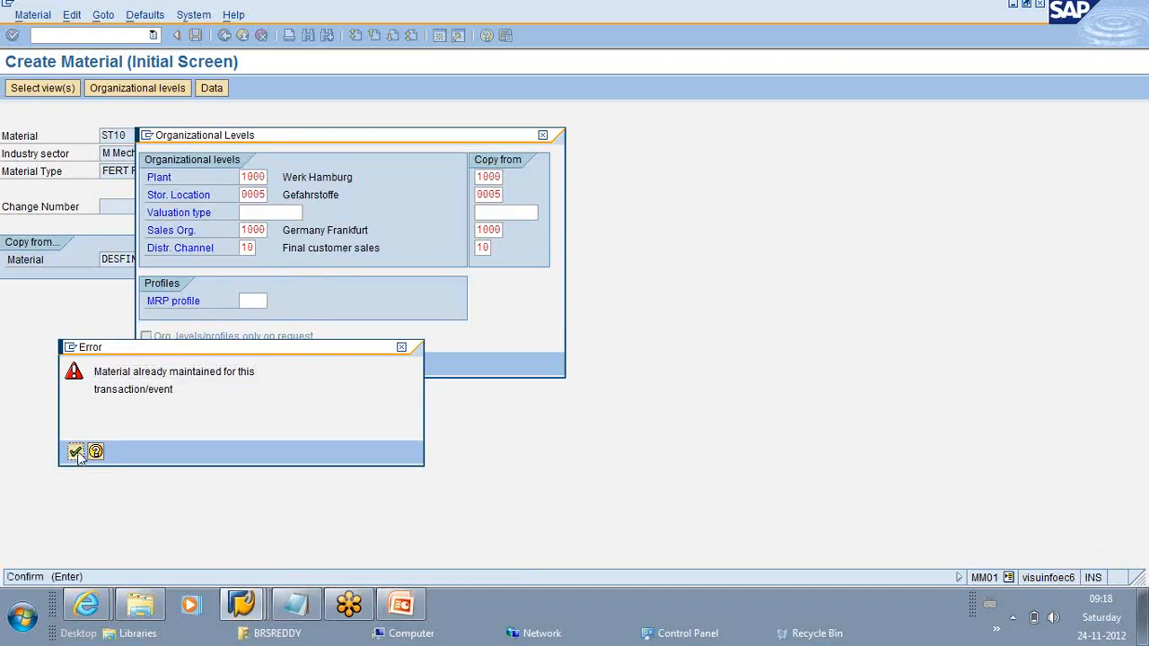
{"action": "left_click", "coordinate": [542, 134]}
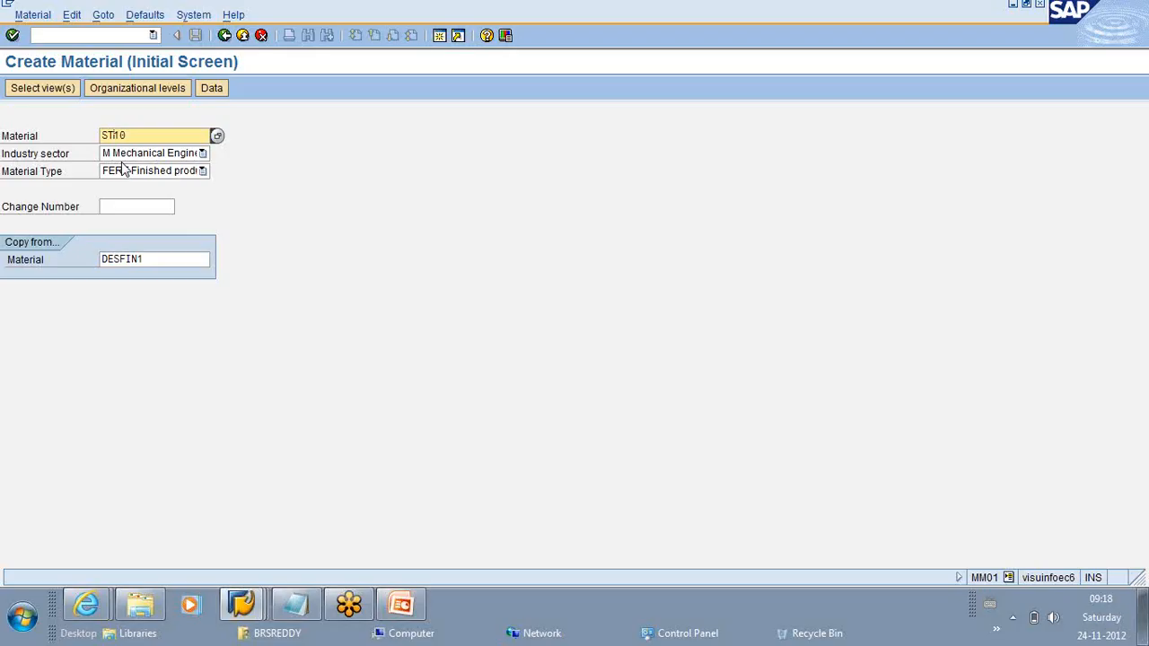
Step: Change the material to ST_10 and accept the proposed views and organizational levels for plant 1000 and storage location 0005
{"action": "type", "text": "_"}
{"action": "left_click", "coordinate": [30, 87]}
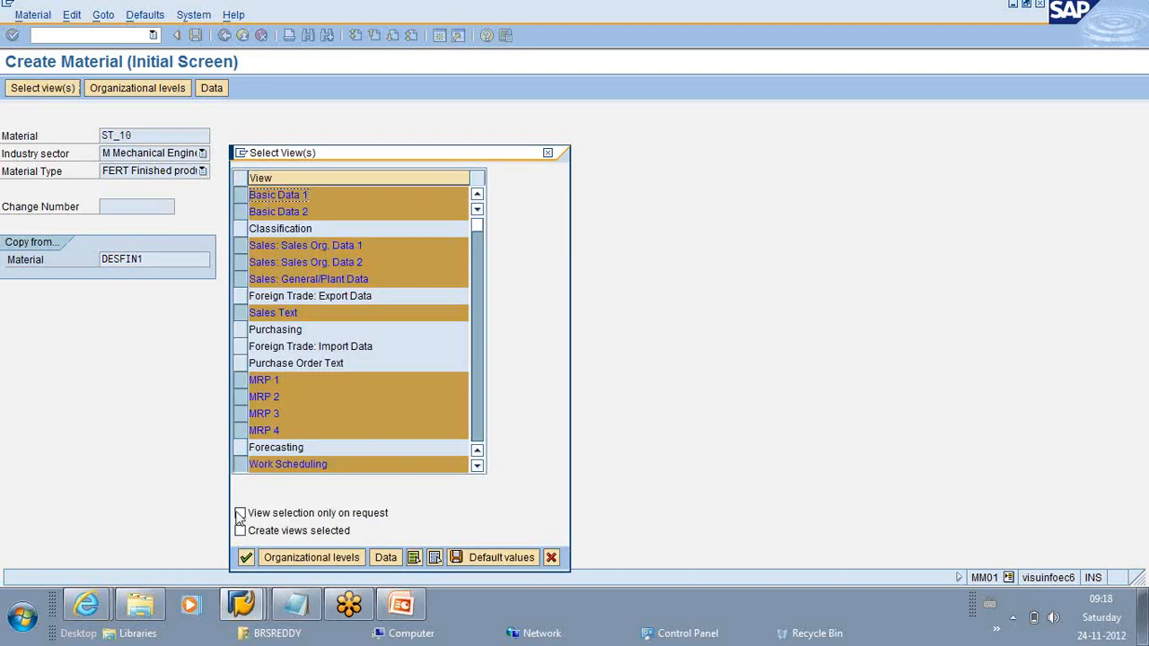
{"action": "left_click", "coordinate": [246, 557]}
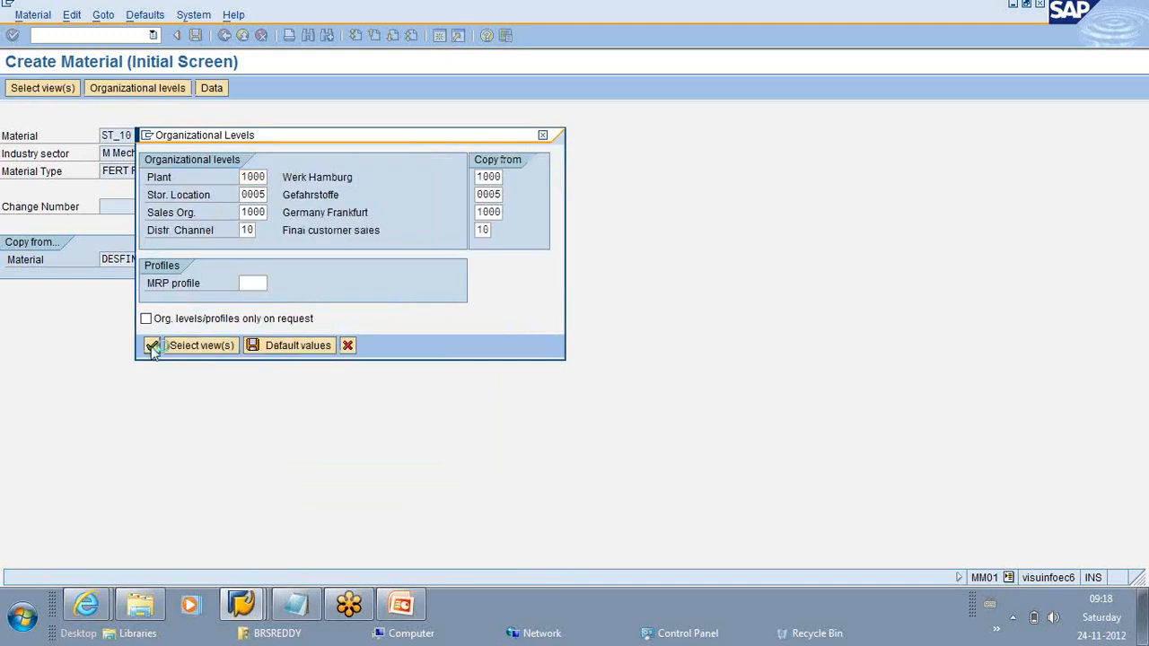
{"action": "left_click", "coordinate": [151, 347]}
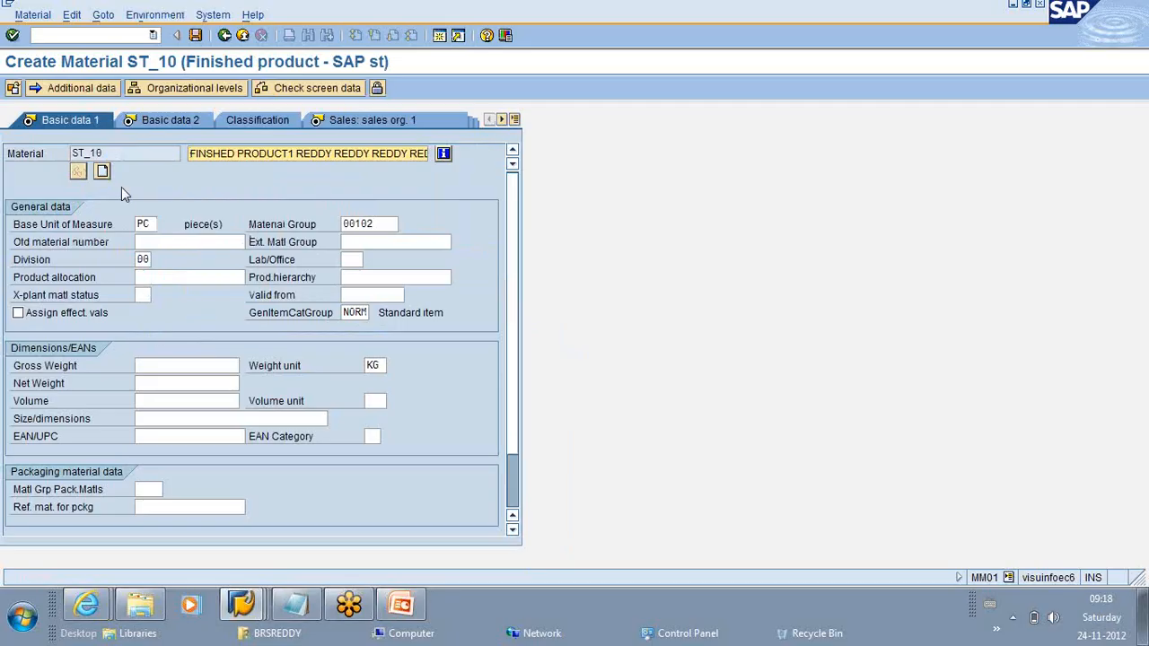
Step: Replace the copied material description in the basic data with ST_10
{"action": "type", "text": "DDY"}
{"action": "key", "text": "BackSpace"}
{"action": "key", "text": "BackSpace"}
{"action": "key", "text": "BackSpace"}
{"action": "key", "text": "BackSpace"}
{"action": "key", "text": "BackSpace"}
{"action": "key", "text": "BackSpace"}
{"action": "key", "text": "BackSpace"}
{"action": "key", "text": "BackSpace"}
{"action": "key", "text": "BackSpace"}
{"action": "key", "text": "BackSpace"}
{"action": "key", "text": "BackSpace"}
{"action": "key", "text": "BackSpace"}
{"action": "key", "text": "BackSpace"}
{"action": "key", "text": "BackSpace"}
{"action": "key", "text": "BackSpace"}
{"action": "key", "text": "BackSpace"}
{"action": "key", "text": "BackSpace"}
{"action": "key", "text": "BackSpace"}
{"action": "key", "text": "BackSpace"}
{"action": "key", "text": "BackSpace"}
{"action": "key", "text": "BackSpace"}
{"action": "key", "text": "BackSpace"}
{"action": "key", "text": "BackSpace"}
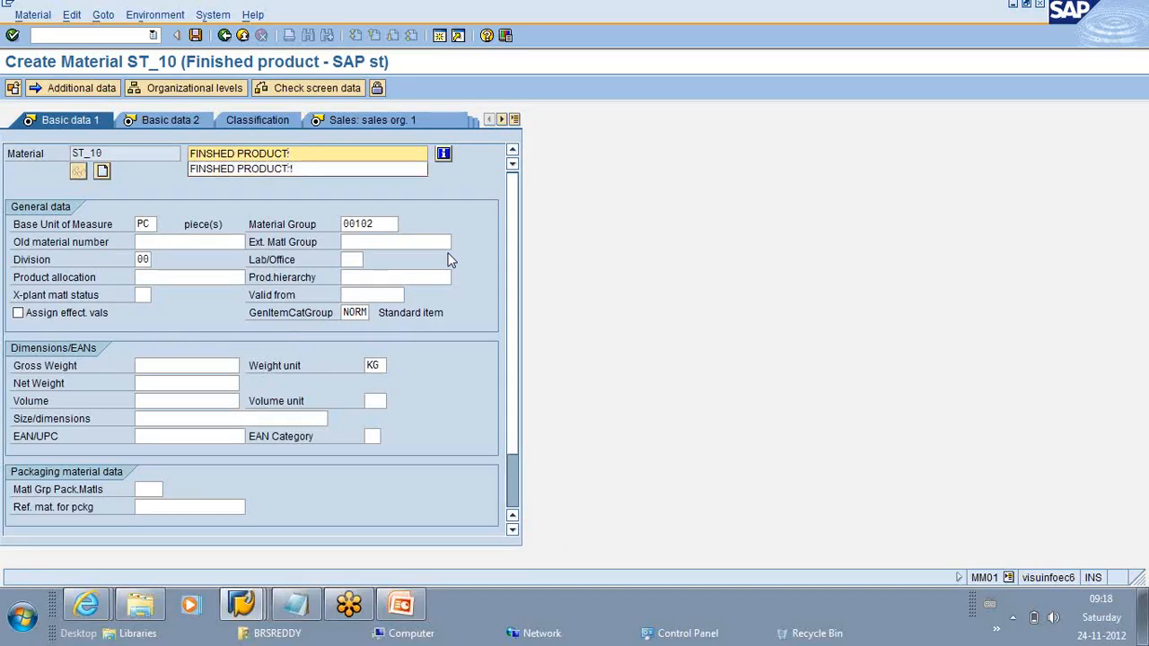
{"action": "key", "text": "BackSpace"}
{"action": "key", "text": "BackSpace"}
{"action": "key", "text": "BackSpace"}
{"action": "key", "text": "BackSpace"}
{"action": "key", "text": "BackSpace"}
{"action": "key", "text": "BackSpace"}
{"action": "key", "text": "BackSpace"}
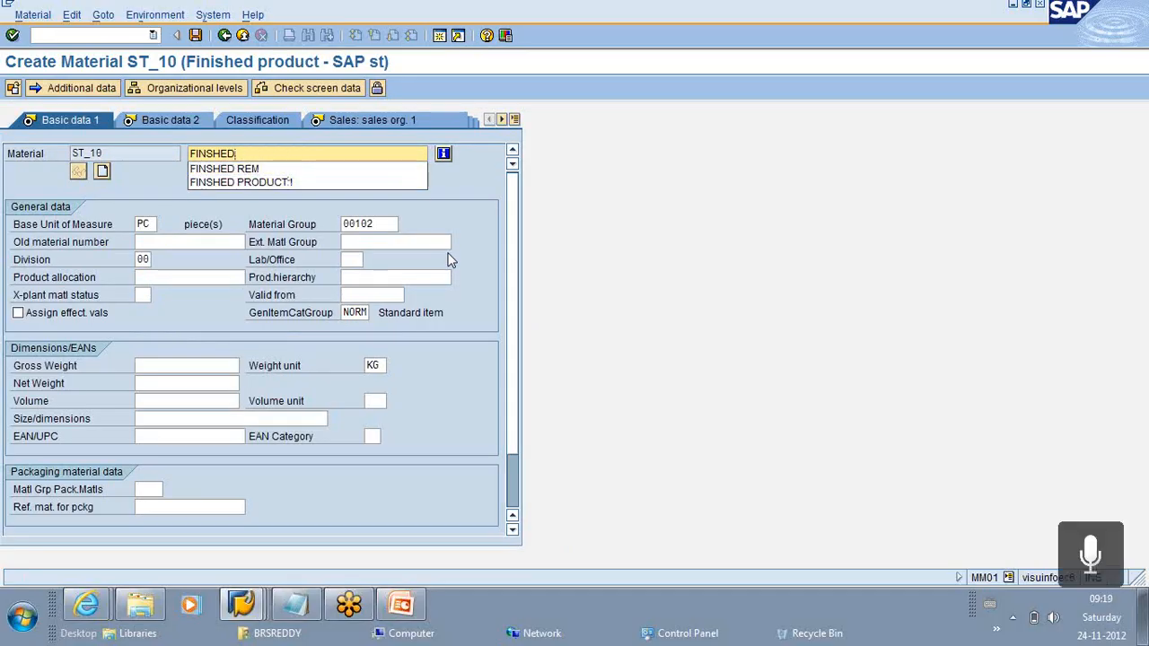
{"action": "key", "text": "BackSpace"}
{"action": "key", "text": "BackSpace"}
{"action": "key", "text": "BackSpace"}
{"action": "key", "text": "BackSpace"}
{"action": "key", "text": "BackSpace"}
{"action": "key", "text": "BackSpace"}
{"action": "key", "text": "BackSpace"}
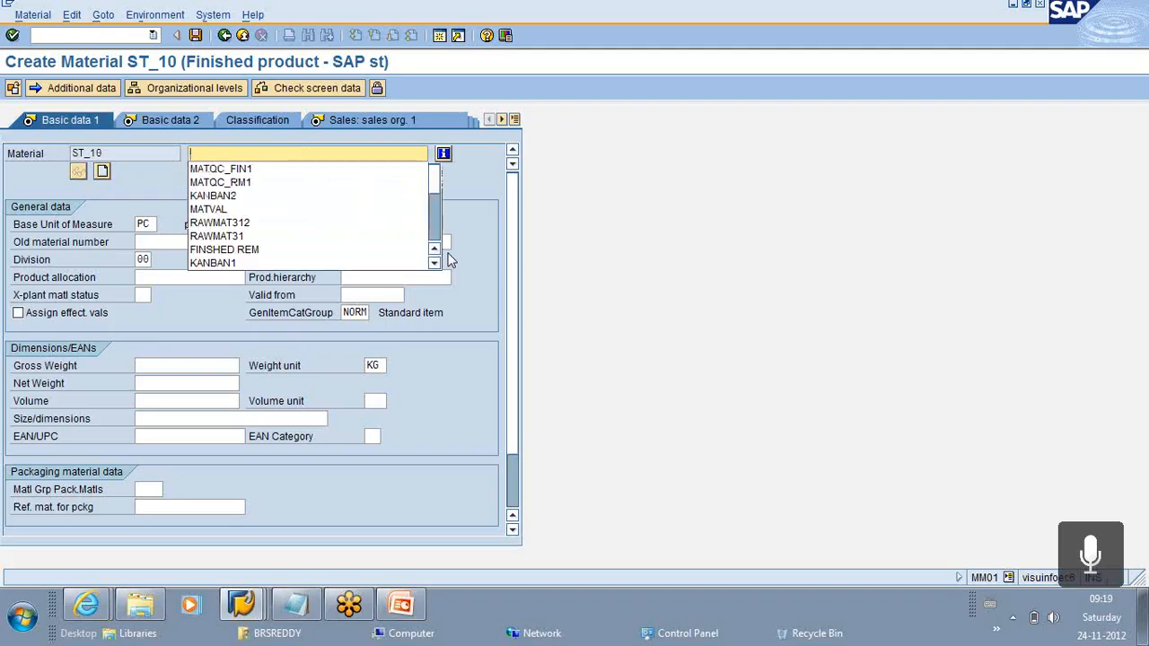
{"action": "double_click", "coordinate": [126, 153]}
{"action": "key", "text": "ctrl+c"}
{"action": "left_click", "coordinate": [241, 153]}
{"action": "key", "text": "ctrl+v"}
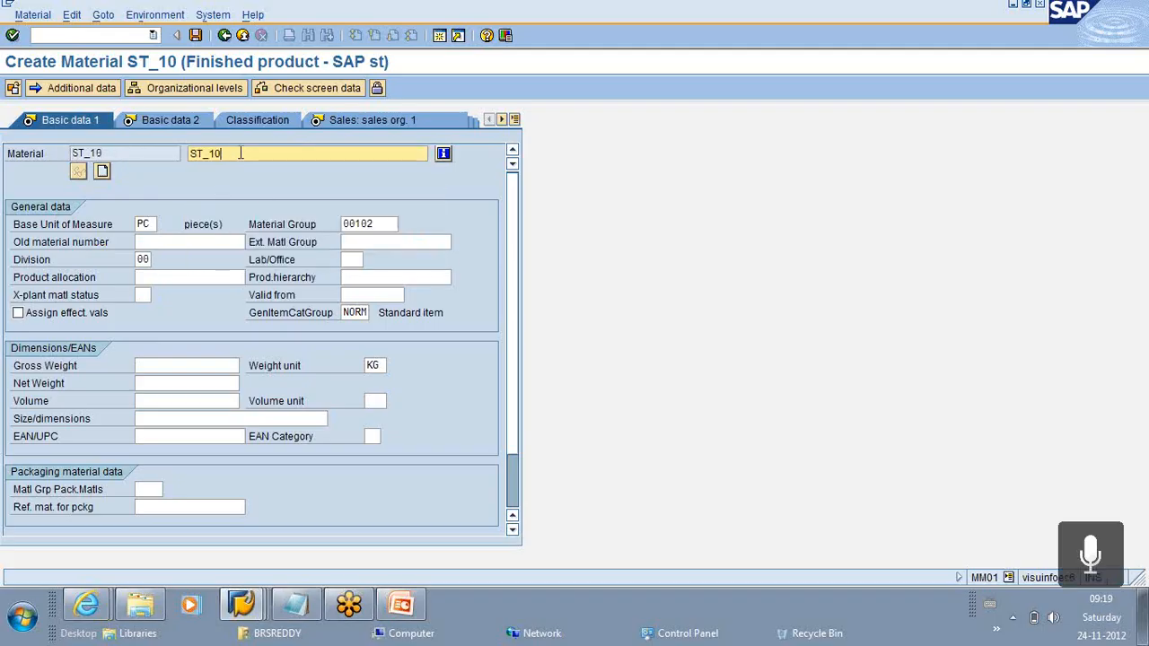
Step: Replace the German material description in the additional data with ST_10 and return to the main data
{"action": "left_click", "coordinate": [97, 89]}
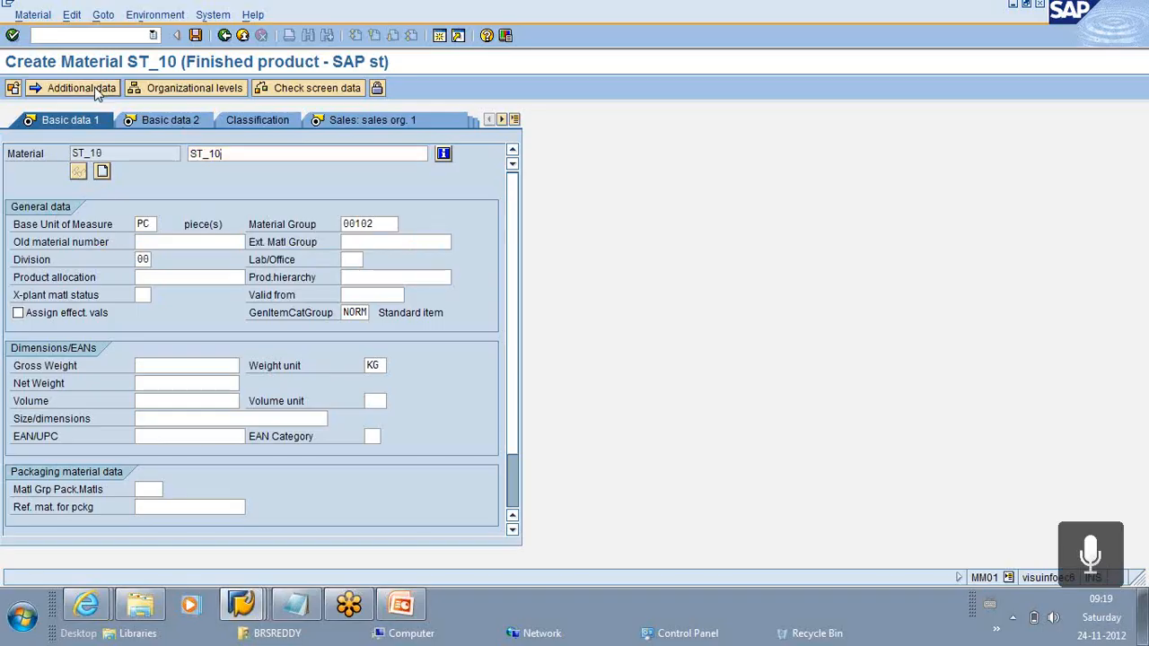
{"action": "left_click", "coordinate": [194, 226]}
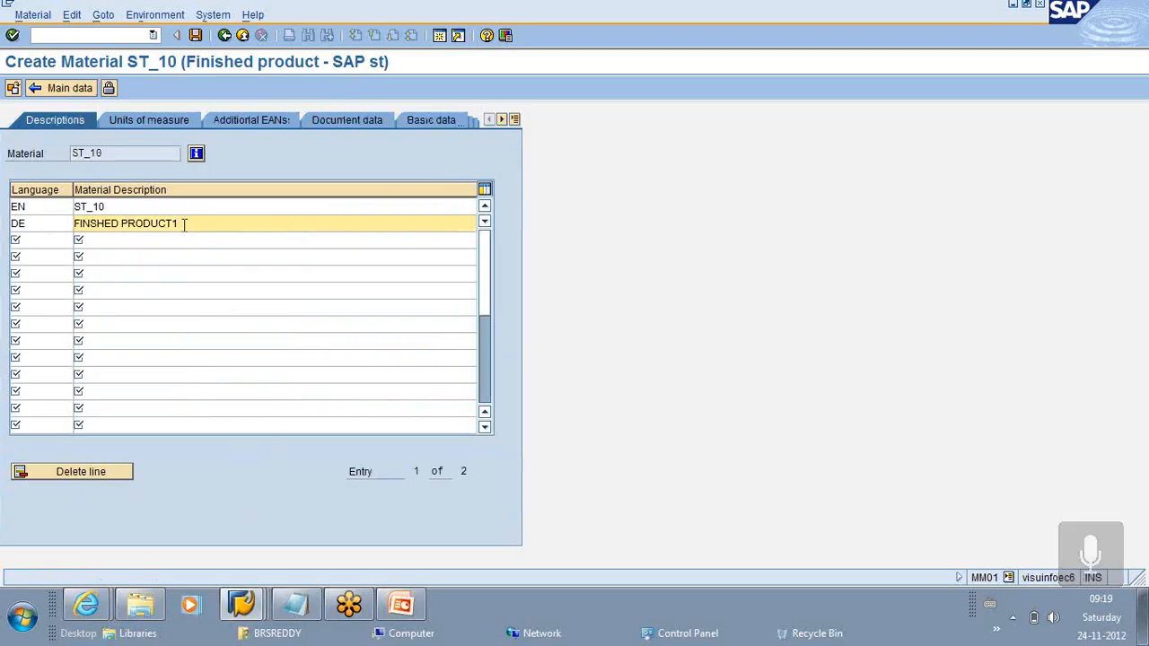
{"action": "key", "text": "BackSpace"}
{"action": "key", "text": "BackSpace"}
{"action": "key", "text": "BackSpace"}
{"action": "key", "text": "BackSpace"}
{"action": "key", "text": "BackSpace"}
{"action": "key", "text": "BackSpace"}
{"action": "key", "text": "BackSpace"}
{"action": "key", "text": "BackSpace"}
{"action": "key", "text": "BackSpace"}
{"action": "key", "text": "BackSpace"}
{"action": "key", "text": "BackSpace"}
{"action": "key", "text": "BackSpace"}
{"action": "key", "text": "BackSpace"}
{"action": "key", "text": "BackSpace"}
{"action": "key", "text": "BackSpace"}
{"action": "key", "text": "BackSpace"}
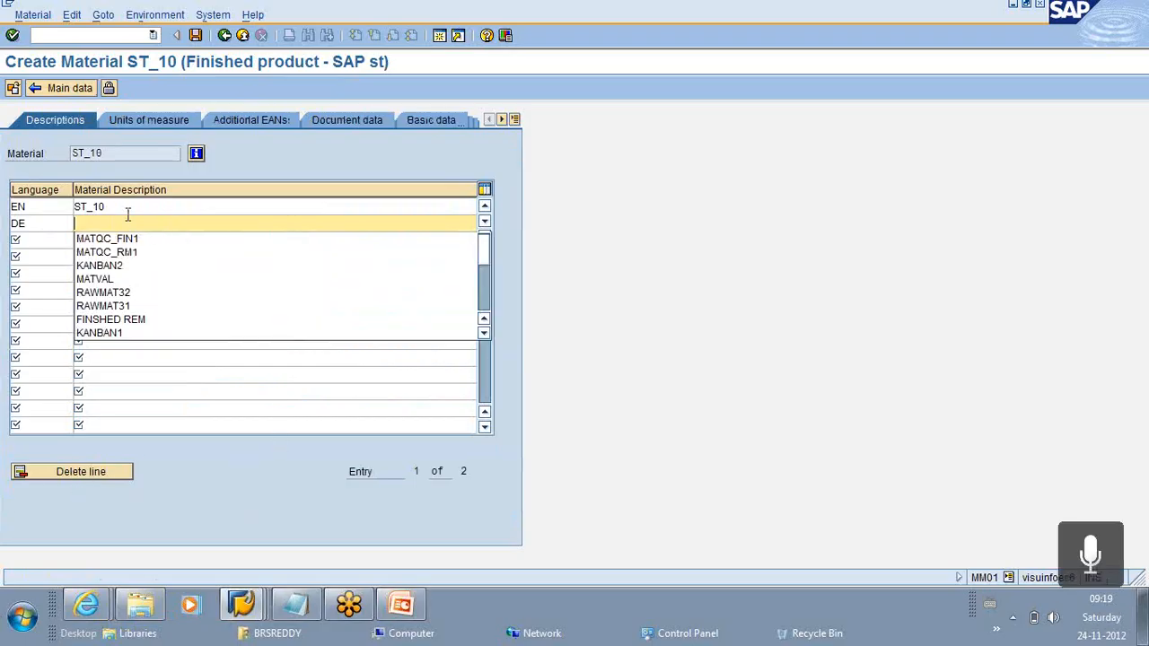
{"action": "left_click_drag", "start_coordinate": [106, 207], "coordinate": [64, 205]}
{"action": "key", "text": "ctrl+c"}
{"action": "left_click", "coordinate": [92, 221]}
{"action": "key", "text": "ctrl+v"}
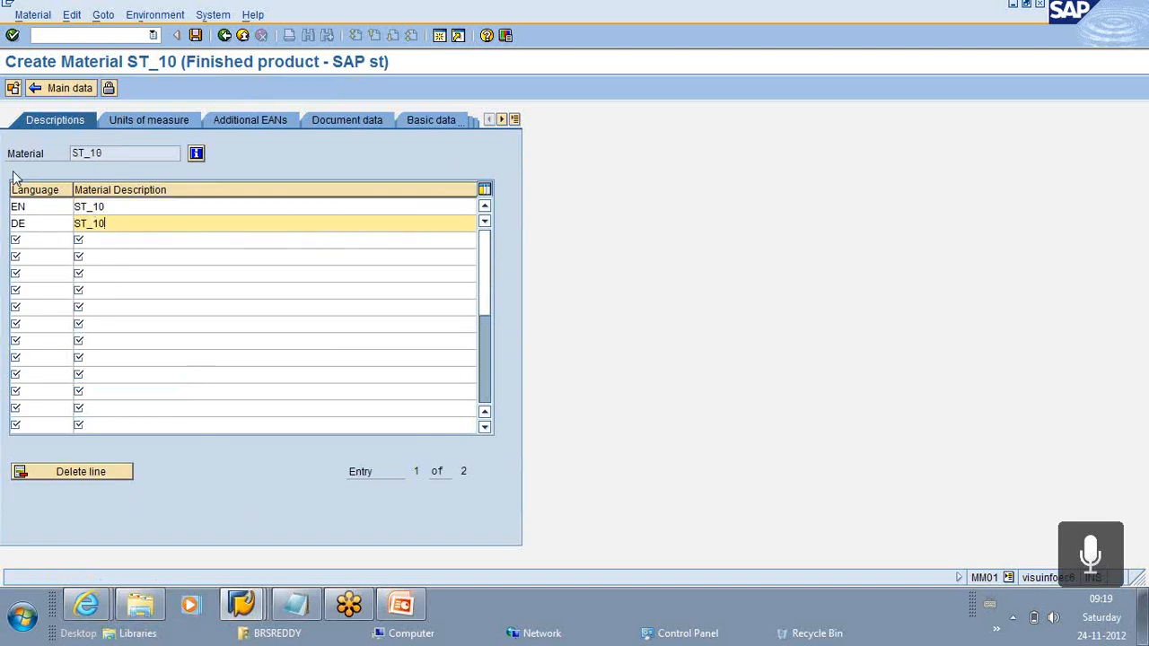
{"action": "left_click", "coordinate": [40, 89]}
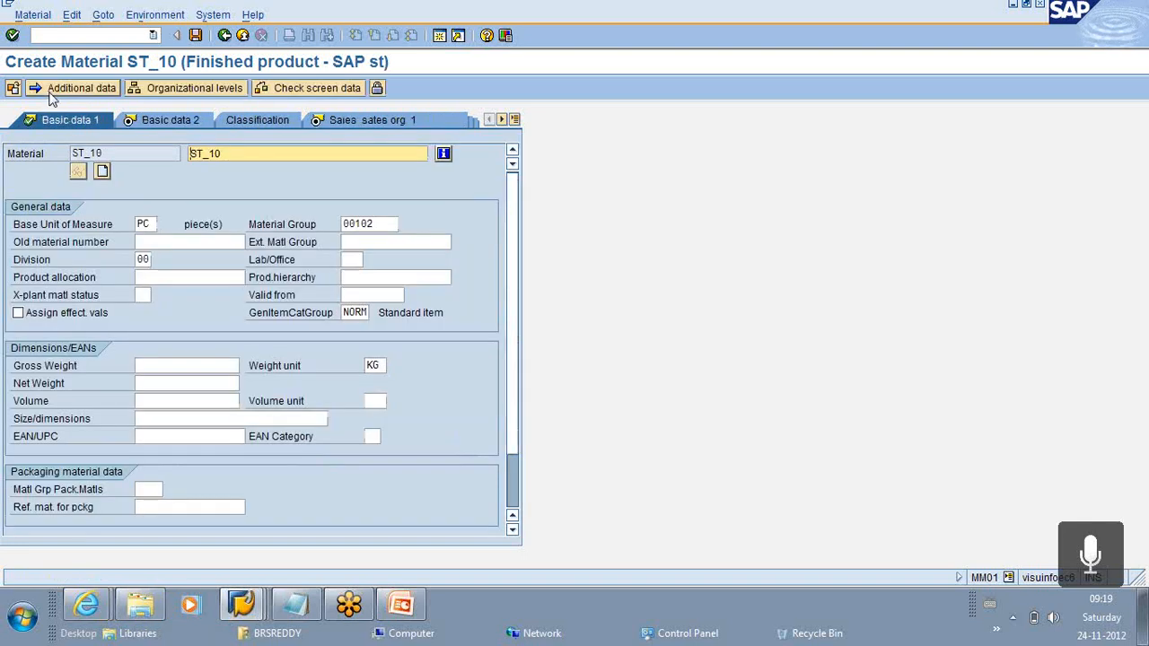
Step: Advance through the basic and sales views to the sales text and replace the English text with ST_10
{"action": "key", "text": "Return"}
{"action": "key", "text": "Return"}
{"action": "key", "text": "Return"}
{"action": "key", "text": "Return"}
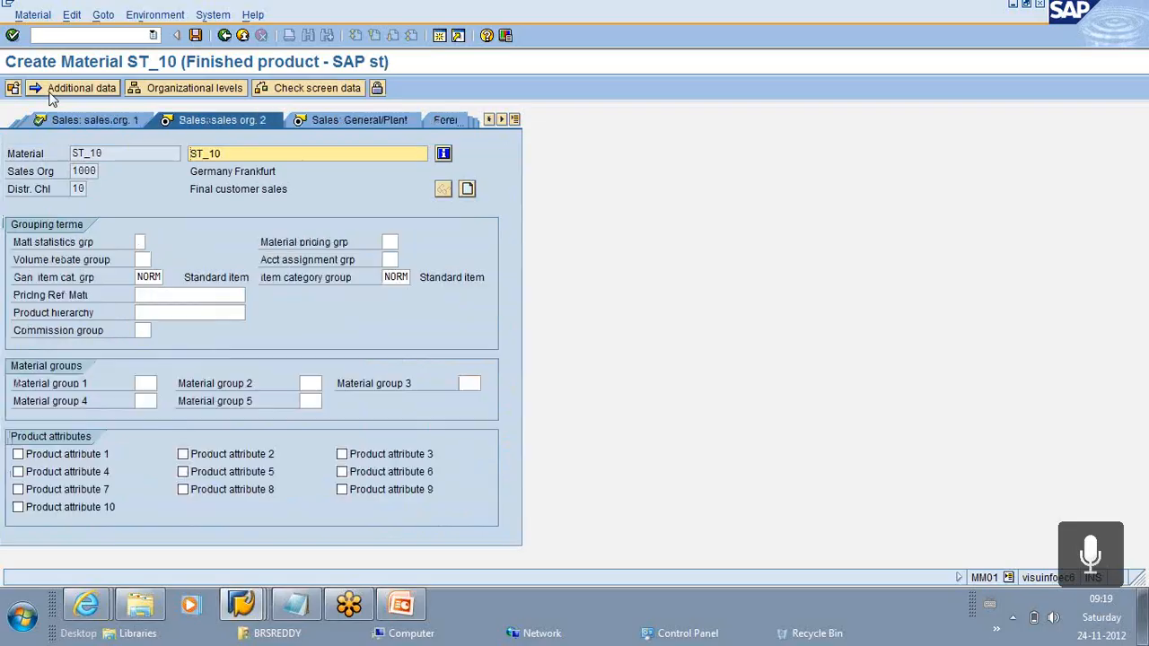
{"action": "key", "text": "Return"}
{"action": "key", "text": "Return"}
{"action": "key", "text": "Return"}
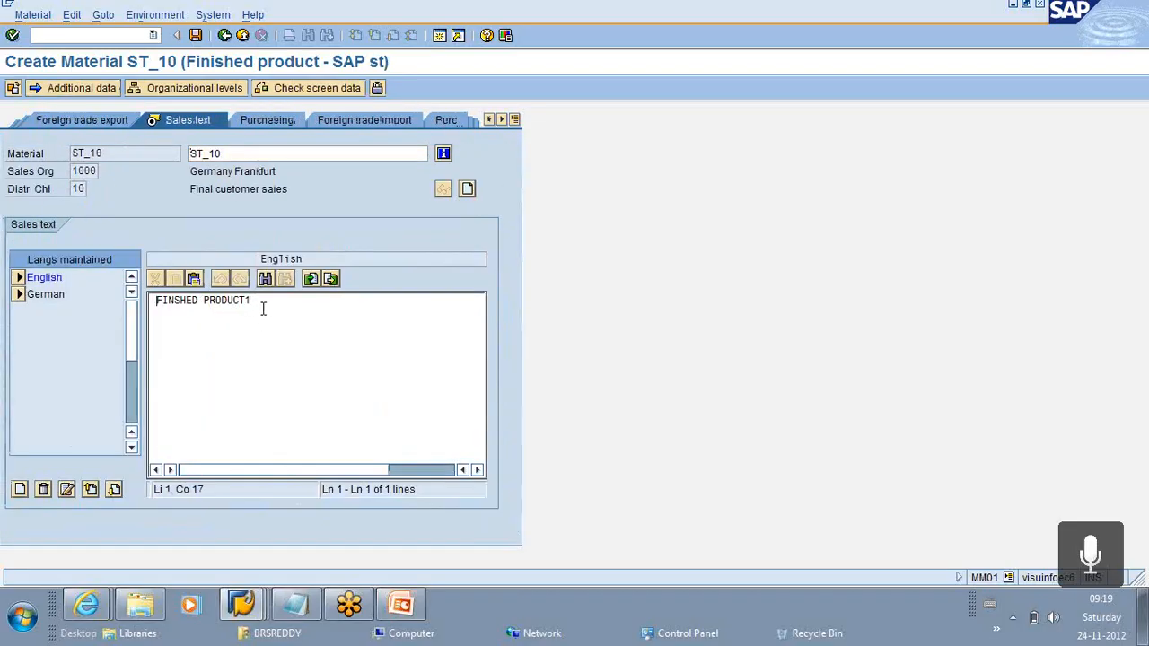
{"action": "key", "text": "BackSpace"}
{"action": "key", "text": "BackSpace"}
{"action": "key", "text": "BackSpace"}
{"action": "key", "text": "BackSpace"}
{"action": "key", "text": "BackSpace"}
{"action": "key", "text": "BackSpace"}
{"action": "key", "text": "BackSpace"}
{"action": "key", "text": "BackSpace"}
{"action": "key", "text": "BackSpace"}
{"action": "key", "text": "BackSpace"}
{"action": "key", "text": "BackSpace"}
{"action": "key", "text": "BackSpace"}
{"action": "key", "text": "BackSpace"}
{"action": "key", "text": "BackSpace"}
{"action": "key", "text": "BackSpace"}
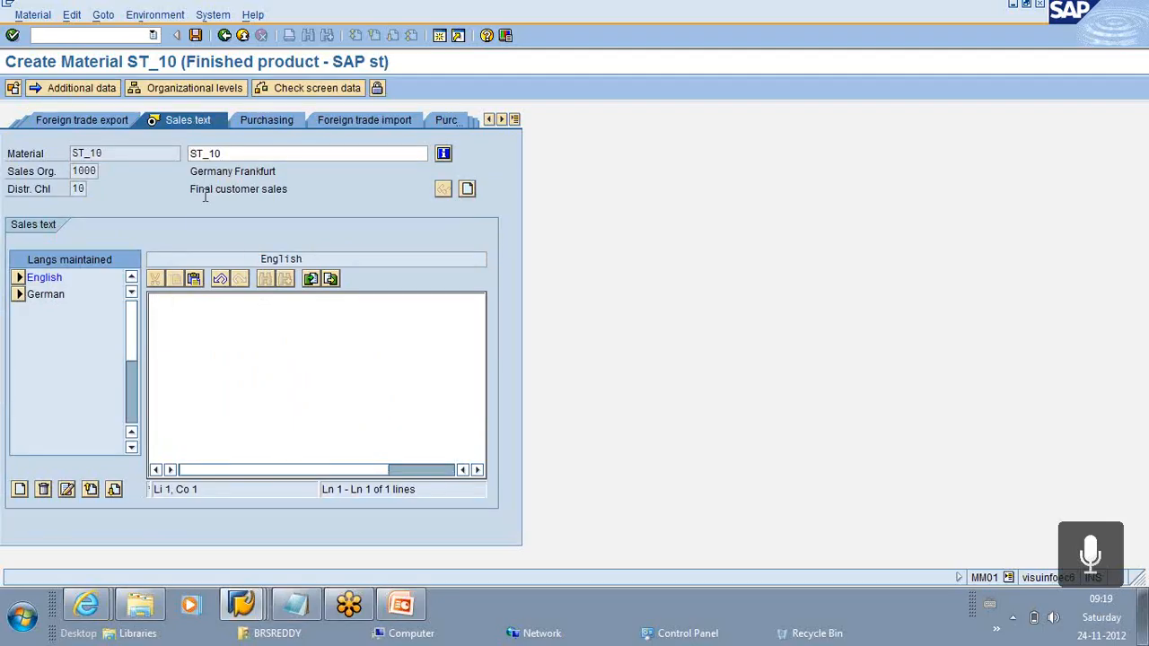
{"action": "left_click_drag", "start_coordinate": [231, 153], "coordinate": [165, 152]}
{"action": "key", "text": "ctrl+c"}
{"action": "left_click", "coordinate": [166, 308]}
{"action": "right_click", "coordinate": [165, 308]}
{"action": "left_click", "coordinate": [155, 318]}
{"action": "key", "text": "ctrl+v"}
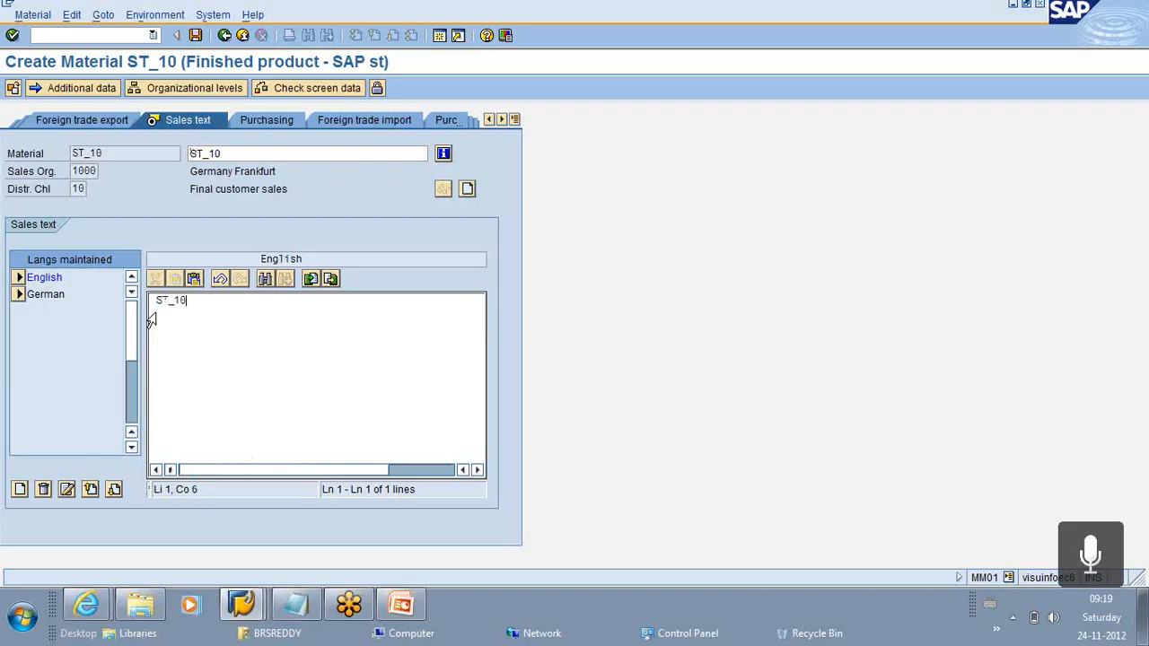
Step: Replace the German sales text of the material with ST_10
{"action": "left_click", "coordinate": [19, 294]}
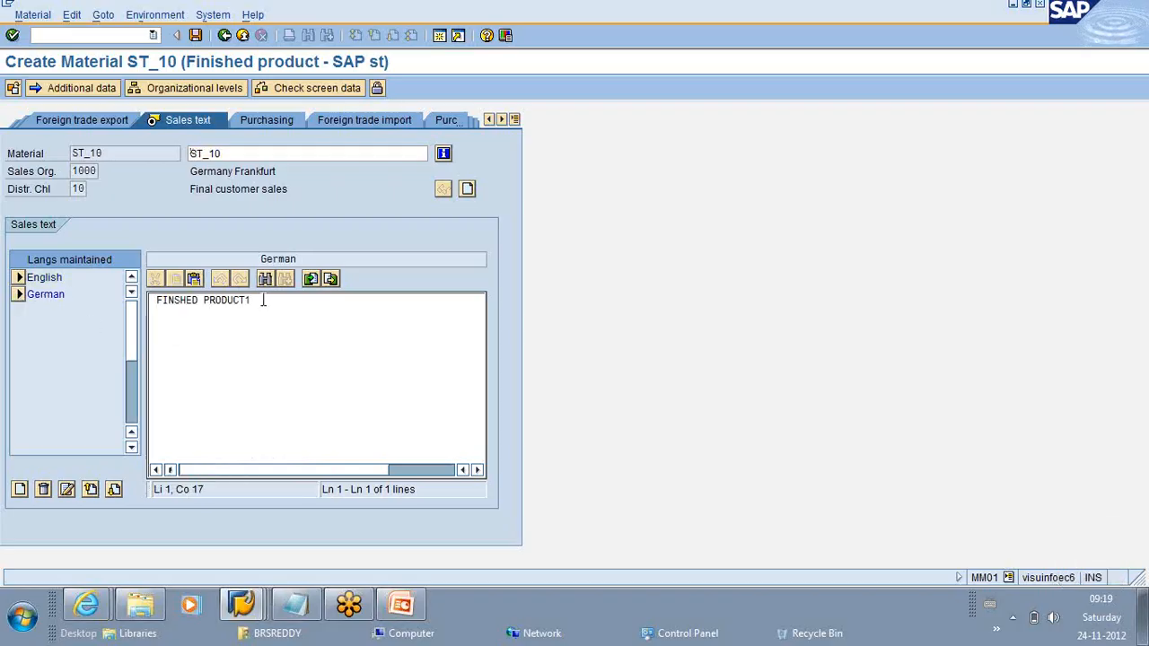
{"action": "key", "text": "BackSpace"}
{"action": "key", "text": "BackSpace"}
{"action": "key", "text": "BackSpace"}
{"action": "key", "text": "BackSpace"}
{"action": "key", "text": "BackSpace"}
{"action": "key", "text": "BackSpace"}
{"action": "key", "text": "BackSpace"}
{"action": "key", "text": "BackSpace"}
{"action": "key", "text": "BackSpace"}
{"action": "key", "text": "BackSpace"}
{"action": "key", "text": "BackSpace"}
{"action": "key", "text": "BackSpace"}
{"action": "key", "text": "BackSpace"}
{"action": "key", "text": "BackSpace"}
{"action": "key", "text": "BackSpace"}
{"action": "key", "text": "BackSpace"}
{"action": "key", "text": "ctrl+v"}
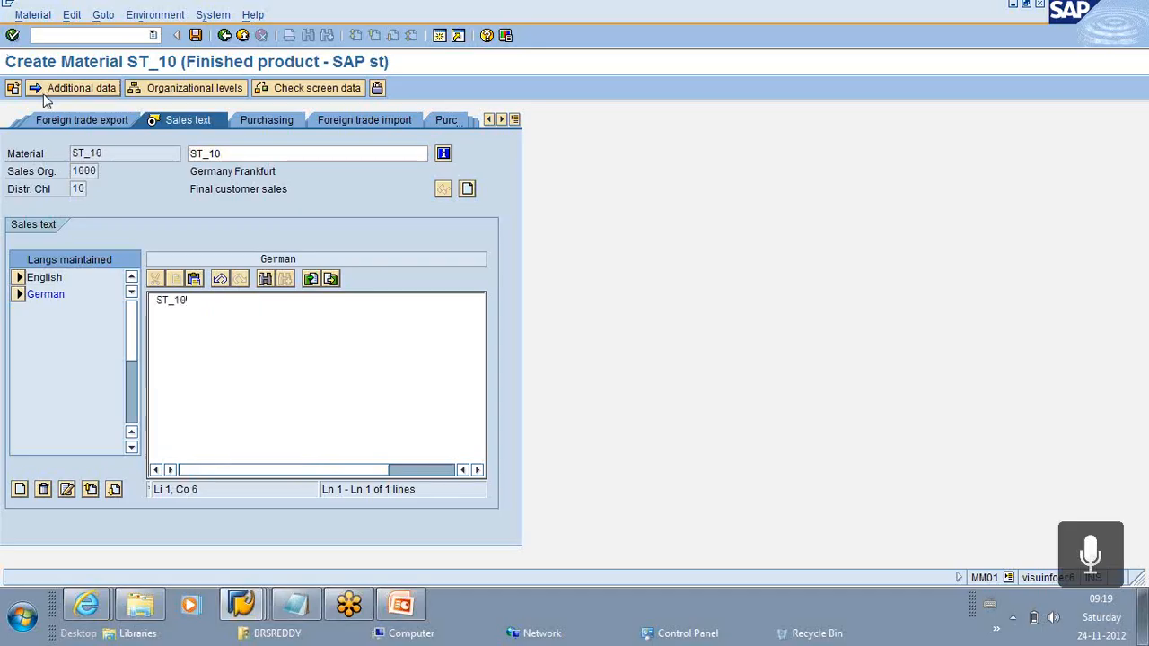
Step: Advance through the purchasing and MRP views to MRP 4, and return to MRP 3 to check the strategy group
{"action": "left_click", "coordinate": [12, 35]}
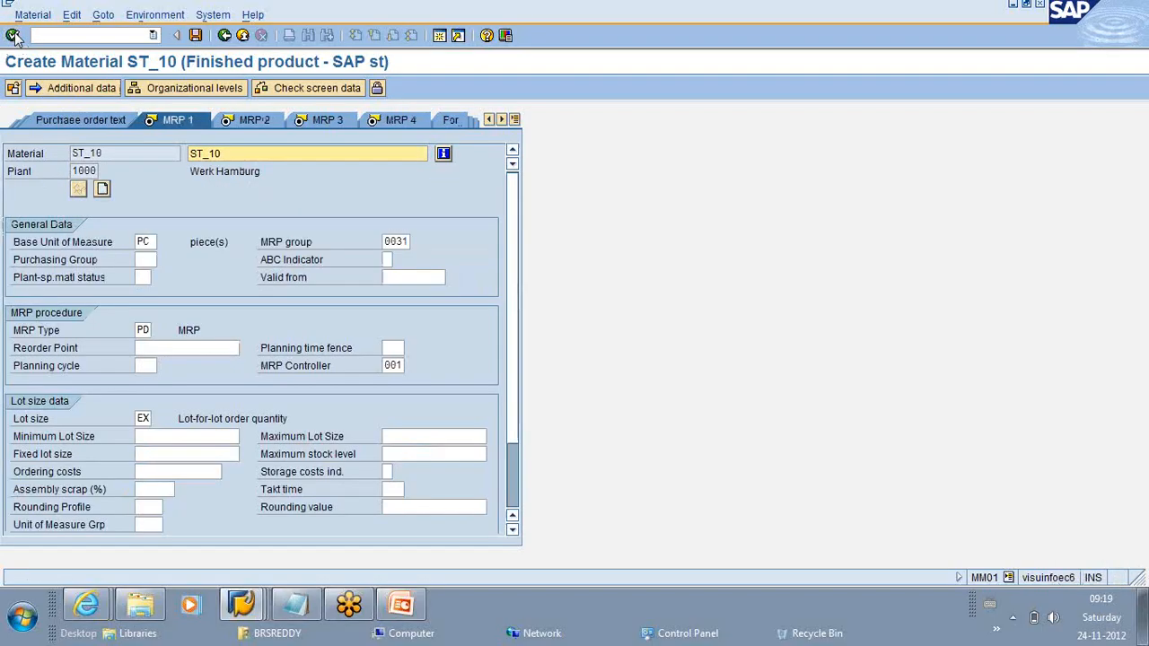
{"action": "left_click", "coordinate": [13, 35]}
{"action": "left_click", "coordinate": [13, 35]}
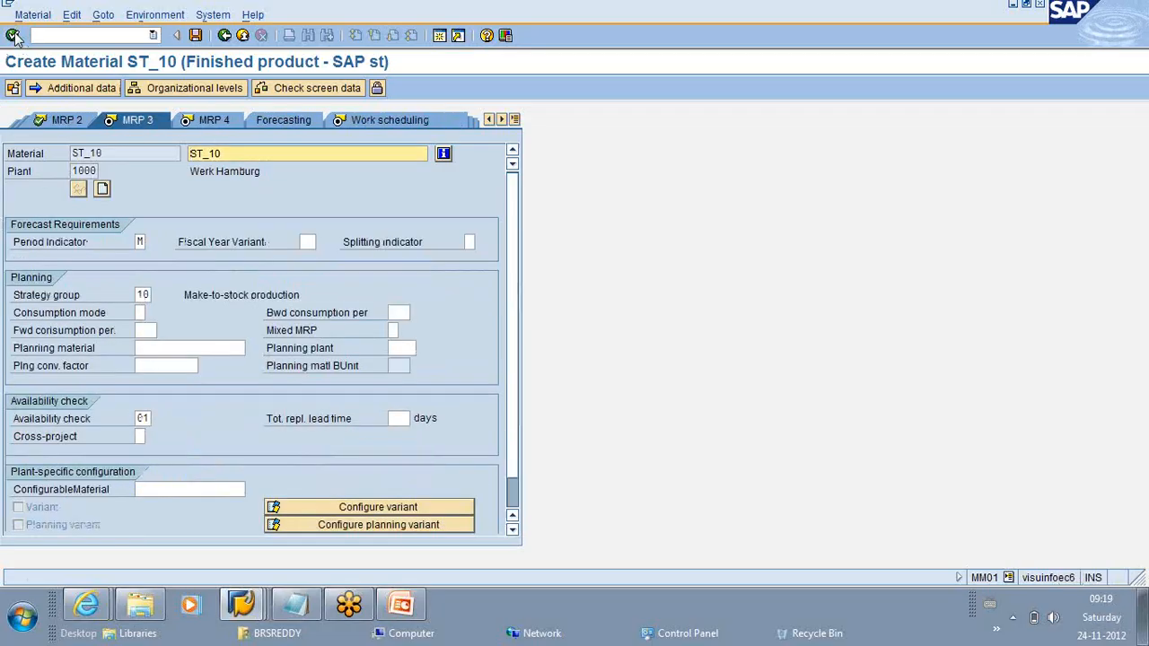
{"action": "left_click", "coordinate": [13, 35]}
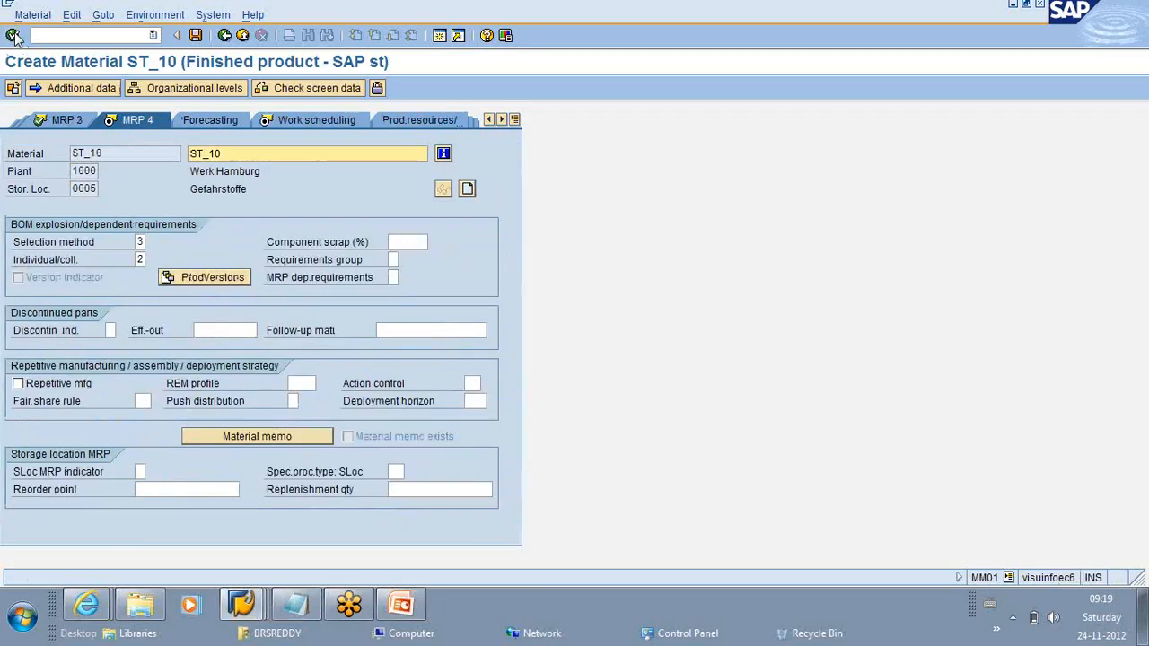
{"action": "left_click", "coordinate": [75, 122]}
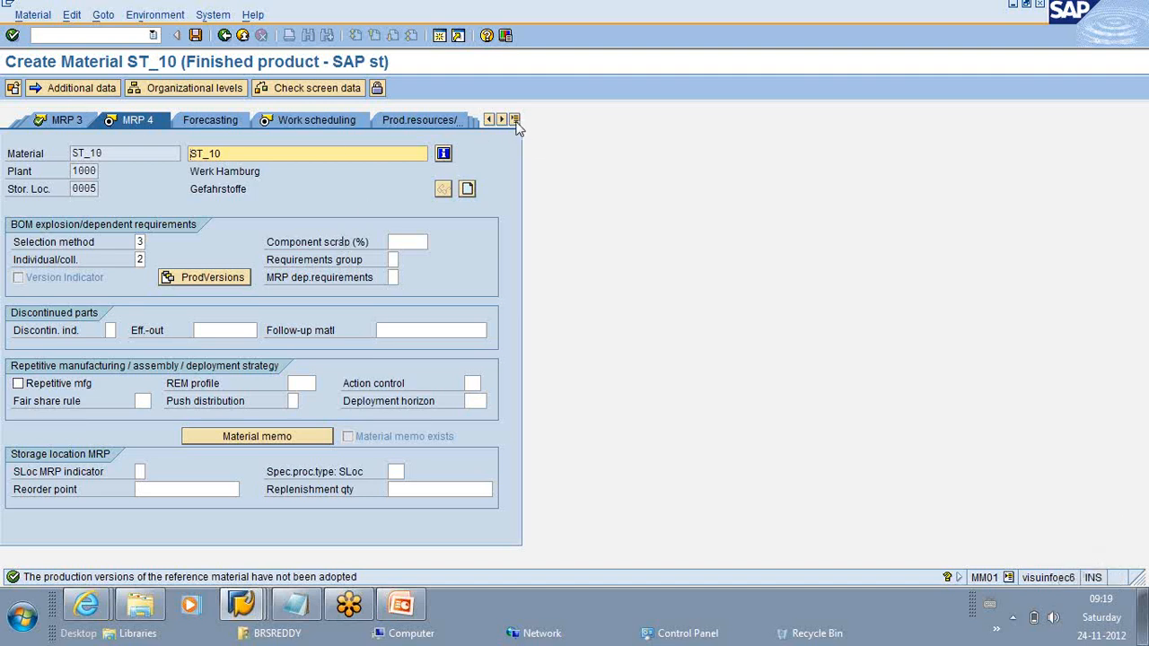
{"action": "key", "text": "Return"}
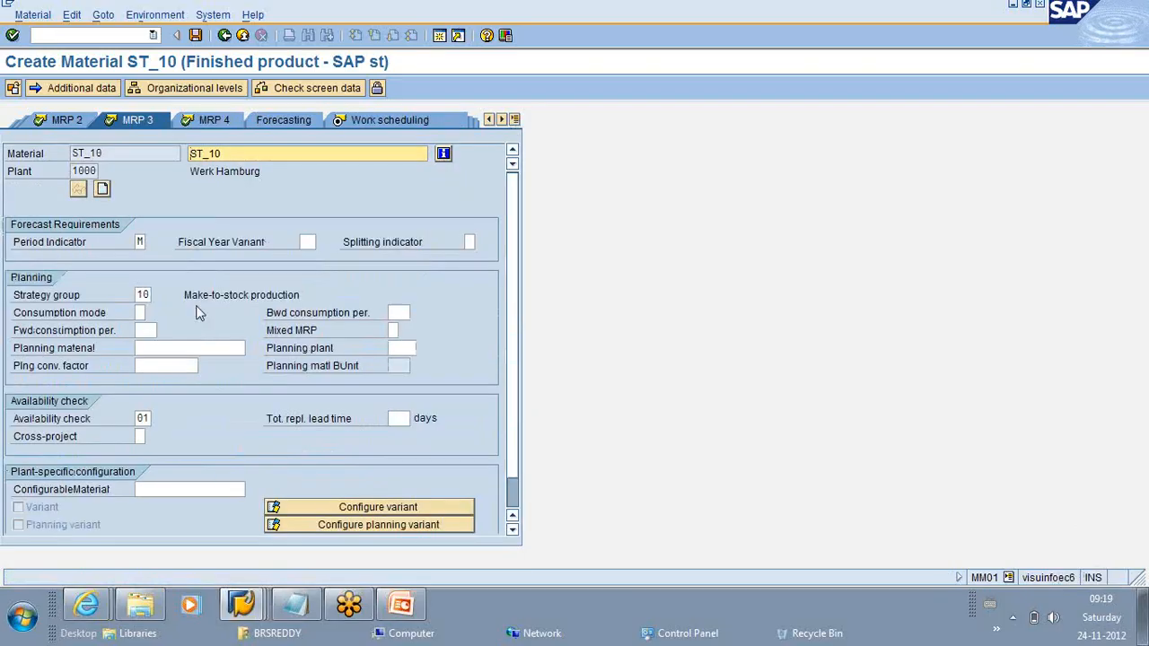
{"action": "left_click", "coordinate": [149, 294]}
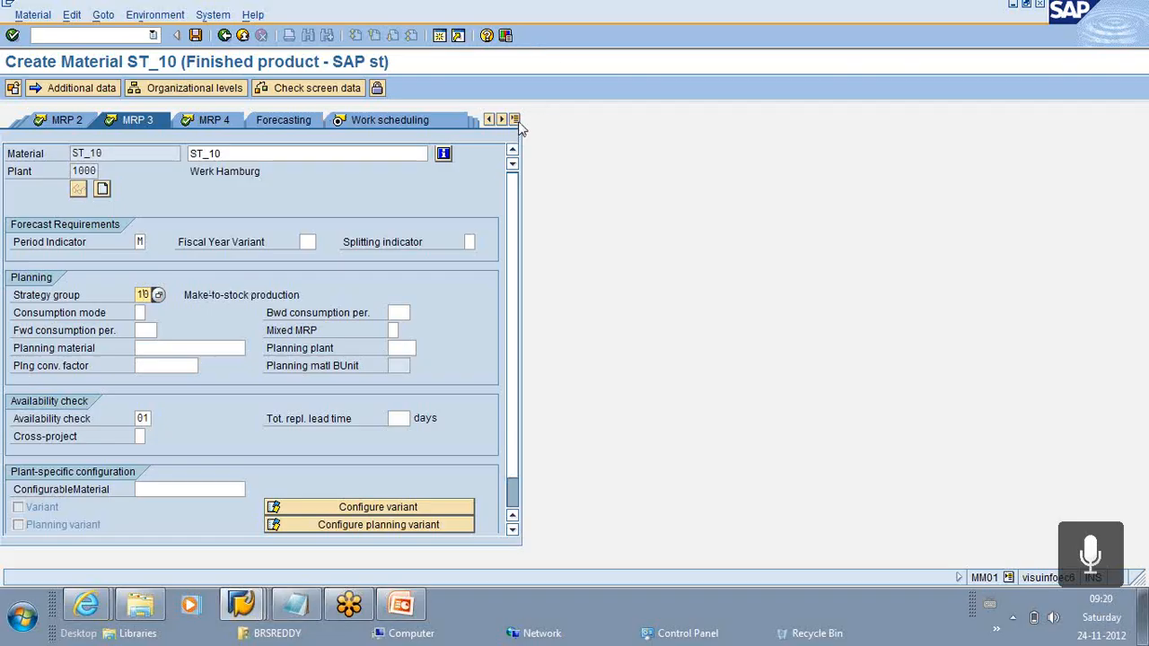
Step: Advance through the remaining MRP, work scheduling, accounting and costing views and save material ST_10
{"action": "key", "text": "Return"}
{"action": "key", "text": "Return"}
{"action": "key", "text": "Return"}
{"action": "key", "text": "Return"}
{"action": "key", "text": "Return"}
{"action": "key", "text": "Return"}
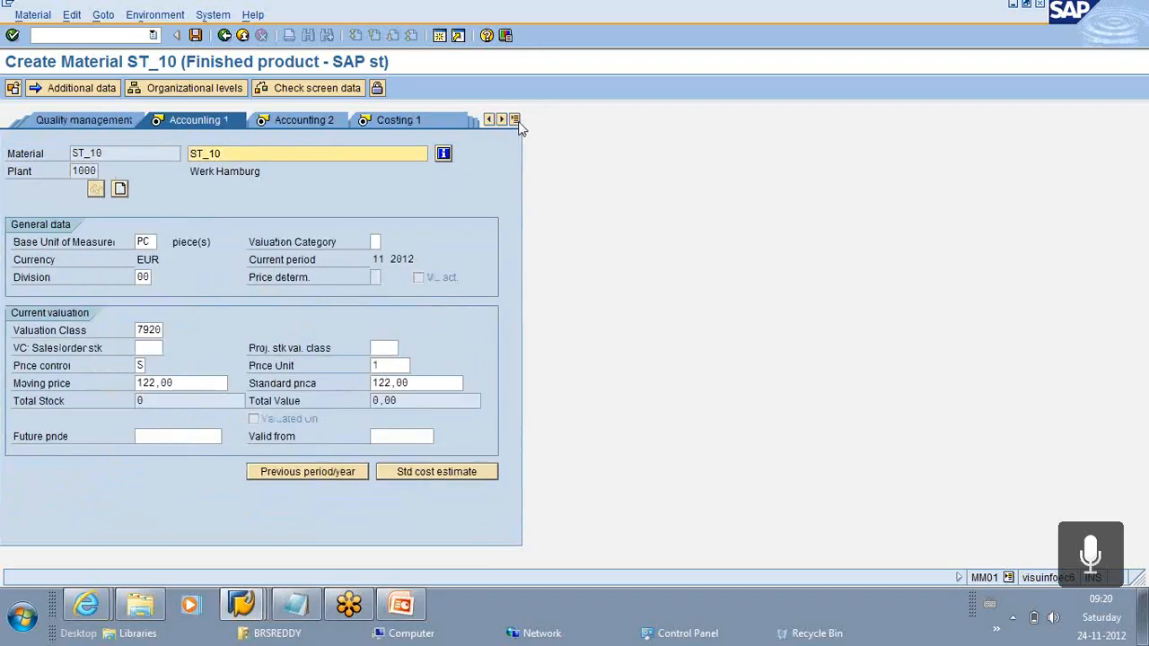
{"action": "key", "text": "Return"}
{"action": "key", "text": "Return"}
{"action": "key", "text": "Return"}
{"action": "key", "text": "Return"}
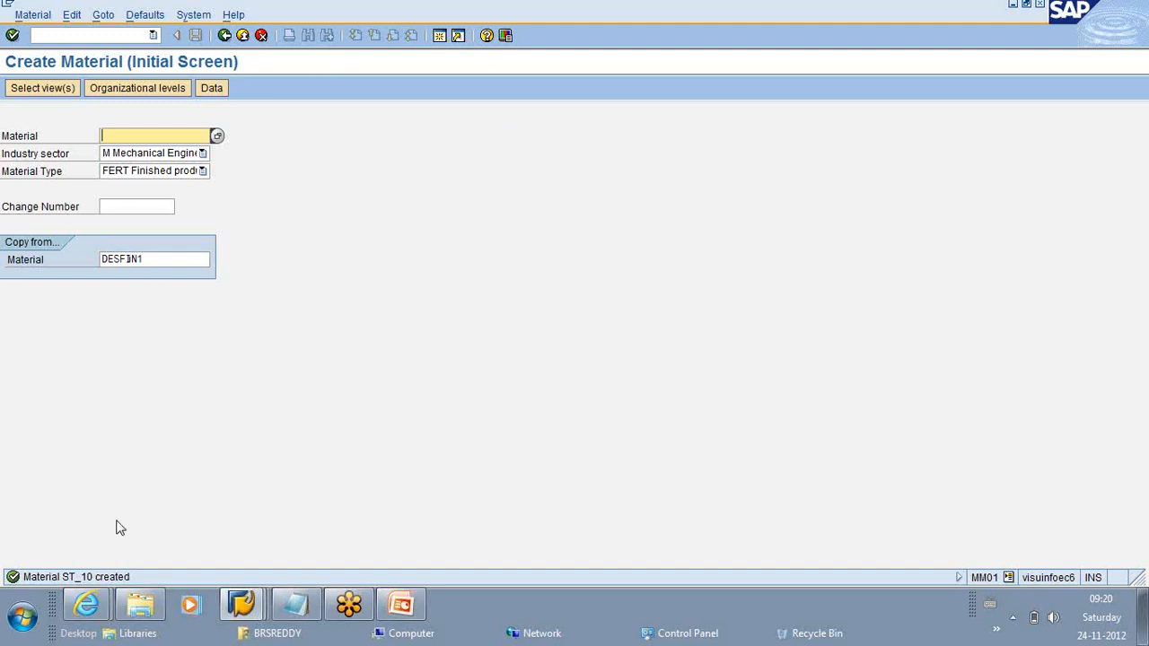
Step: Copy the material creation message from its details and paste it into the Notepad notes below the strategy 10 and 11 lines
{"action": "double_click", "coordinate": [54, 579]}
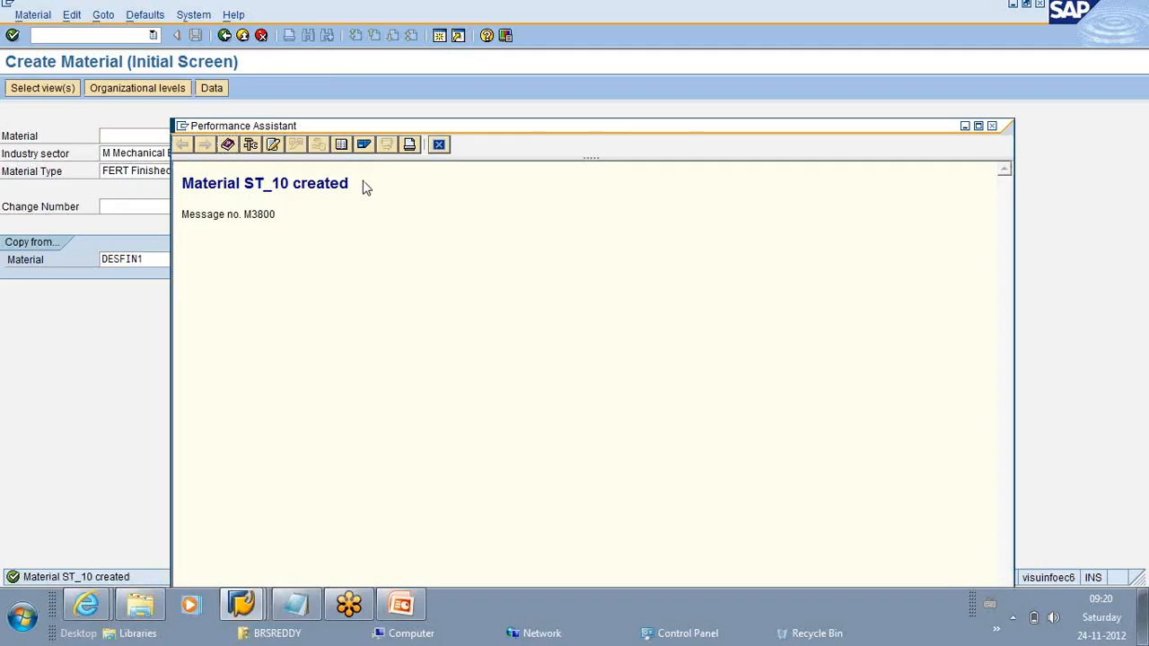
{"action": "left_click_drag", "start_coordinate": [350, 183], "coordinate": [187, 183]}
{"action": "key", "text": "ctrl+c"}
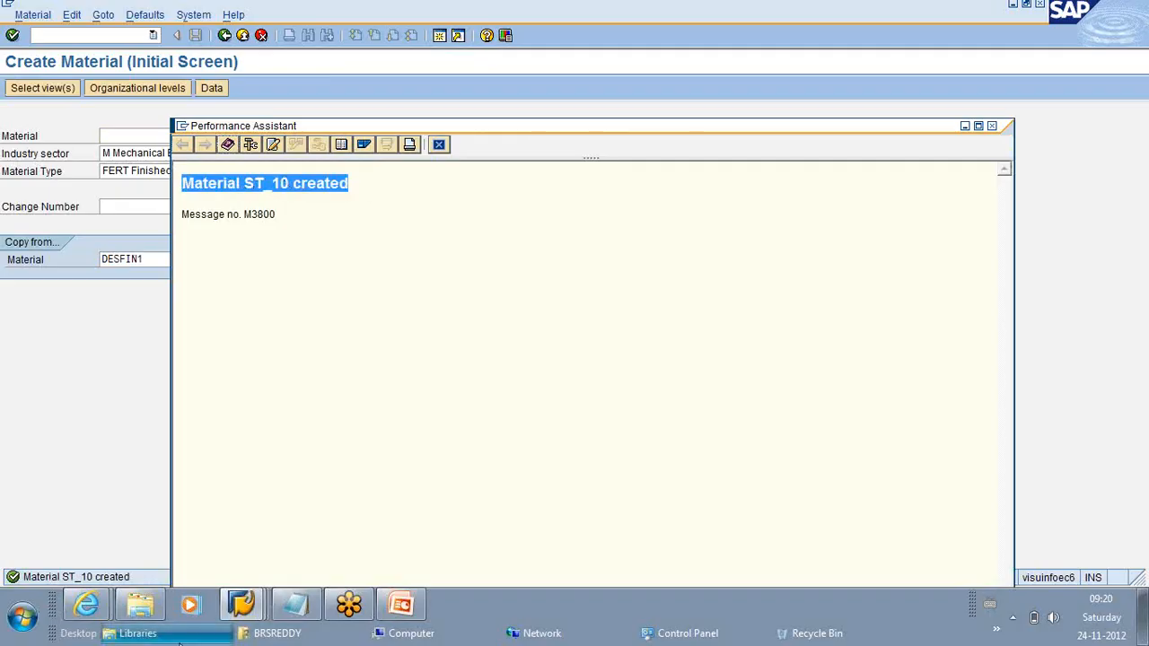
{"action": "left_click", "coordinate": [297, 605]}
{"action": "scroll", "coordinate": [287, 504], "scroll_direction": "down", "scroll_amount": 4}
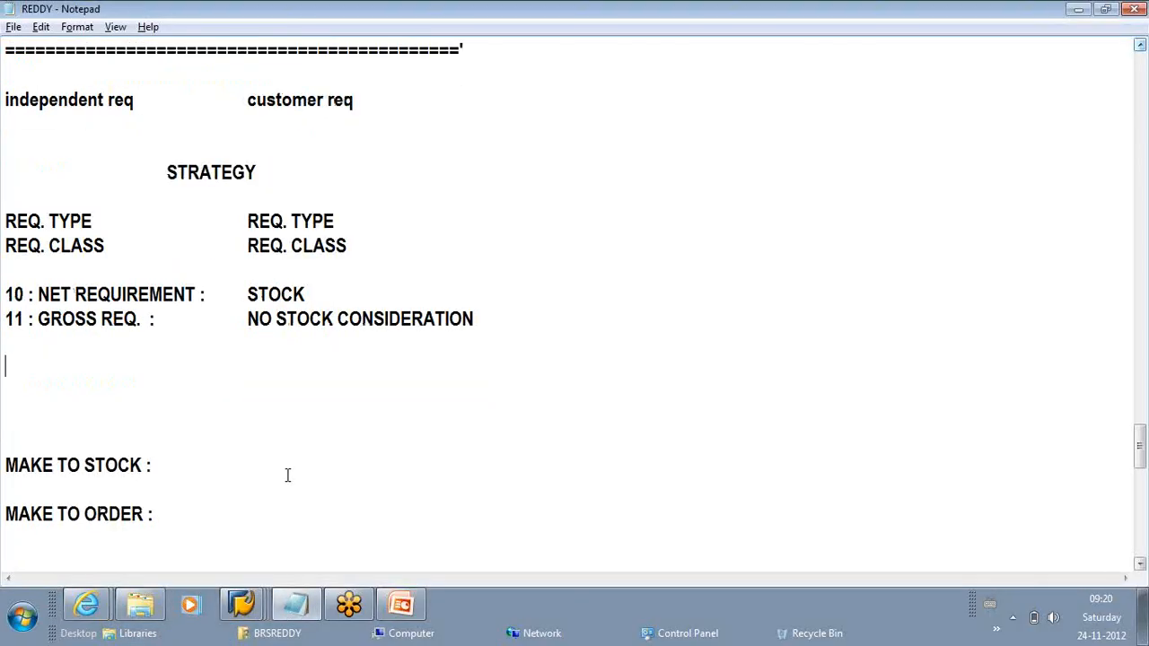
{"action": "key", "text": "ctrl+v"}
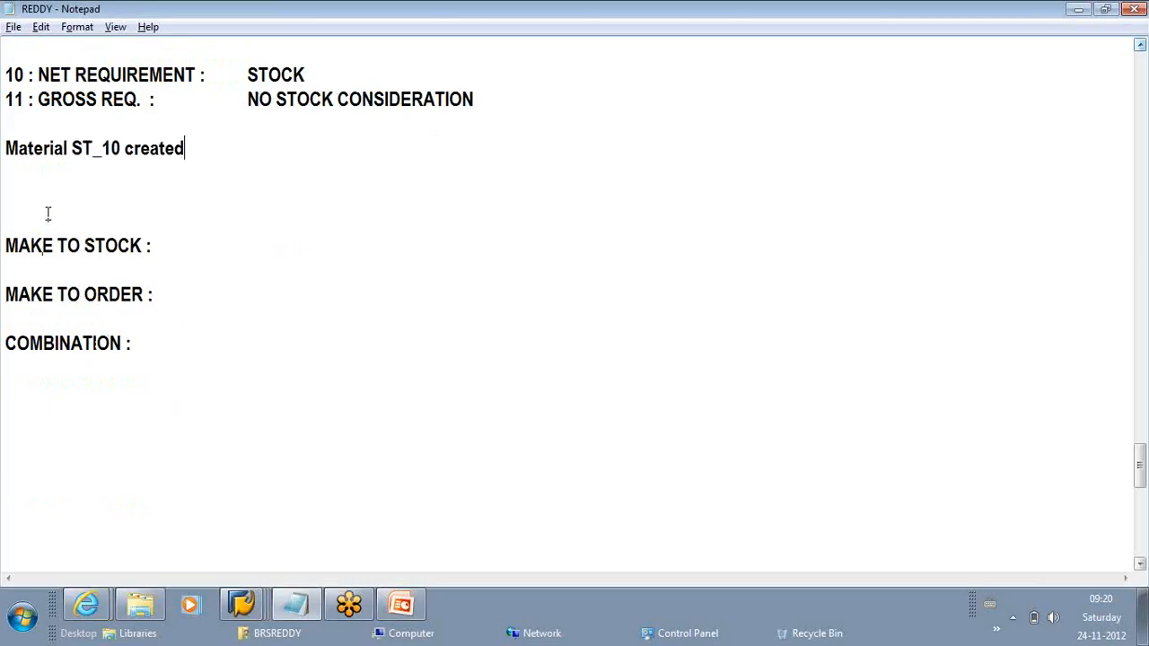
Step: Switch back to SAP, close the message details and enter ST_11 as the new material to create
{"action": "key", "text": "alt+Tab"}
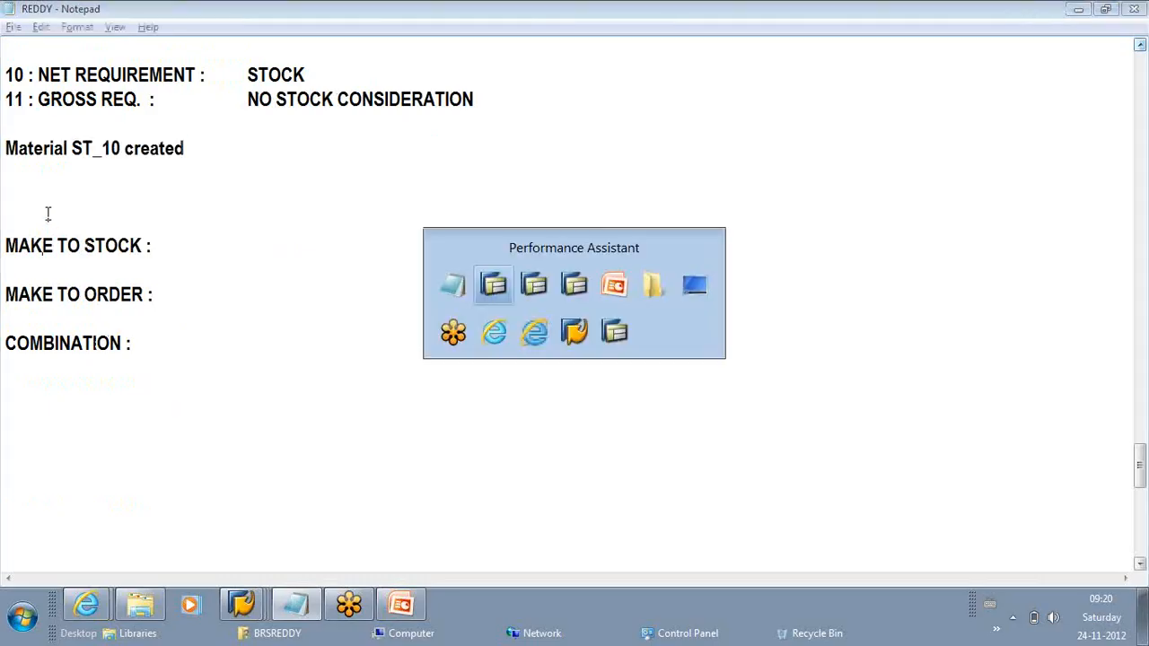
{"action": "left_click", "coordinate": [628, 243]}
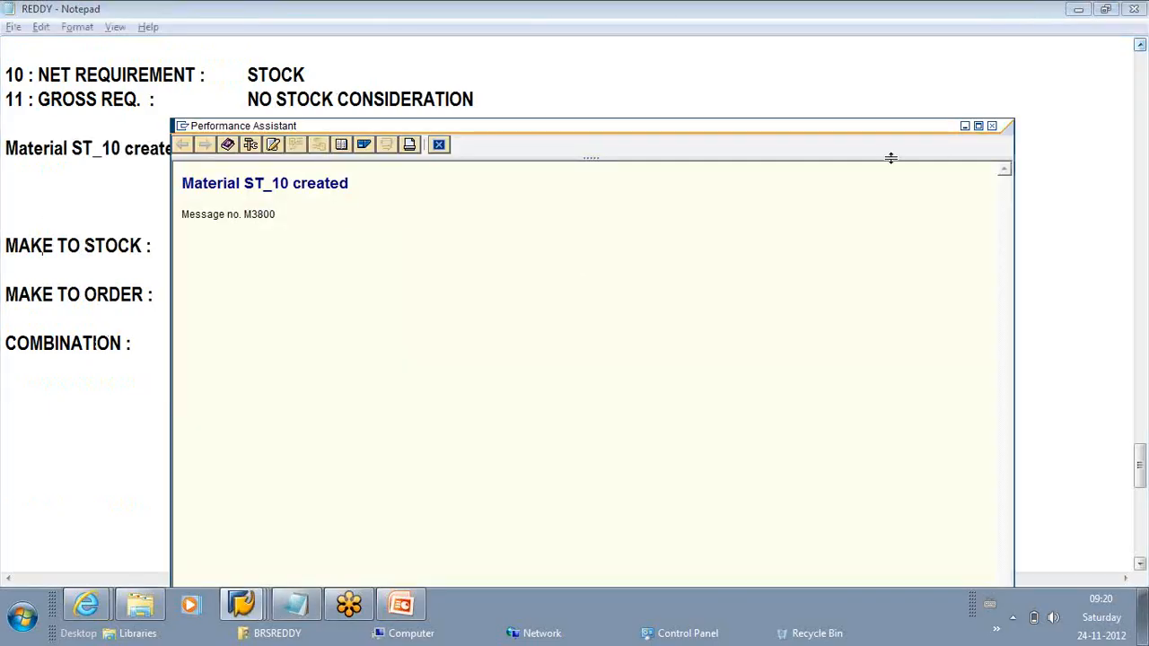
{"action": "left_click", "coordinate": [992, 126]}
{"action": "key", "text": "alt+Tab"}
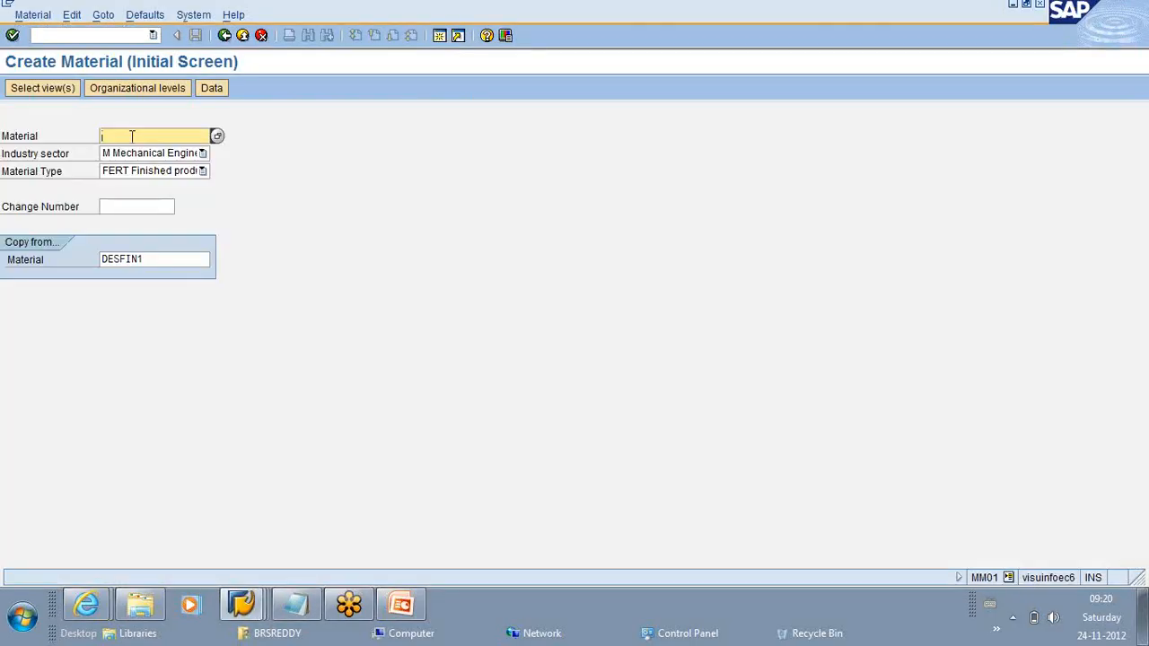
{"action": "left_click", "coordinate": [130, 137]}
{"action": "left_click", "coordinate": [116, 150]}
{"action": "key", "text": "BackSpace"}
{"action": "type", "text": "11"}
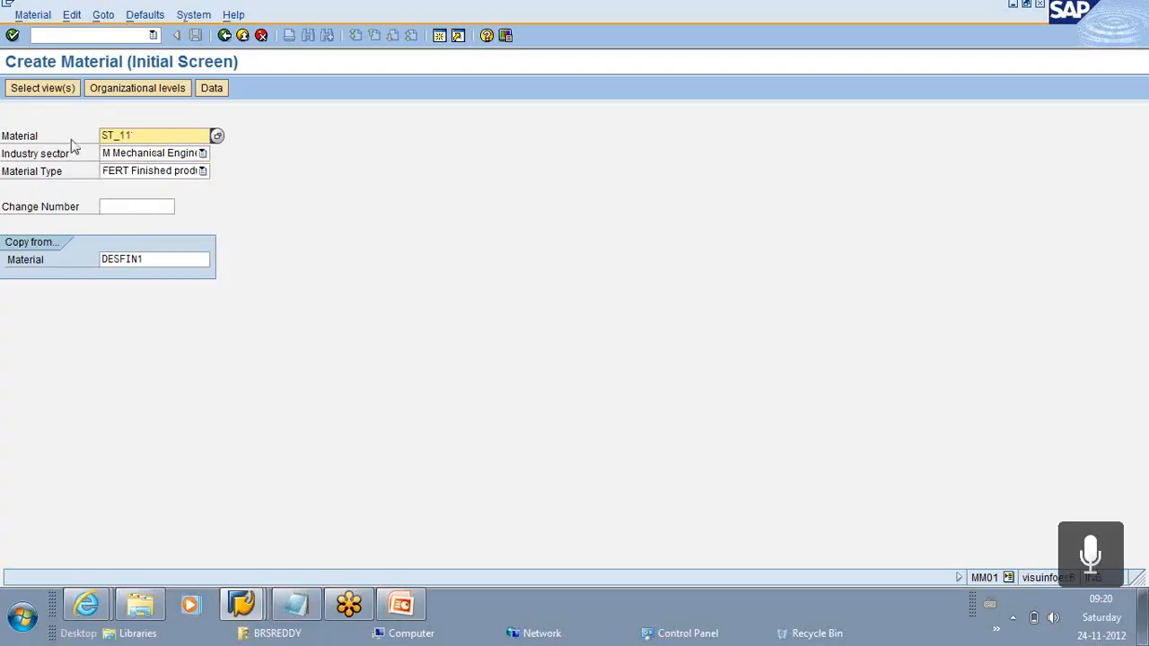
Step: Replace the copy-from reference material with ST_10
{"action": "left_click", "coordinate": [168, 260]}
{"action": "key", "text": "BackSpace"}
{"action": "key", "text": "BackSpace"}
{"action": "key", "text": "BackSpace"}
{"action": "key", "text": "BackSpace"}
{"action": "key", "text": "BackSpace"}
{"action": "key", "text": "BackSpace"}
{"action": "key", "text": "BackSpace"}
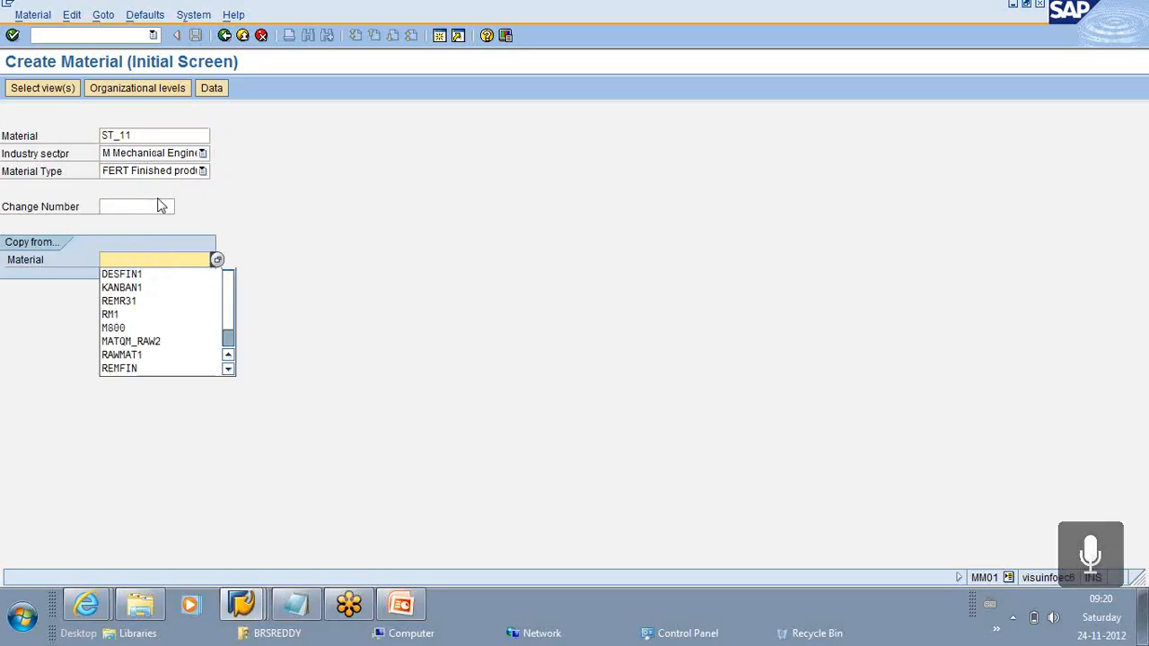
{"action": "left_click", "coordinate": [146, 136]}
{"action": "left_click", "coordinate": [121, 257]}
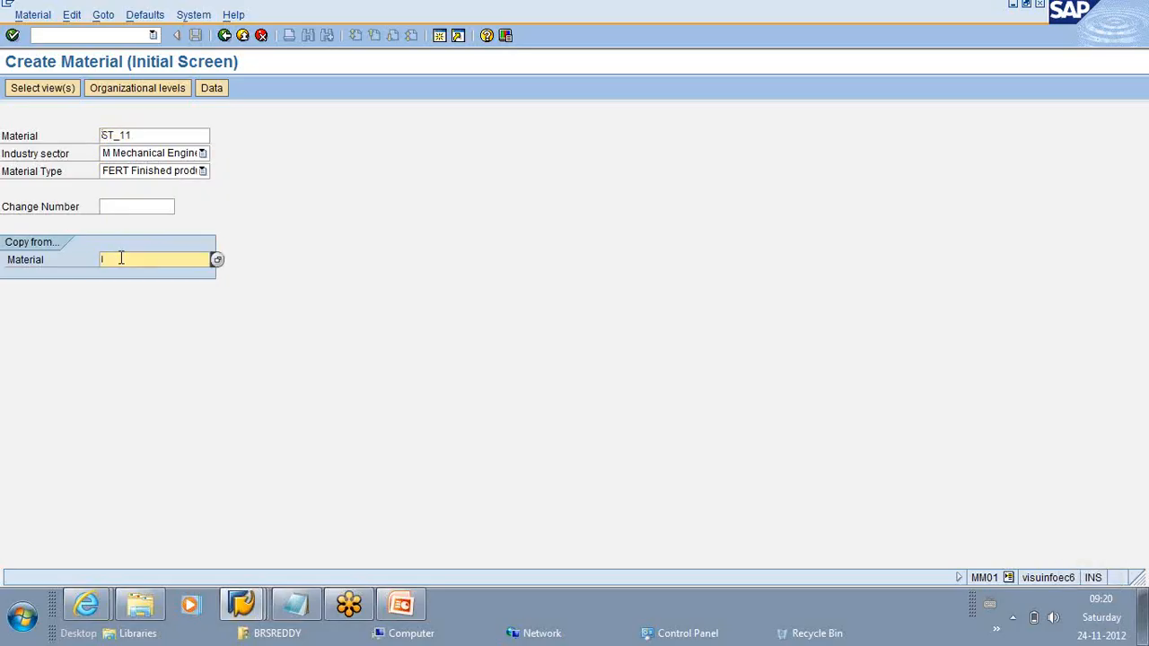
{"action": "type", "text": "ST_11"}
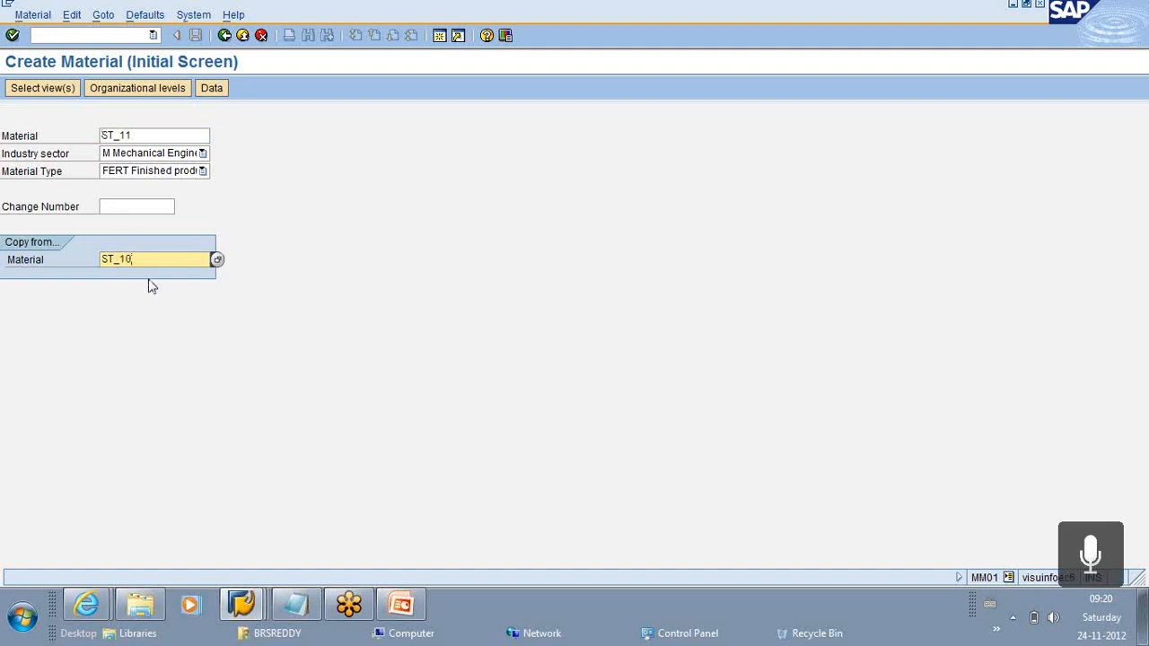
Step: Accept the proposed views and the organizational levels for plant 1000, storage location 0005 and sales organization 1000
{"action": "key", "text": "Return"}
{"action": "key", "text": "Return"}
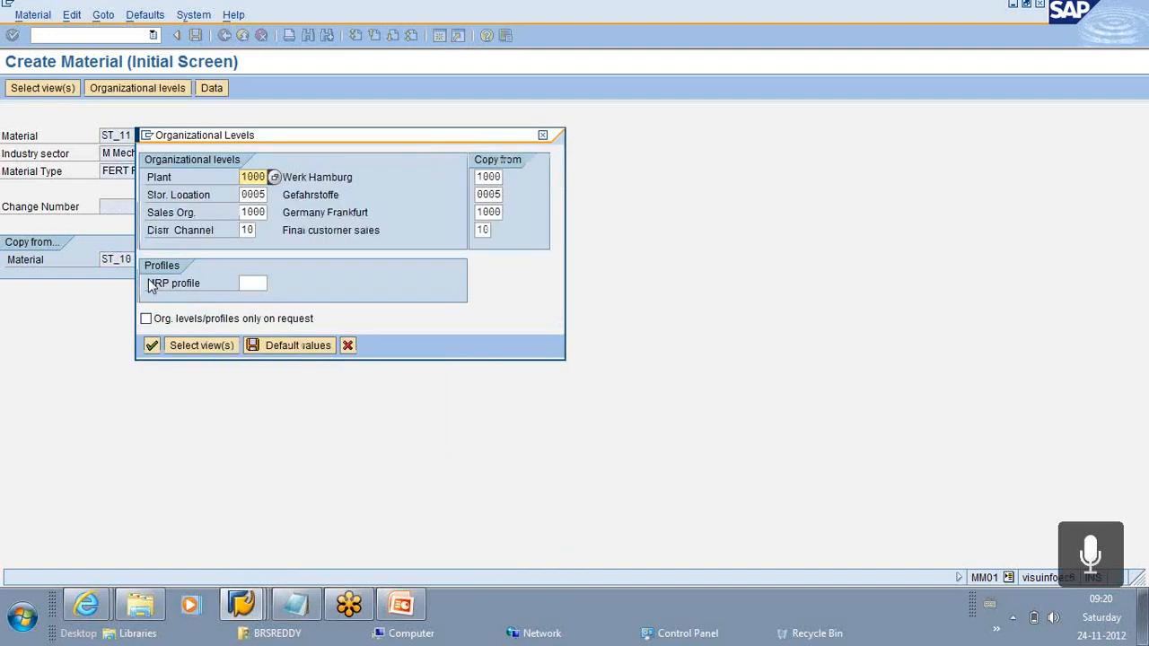
{"action": "key", "text": "Return"}
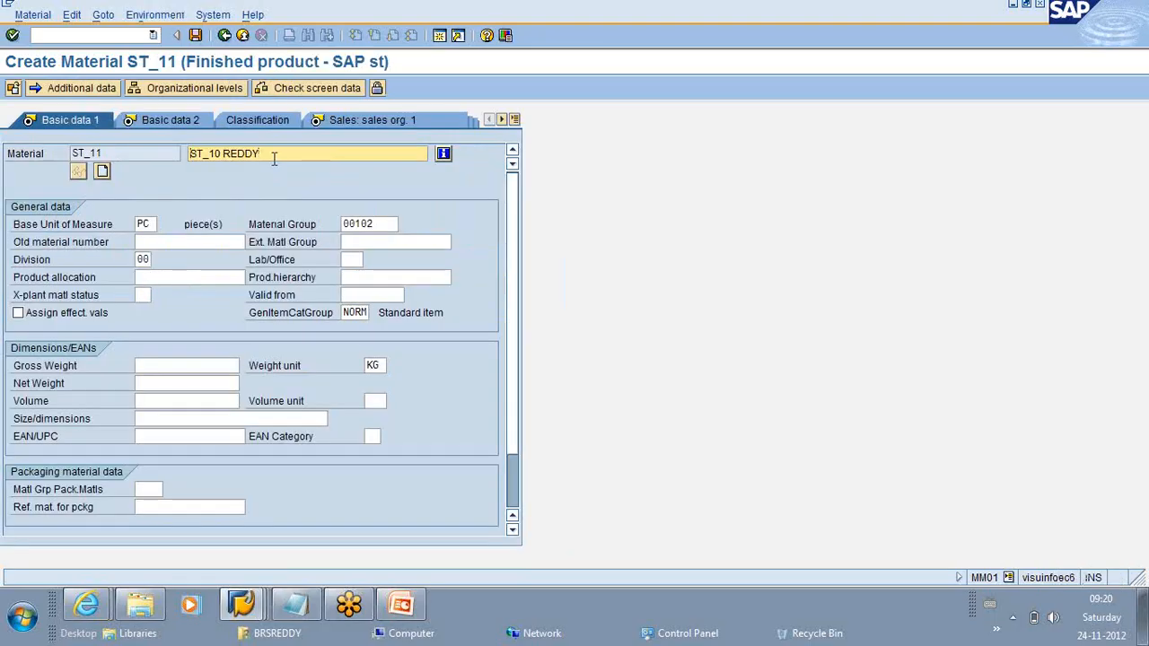
Step: Change both the basic data description and the German description to ST_11, and return to the main data
{"action": "key", "text": "BackSpace"}
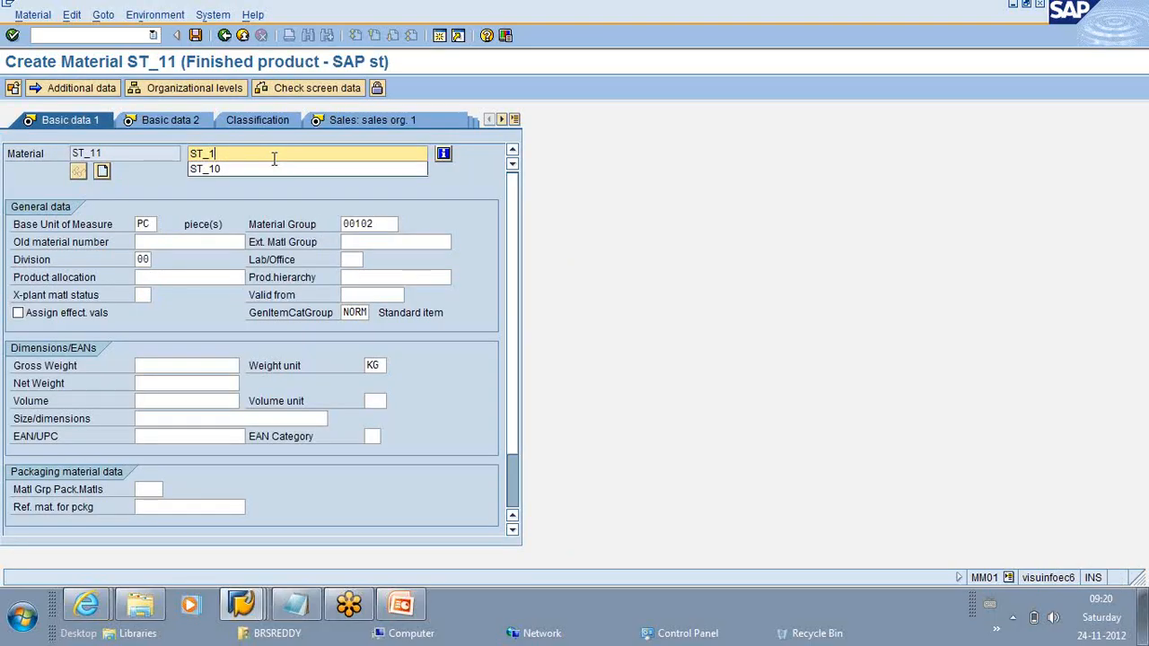
{"action": "type", "text": "1"}
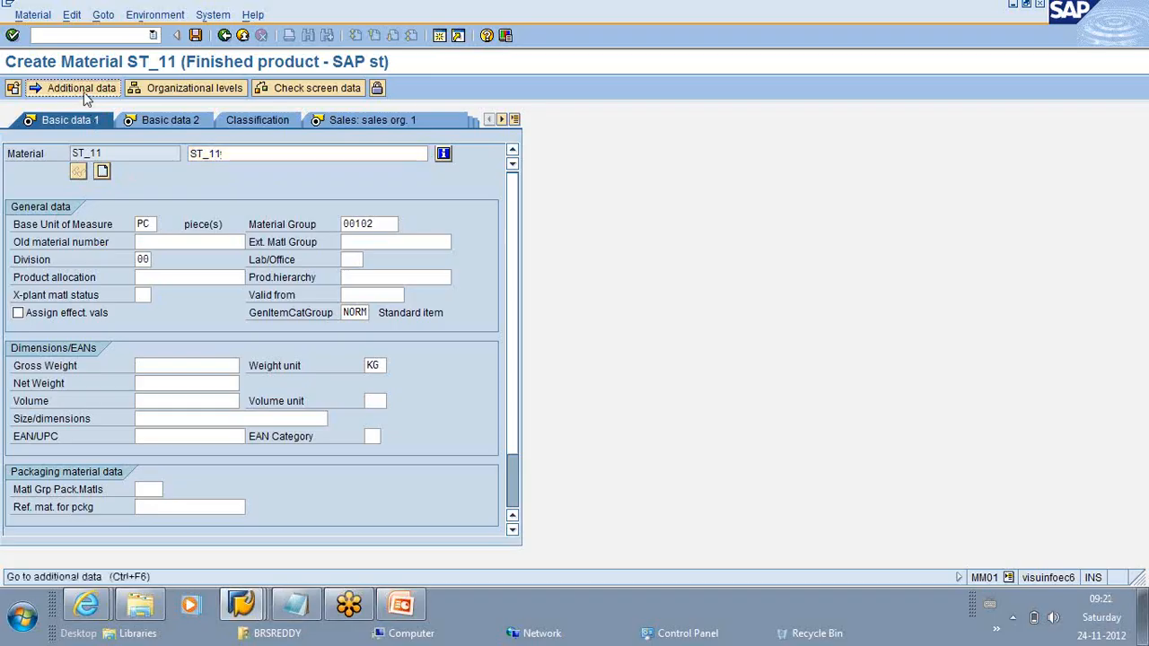
{"action": "left_click", "coordinate": [80, 87]}
{"action": "left_click", "coordinate": [117, 225]}
{"action": "type", "text": "11"}
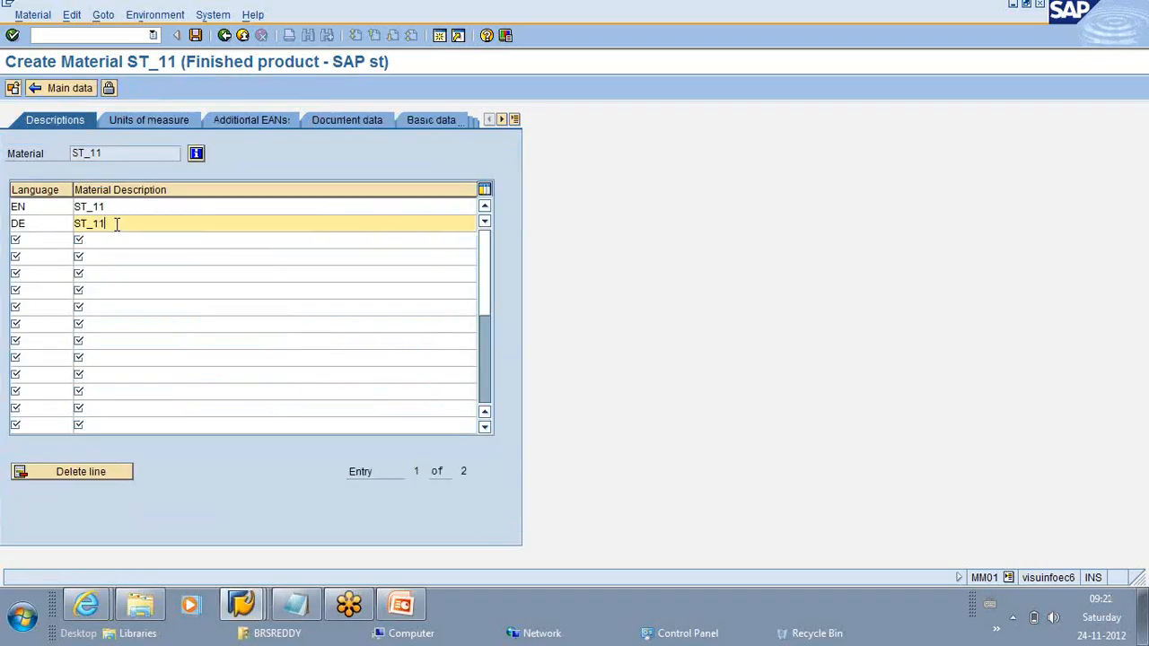
{"action": "left_click", "coordinate": [36, 87]}
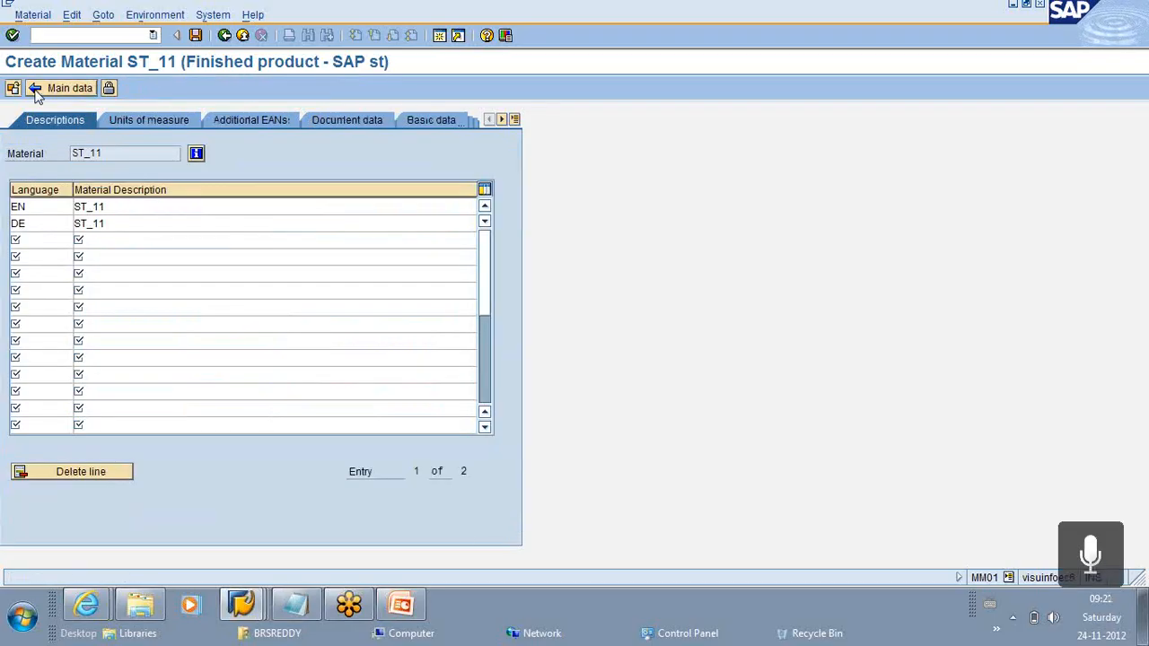
Step: Advance through the basic and sales views to the sales text and change the English and German texts to ST_11
{"action": "key", "text": "Return"}
{"action": "key", "text": "Return"}
{"action": "key", "text": "Return"}
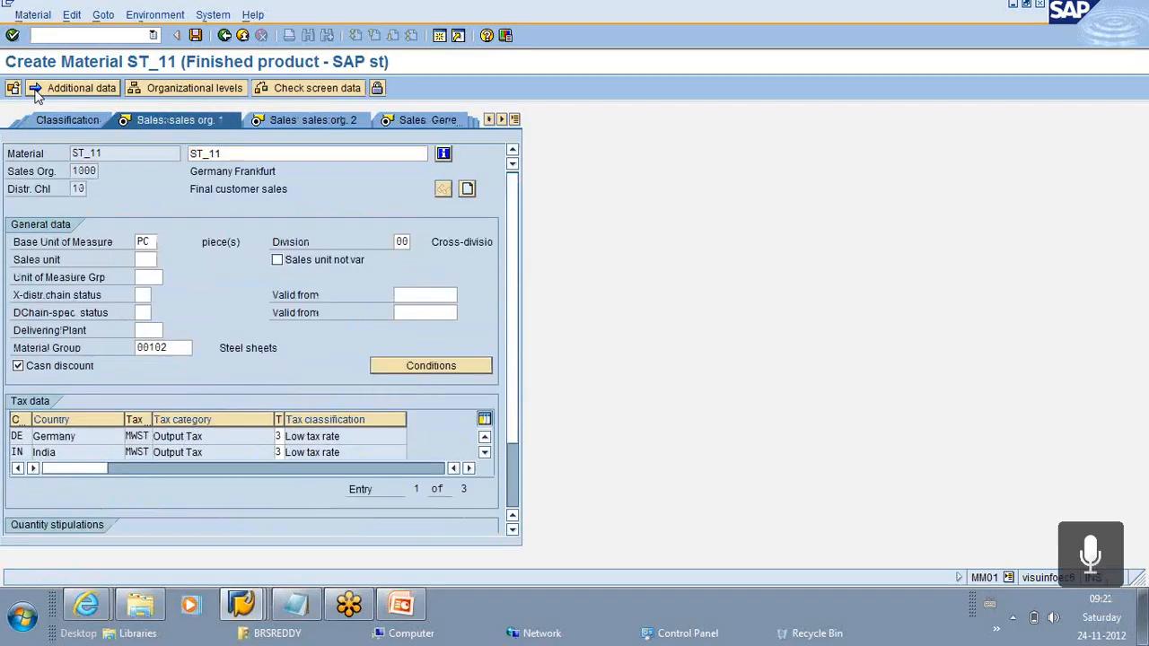
{"action": "key", "text": "Return"}
{"action": "key", "text": "Return"}
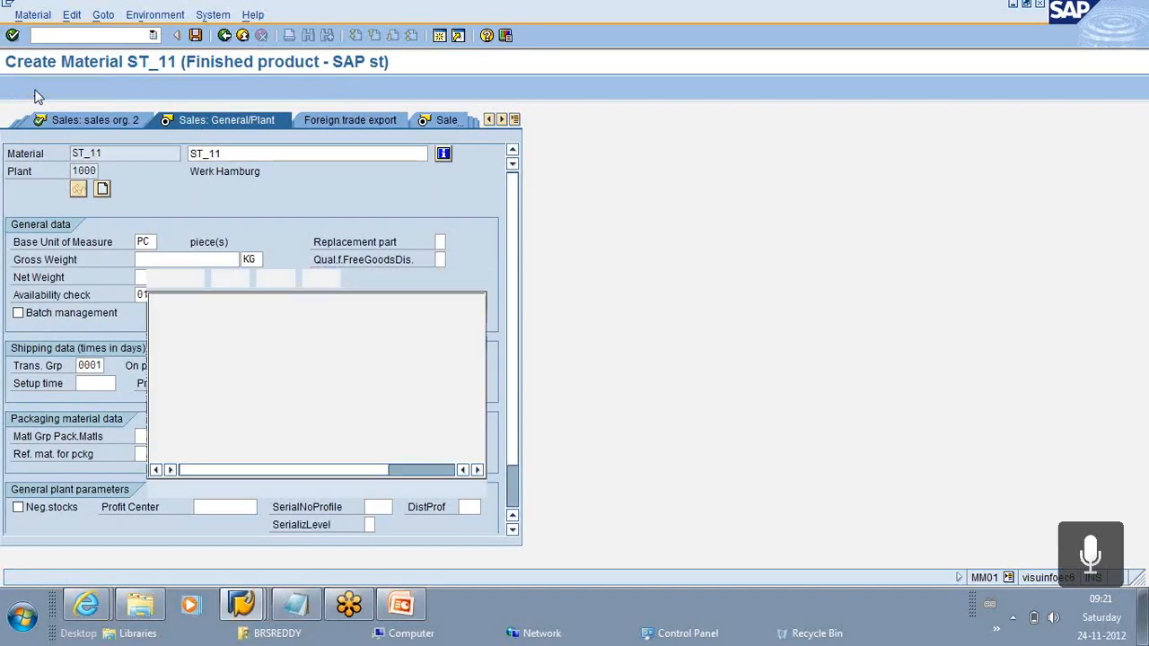
{"action": "key", "text": "BackSpace"}
{"action": "type", "text": "11"}
{"action": "left_click", "coordinate": [20, 296]}
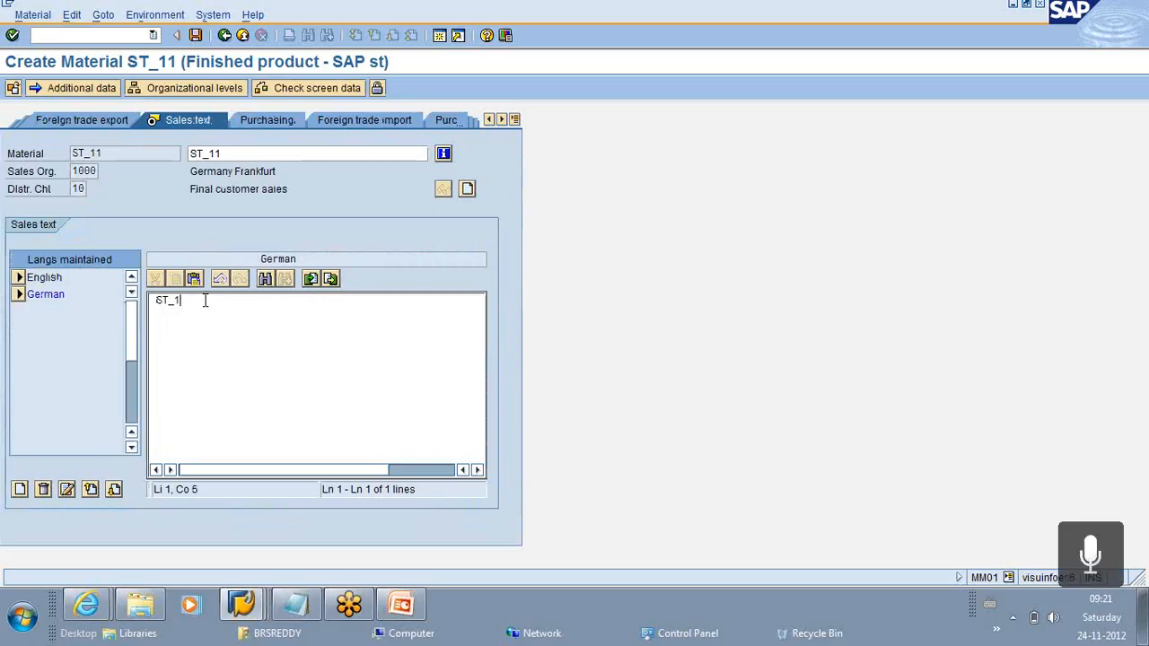
Step: Finish the German sales text for ST_11, advance through the views to MRP 3 and set the strategy group to 11
{"action": "left_click", "coordinate": [12, 35]}
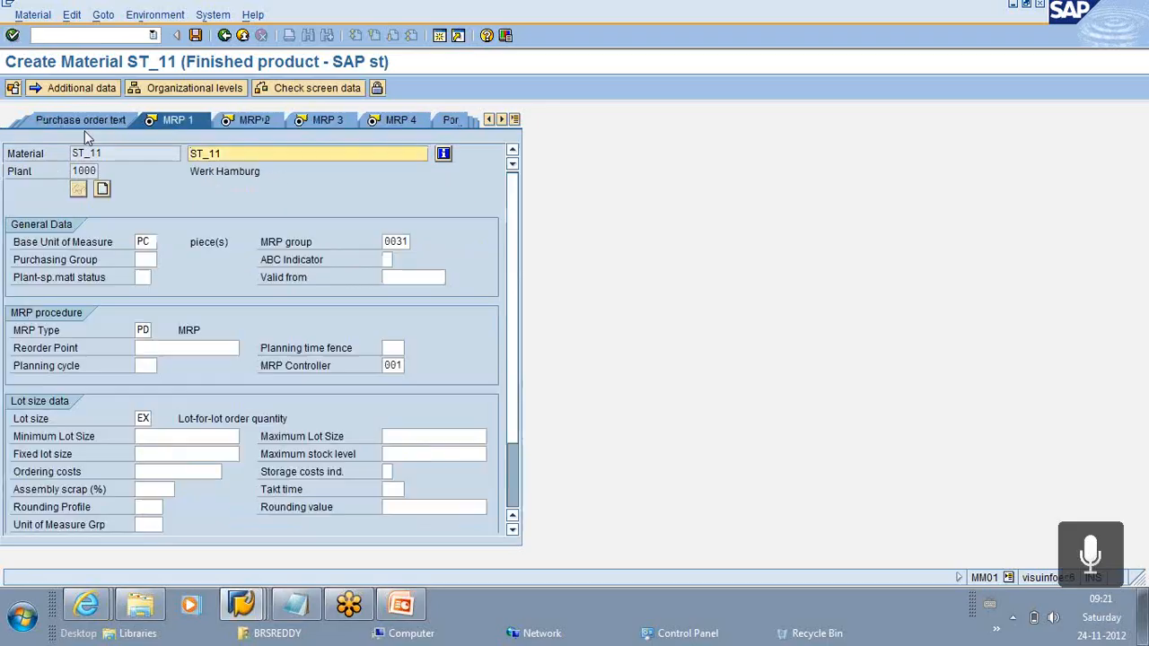
{"action": "key", "text": "Return"}
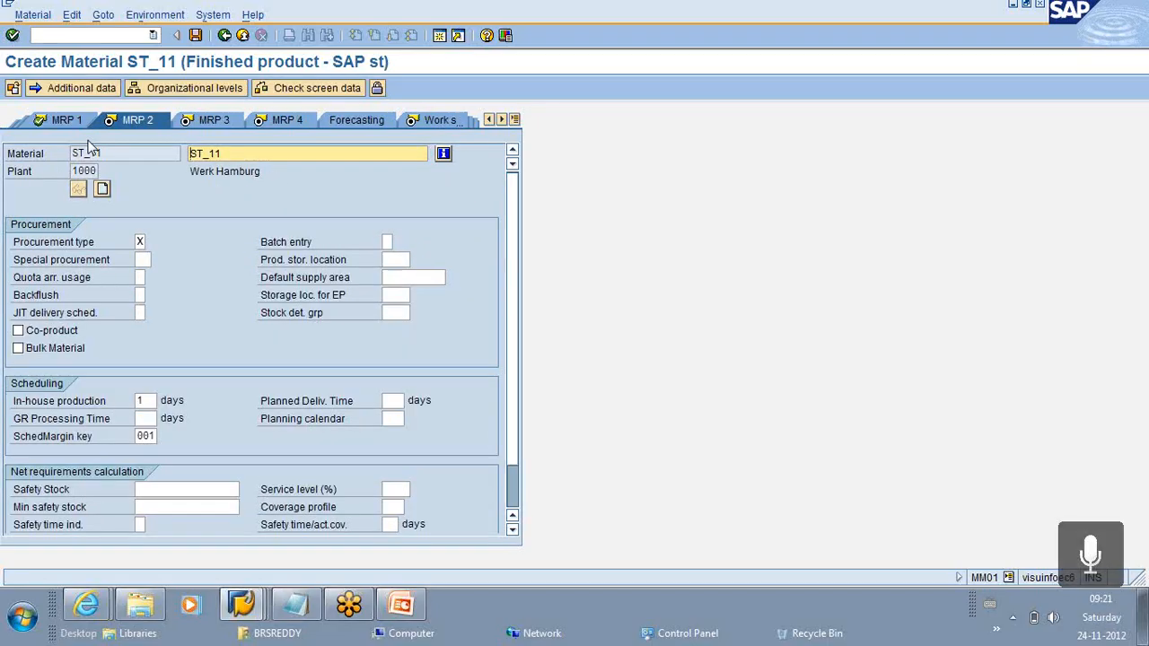
{"action": "key", "text": "Return"}
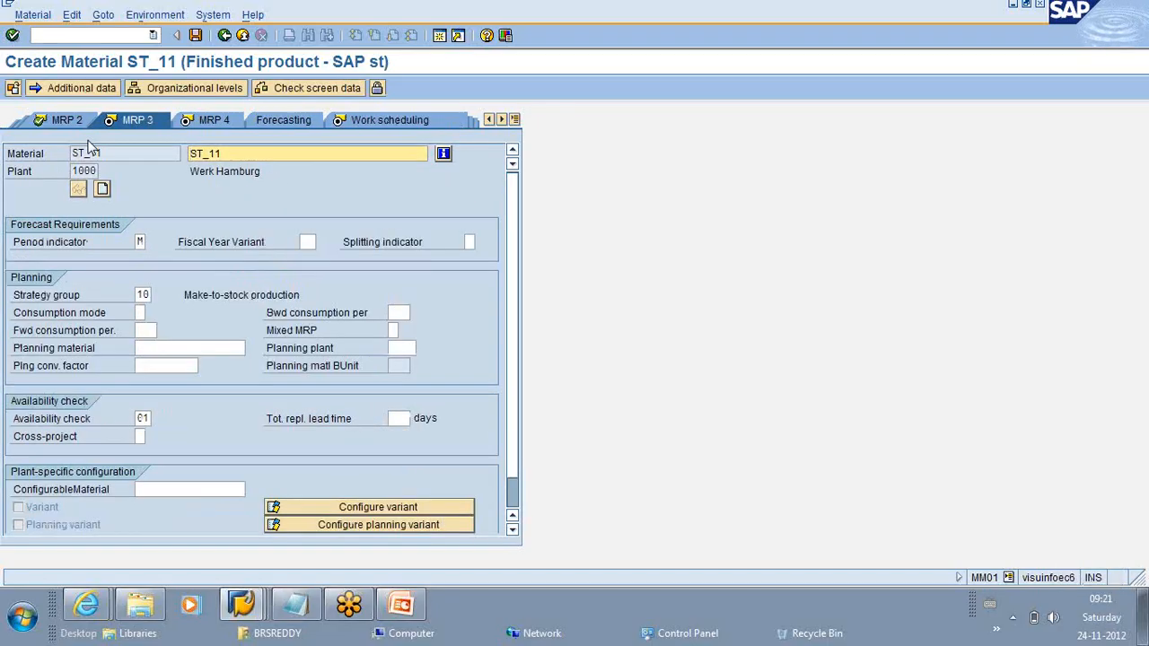
{"action": "left_click", "coordinate": [153, 297]}
{"action": "left_click", "coordinate": [158, 297]}
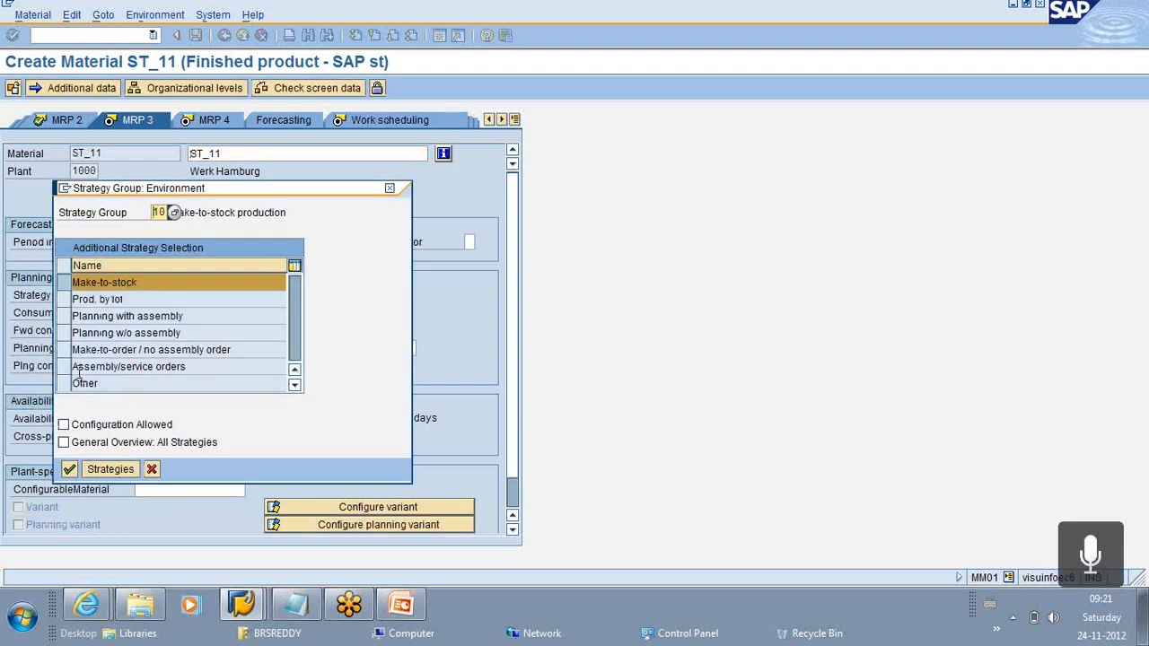
{"action": "double_click", "coordinate": [216, 271]}
{"action": "double_click", "coordinate": [231, 303]}
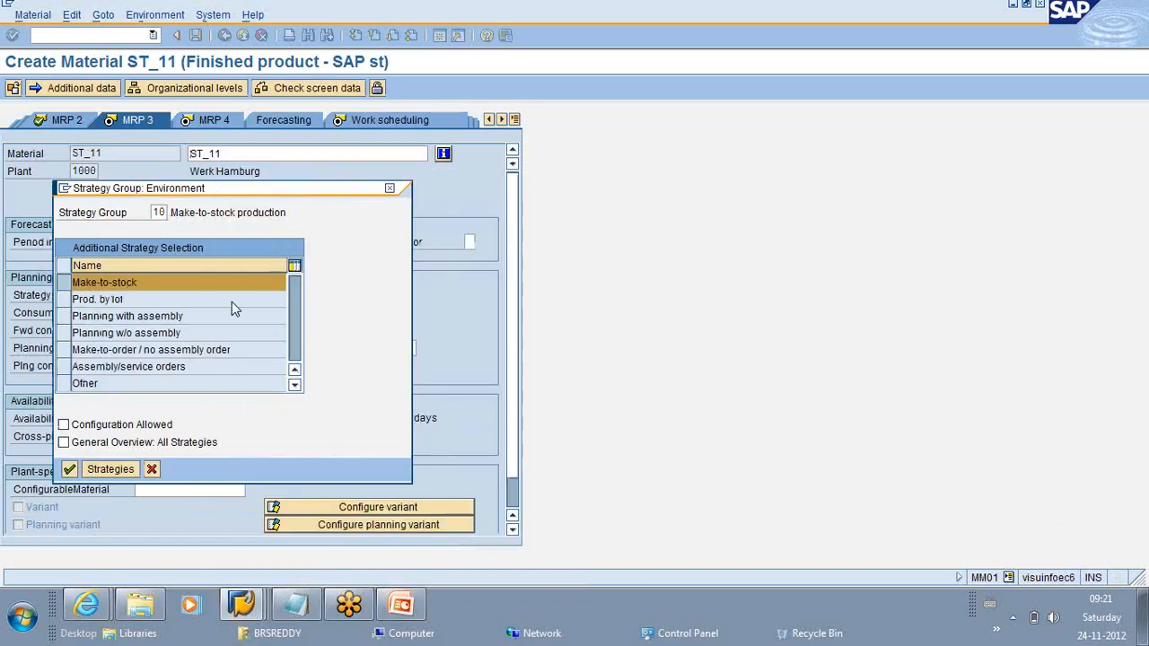
{"action": "left_click", "coordinate": [69, 469]}
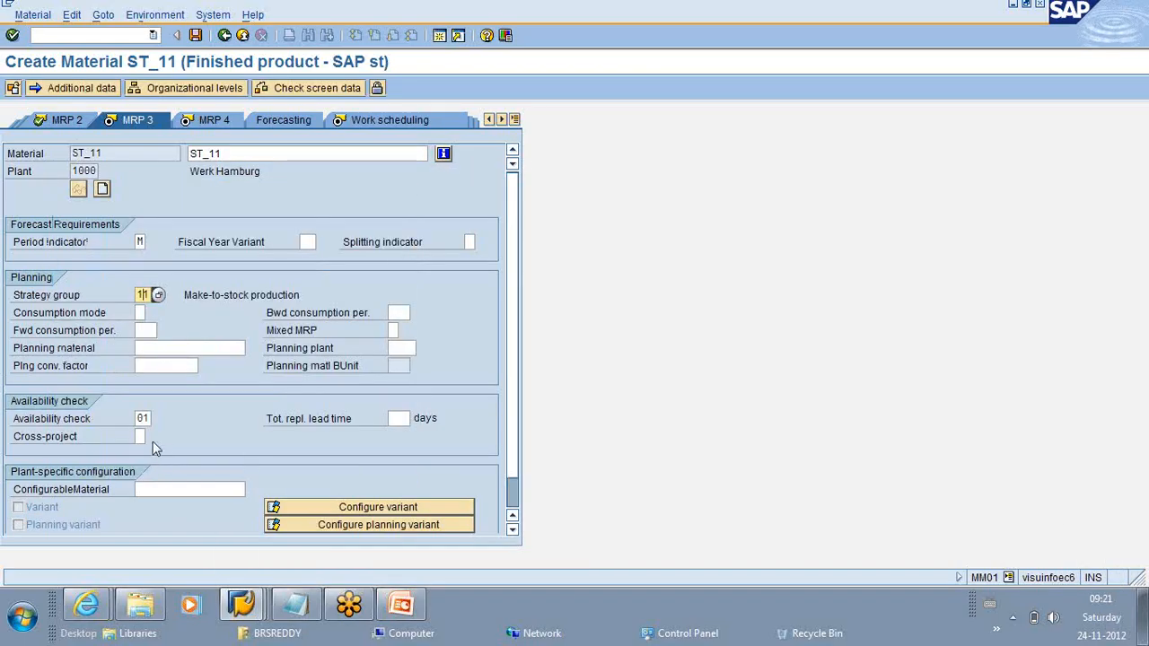
Step: Advance through the remaining views up to Costing 2 and save the new material ST_11
{"action": "key", "text": "Return"}
{"action": "key", "text": "Return"}
{"action": "key", "text": "Return"}
{"action": "key", "text": "Return"}
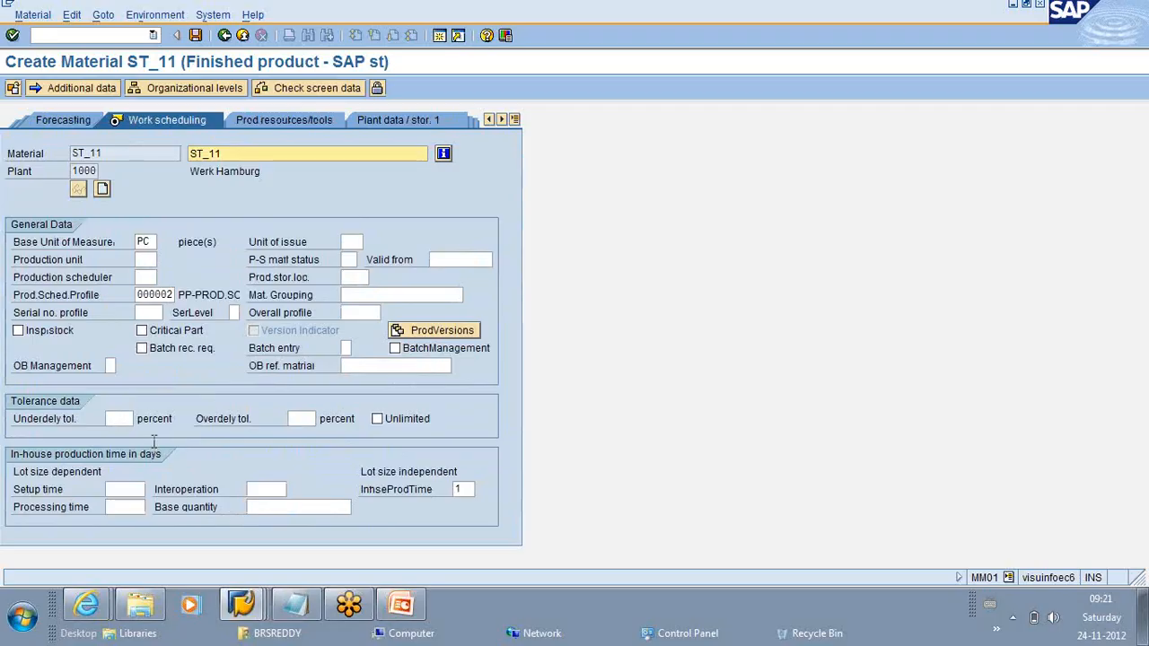
{"action": "key", "text": "Return"}
{"action": "key", "text": "Return"}
{"action": "key", "text": "Return"}
{"action": "key", "text": "Return"}
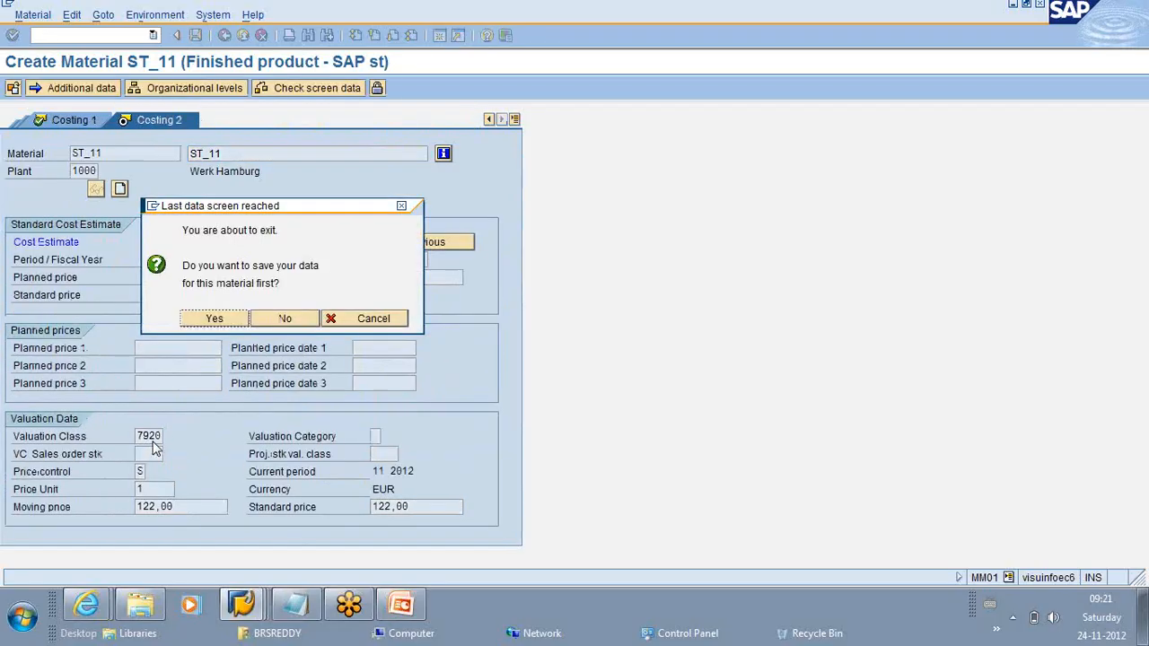
{"action": "key", "text": "Return"}
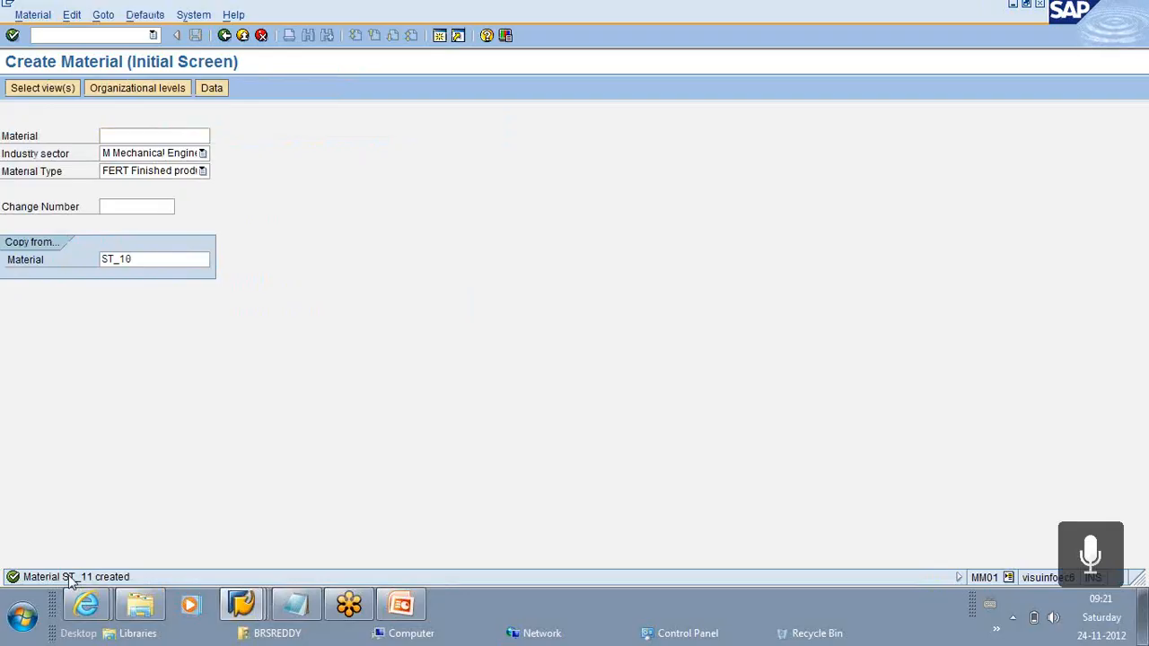
Step: Copy the creation message for material ST_11 into the REDDY Notepad file, below the ST_10 line
{"action": "double_click", "coordinate": [70, 577]}
{"action": "triple_click", "coordinate": [220, 191]}
{"action": "key", "text": "ctrl+c"}
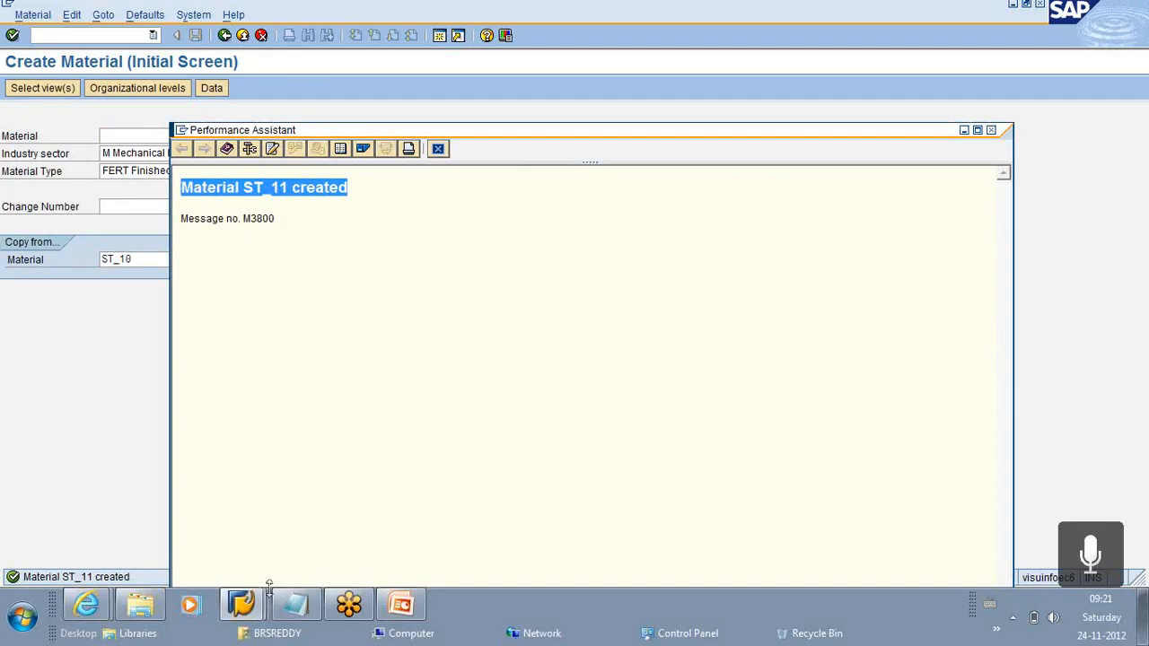
{"action": "left_click", "coordinate": [292, 614]}
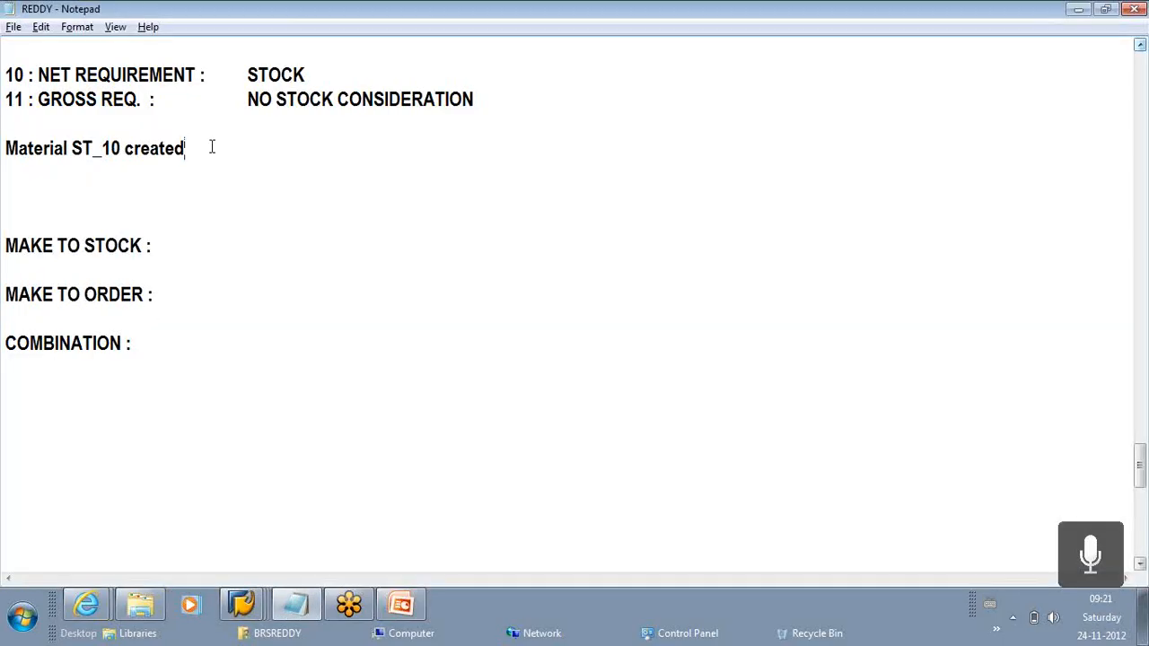
{"action": "key", "text": "Return"}
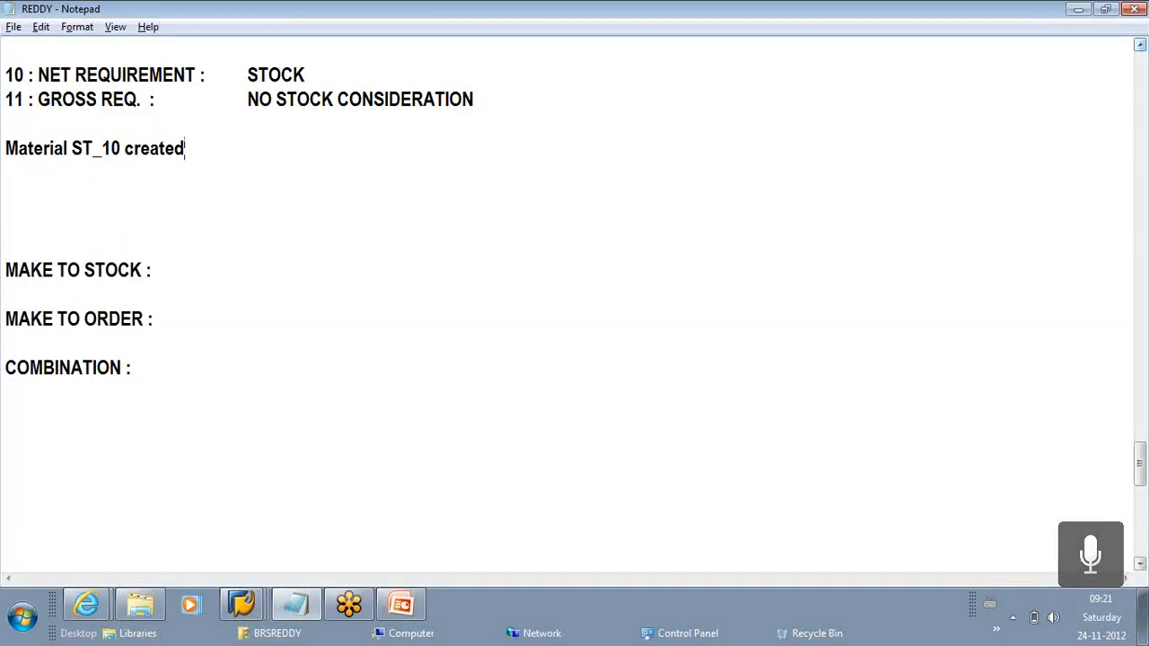
{"action": "key", "text": "ctrl+v"}
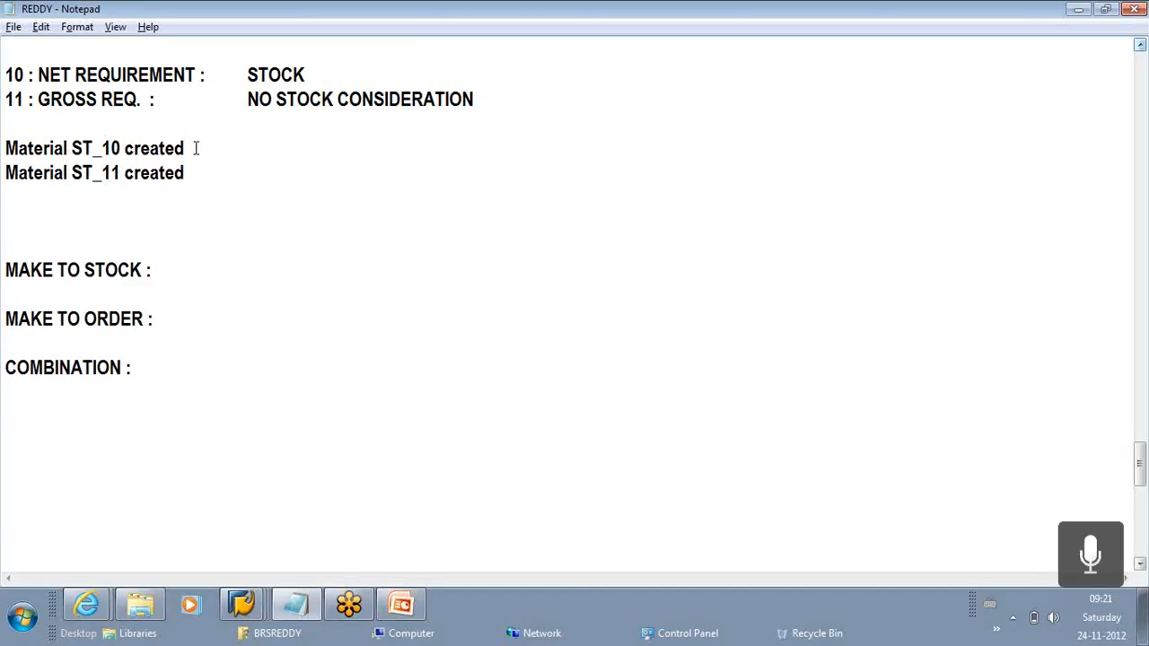
Step: Switch back to SAP and close the Performance Assistant window with the message details
{"action": "left_click", "coordinate": [196, 148]}
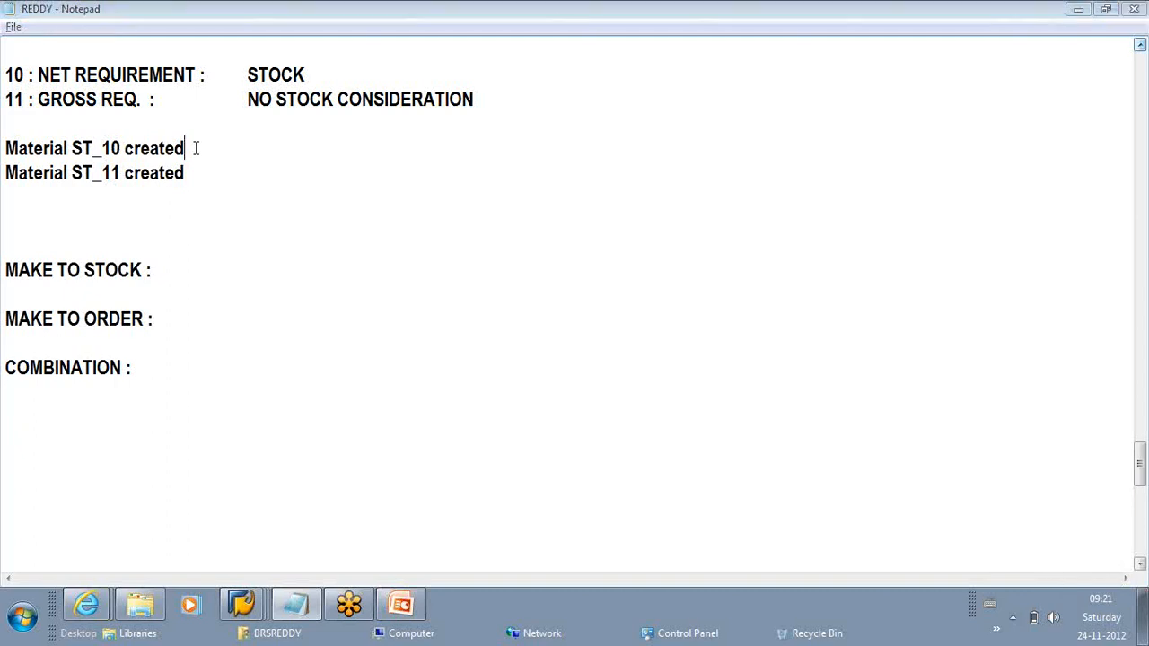
{"action": "key", "text": "alt+Tab"}
{"action": "left_click", "coordinate": [500, 222]}
{"action": "left_click", "coordinate": [439, 151]}
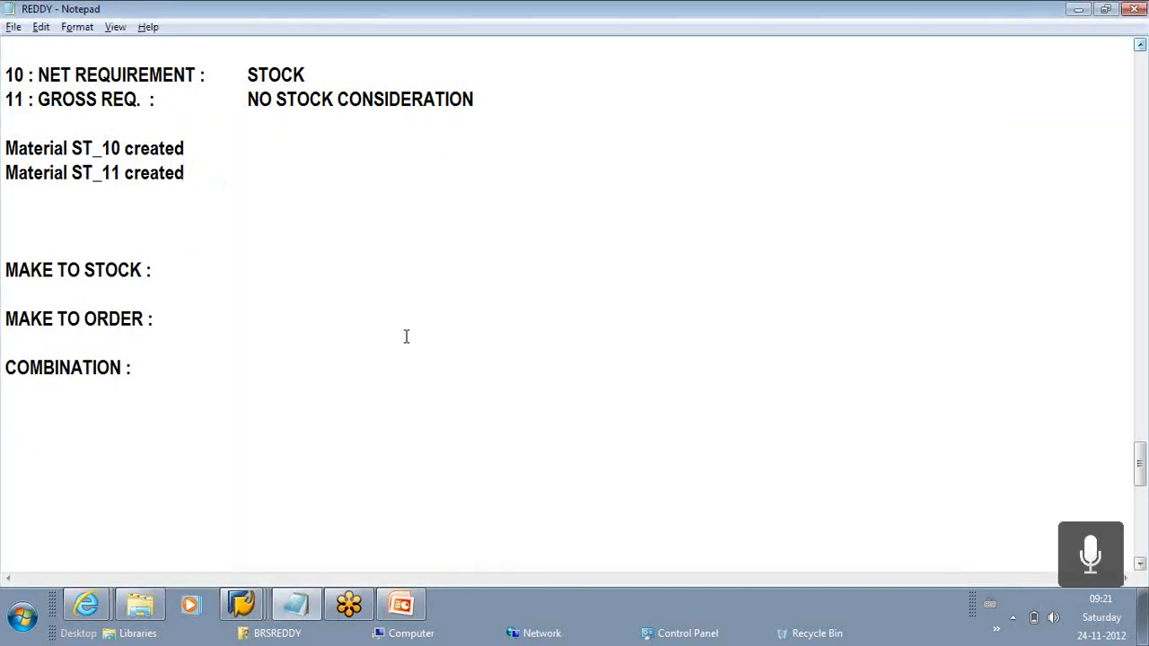
Step: Display the stock/requirements list (MD04) for material ST_11 in plant 1000
{"action": "key", "text": "alt+Tab"}
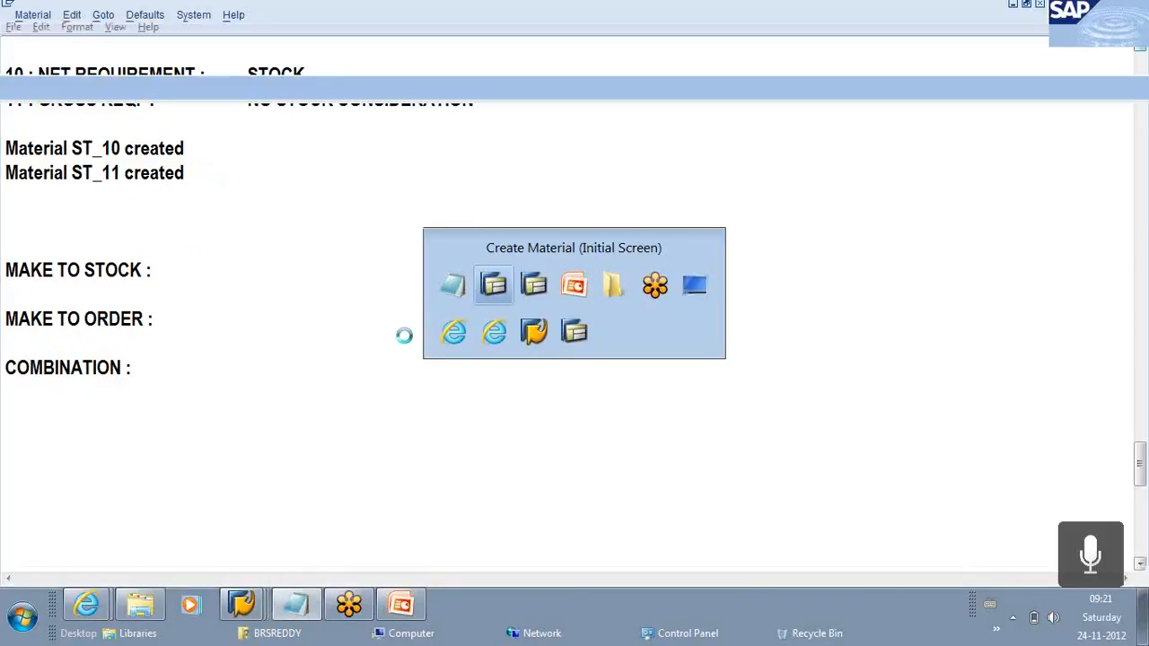
{"action": "type", "text": "/N MD04"}
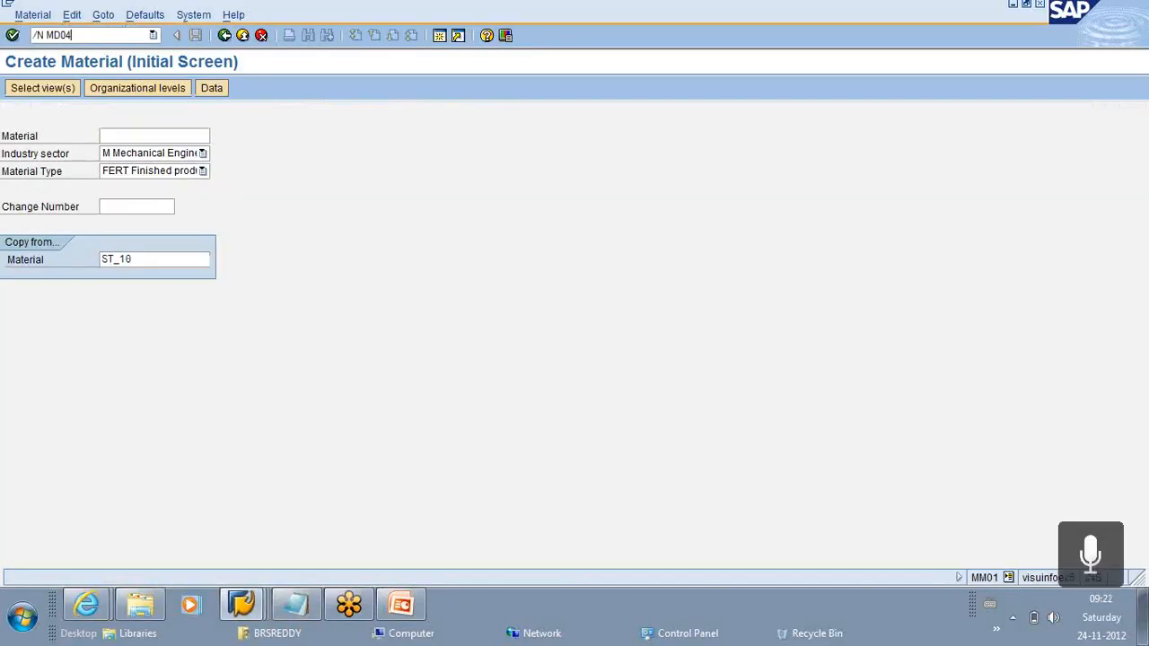
{"action": "key", "text": "Return"}
{"action": "left_click", "coordinate": [11, 36]}
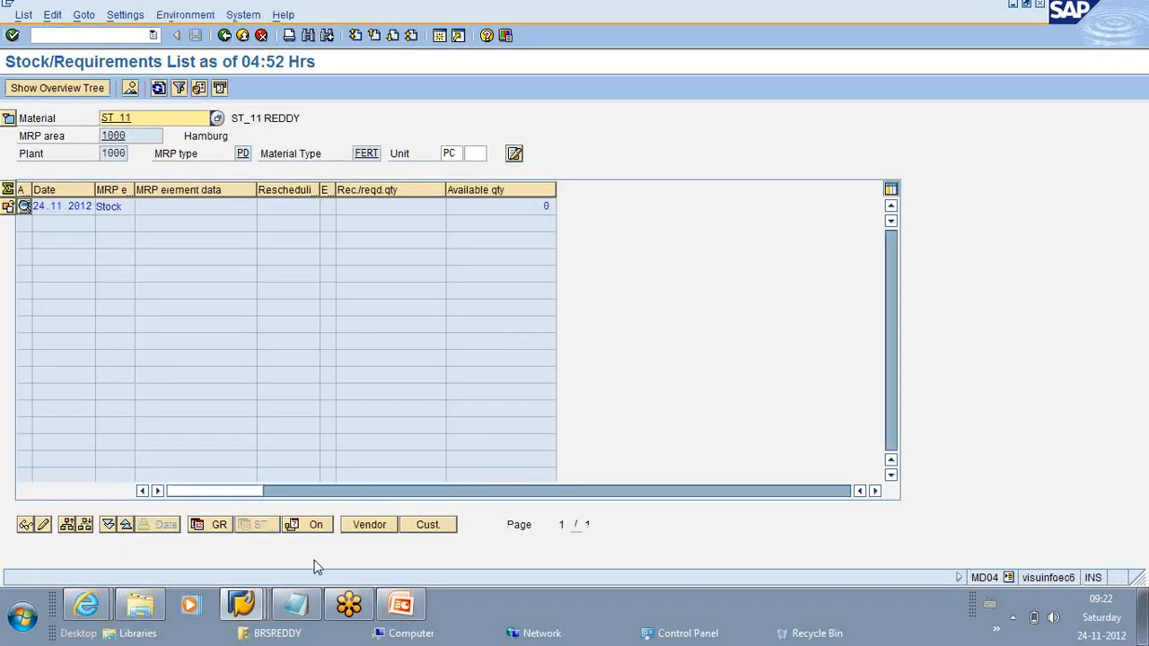
Step: Switch to the SAP session showing DESFIN1 and display the MD04 stock/requirements list for material ST_10 in plant 1000
{"action": "key", "text": "alt+Tab"}
{"action": "key", "text": "alt+Tab"}
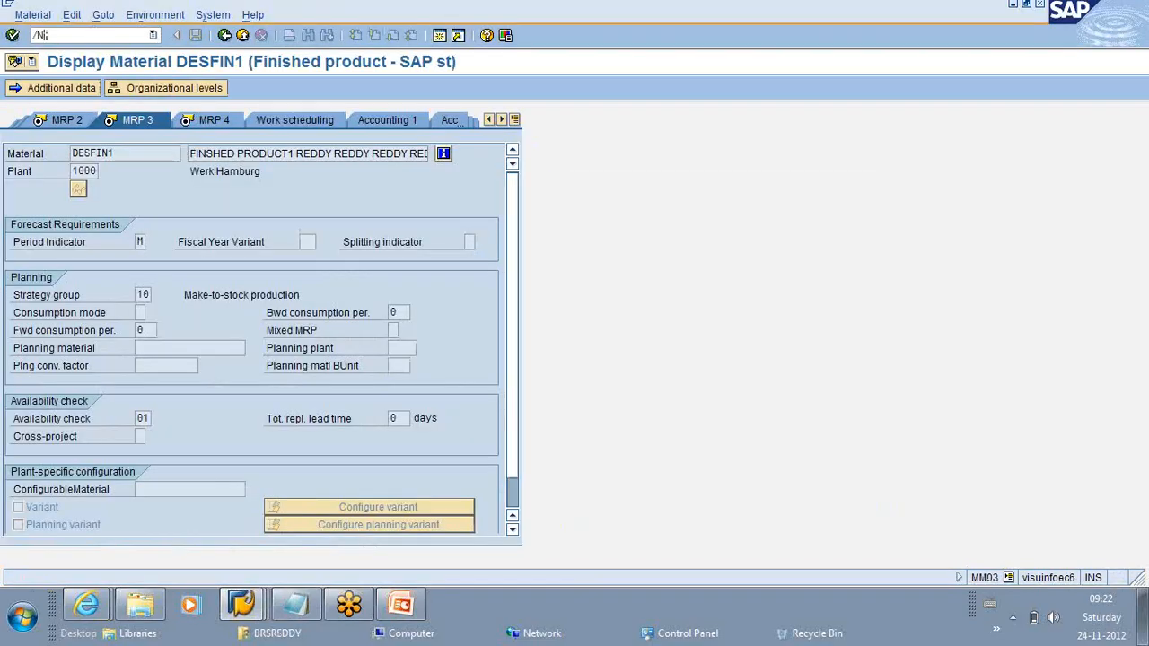
{"action": "key", "text": "Return"}
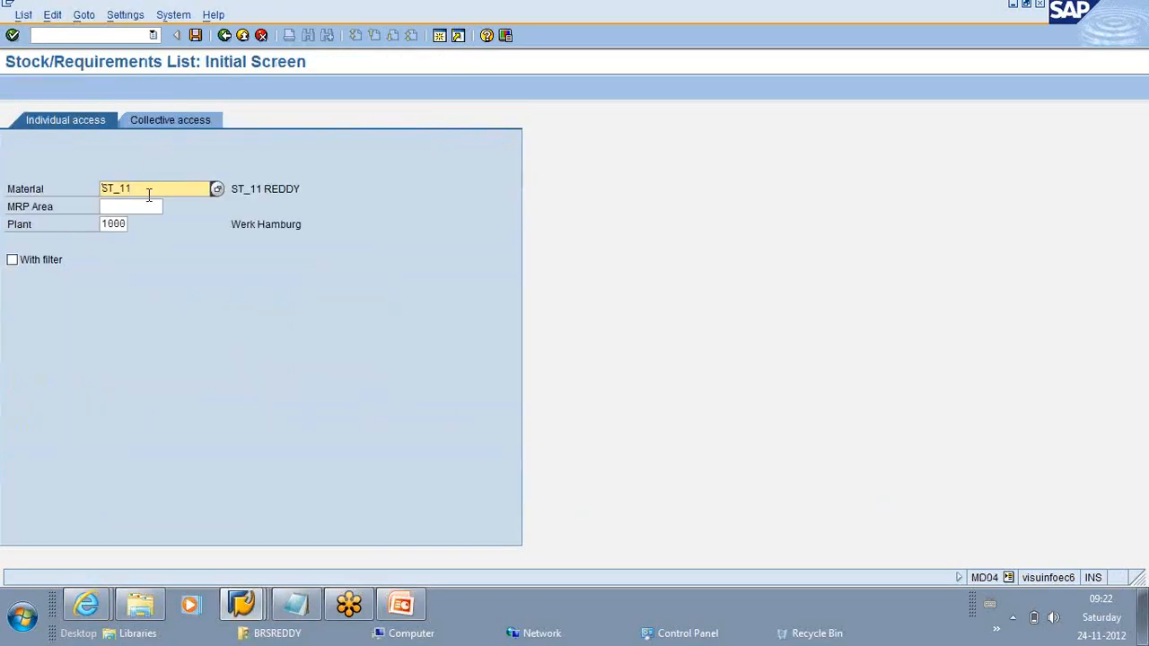
{"action": "key", "text": "Return"}
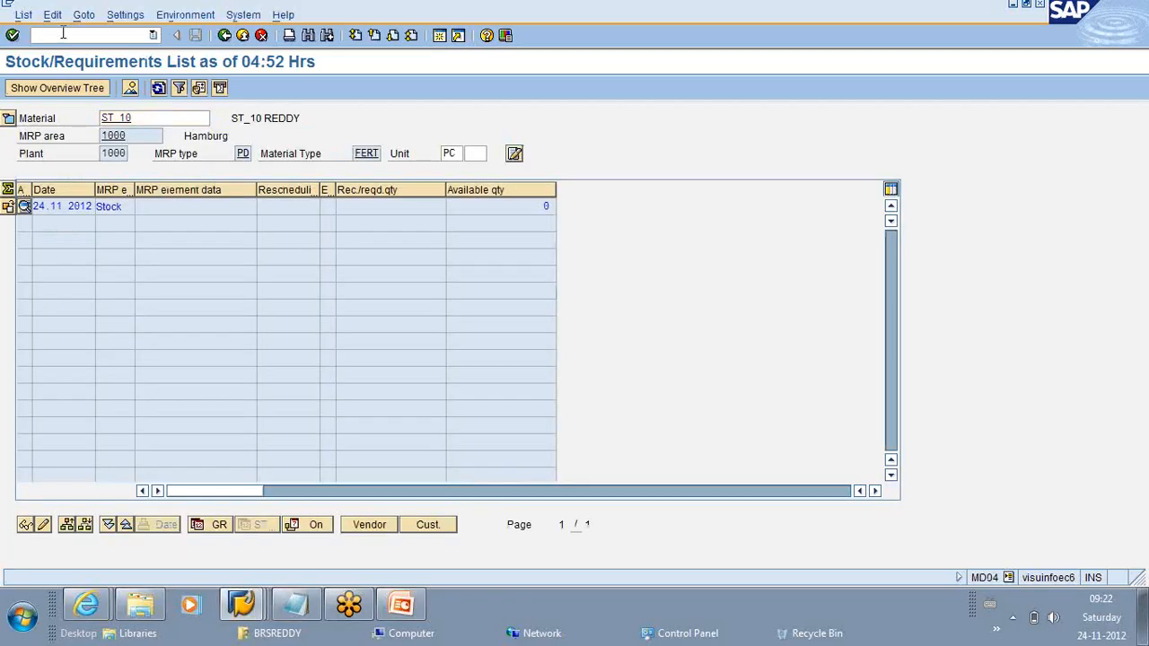
Step: Start transaction MB1C for other goods receipts with movement type 561 and plant 1000, and proceed to the item entry
{"action": "type", "text": "/N MB1C"}
{"action": "key", "text": "Return"}
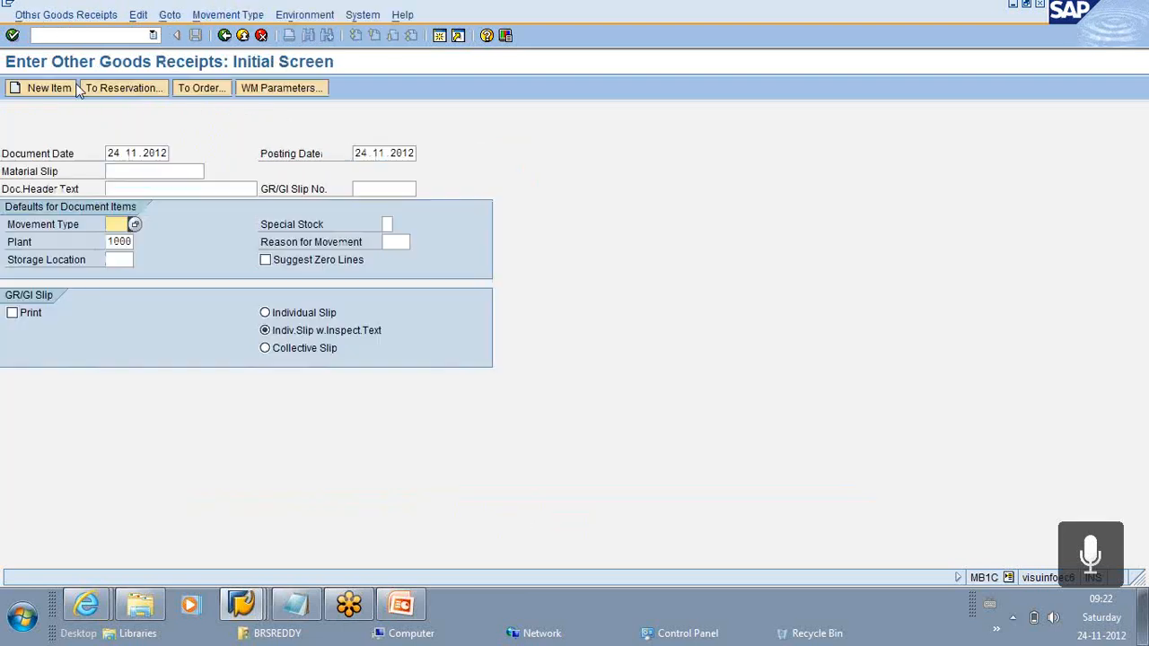
{"action": "left_click", "coordinate": [117, 224]}
{"action": "left_click", "coordinate": [118, 255]}
{"action": "key", "text": "Return"}
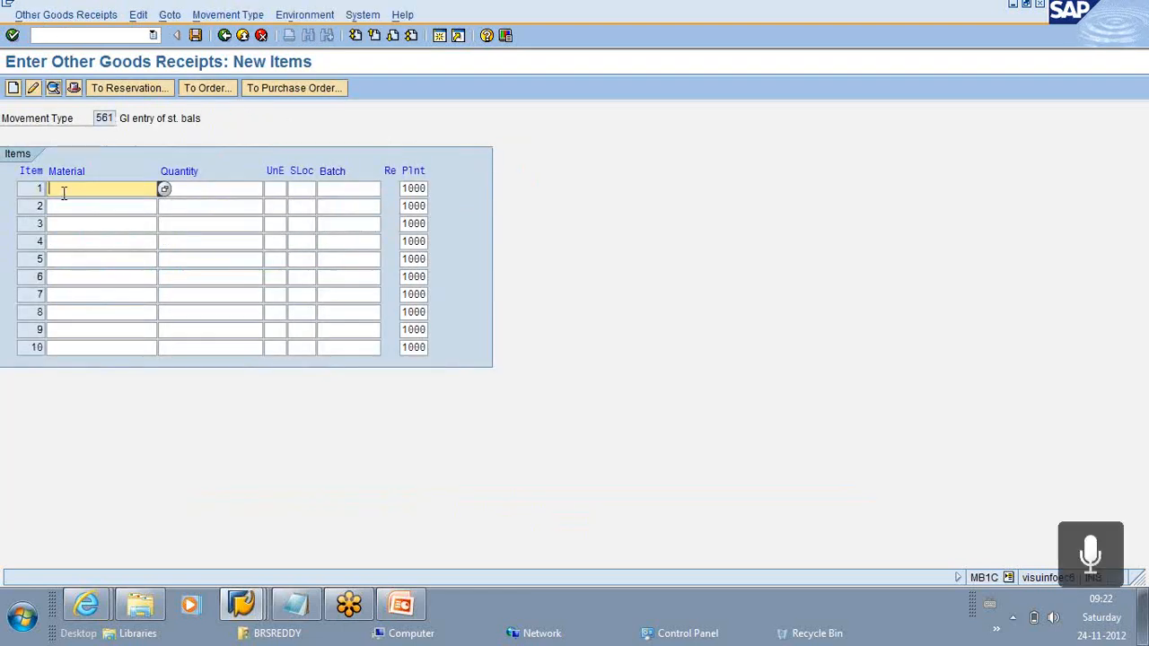
Step: Enter ST_10 as the first item with quantity 100 and storage location 0005
{"action": "type", "text": "ST"}
{"action": "type", "text": "-19"}
{"action": "left_click", "coordinate": [200, 191]}
{"action": "type", "text": "100"}
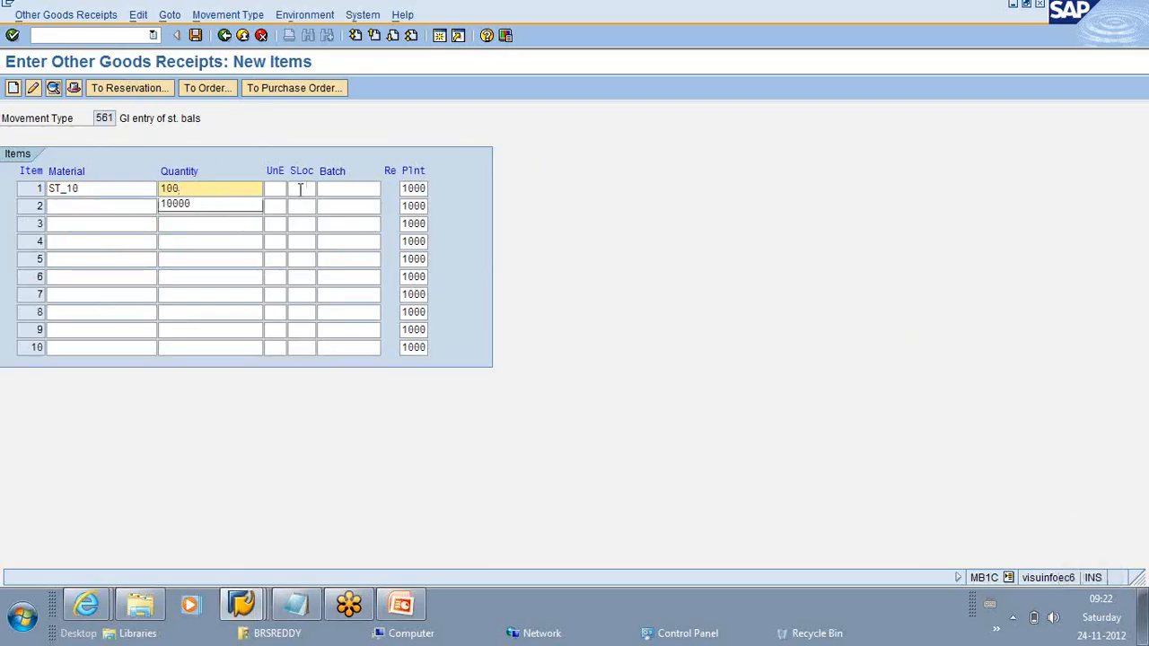
{"action": "left_click", "coordinate": [300, 188]}
{"action": "left_click", "coordinate": [301, 205]}
Step: Copy the first item's material into the second item and change it to ST_11
{"action": "left_click", "coordinate": [89, 205]}
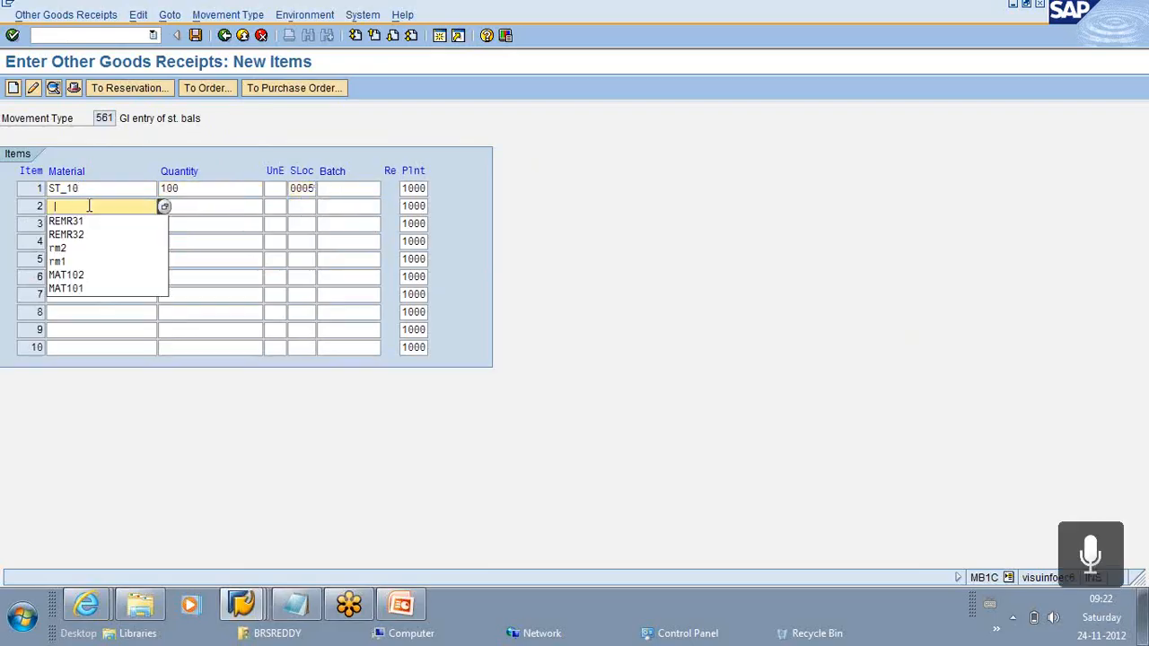
{"action": "left_click", "coordinate": [86, 206]}
{"action": "left_click_drag", "start_coordinate": [79, 189], "coordinate": [51, 188]}
{"action": "key", "text": "ctrl+c"}
{"action": "left_click", "coordinate": [54, 206]}
{"action": "key", "text": "ctrl+v"}
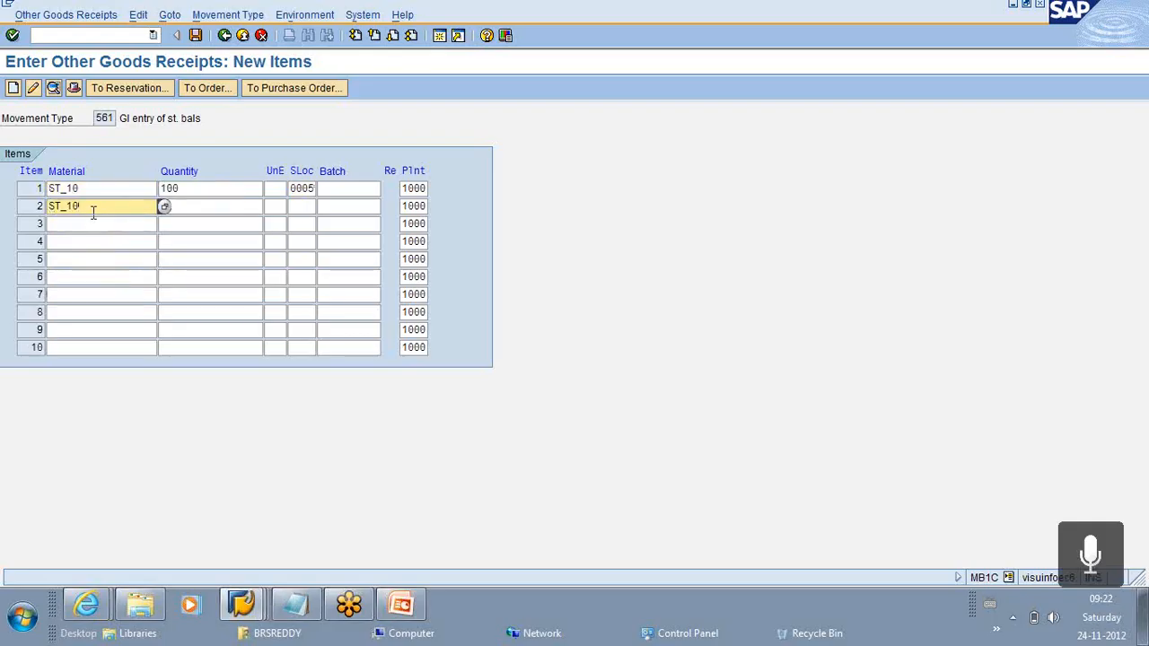
Step: Give the ST_11 item quantity 100 and storage location 0005, and post the goods receipt
{"action": "left_click", "coordinate": [218, 205]}
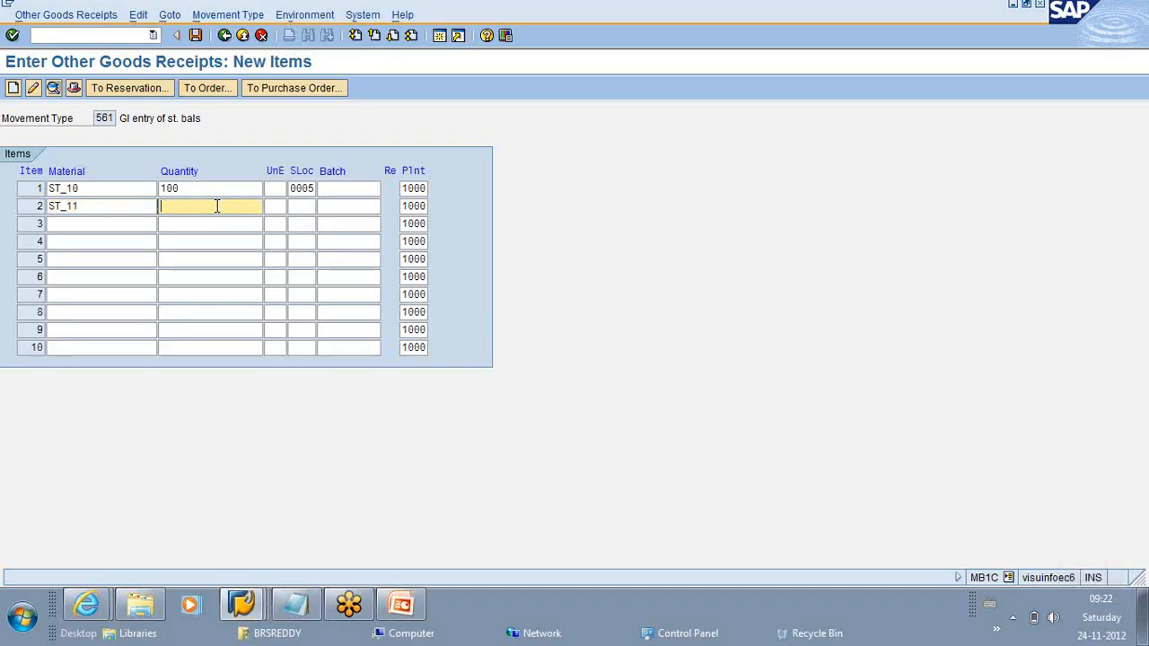
{"action": "left_click", "coordinate": [195, 207]}
{"action": "type", "text": "100"}
{"action": "left_click", "coordinate": [306, 205]}
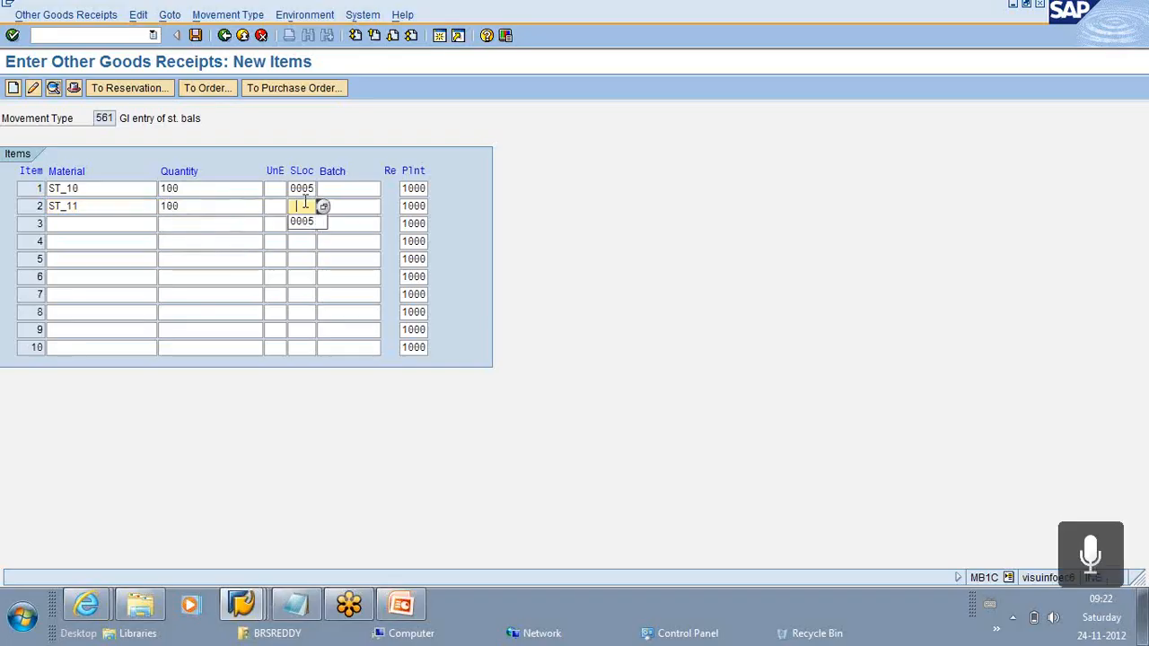
{"action": "left_click", "coordinate": [302, 222]}
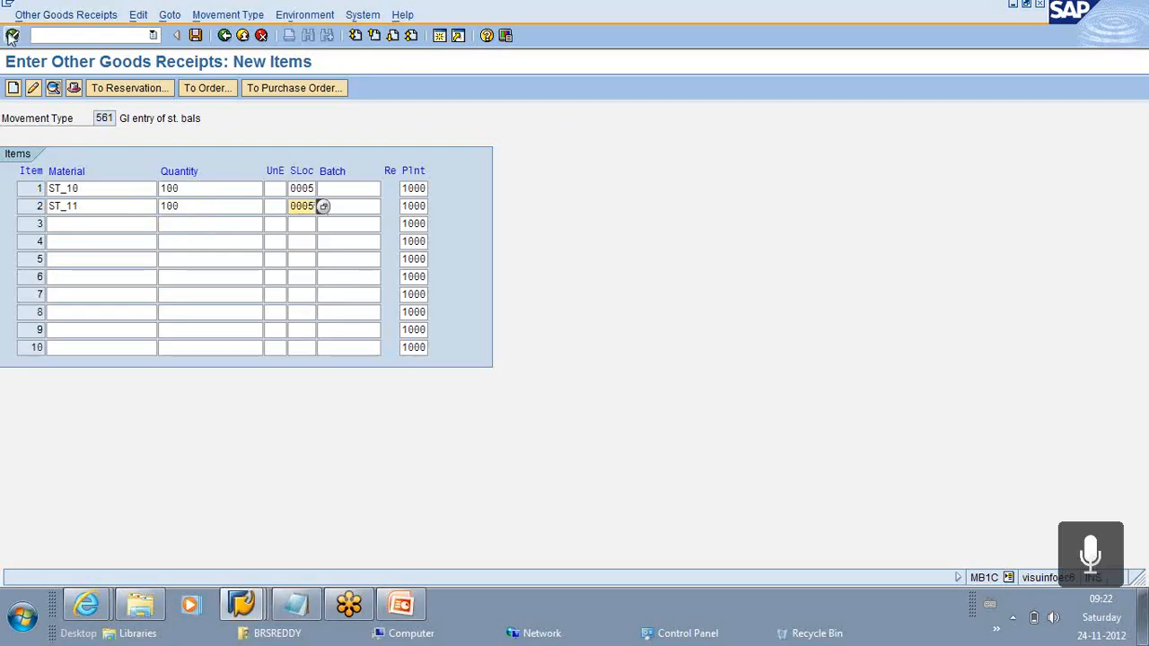
{"action": "left_click", "coordinate": [12, 36]}
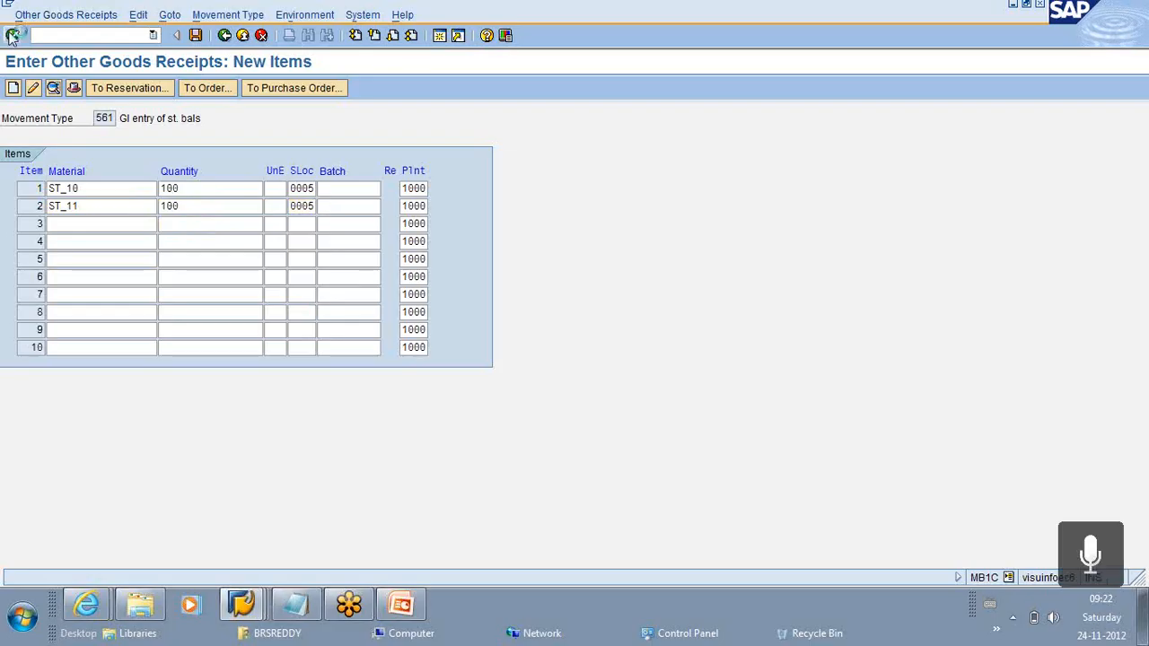
{"action": "left_click", "coordinate": [196, 35]}
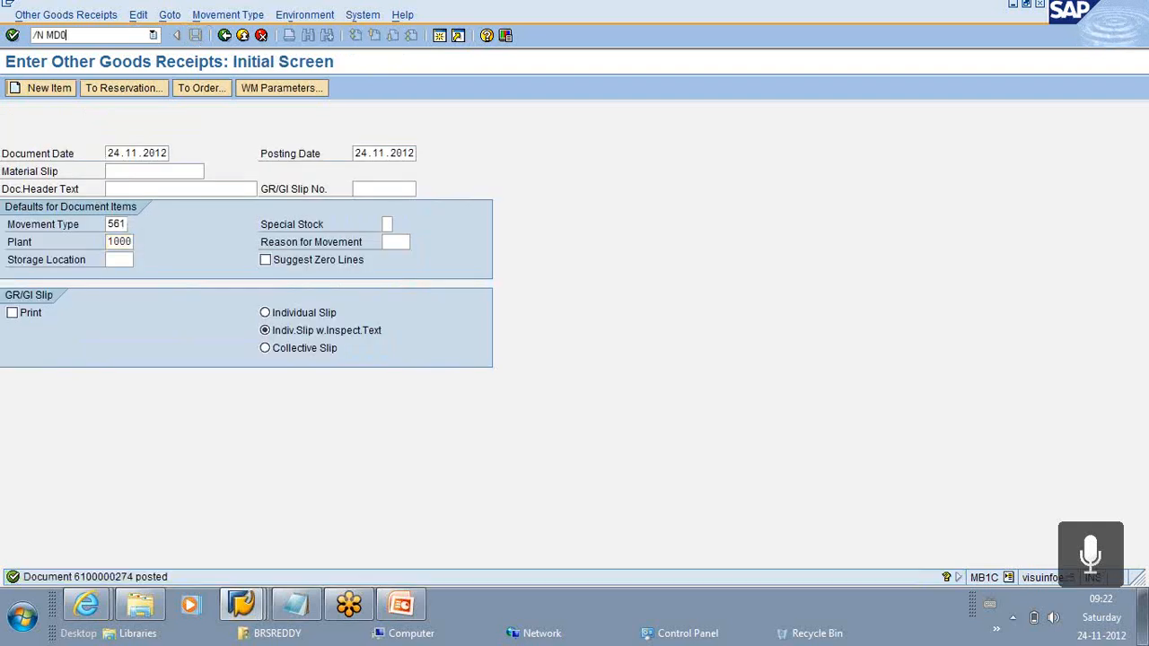
Step: Open MD04 again and display the stock/requirements list for ST_10 in plant 1000 after the goods receipt
{"action": "key", "text": "Return"}
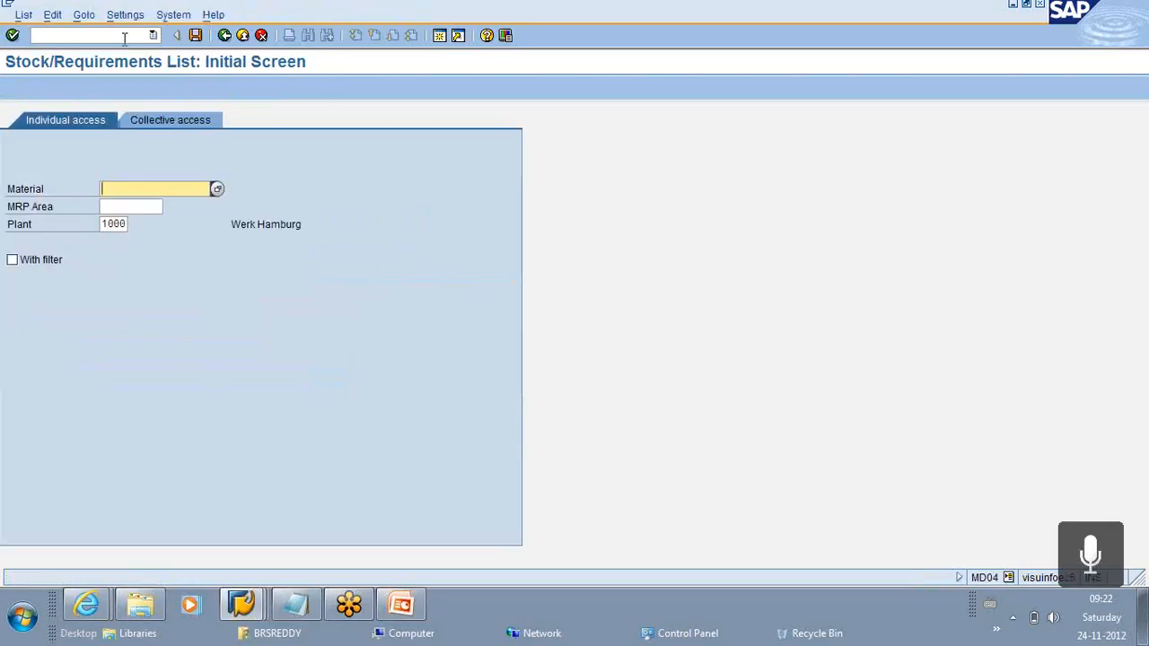
{"action": "left_click", "coordinate": [142, 205]}
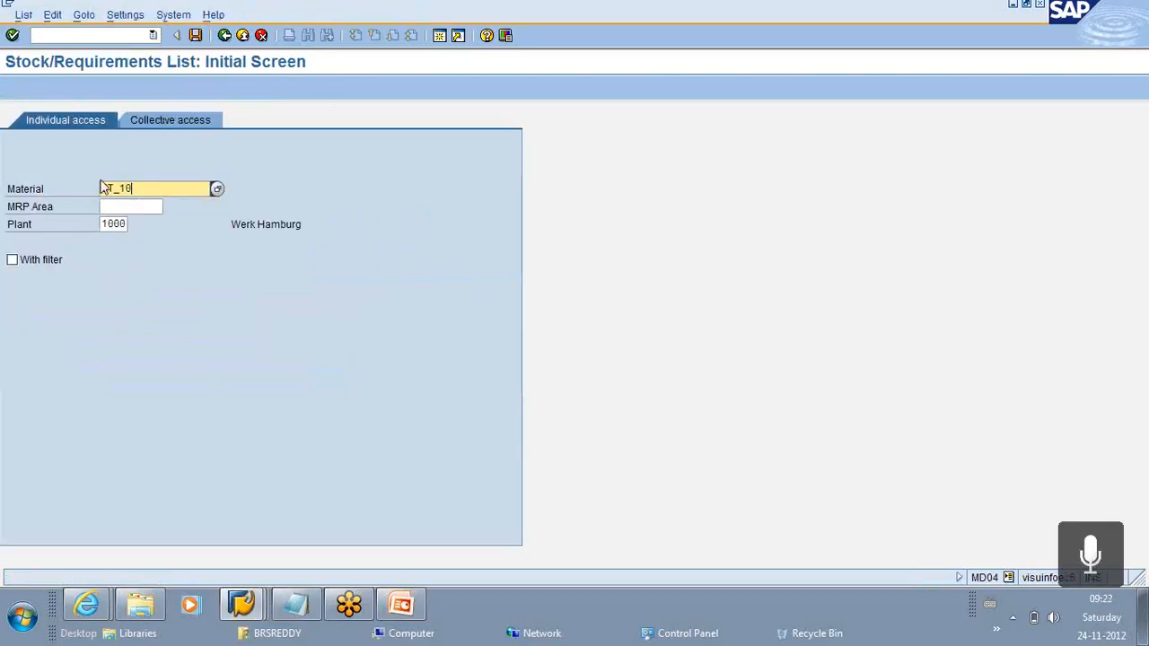
{"action": "left_click", "coordinate": [11, 36]}
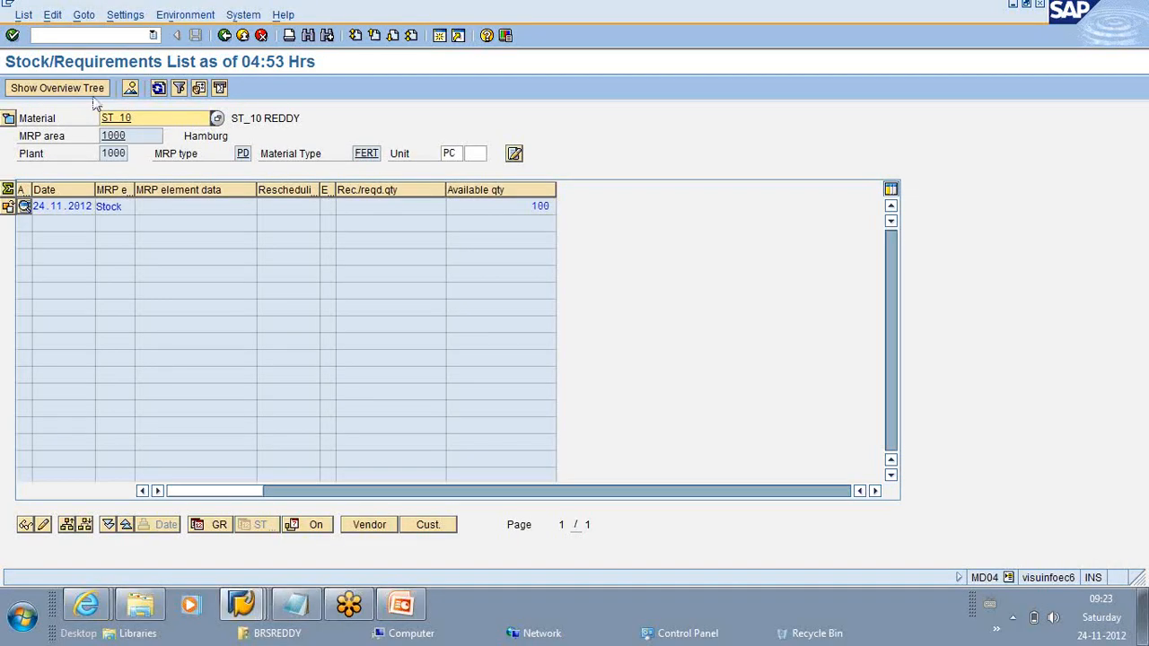
Step: Open material ST_11 for change in MM02 with only the MRP 3 view selected
{"action": "left_click", "coordinate": [80, 36]}
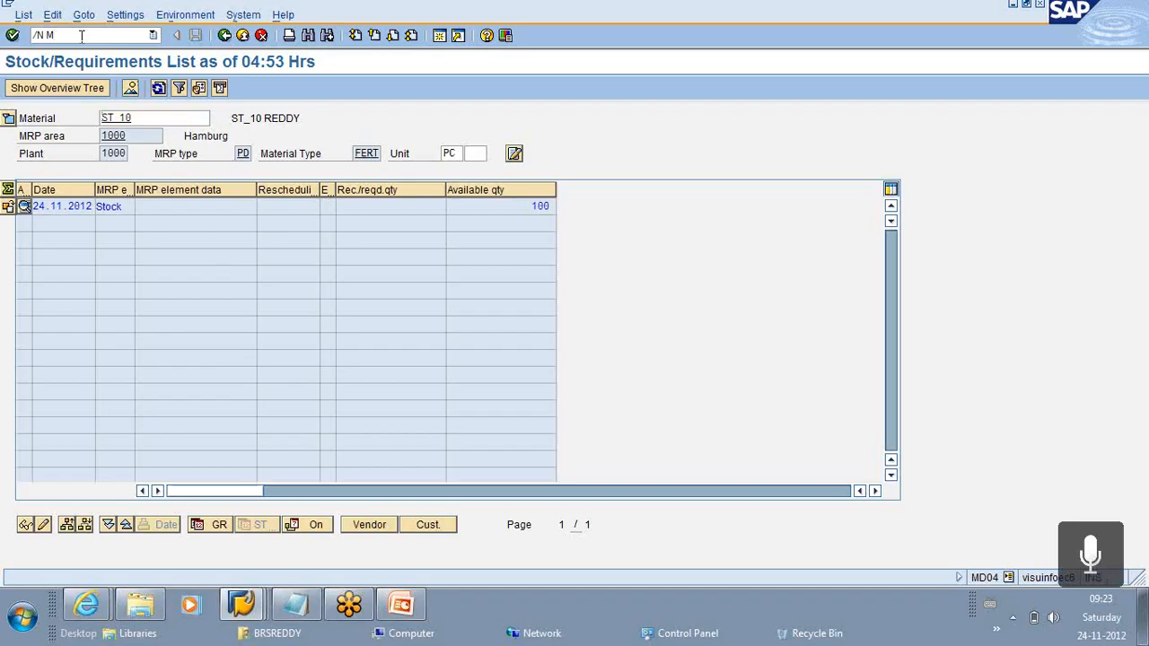
{"action": "type", "text": "M02"}
{"action": "key", "text": "Return"}
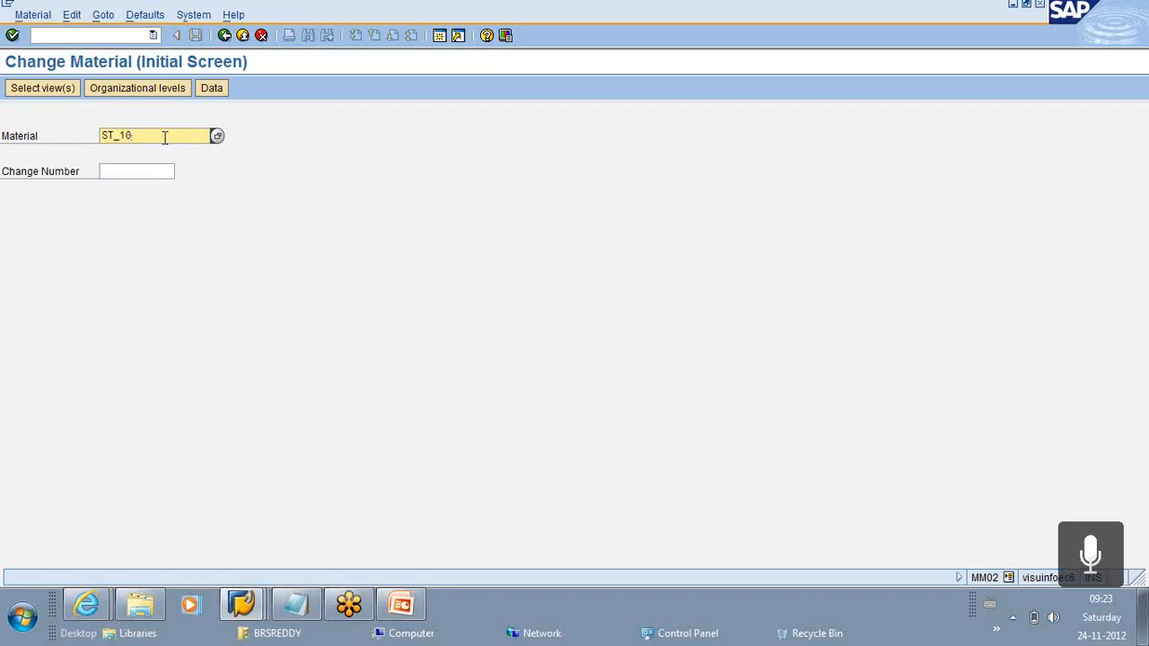
{"action": "type", "text": "1"}
{"action": "key", "text": "Return"}
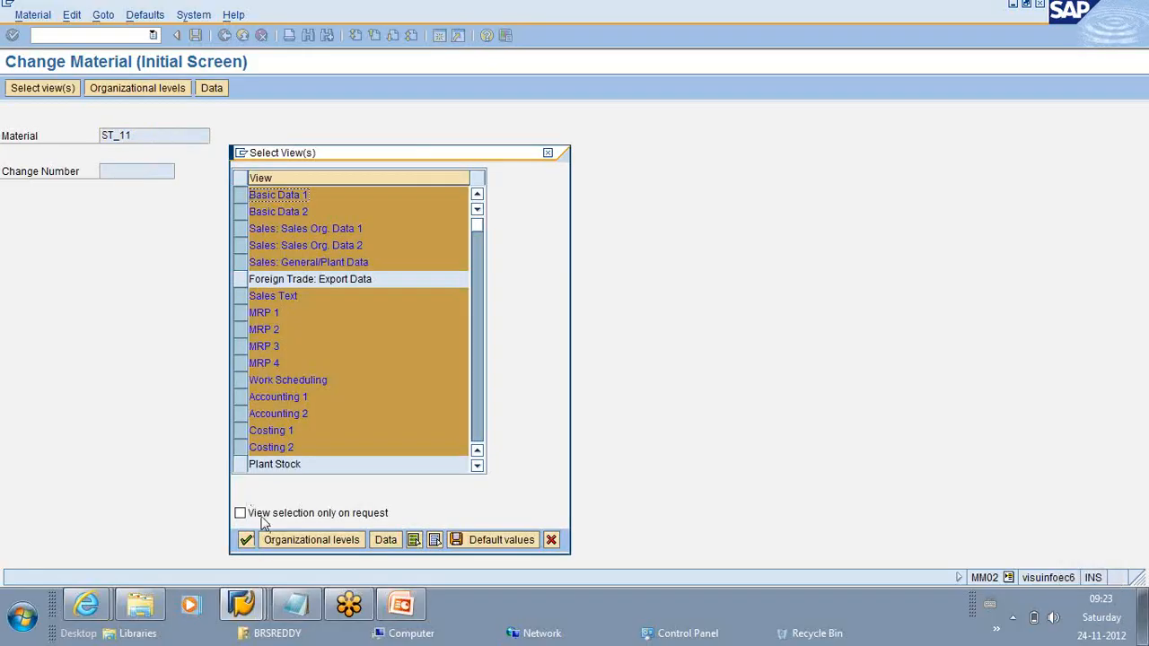
{"action": "left_click", "coordinate": [434, 539]}
{"action": "left_click", "coordinate": [240, 345]}
{"action": "left_click", "coordinate": [246, 541]}
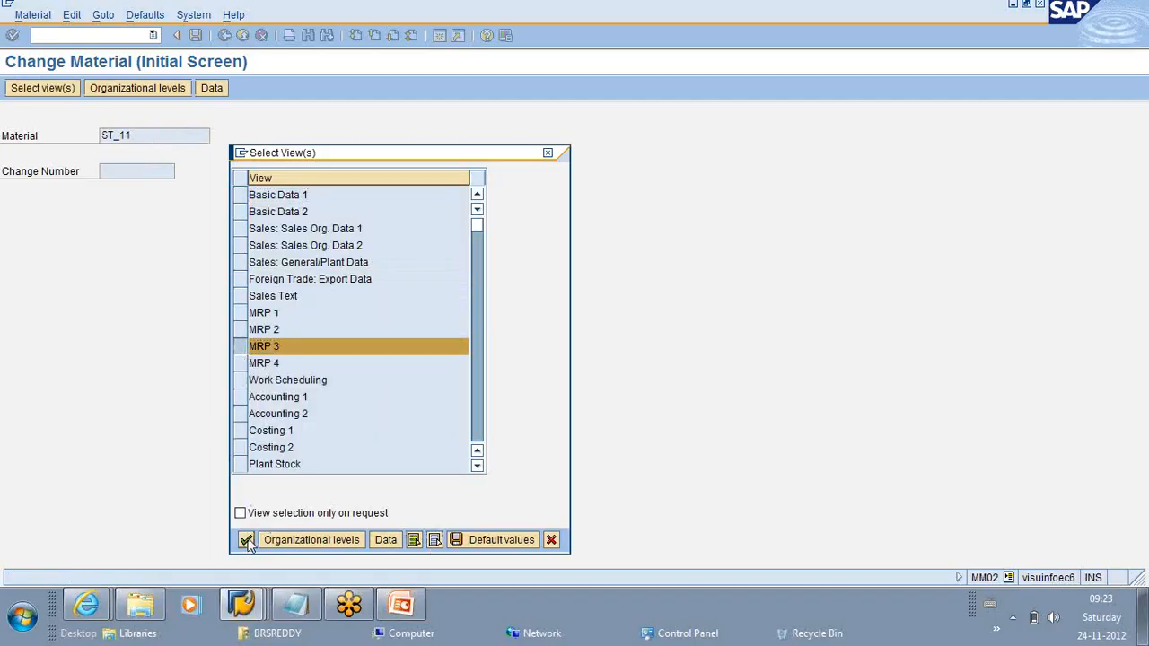
{"action": "left_click", "coordinate": [152, 257]}
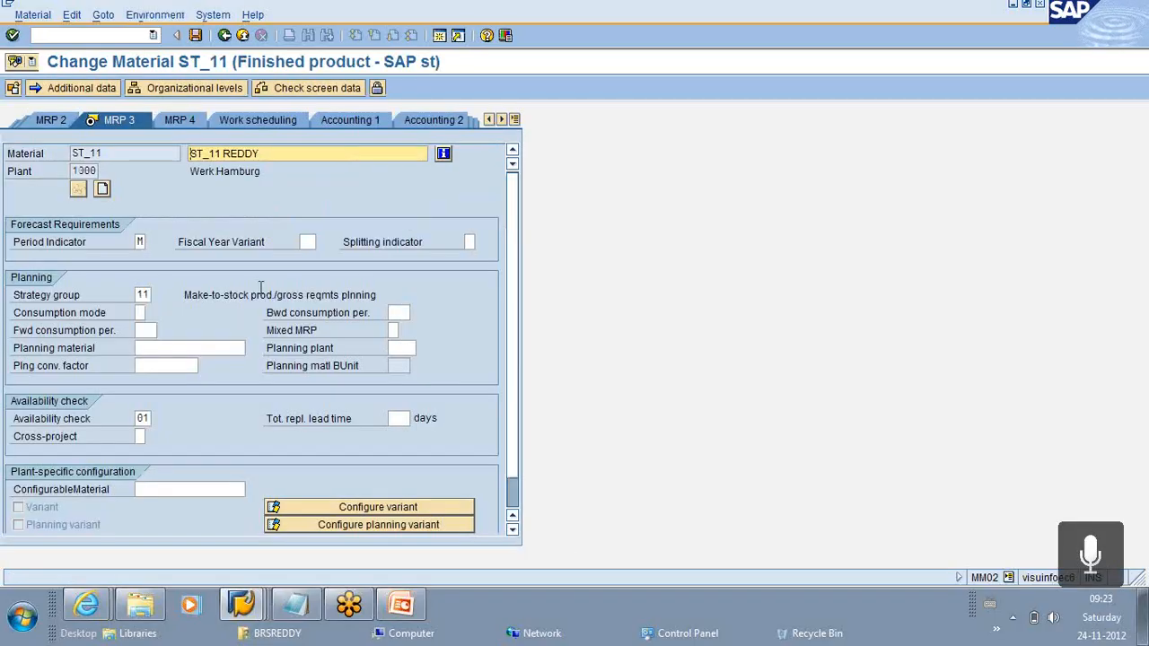
Step: Set ST_11's Mixed MRP indicator to 2 (Gross requirements planning) and save the material
{"action": "left_click", "coordinate": [394, 329]}
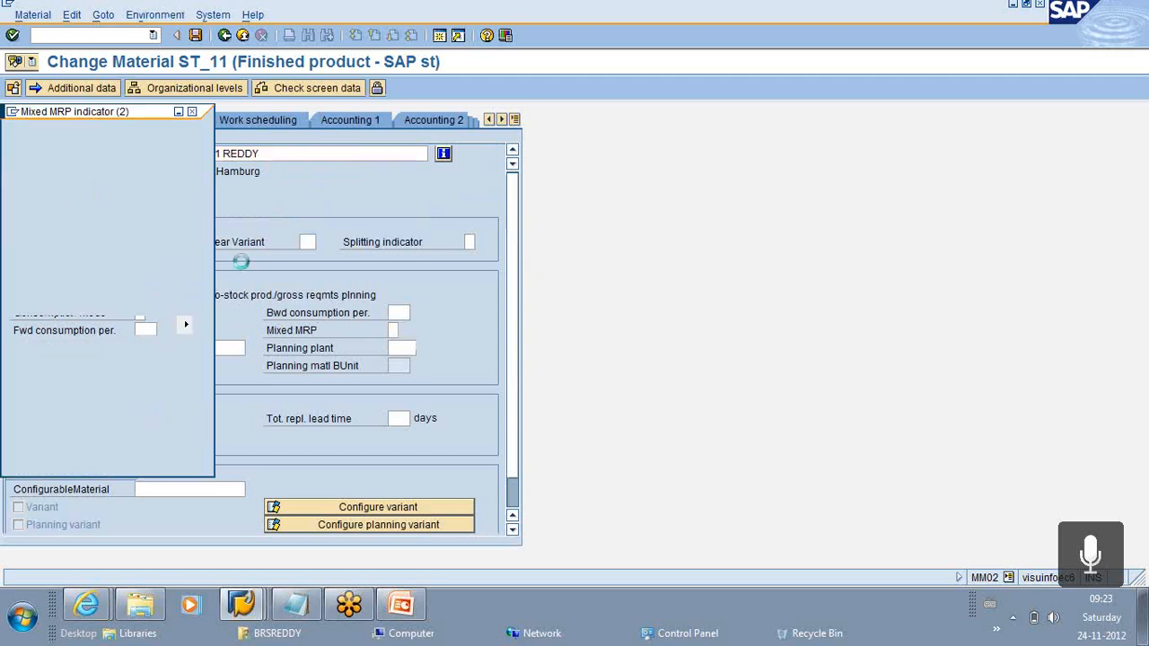
{"action": "left_click", "coordinate": [78, 191]}
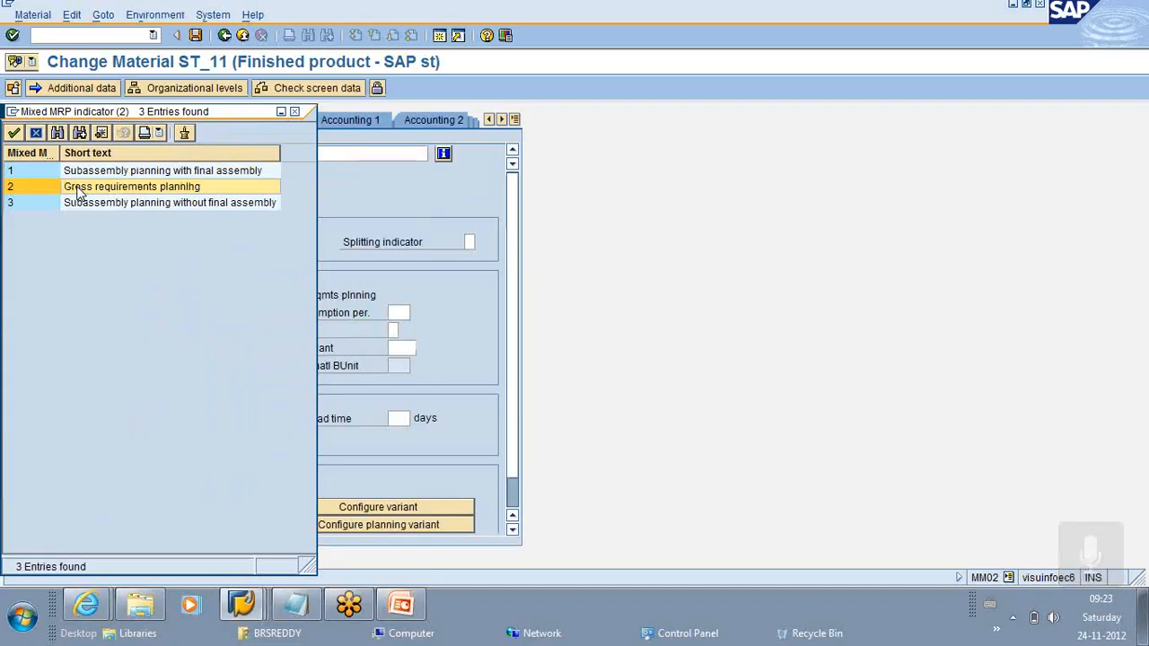
{"action": "double_click", "coordinate": [78, 187]}
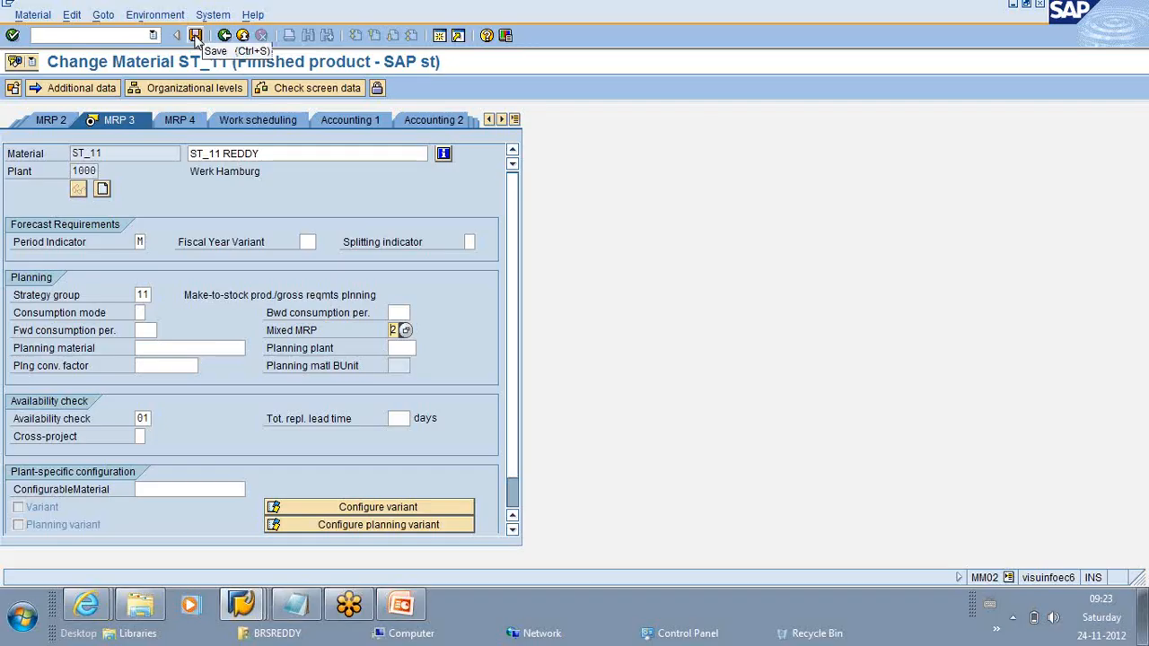
{"action": "left_click", "coordinate": [196, 36]}
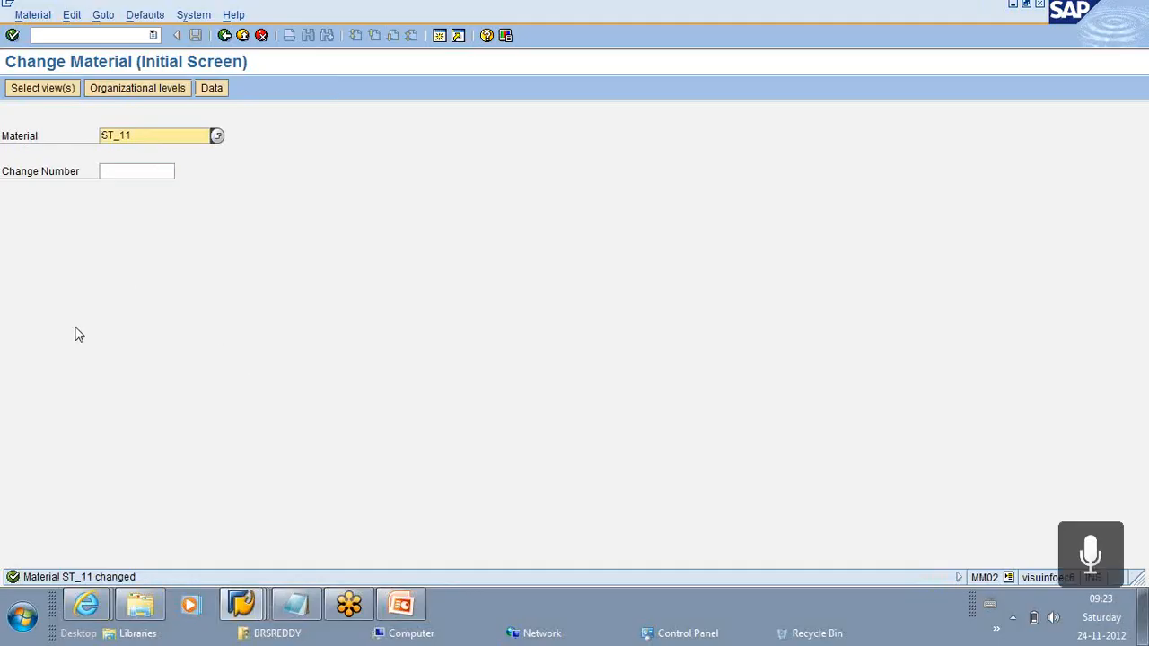
Step: Open MD61 and save the user parameters with plant 1000 and requirements type LSF
{"action": "left_click", "coordinate": [92, 35]}
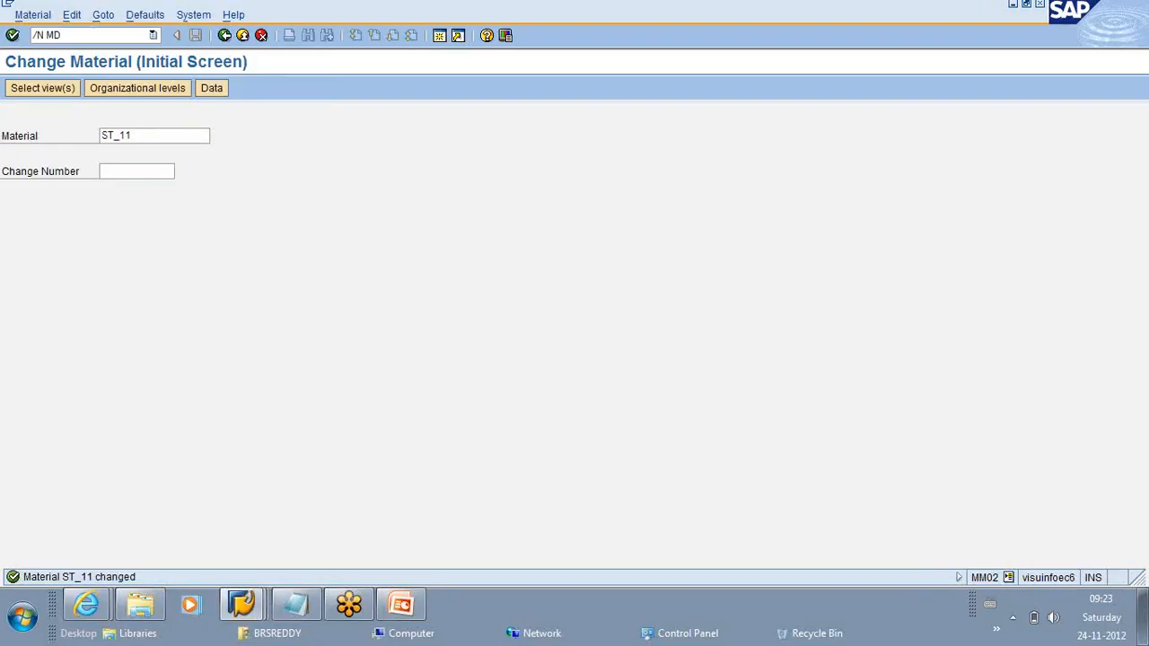
{"action": "key", "text": "Return"}
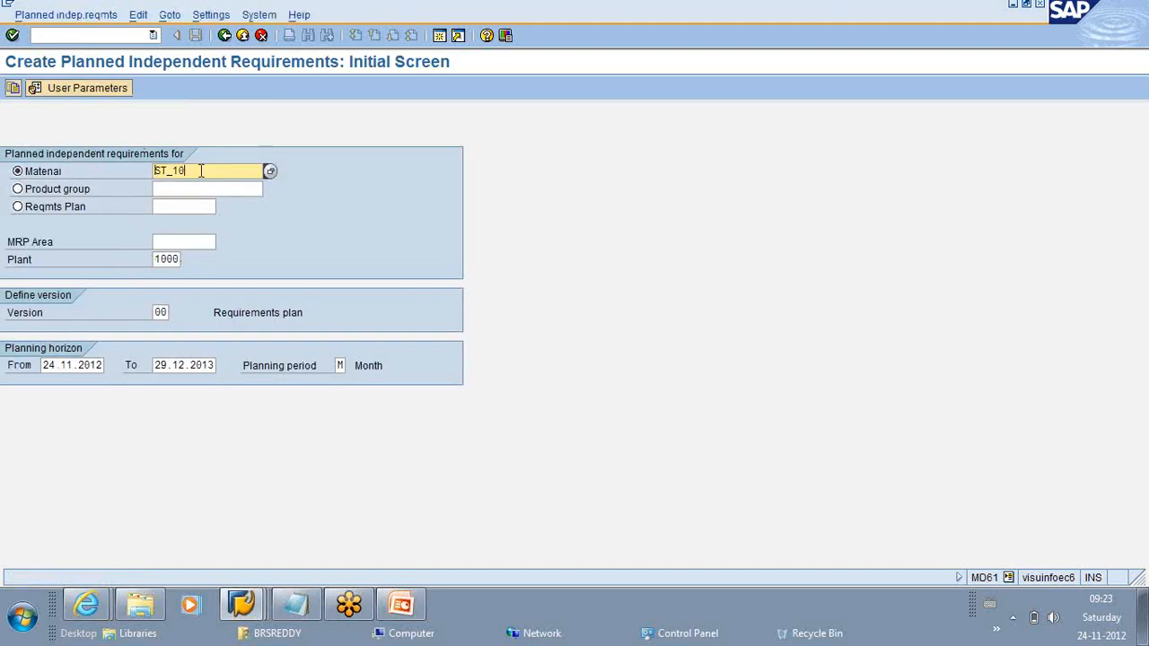
{"action": "left_click", "coordinate": [71, 88]}
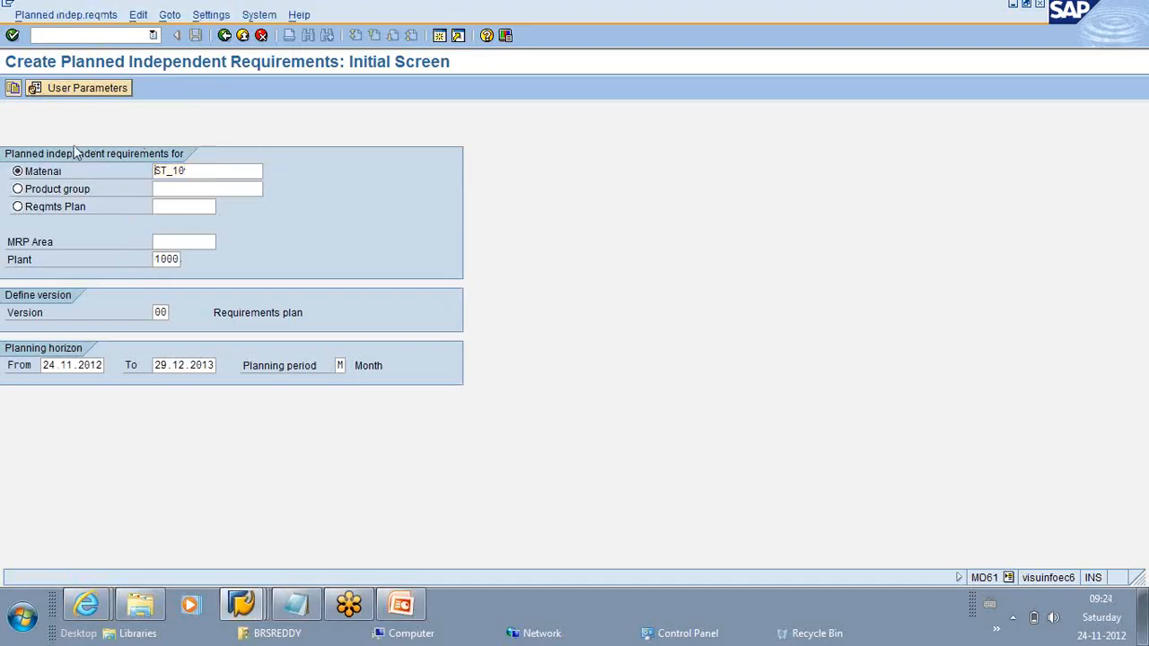
{"action": "left_click", "coordinate": [87, 470]}
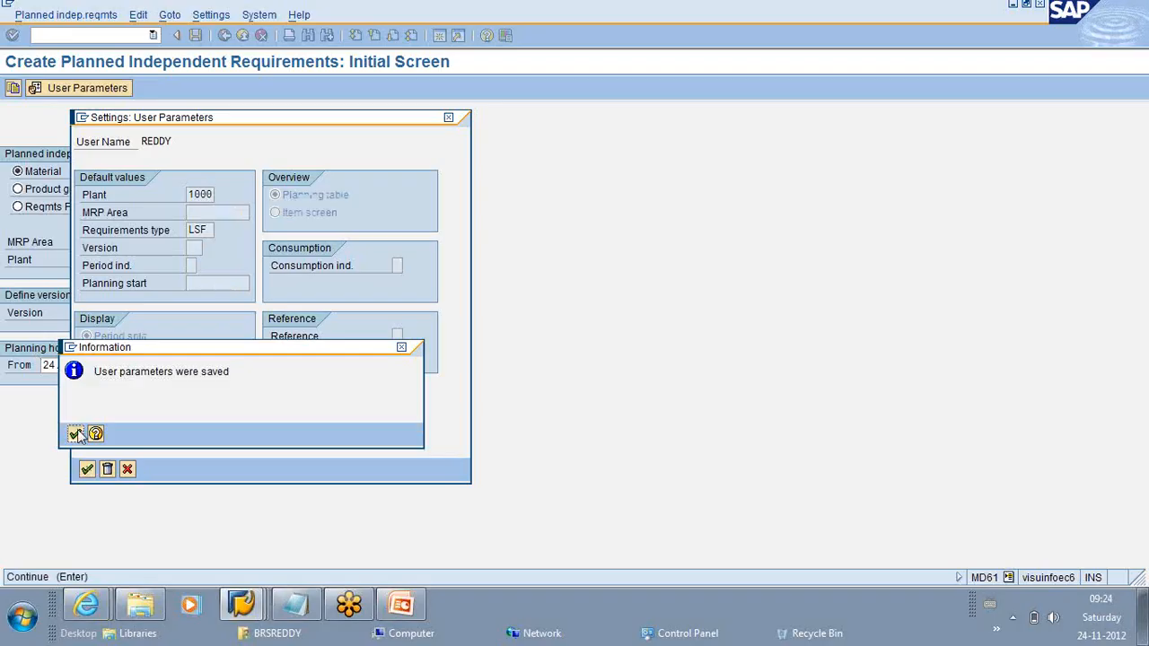
{"action": "left_click", "coordinate": [79, 433]}
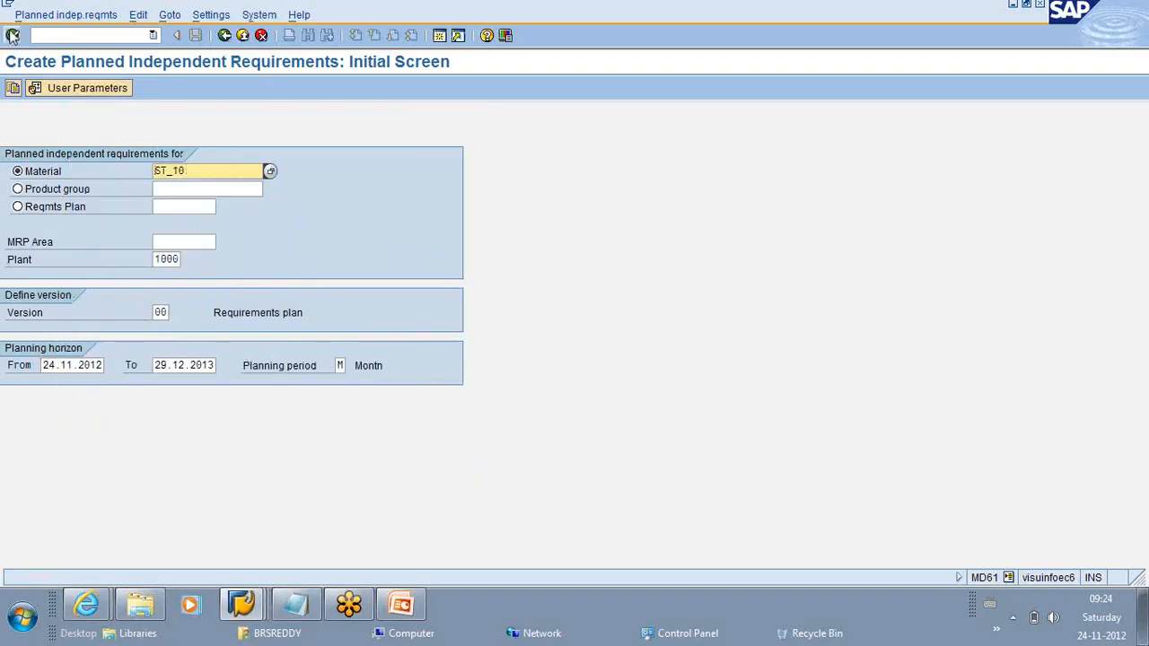
Step: Enter a planned independent requirement of 200 for ST_10 in month 11.2012 and save it
{"action": "left_click", "coordinate": [13, 35]}
{"action": "left_click", "coordinate": [184, 206]}
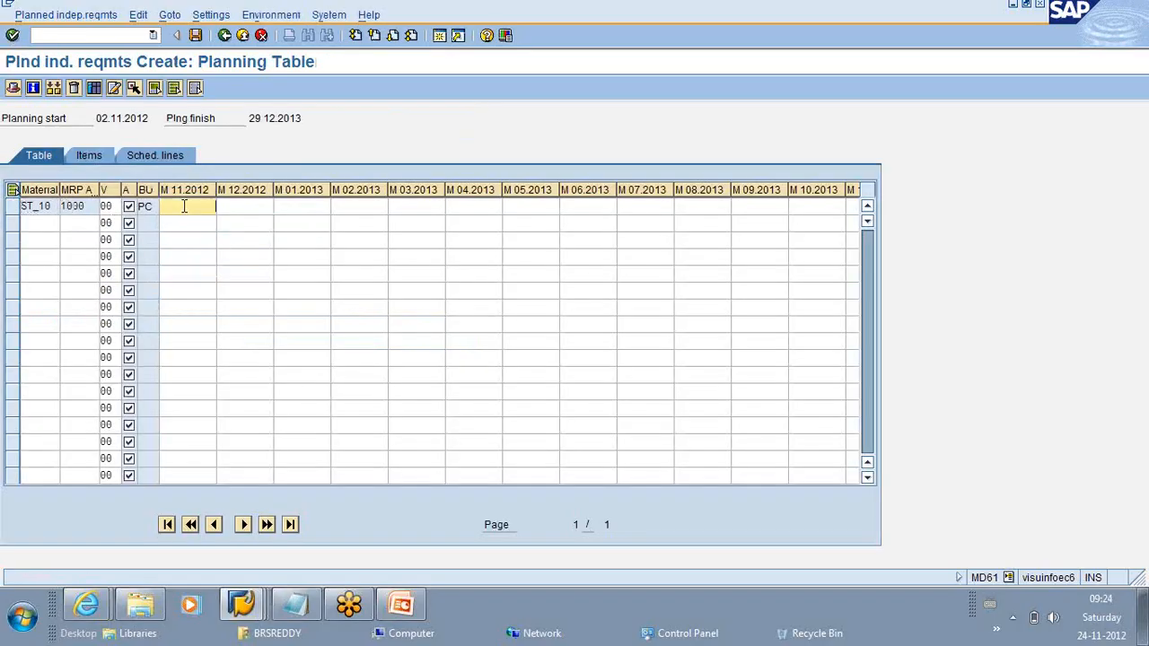
{"action": "type", "text": "1"}
{"action": "key", "text": "BackSpace"}
{"action": "type", "text": "200"}
{"action": "left_click", "coordinate": [252, 212]}
{"action": "type", "text": "3"}
{"action": "key", "text": "BackSpace"}
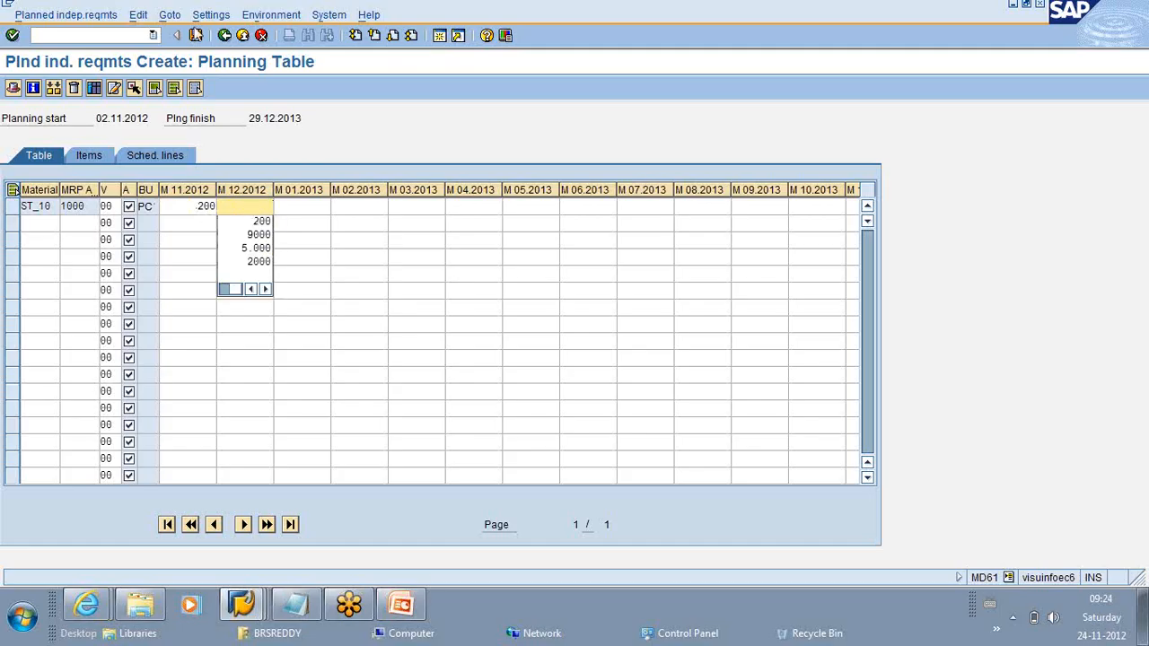
{"action": "left_click", "coordinate": [196, 35]}
{"action": "left_click", "coordinate": [196, 36]}
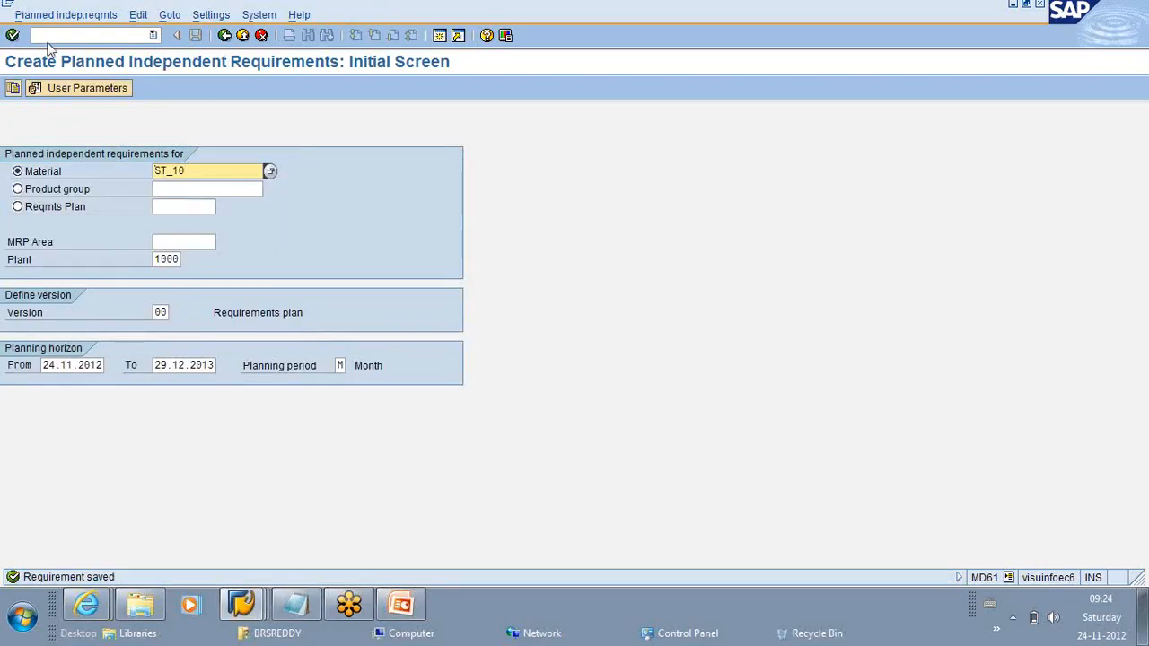
Step: Open MD04 and check the stock/requirements list for ST_10 in plant 1000 with its planned requirement
{"action": "left_click", "coordinate": [49, 36]}
{"action": "type", "text": "/N MD04"}
{"action": "key", "text": "Return"}
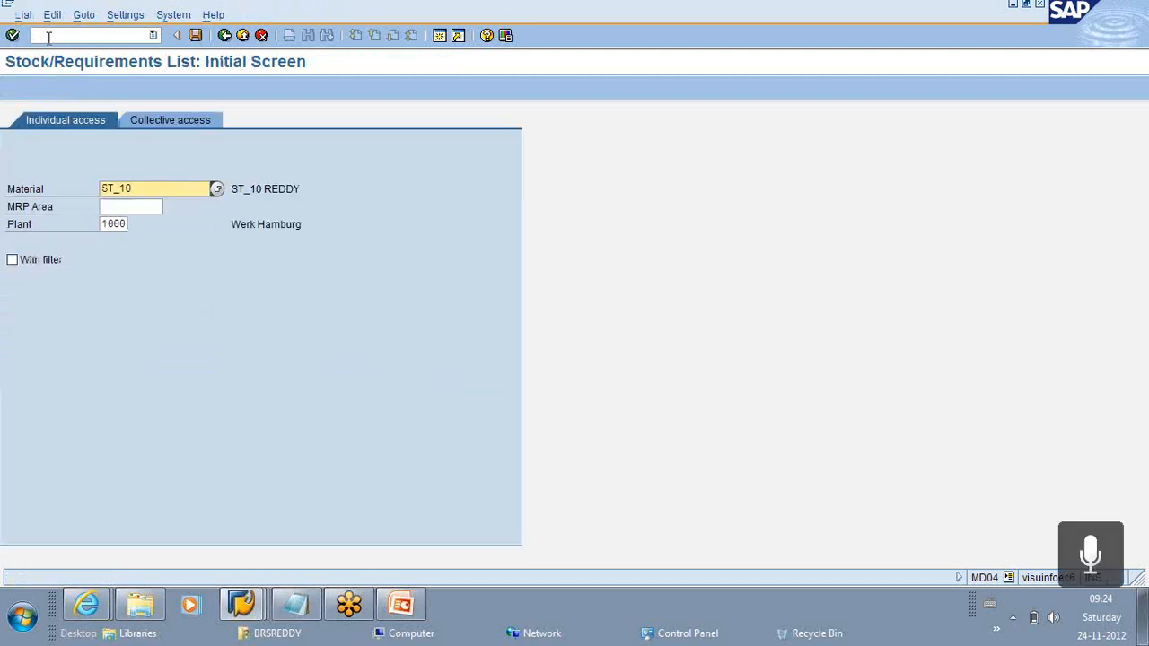
{"action": "key", "text": "Return"}
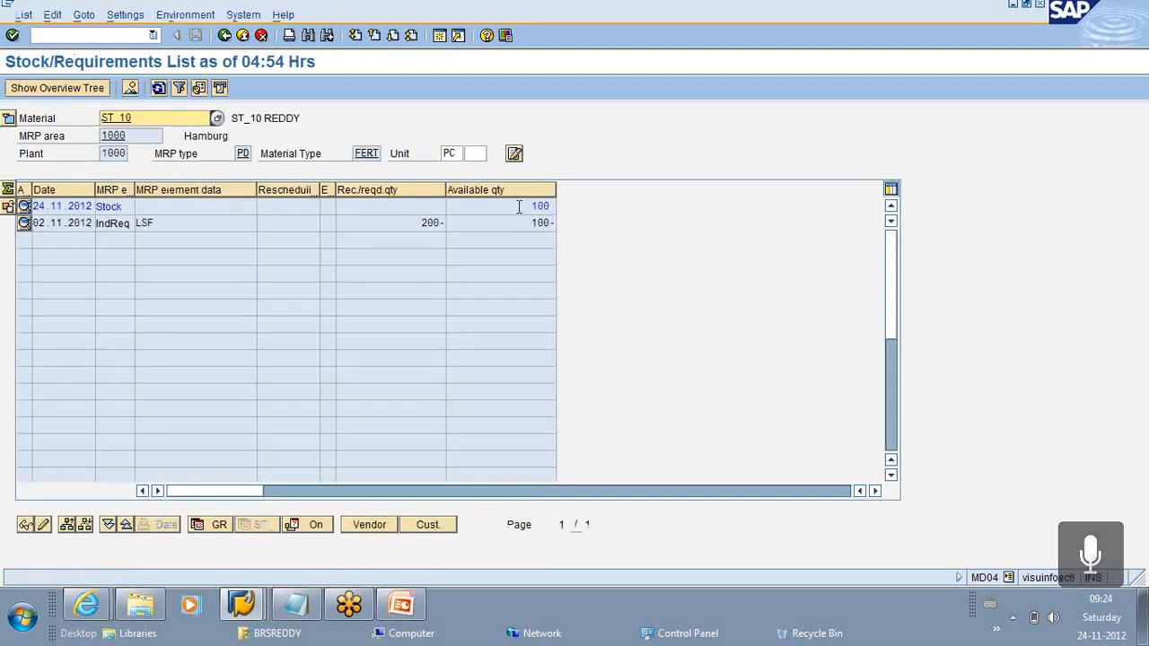
{"action": "left_click", "coordinate": [557, 207]}
{"action": "left_click", "coordinate": [559, 206]}
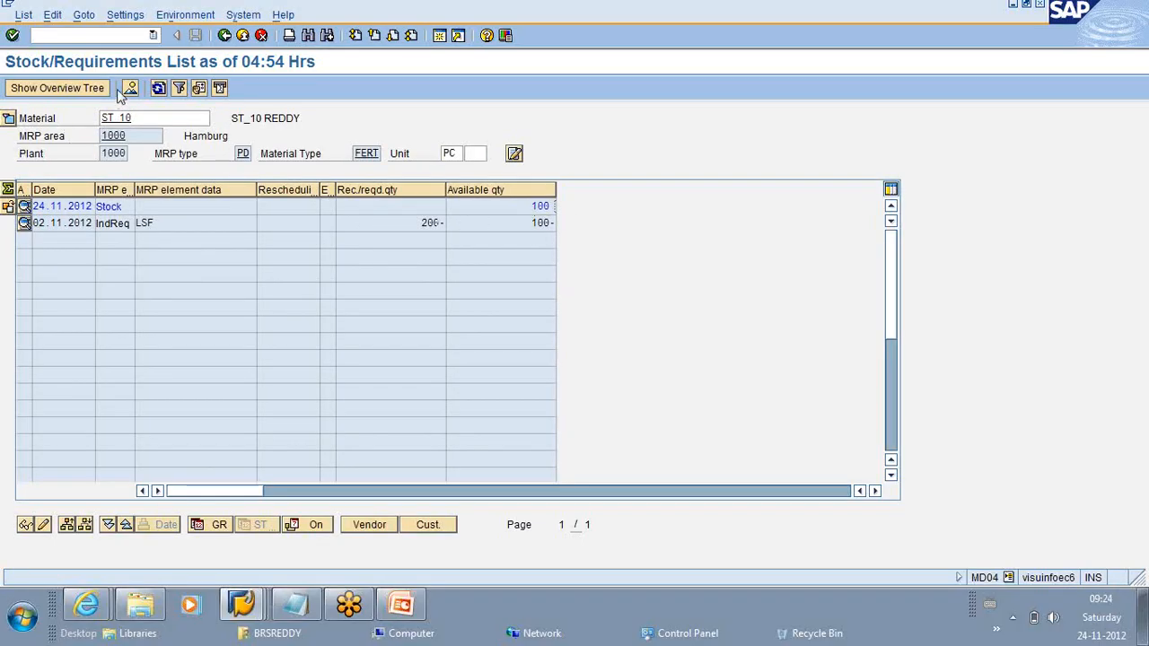
Step: Switch to the session showing ST_11's stock/requirements list and open MD61 there
{"action": "left_click", "coordinate": [239, 609]}
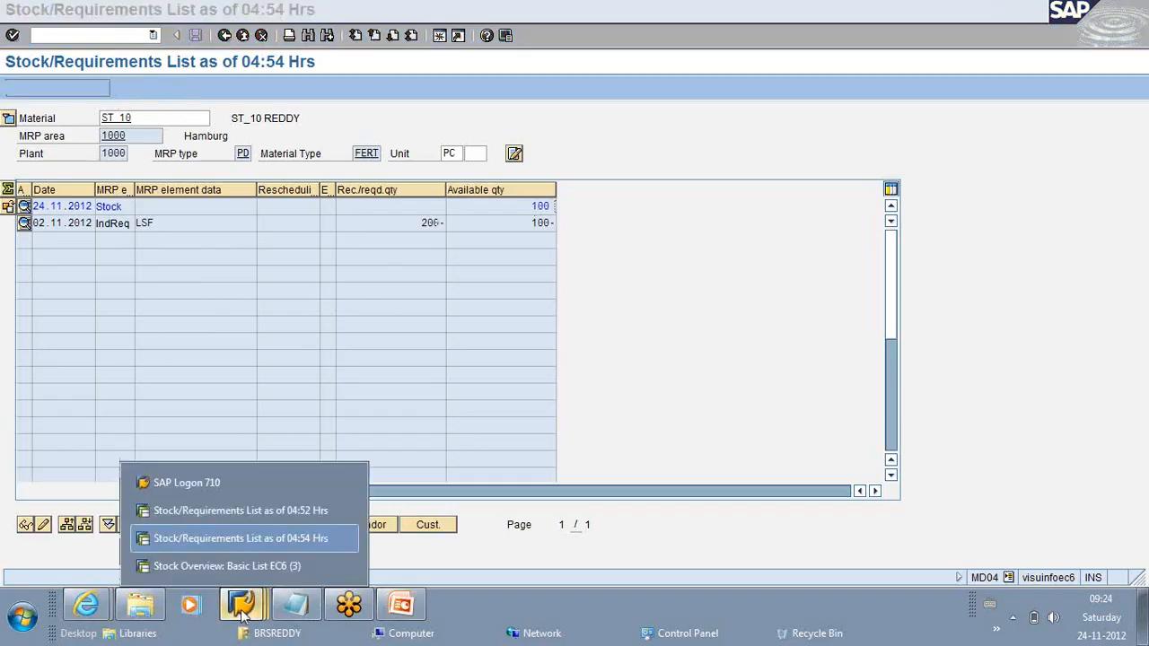
{"action": "left_click", "coordinate": [235, 512]}
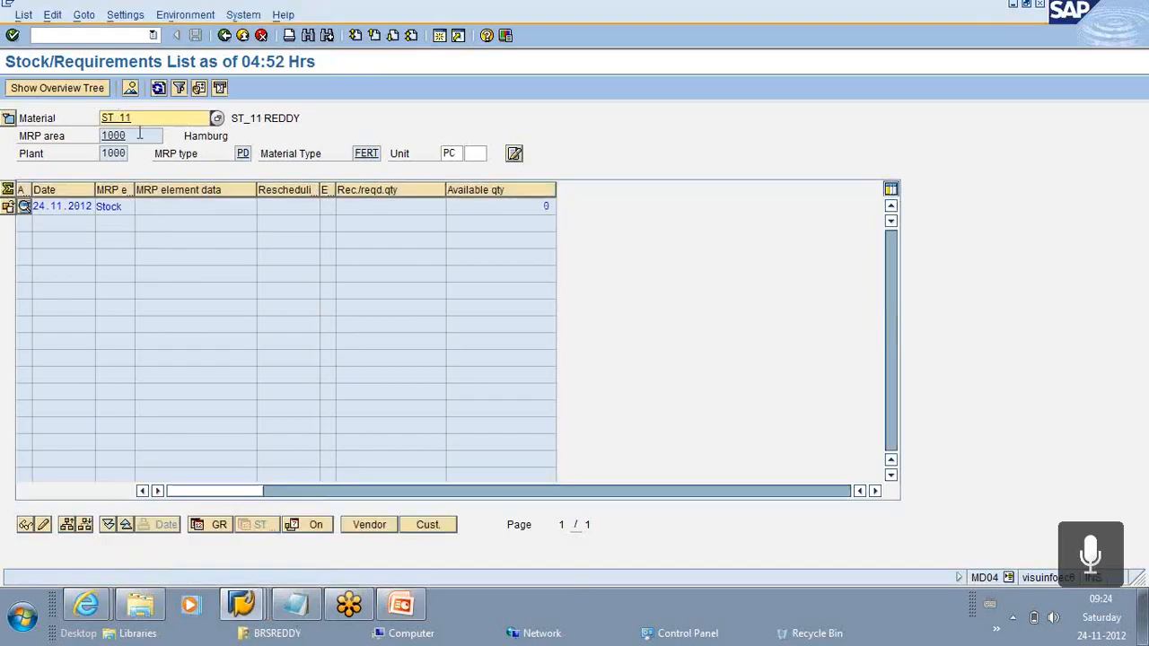
{"action": "left_click", "coordinate": [39, 34]}
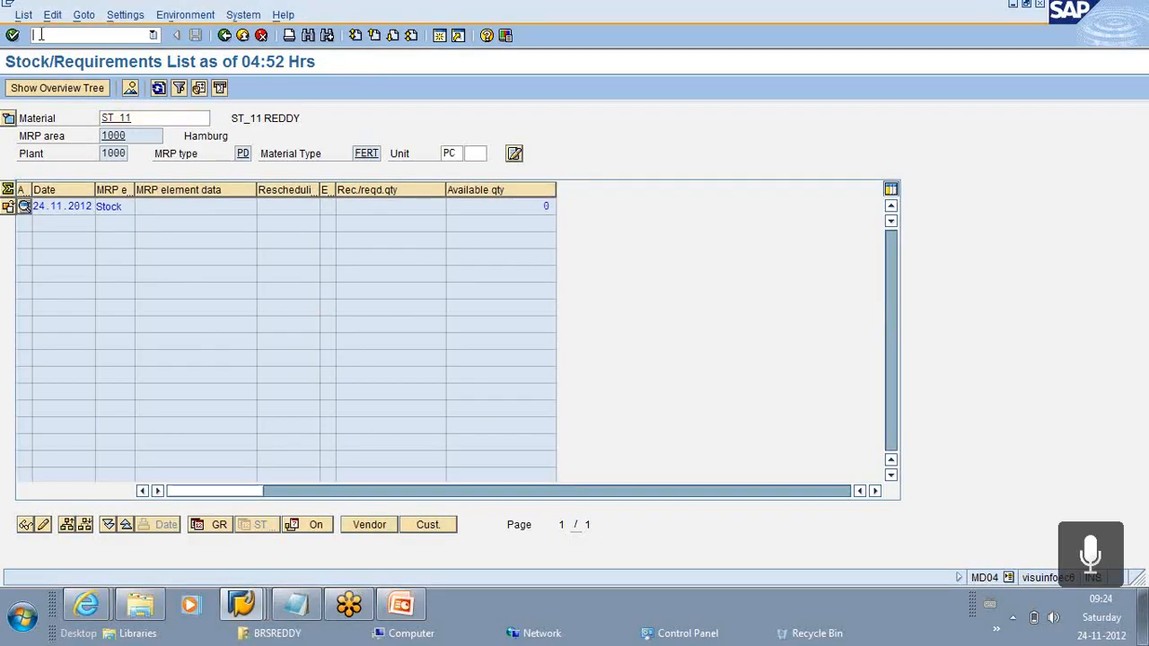
{"action": "type", "text": "/nMD"}
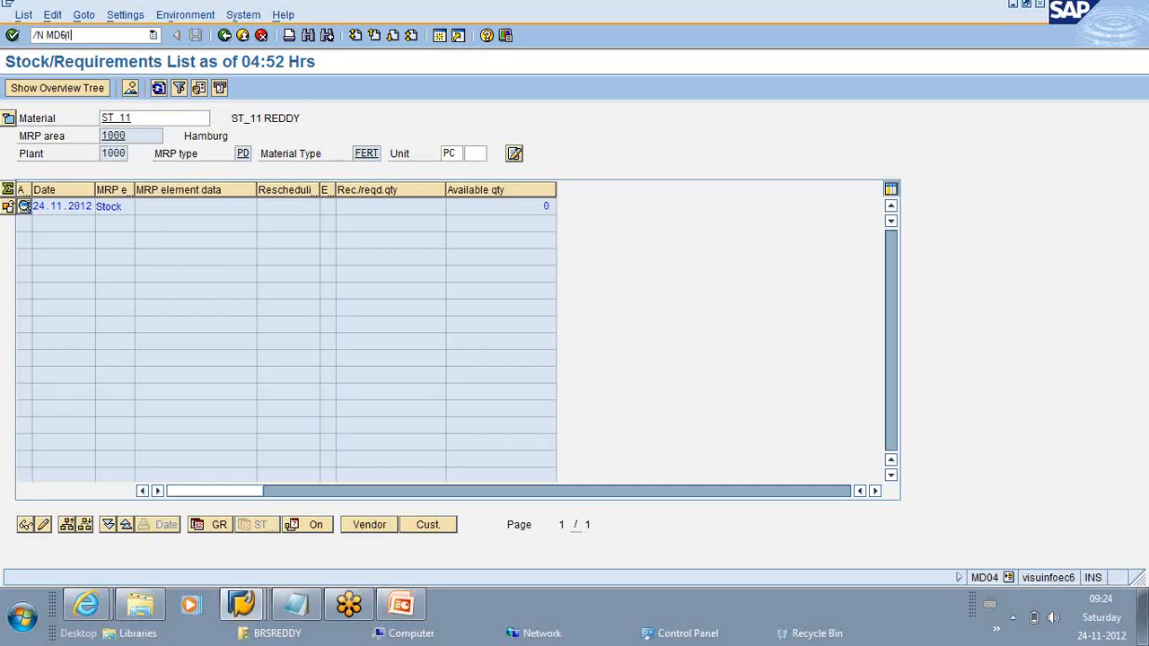
{"action": "type", "text": "61"}
{"action": "key", "text": "Return"}
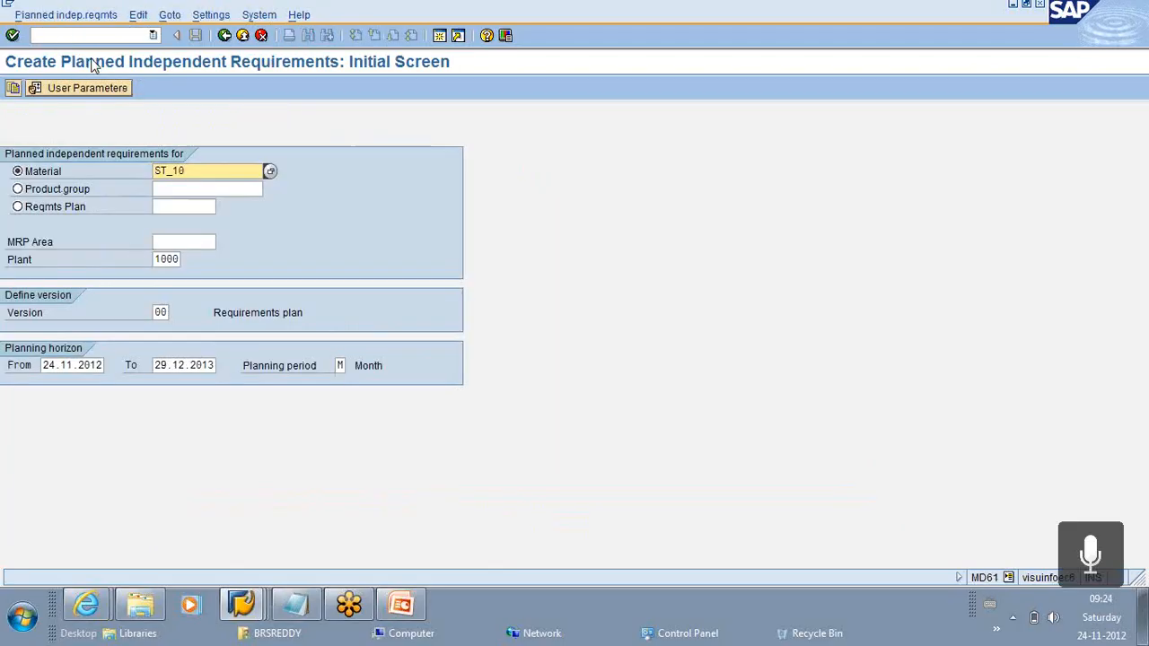
Step: Change the requirements type in the user parameters to BSF (Gross planned indep. reqmts) and save them
{"action": "left_click", "coordinate": [90, 96]}
{"action": "left_click", "coordinate": [213, 231]}
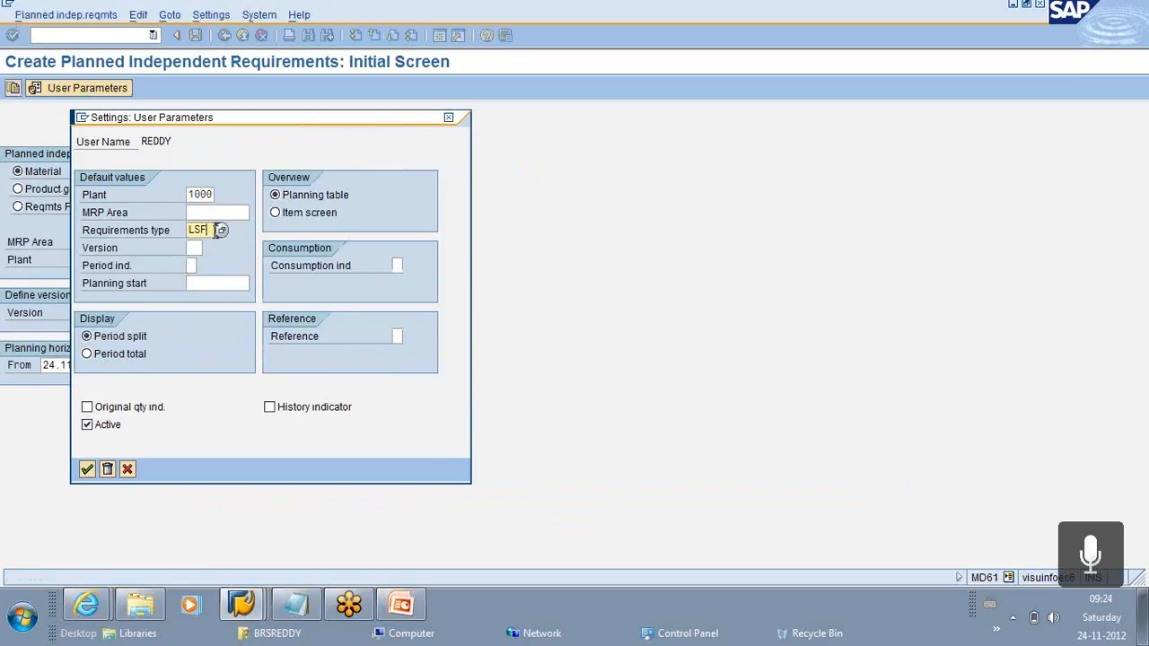
{"action": "left_click", "coordinate": [220, 232]}
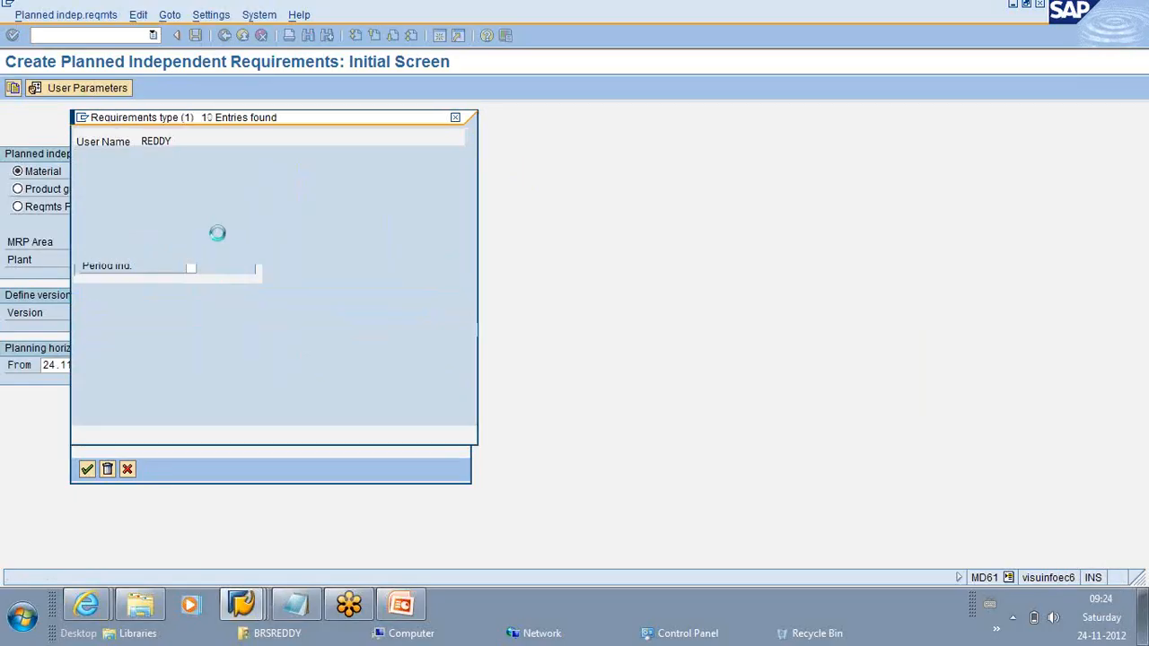
{"action": "double_click", "coordinate": [124, 228]}
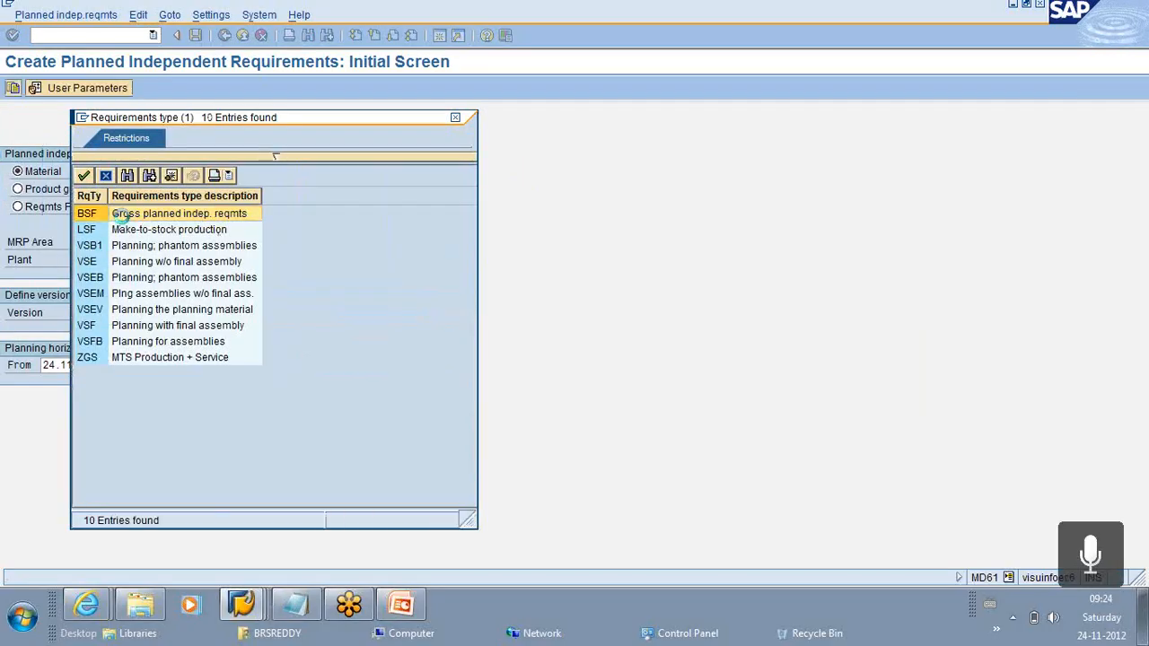
{"action": "key", "text": "Return"}
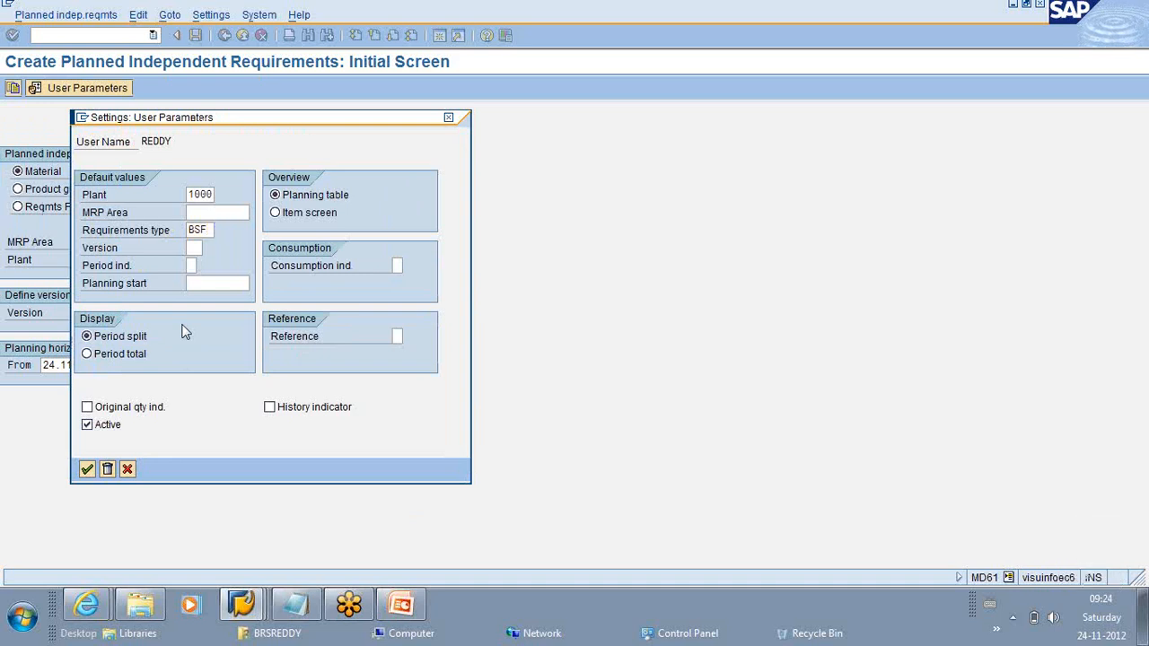
{"action": "left_click", "coordinate": [76, 434]}
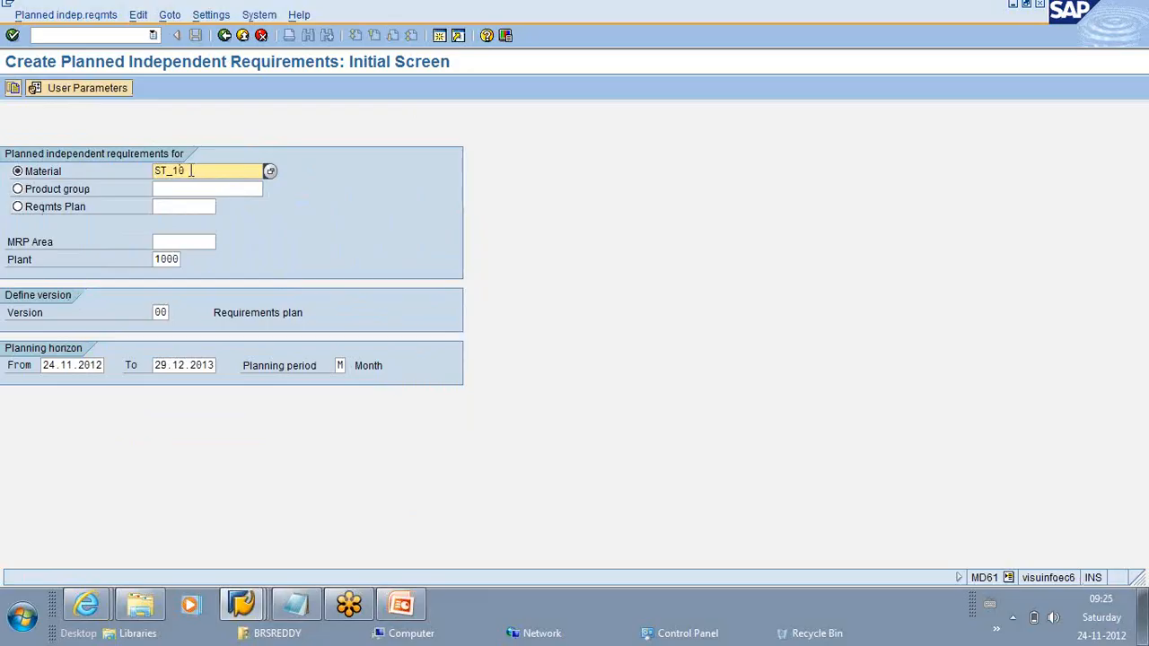
Step: Set the material to ST_11, save the user parameters with requirements type BSF again, and open the planning table
{"action": "key", "text": "BackSpace"}
{"action": "type", "text": "1"}
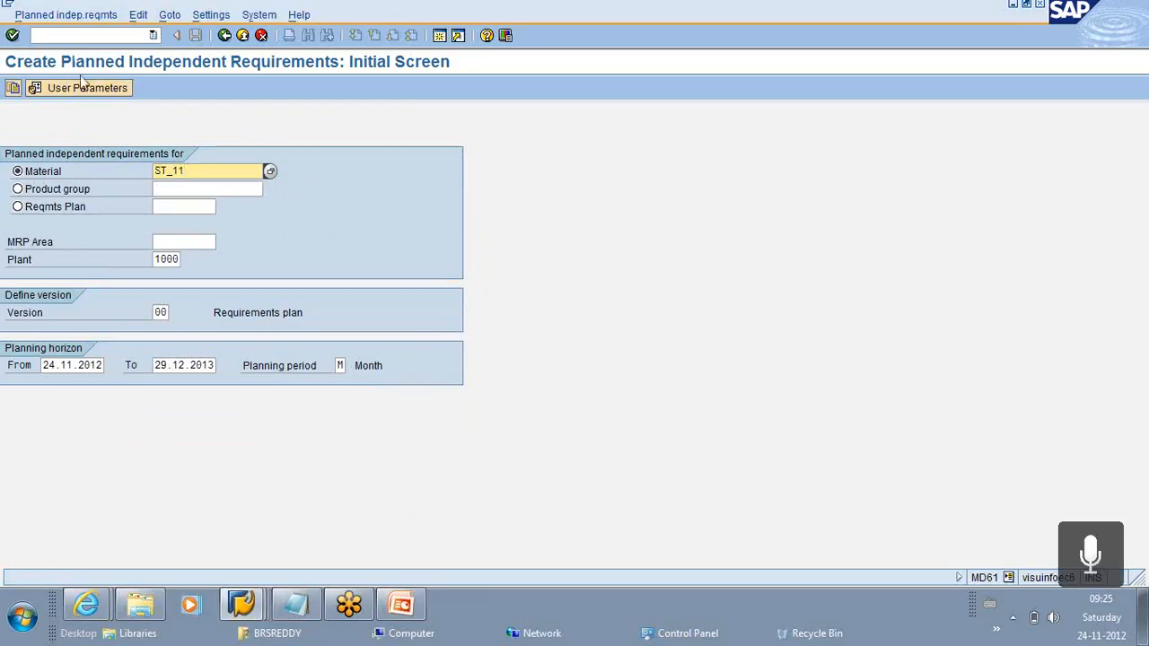
{"action": "left_click", "coordinate": [84, 86]}
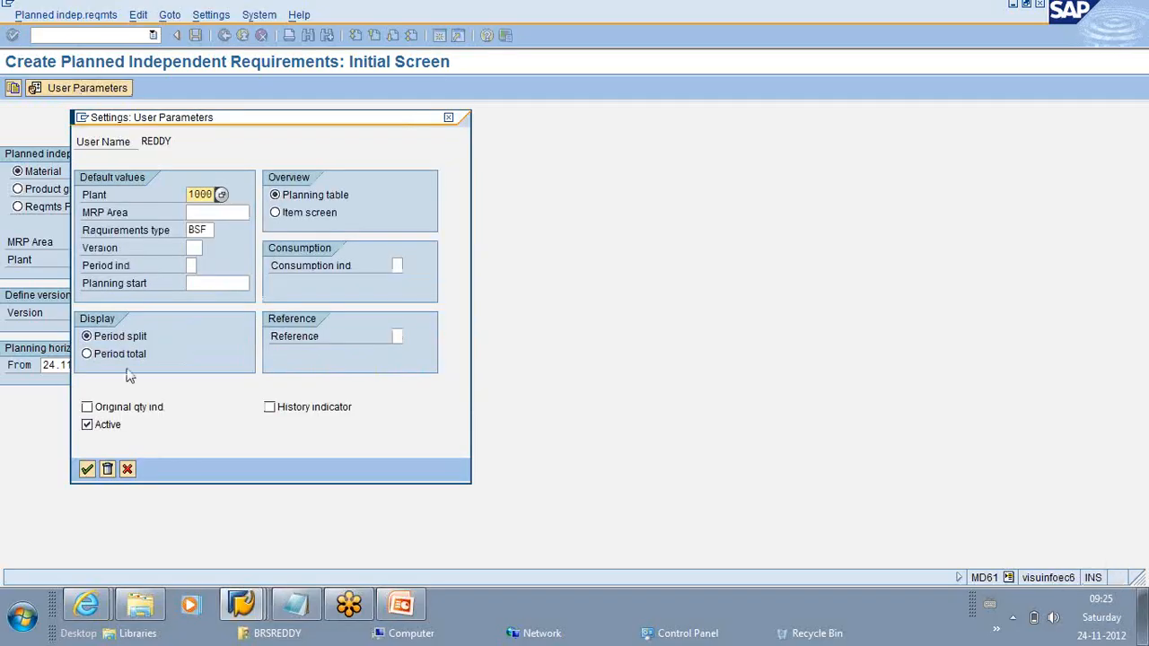
{"action": "left_click", "coordinate": [87, 470]}
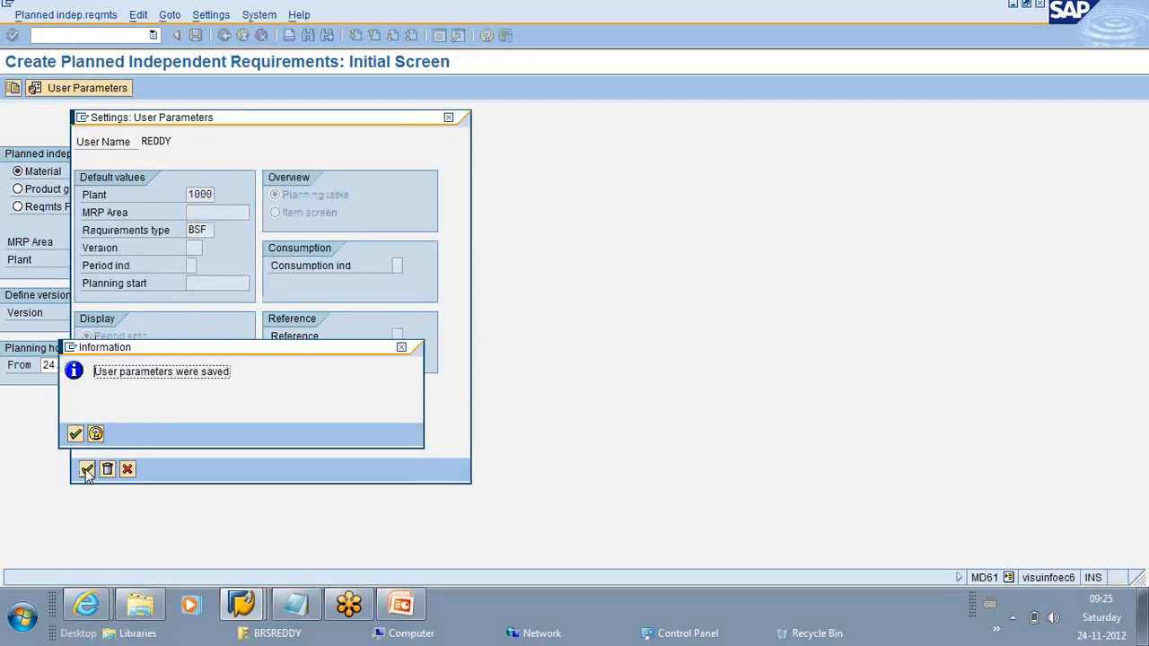
{"action": "left_click", "coordinate": [74, 434]}
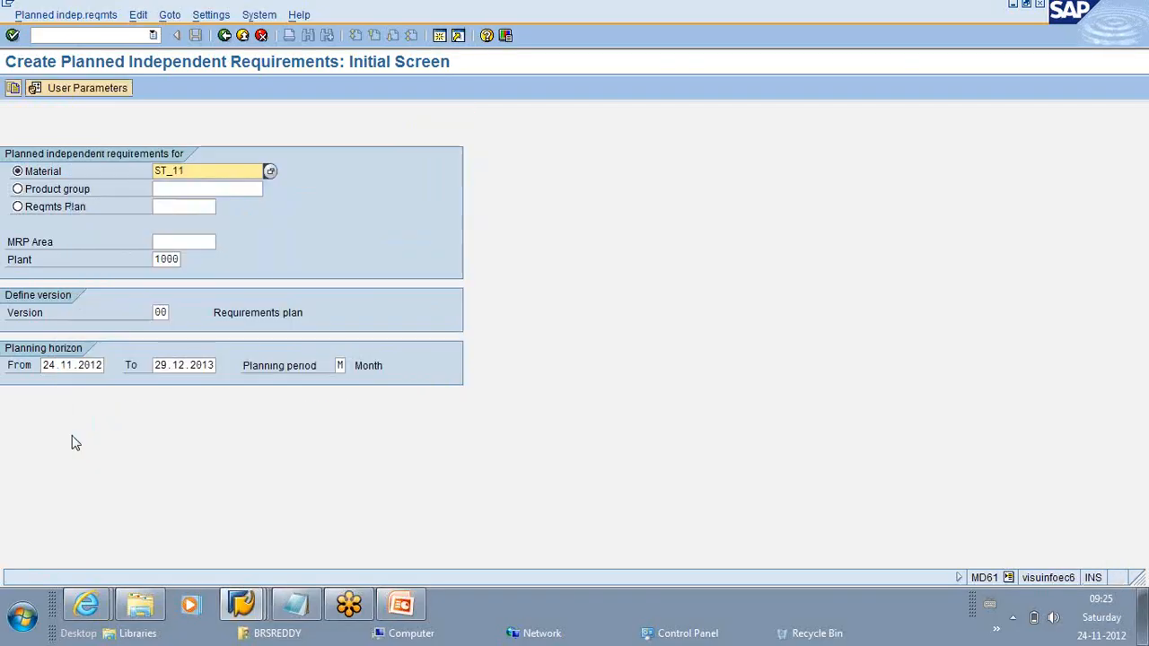
{"action": "key", "text": "Return"}
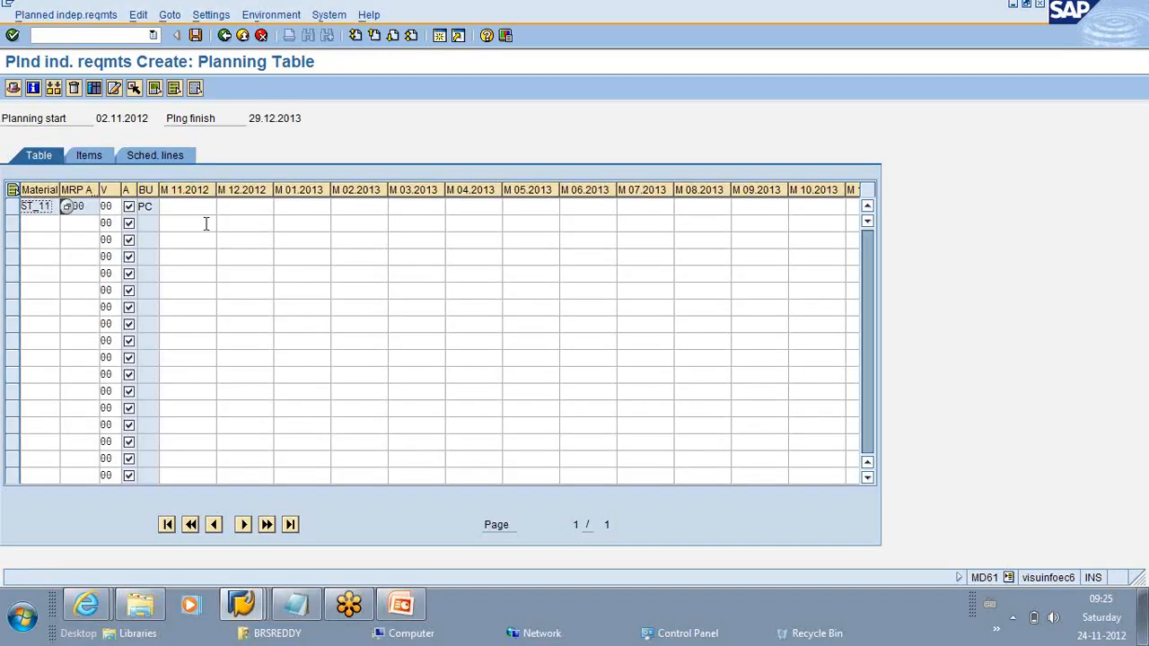
Step: Enter 200 pieces of ST_11 for M 11.2012 and save the planned independent requirement
{"action": "left_click", "coordinate": [198, 207]}
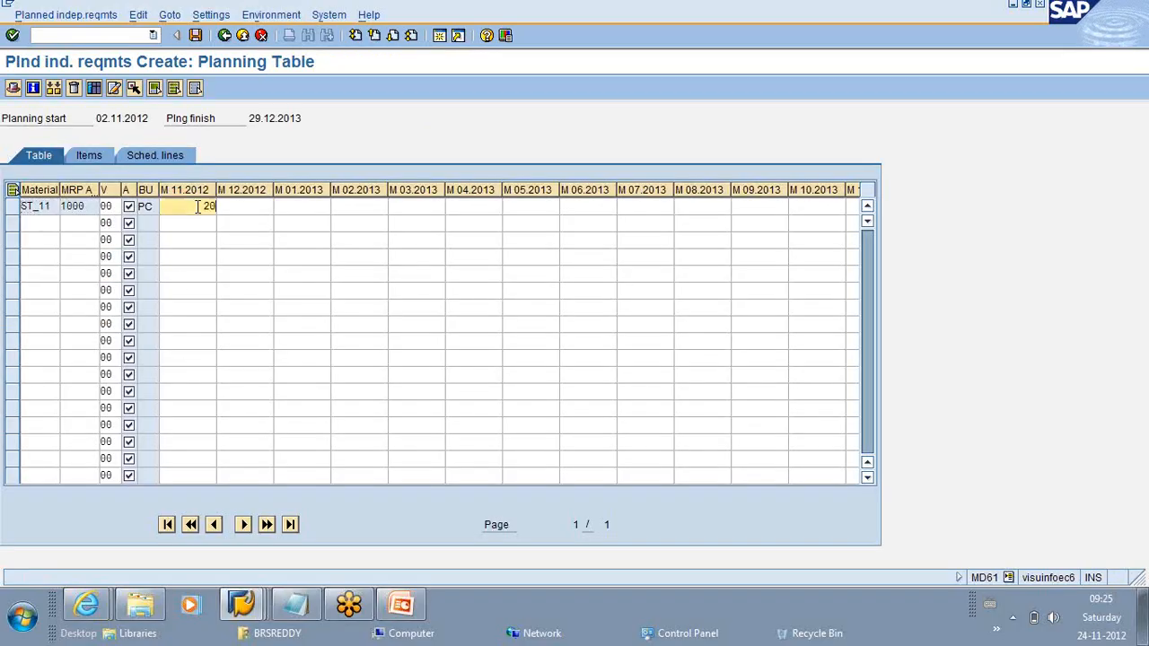
{"action": "left_click", "coordinate": [195, 35]}
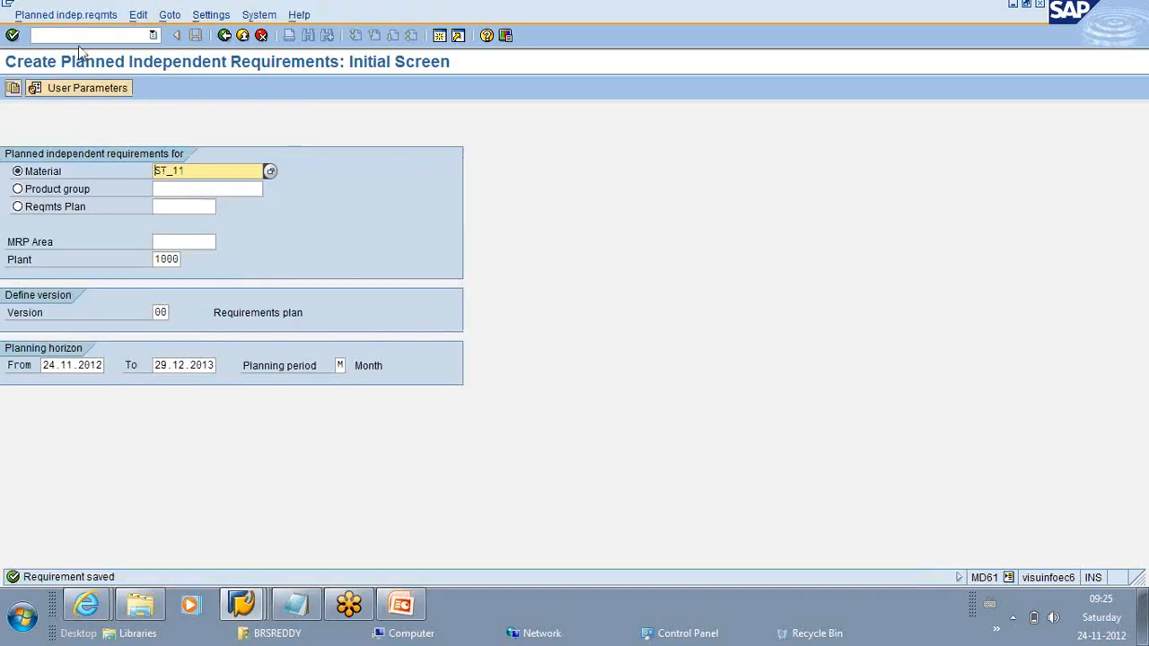
Step: Open MD04 for ST_11 in plant 1000 and compare its stock/requirements list with the ST_10 session
{"action": "left_click", "coordinate": [80, 37]}
{"action": "type", "text": "/N MD0"}
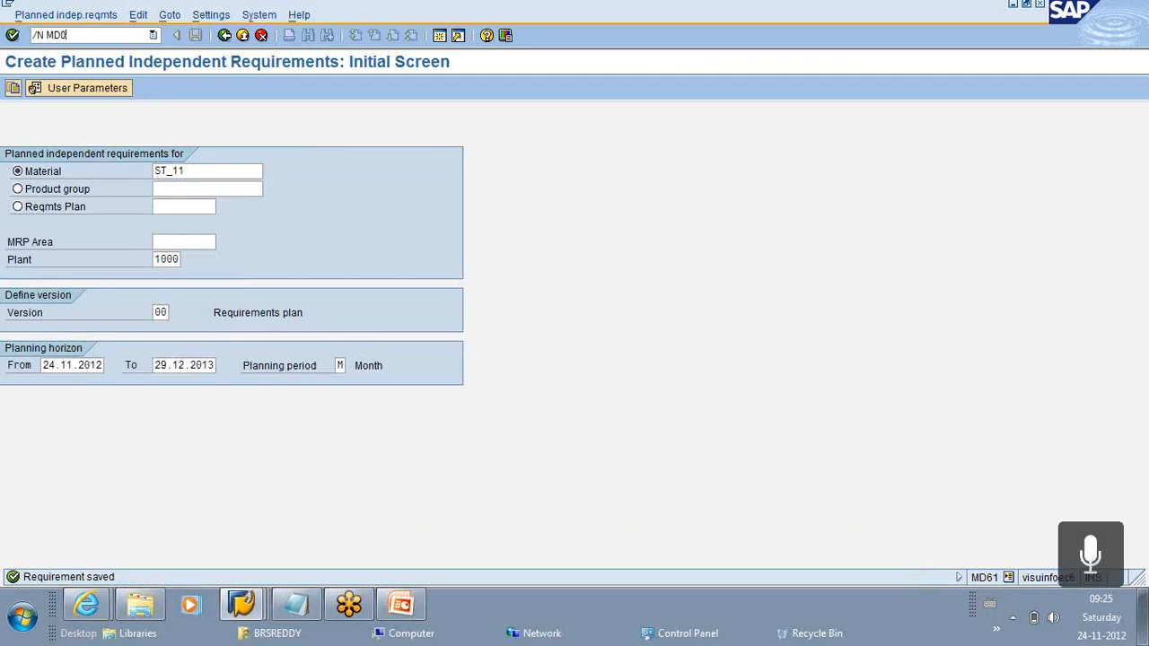
{"action": "type", "text": "4"}
{"action": "key", "text": "Return"}
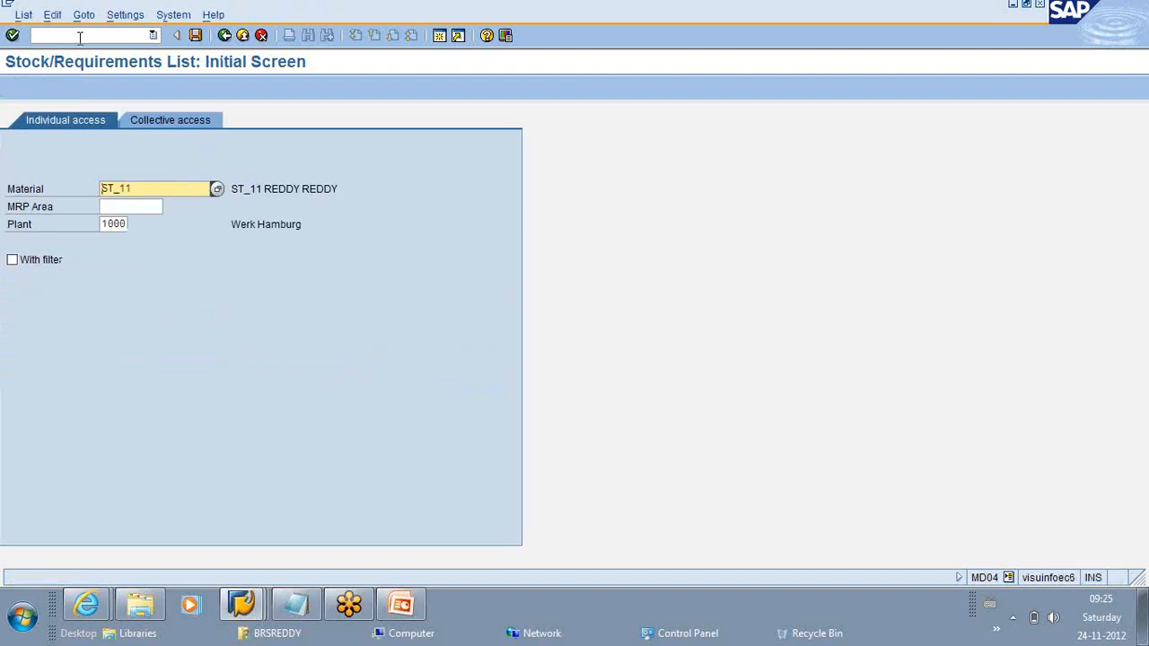
{"action": "key", "text": "Return"}
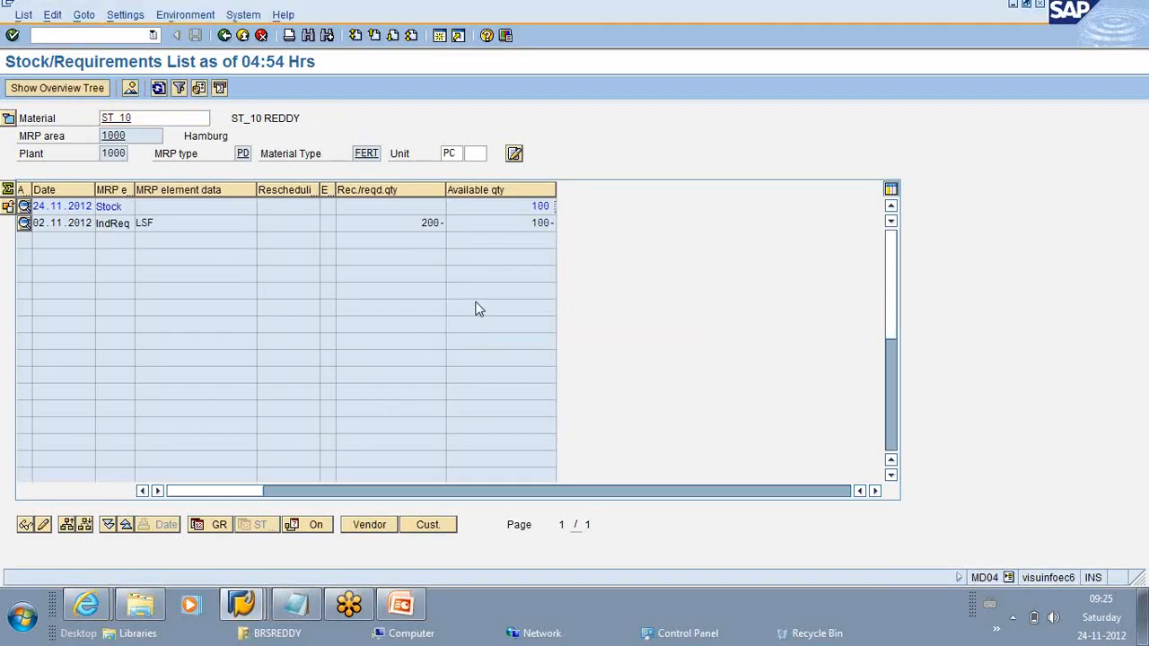
{"action": "left_click_drag", "start_coordinate": [149, 117], "coordinate": [91, 118]}
{"action": "left_click", "coordinate": [94, 249]}
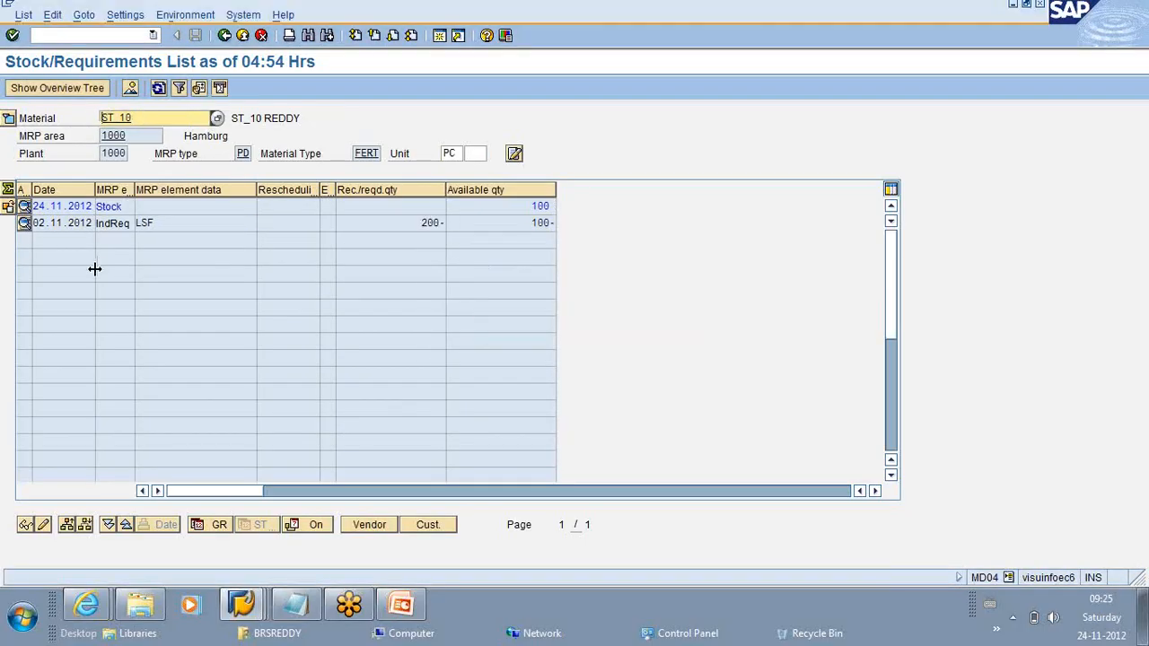
{"action": "key", "text": "alt+Tab"}
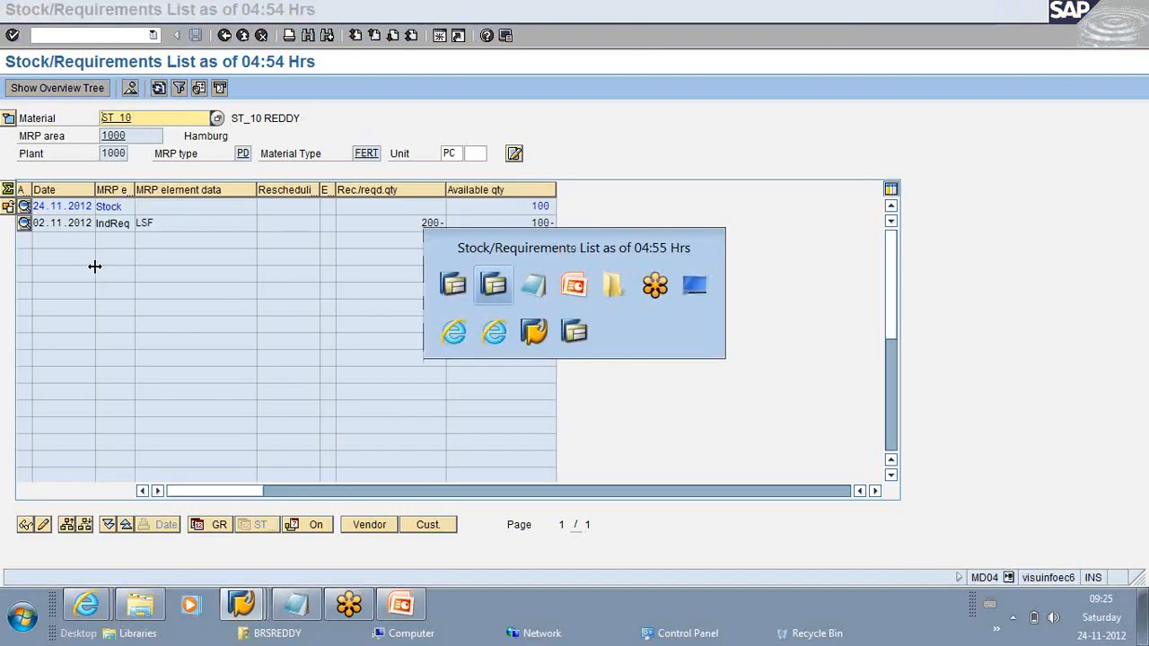
{"action": "key", "text": "alt+Tab"}
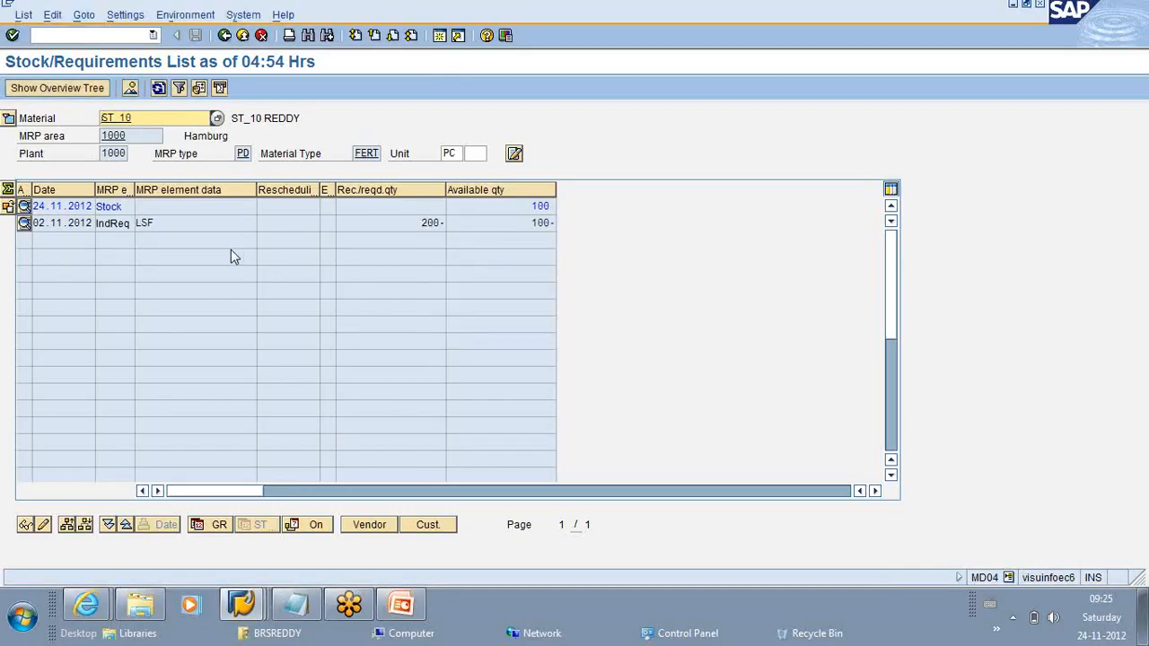
Step: Run single-item, multi-level planning in MD02 for ST_11 in plant 1000 with processing key NETCH
{"action": "left_click", "coordinate": [90, 36]}
{"action": "type", "text": "/N MD02"}
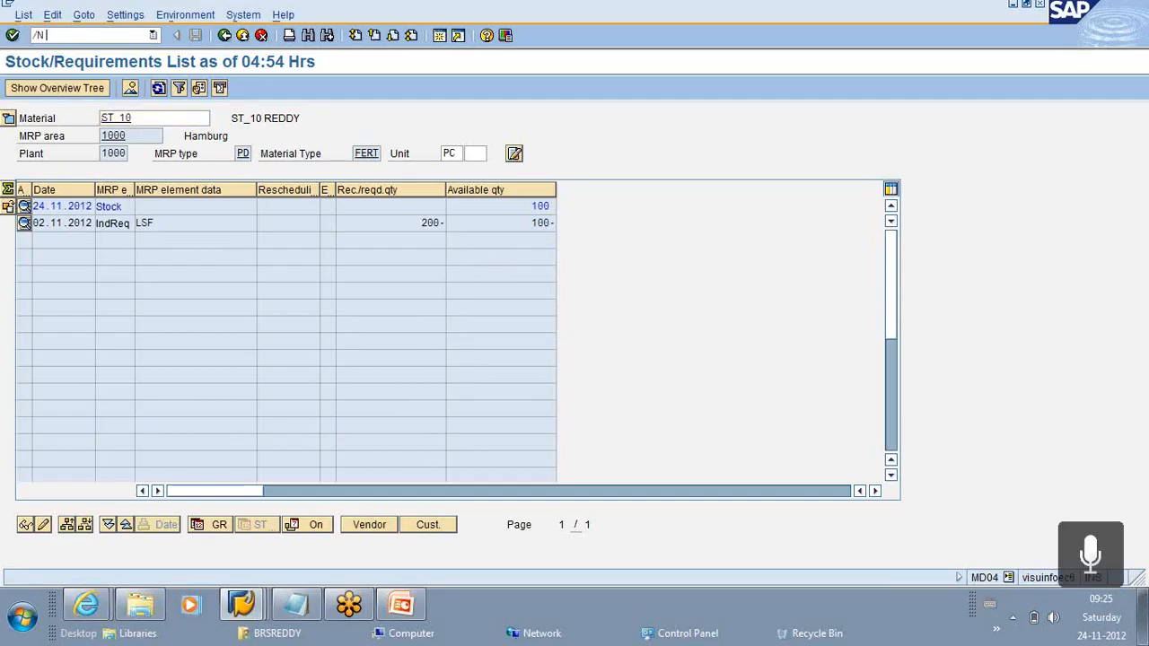
{"action": "key", "text": "Return"}
{"action": "key", "text": "Return"}
Step: Restart MD02, change the material to ST_10, and run its planning in plant 1000 with processing key NETCH
{"action": "left_click", "coordinate": [87, 38]}
{"action": "type", "text": "/N MD0"}
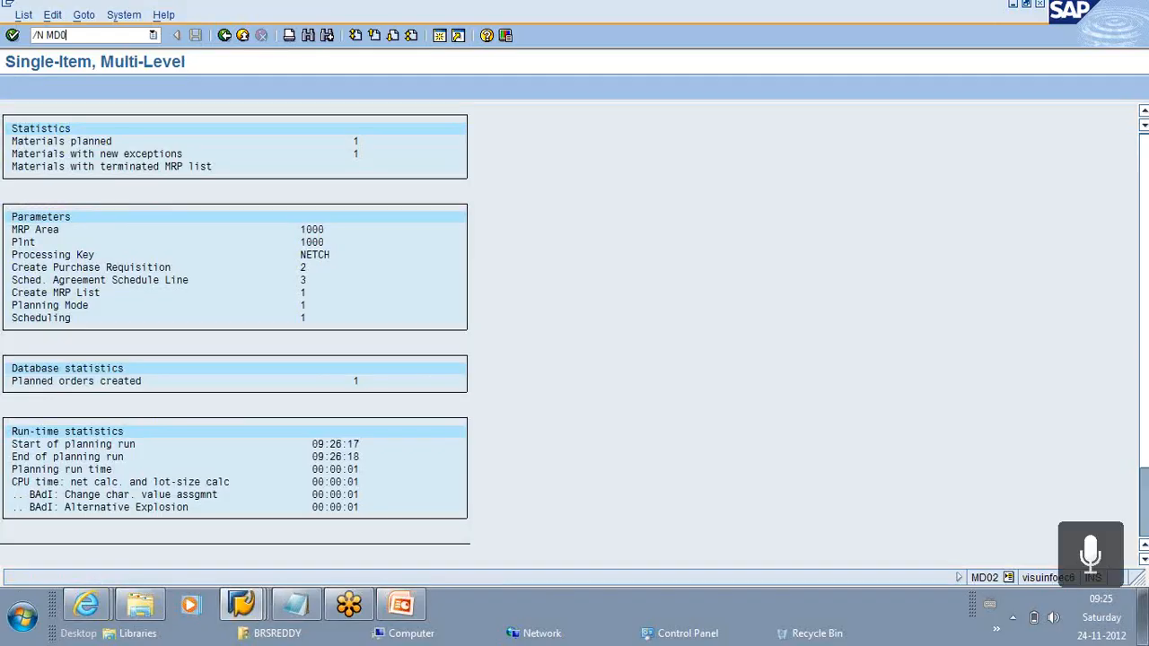
{"action": "type", "text": "2"}
{"action": "key", "text": "Return"}
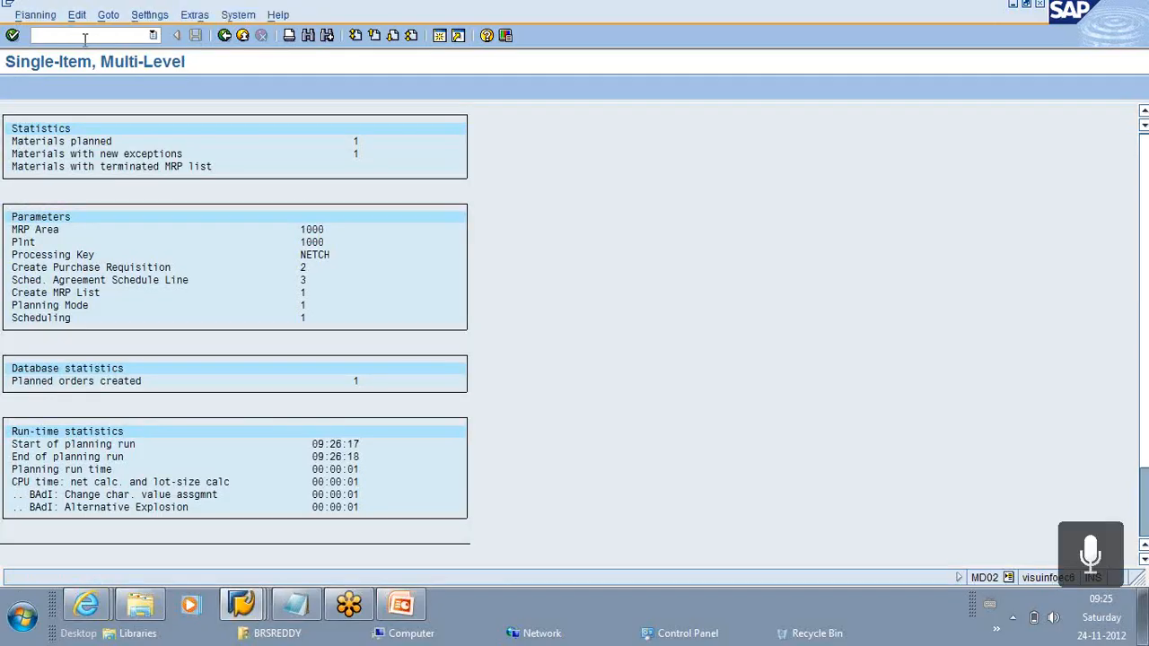
{"action": "key", "text": "BackSpace"}
{"action": "type", "text": "0"}
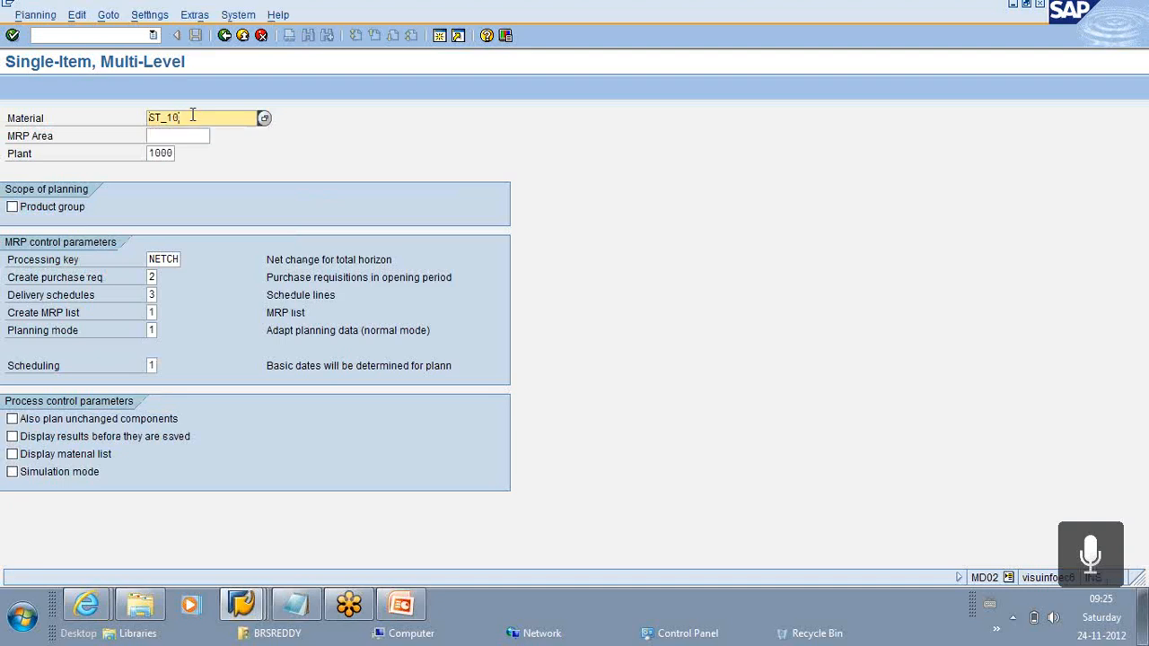
{"action": "key", "text": "Return"}
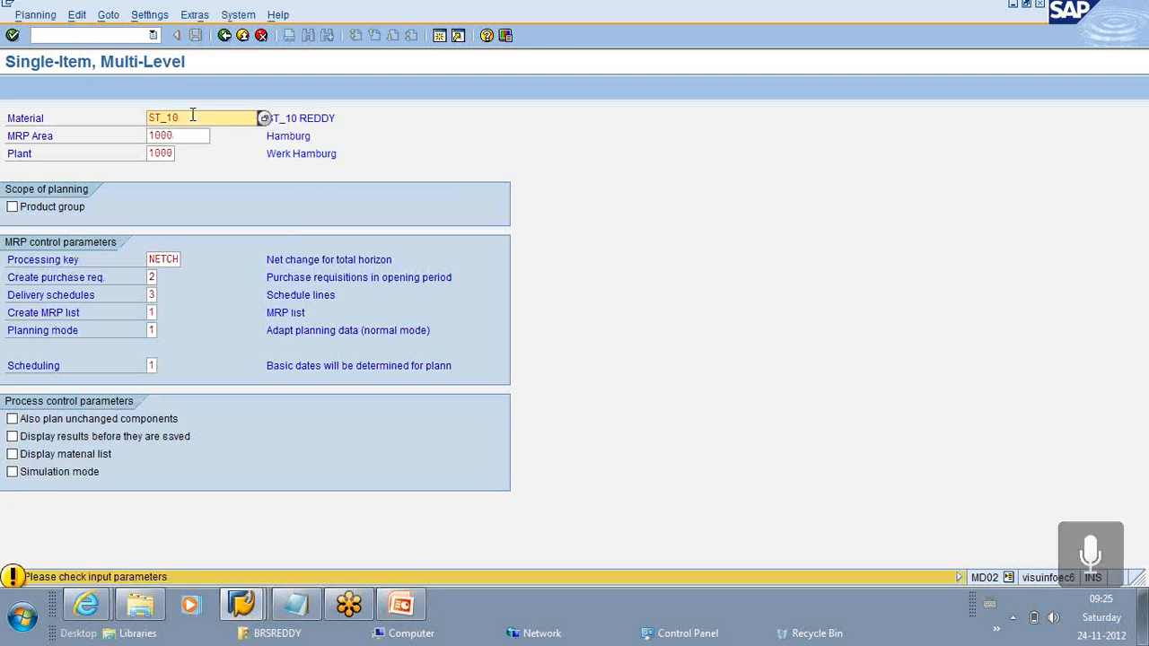
{"action": "key", "text": "Return"}
Step: Open the MD04 stock/requirements list for ST_10 in plant 1000
{"action": "left_click", "coordinate": [54, 35]}
{"action": "type", "text": "/N MD04"}
{"action": "key", "text": "Return"}
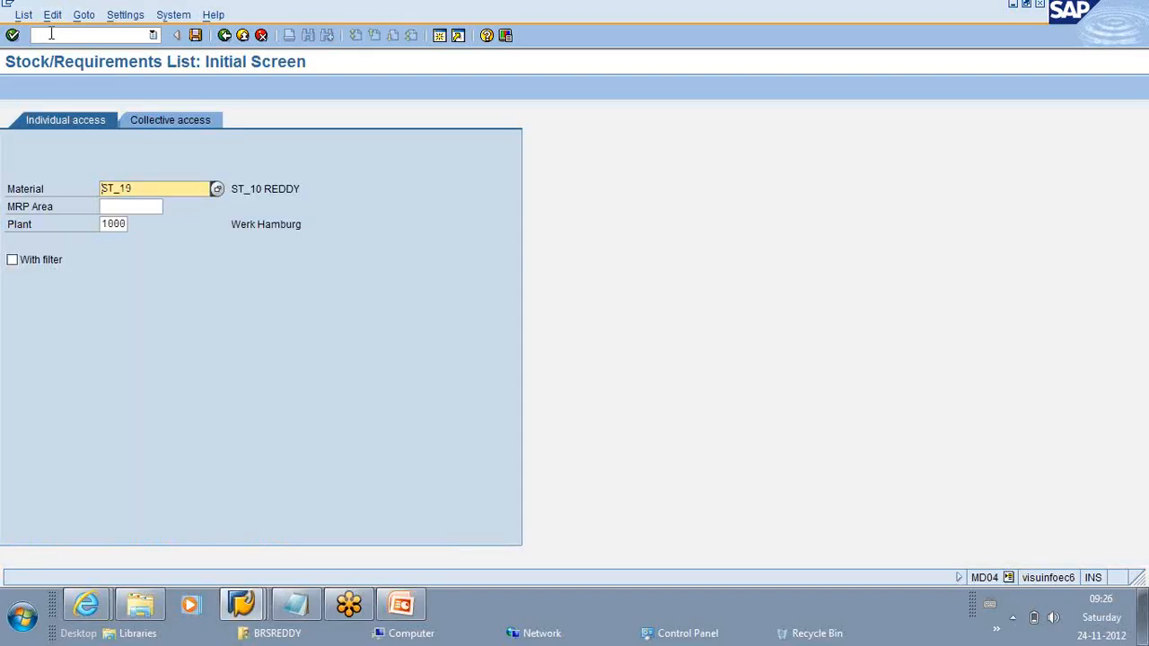
{"action": "key", "text": "Return"}
Step: Refresh ST_11's stock/requirements list in the other session and compare its planned order with the one for ST_10
{"action": "key", "text": "alt+Tab"}
{"action": "left_click", "coordinate": [158, 88]}
{"action": "key", "text": "alt+Tab"}
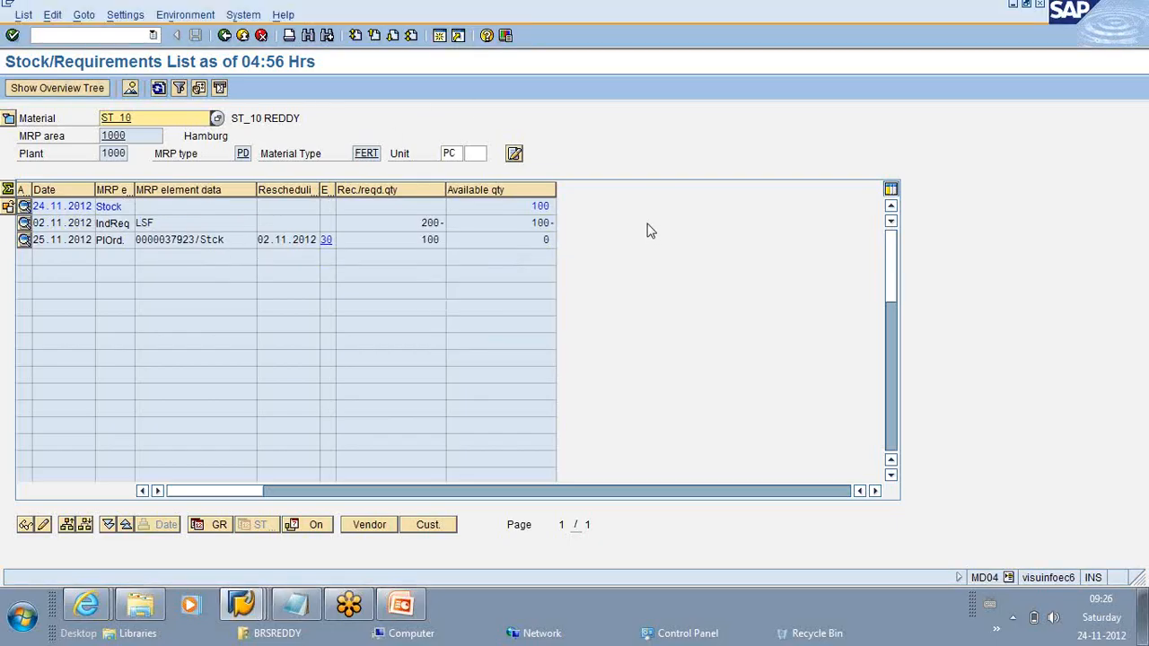
{"action": "key", "text": "alt+Tab"}
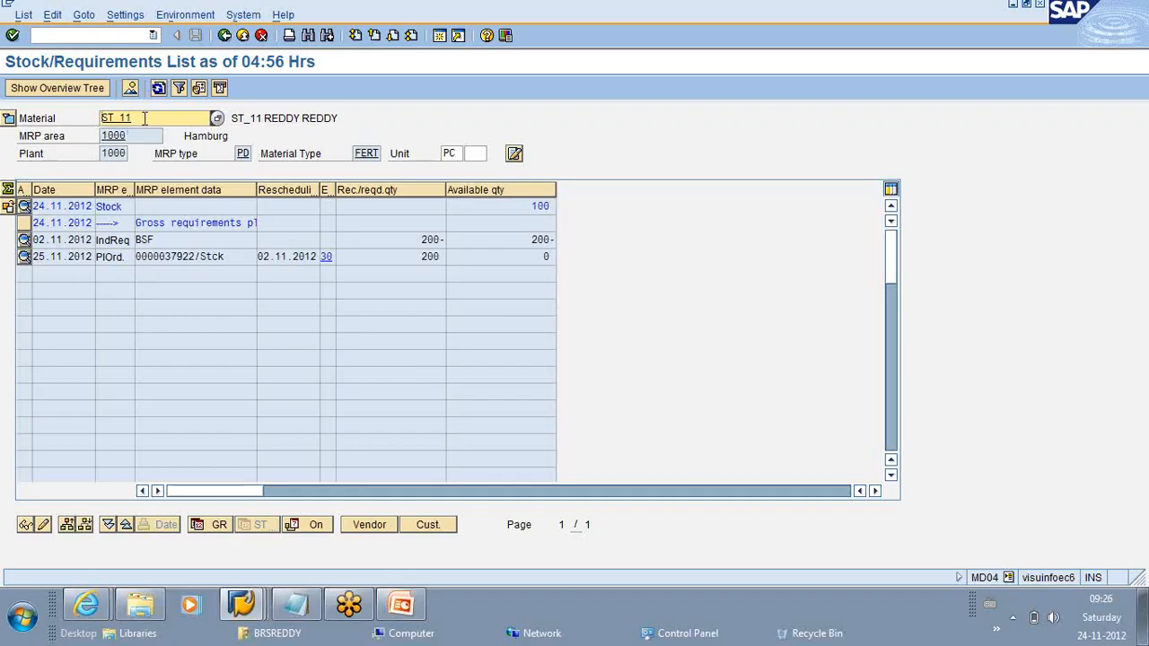
{"action": "key", "text": "alt+Tab"}
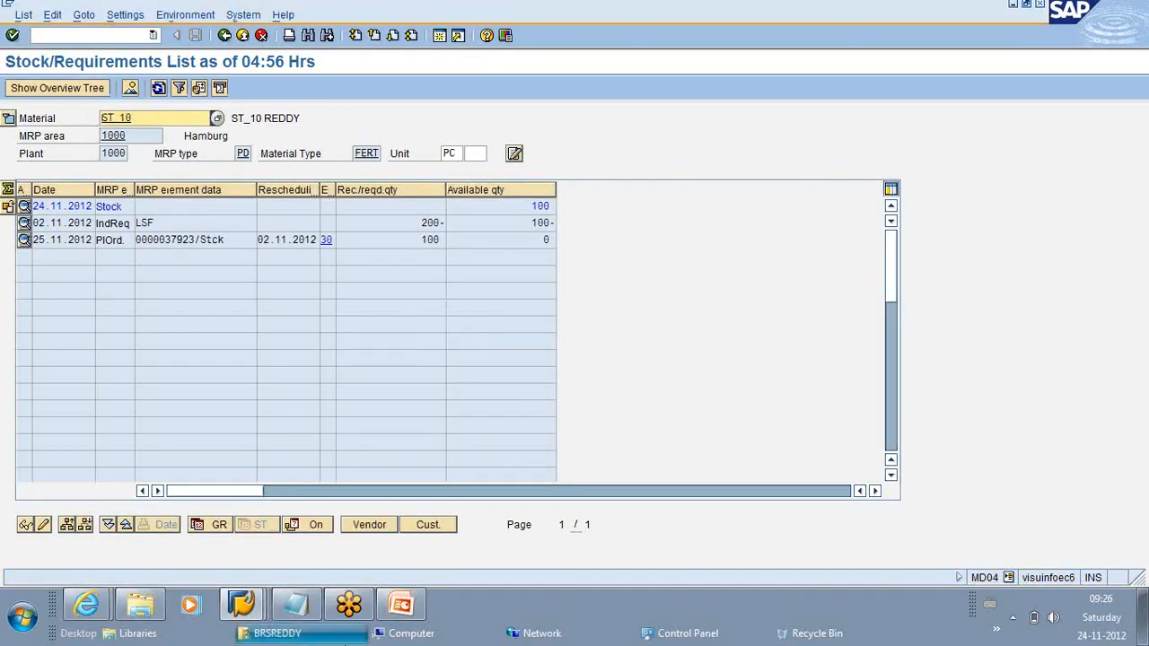
Step: Switch to the Notepad notes, restore the window to a smaller size, and place it beside the ST_10 list
{"action": "left_click", "coordinate": [296, 606]}
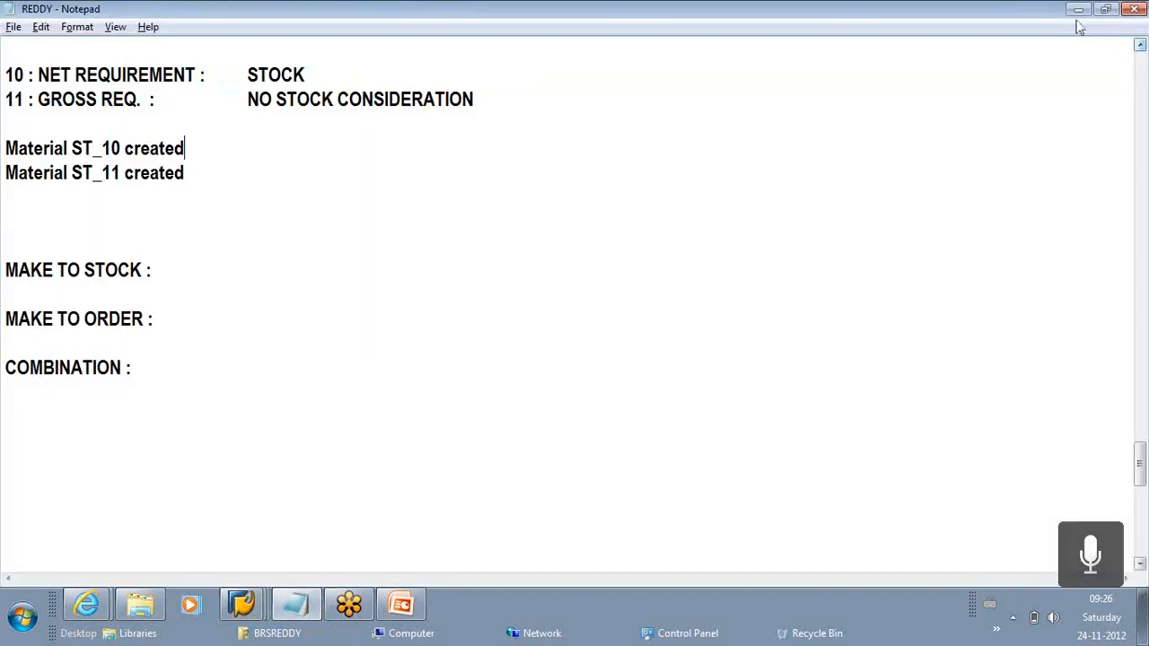
{"action": "left_click", "coordinate": [1108, 10]}
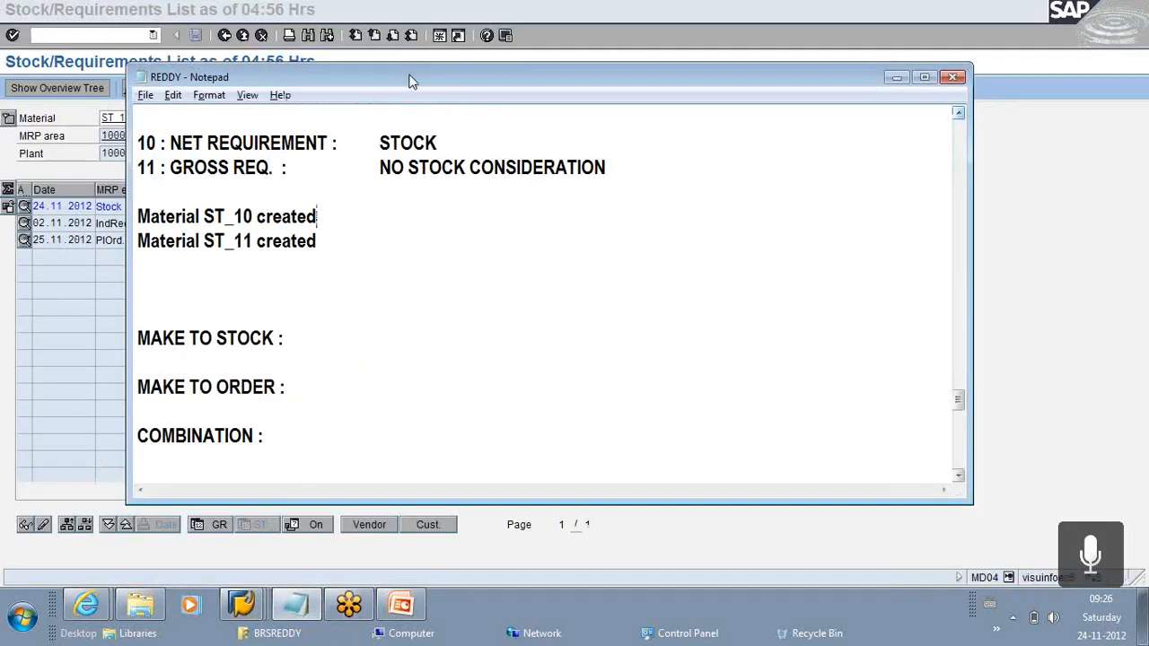
{"action": "left_click_drag", "start_coordinate": [410, 78], "coordinate": [875, 22]}
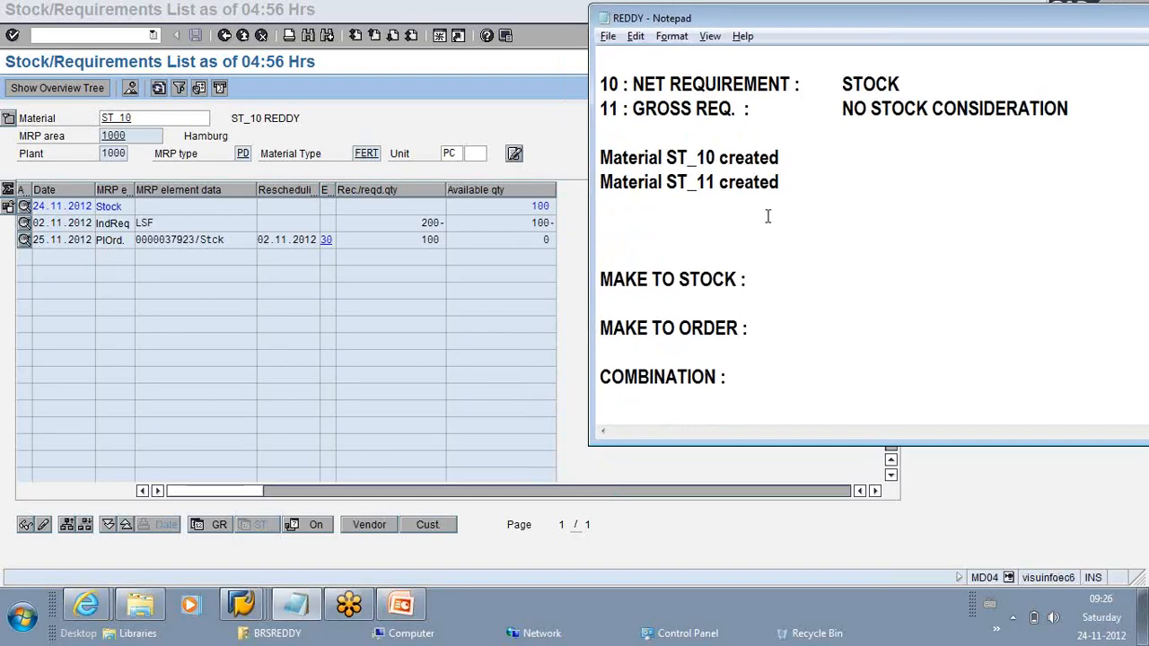
Step: Review the strategy 10 net requirement note against ST_10's stock, LSF requirement, and planned order quantities
{"action": "left_click_drag", "start_coordinate": [597, 83], "coordinate": [920, 85]}
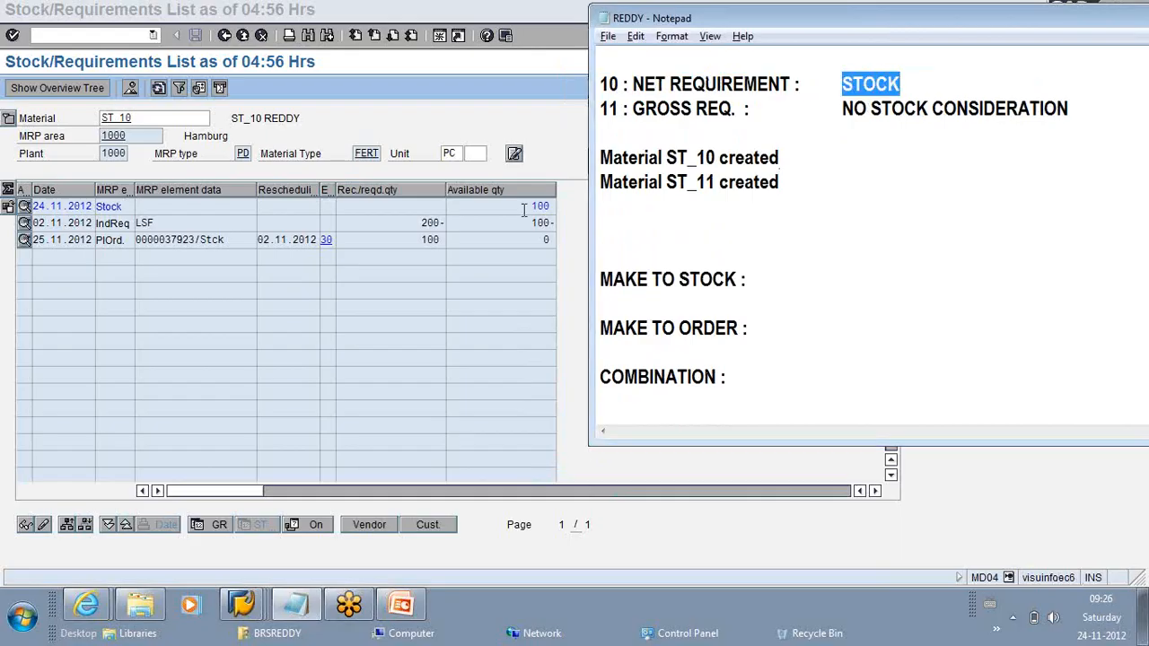
{"action": "left_click", "coordinate": [566, 217]}
{"action": "left_click_drag", "start_coordinate": [419, 224], "coordinate": [448, 225]}
{"action": "left_click", "coordinate": [448, 224]}
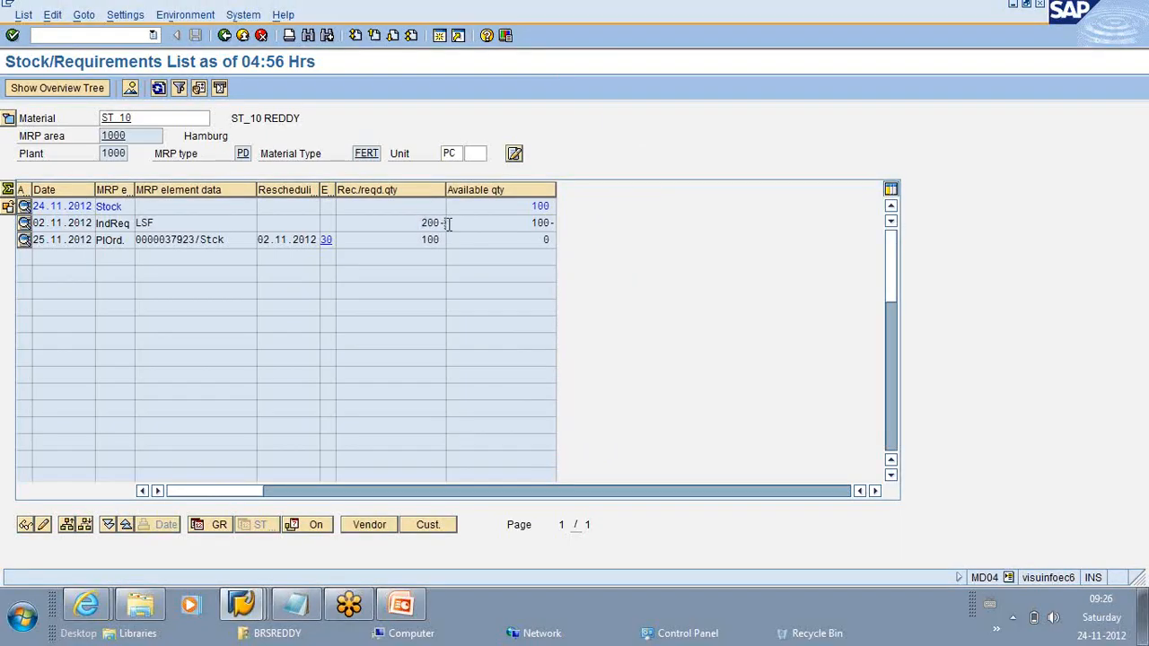
{"action": "left_click_drag", "start_coordinate": [533, 207], "coordinate": [560, 223]}
{"action": "left_click", "coordinate": [522, 222]}
{"action": "left_click", "coordinate": [558, 226]}
{"action": "left_click_drag", "start_coordinate": [411, 240], "coordinate": [453, 240]}
{"action": "left_click", "coordinate": [452, 240]}
Step: Show ST_11's list beside the notes and check strategy 11's NO STOCK CONSIDERATION against its stock, BSF requirement, and planned order
{"action": "key", "text": "alt+Tab"}
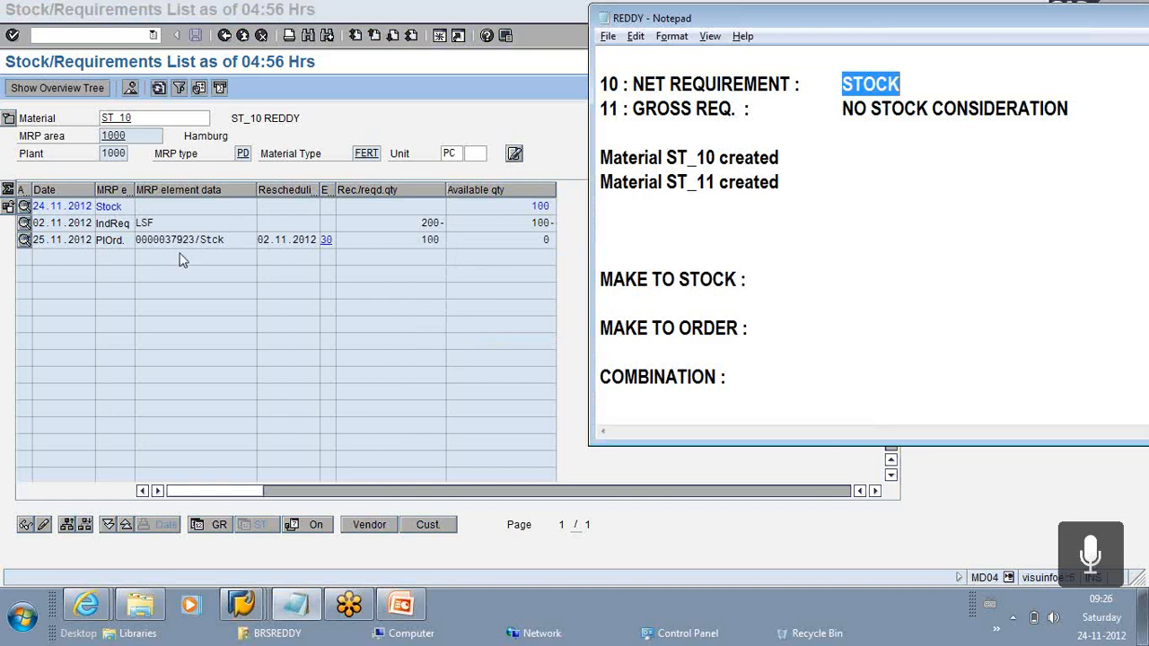
{"action": "key", "text": "alt+Tab"}
{"action": "key", "text": "alt+Tab"}
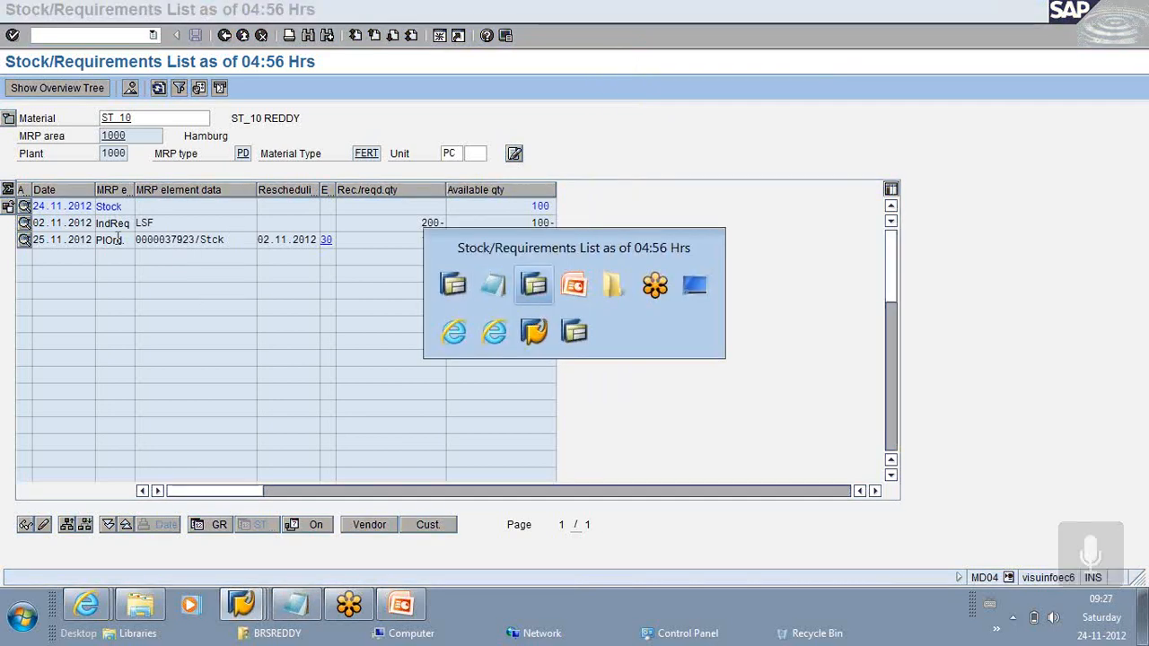
{"action": "left_click", "coordinate": [297, 612]}
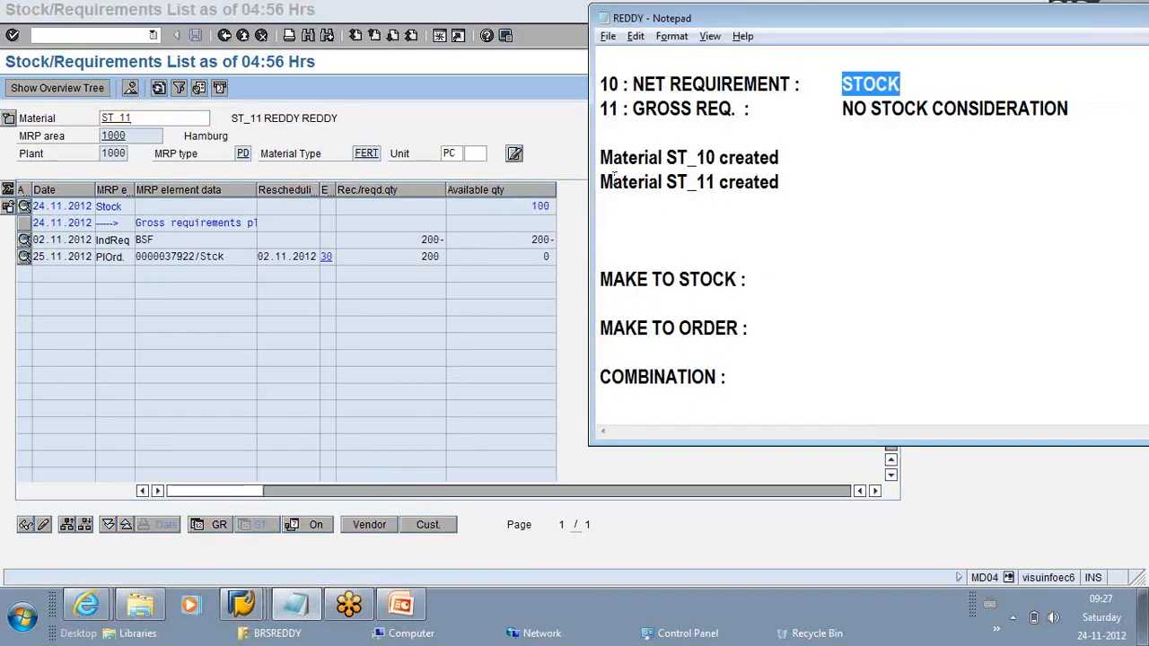
{"action": "left_click", "coordinate": [604, 182]}
{"action": "left_click_drag", "start_coordinate": [603, 181], "coordinate": [763, 182]}
{"action": "left_click_drag", "start_coordinate": [843, 108], "coordinate": [1083, 107]}
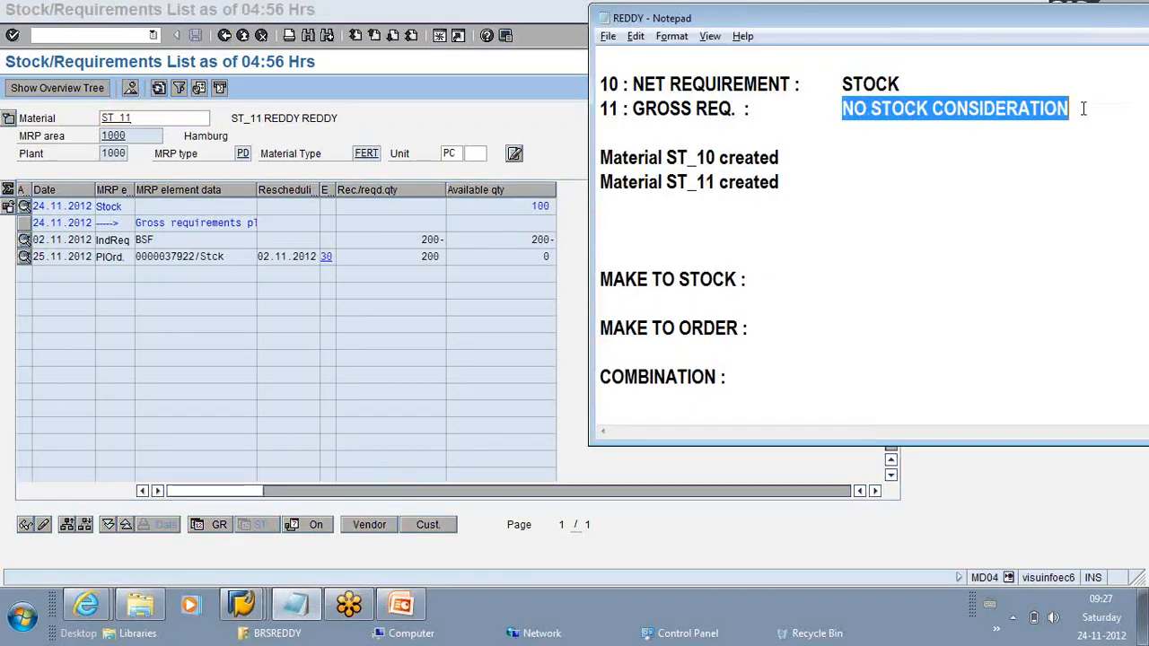
{"action": "left_click", "coordinate": [516, 204]}
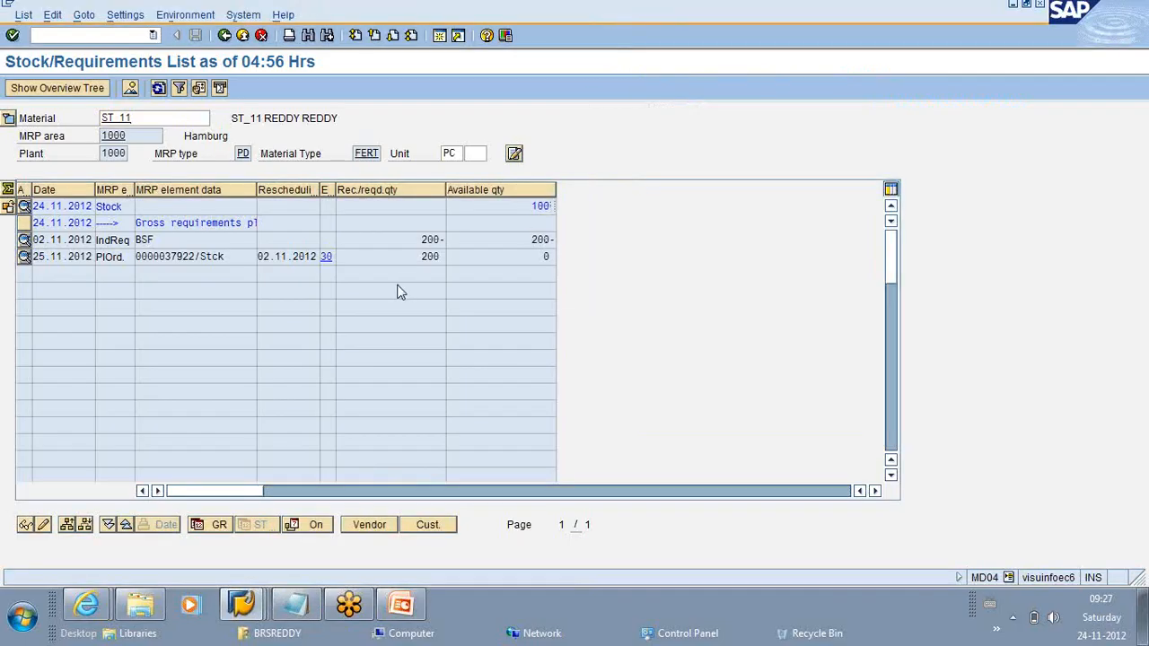
{"action": "left_click_drag", "start_coordinate": [408, 240], "coordinate": [479, 220]}
{"action": "left_click_drag", "start_coordinate": [510, 238], "coordinate": [566, 242]}
{"action": "left_click_drag", "start_coordinate": [398, 256], "coordinate": [444, 256]}
Step: Alternate between the ST_10 and ST_11 lists to compare their requirement and planned order quantities
{"action": "key", "text": "alt+Tab"}
{"action": "key", "text": "alt+Tab"}
{"action": "left_click", "coordinate": [456, 259]}
{"action": "key", "text": "alt+Tab"}
{"action": "key", "text": "alt+Tab"}
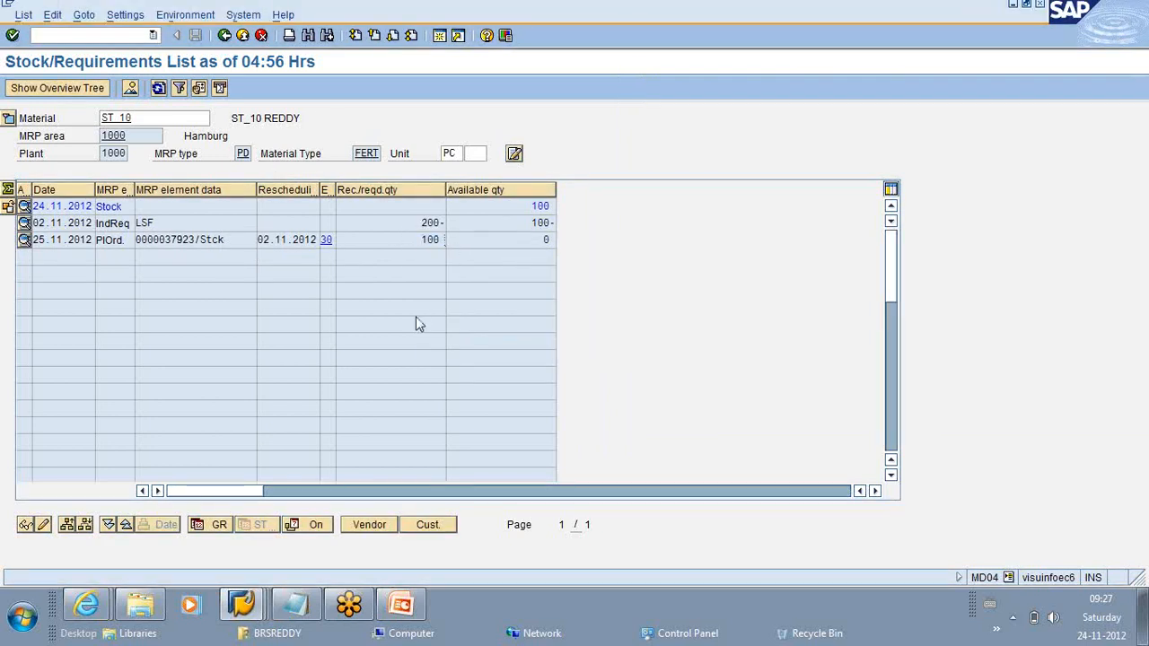
{"action": "key", "text": "alt+Tab"}
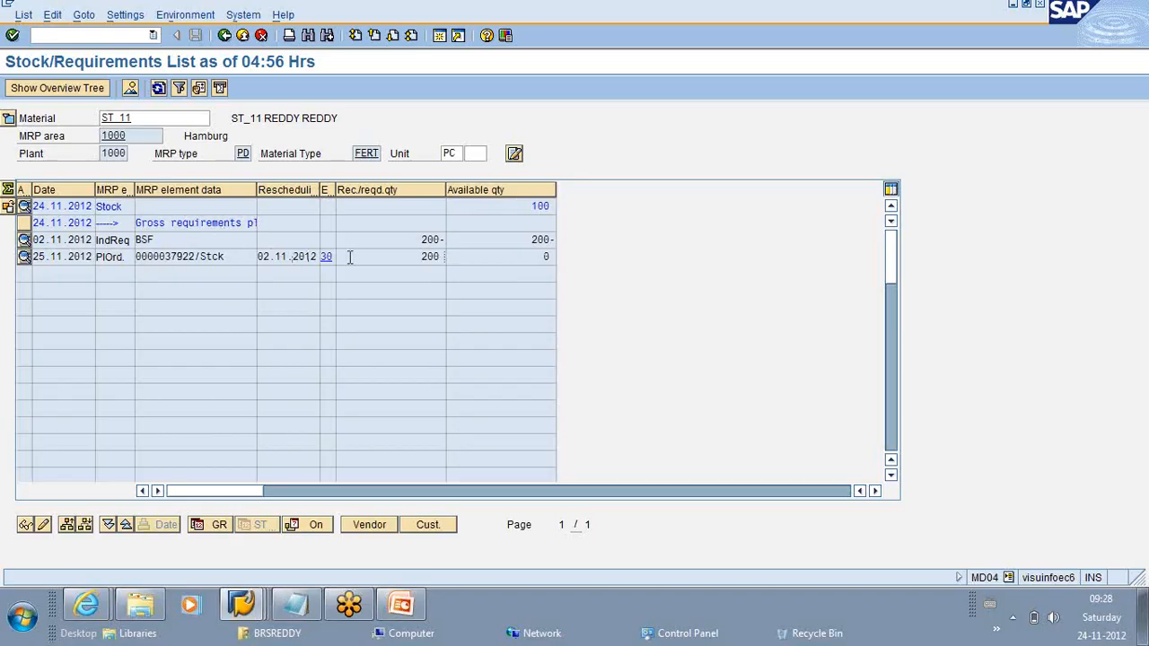
{"action": "left_click", "coordinate": [423, 240]}
{"action": "left_click", "coordinate": [442, 240]}
{"action": "key", "text": "alt+Tab"}
Step: Switch to Notepad and start a new note reading INCMO below the "Material ST_11 created" line
{"action": "key", "text": "alt+Tab"}
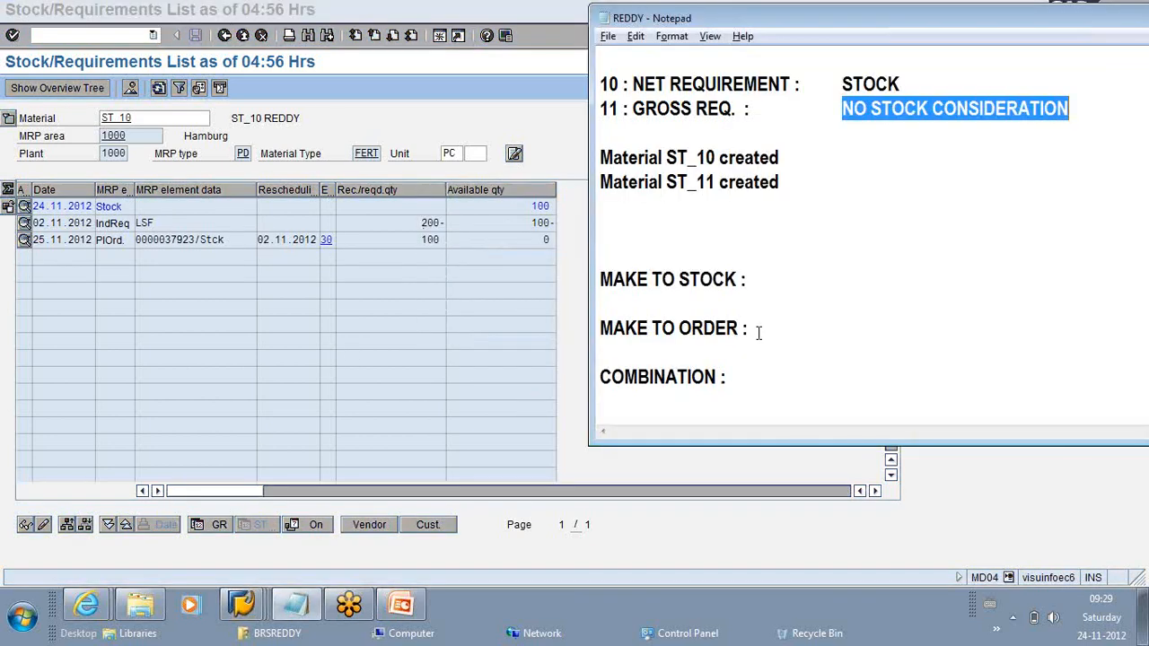
{"action": "left_click", "coordinate": [757, 330]}
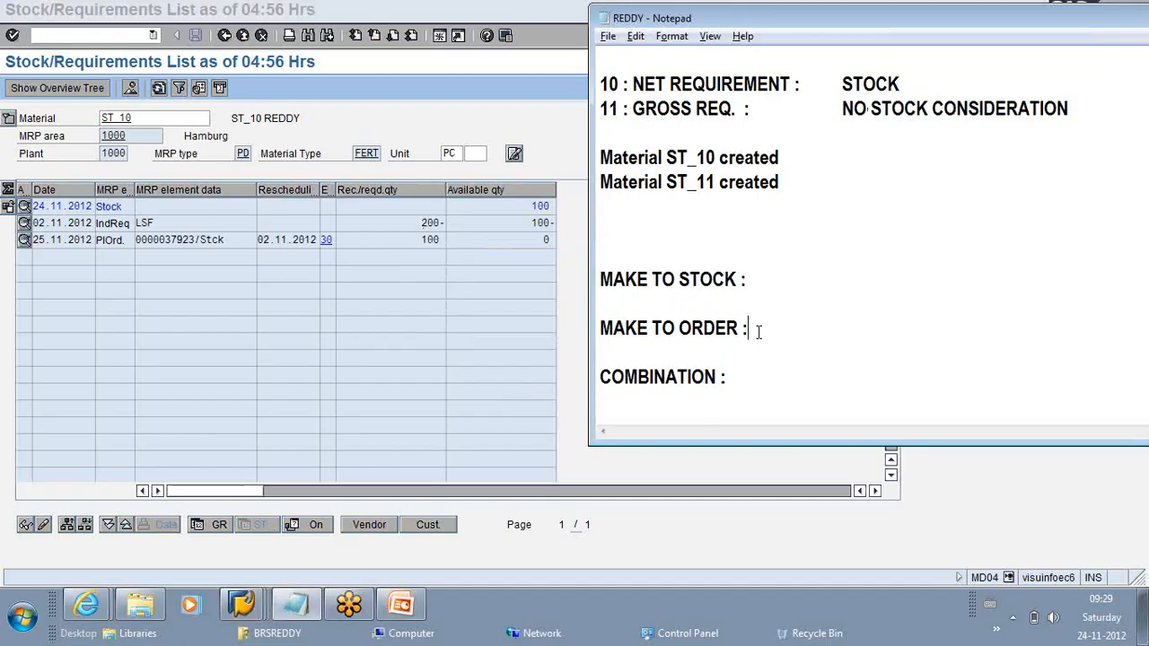
{"action": "left_click", "coordinate": [799, 199]}
{"action": "key", "text": "Return"}
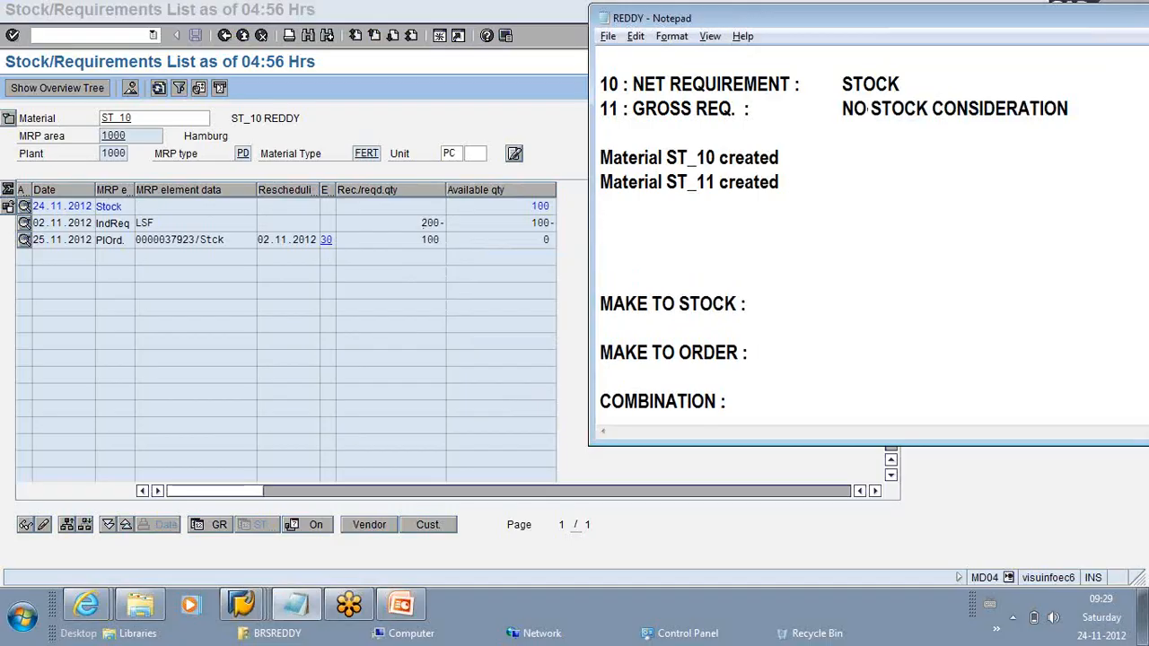
{"action": "type", "text": "INCMO"}
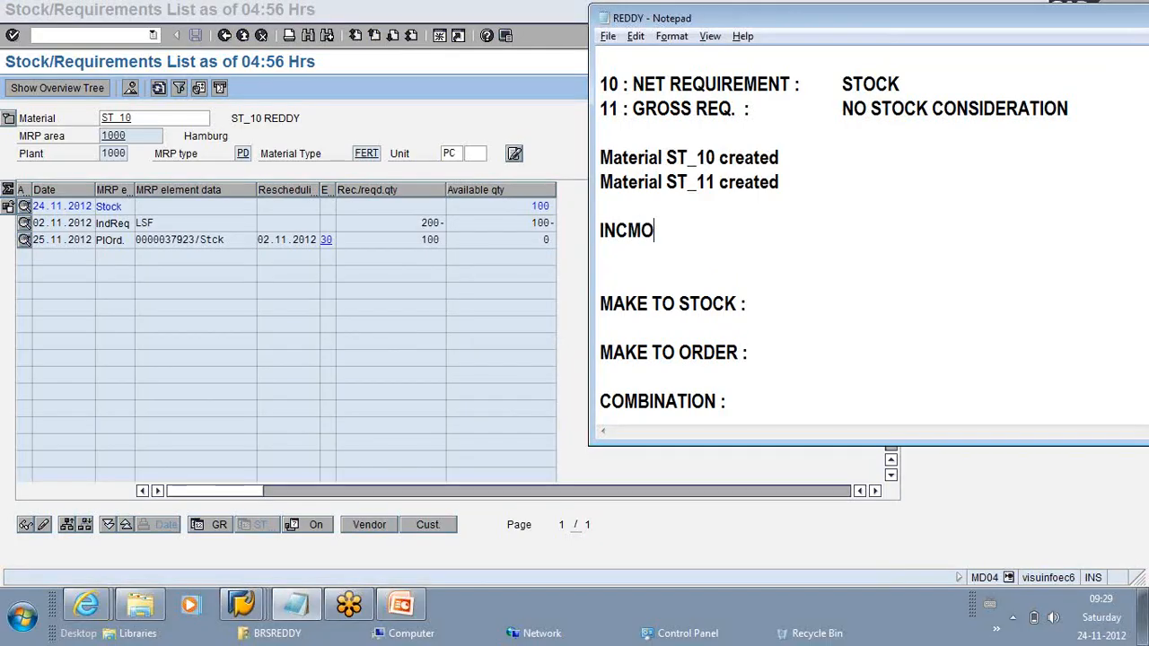
Step: Complete the note line in Notepad to read "INCMOING SALES ORDERS DONOT REACT SALES ORDER"
{"action": "type", "text": "ING SAL"}
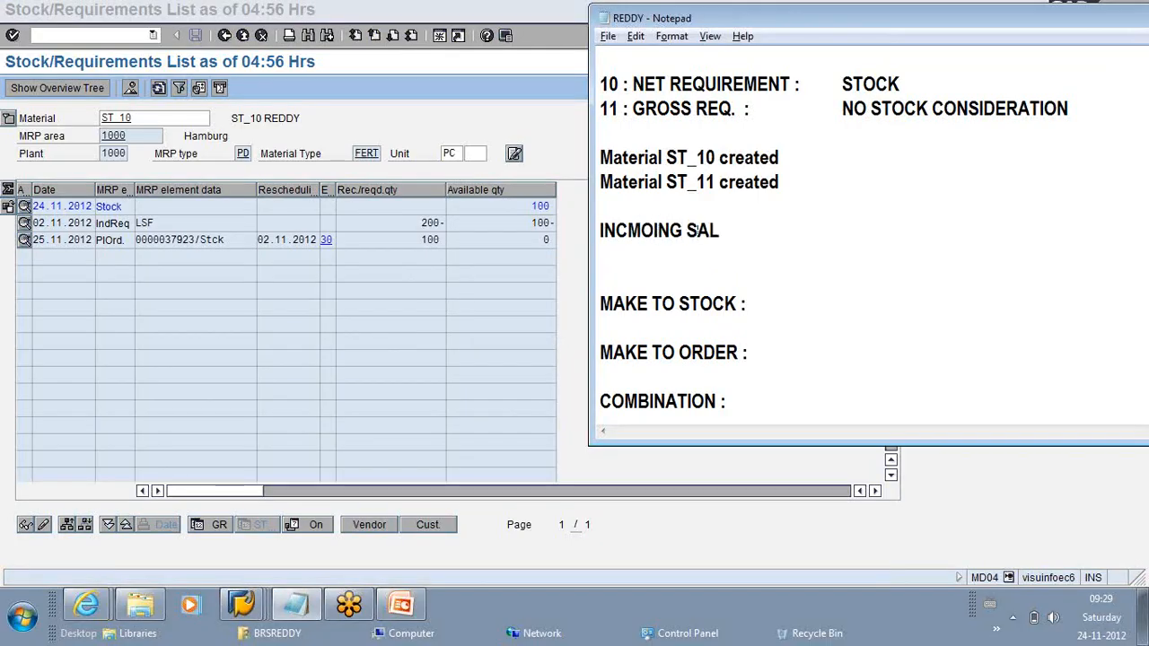
{"action": "type", "text": "ES ORD"}
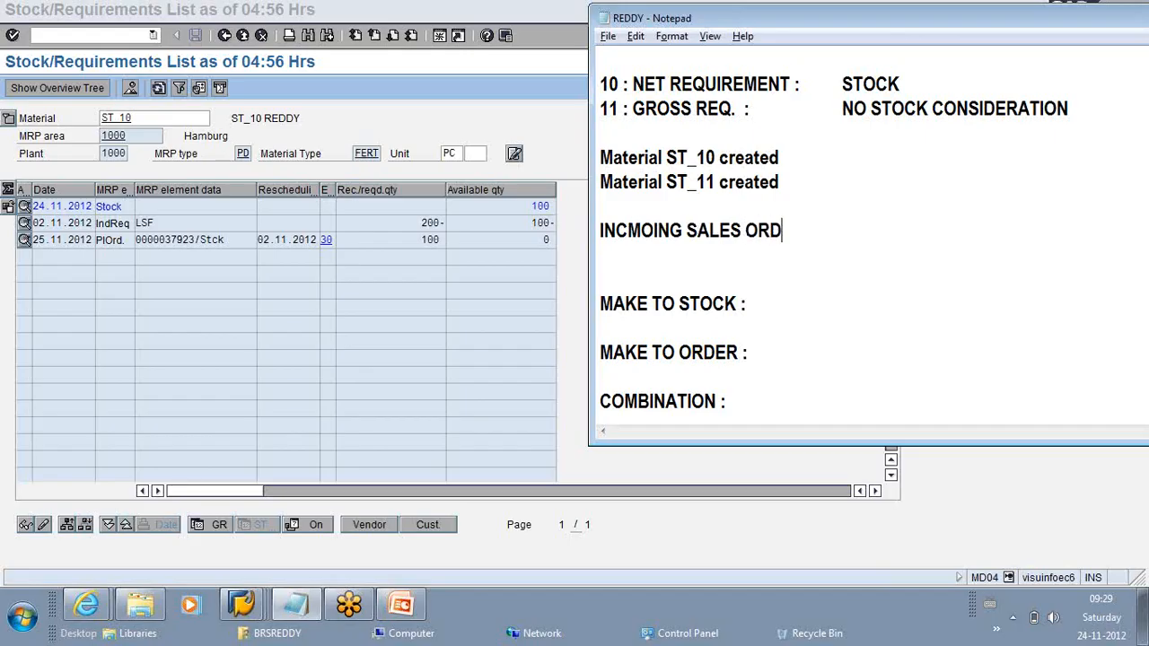
{"action": "type", "text": "ERS DON"}
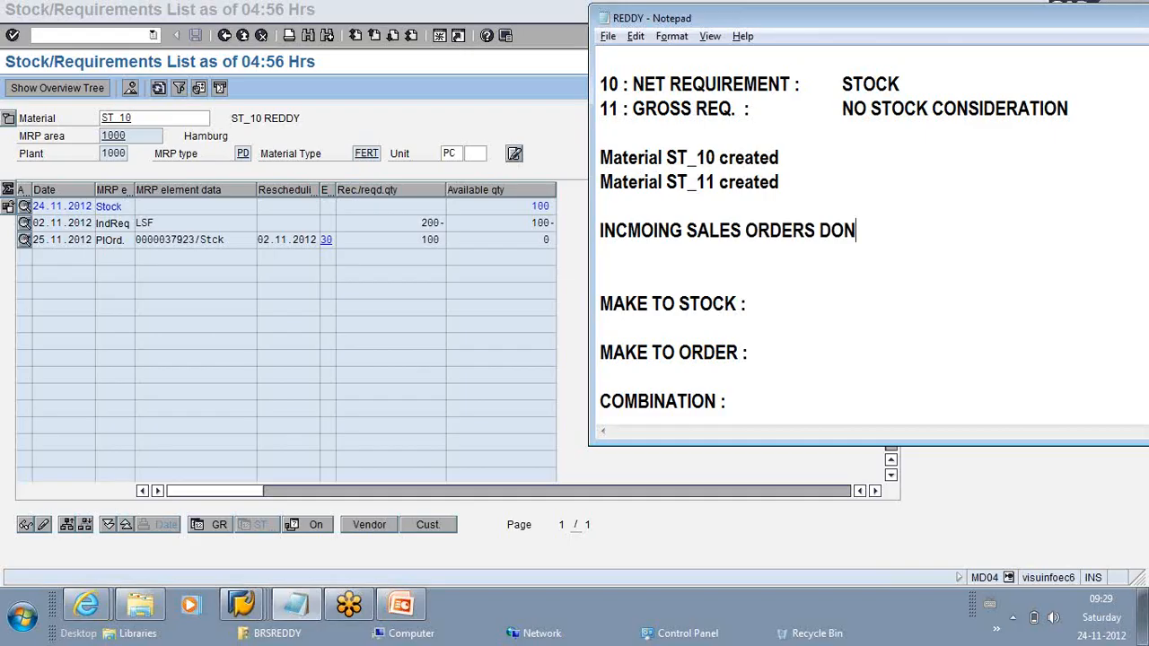
{"action": "type", "text": ",T"}
{"action": "key", "text": "BackSpace"}
{"action": "key", "text": "BackSpace"}
{"action": "type", "text": "\""}
{"action": "key", "text": "BackSpace"}
{"action": "key", "text": "BackSpace"}
{"action": "type", "text": "."}
{"action": "key", "text": "BackSpace"}
{"action": "type", "text": "OT REA"}
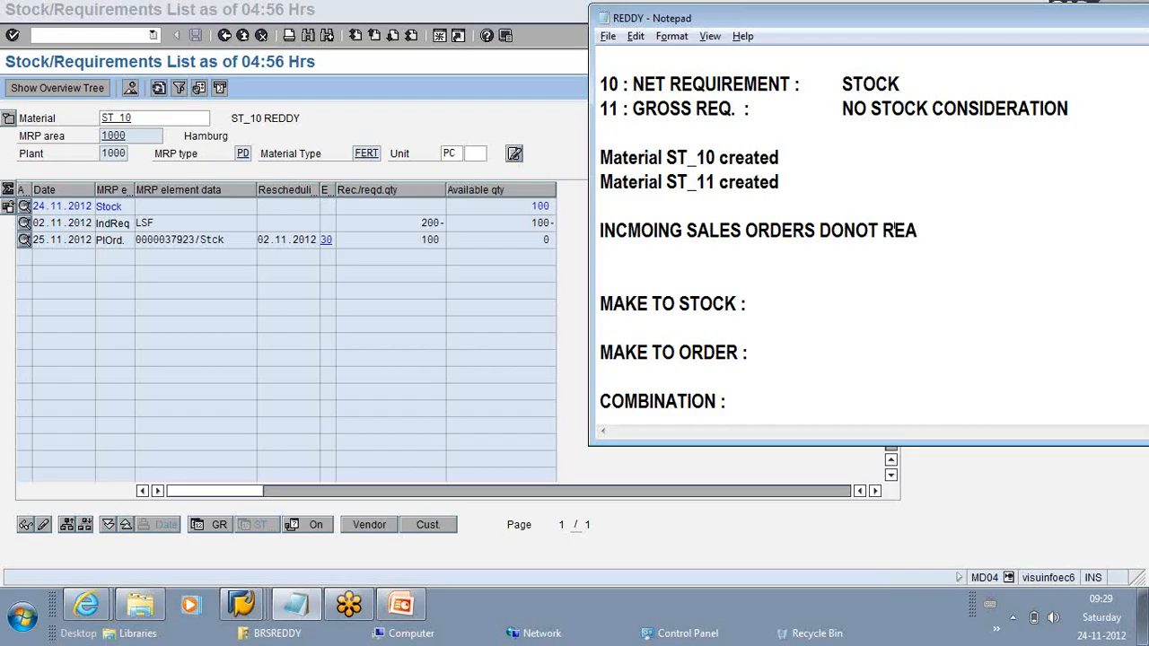
{"action": "type", "text": "CT SA"}
{"action": "type", "text": "LES ORDER"}
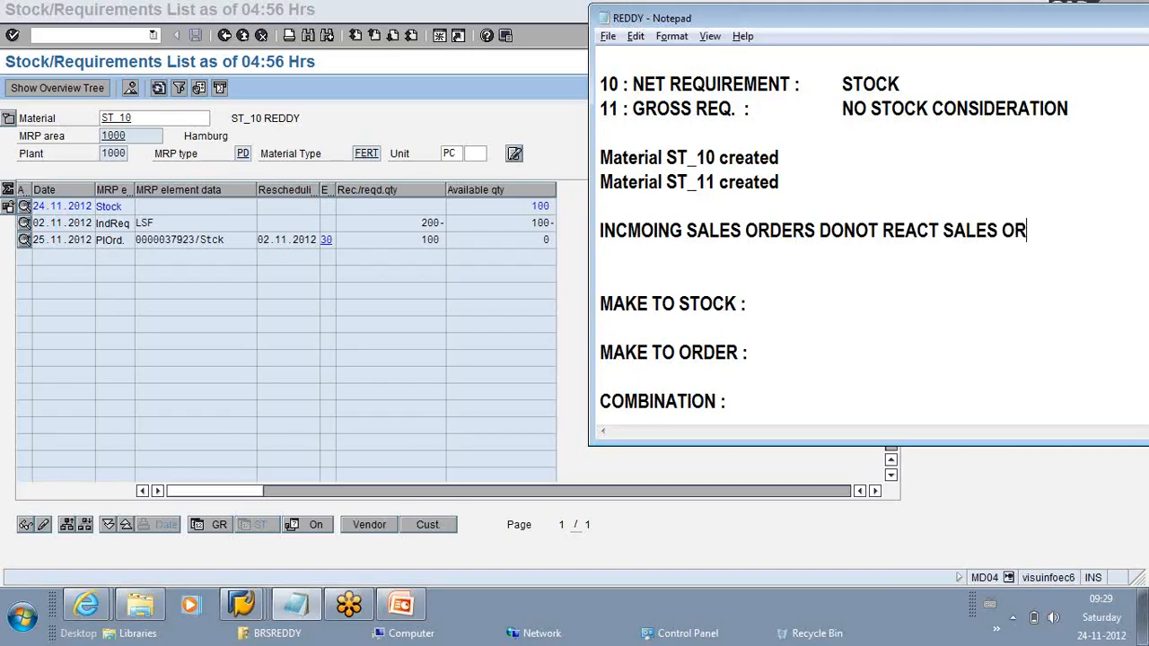
Step: Switch to SAP and start a new sales order with transaction VA01
{"action": "key", "text": "alt+Tab"}
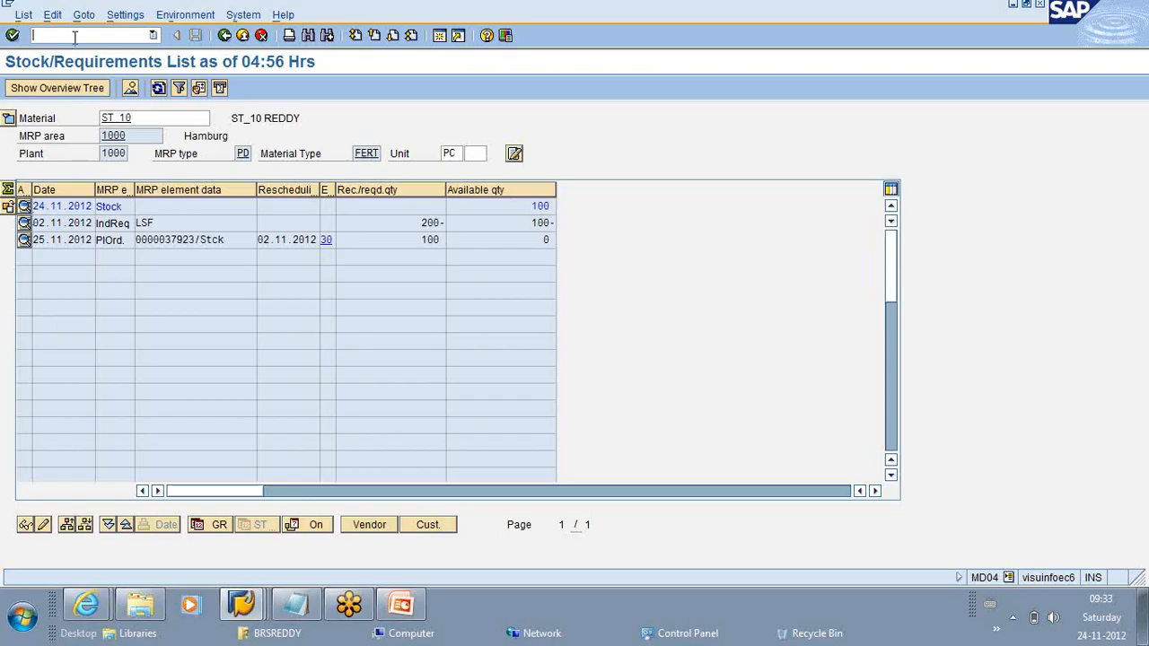
{"action": "type", "text": "/N VA01"}
{"action": "key", "text": "Return"}
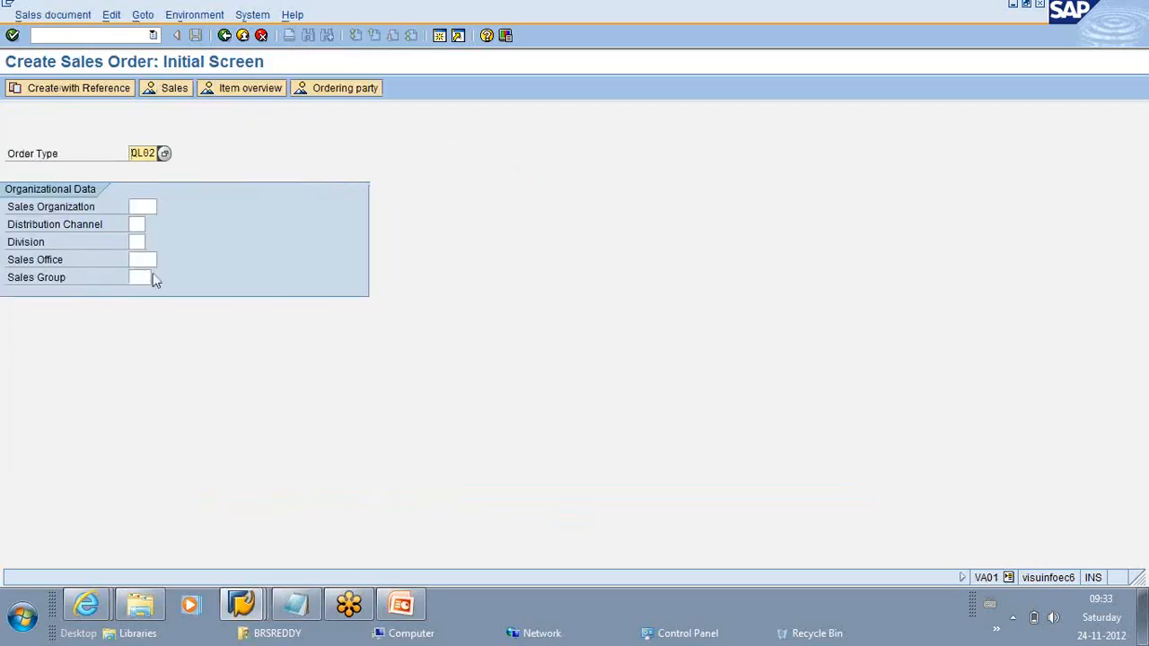
Step: Select the standard order type with sales organization 1000, distribution channel 10 and division 00, and open the order overview
{"action": "left_click", "coordinate": [146, 207]}
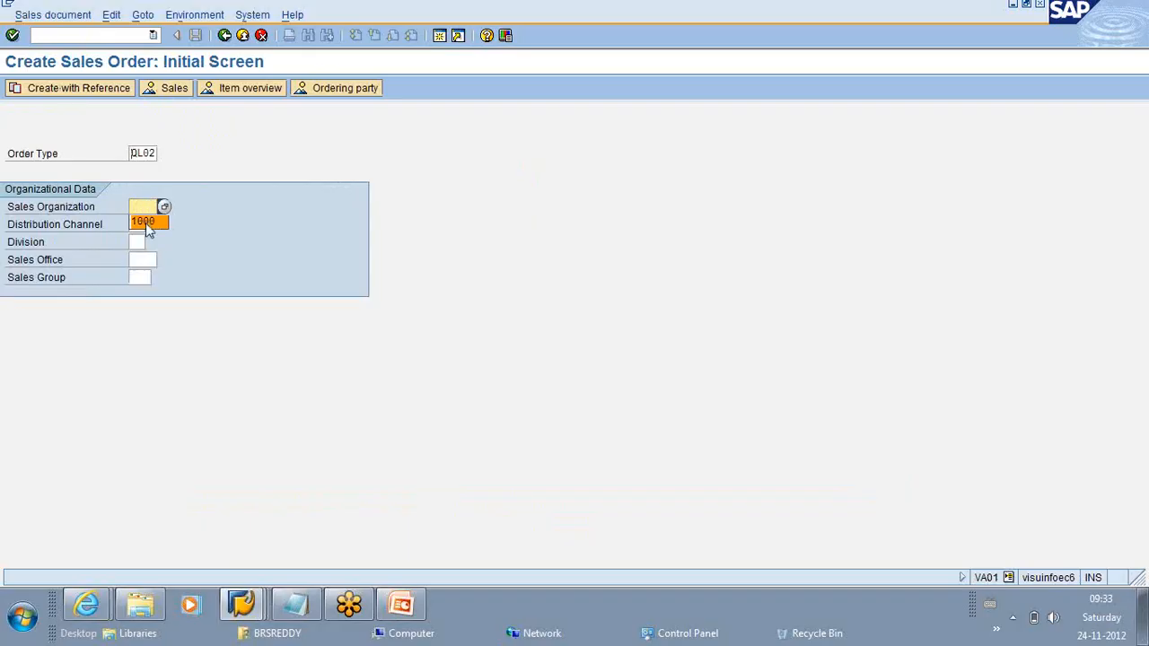
{"action": "left_click", "coordinate": [152, 155]}
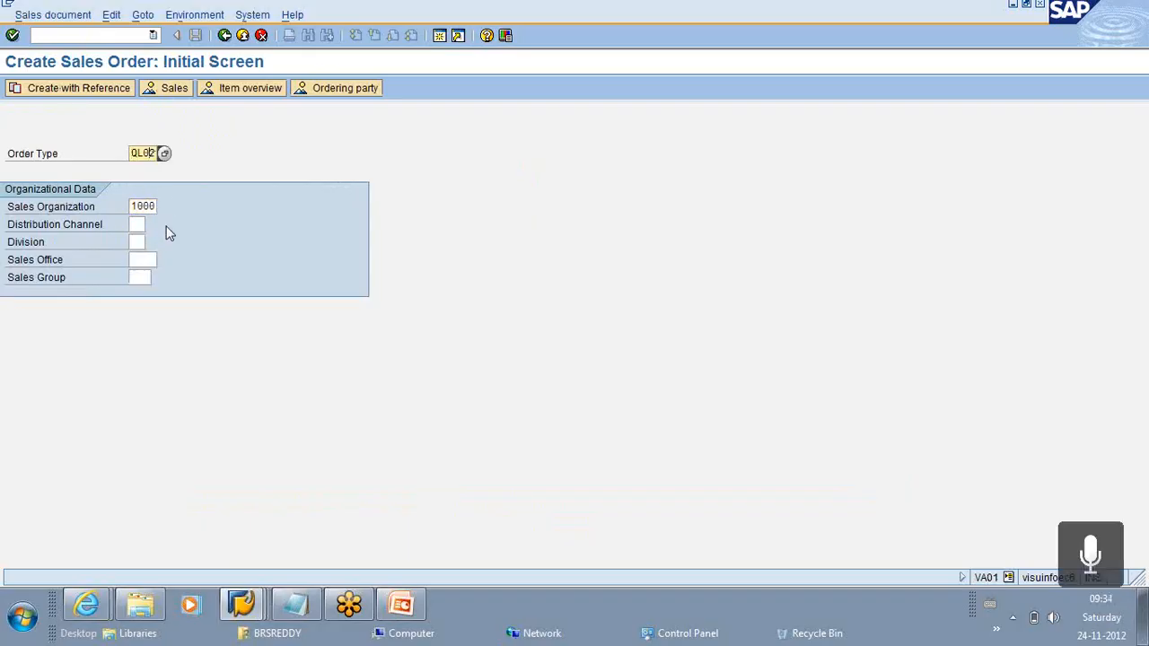
{"action": "key", "text": "BackSpace"}
{"action": "key", "text": "BackSpace"}
{"action": "key", "text": "BackSpace"}
{"action": "key", "text": "BackSpace"}
{"action": "left_click", "coordinate": [148, 168]}
{"action": "left_click", "coordinate": [139, 223]}
{"action": "left_click", "coordinate": [140, 241]}
{"action": "left_click", "coordinate": [138, 242]}
{"action": "left_click", "coordinate": [139, 257]}
{"action": "left_click", "coordinate": [139, 259]}
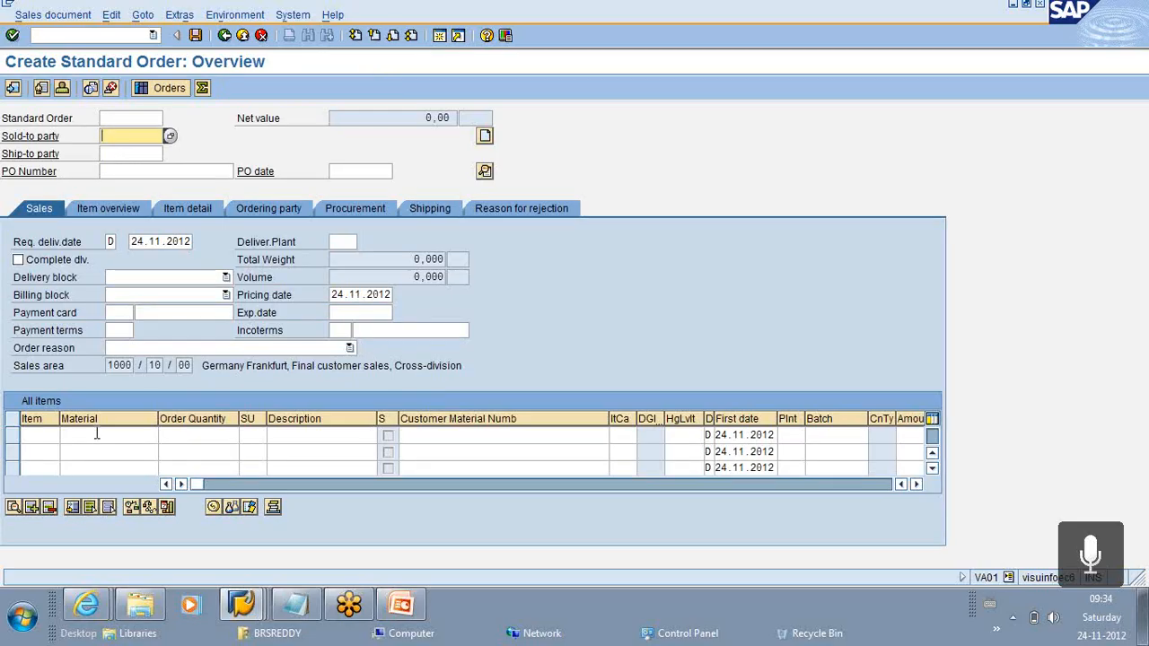
Step: Enter the customer number as both the sold-to party and the ship-to party of the standard order
{"action": "left_click", "coordinate": [119, 140]}
{"action": "left_click", "coordinate": [120, 153]}
{"action": "left_click", "coordinate": [121, 151]}
{"action": "left_click", "coordinate": [120, 152]}
{"action": "left_click", "coordinate": [117, 165]}
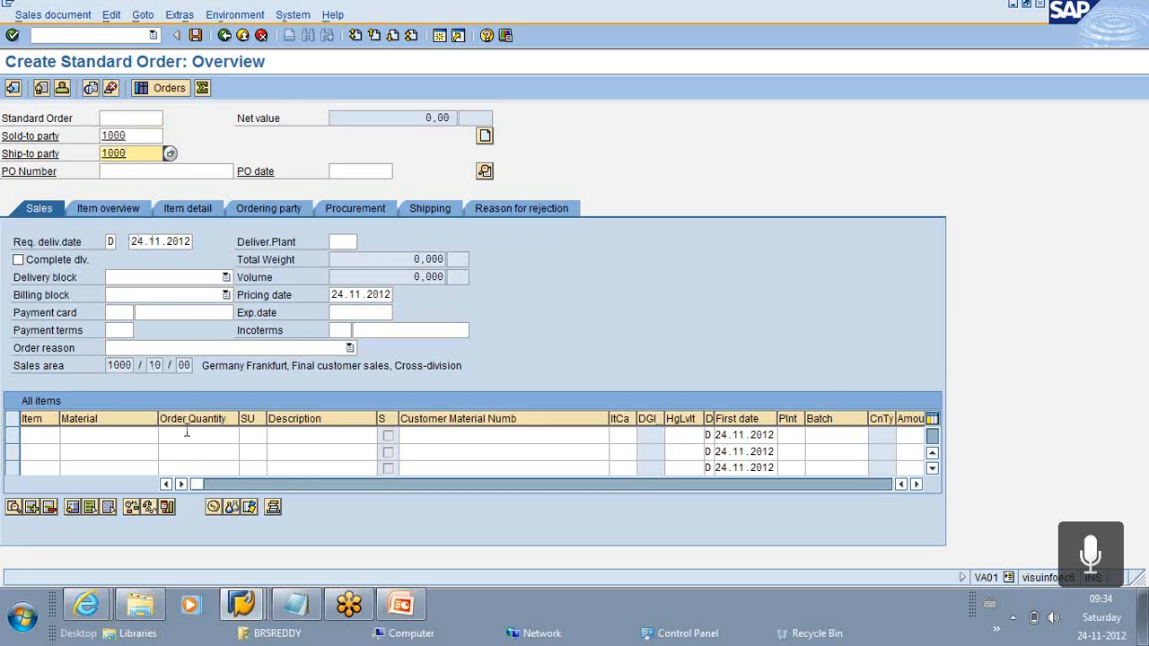
Step: Add material ST_10 as the first order item with order quantity 5000 and plant 1000
{"action": "left_click", "coordinate": [120, 435]}
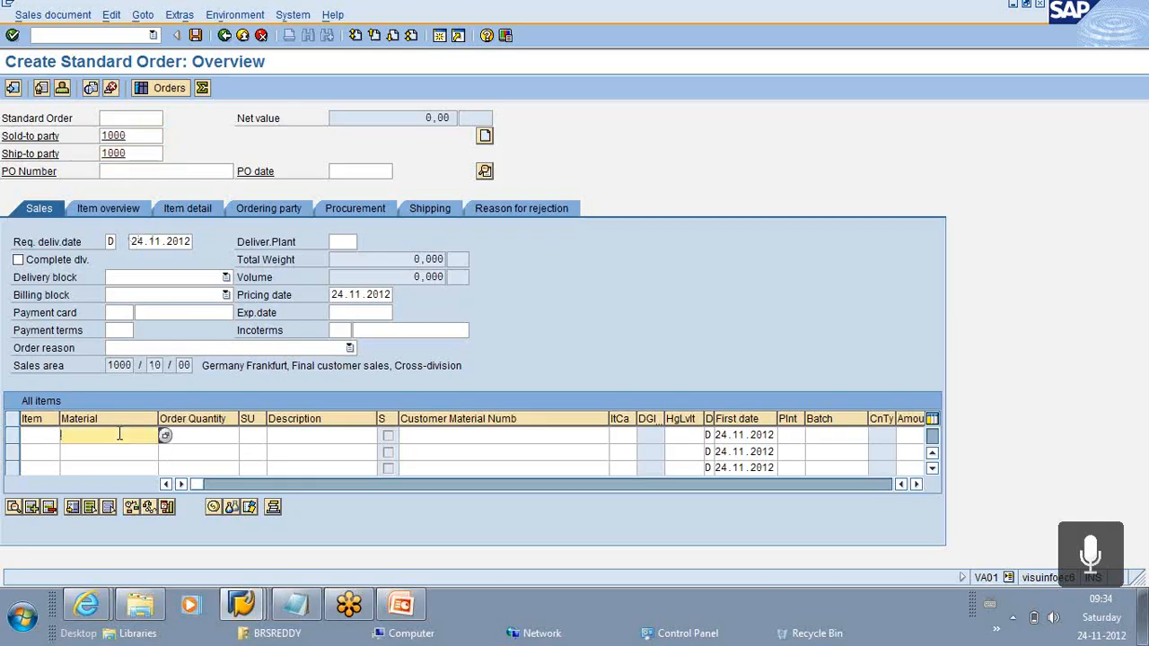
{"action": "type", "text": "ST_10"}
{"action": "double_click", "coordinate": [105, 436]}
{"action": "left_click", "coordinate": [188, 436]}
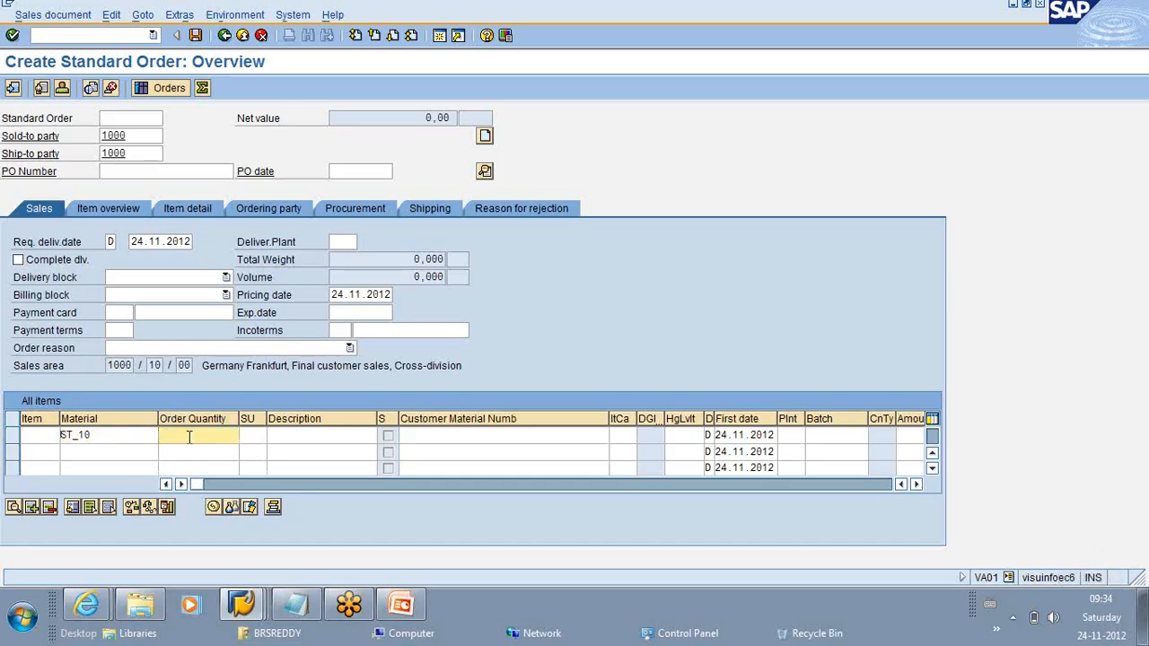
{"action": "type", "text": "5000"}
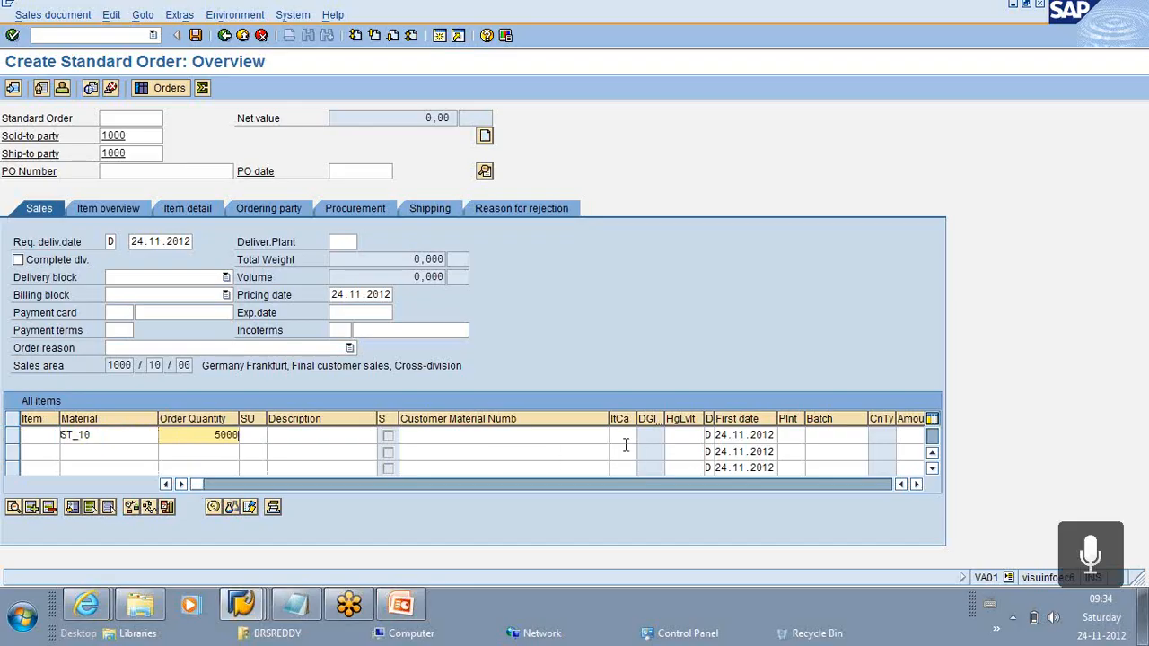
{"action": "left_click", "coordinate": [790, 436]}
{"action": "type", "text": "1000"}
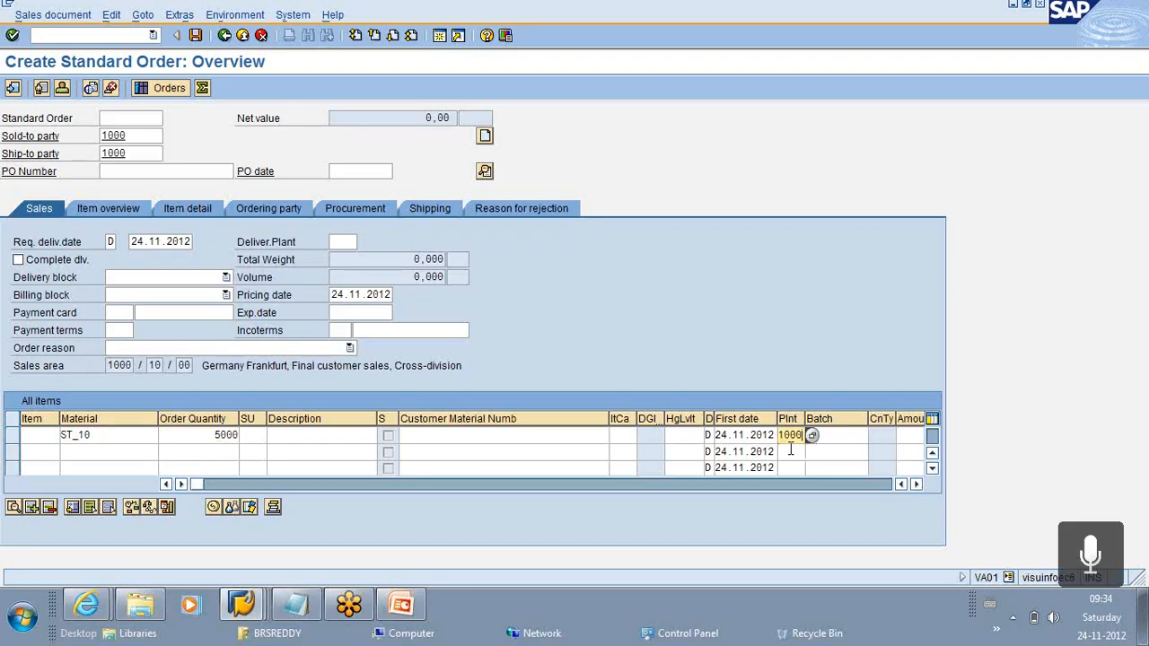
Step: Set the ST_10 item's price amount to 10000 with currency EUR and confirm the entries
{"action": "left_click", "coordinate": [916, 485]}
{"action": "left_click", "coordinate": [916, 485]}
{"action": "left_click", "coordinate": [916, 485]}
{"action": "left_click", "coordinate": [916, 485]}
{"action": "left_click", "coordinate": [916, 485]}
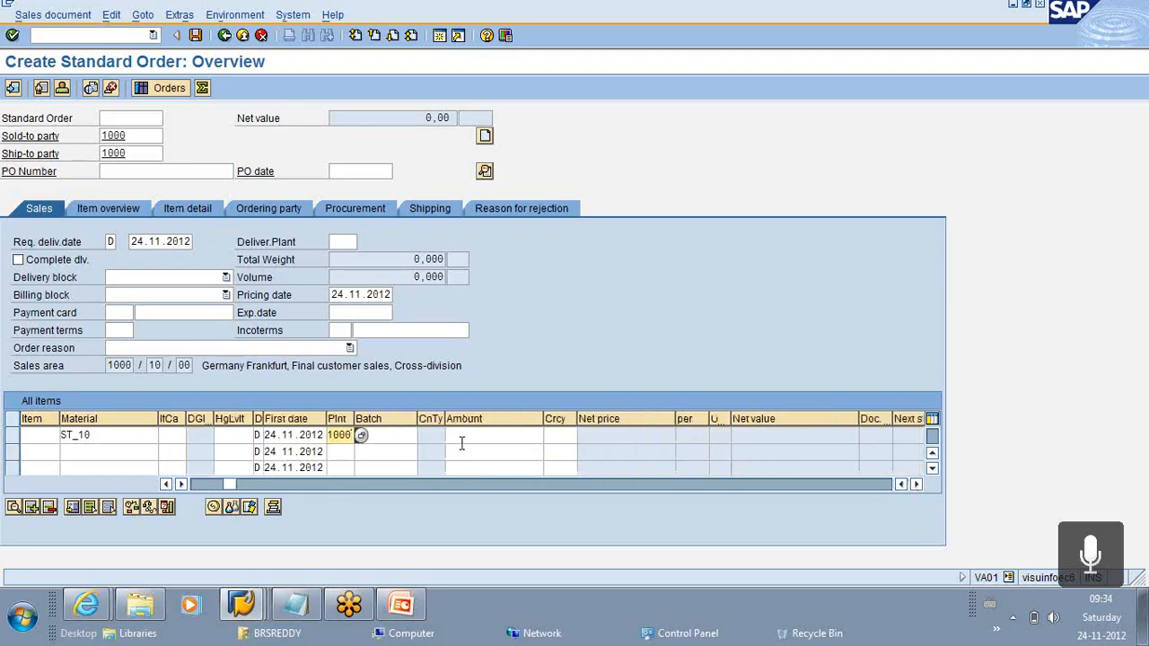
{"action": "left_click", "coordinate": [504, 435]}
{"action": "type", "text": "1000"}
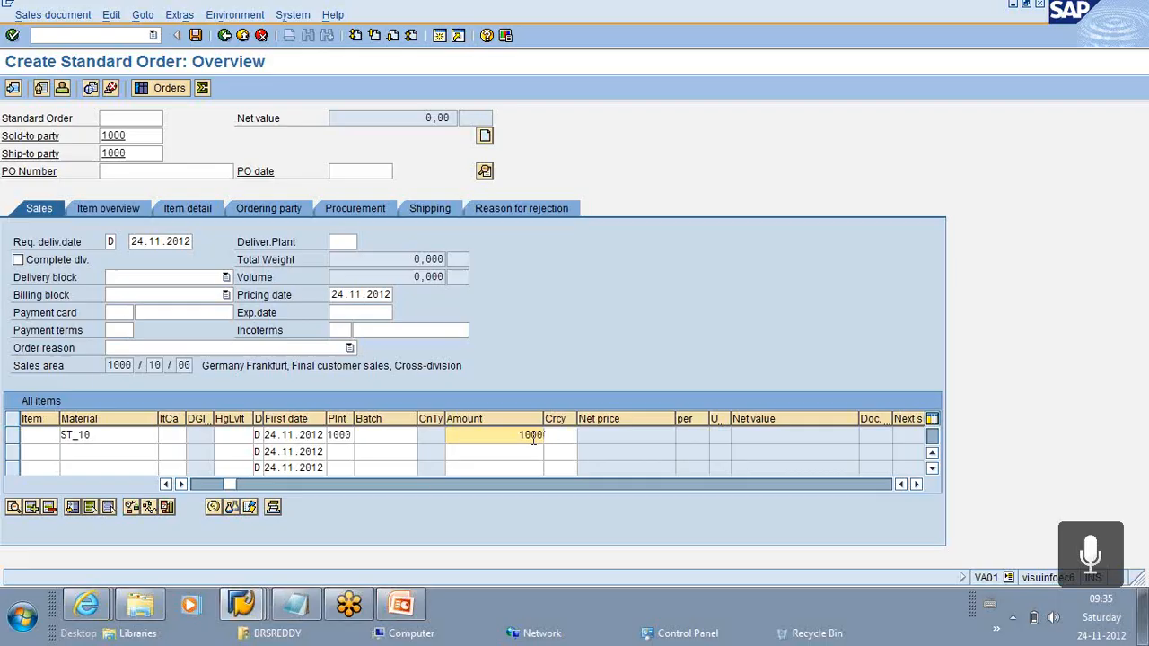
{"action": "type", "text": "0"}
{"action": "left_click", "coordinate": [551, 436]}
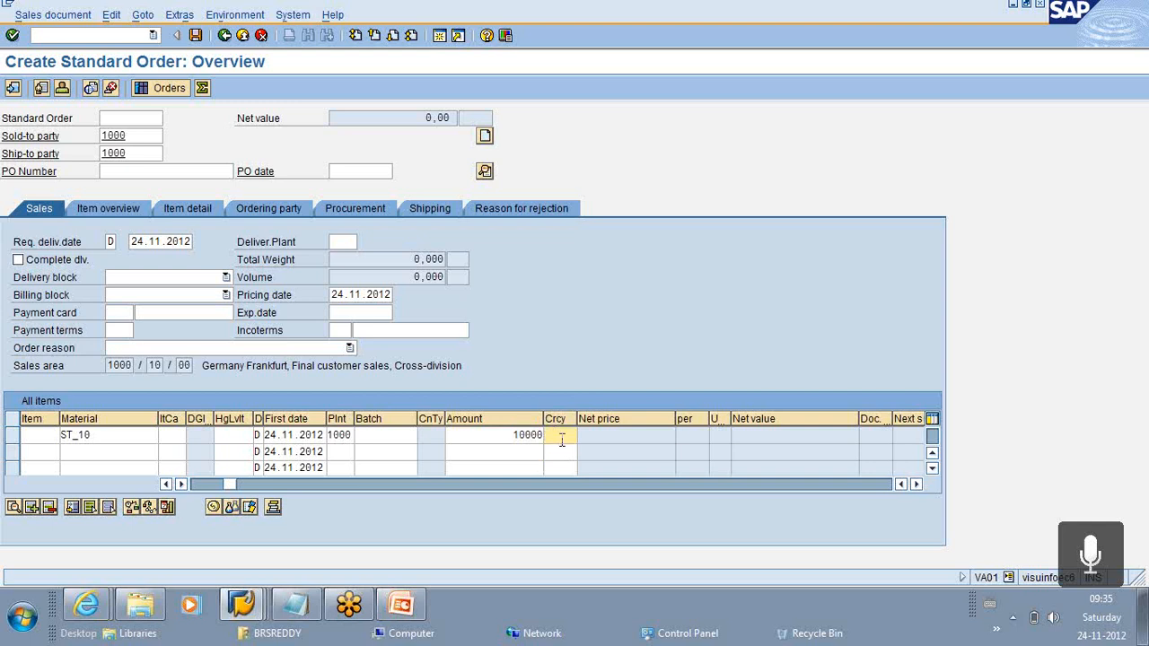
{"action": "type", "text": "EUR"}
{"action": "key", "text": "Return"}
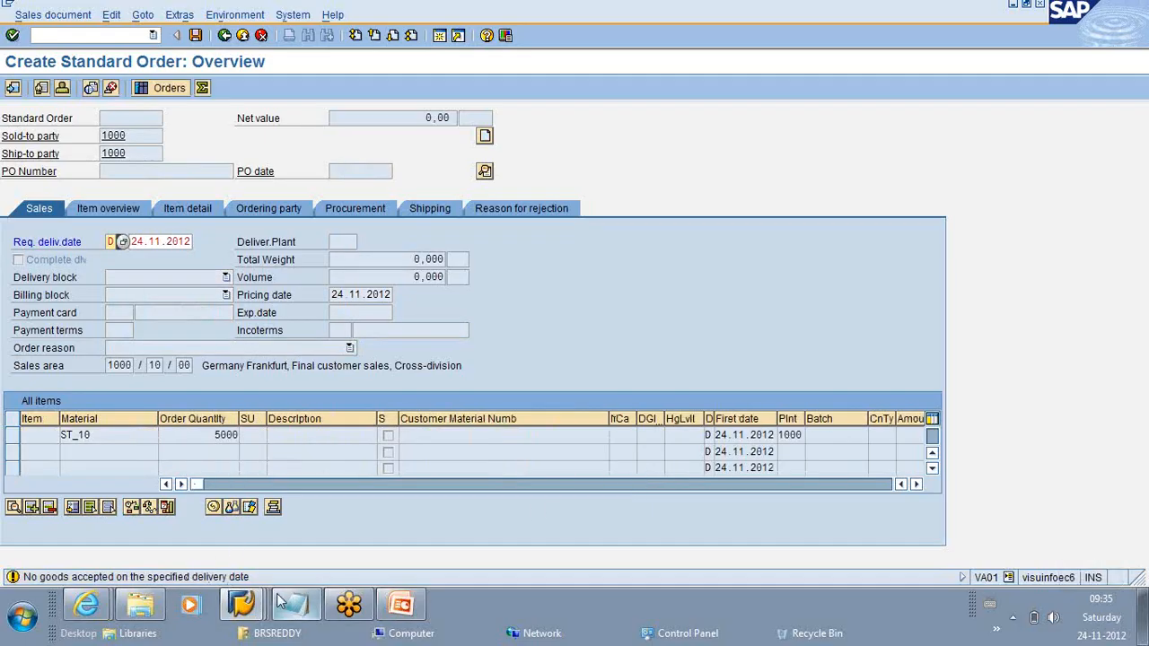
Step: Proceed to availability control, set the complete delivery date to 30.11.2012, and continue to the order overview
{"action": "left_click", "coordinate": [265, 468]}
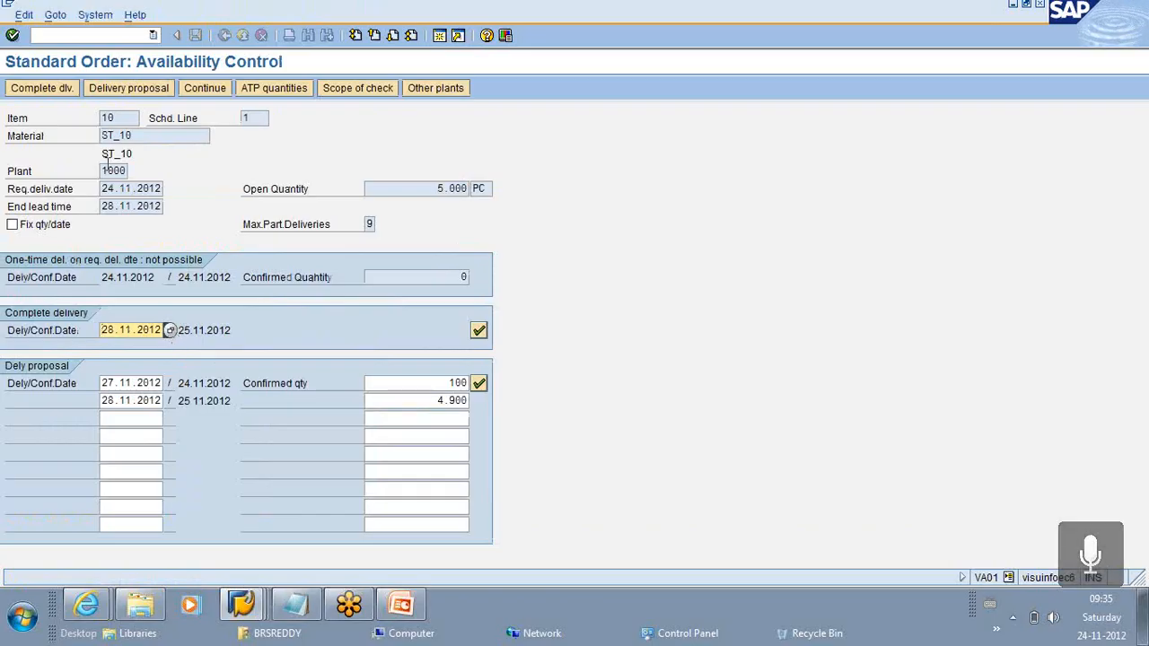
{"action": "left_click", "coordinate": [170, 331]}
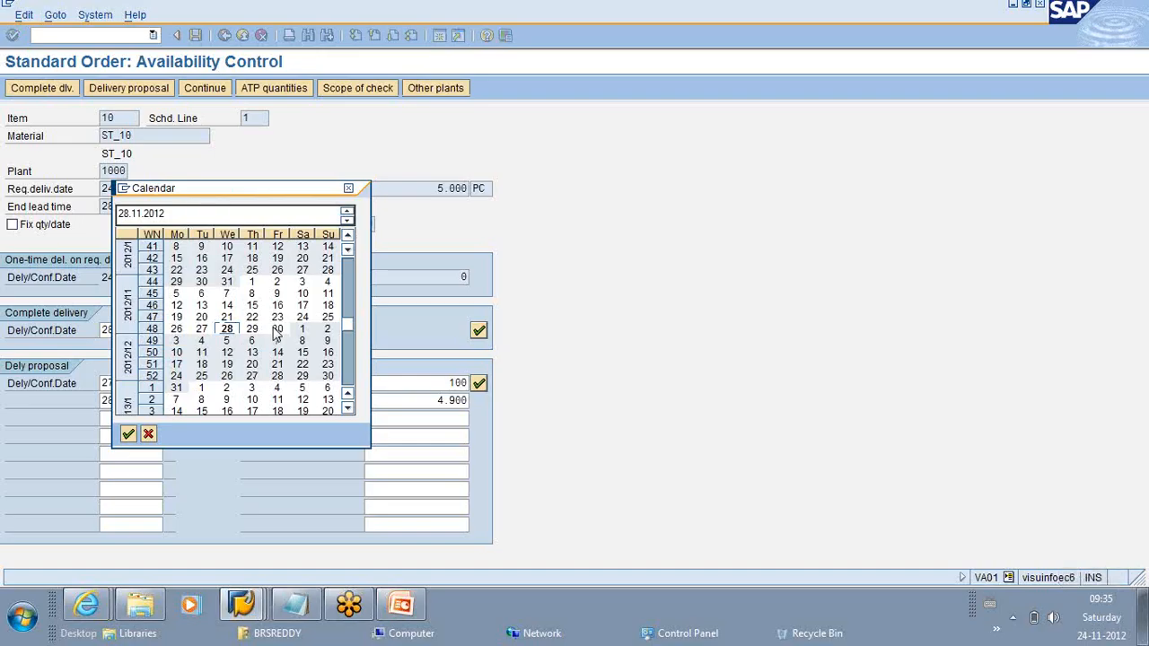
{"action": "double_click", "coordinate": [276, 331]}
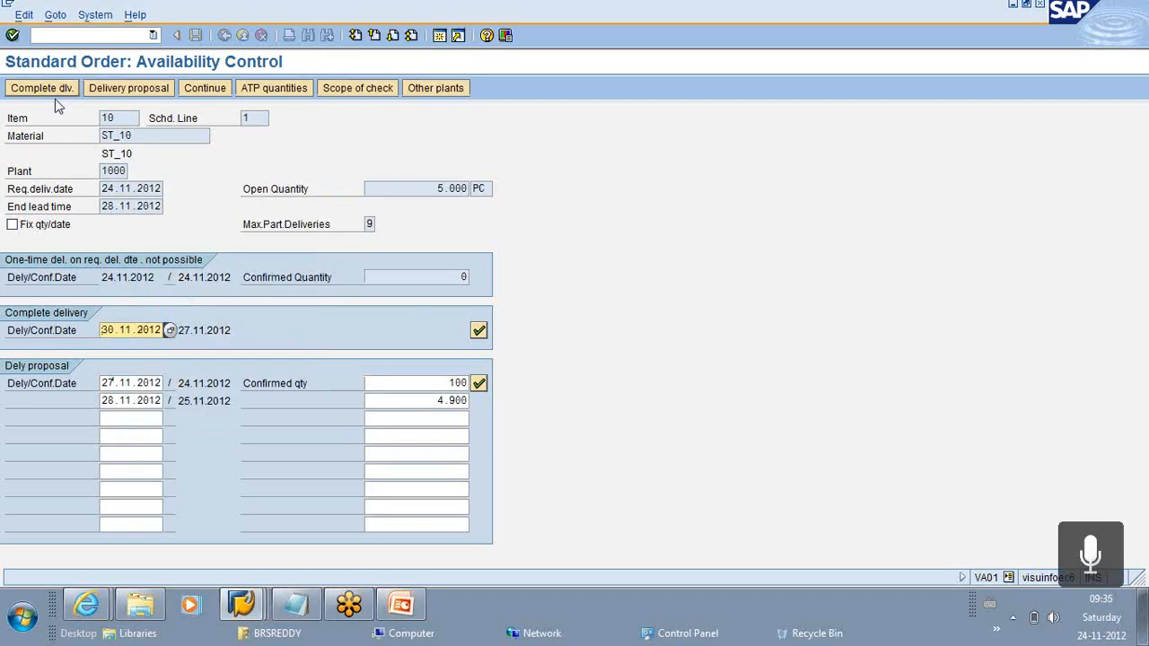
{"action": "left_click", "coordinate": [12, 35]}
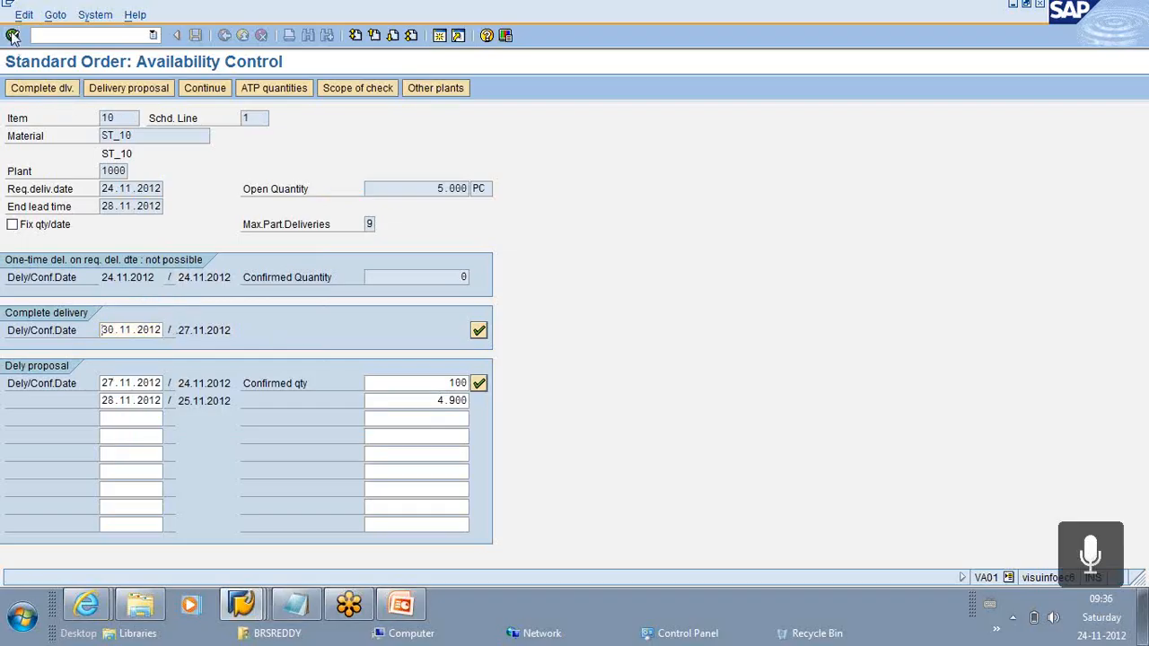
{"action": "left_click", "coordinate": [422, 400]}
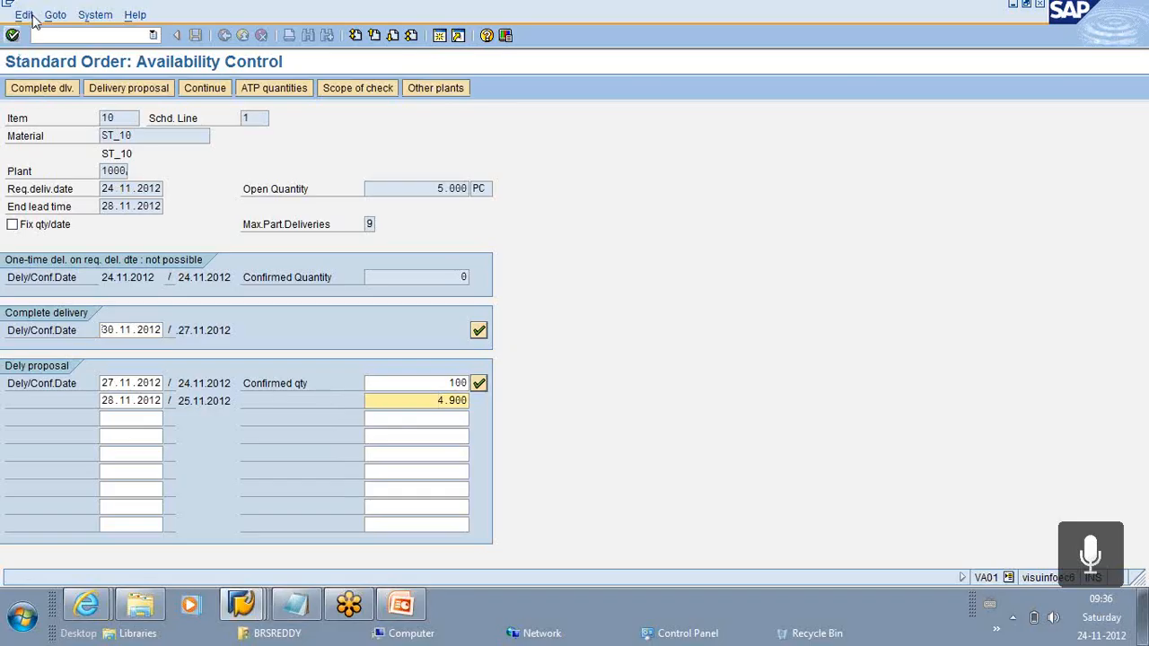
{"action": "left_click", "coordinate": [189, 90]}
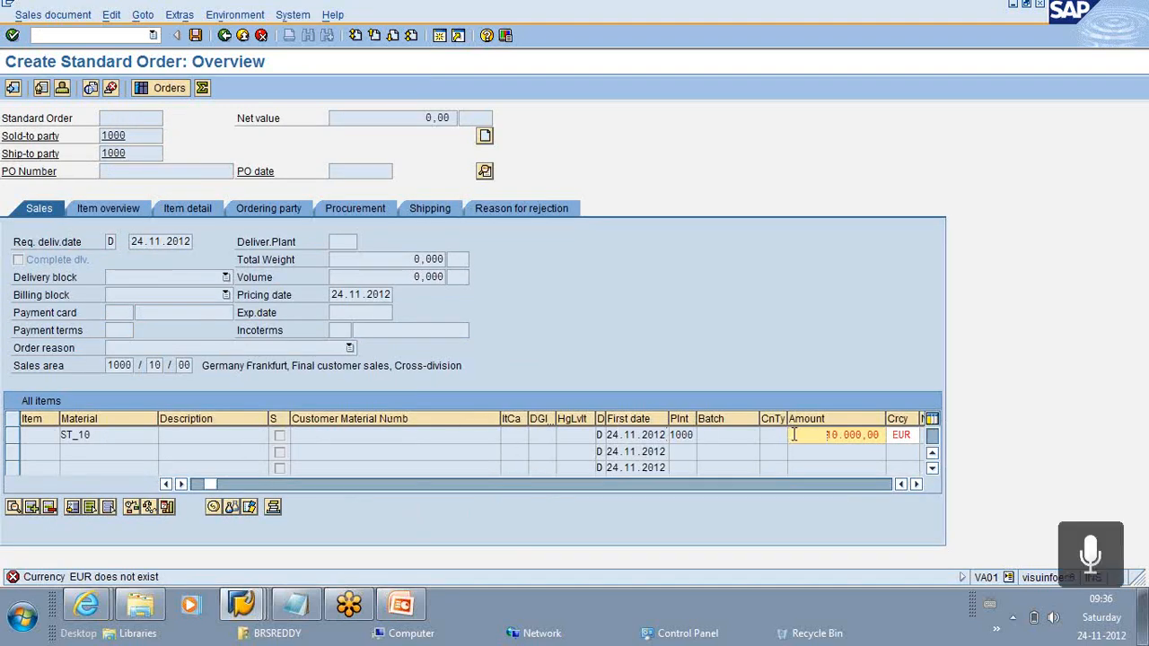
Step: Correct the ST_10 item's currency entry to EUR and confirm the order item
{"action": "left_click", "coordinate": [893, 436]}
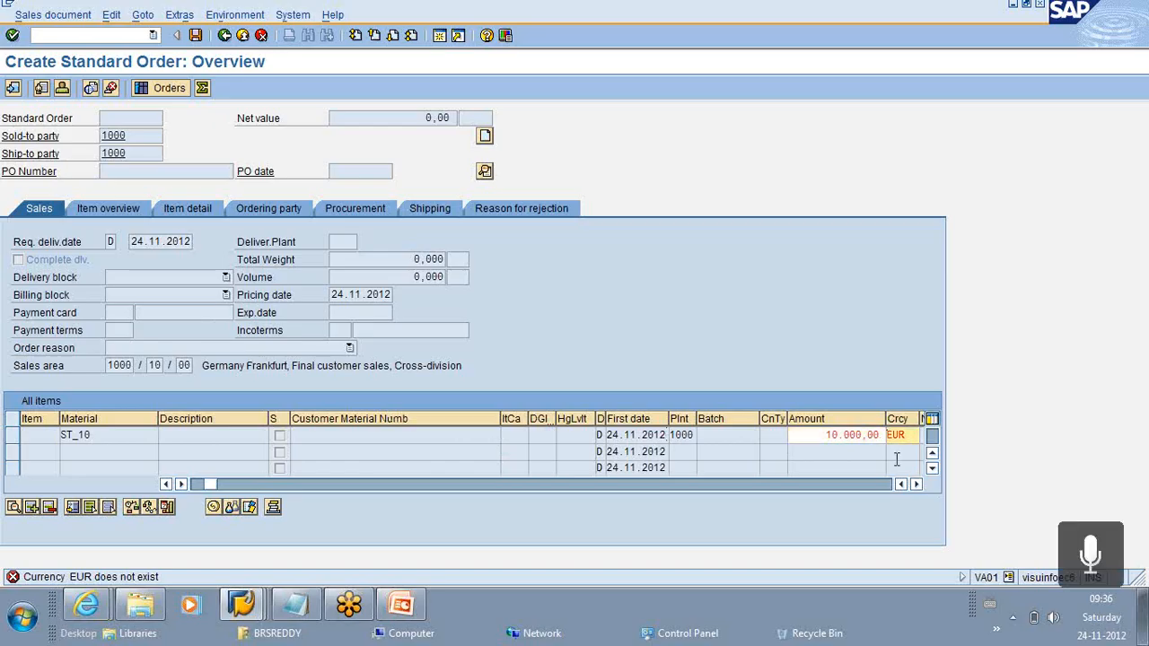
{"action": "key", "text": "Return"}
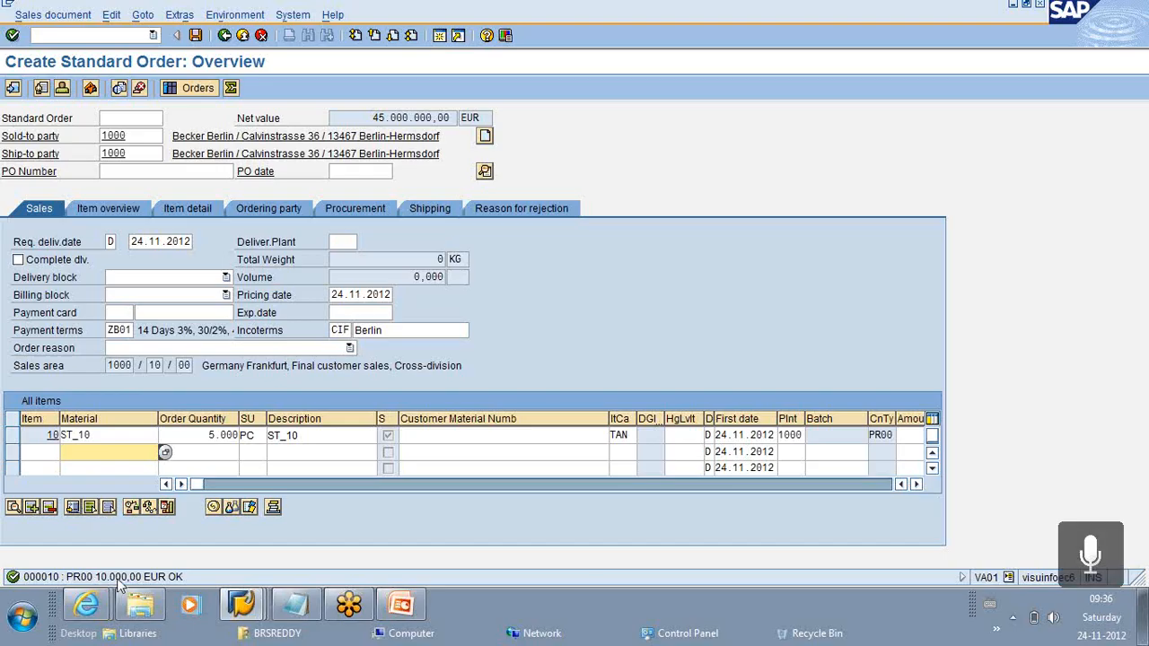
{"action": "key", "text": "Return"}
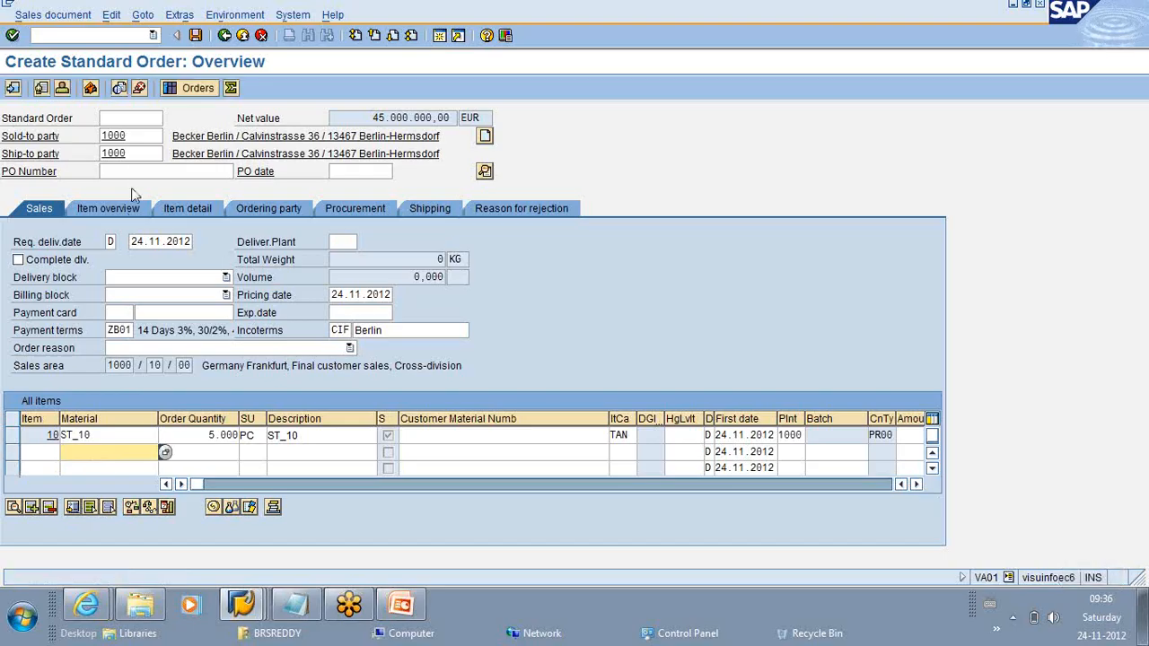
Step: Open the order's incompletion log and start completing the missing weight data for item 10
{"action": "left_click", "coordinate": [111, 15]}
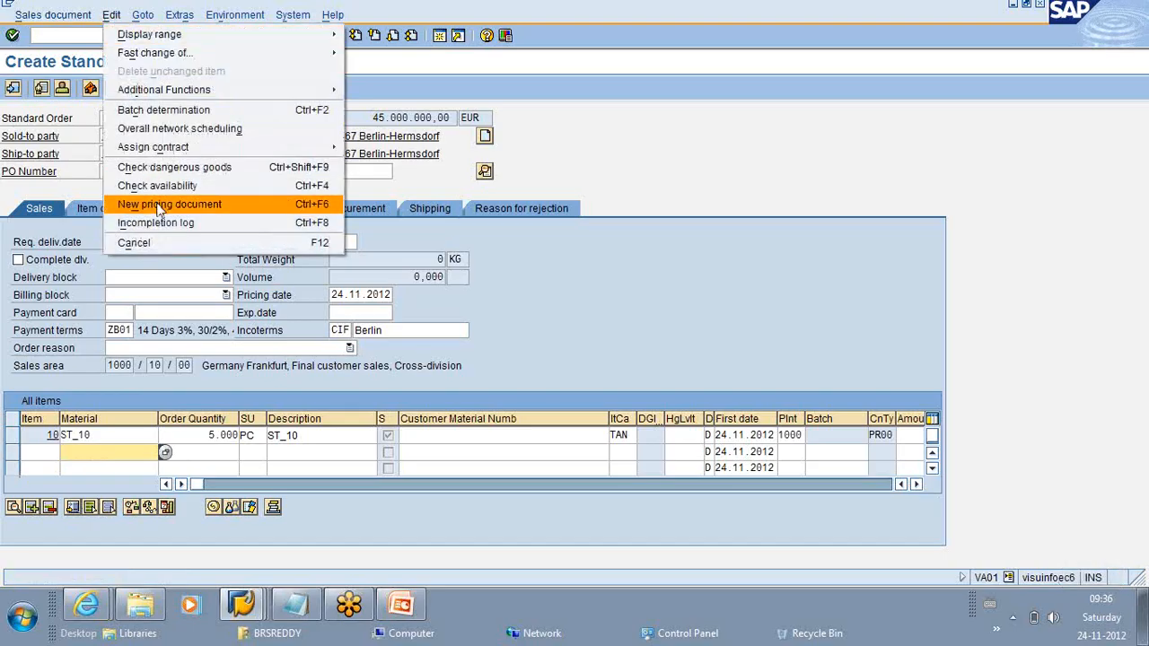
{"action": "left_click", "coordinate": [158, 225]}
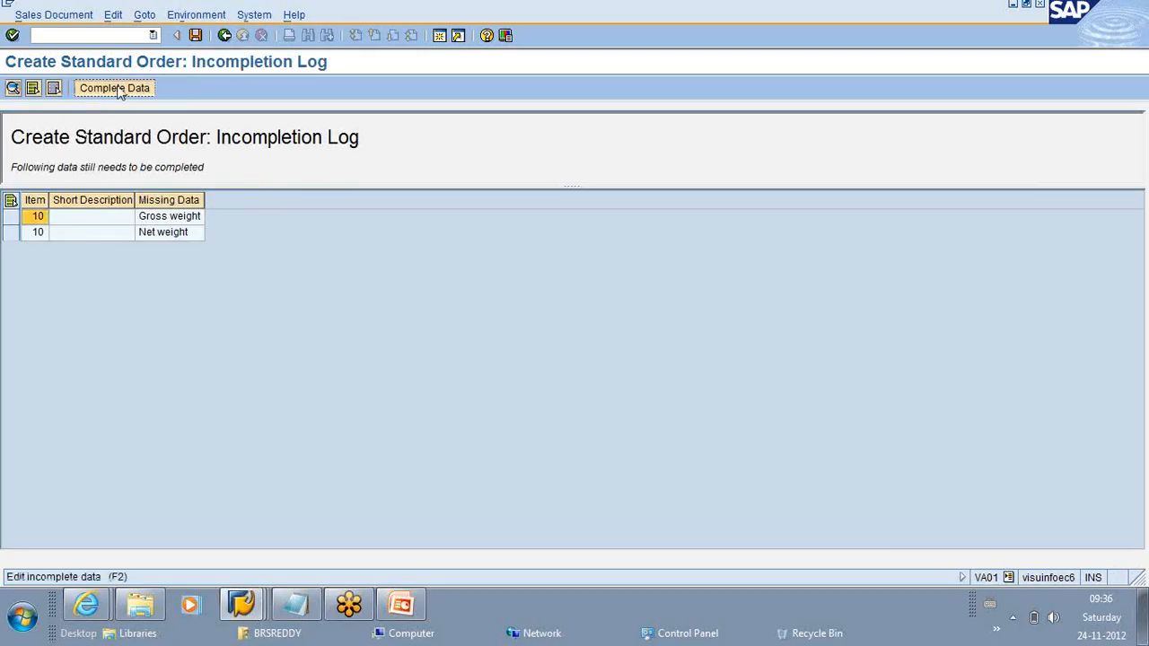
{"action": "left_click", "coordinate": [118, 92]}
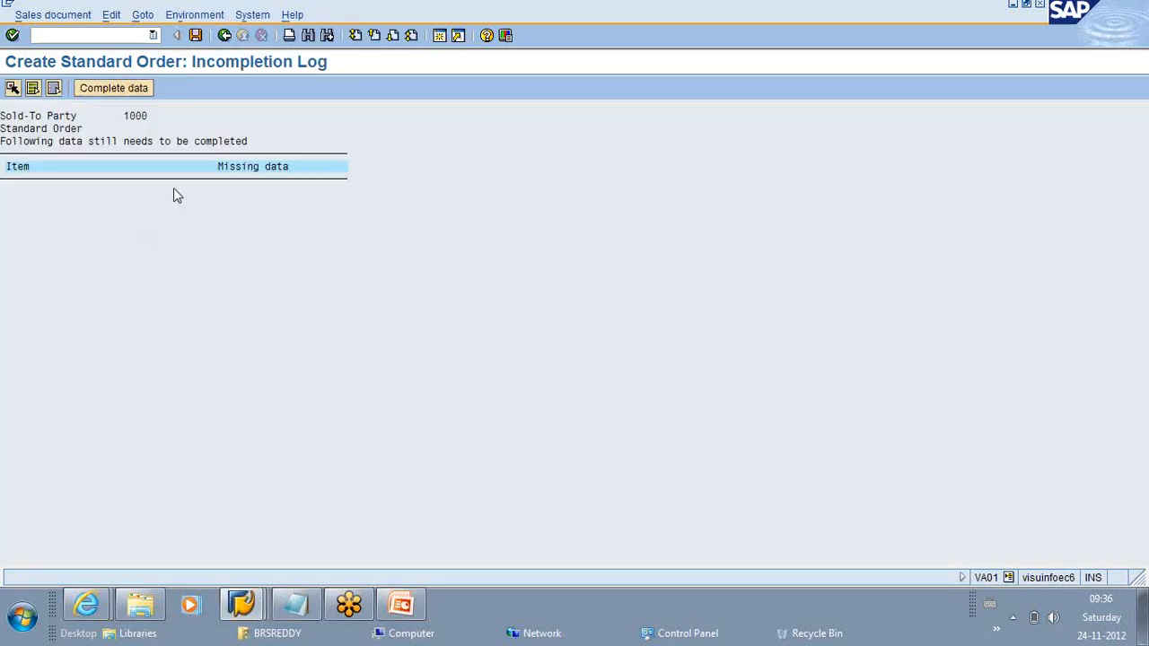
{"action": "left_click", "coordinate": [115, 88]}
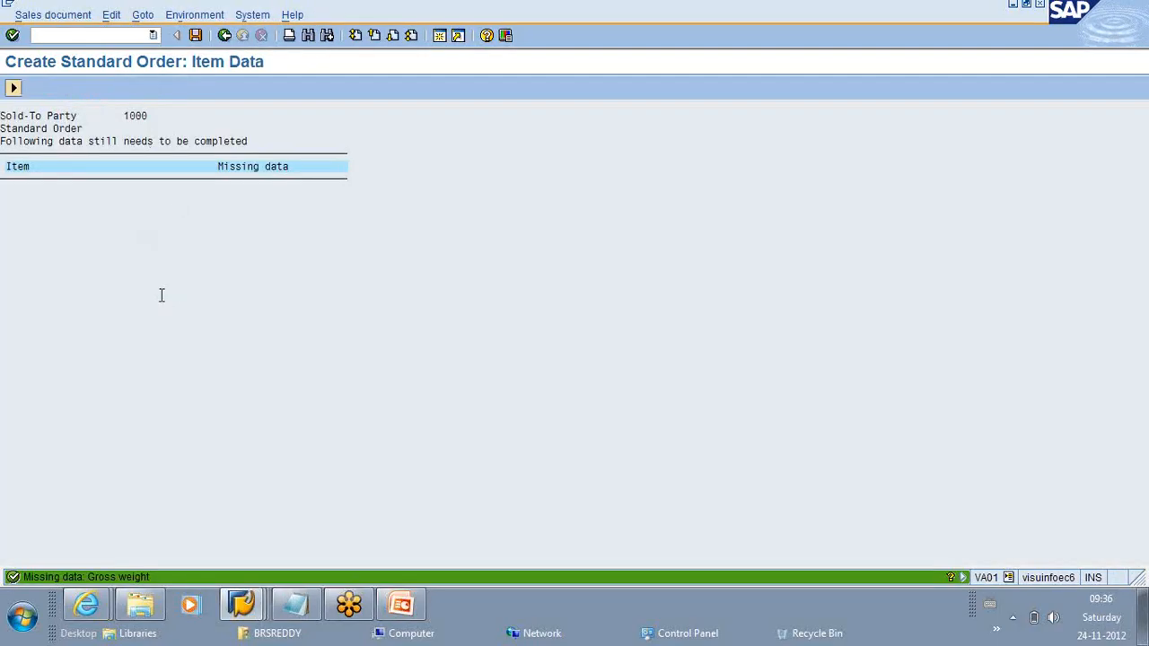
Step: Set item 10's net weight to 100 KG and gross weight to 120, confirm, and return to the order overview
{"action": "left_click", "coordinate": [161, 456]}
{"action": "left_click", "coordinate": [174, 471]}
{"action": "left_click", "coordinate": [175, 471]}
{"action": "left_click", "coordinate": [175, 486]}
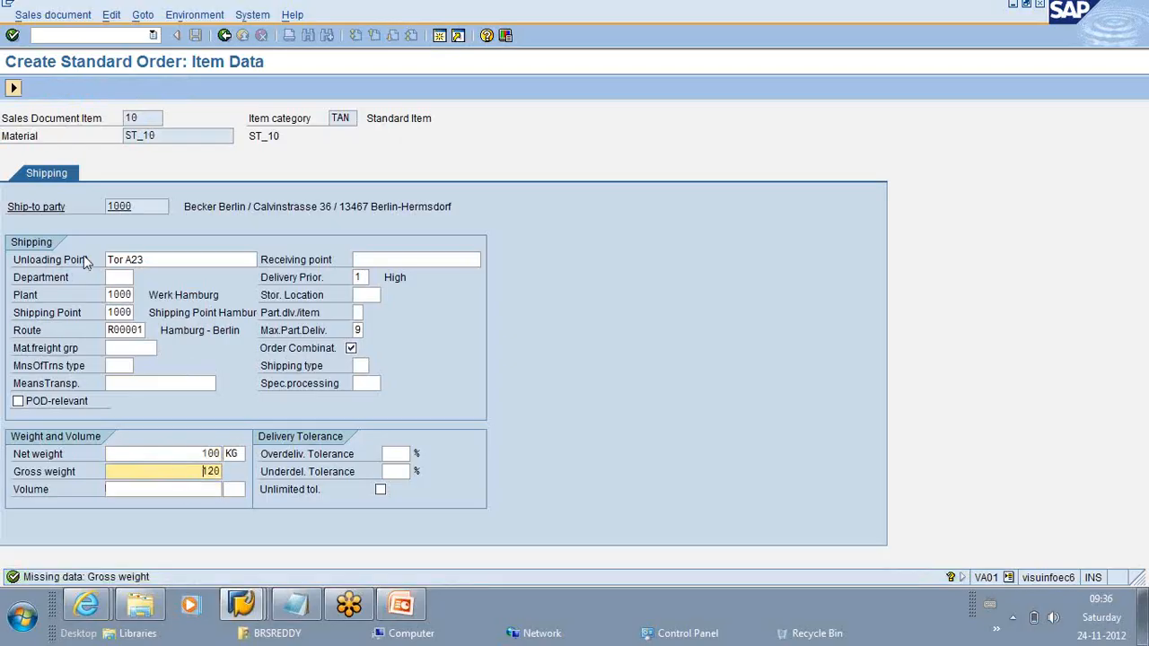
{"action": "left_click", "coordinate": [11, 36]}
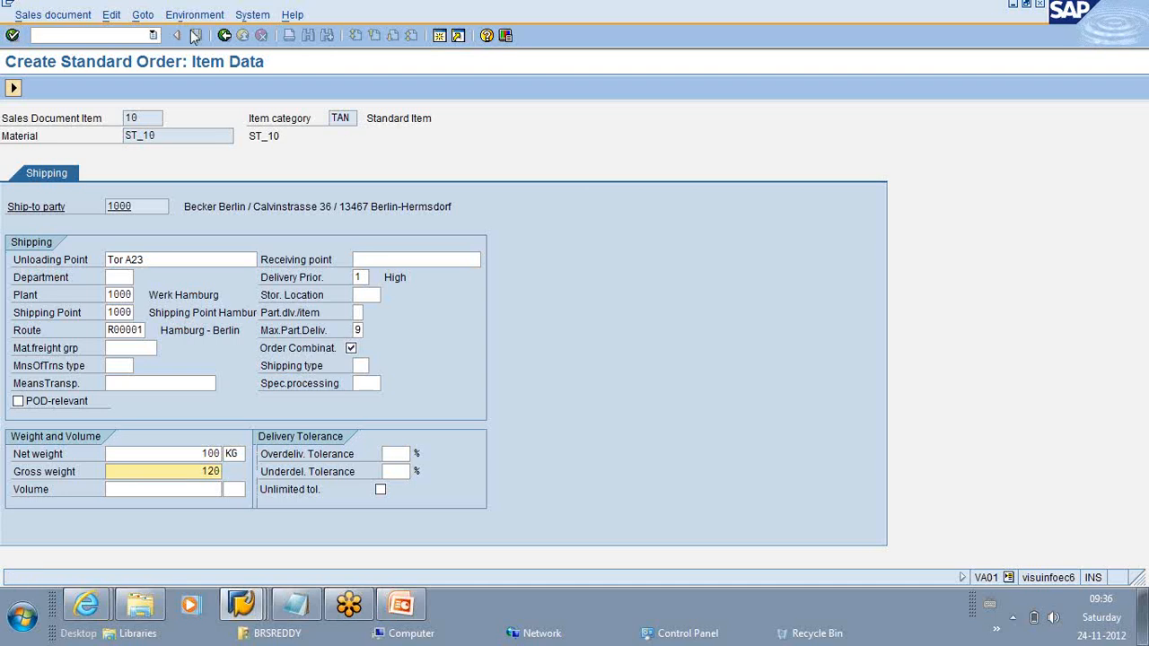
{"action": "left_click", "coordinate": [223, 36]}
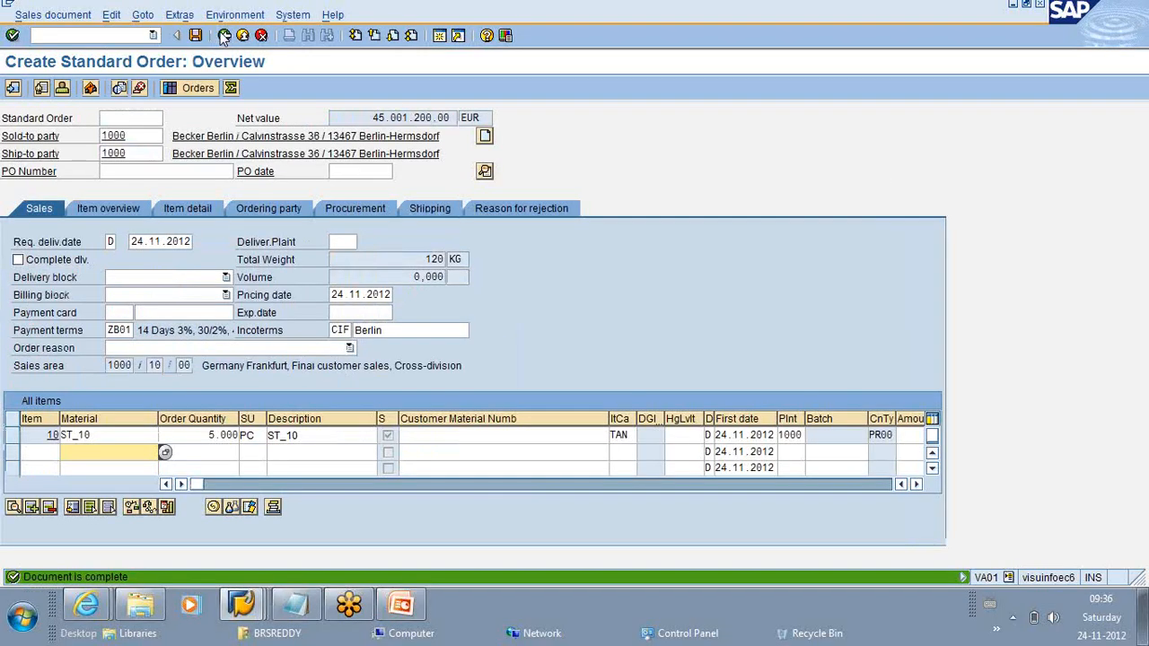
Step: Check the standard order for missing data in the incompletion log and save the order
{"action": "left_click", "coordinate": [111, 15]}
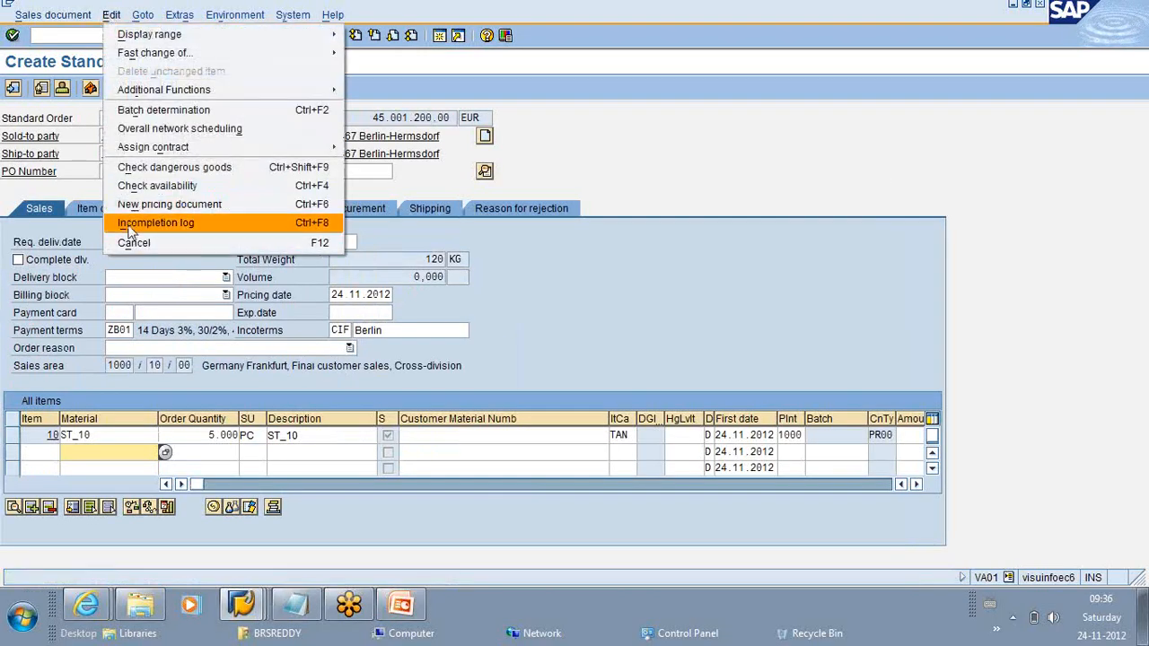
{"action": "left_click", "coordinate": [131, 226]}
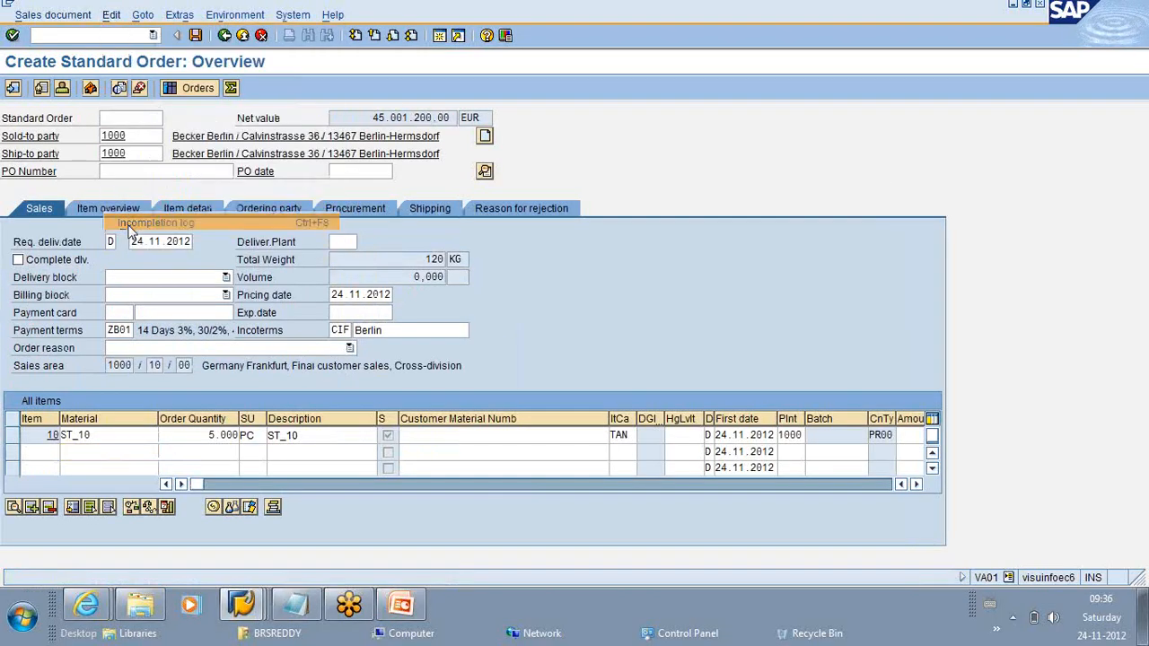
{"action": "left_click", "coordinate": [194, 35]}
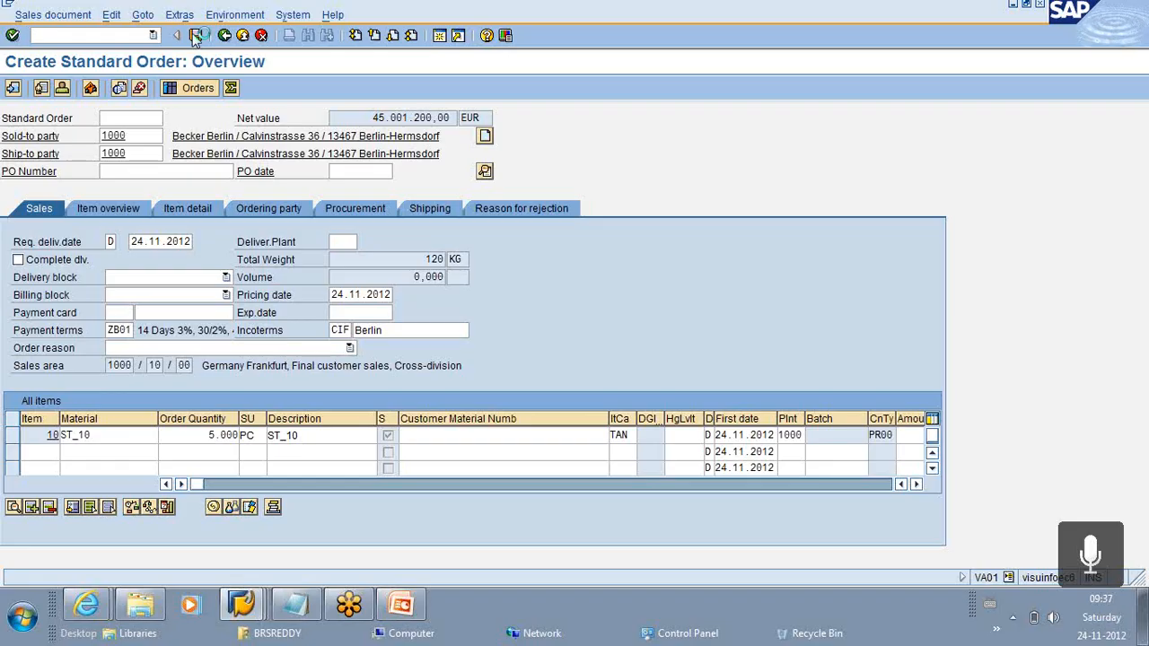
{"action": "left_click", "coordinate": [197, 34]}
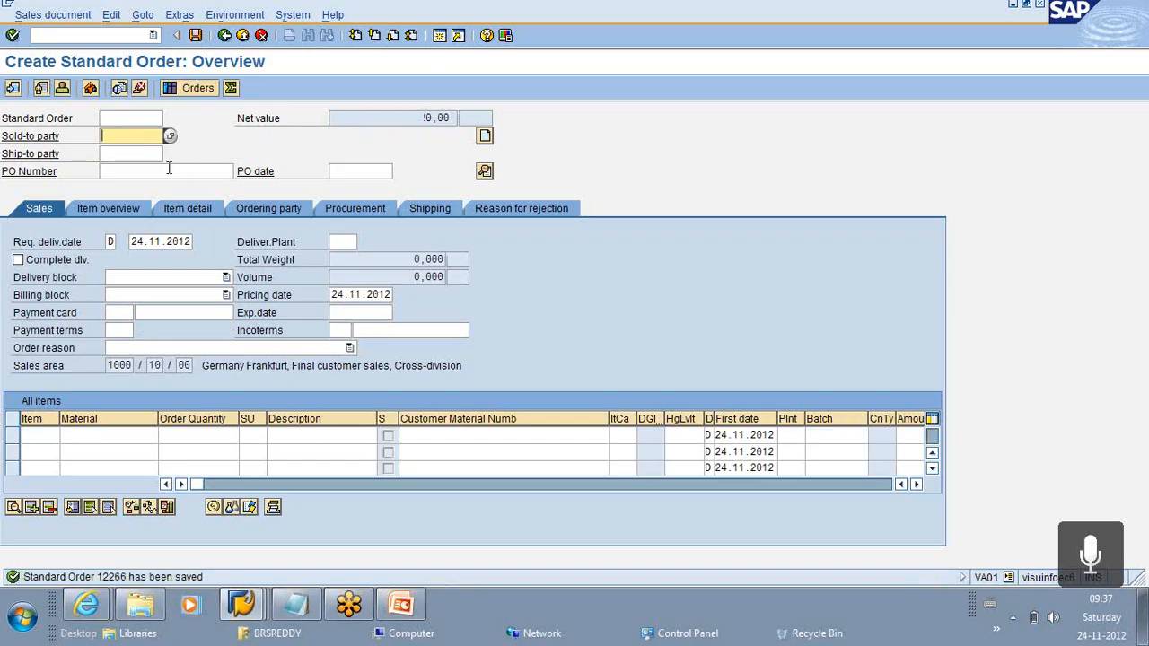
Step: Open the stock/requirements list (MD04) for material ST_10 in plant 1000 and refresh it
{"action": "left_click", "coordinate": [89, 36]}
{"action": "type", "text": "/N MD04"}
{"action": "key", "text": "Return"}
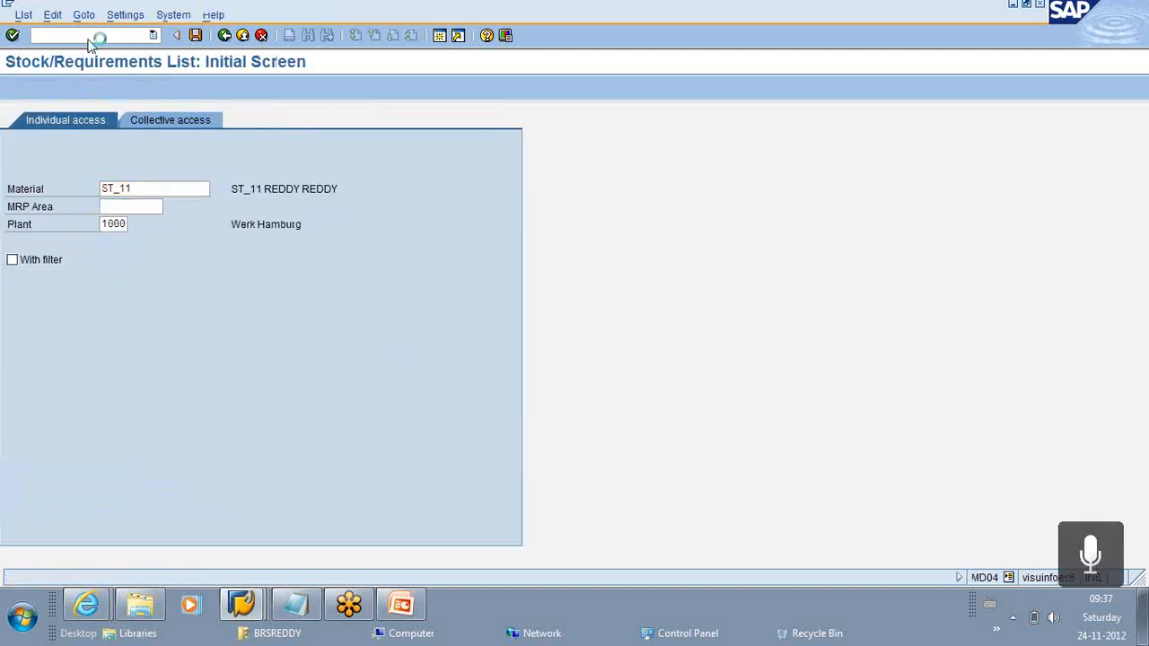
{"action": "key", "text": "Return"}
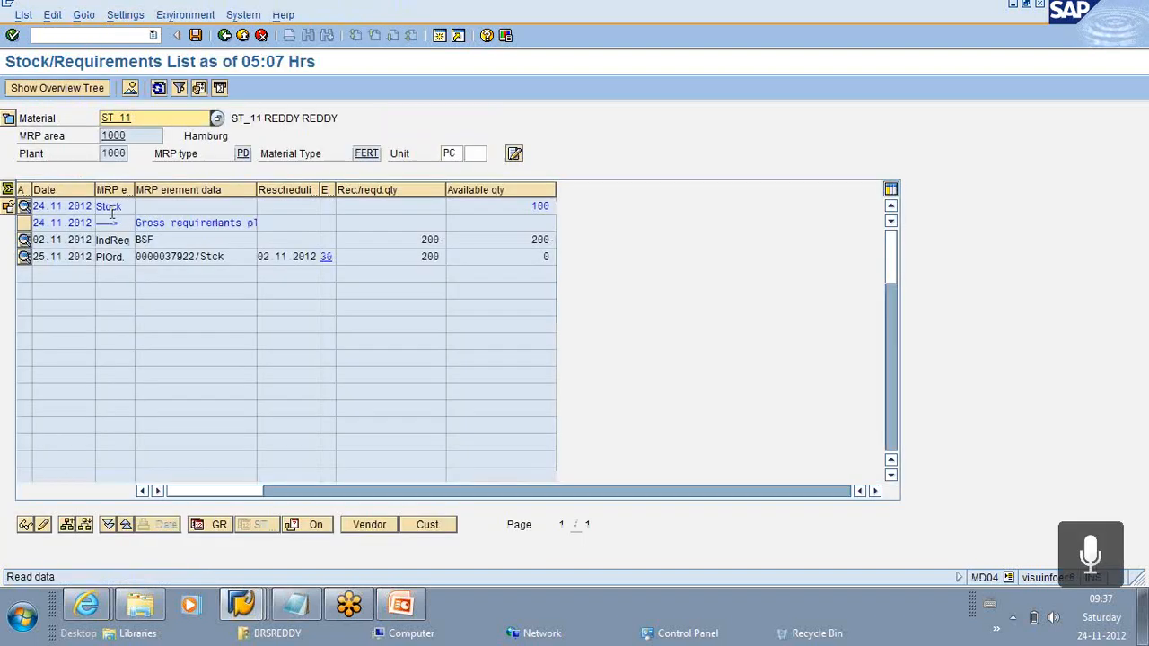
{"action": "left_click", "coordinate": [147, 117]}
{"action": "key", "text": "BackSpace"}
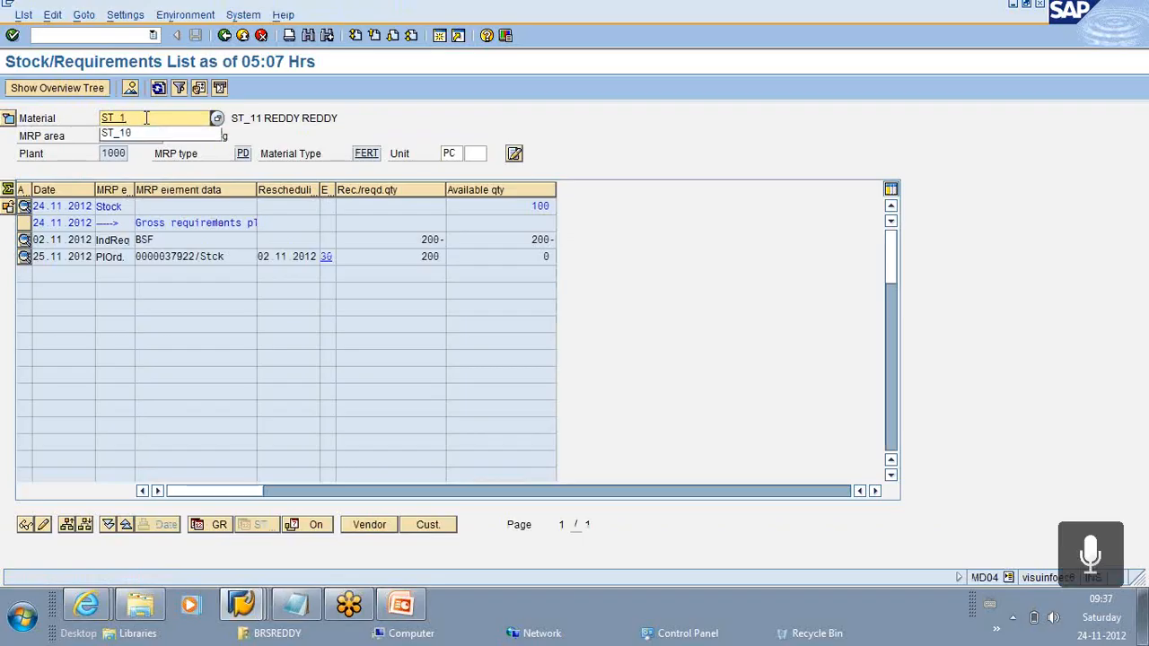
{"action": "type", "text": "0"}
{"action": "key", "text": "Return"}
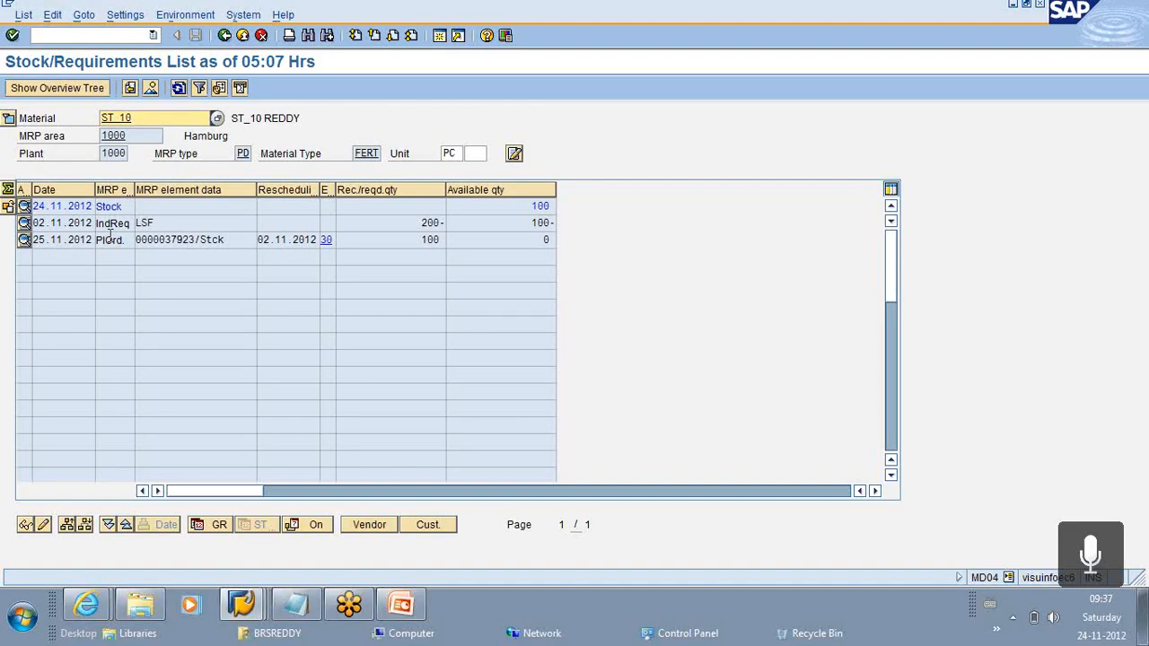
{"action": "left_click", "coordinate": [178, 89]}
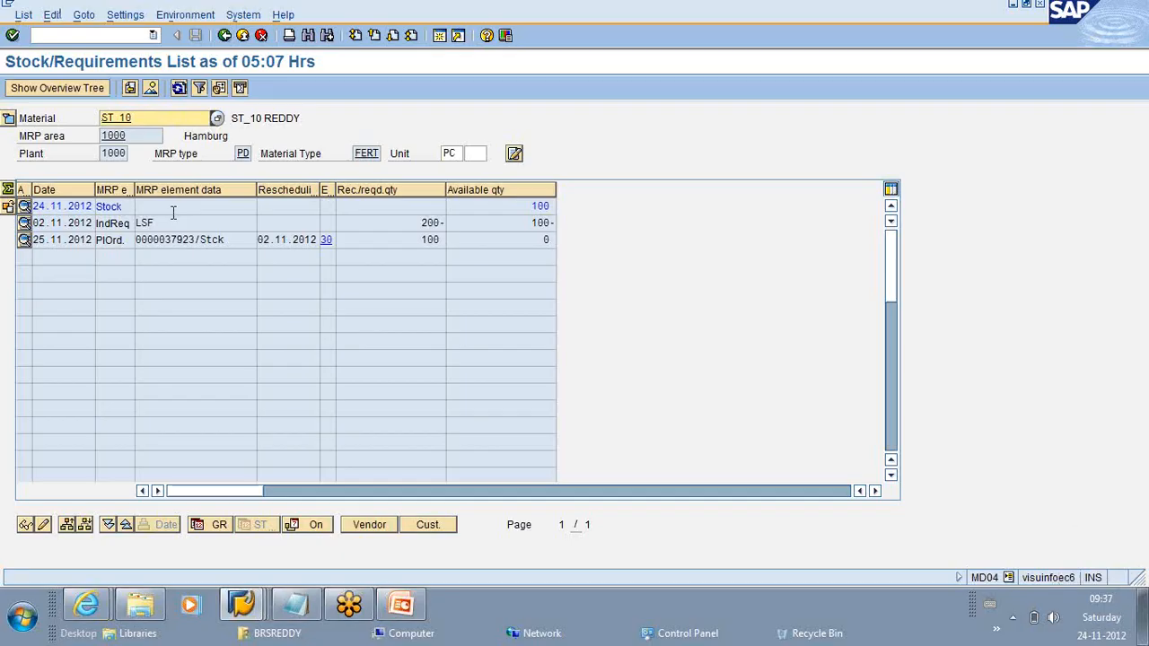
Step: Switch the stock/requirements list to material ST_11 and refresh it
{"action": "left_click", "coordinate": [141, 121]}
{"action": "key", "text": "BackSpace"}
{"action": "type", "text": "1"}
{"action": "key", "text": "Return"}
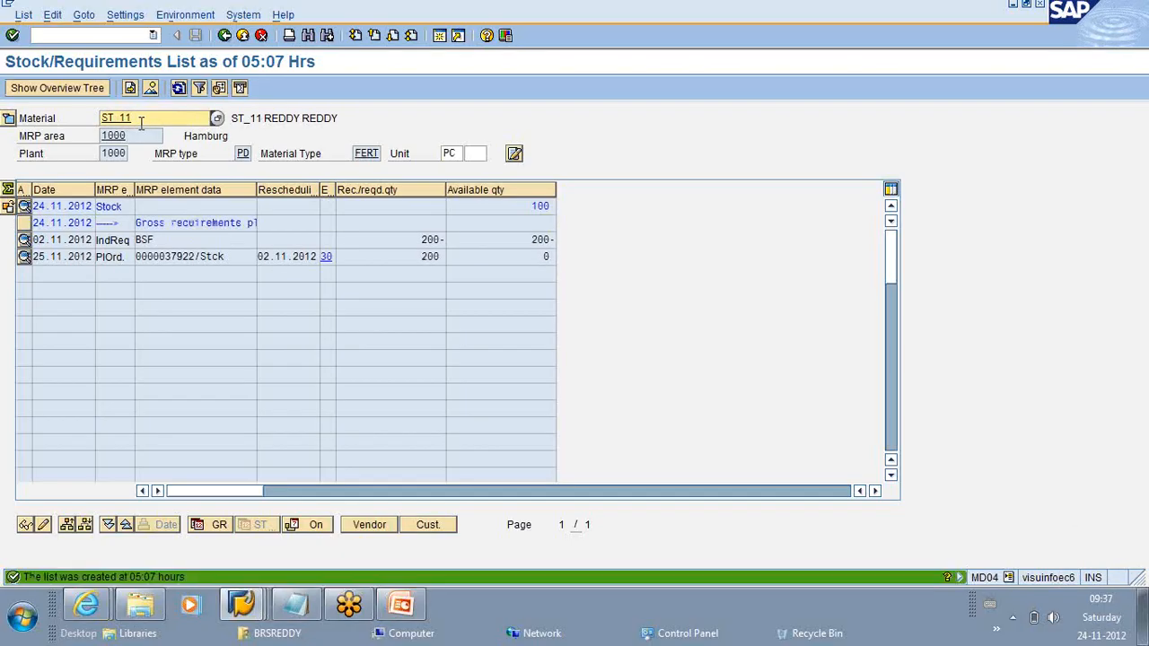
{"action": "left_click", "coordinate": [179, 89]}
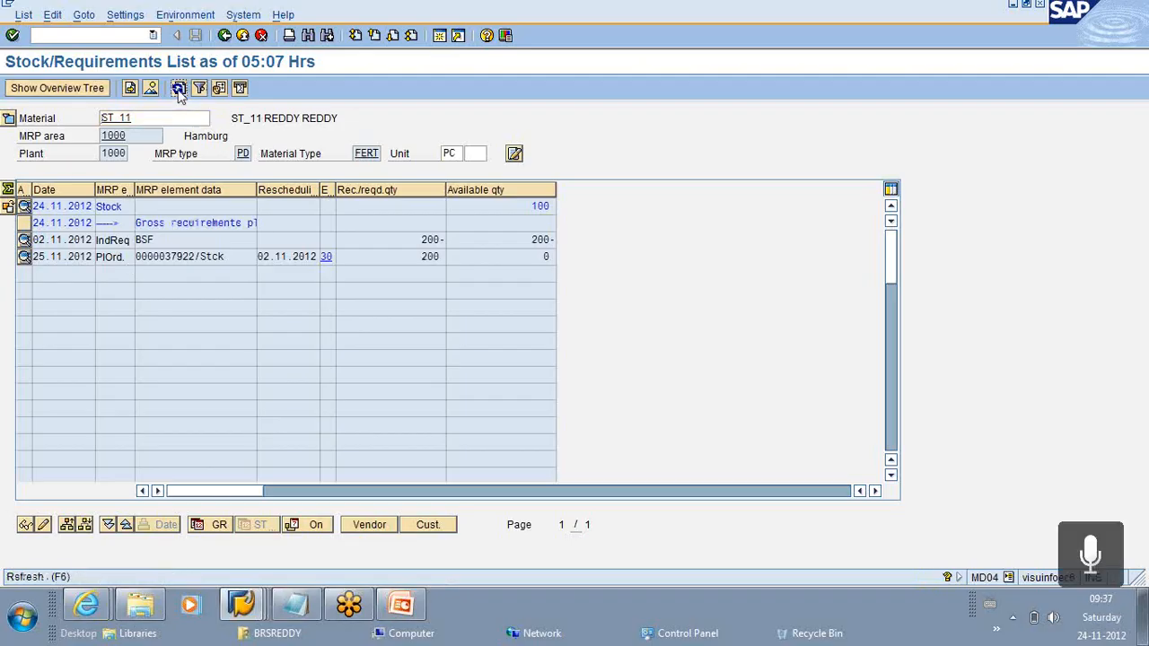
Step: Return the stock/requirements list to material ST_10, refresh it, and examine the sales order's requirement quantity
{"action": "left_click", "coordinate": [179, 90]}
{"action": "key", "text": "BackSpace"}
{"action": "type", "text": "0"}
{"action": "key", "text": "Return"}
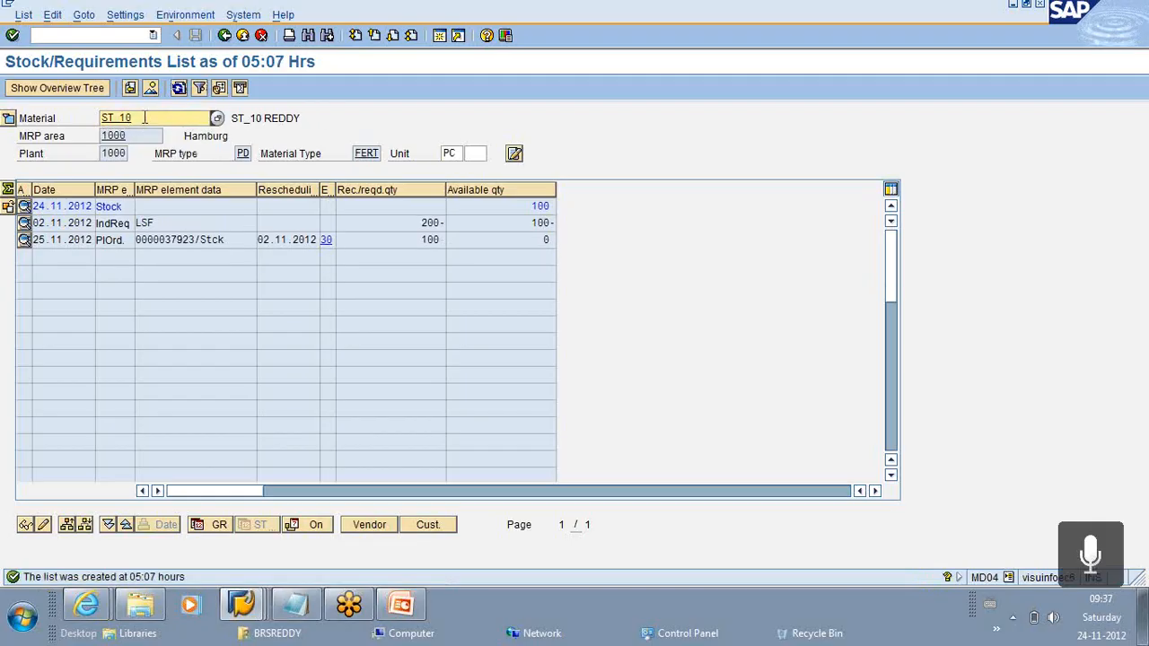
{"action": "left_click", "coordinate": [178, 89]}
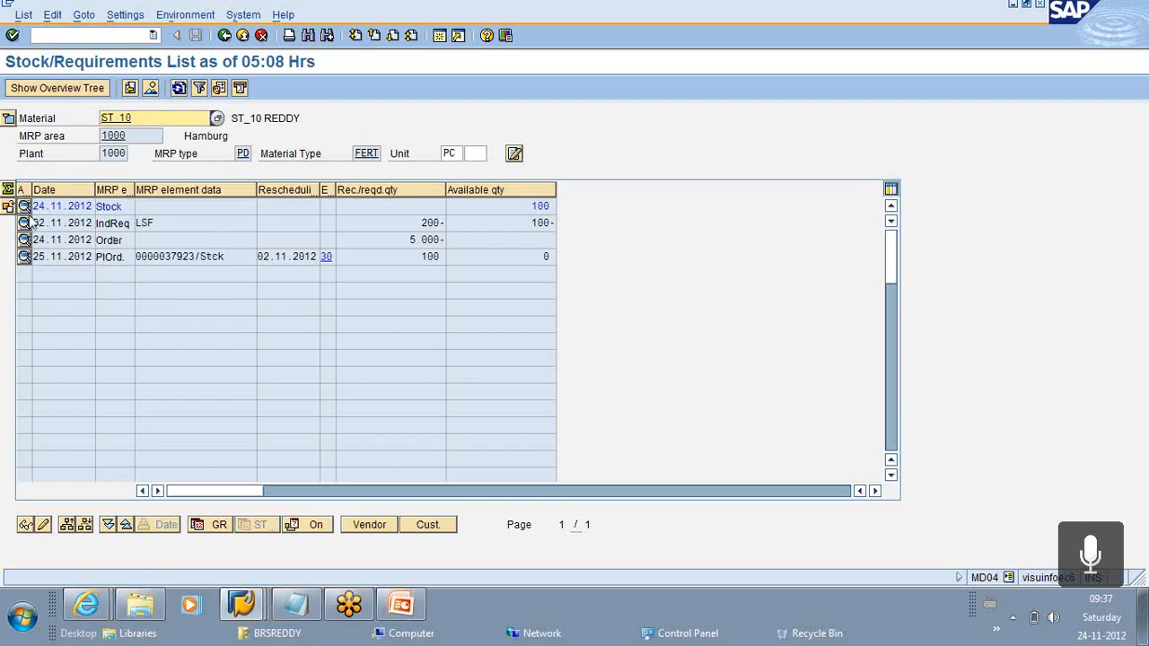
{"action": "left_click", "coordinate": [411, 237]}
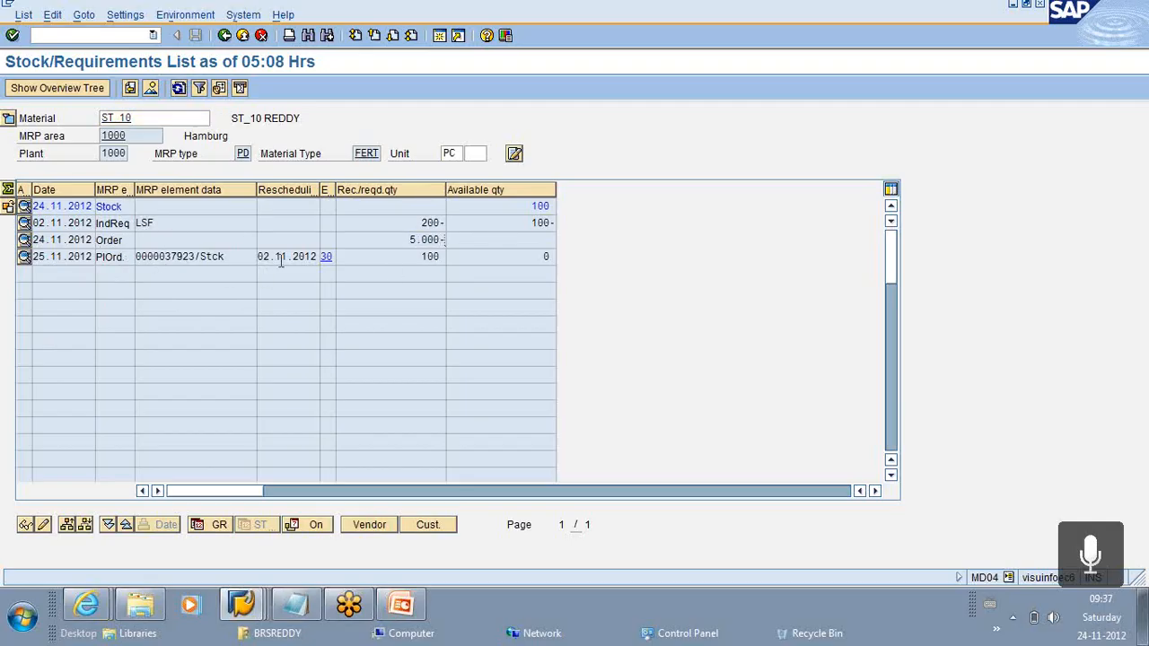
Step: Run single-item, multi-level planning (MD02) for ST_10 in plant 1000 with processing key NETCH
{"action": "left_click", "coordinate": [95, 36]}
{"action": "type", "text": "/N MD02"}
{"action": "key", "text": "Return"}
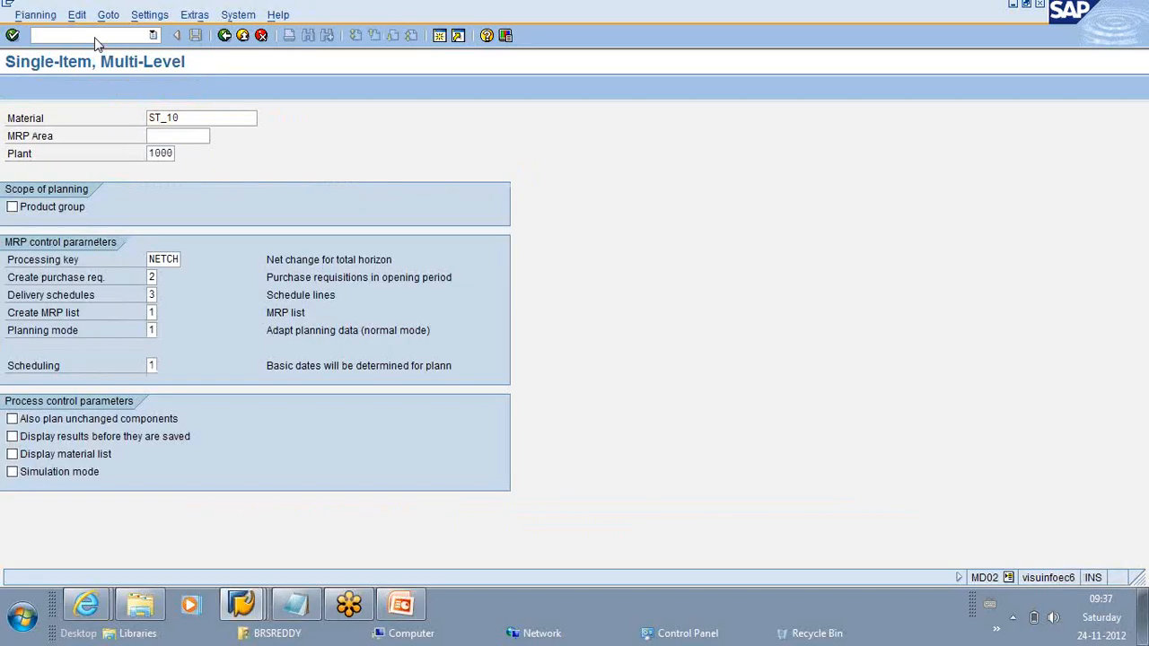
{"action": "key", "text": "Return"}
{"action": "key", "text": "Return"}
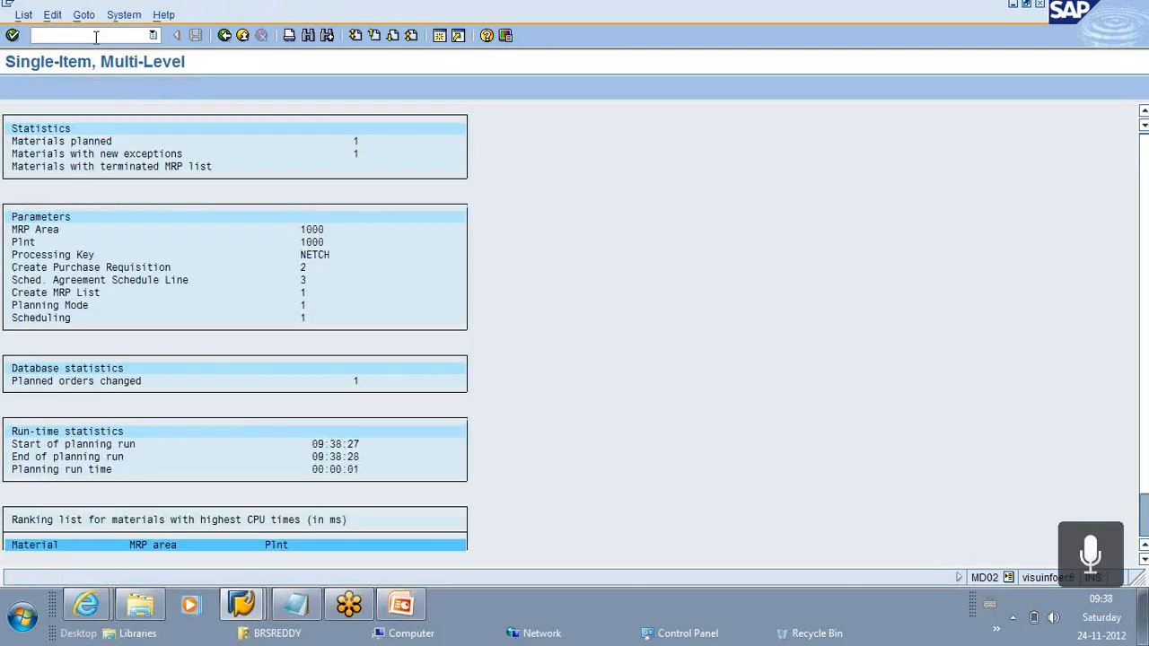
Step: Reopen the stock/requirements list (MD04) for ST_10 in plant 1000 to examine the planning run's effect
{"action": "type", "text": "/N MD04"}
{"action": "key", "text": "Return"}
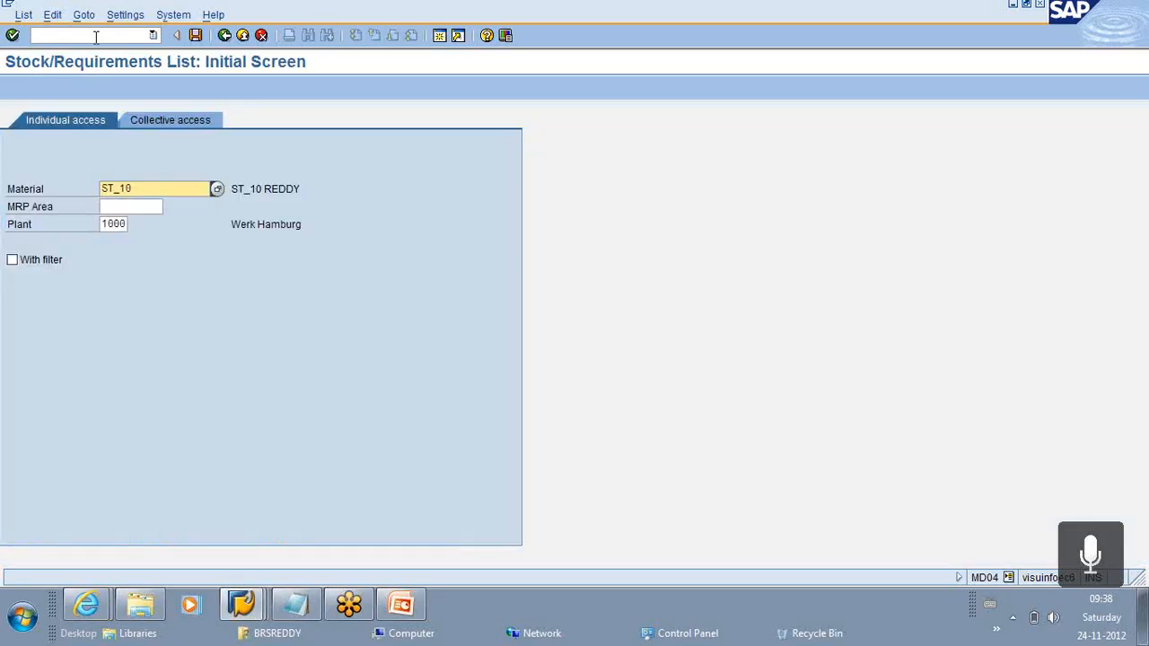
{"action": "key", "text": "Return"}
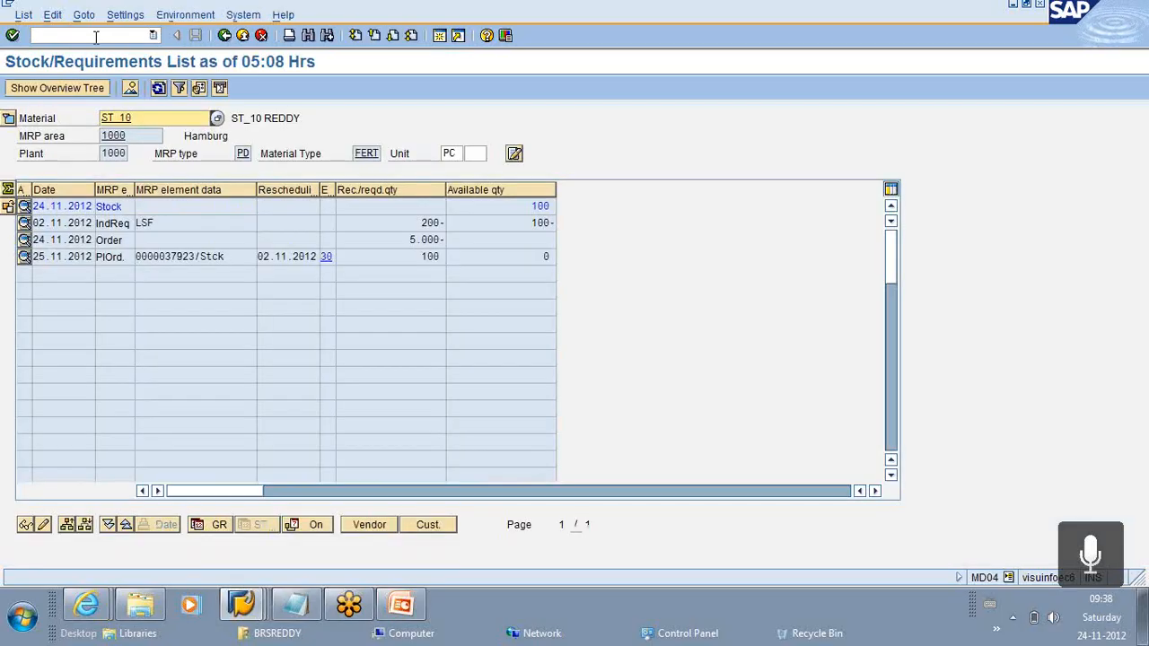
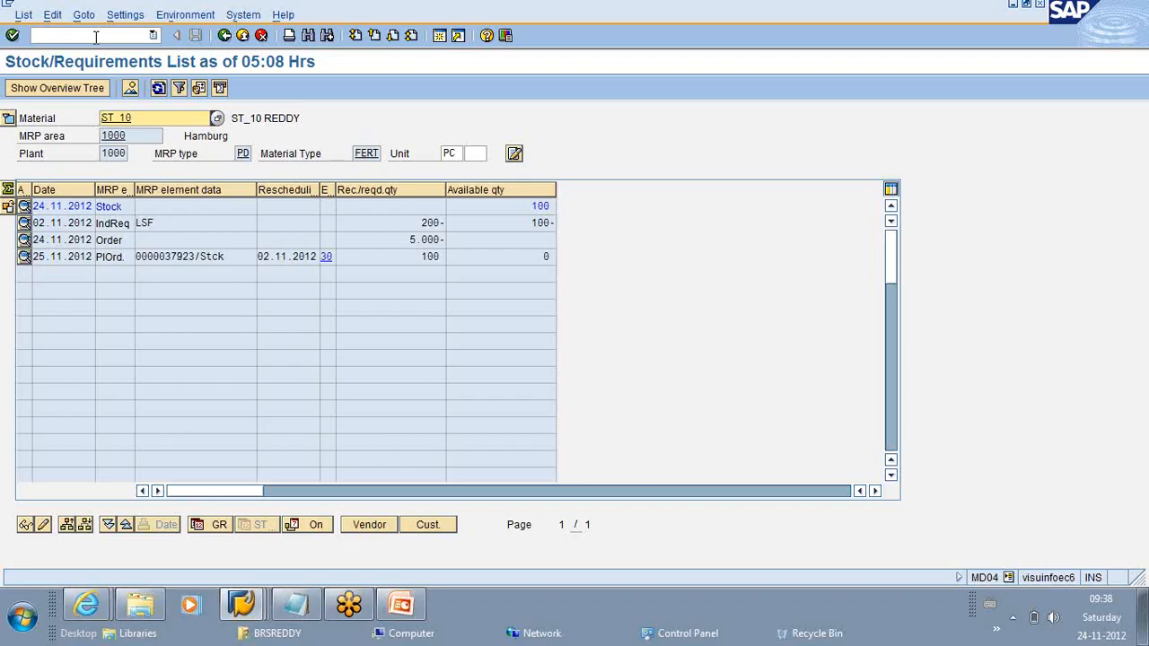
Step: Switch to Notepad to review the notes on planning strategies and requirement types, and return to SAP
{"action": "left_click", "coordinate": [295, 603]}
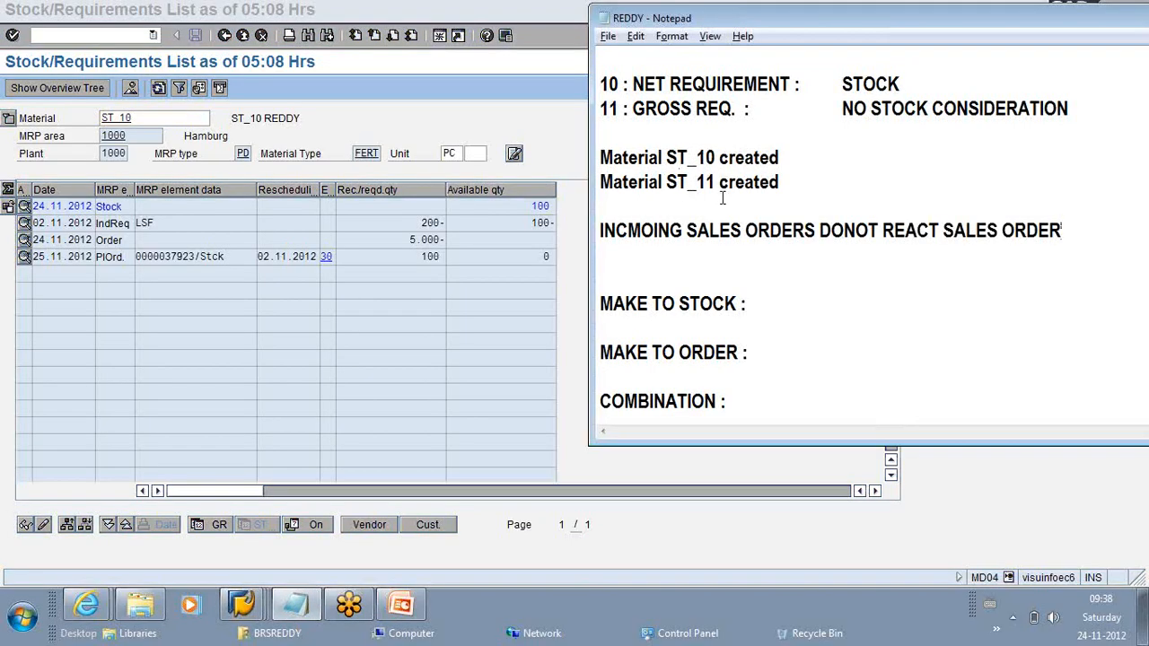
{"action": "scroll", "coordinate": [687, 233], "scroll_direction": "up", "scroll_amount": 4}
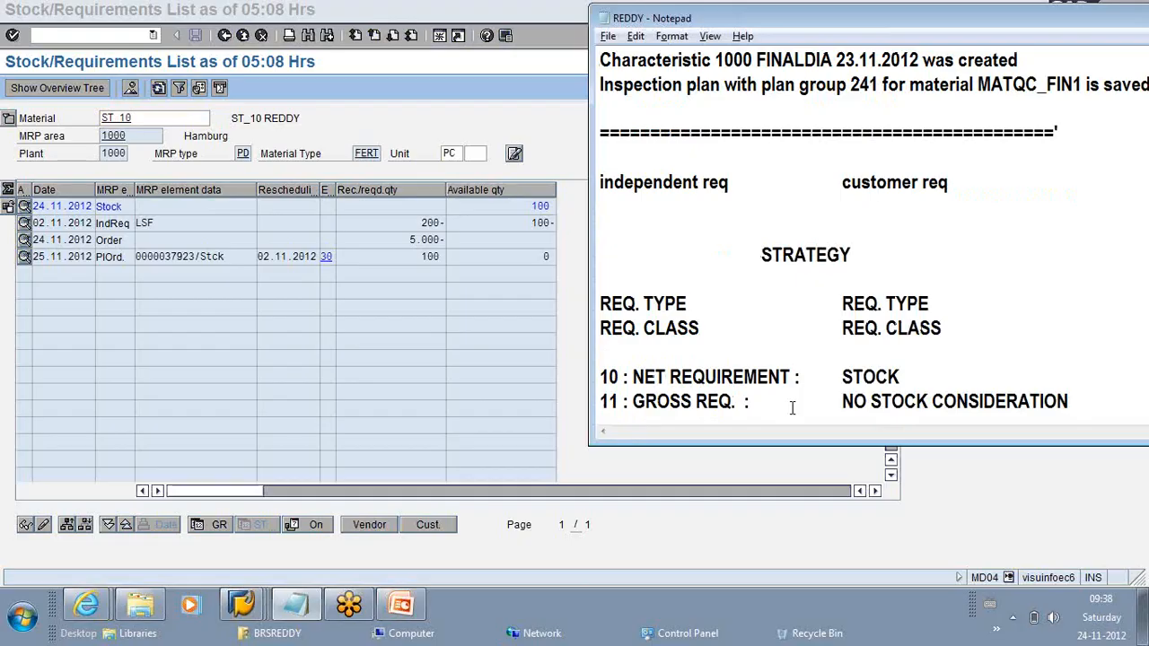
{"action": "left_click_drag", "start_coordinate": [1131, 12], "coordinate": [796, 59]}
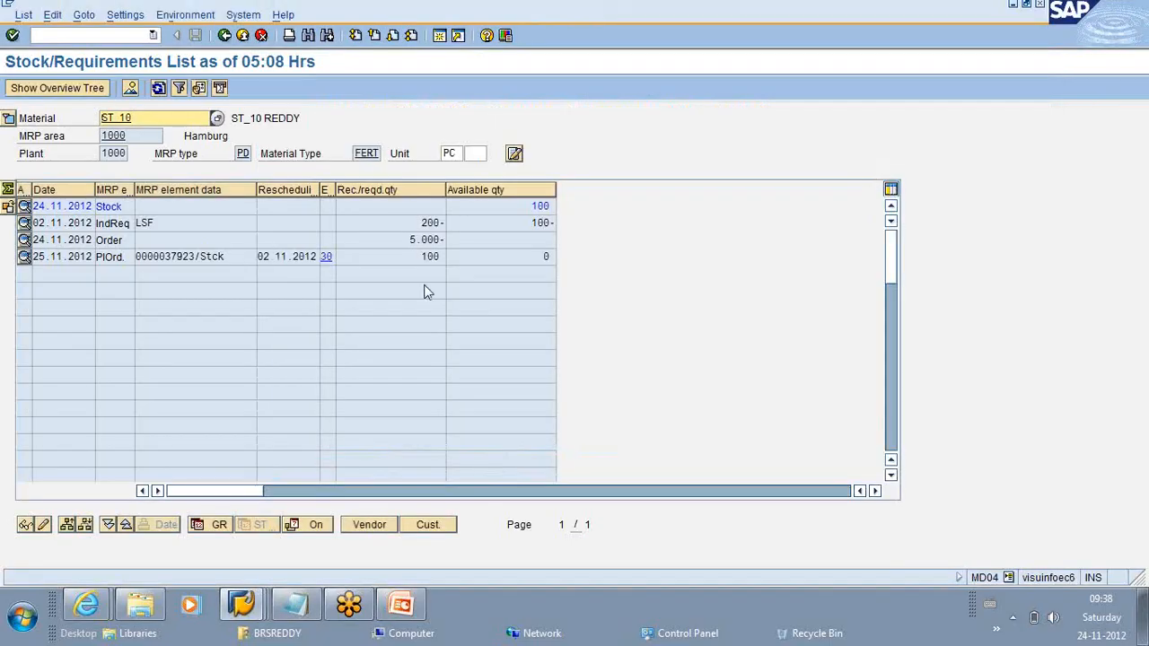
Step: Start creating finished product ST_40 (MM01) copied from ST_10, accepting the selected views and organizational levels for plant 1000, storage location 0005
{"action": "left_click", "coordinate": [67, 34]}
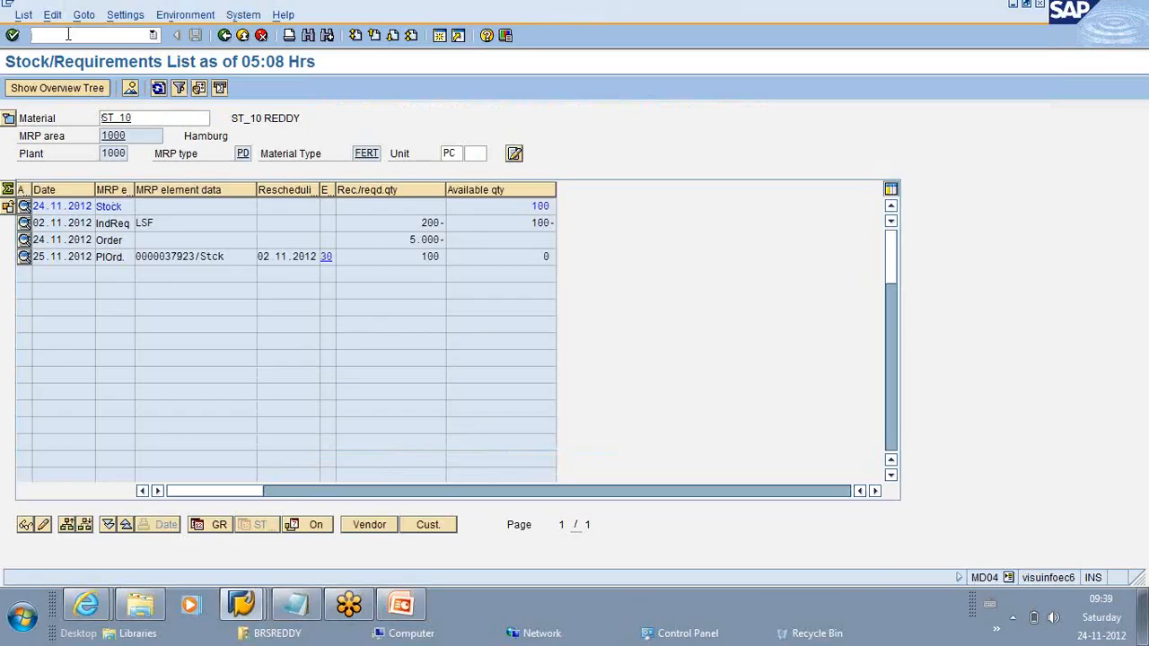
{"action": "type", "text": "/N MM01"}
{"action": "key", "text": "Return"}
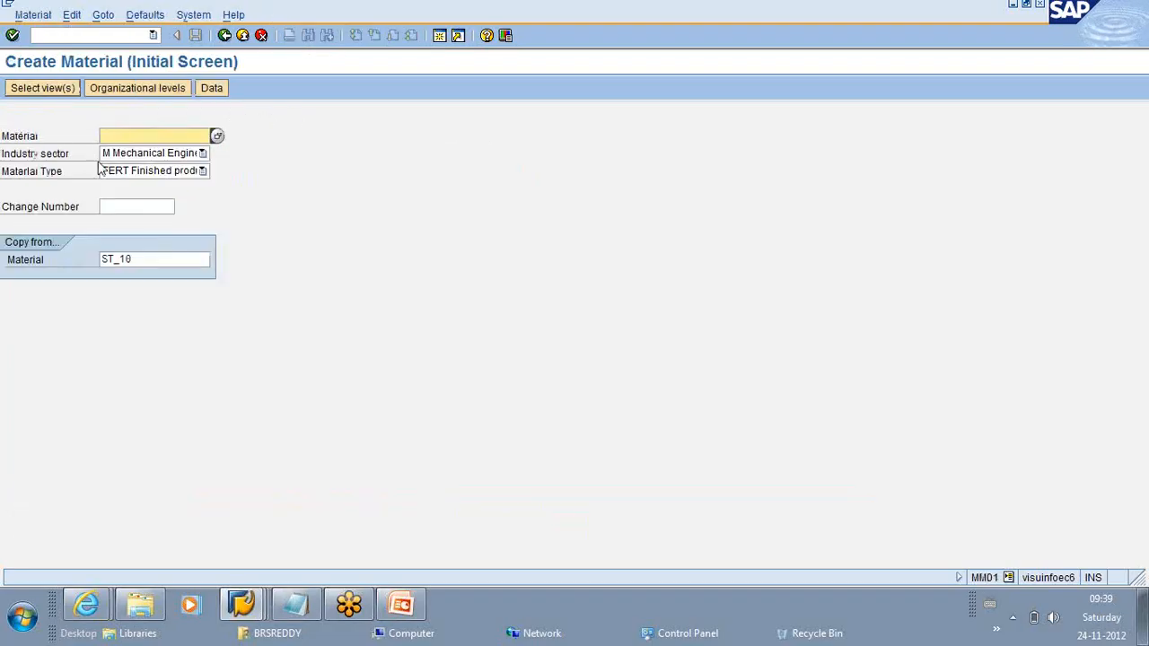
{"action": "type", "text": "ST_"}
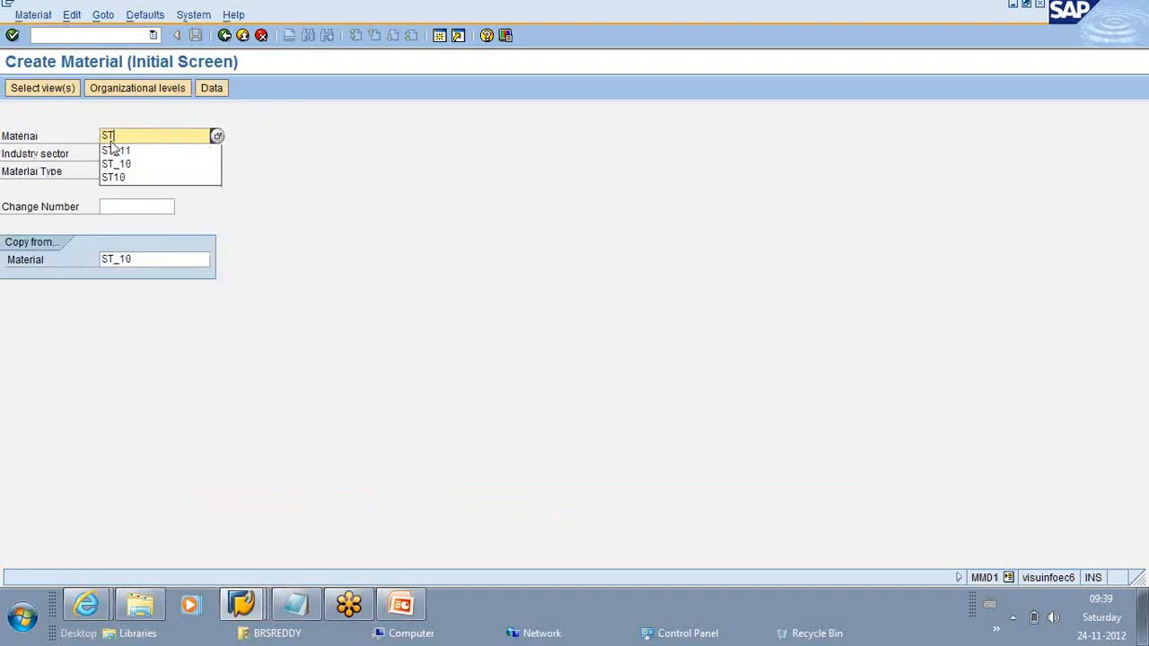
{"action": "type", "text": "40"}
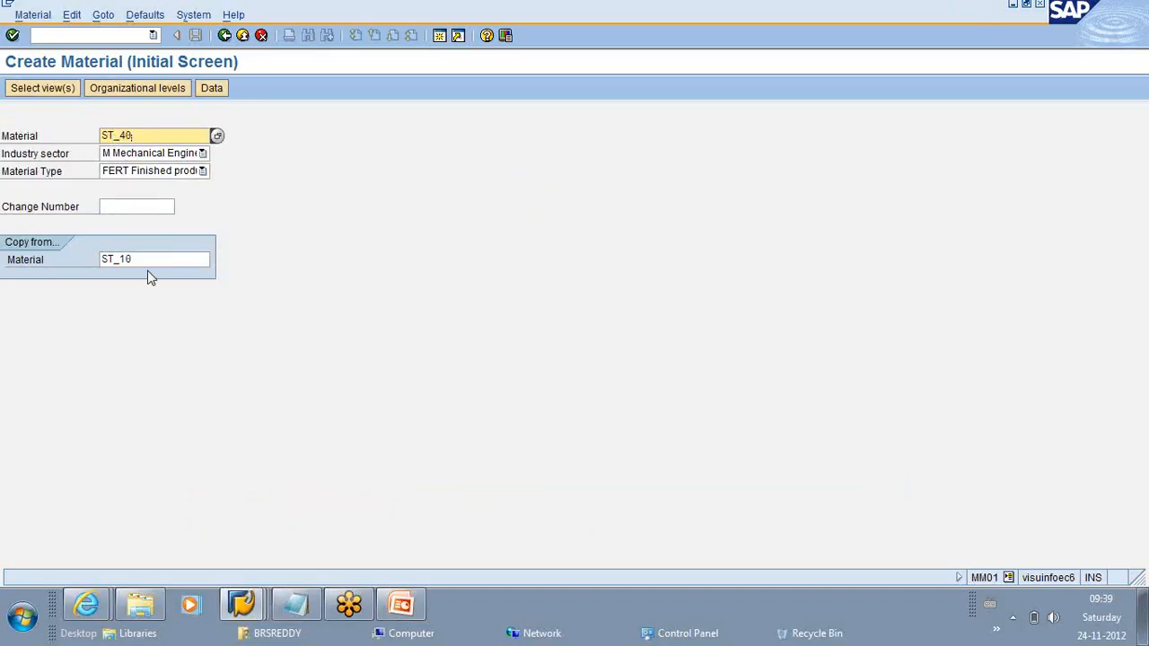
{"action": "key", "text": "Return"}
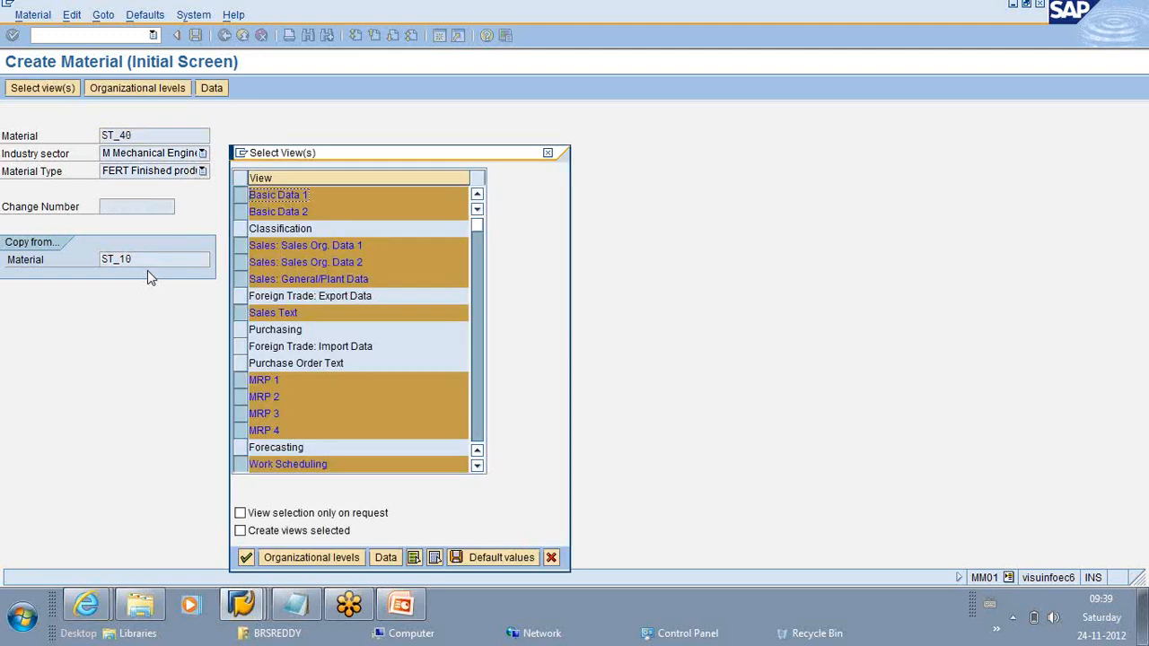
{"action": "key", "text": "Return"}
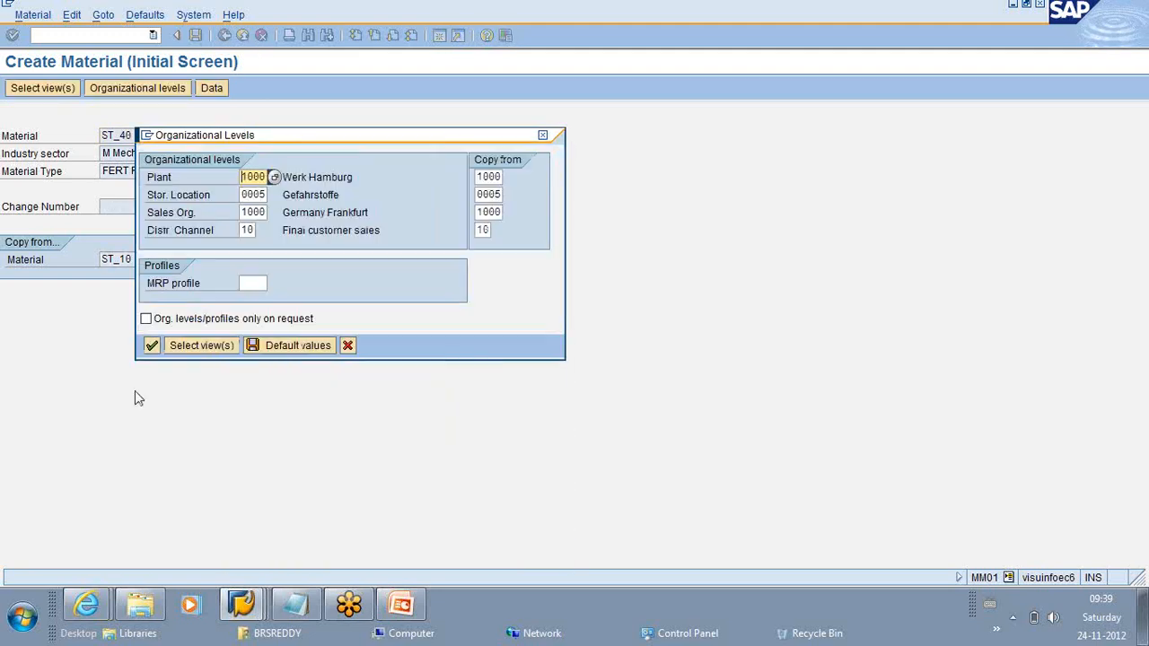
{"action": "left_click", "coordinate": [152, 346]}
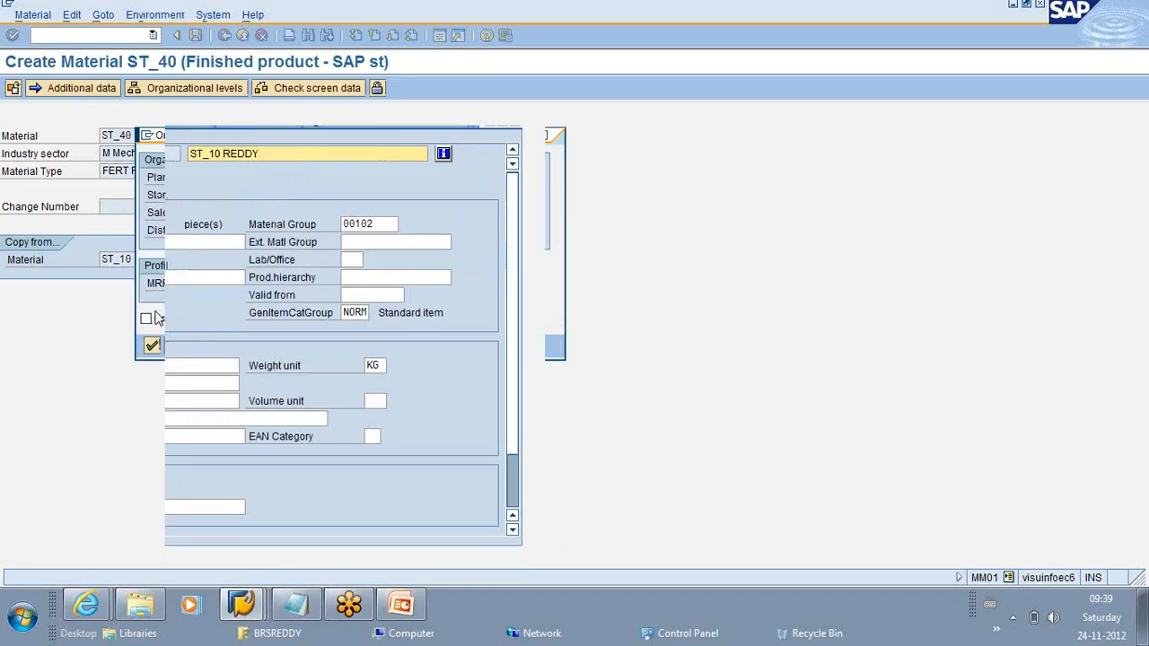
Step: Replace the copied material description with ST_40 in the basic data
{"action": "key", "text": "BackSpace"}
{"action": "key", "text": "BackSpace"}
{"action": "key", "text": "BackSpace"}
{"action": "key", "text": "BackSpace"}
{"action": "key", "text": "BackSpace"}
{"action": "key", "text": "BackSpace"}
{"action": "key", "text": "BackSpace"}
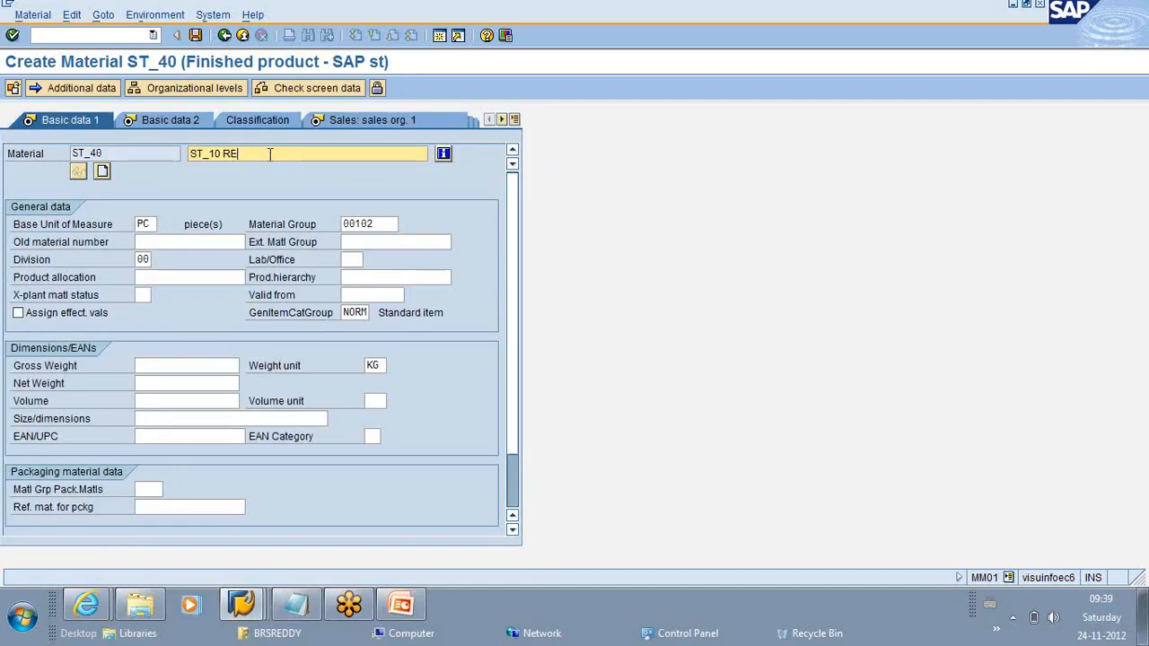
{"action": "key", "text": "BackSpace"}
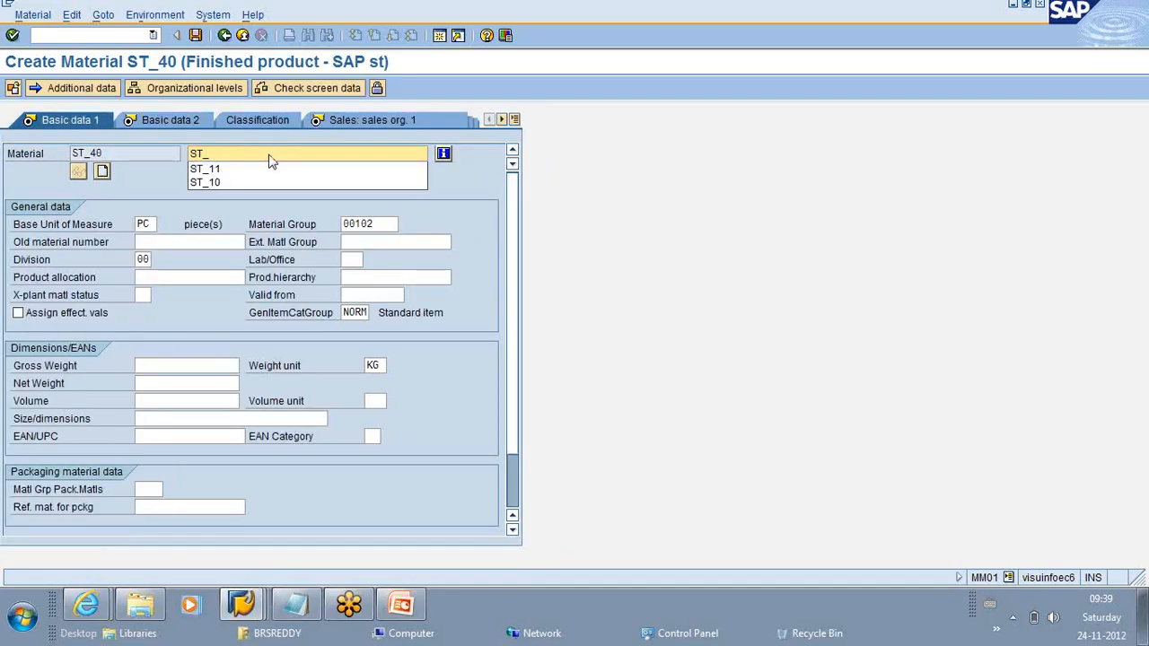
{"action": "type", "text": "40"}
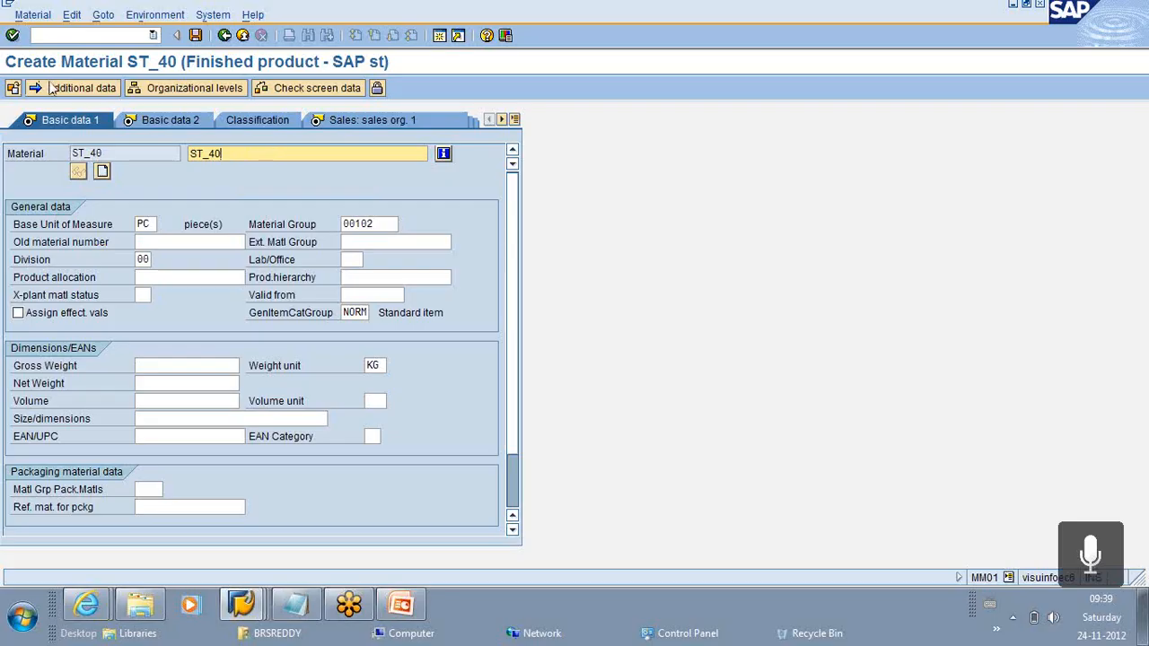
Step: Set the German material description to ST_40 in the additional data
{"action": "left_click", "coordinate": [52, 88]}
{"action": "key", "text": "BackSpace"}
{"action": "key", "text": "BackSpace"}
{"action": "type", "text": "40"}
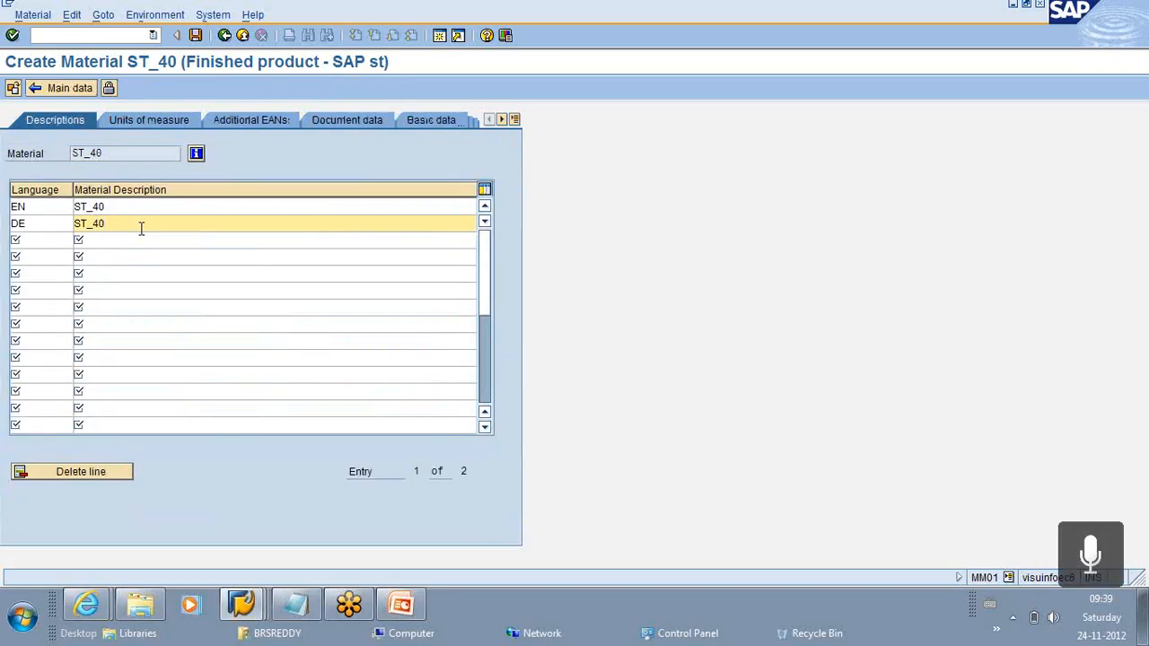
Step: Return to the main data of ST_40 and advance to the sales organization 1 view
{"action": "left_click", "coordinate": [52, 88]}
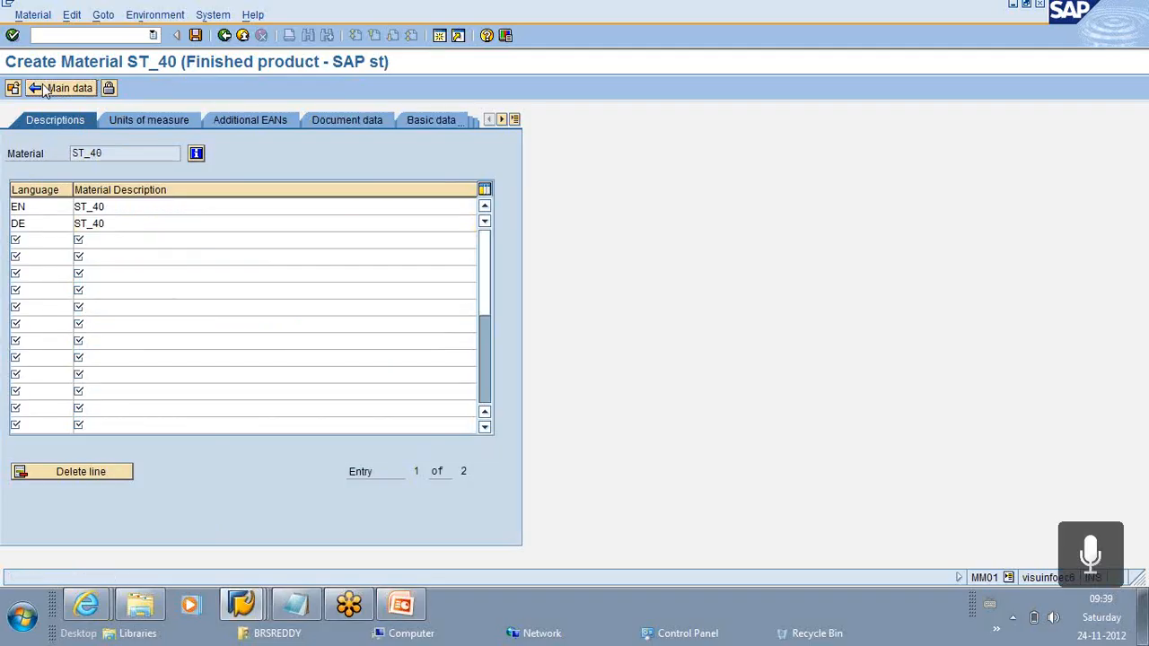
{"action": "key", "text": "Return"}
{"action": "key", "text": "Return"}
{"action": "key", "text": "Return"}
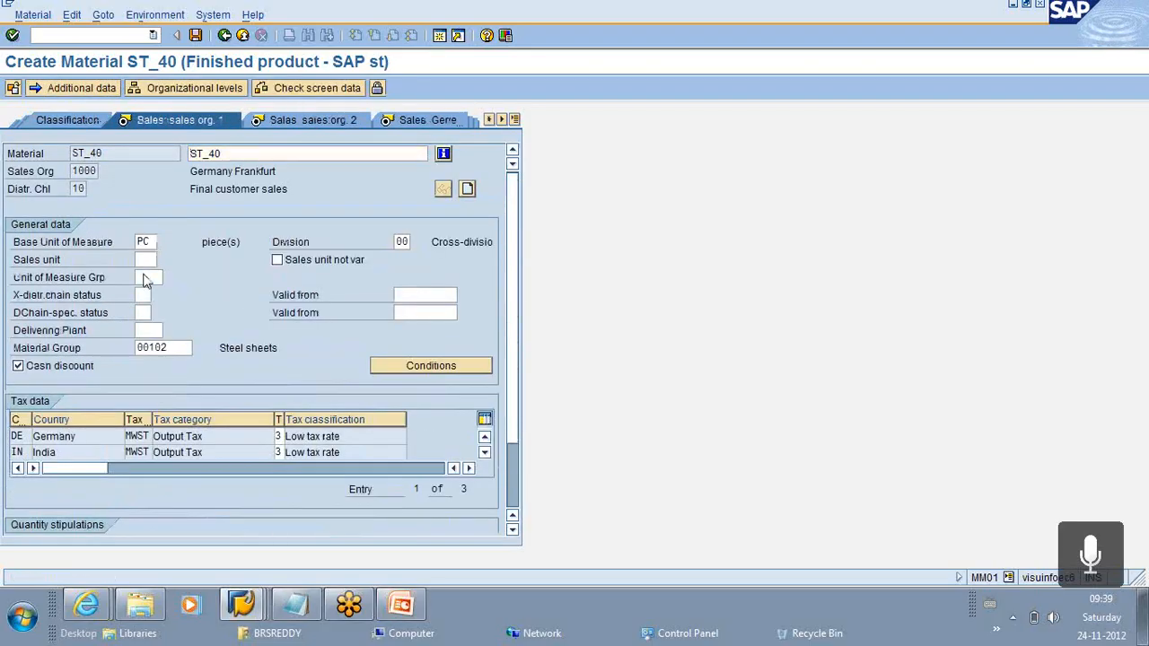
Step: Advance to the sales text view of ST_40 and change the English sales text to ST_40
{"action": "key", "text": "Return"}
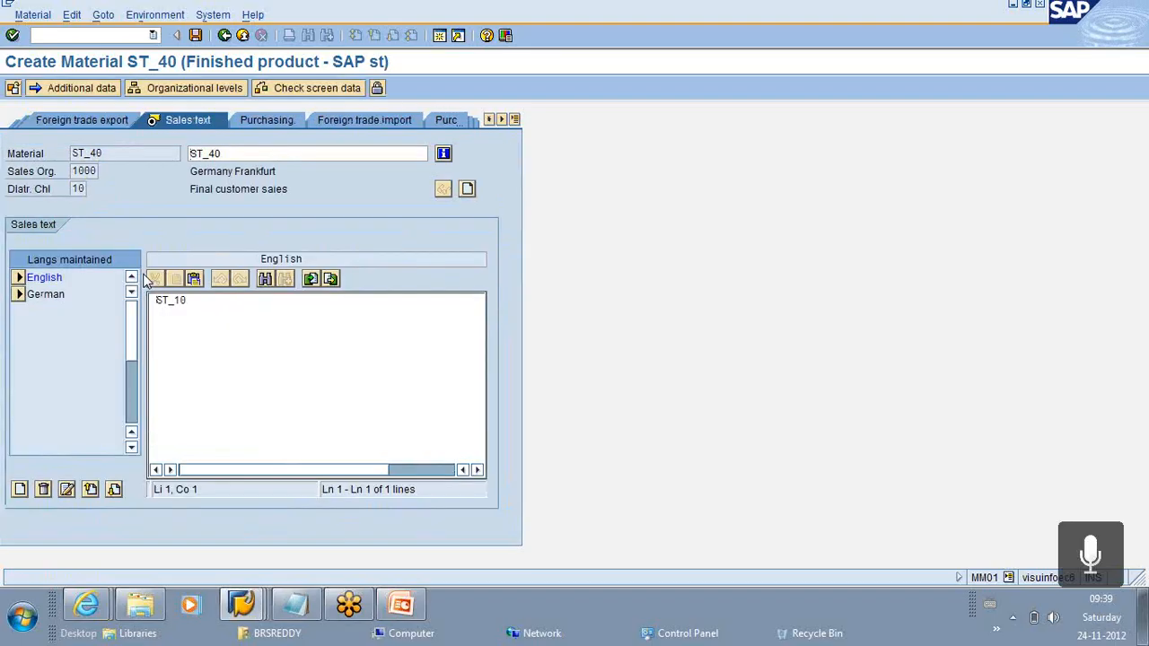
{"action": "left_click", "coordinate": [219, 308]}
{"action": "key", "text": "BackSpace"}
{"action": "key", "text": "BackSpace"}
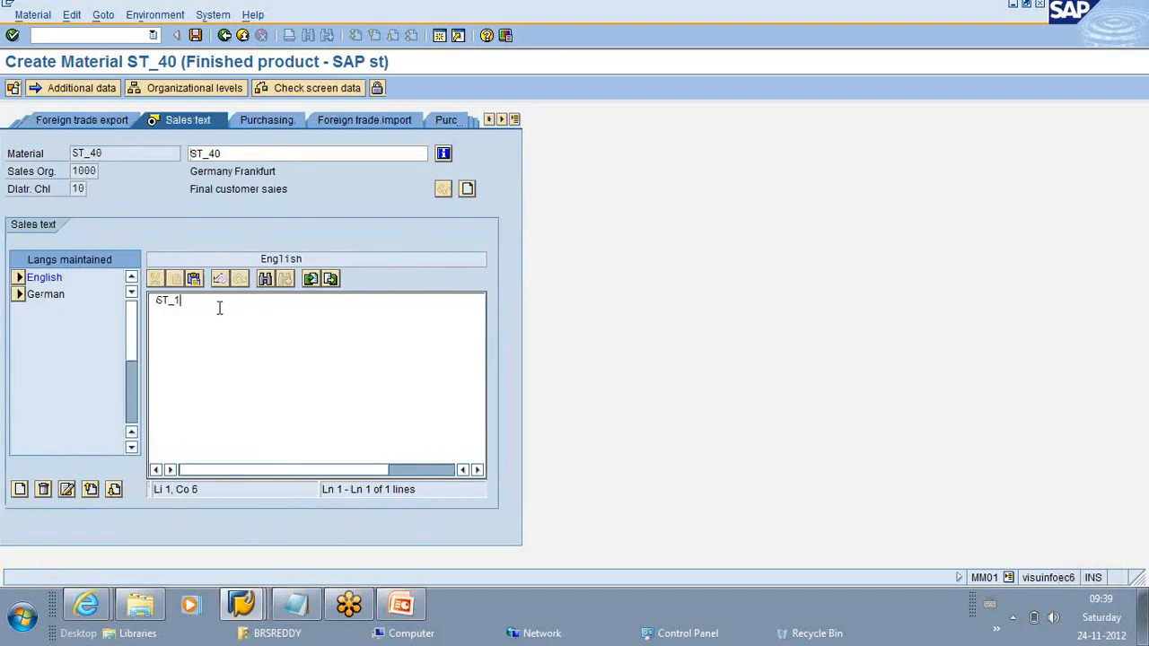
{"action": "type", "text": "40"}
Step: Change the German sales text to ST_40 and continue to the MRP 1 view
{"action": "left_click", "coordinate": [19, 295]}
{"action": "left_click", "coordinate": [201, 305]}
{"action": "key", "text": "BackSpace"}
{"action": "key", "text": "BackSpace"}
{"action": "type", "text": "4"}
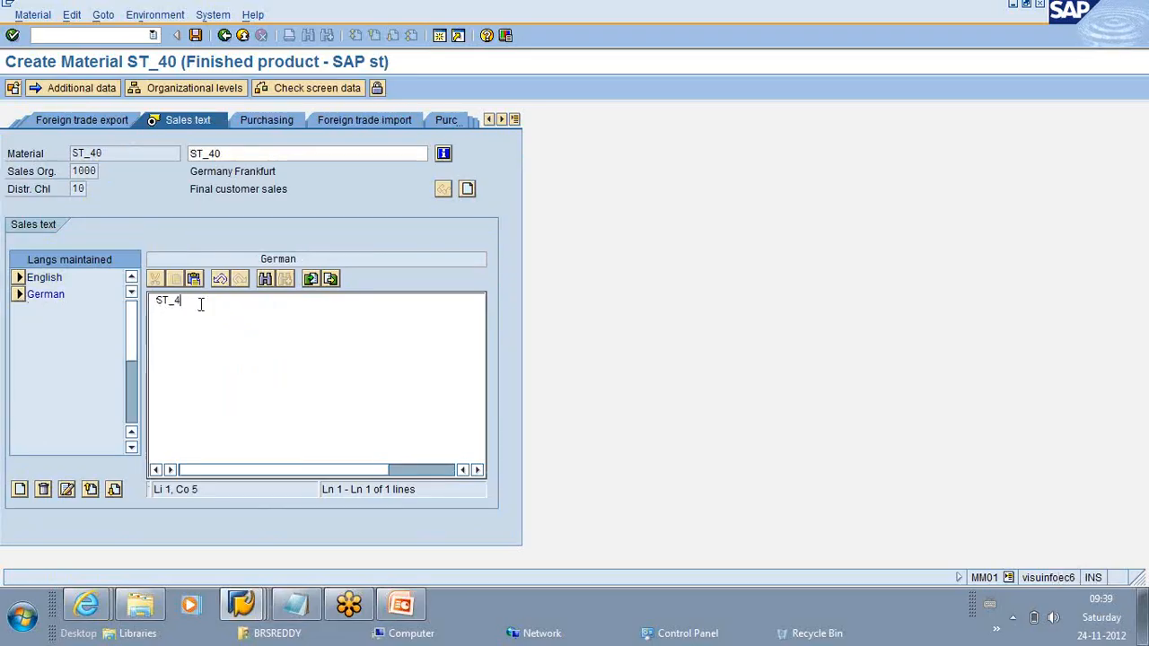
{"action": "left_click", "coordinate": [12, 35]}
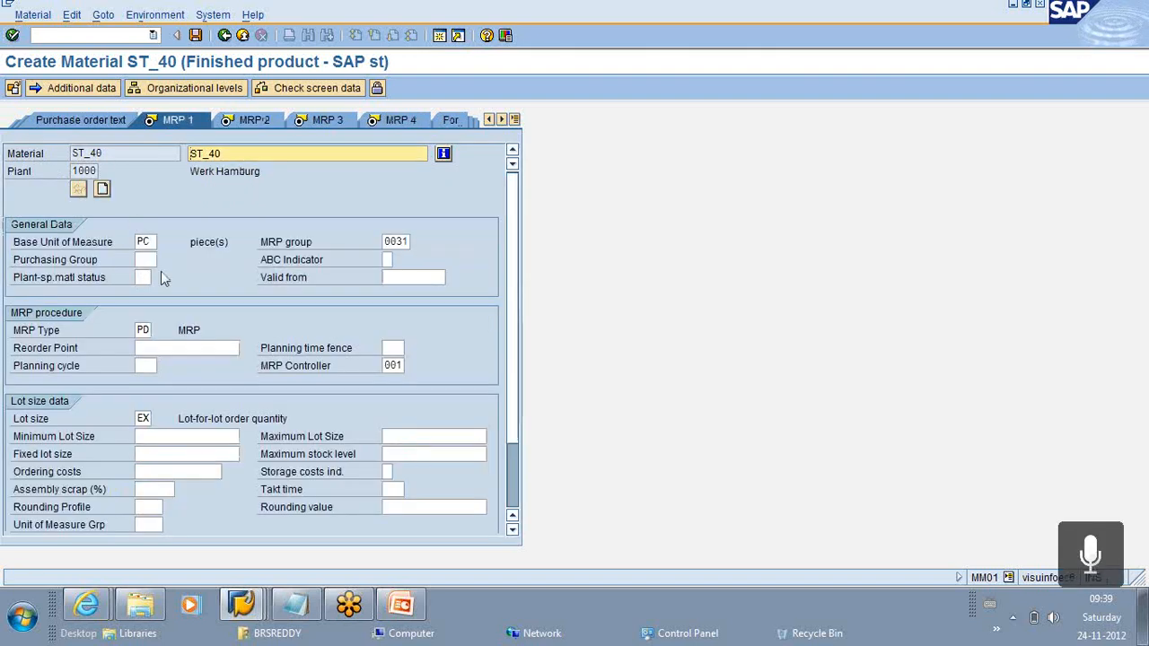
Step: Advance to the MRP 3 view and set the strategy group of ST_40 to 40
{"action": "key", "text": "Return"}
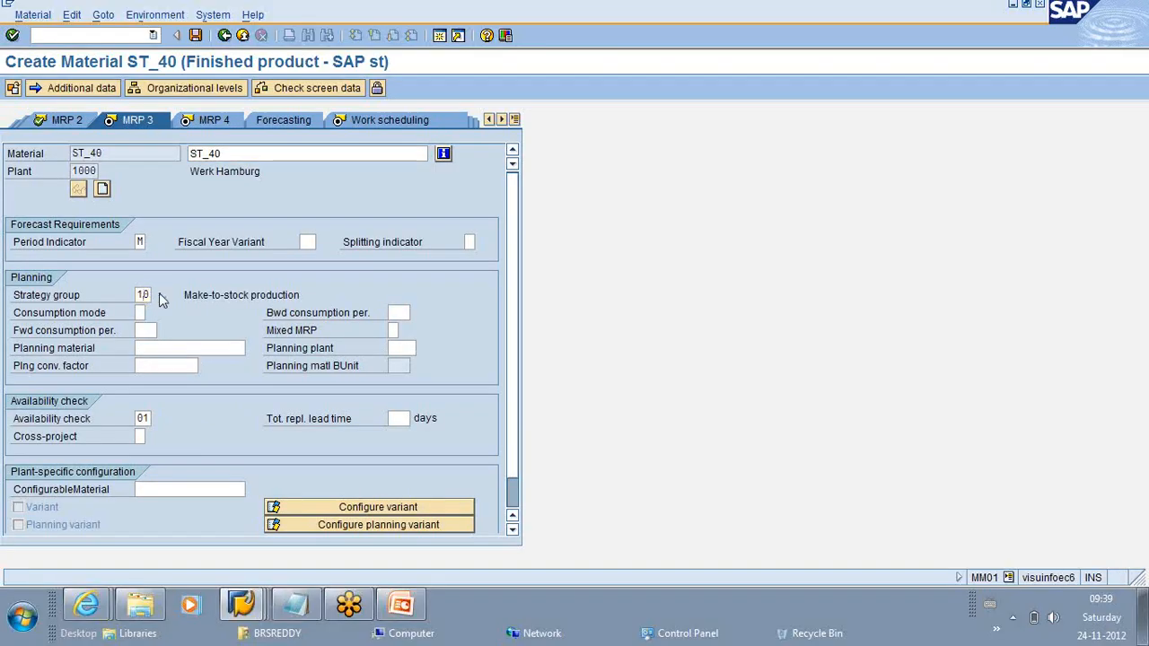
{"action": "double_click", "coordinate": [159, 294]}
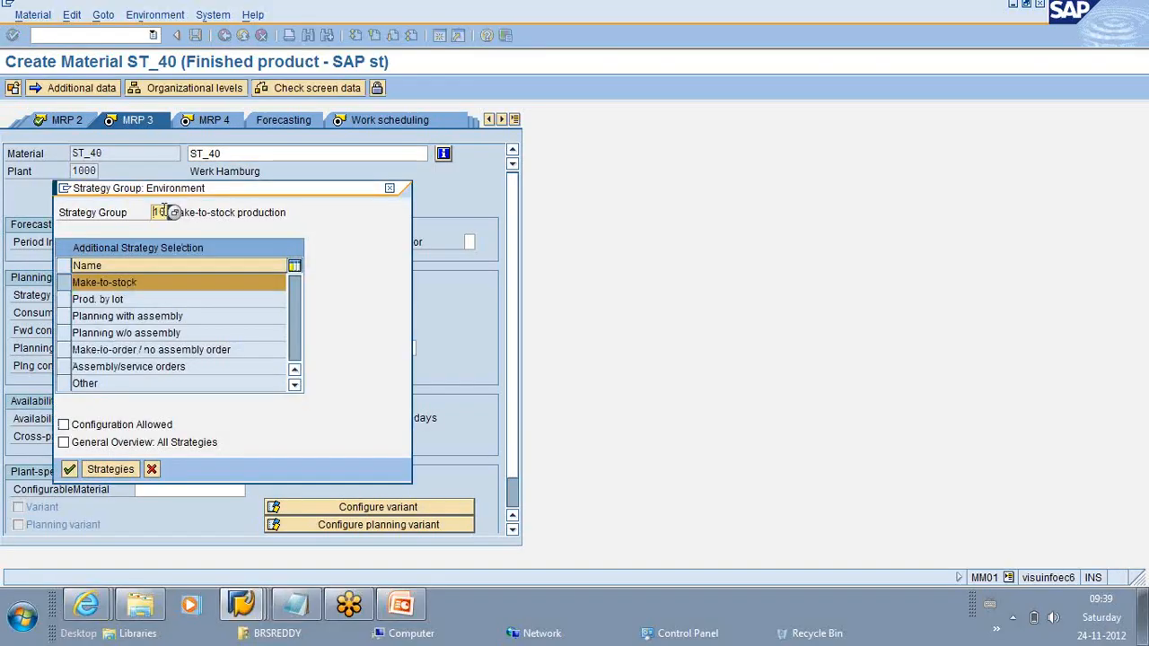
{"action": "key", "text": "BackSpace"}
{"action": "key", "text": "BackSpace"}
{"action": "type", "text": "40"}
{"action": "left_click", "coordinate": [69, 471]}
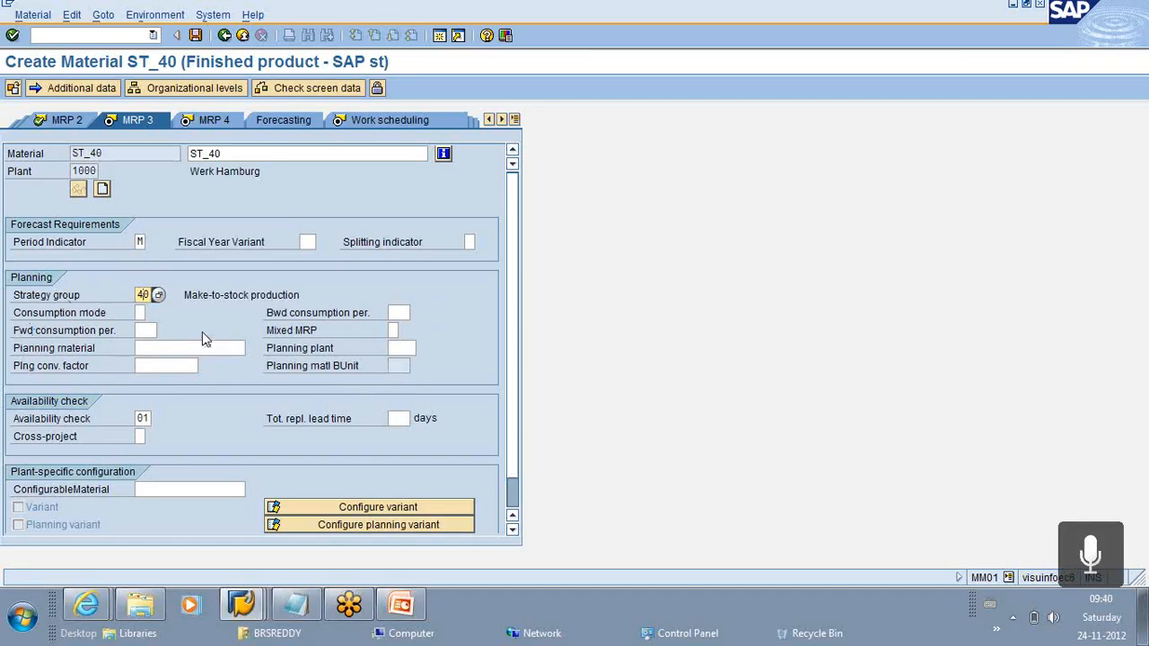
{"action": "left_click", "coordinate": [140, 312]}
{"action": "left_click", "coordinate": [144, 330]}
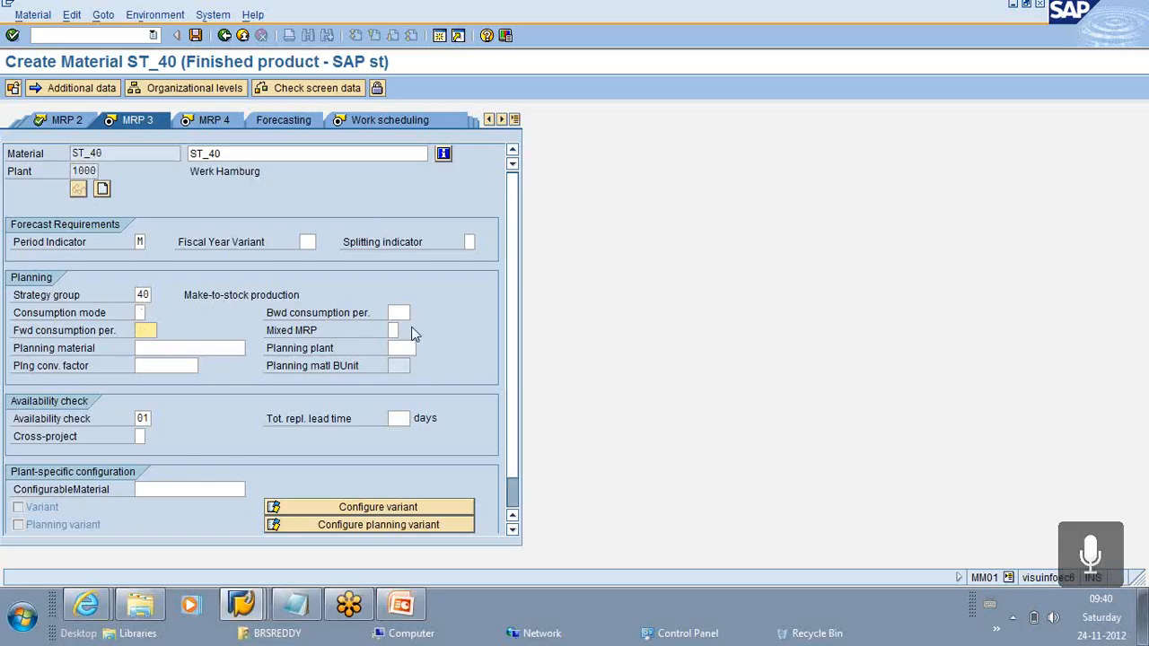
Step: Pass through the remaining views up to Costing 2 and save the new material ST_40
{"action": "key", "text": "Return"}
{"action": "key", "text": "Return"}
{"action": "key", "text": "Return"}
{"action": "key", "text": "Return"}
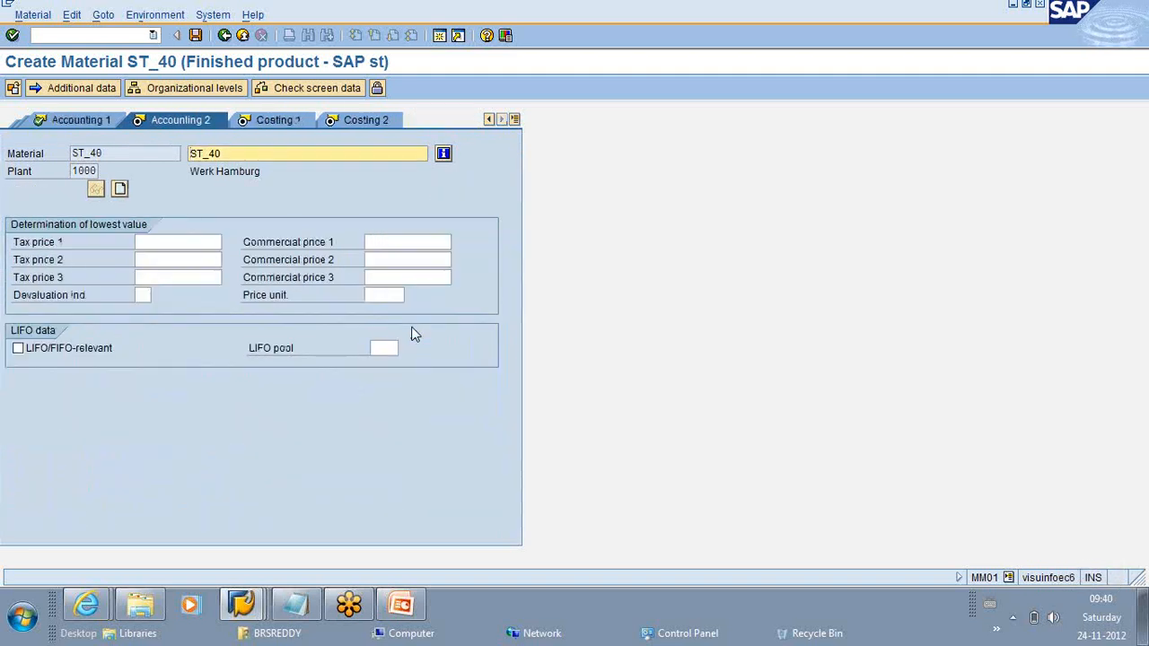
{"action": "key", "text": "Return"}
{"action": "key", "text": "Return"}
{"action": "key", "text": "Return"}
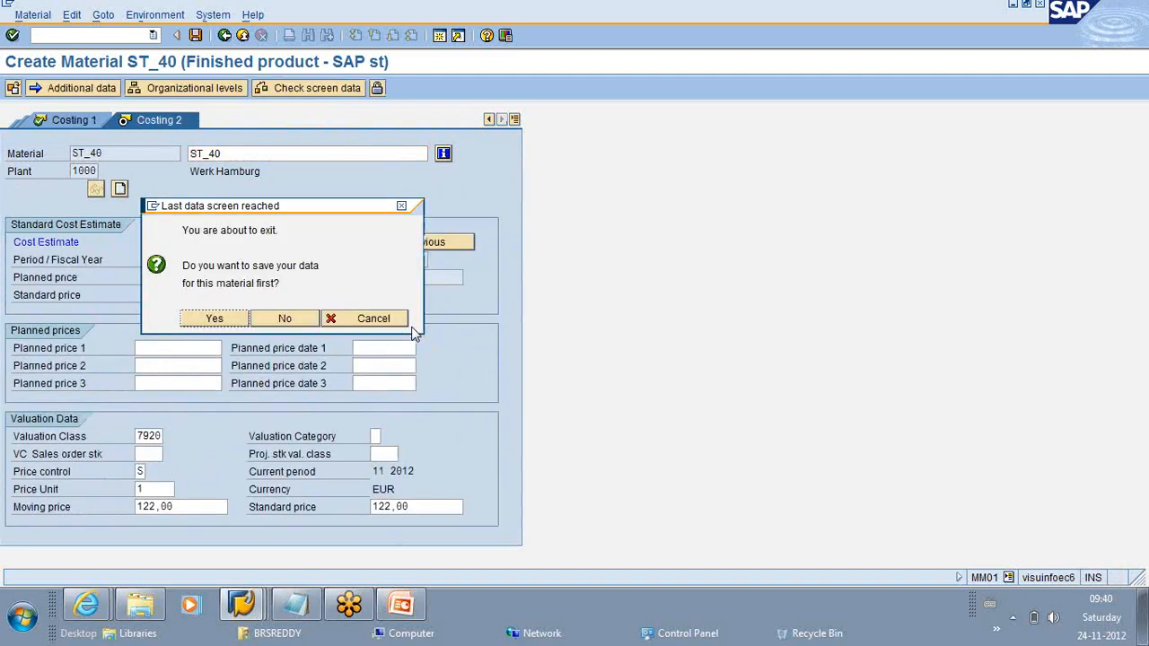
{"action": "key", "text": "Return"}
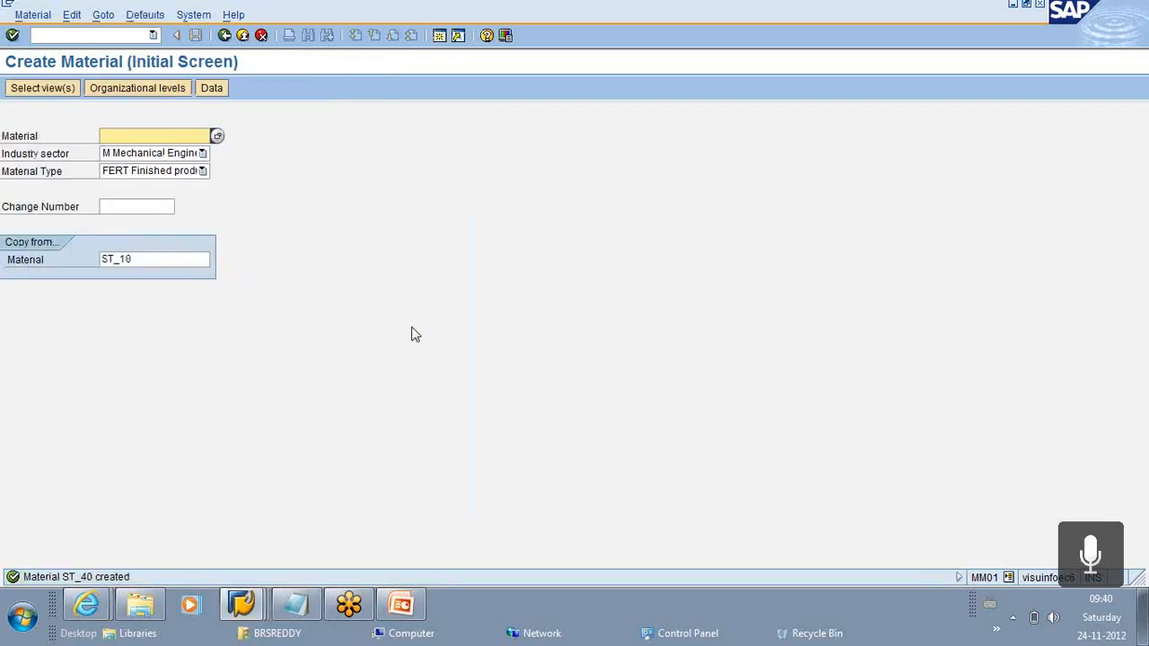
Step: Display the stock/requirements list (MD04) of ST_40 in plant 1000
{"action": "left_click", "coordinate": [44, 34]}
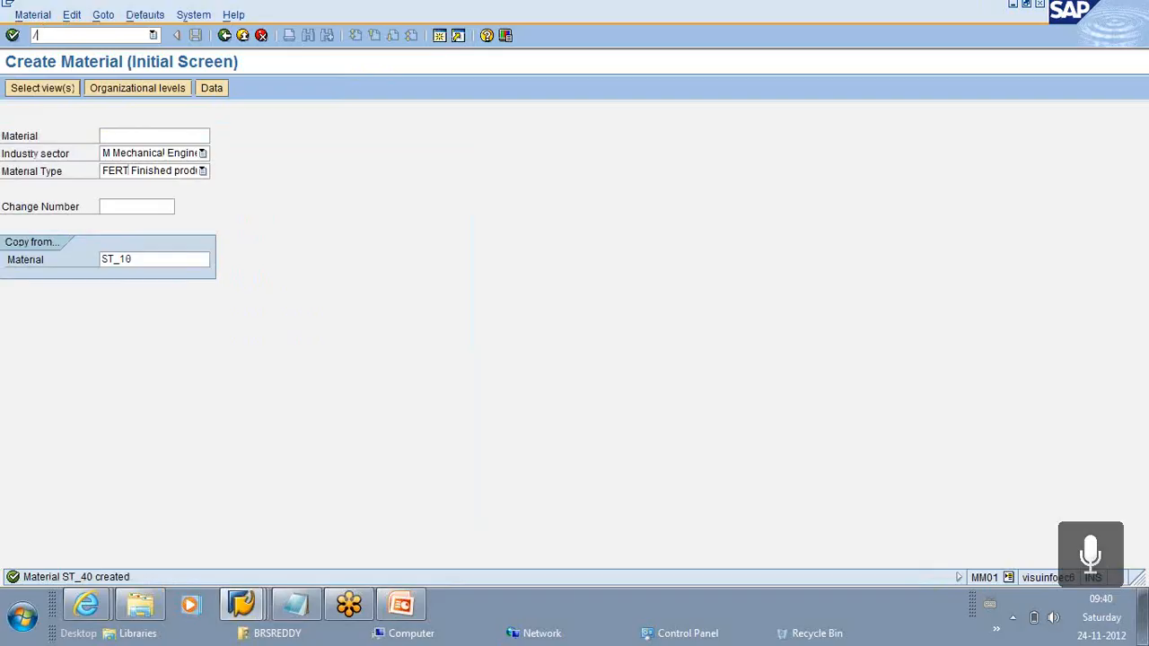
{"action": "type", "text": "/N MD04"}
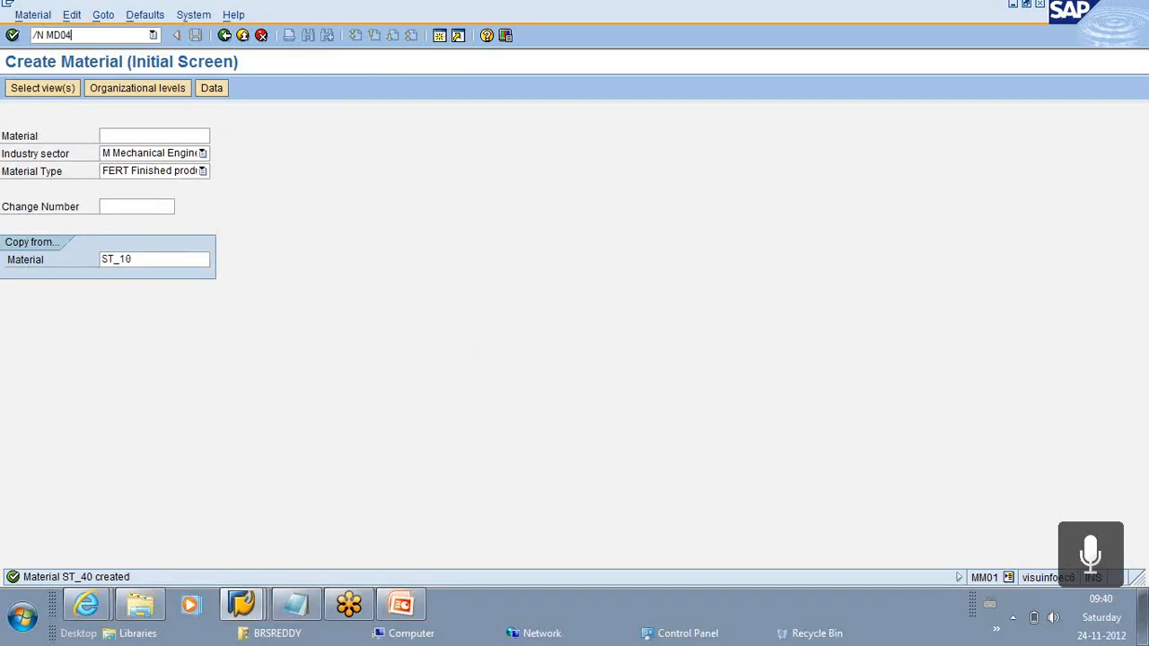
{"action": "key", "text": "Return"}
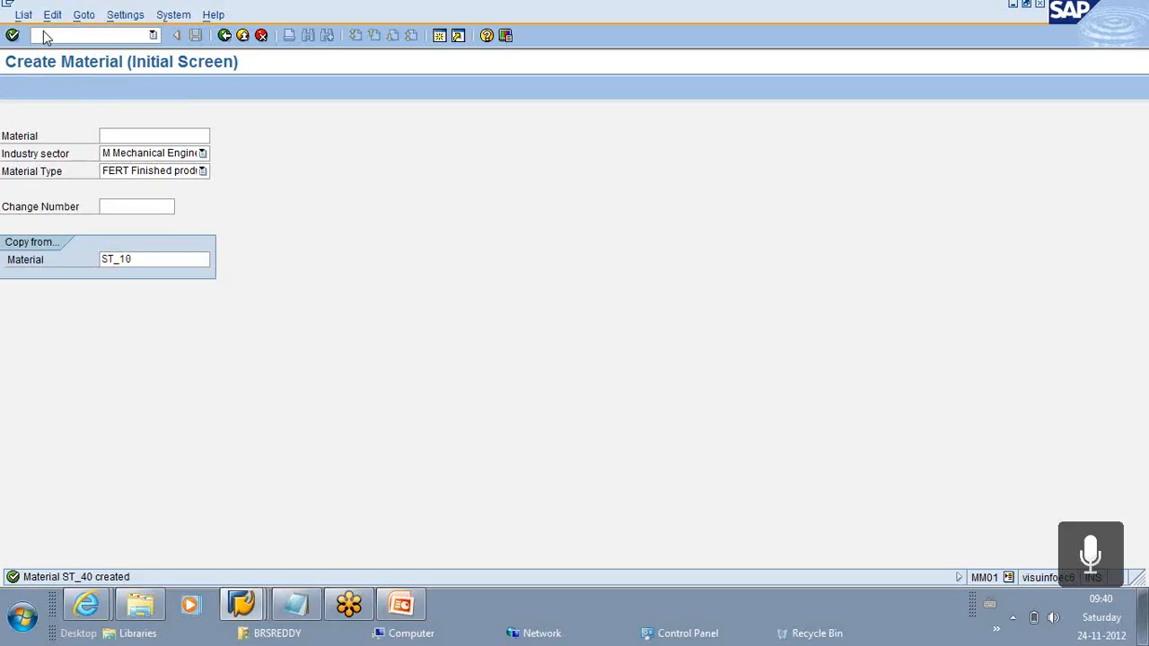
{"action": "key", "text": "Return"}
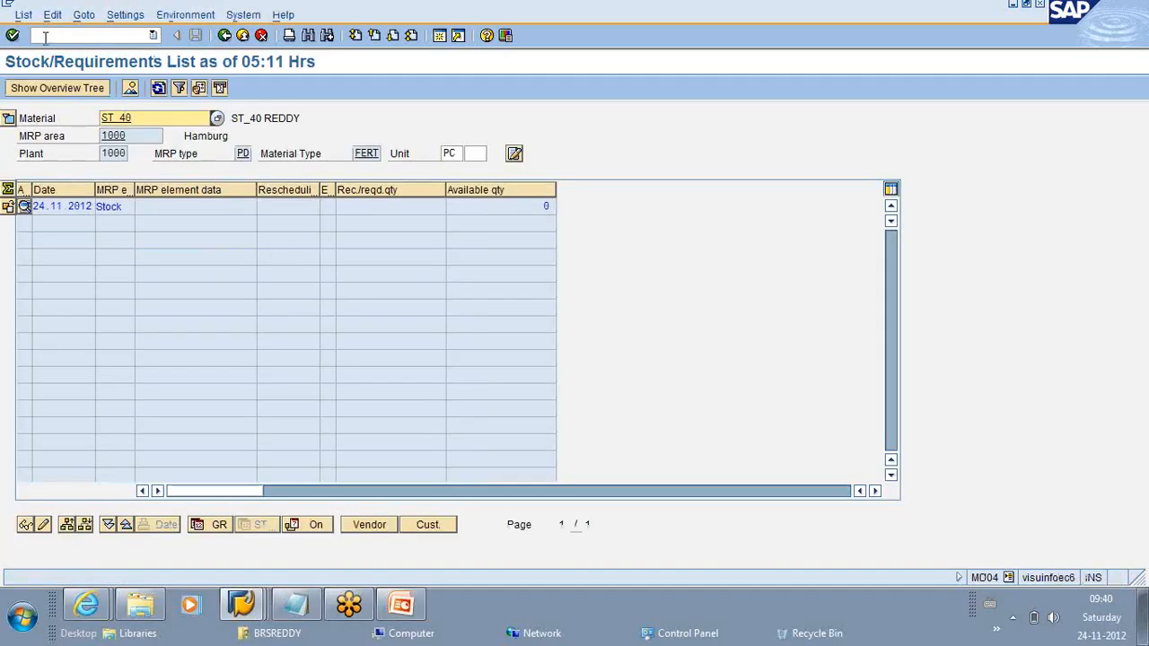
Step: Open other goods receipts (MB1C) and start new items with movement type 561 for plant 1000
{"action": "left_click", "coordinate": [44, 33]}
{"action": "type", "text": "/N M"}
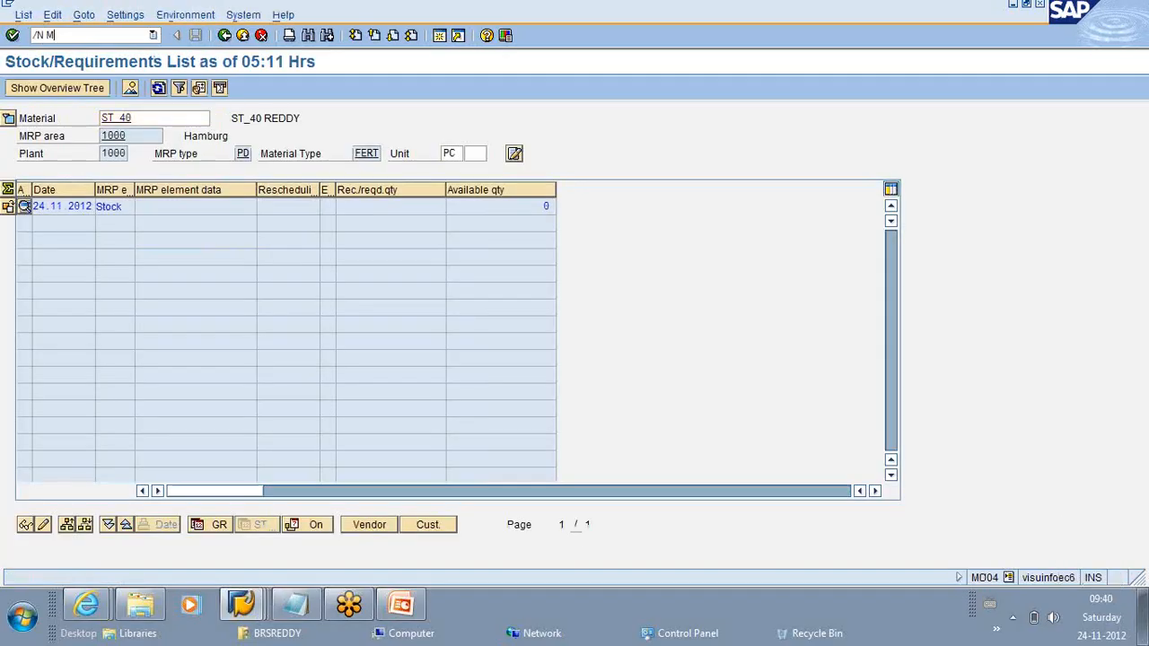
{"action": "type", "text": "B1C"}
{"action": "key", "text": "Return"}
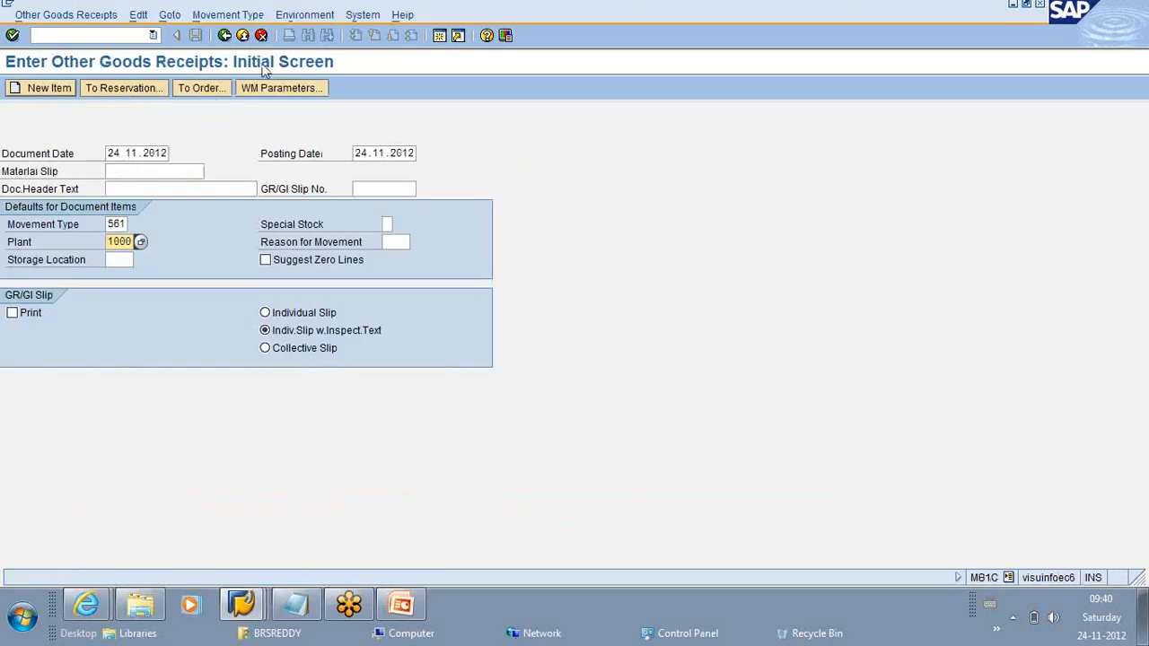
{"action": "left_click", "coordinate": [76, 90]}
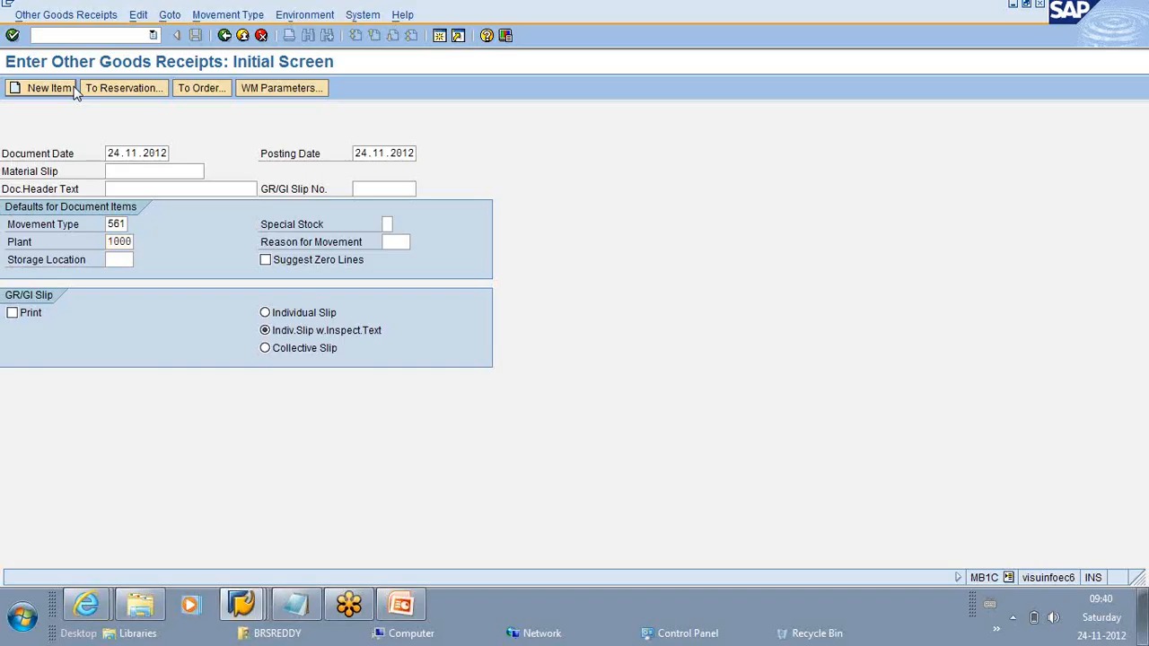
Step: Enter 100 pieces of ST_40 in storage location 0005 as the receipt item and post it
{"action": "type", "text": "S"}
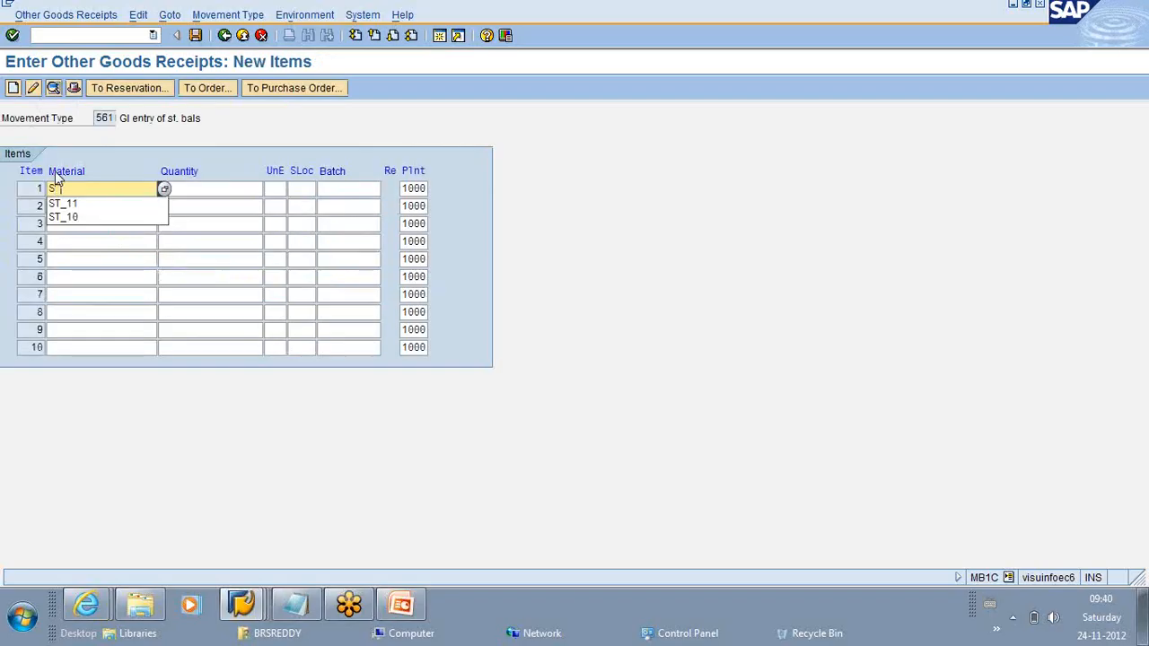
{"action": "type", "text": "T_40"}
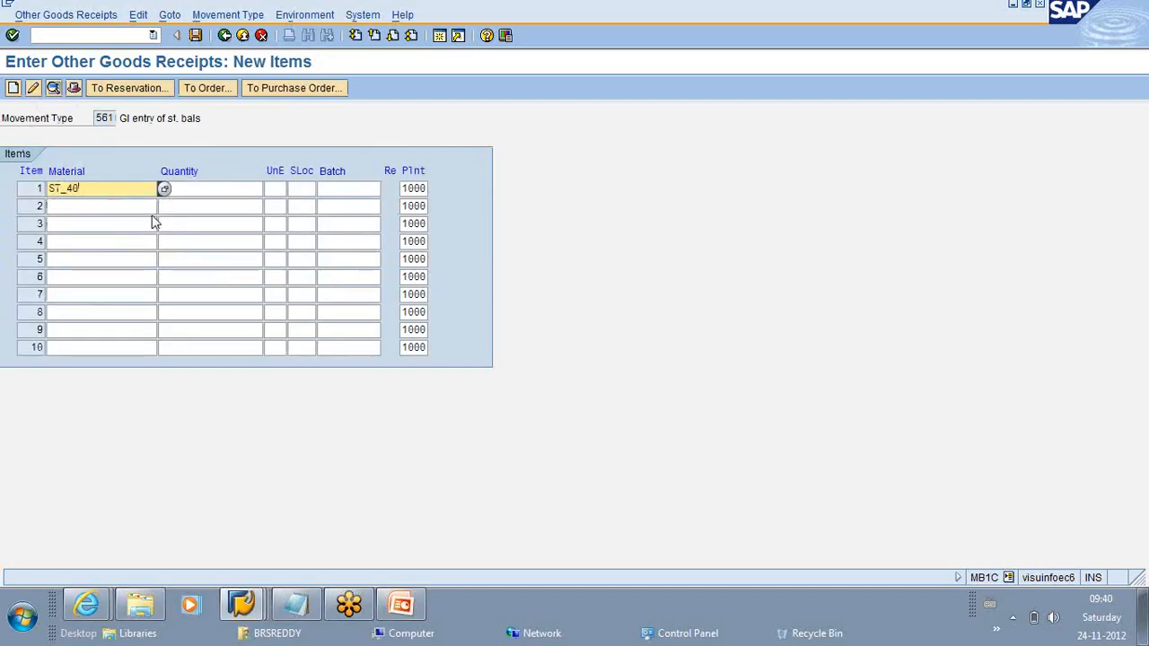
{"action": "left_click", "coordinate": [213, 184]}
{"action": "type", "text": "100"}
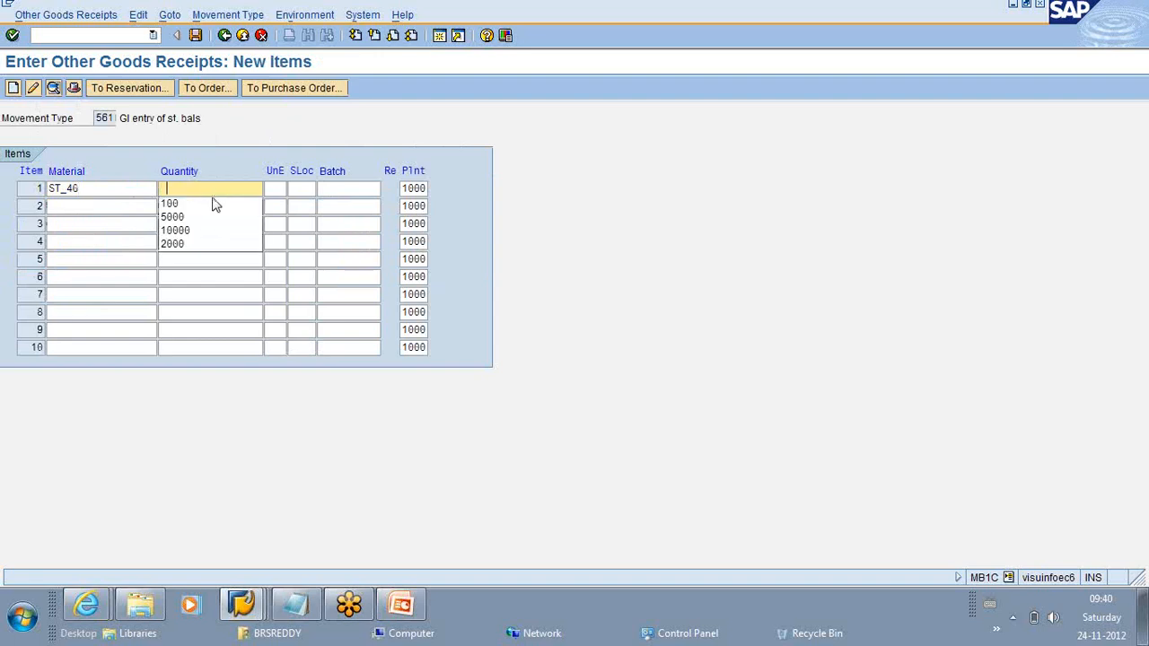
{"action": "left_click", "coordinate": [299, 191]}
{"action": "left_click", "coordinate": [300, 205]}
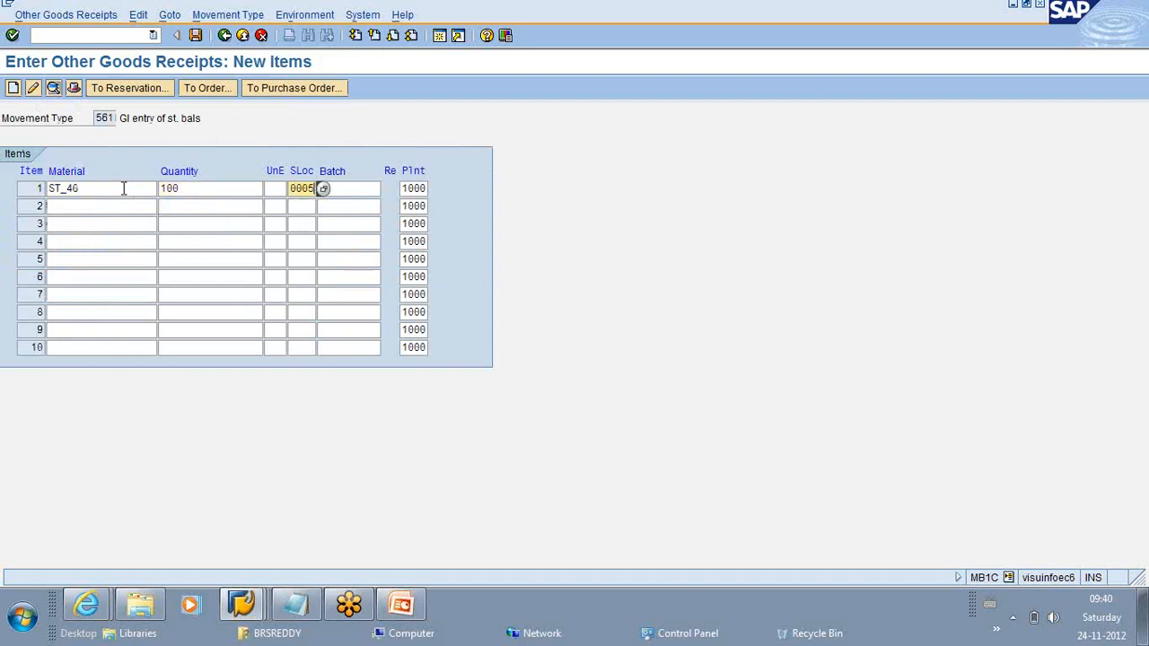
{"action": "left_click", "coordinate": [197, 35]}
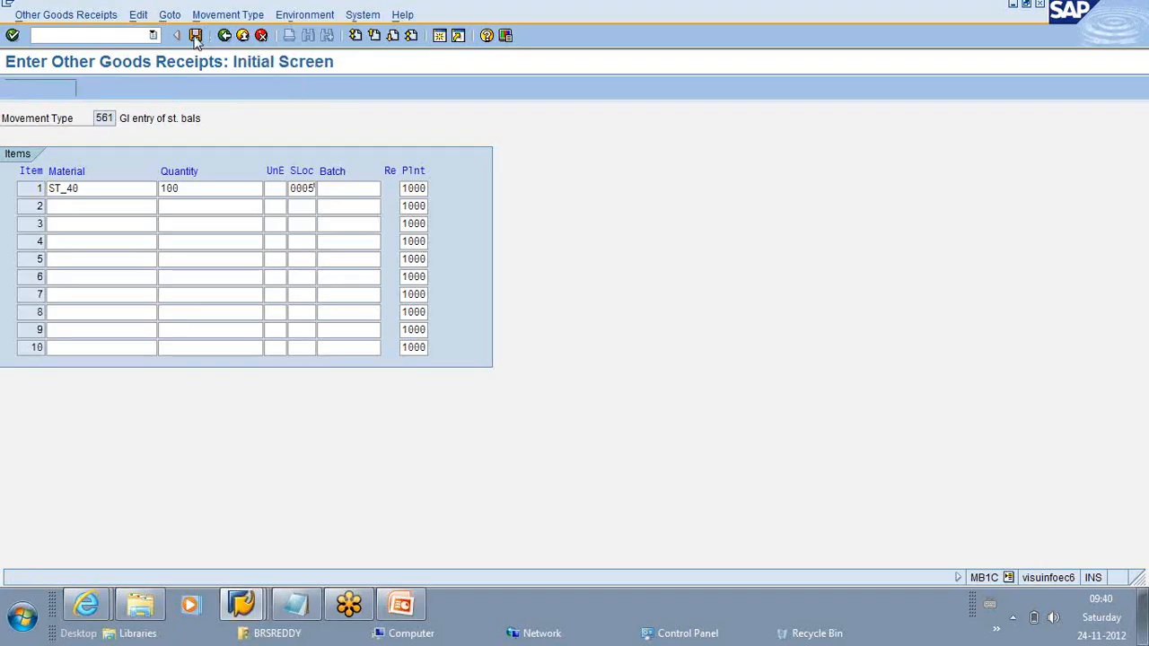
Step: Check the available stock of ST_40 in the stock/requirements list (MD04) after the goods receipt
{"action": "left_click", "coordinate": [69, 36]}
{"action": "type", "text": "/N MD04"}
{"action": "key", "text": "Return"}
{"action": "key", "text": "Return"}
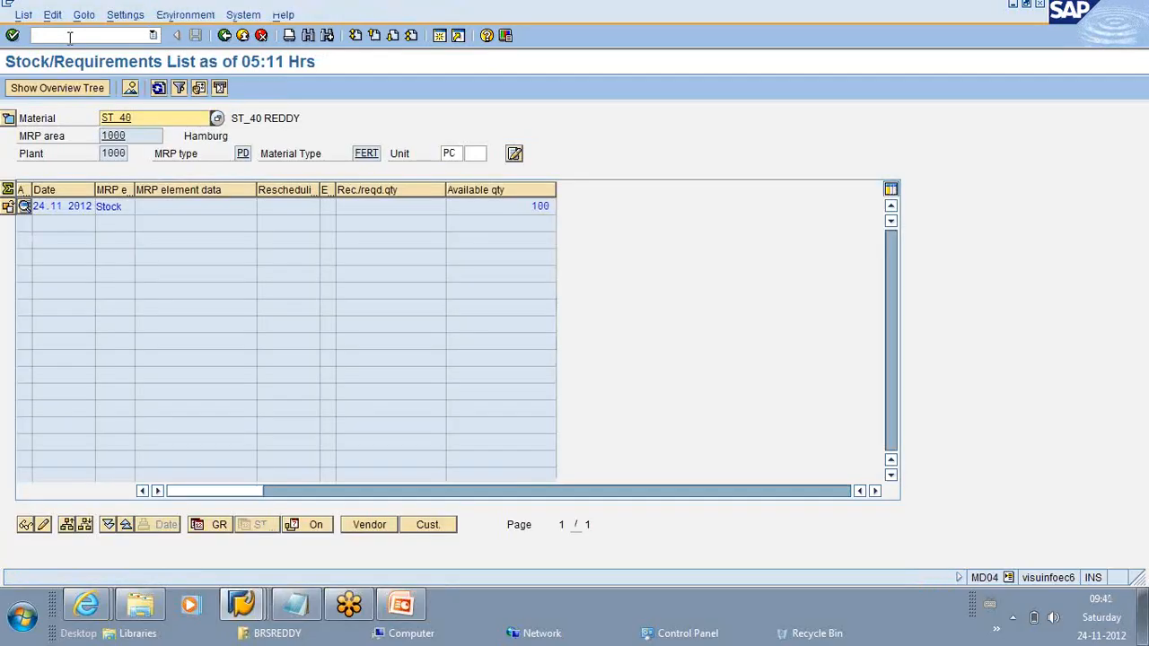
{"action": "left_click_drag", "start_coordinate": [532, 206], "coordinate": [550, 206]}
{"action": "left_click", "coordinate": [554, 206]}
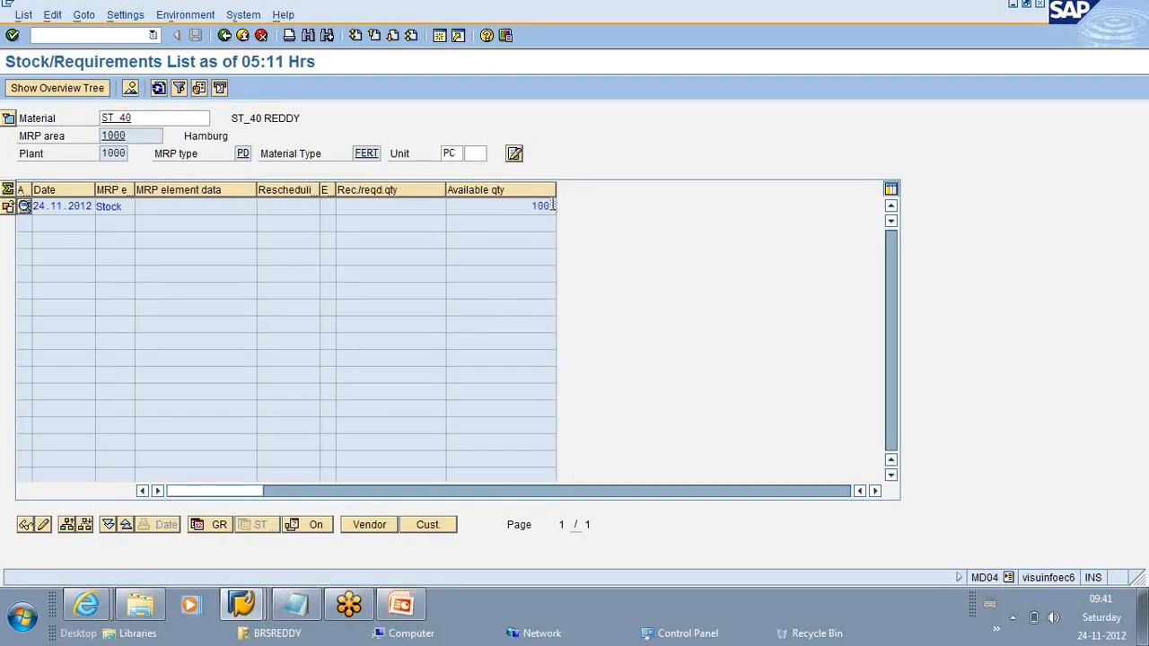
Step: Open planned independent requirements creation (MD61) and save VSF as the default requirements type in the user parameters
{"action": "left_click", "coordinate": [72, 35]}
{"action": "type", "text": "/N MD61"}
{"action": "key", "text": "Return"}
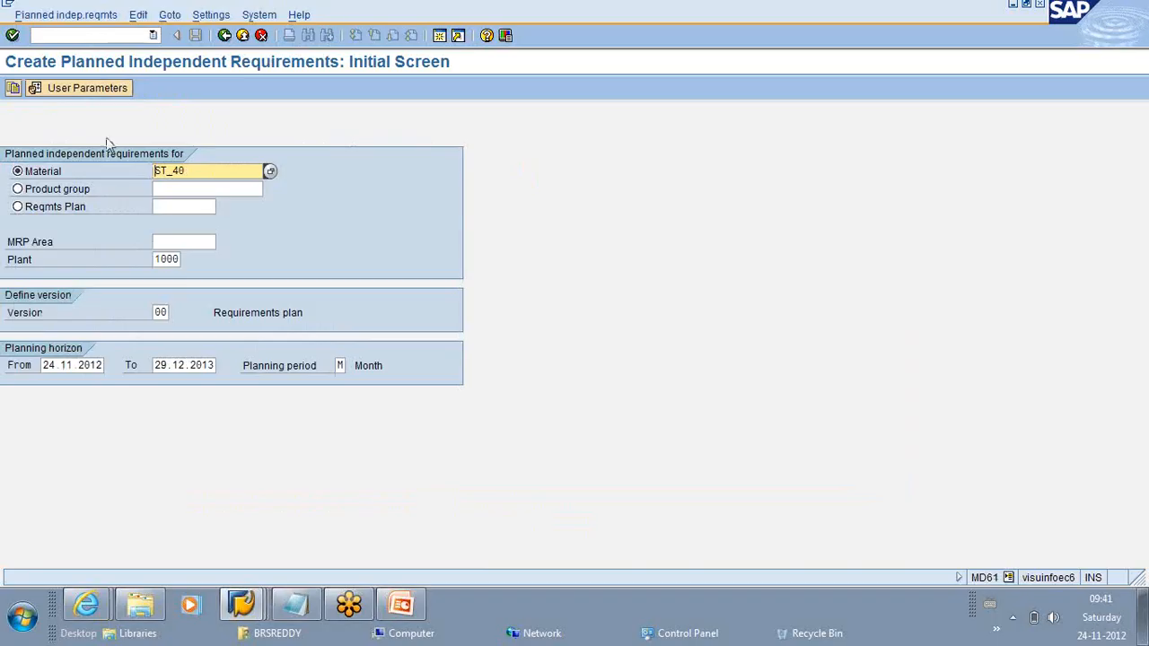
{"action": "left_click", "coordinate": [79, 88]}
{"action": "left_click", "coordinate": [221, 232]}
{"action": "left_click", "coordinate": [221, 230]}
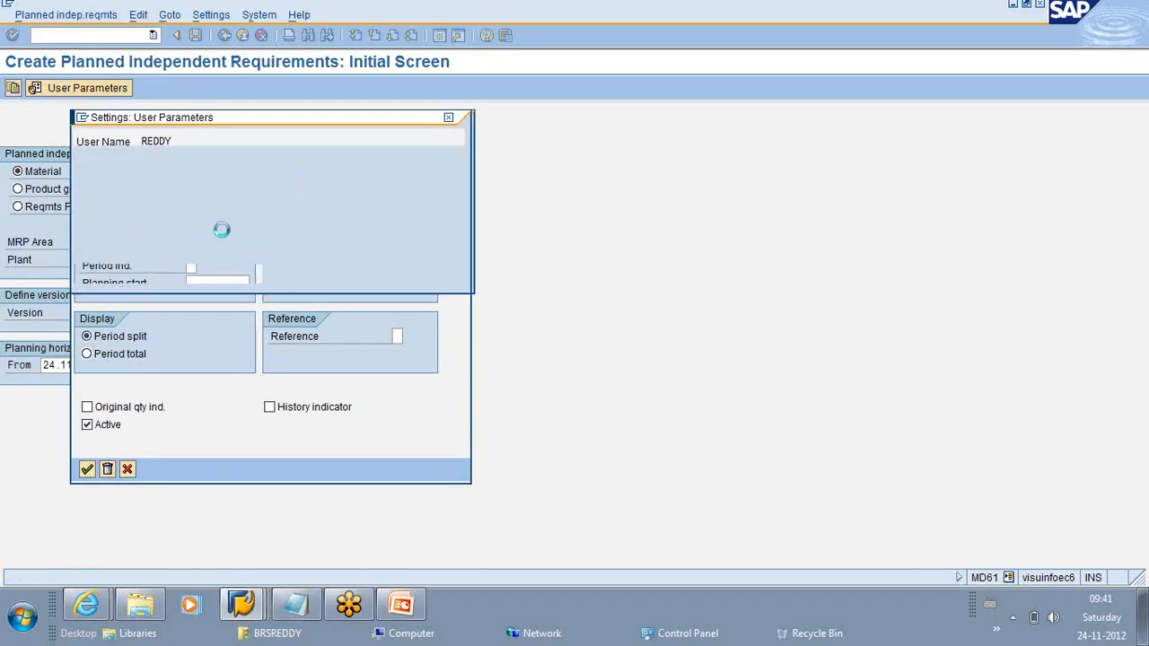
{"action": "double_click", "coordinate": [87, 328]}
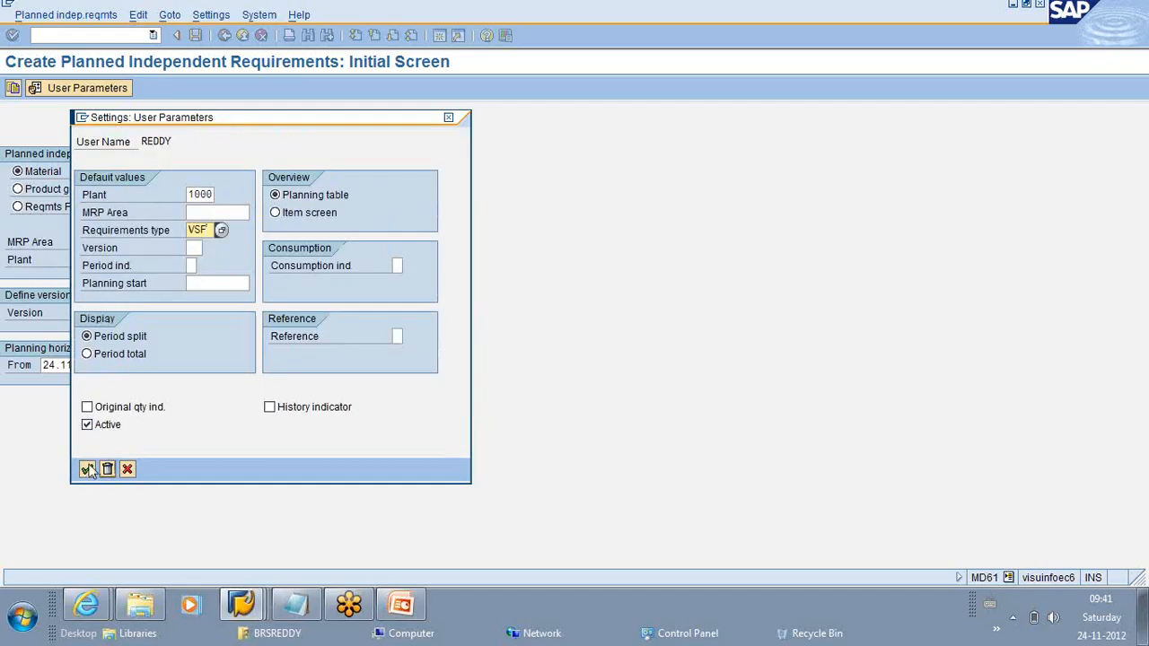
{"action": "left_click", "coordinate": [87, 471]}
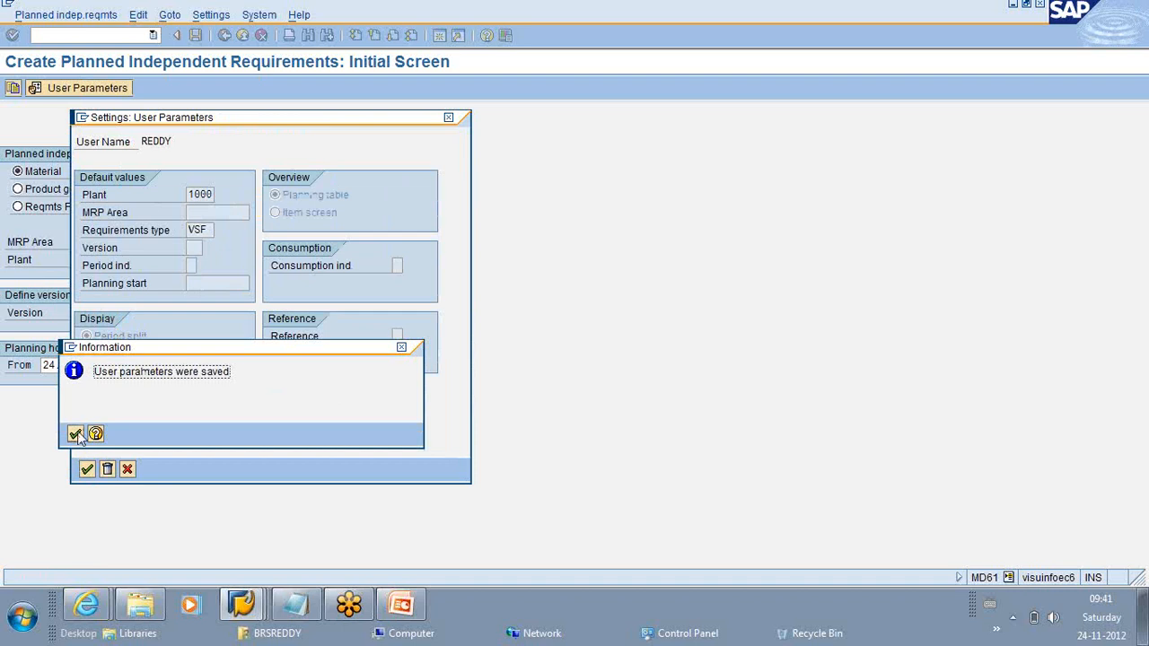
{"action": "left_click", "coordinate": [75, 435]}
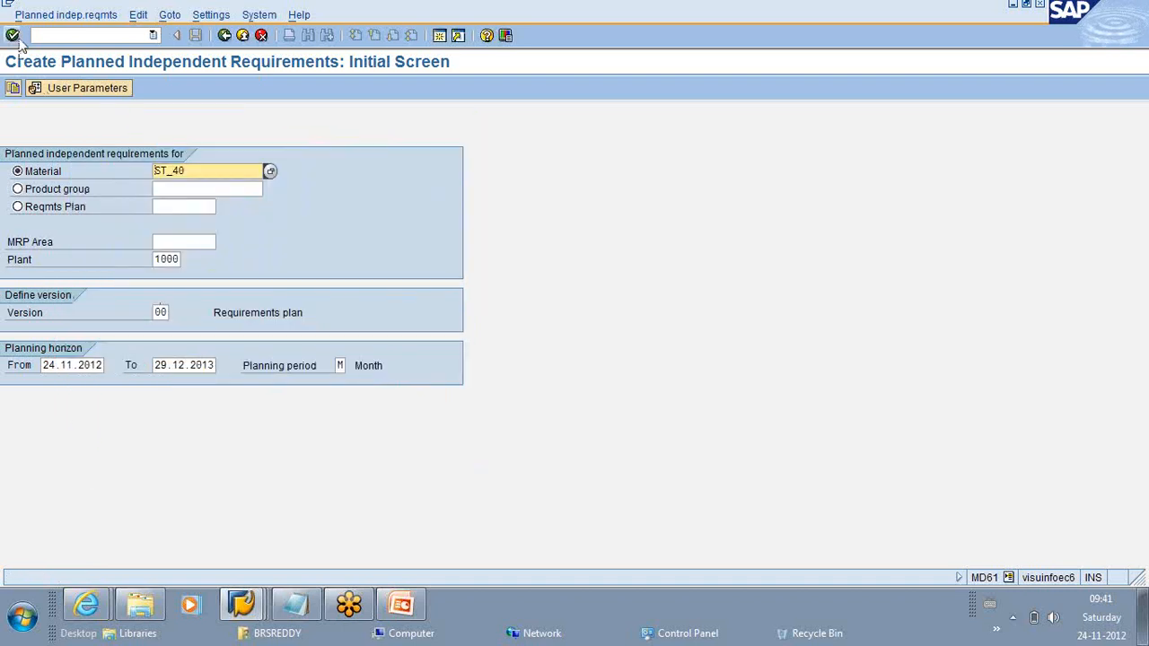
Step: Enter a planned independent requirement of 200 for ST_40 in month 11.2012, save it, and recheck the planning table
{"action": "left_click", "coordinate": [13, 35]}
{"action": "left_click", "coordinate": [187, 206]}
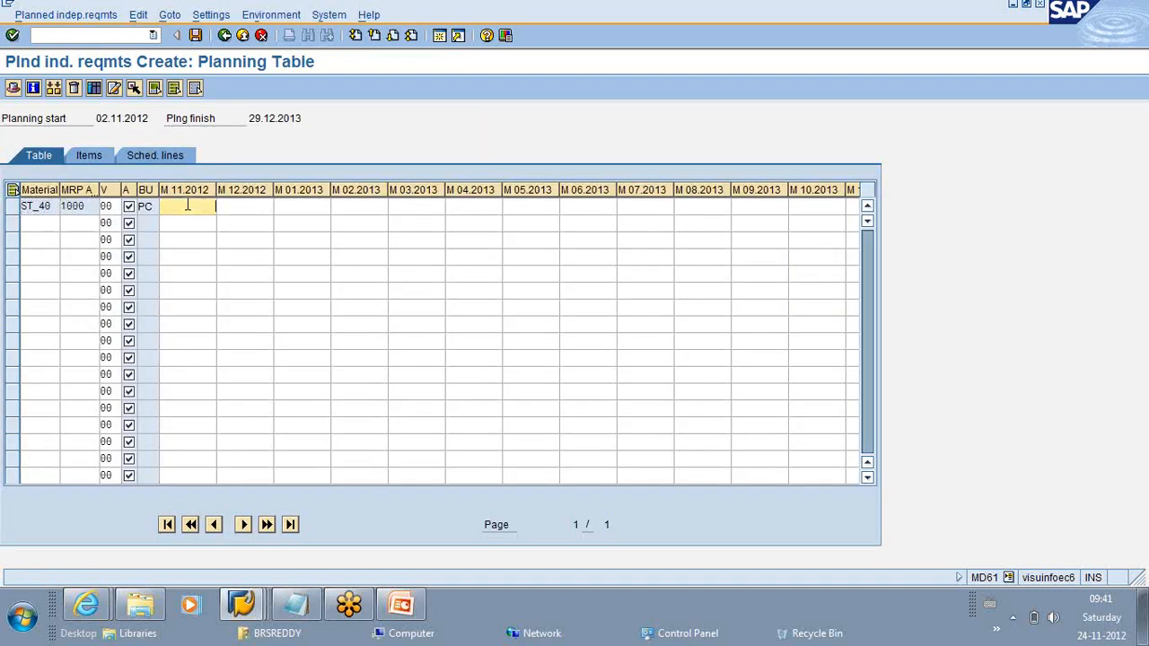
{"action": "left_click", "coordinate": [195, 35]}
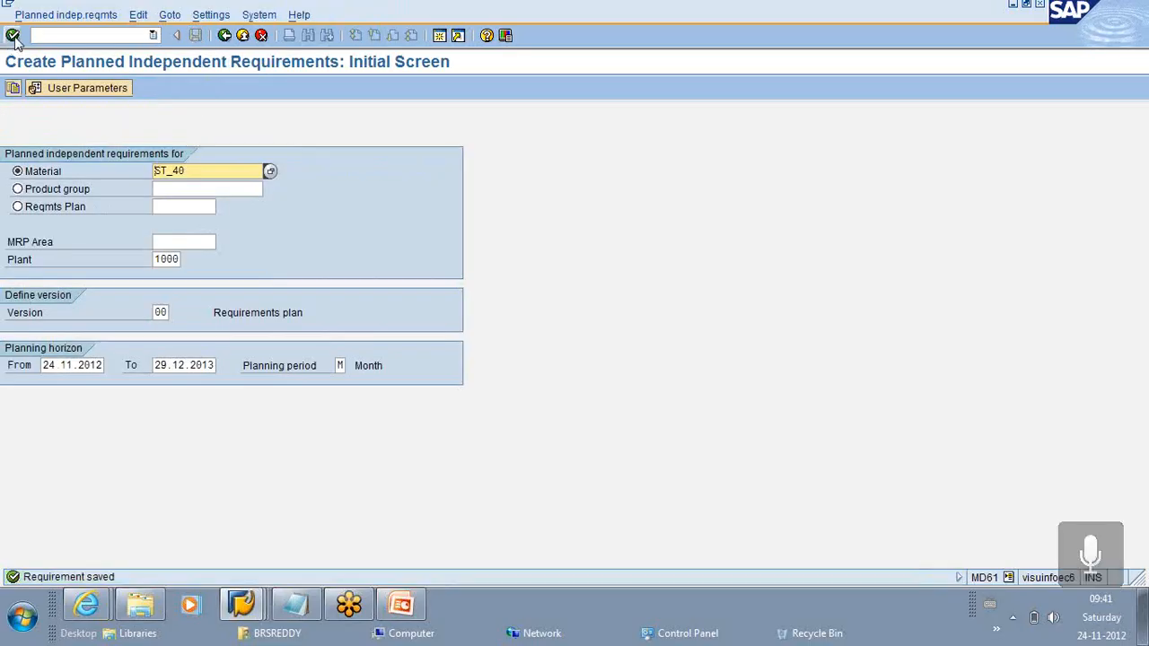
{"action": "left_click", "coordinate": [12, 36]}
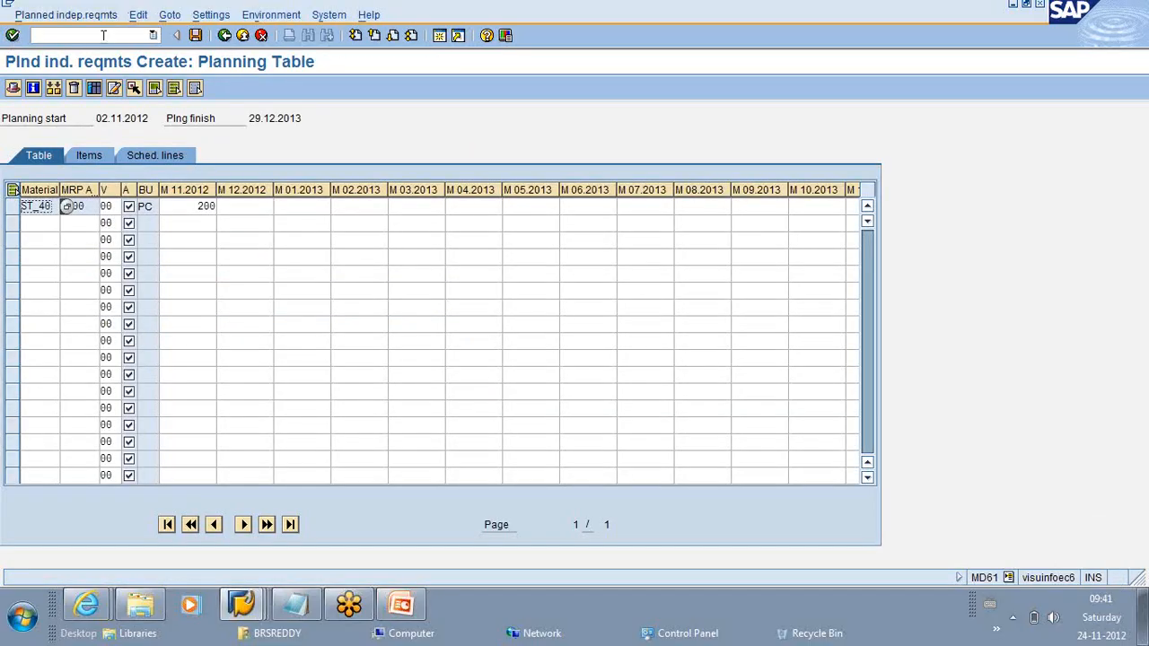
{"action": "left_click", "coordinate": [195, 35]}
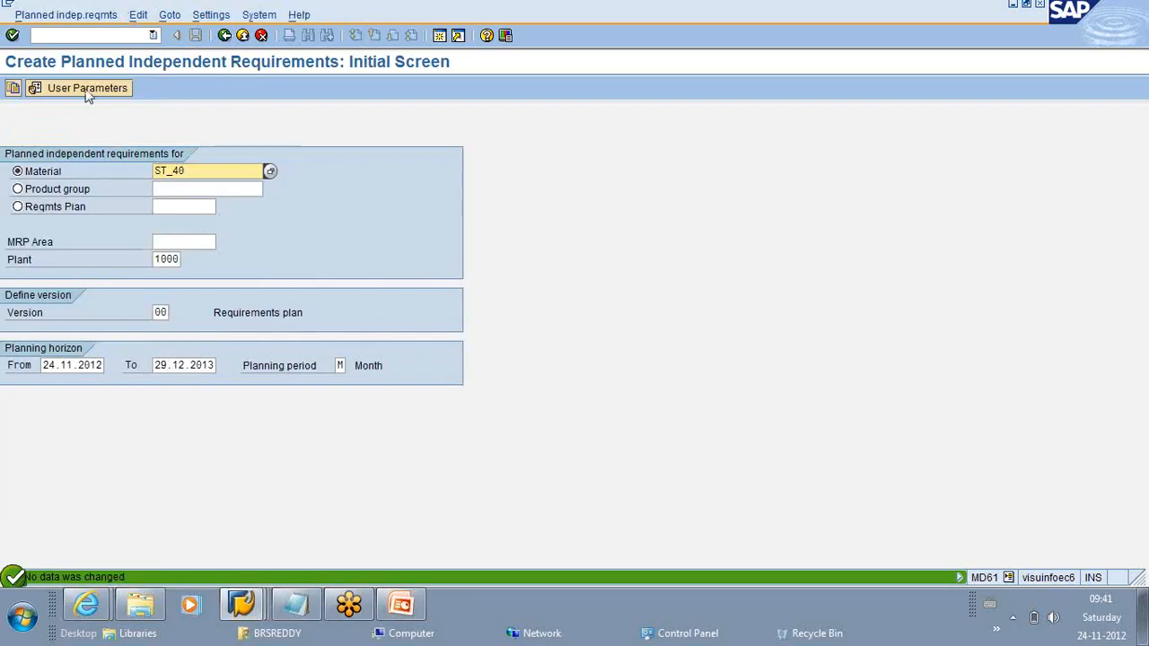
Step: Display the stock/requirements list (MD04) for ST_40 to see the new planned independent requirement
{"action": "left_click", "coordinate": [83, 35]}
{"action": "type", "text": "/NMD6"}
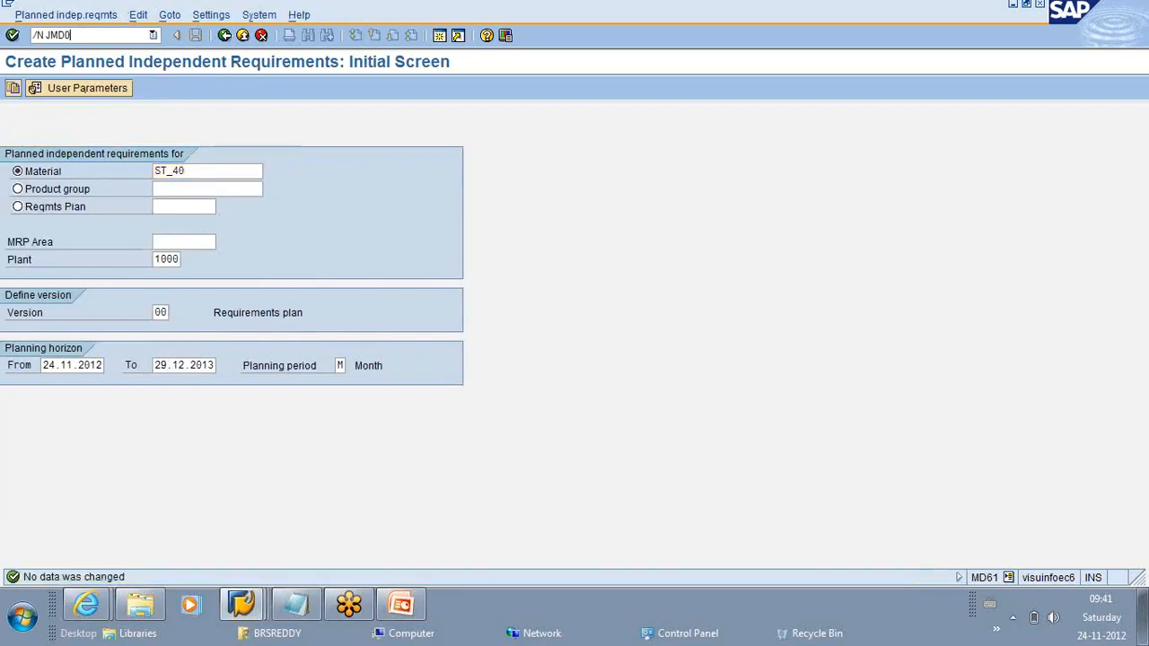
{"action": "key", "text": "Return"}
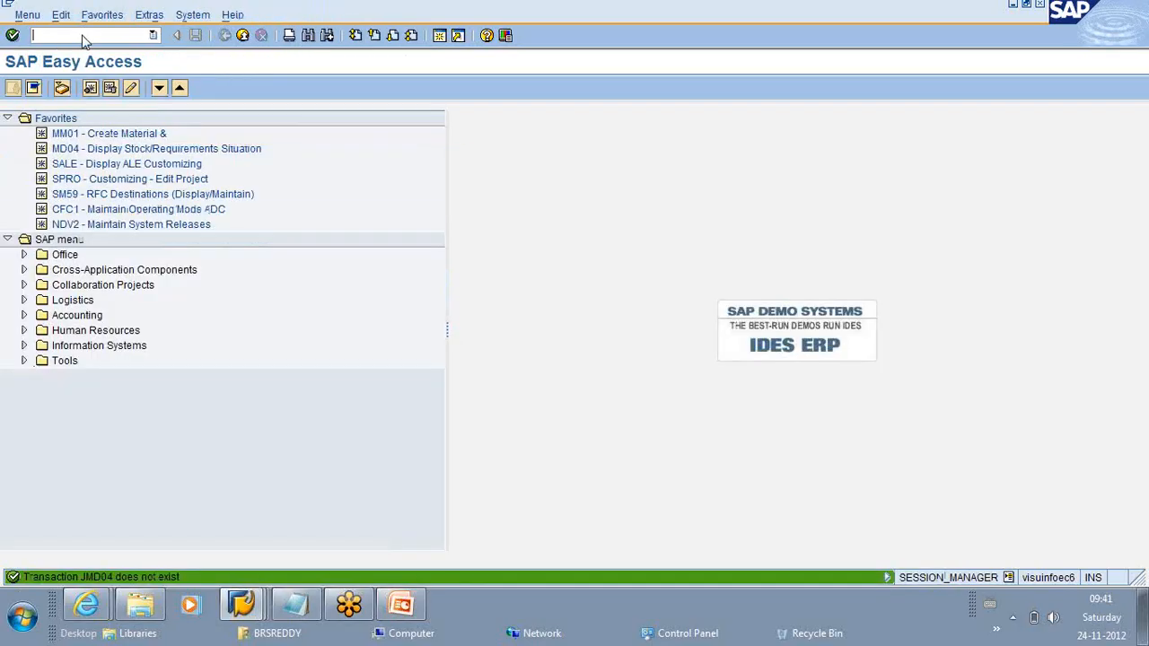
{"action": "type", "text": "MD04"}
{"action": "key", "text": "Return"}
{"action": "key", "text": "Return"}
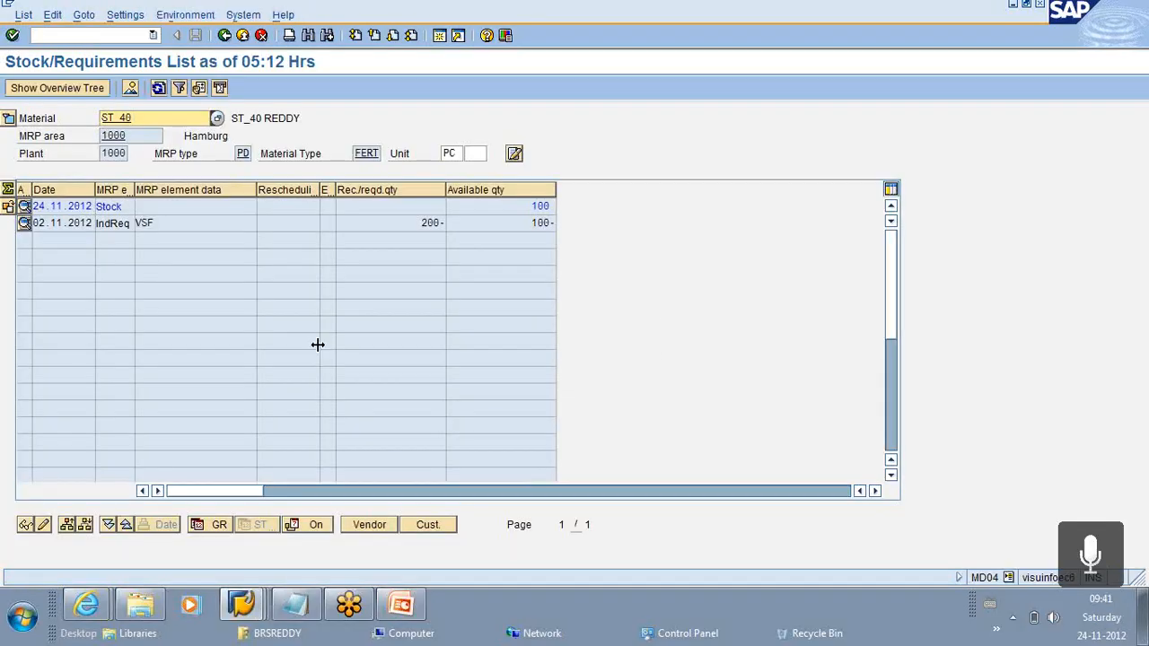
Step: Run single-item, multi-level MRP (MD02) for ST_40 in plant 1000 with processing key NETCH
{"action": "left_click", "coordinate": [94, 34]}
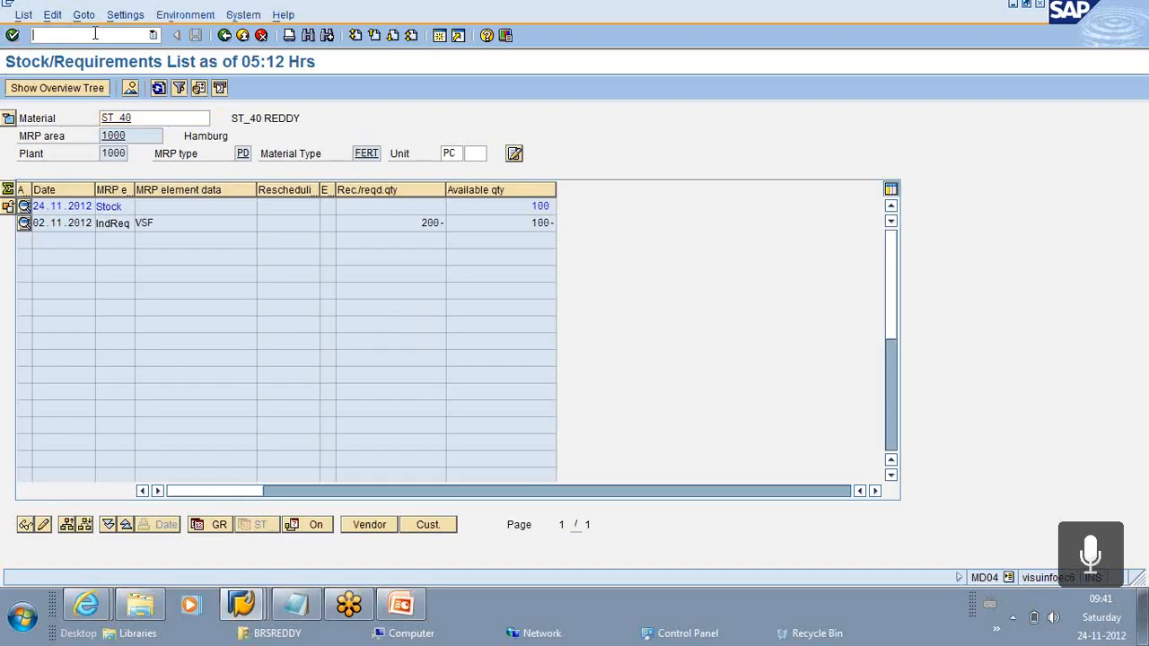
{"action": "type", "text": "/N MD02"}
{"action": "key", "text": "Return"}
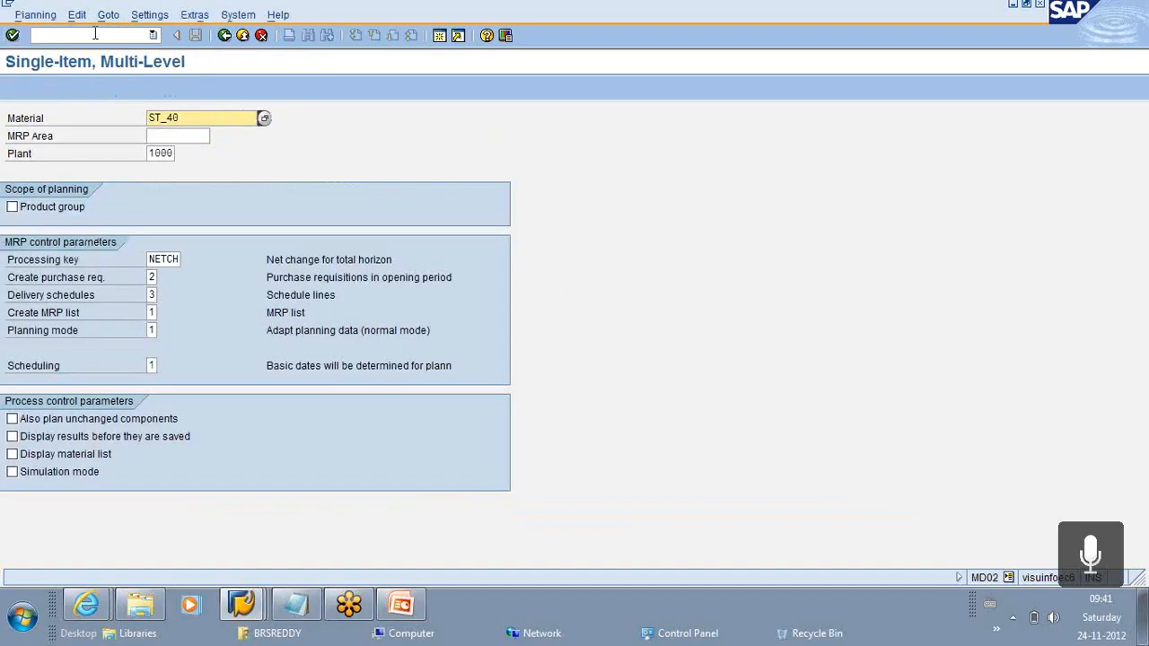
{"action": "key", "text": "Return"}
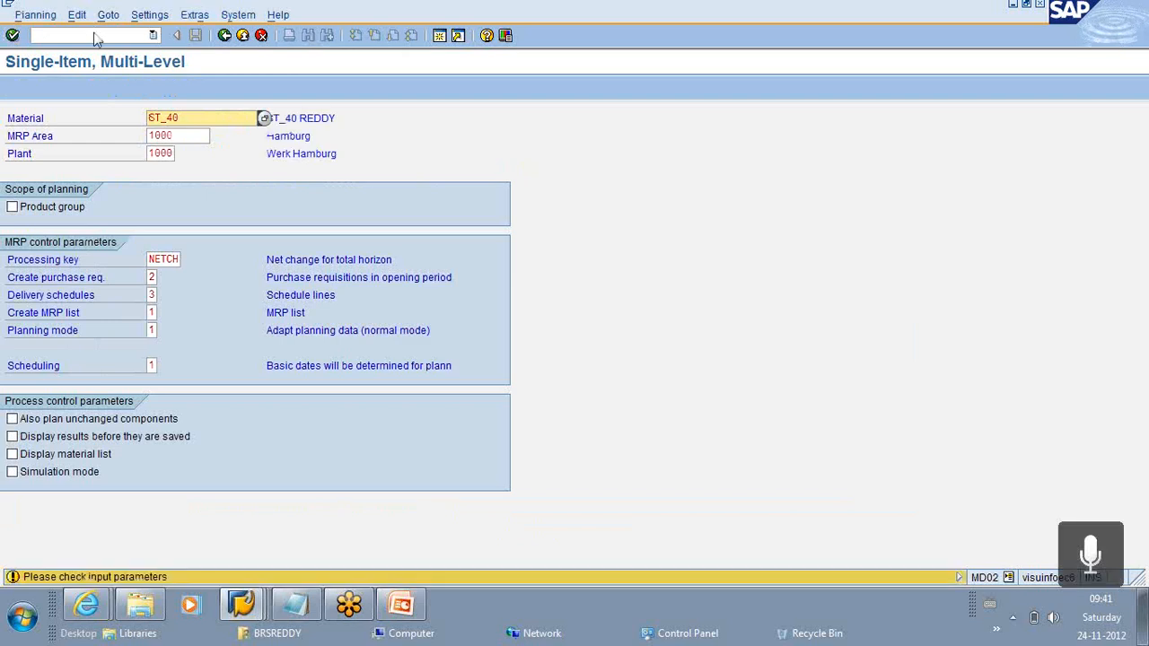
{"action": "key", "text": "Return"}
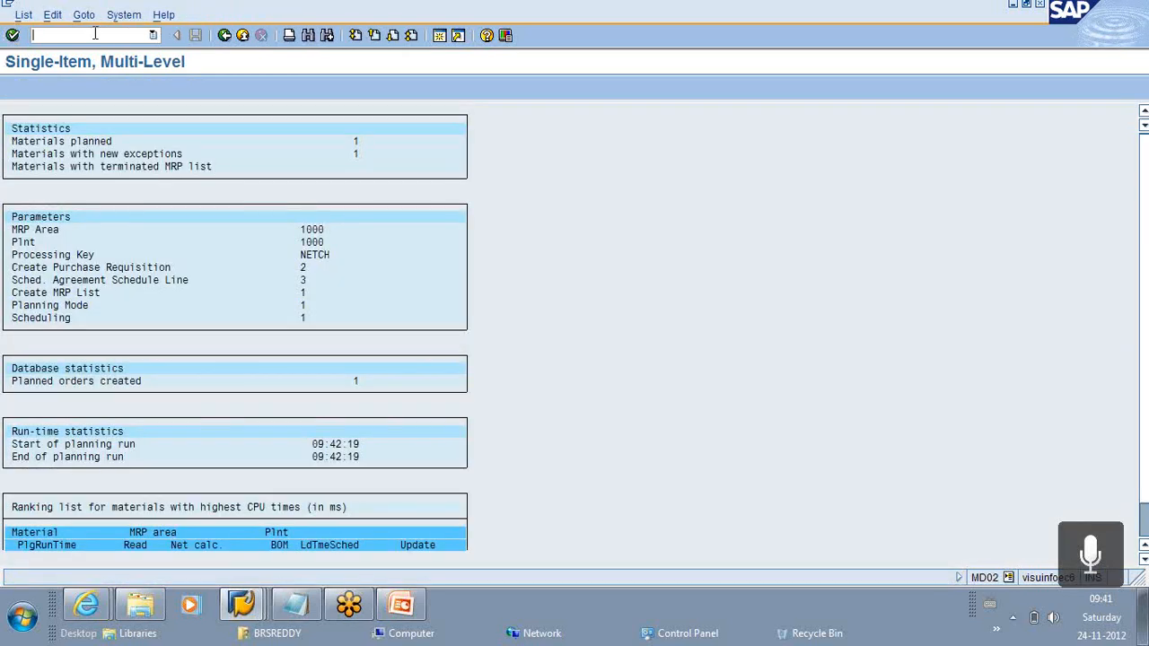
Step: Check the planning result for ST_40 in the stock/requirements list (MD04) after the MRP run
{"action": "type", "text": "/N"}
{"action": "key", "text": "BackSpace"}
{"action": "key", "text": "BackSpace"}
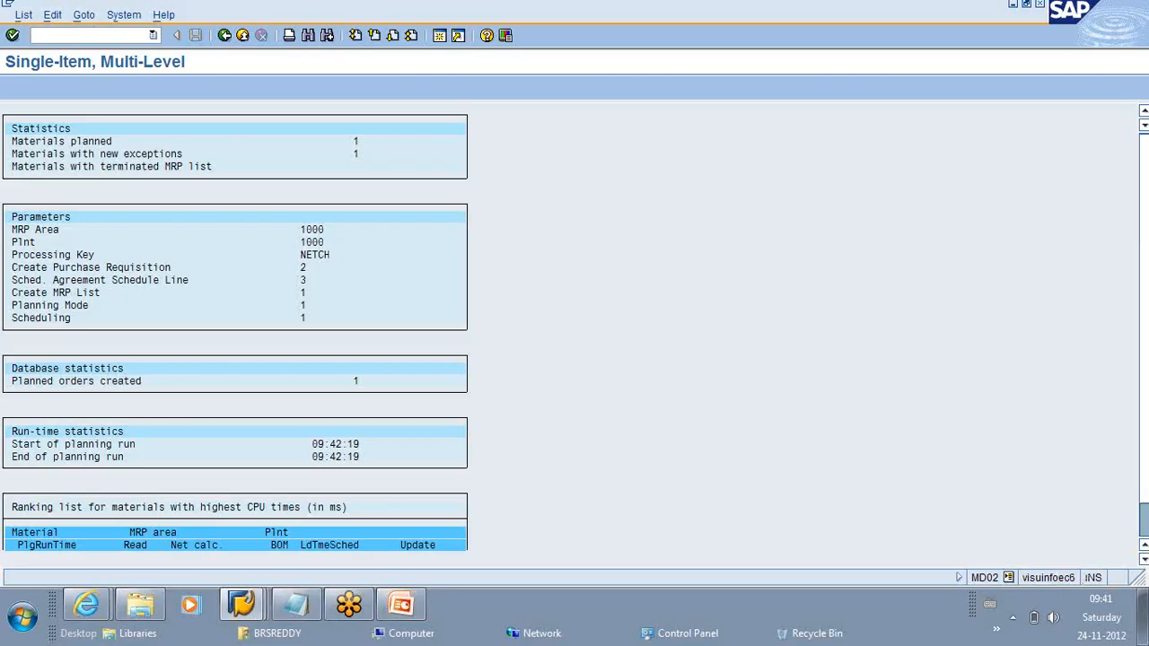
{"action": "type", "text": "MD0"}
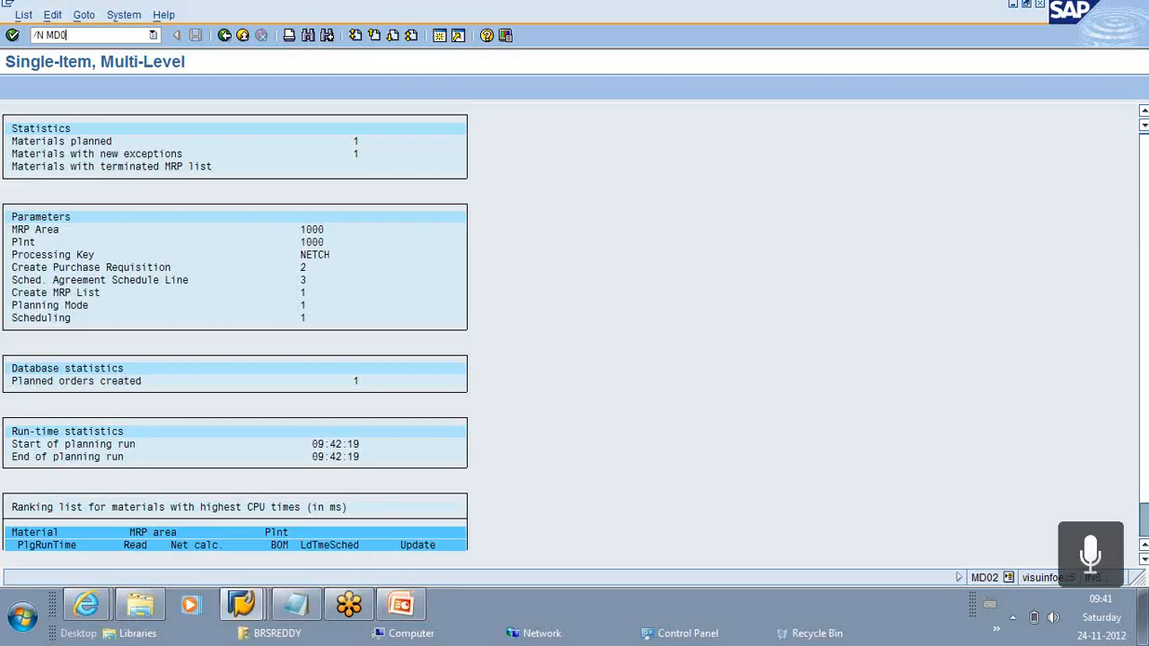
{"action": "type", "text": "4"}
{"action": "key", "text": "Return"}
{"action": "key", "text": "Return"}
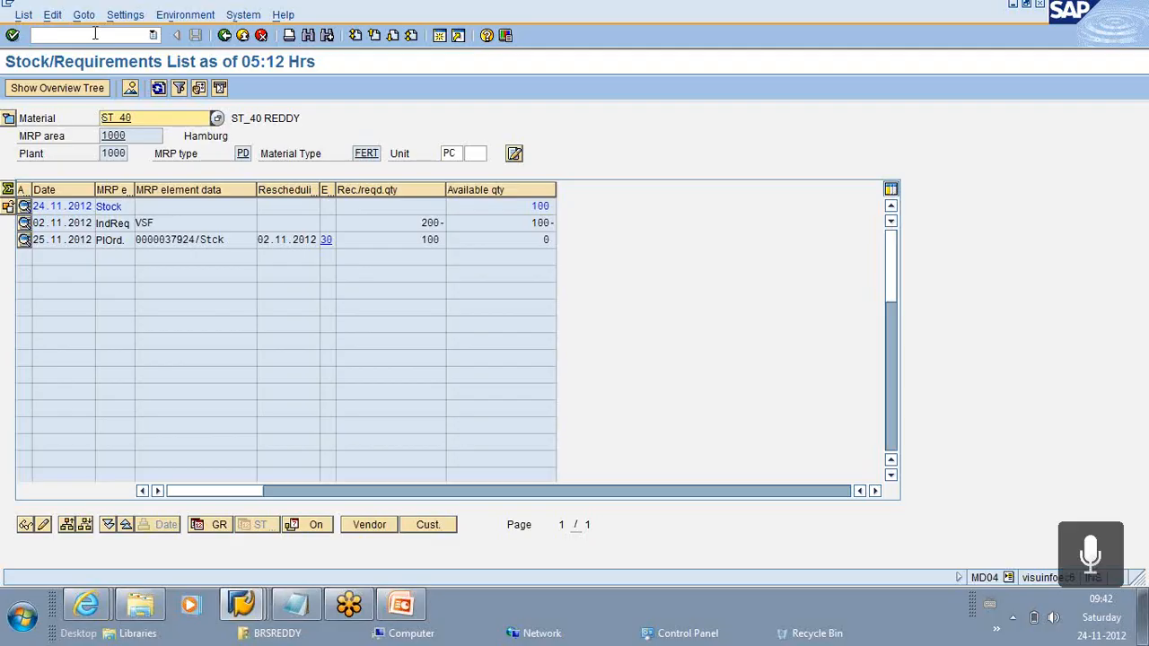
Step: Start a new standard sales order (VA01) in sales area 1000/10/00
{"action": "left_click", "coordinate": [68, 34]}
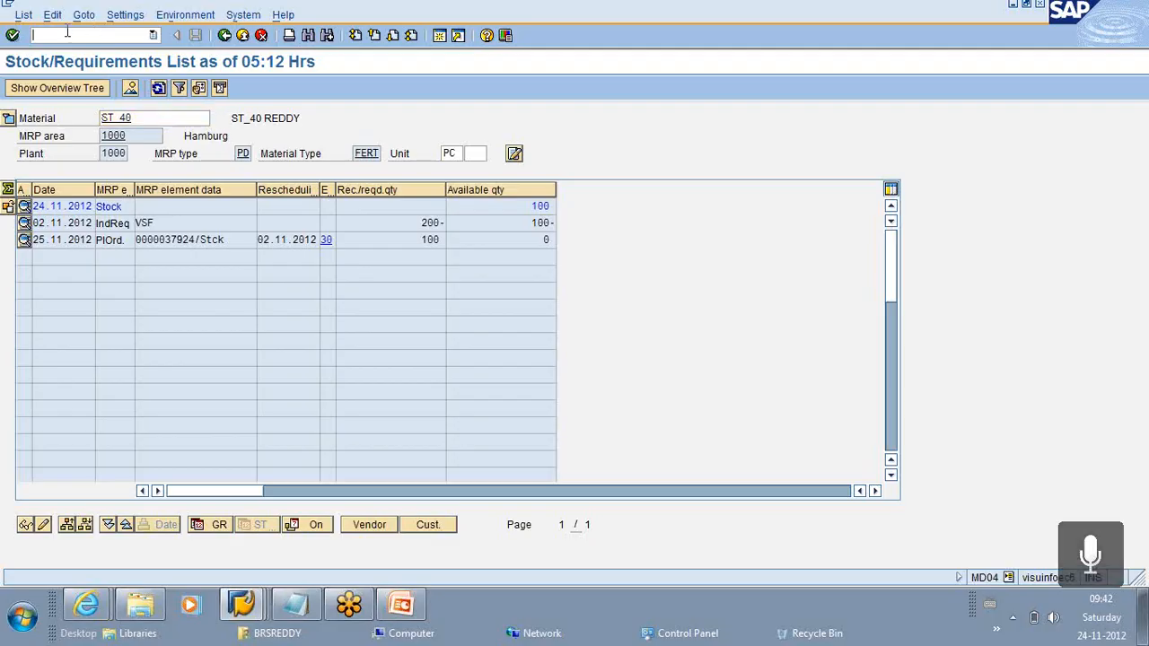
{"action": "type", "text": "/N"}
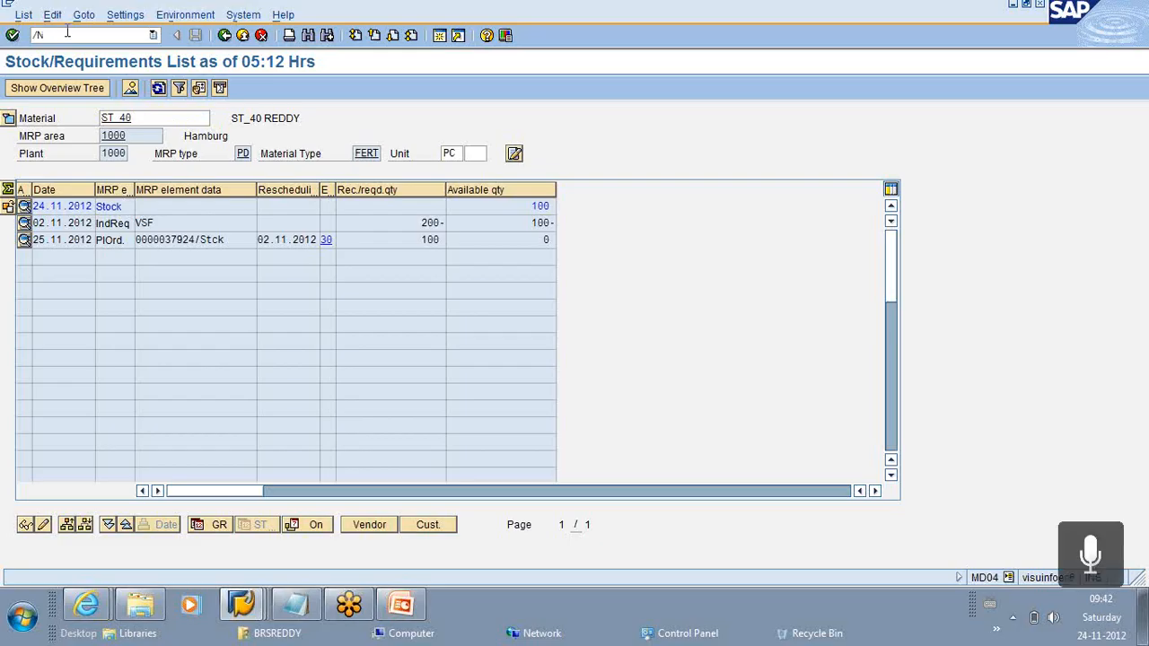
{"action": "type", "text": " VA01"}
{"action": "key", "text": "Return"}
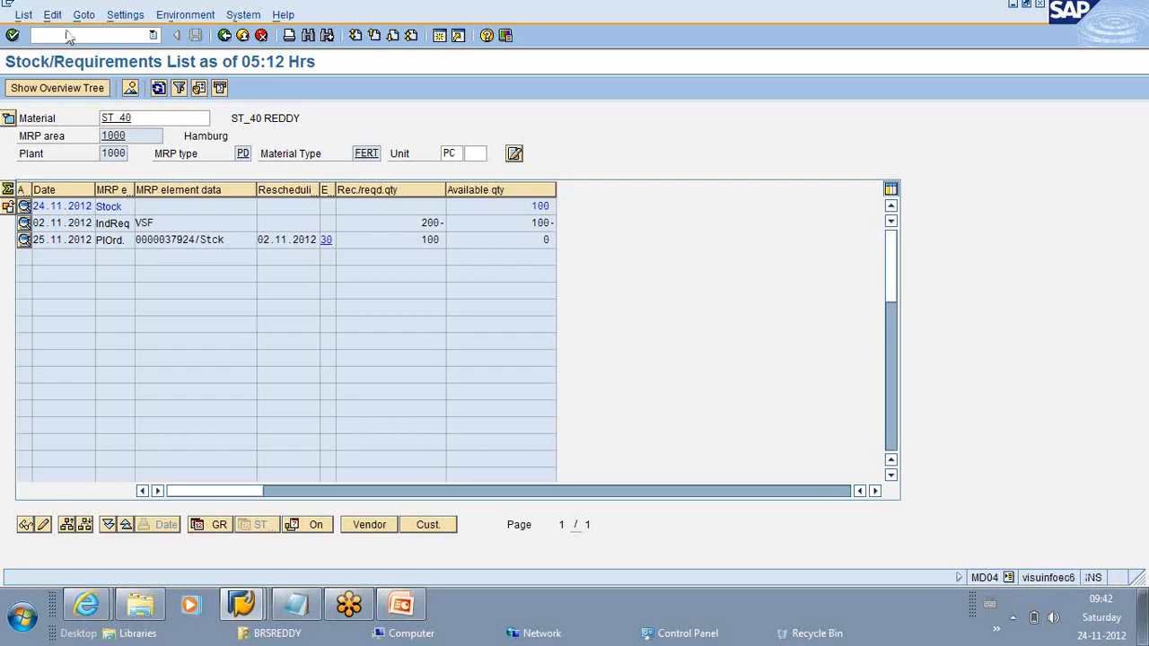
{"action": "key", "text": "Return"}
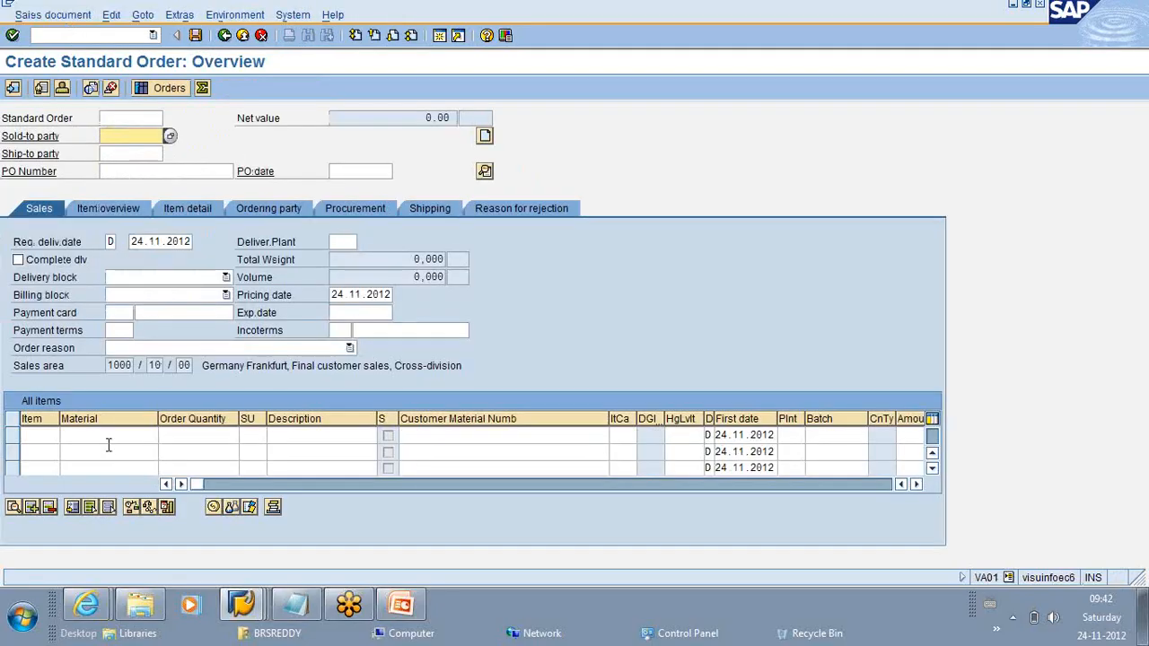
Step: Enter ST_40 as the first order item with an order quantity of 5000 and plant 1000
{"action": "left_click", "coordinate": [107, 448]}
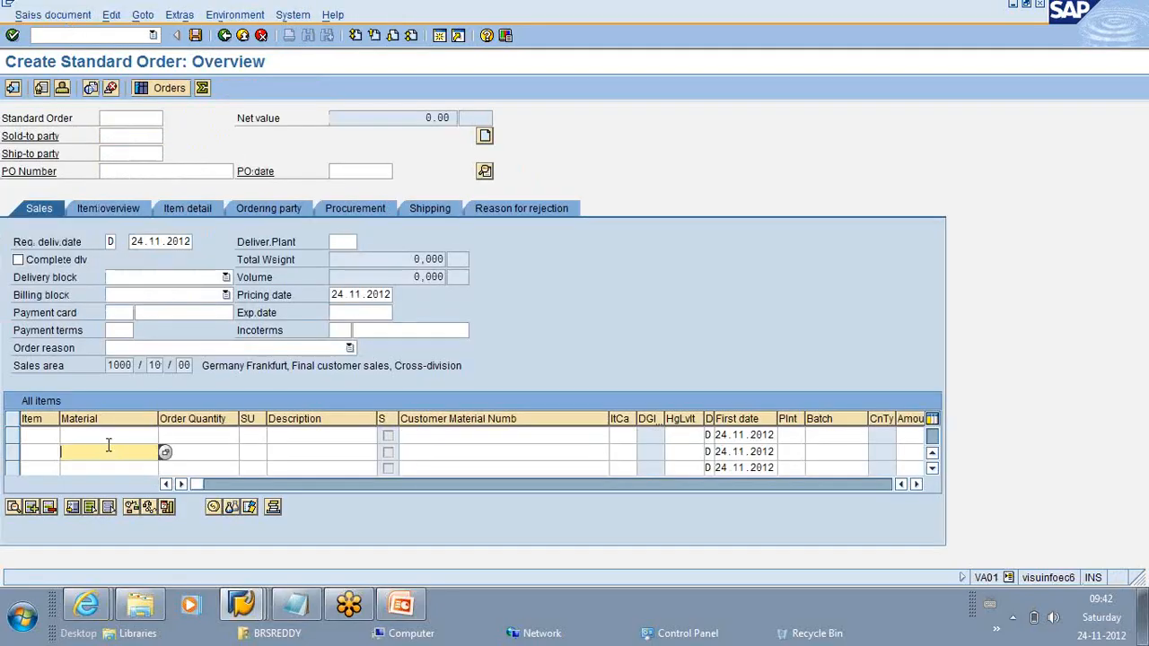
{"action": "left_click", "coordinate": [106, 435]}
{"action": "key", "text": "space"}
{"action": "left_click", "coordinate": [106, 447]}
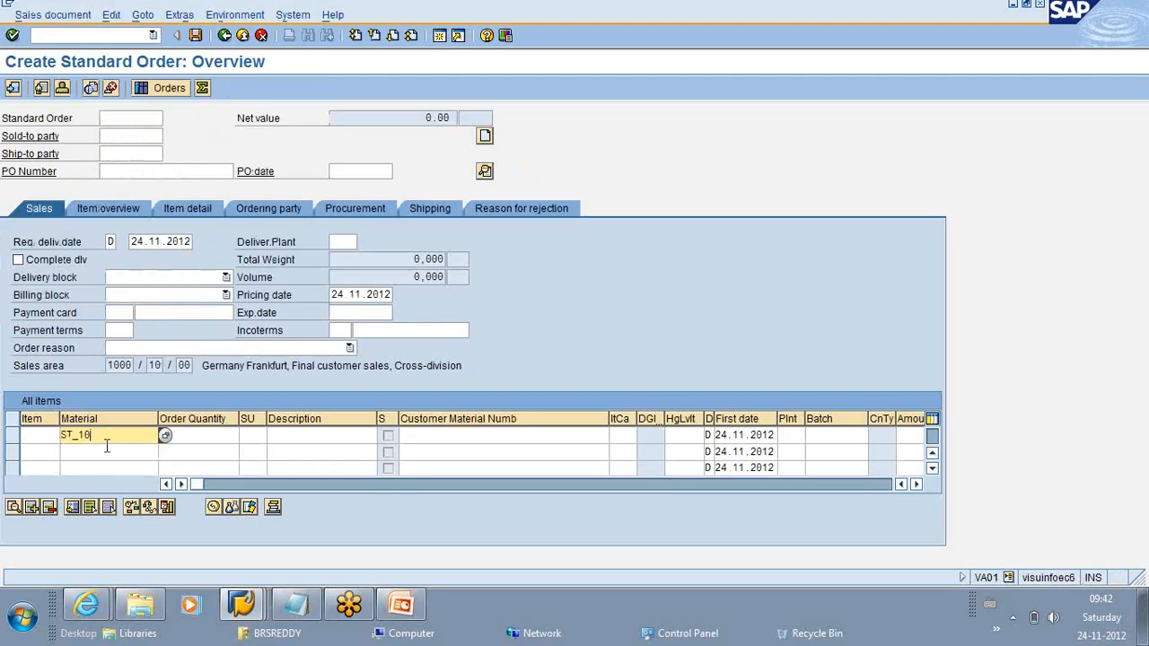
{"action": "key", "text": "BackSpace"}
{"action": "key", "text": "BackSpace"}
{"action": "type", "text": "40"}
{"action": "left_click", "coordinate": [231, 436]}
{"action": "type", "text": "5000"}
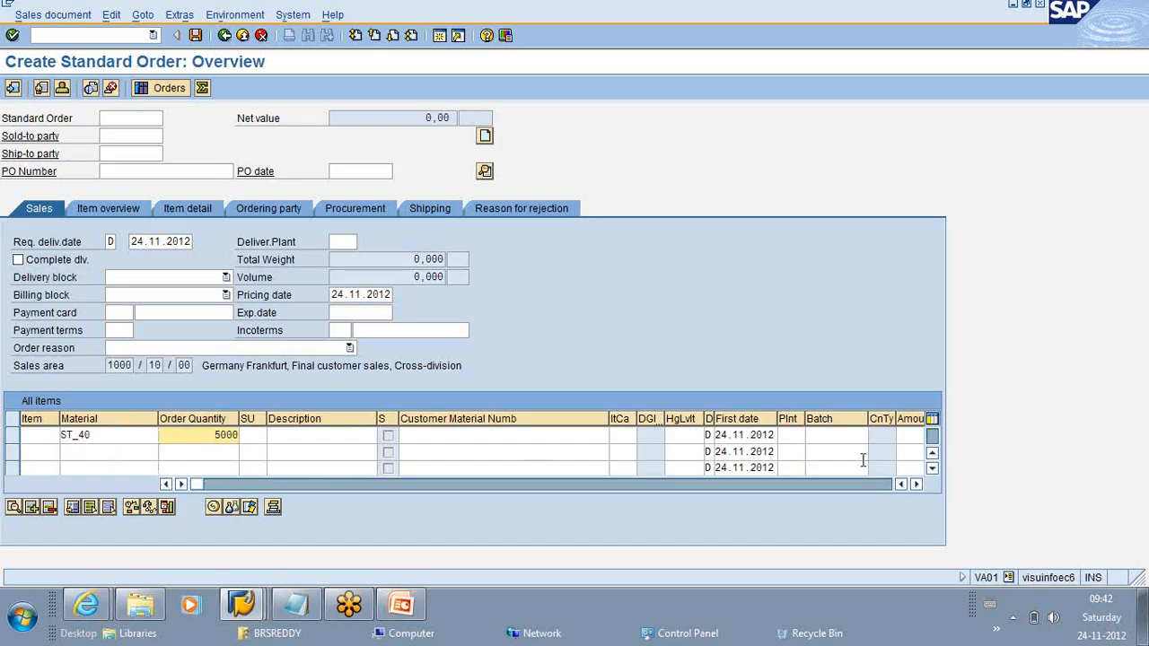
{"action": "left_click", "coordinate": [790, 436]}
{"action": "type", "text": "1000"}
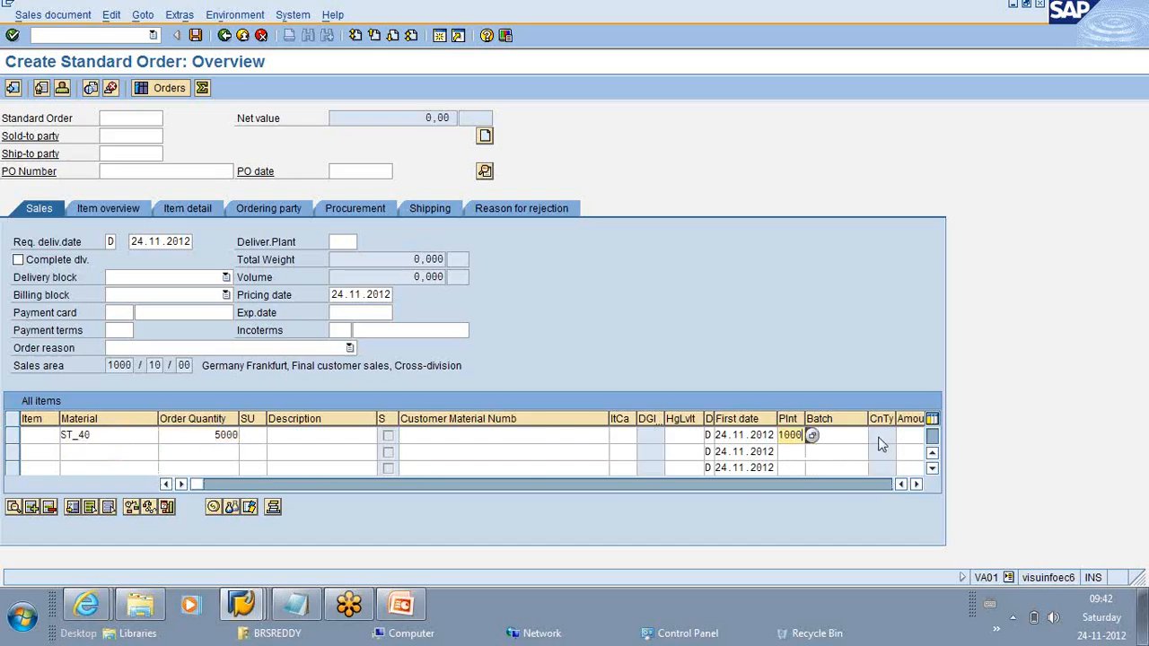
Step: Set the ST_40 item's price amount to 10000 with currency EUR and validate the order entry
{"action": "left_click", "coordinate": [917, 485]}
{"action": "left_click", "coordinate": [835, 436]}
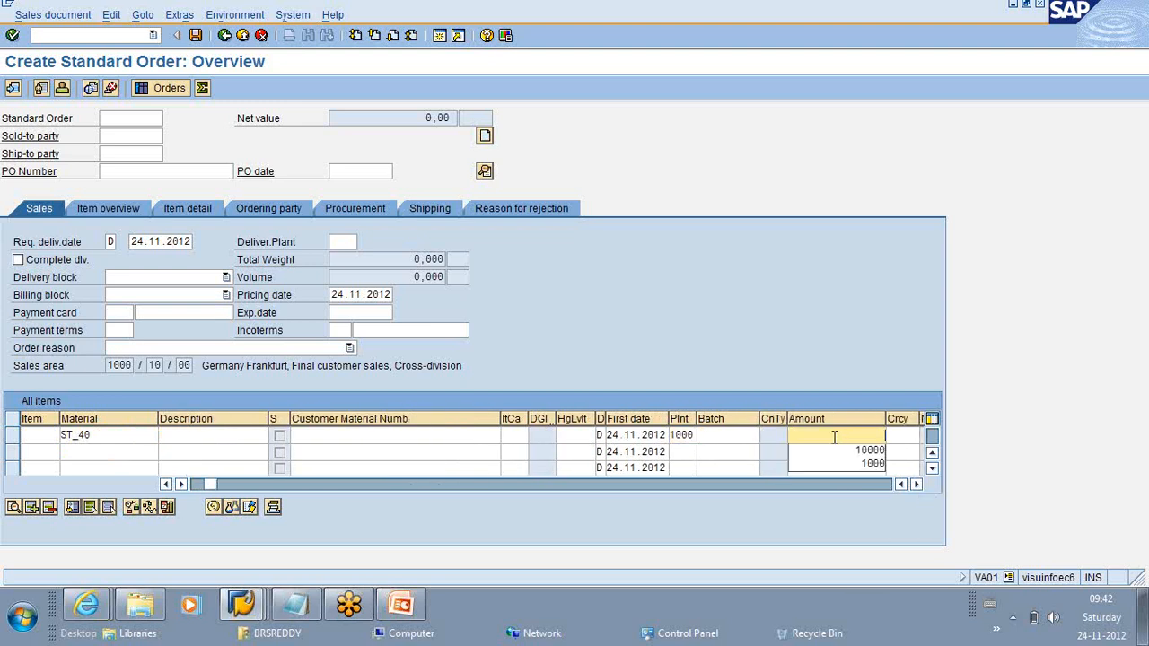
{"action": "left_click", "coordinate": [835, 451]}
{"action": "left_click", "coordinate": [916, 485]}
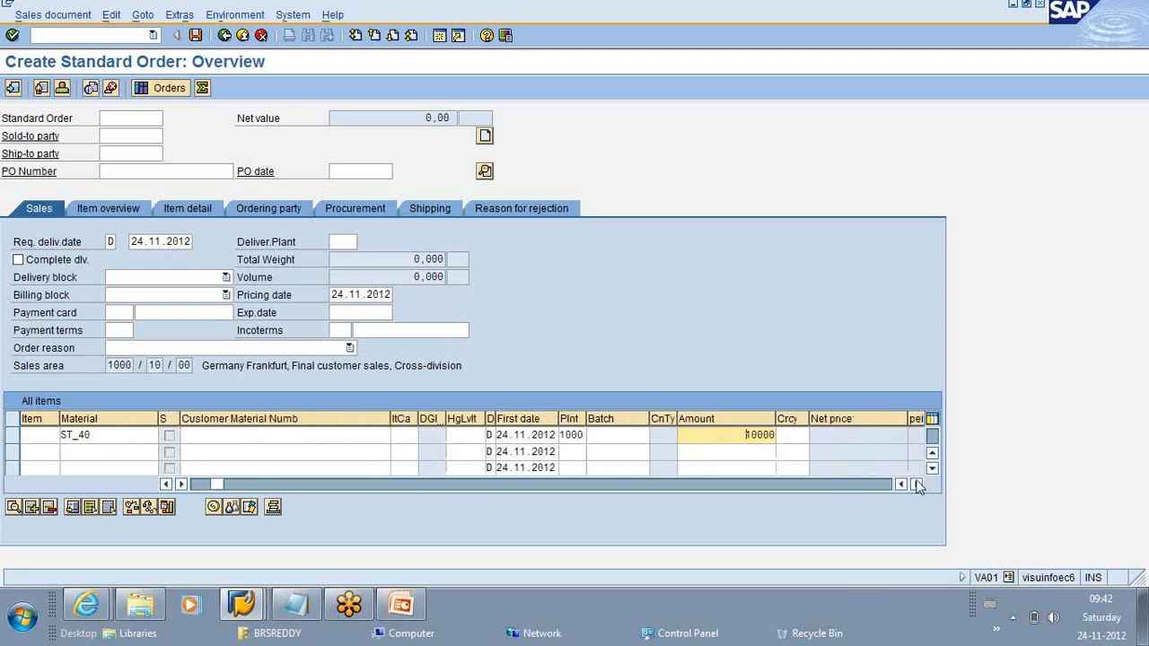
{"action": "left_click", "coordinate": [917, 485]}
{"action": "left_click", "coordinate": [775, 436]}
{"action": "left_click", "coordinate": [771, 452]}
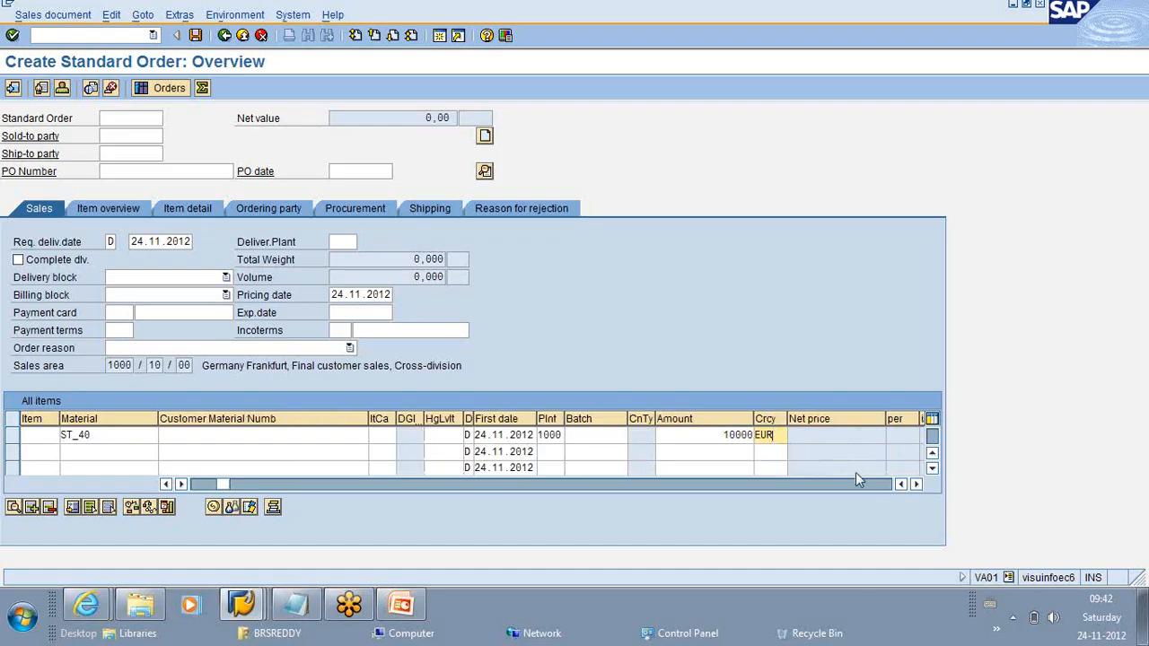
{"action": "left_click", "coordinate": [917, 485]}
{"action": "left_click", "coordinate": [917, 485]}
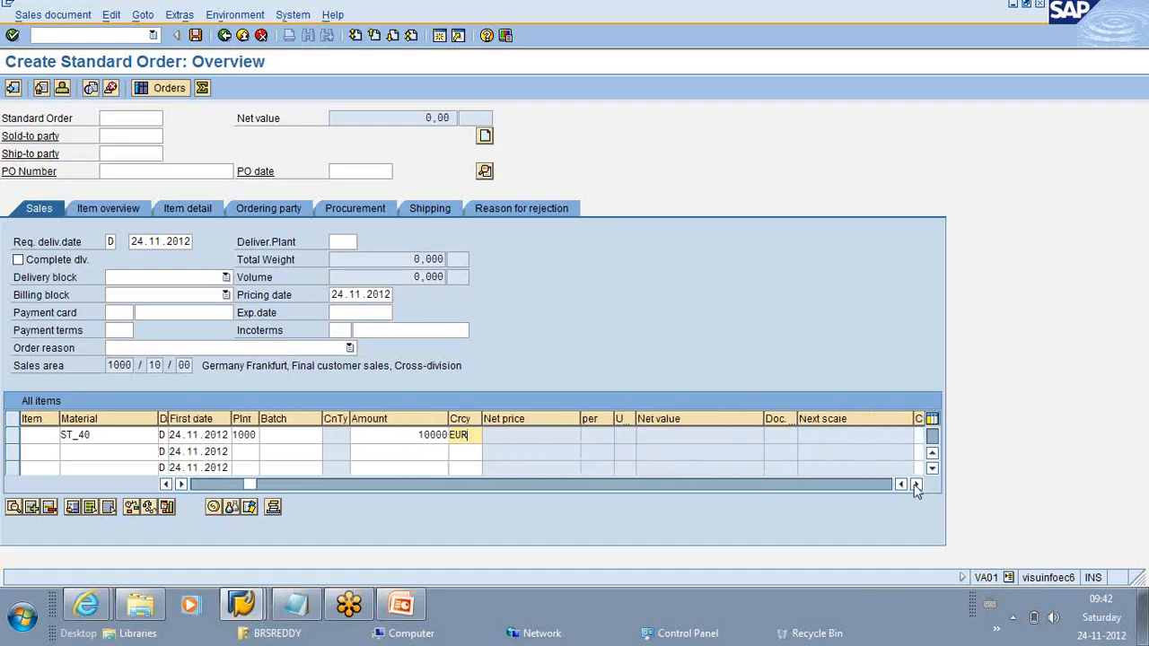
{"action": "left_click", "coordinate": [916, 485]}
{"action": "left_click", "coordinate": [917, 485]}
{"action": "left_click", "coordinate": [917, 485]}
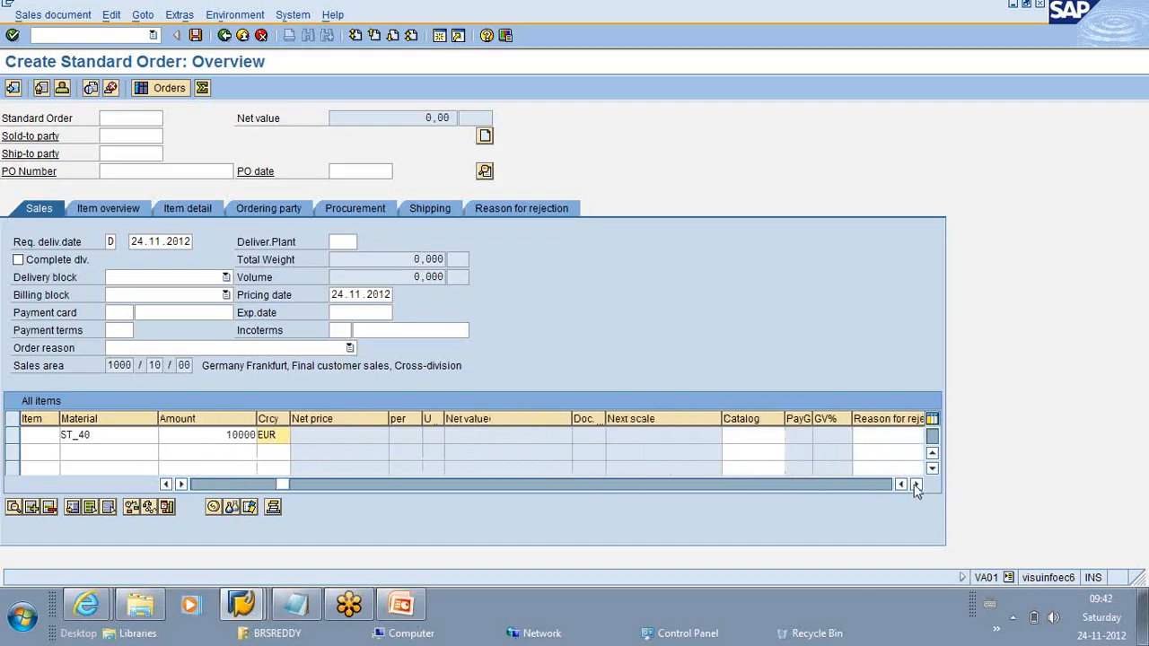
{"action": "key", "text": "Return"}
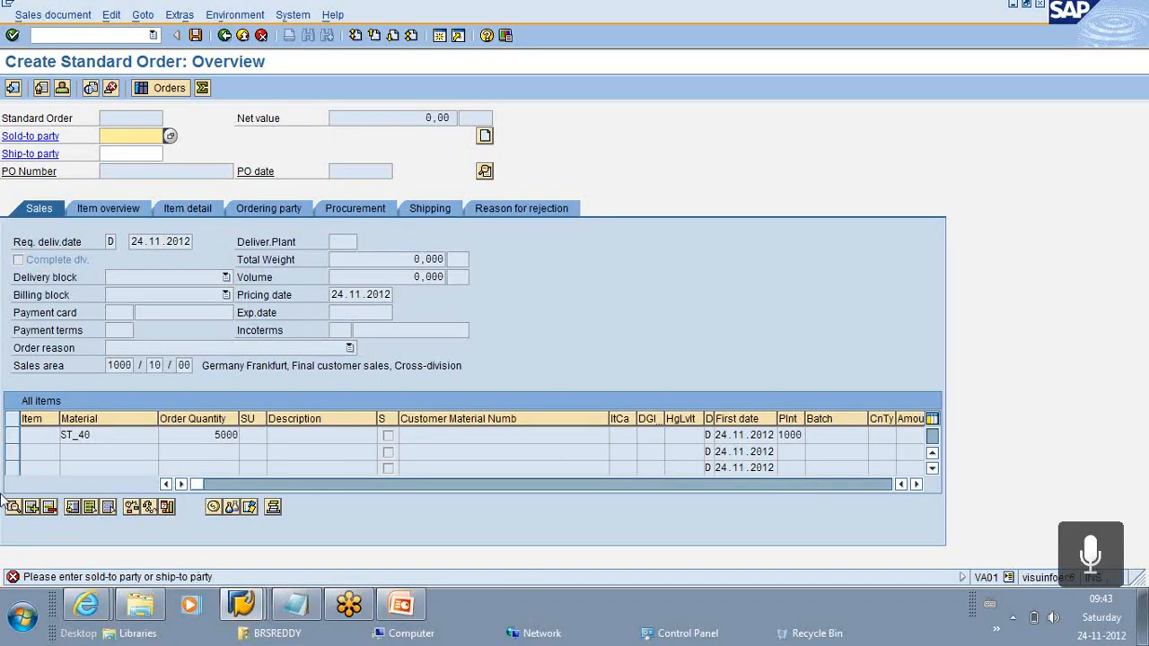
Step: Enter the customer number as sold-to and ship-to party, accept the requested delivery date, and continue past the availability control
{"action": "left_click", "coordinate": [122, 138]}
{"action": "left_click", "coordinate": [118, 150]}
{"action": "left_click", "coordinate": [123, 154]}
{"action": "left_click", "coordinate": [124, 169]}
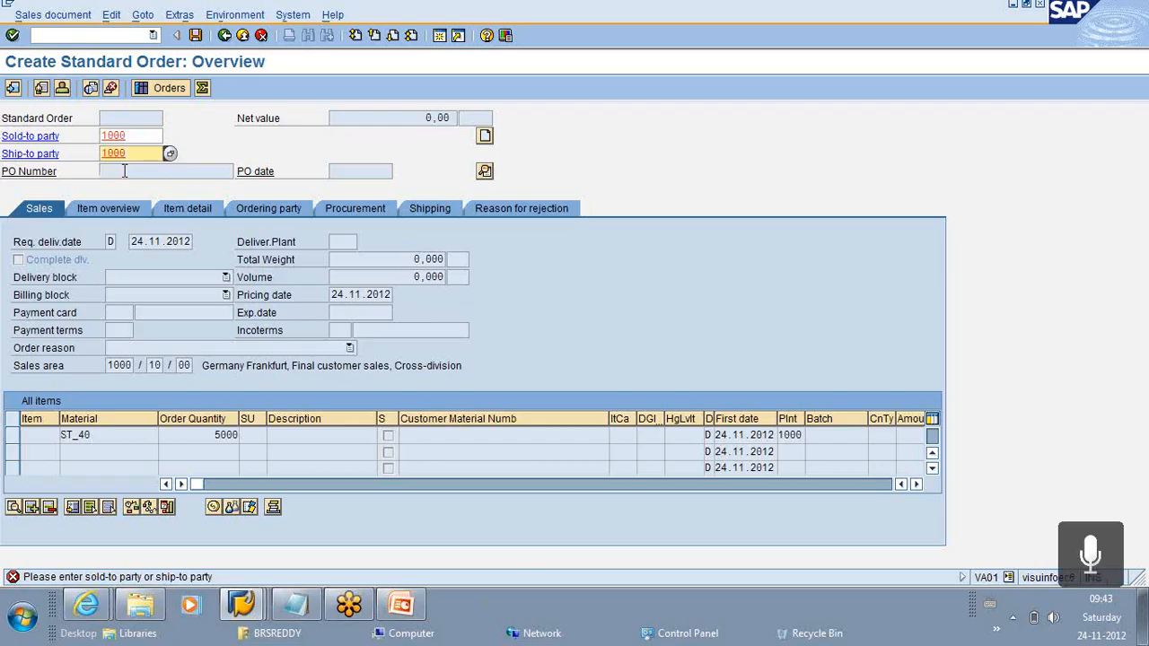
{"action": "key", "text": "Return"}
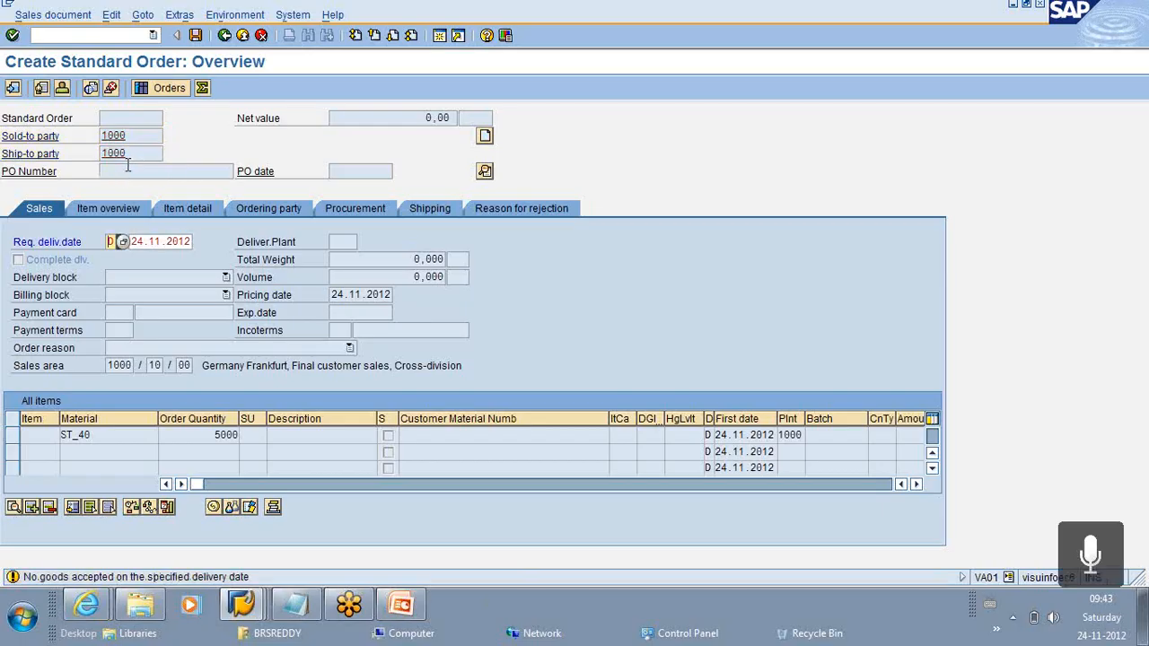
{"action": "left_click", "coordinate": [129, 171]}
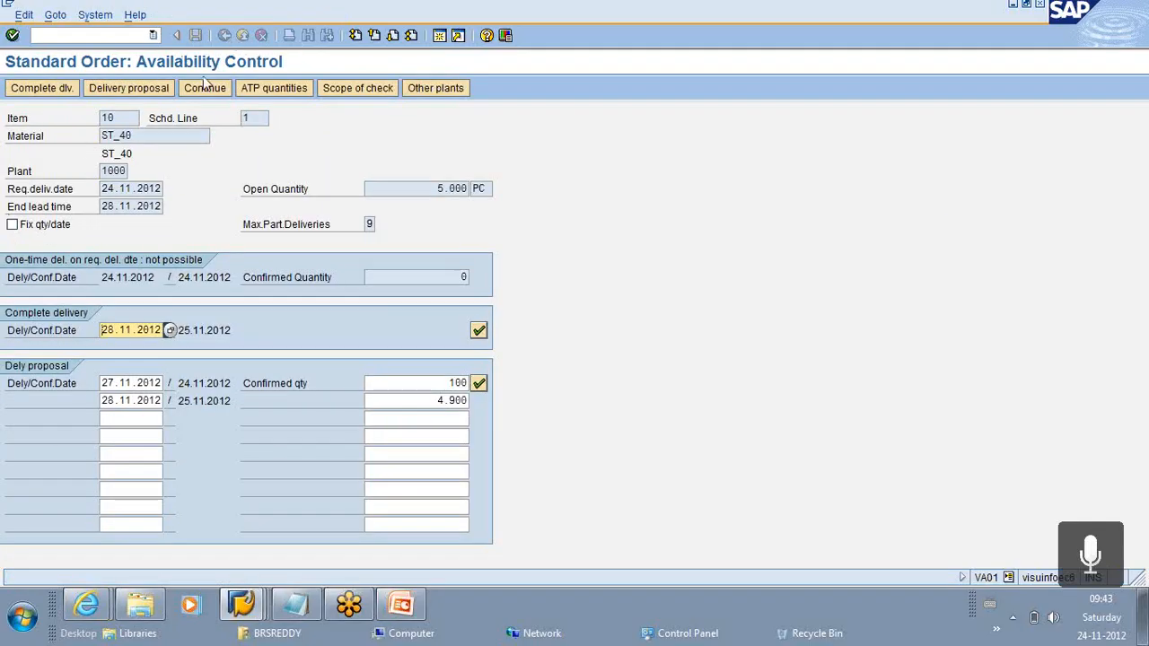
{"action": "left_click", "coordinate": [203, 90]}
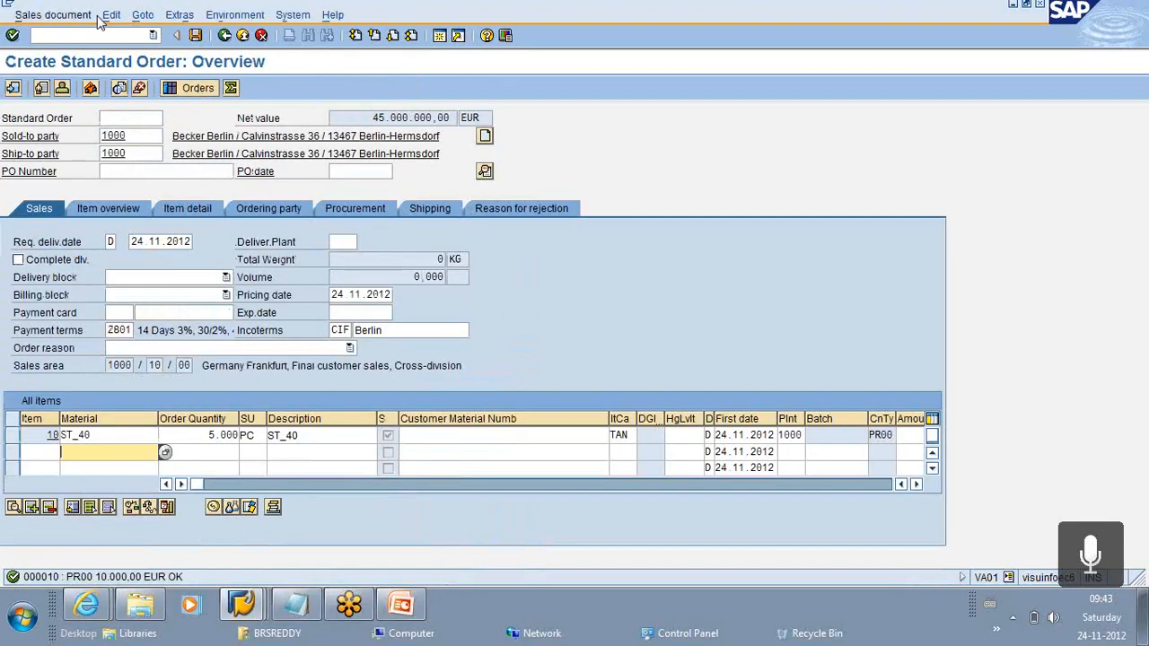
Step: Complete the missing item data from the incompletion log with a net weight of 100 KG and a gross weight of 120
{"action": "left_click", "coordinate": [111, 16]}
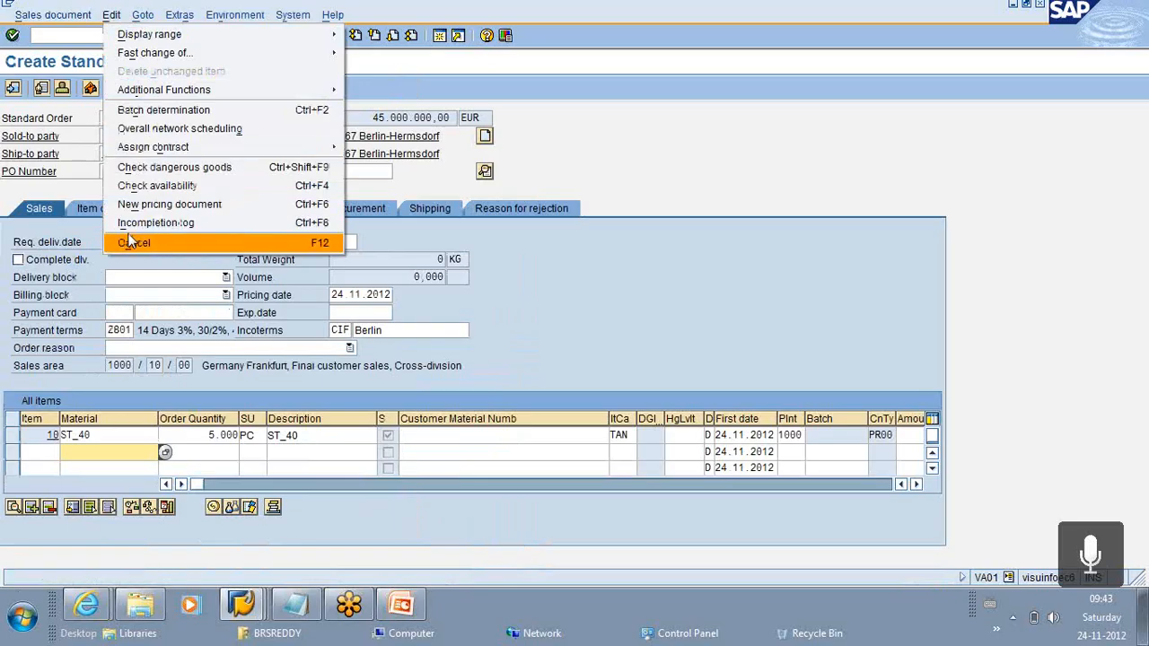
{"action": "left_click", "coordinate": [130, 228]}
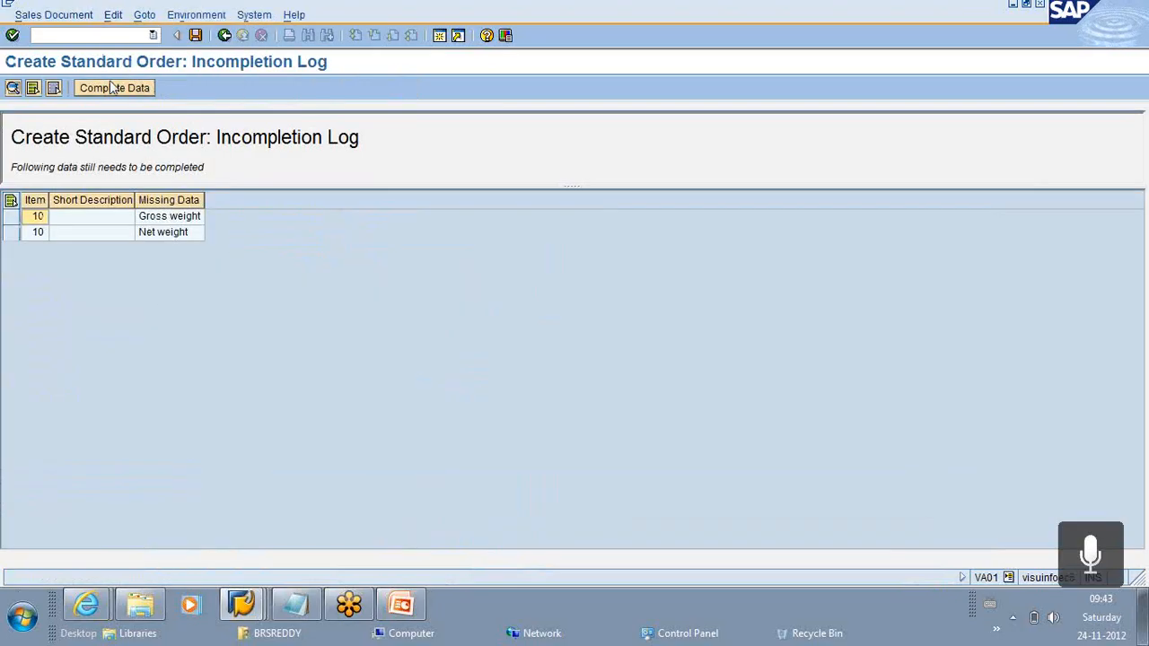
{"action": "left_click", "coordinate": [108, 85]}
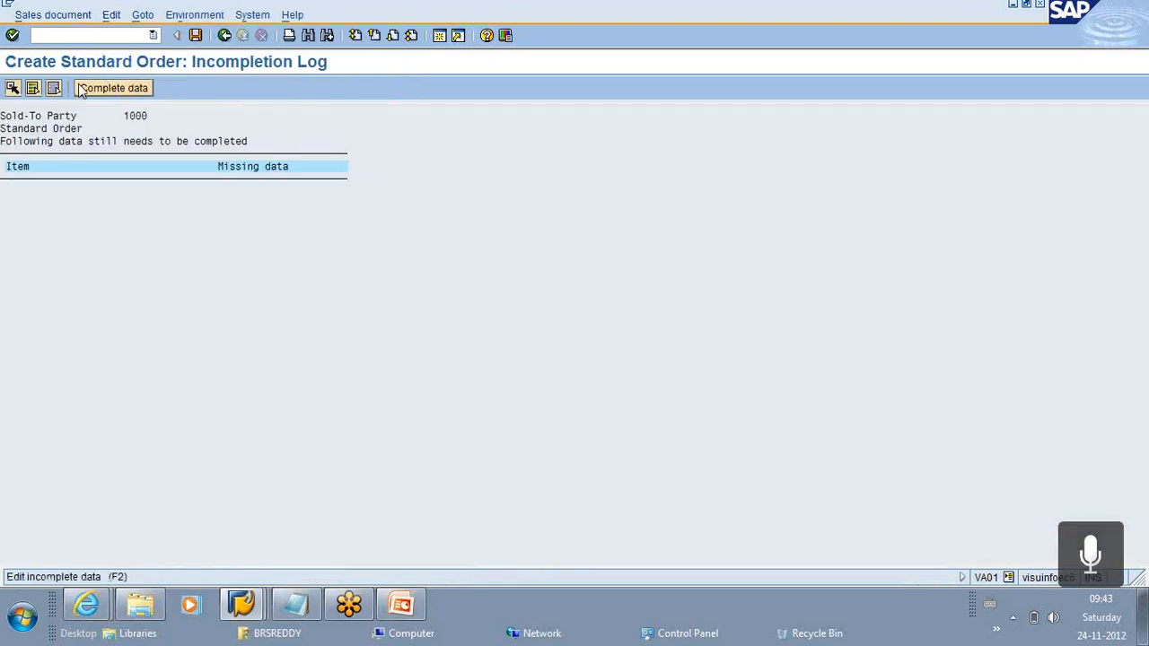
{"action": "left_click", "coordinate": [113, 88]}
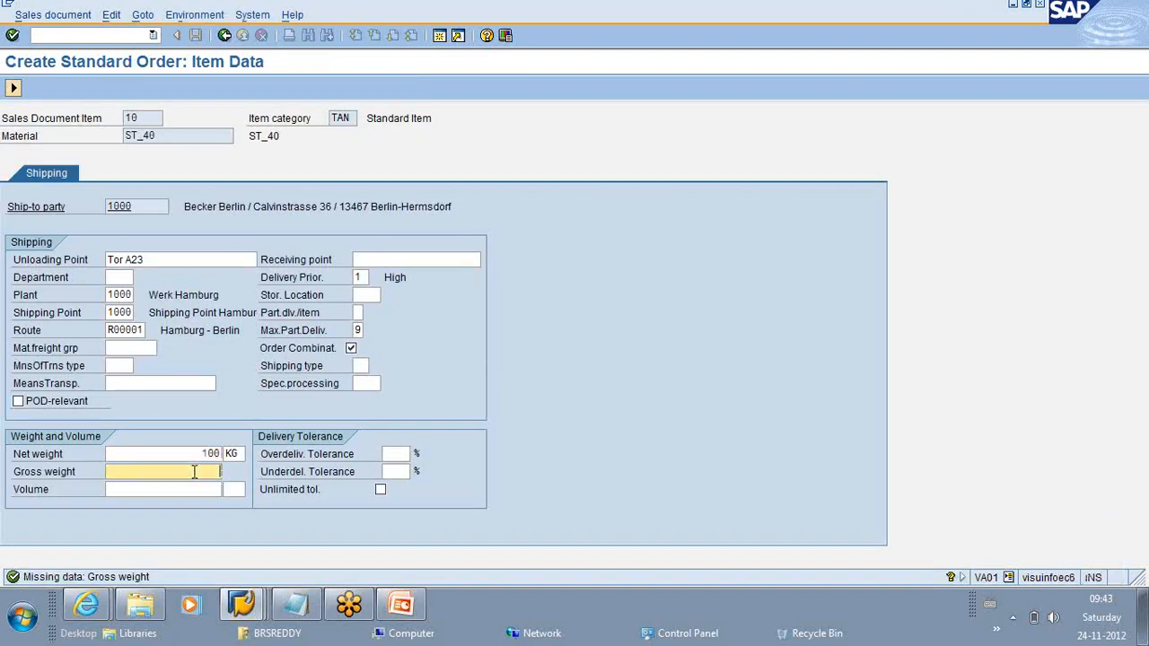
{"action": "type", "text": "120"}
{"action": "left_click", "coordinate": [225, 35]}
Step: Recheck the order's incompletion log and save the standard order
{"action": "left_click", "coordinate": [54, 15]}
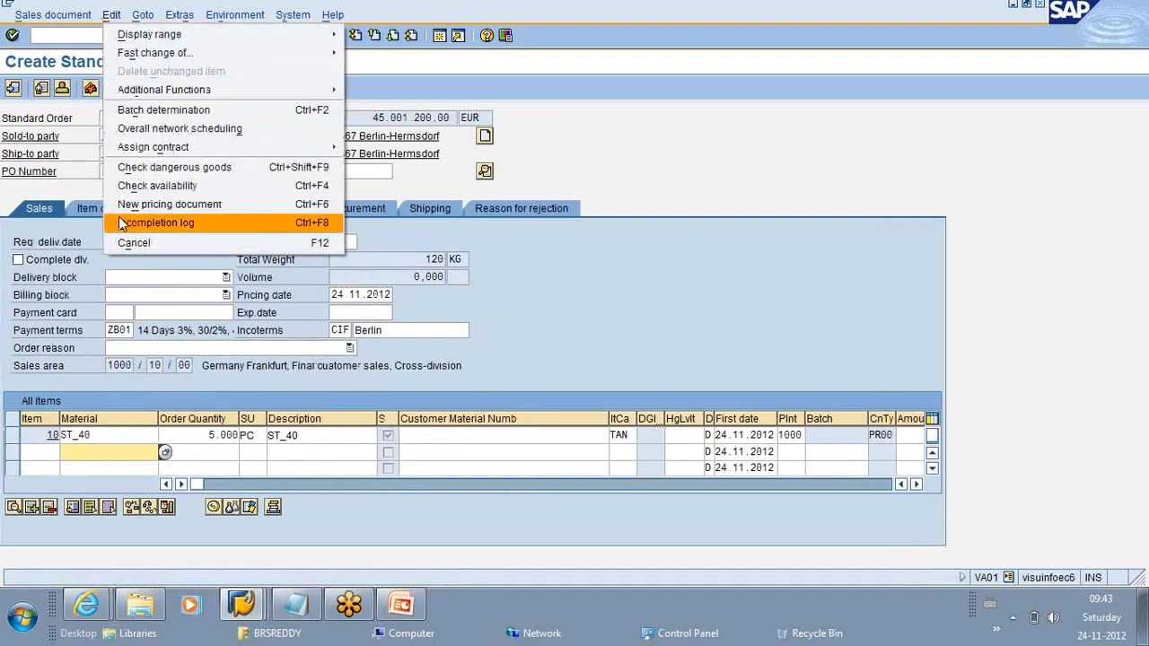
{"action": "left_click", "coordinate": [119, 221]}
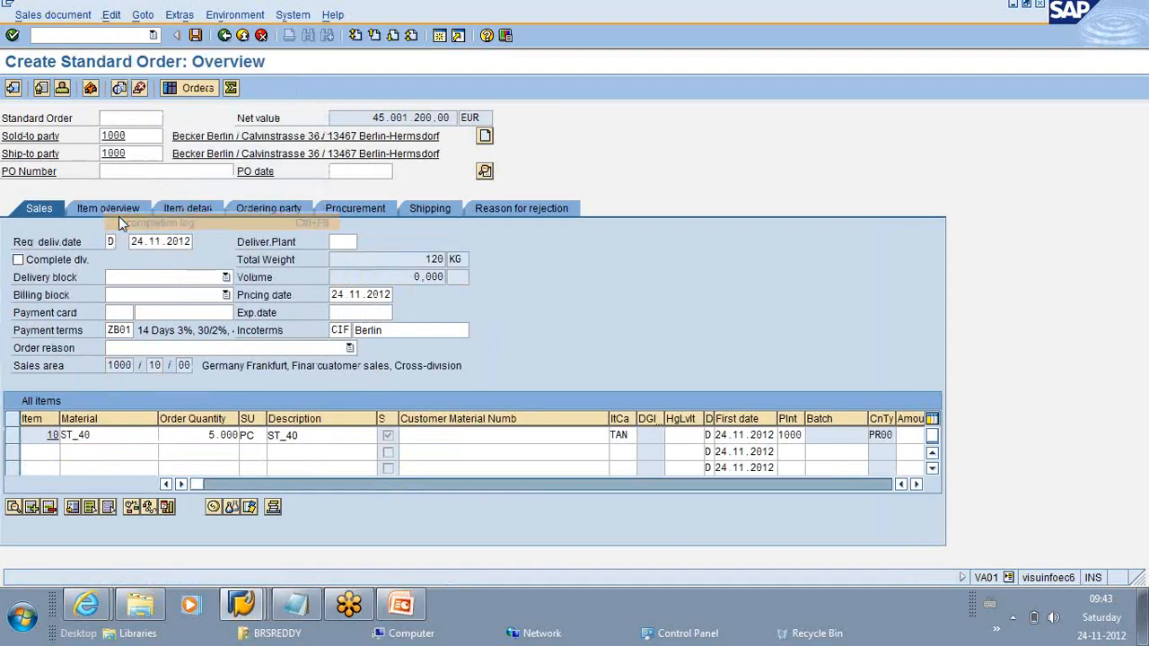
{"action": "left_click", "coordinate": [198, 36]}
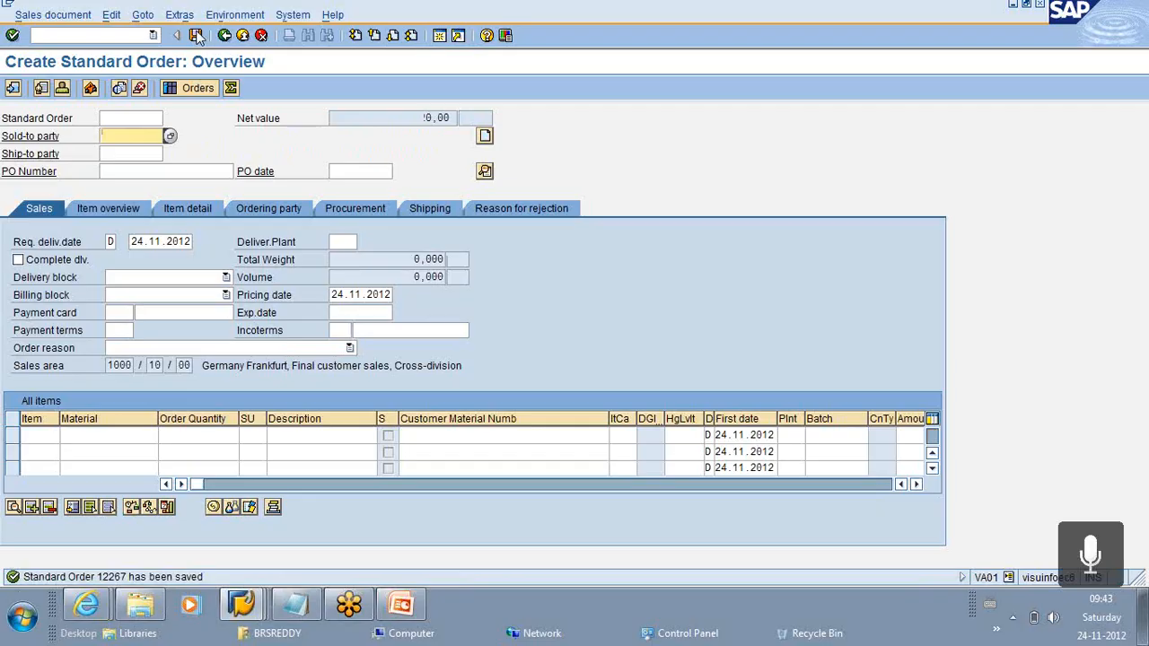
Step: Copy the order-saved message from its details window and paste it into the REDDY notes below the line about incoming sales orders
{"action": "left_click", "coordinate": [137, 578]}
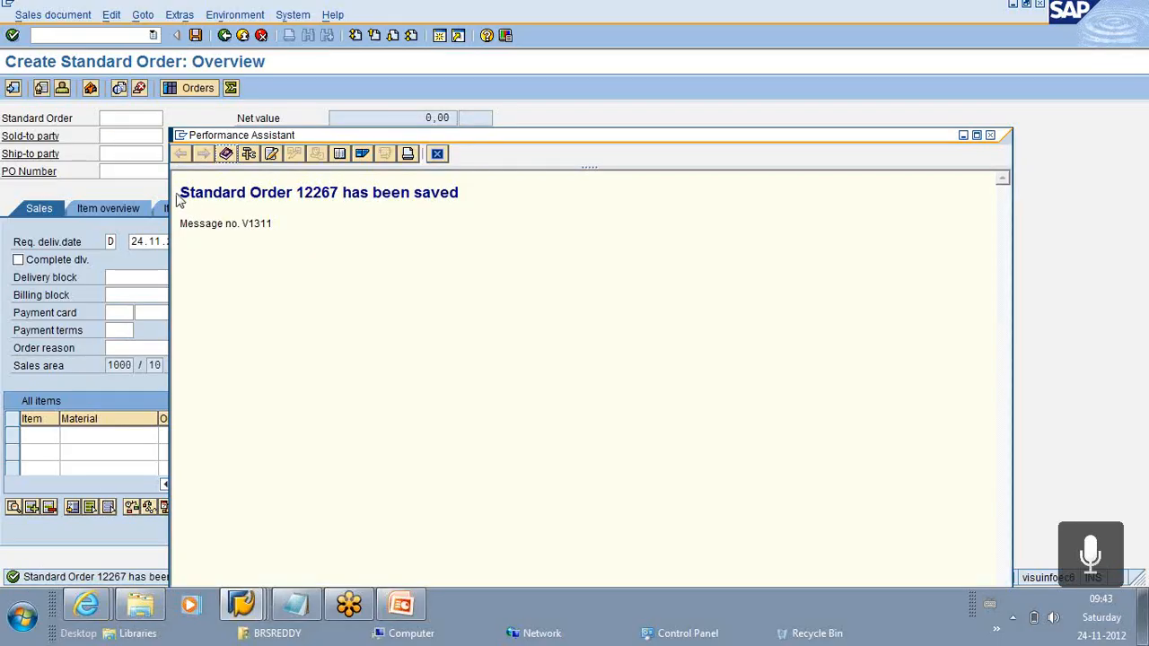
{"action": "left_click_drag", "start_coordinate": [181, 189], "coordinate": [446, 195]}
{"action": "key", "text": "ctrl+c"}
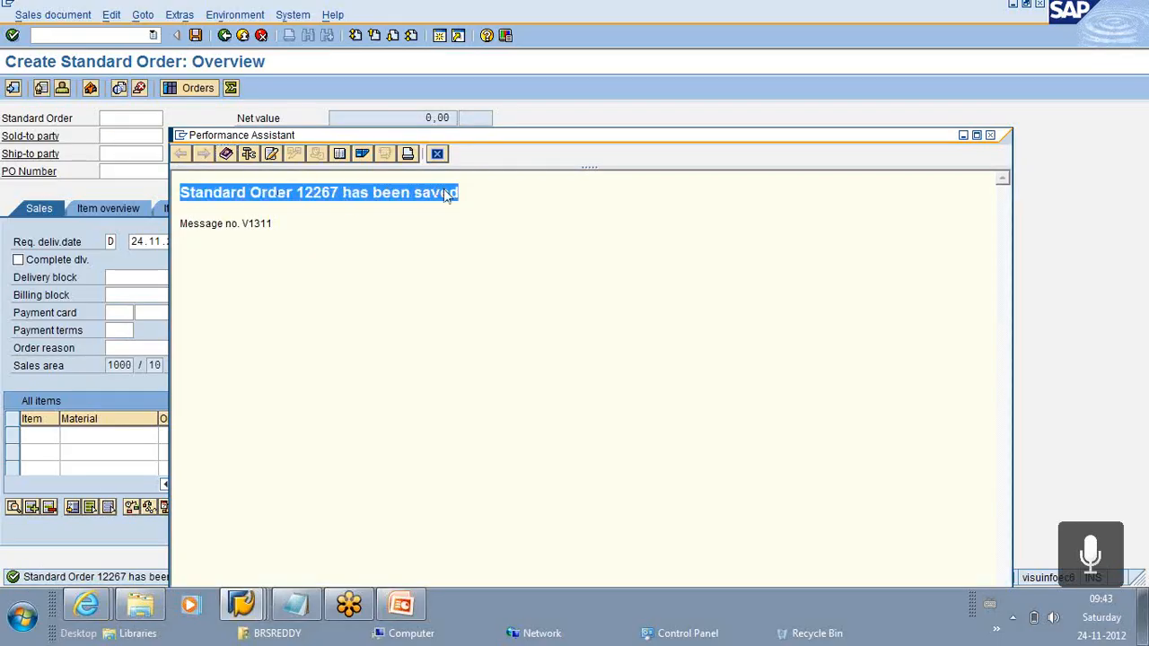
{"action": "left_click", "coordinate": [310, 611]}
{"action": "scroll", "coordinate": [528, 354], "scroll_direction": "down", "scroll_amount": 3}
{"action": "scroll", "coordinate": [539, 350], "scroll_direction": "down", "scroll_amount": 1}
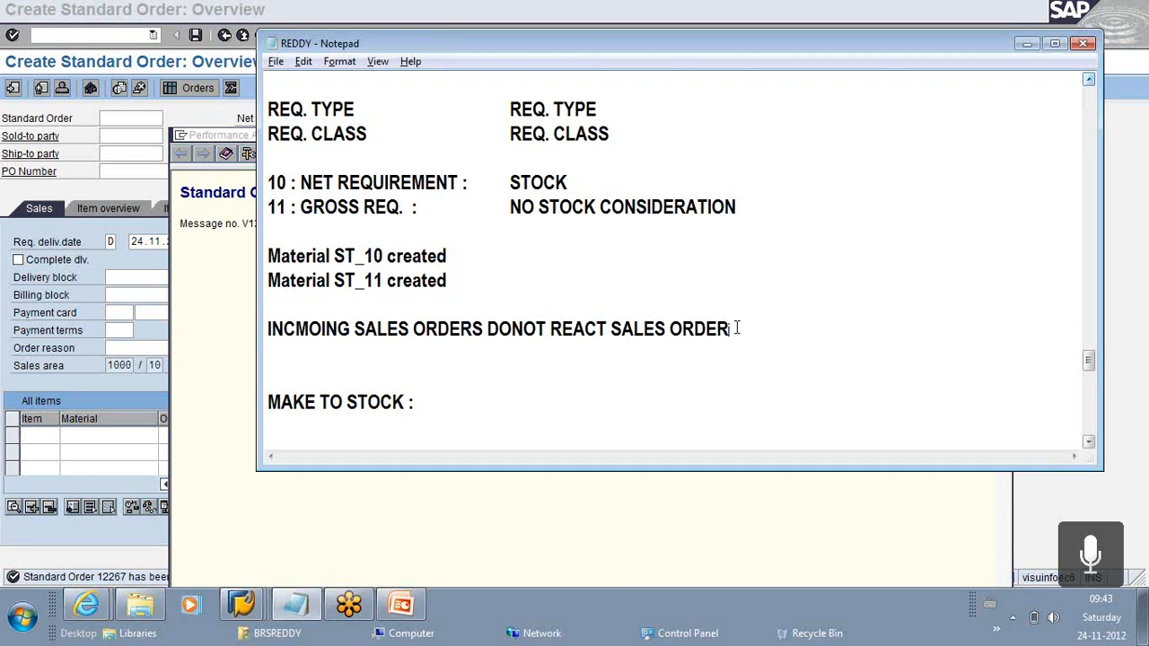
{"action": "key", "text": "Return"}
{"action": "key", "text": "Return"}
{"action": "key", "text": "ctrl+v"}
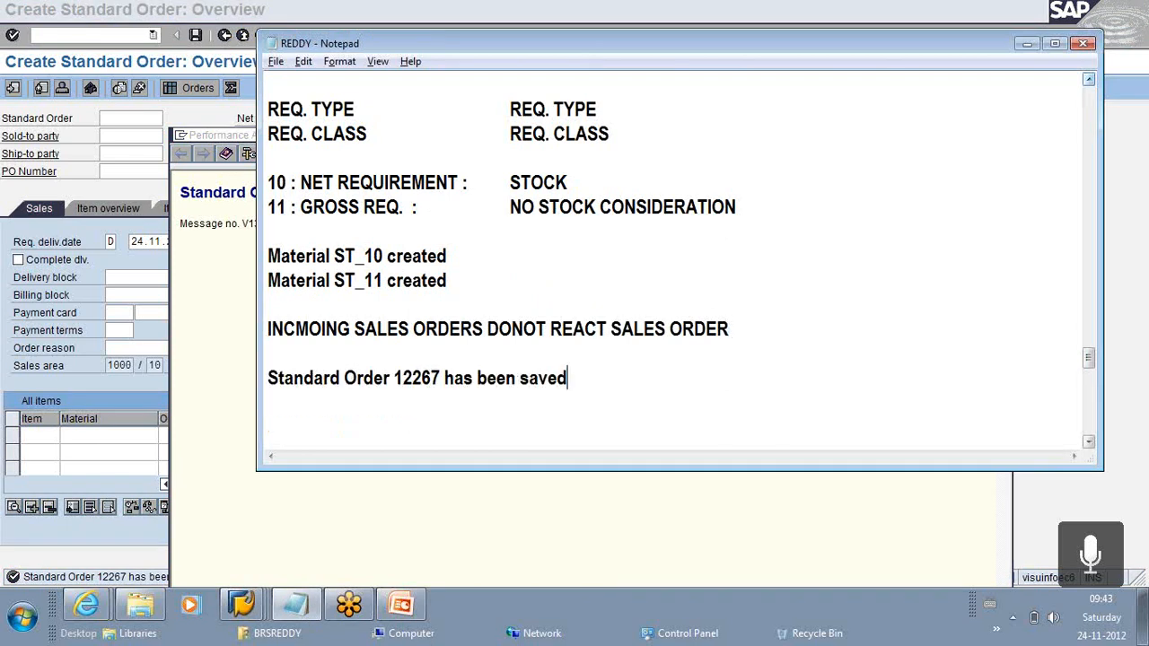
Step: Return to SAP, close the message details, put the notes away and open the stock/requirements list (MD04) for ST_40
{"action": "key", "text": "alt+Tab"}
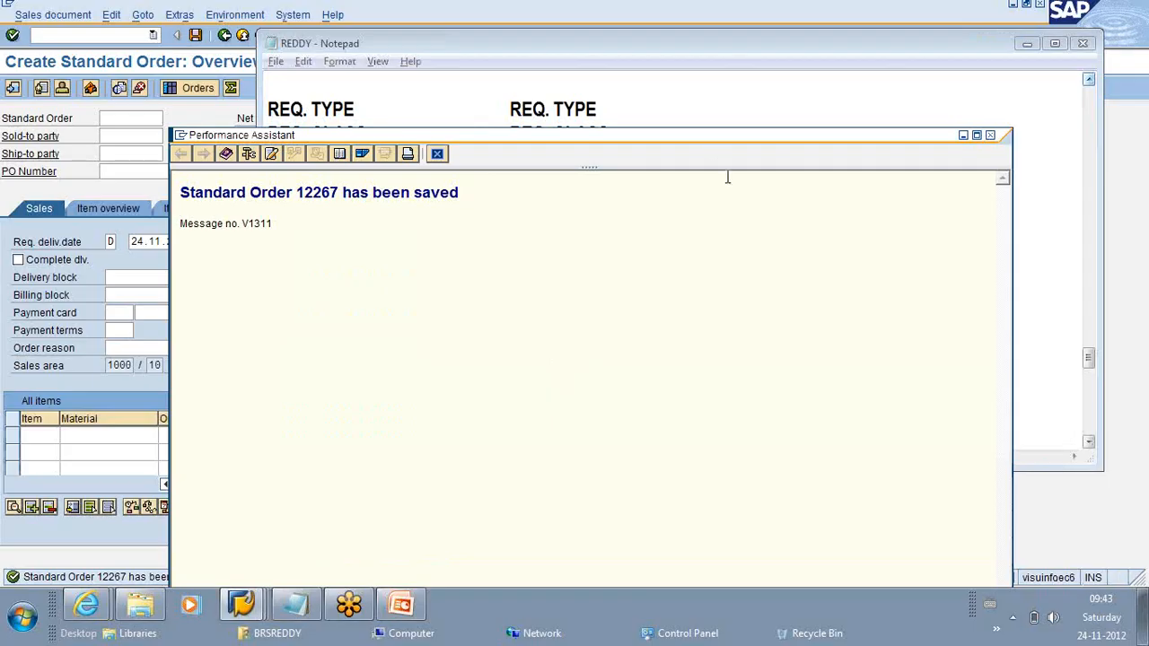
{"action": "key", "text": "alt+F4"}
{"action": "left_click", "coordinate": [1031, 51]}
{"action": "left_click", "coordinate": [69, 35]}
{"action": "type", "text": "/N MD04"}
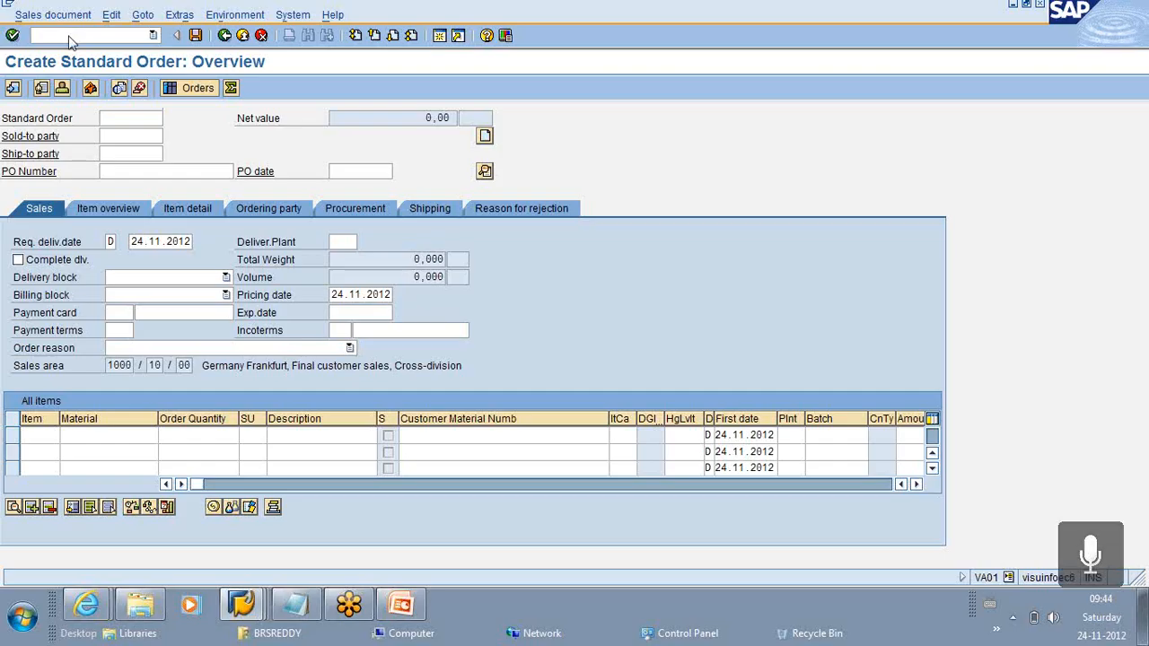
{"action": "key", "text": "Return"}
{"action": "key", "text": "Return"}
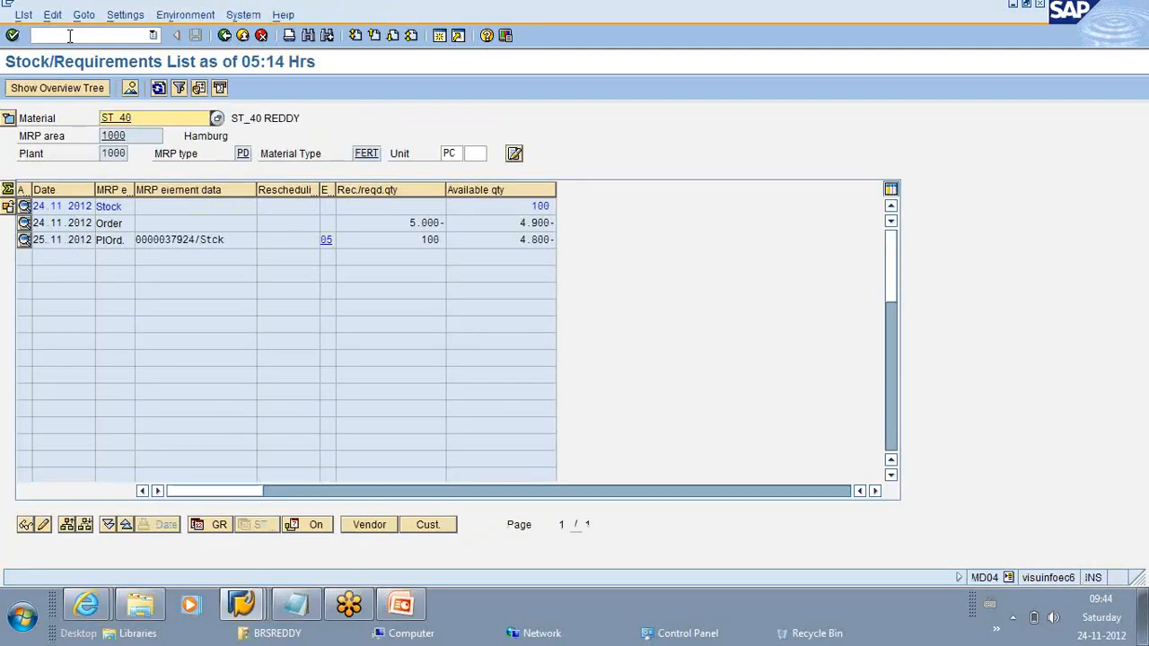
Step: Examine the required quantity of the sales order and the planned order quantity for ST_40
{"action": "left_click_drag", "start_coordinate": [398, 223], "coordinate": [454, 222]}
{"action": "left_click", "coordinate": [453, 221]}
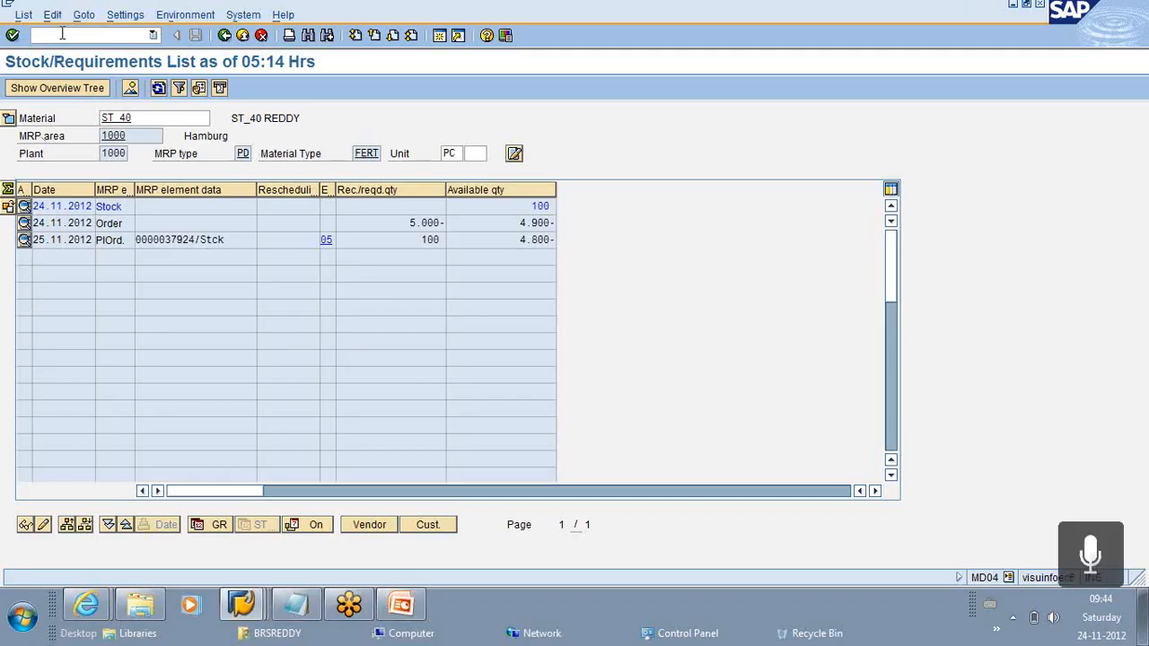
{"action": "left_click_drag", "start_coordinate": [415, 239], "coordinate": [454, 241]}
{"action": "left_click", "coordinate": [447, 242]}
Step: Run single-item, multi-level MRP (MD02) for material ST_40 in plant 1000 with processing key NETCH
{"action": "left_click", "coordinate": [113, 37]}
{"action": "type", "text": "/N MD04"}
{"action": "key", "text": "Return"}
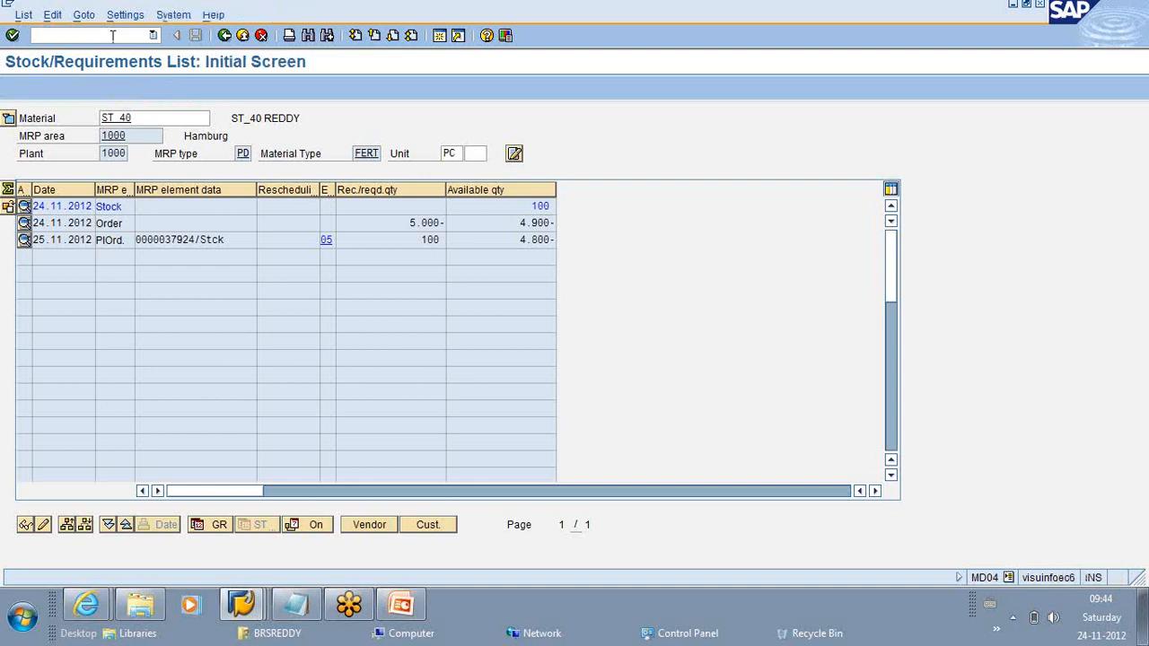
{"action": "left_click", "coordinate": [110, 36]}
{"action": "type", "text": "/N MD02"}
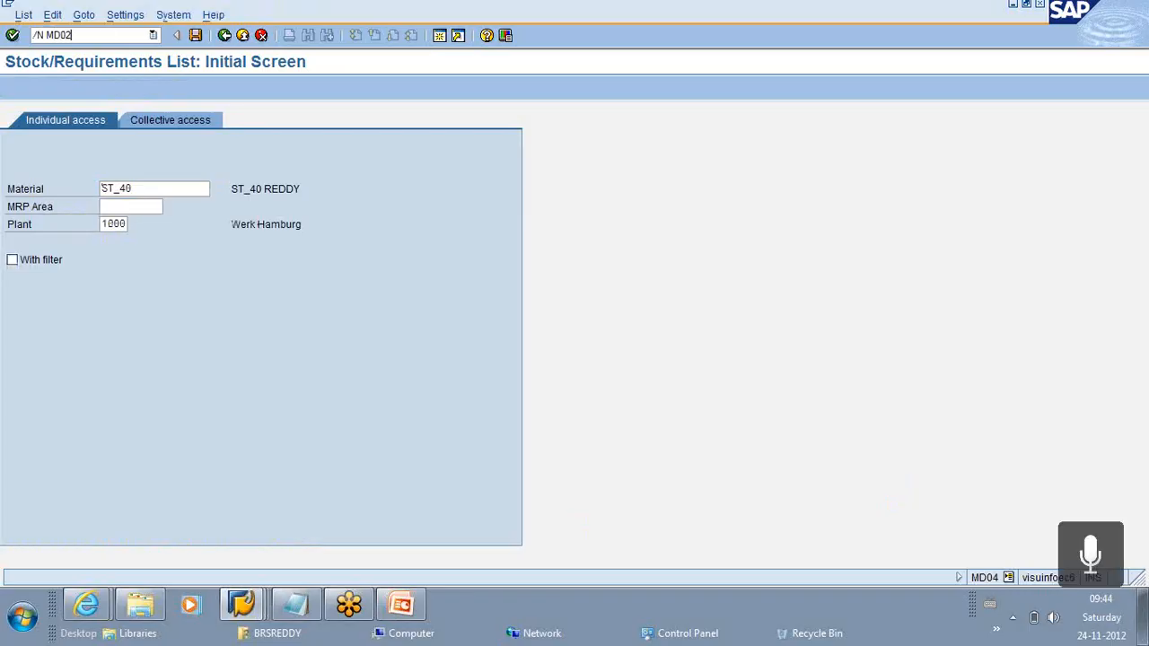
{"action": "key", "text": "Return"}
{"action": "key", "text": "Return"}
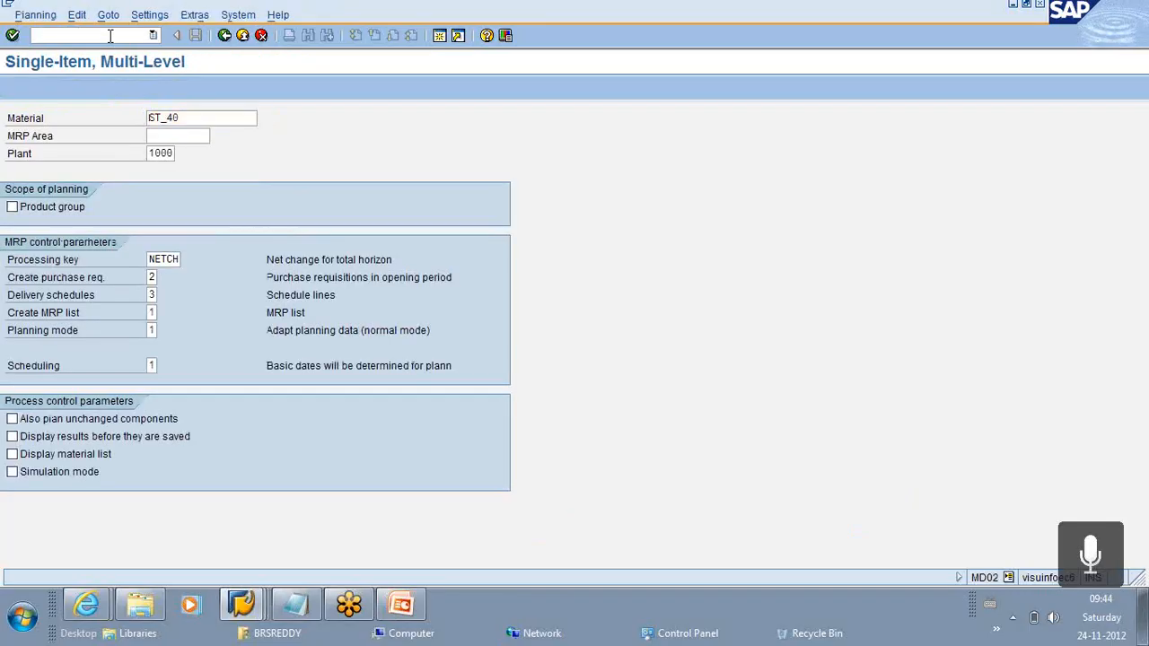
{"action": "key", "text": "Return"}
Step: Reopen the stock/requirements list (MD04) for ST_40 to review the planning result
{"action": "left_click", "coordinate": [110, 36]}
{"action": "type", "text": "/N MD04"}
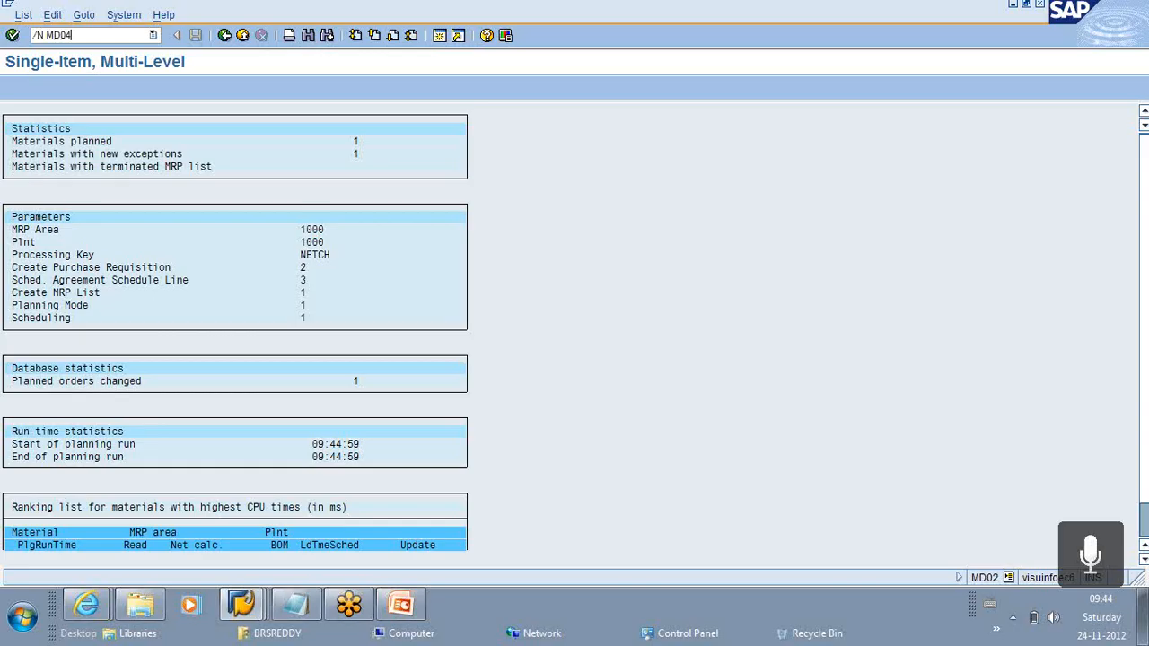
{"action": "key", "text": "Return"}
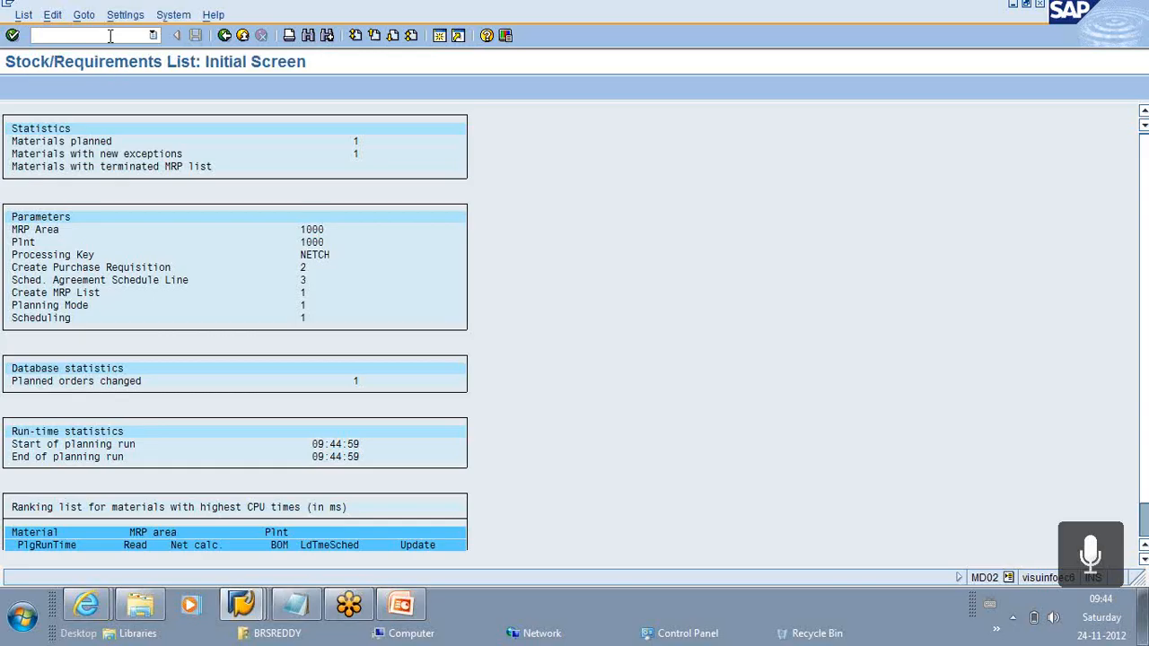
{"action": "key", "text": "Return"}
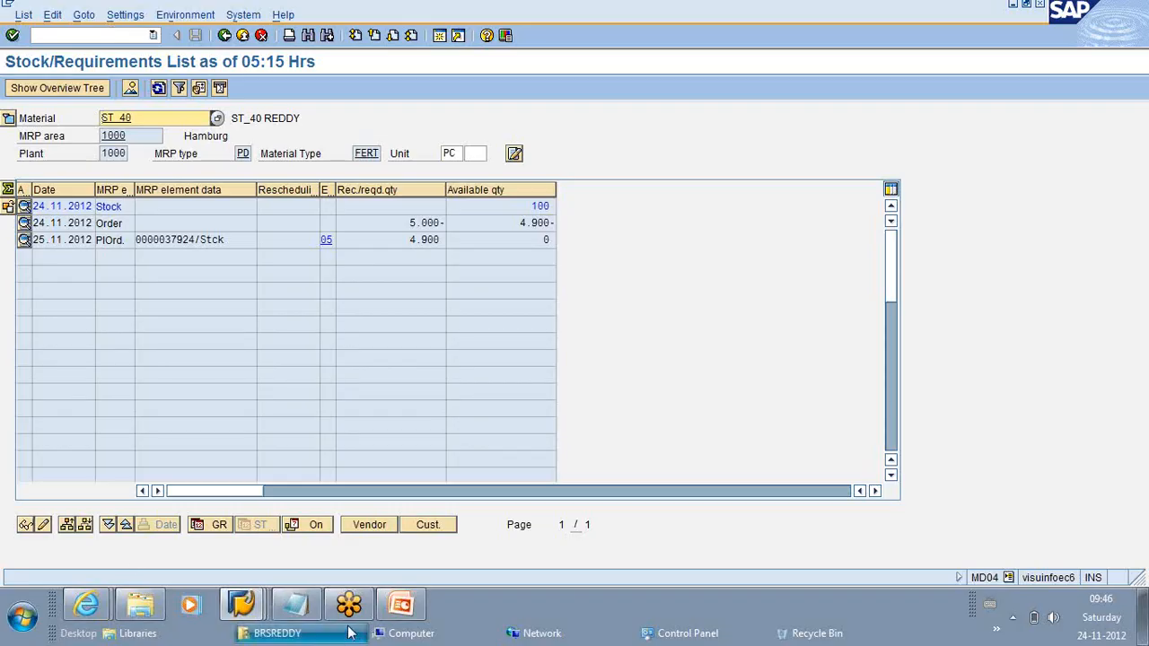
Step: Switch to the DM_Pres1.ppt presentation in PowerPoint and go to the Make To Stock Production slide
{"action": "left_click", "coordinate": [401, 608]}
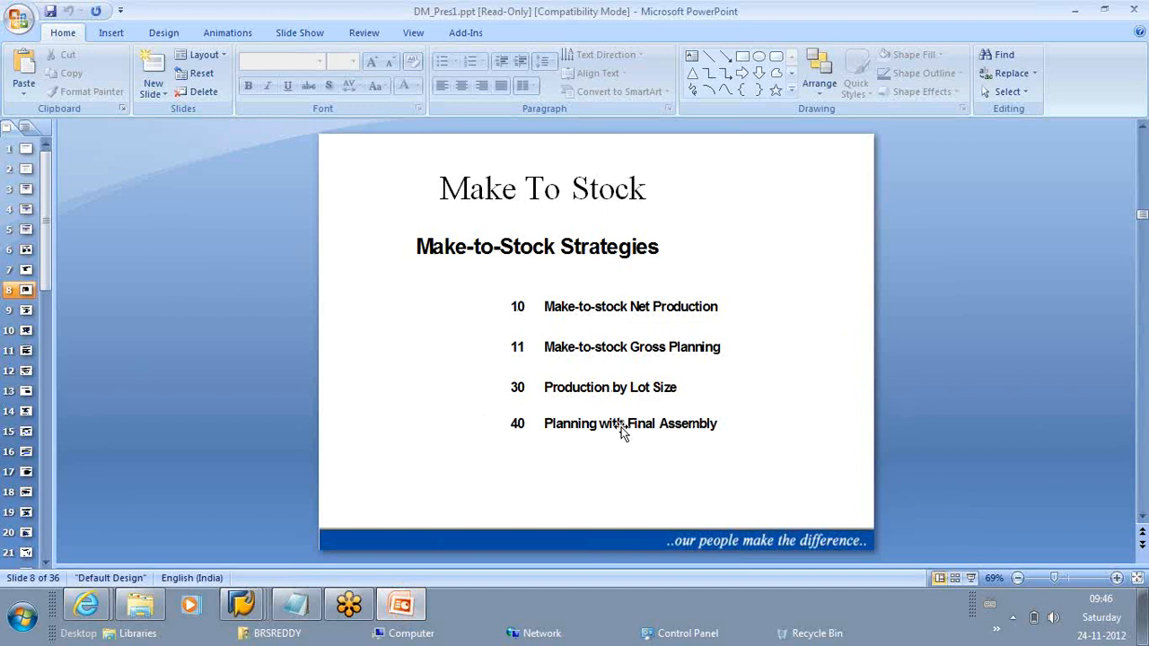
{"action": "scroll", "coordinate": [624, 431], "scroll_direction": "down", "scroll_amount": 1}
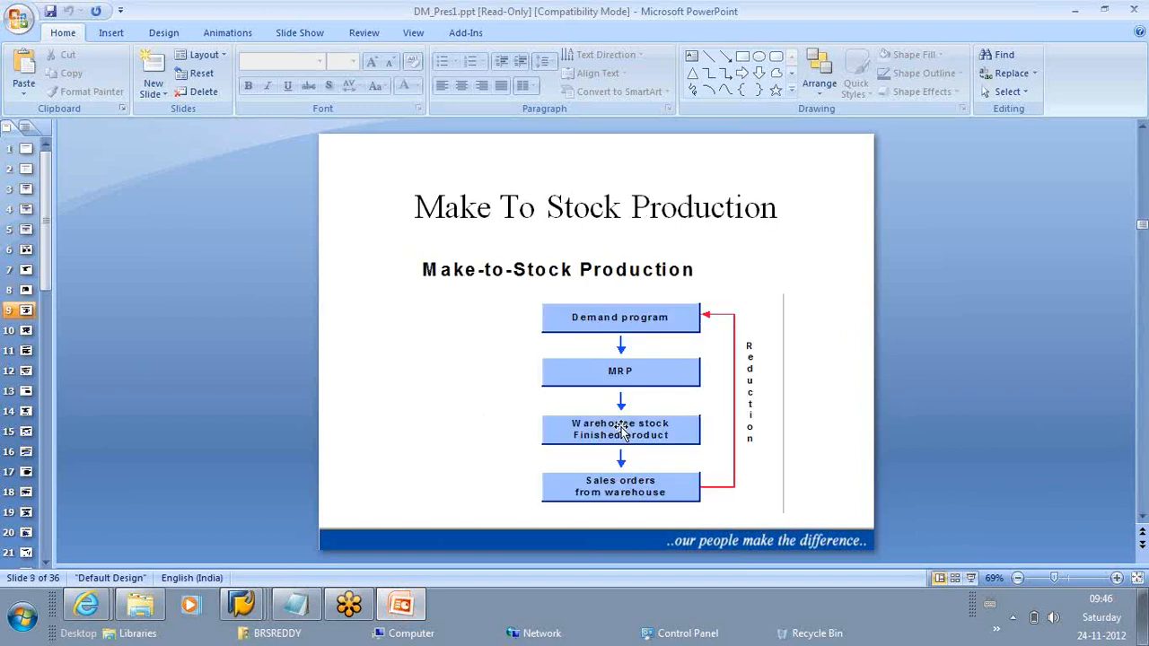
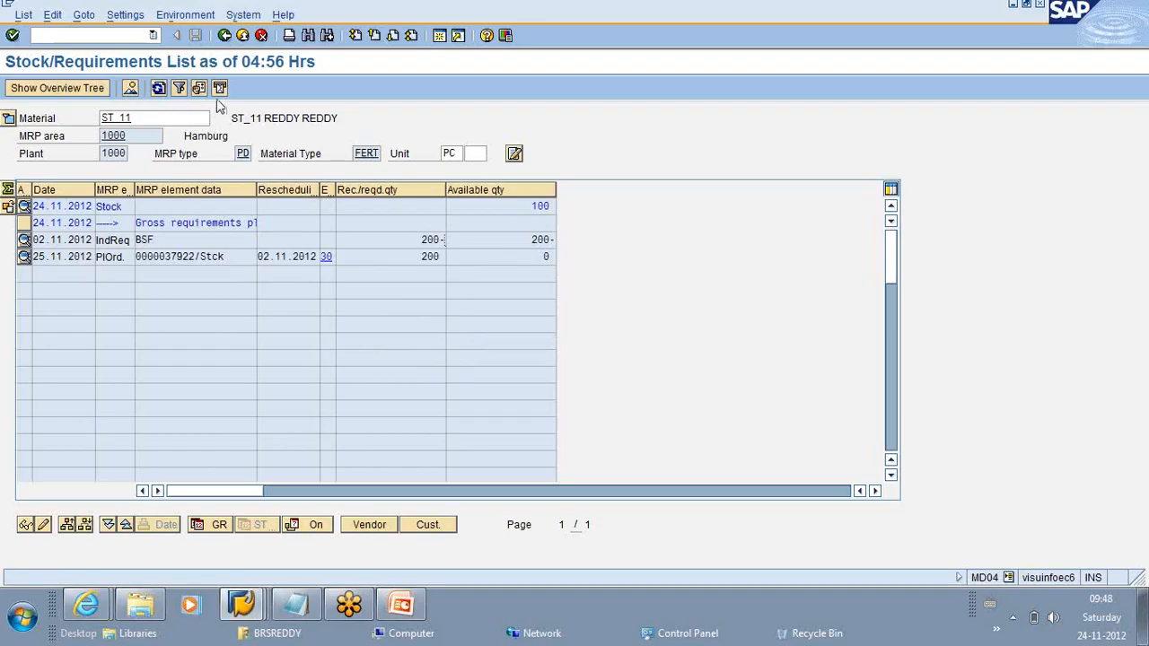
Step: Switch to the SAP session showing the stock overview and open the stock/requirements list (MD04) for ST_40 there
{"action": "key", "text": "alt+Tab"}
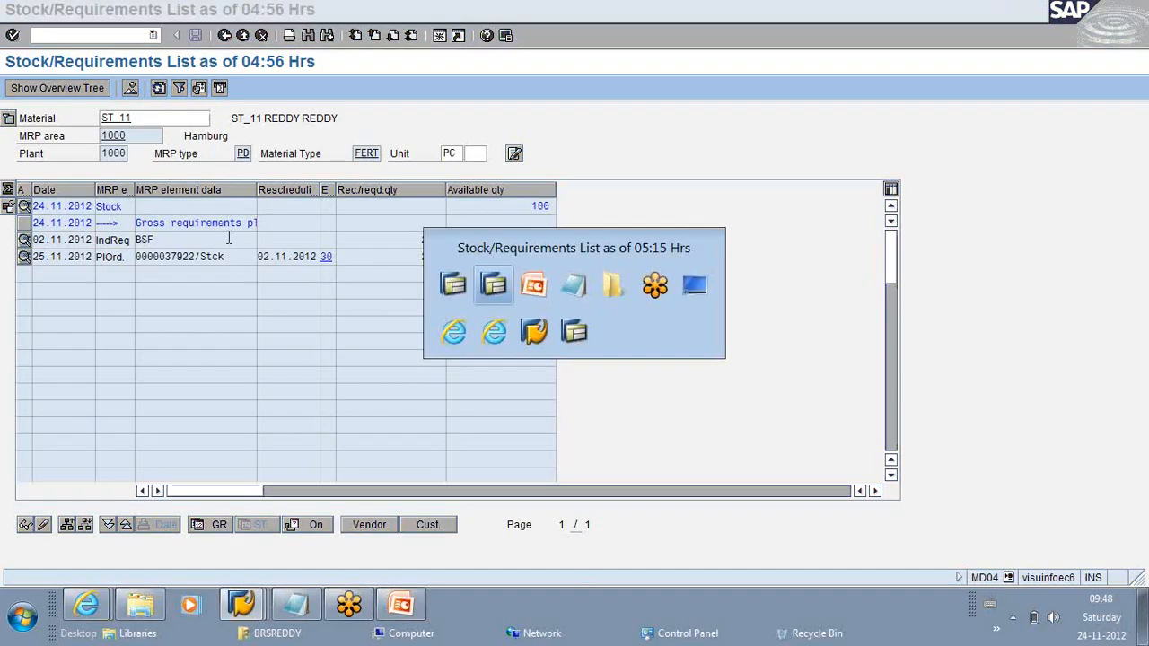
{"action": "key", "text": "alt+Tab"}
{"action": "key", "text": "alt+Tab"}
{"action": "key", "text": "alt+Tab"}
{"action": "key", "text": "alt+Tab"}
{"action": "key", "text": "alt+Tab"}
{"action": "key", "text": "alt+Tab"}
{"action": "key", "text": "alt+Tab"}
{"action": "key", "text": "alt+Tab"}
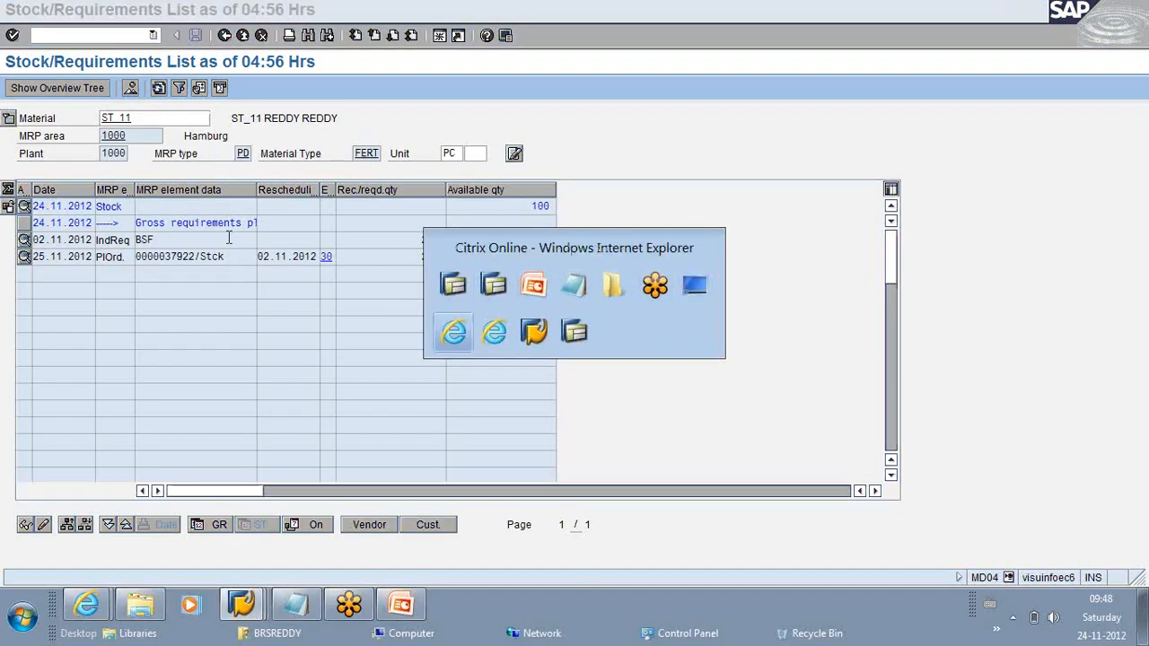
{"action": "key", "text": "alt+Tab"}
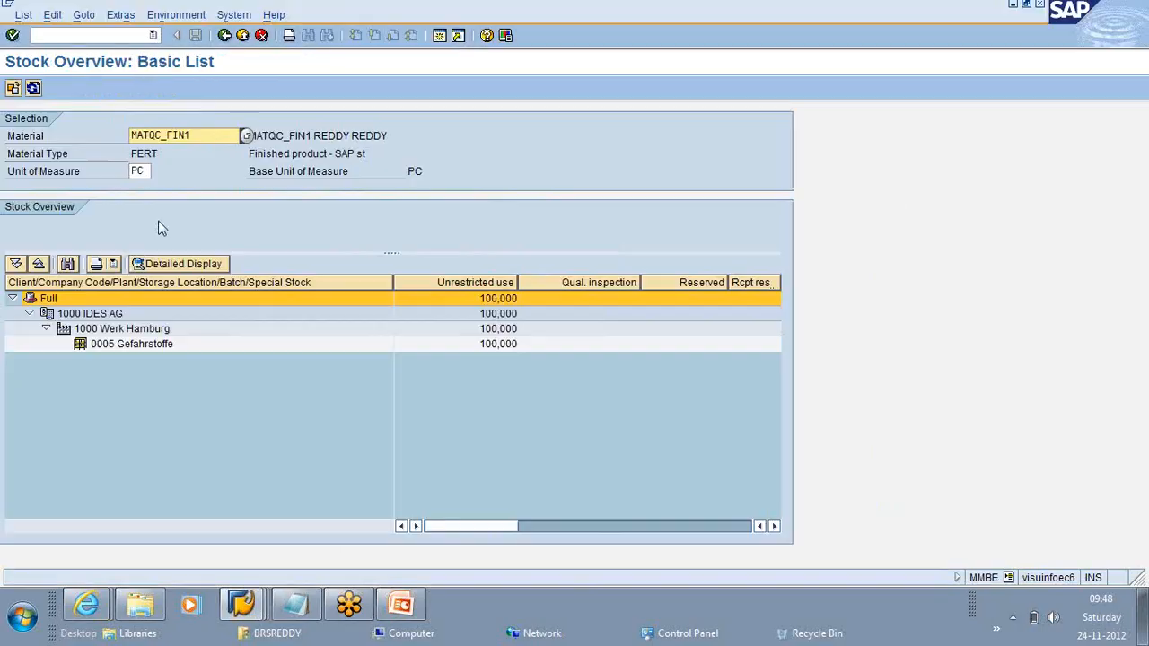
{"action": "left_click", "coordinate": [94, 36]}
{"action": "type", "text": "/"}
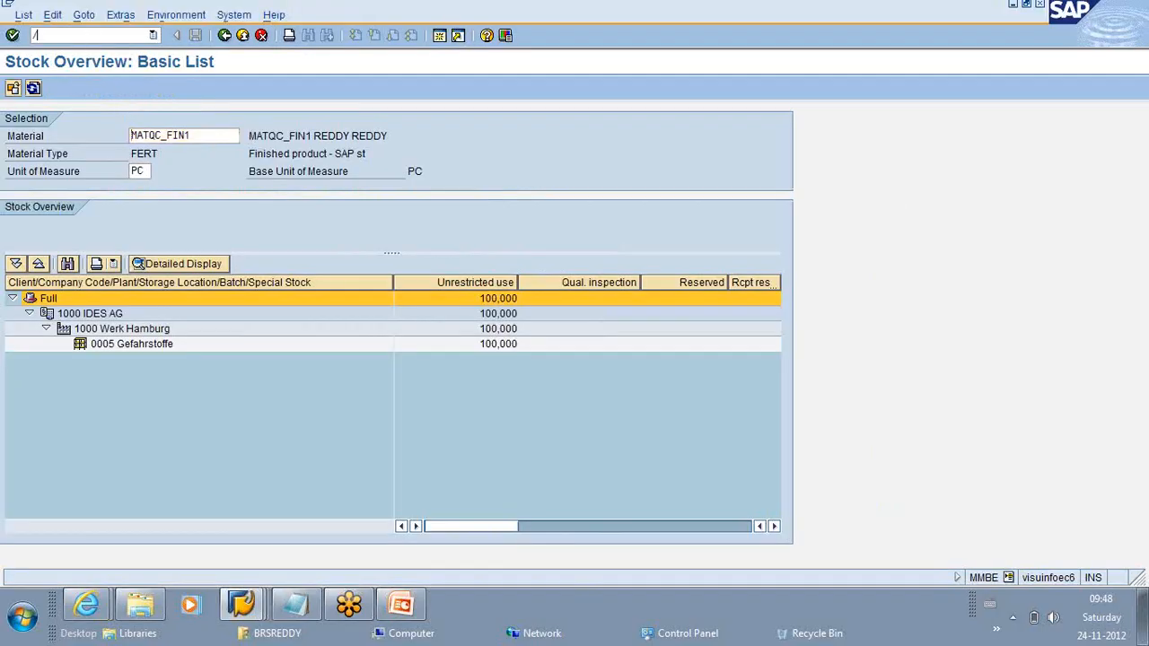
{"action": "type", "text": "NMMBE"}
{"action": "key", "text": "Return"}
{"action": "key", "text": "Return"}
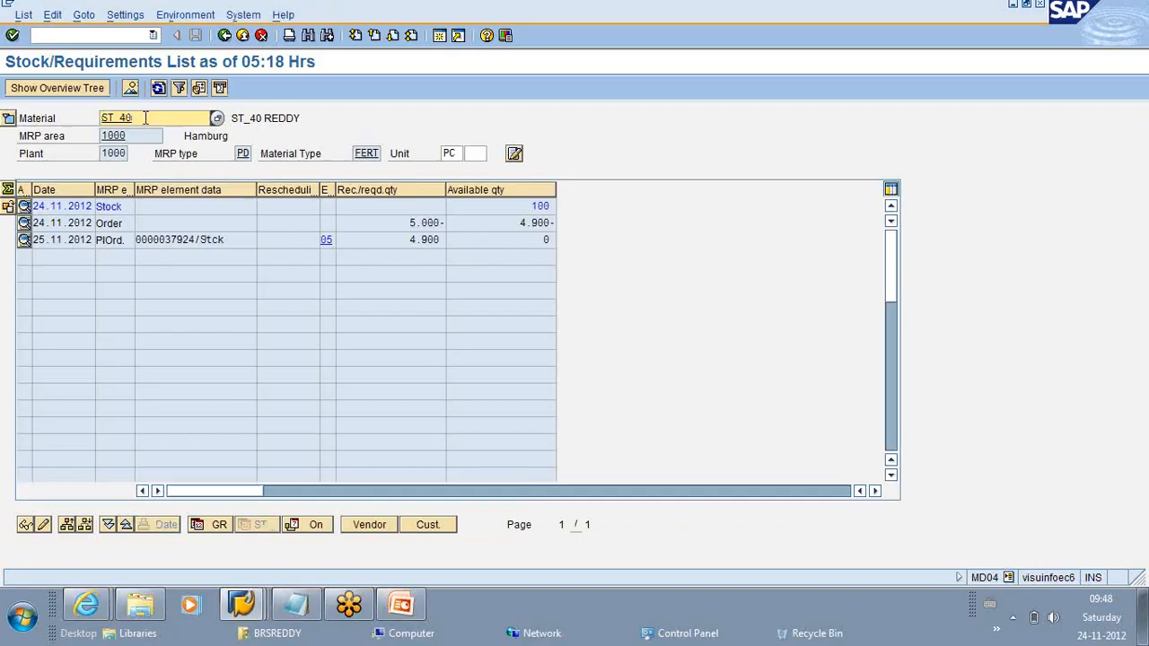
Step: Change the displayed material to ST_10 and examine its LSF independent requirement and quantity
{"action": "key", "text": "BackSpace"}
{"action": "key", "text": "BackSpace"}
{"action": "type", "text": "10"}
{"action": "key", "text": "Return"}
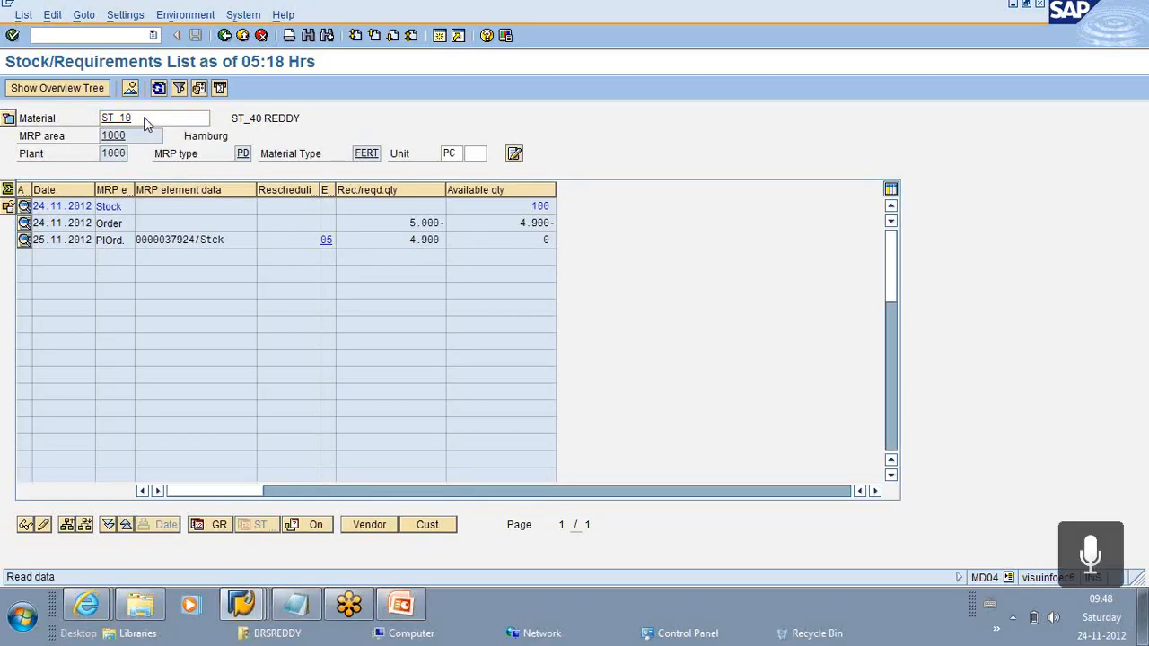
{"action": "left_click_drag", "start_coordinate": [171, 226], "coordinate": [140, 224]}
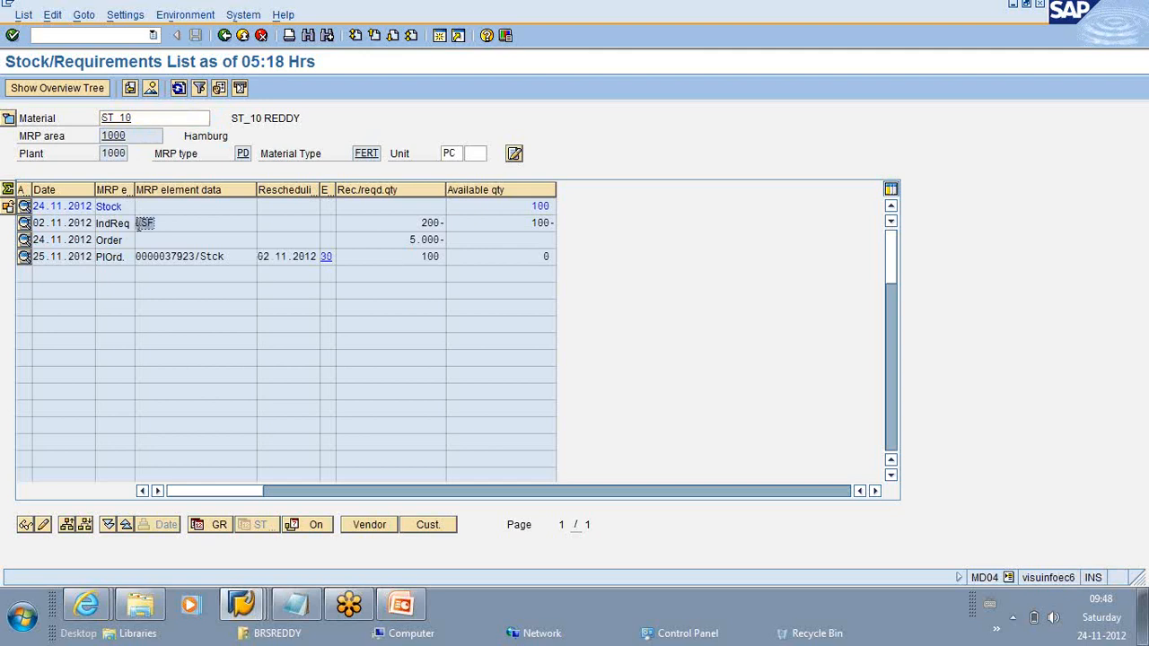
{"action": "left_click_drag", "start_coordinate": [403, 222], "coordinate": [448, 223]}
{"action": "left_click", "coordinate": [446, 225]}
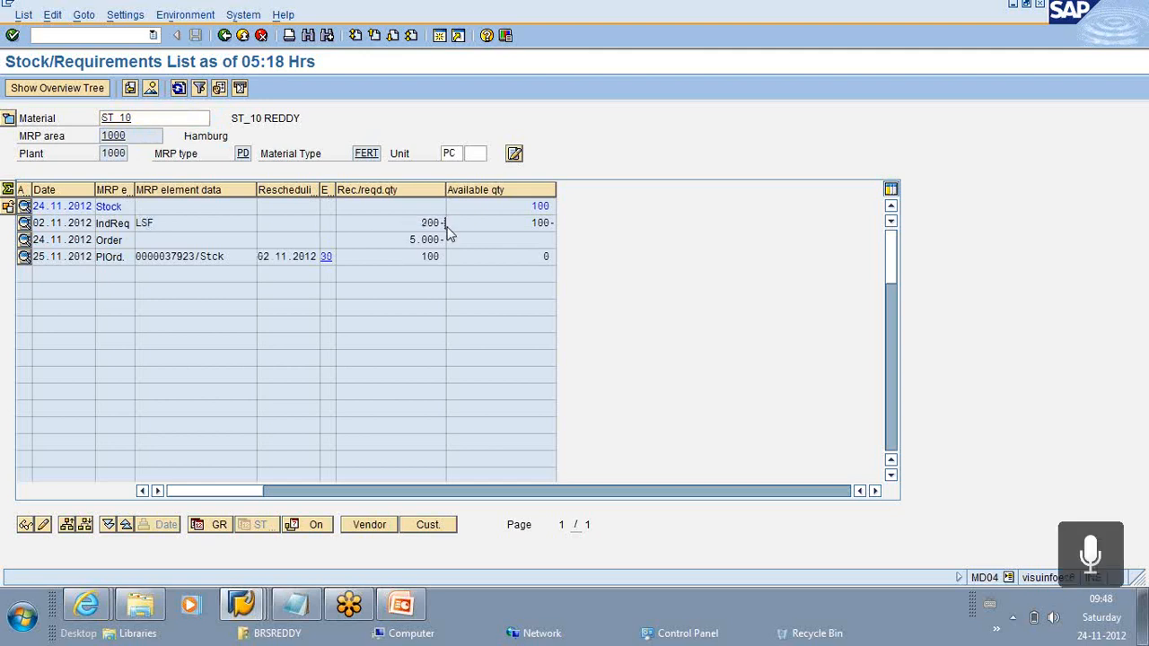
Step: Compare the BSF requirement in the ST_11 list with the ST_10 list and the sales order quantity in the ST_40 list
{"action": "key", "text": "alt+Tab"}
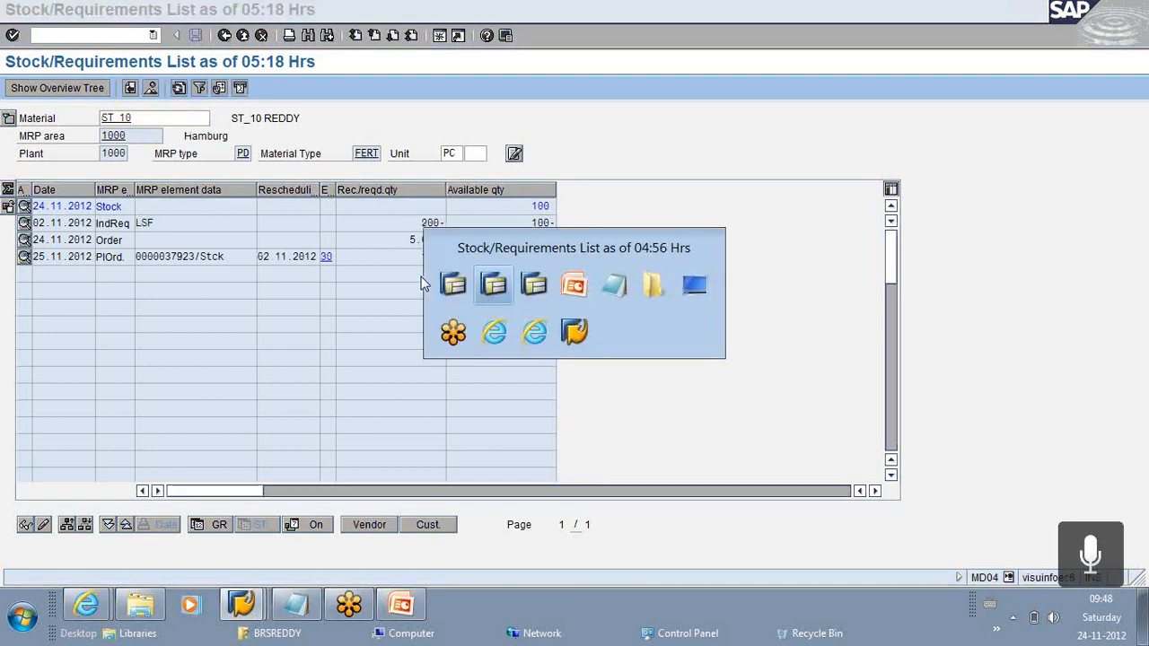
{"action": "left_click", "coordinate": [170, 239]}
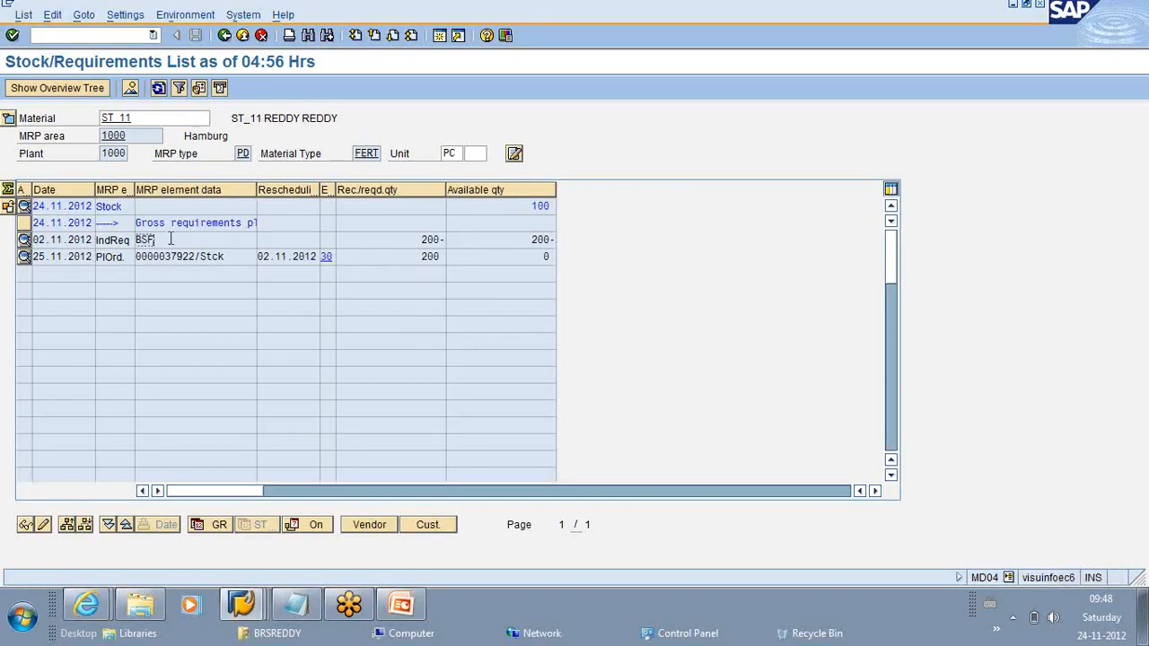
{"action": "key", "text": "alt+Tab"}
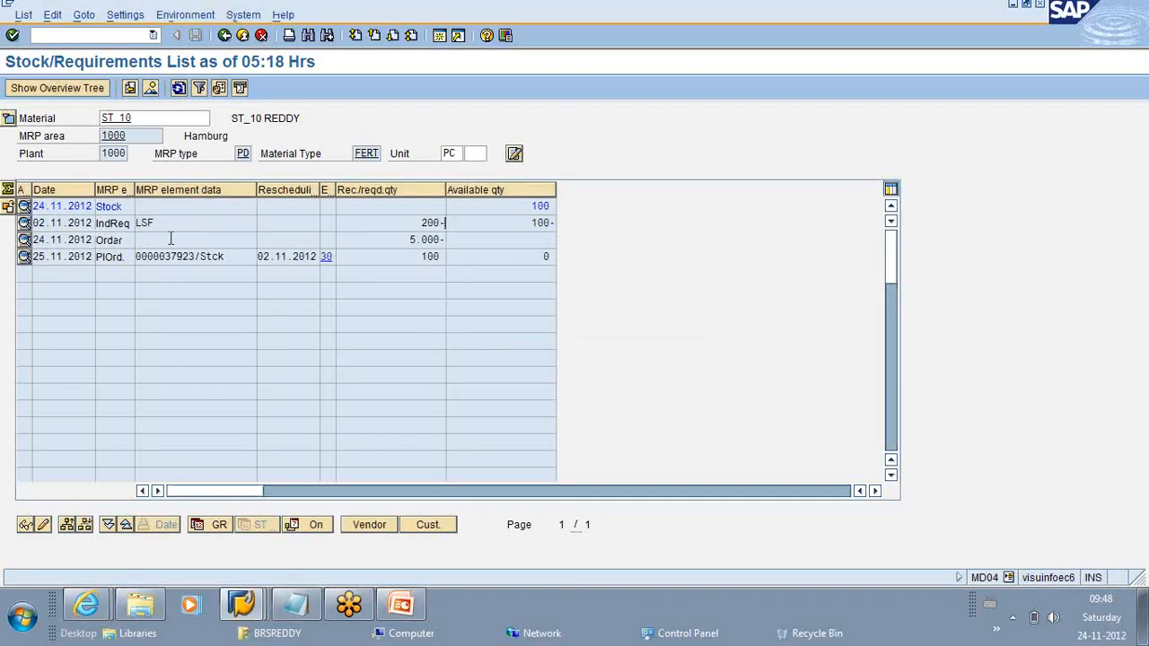
{"action": "key", "text": "alt+Tab"}
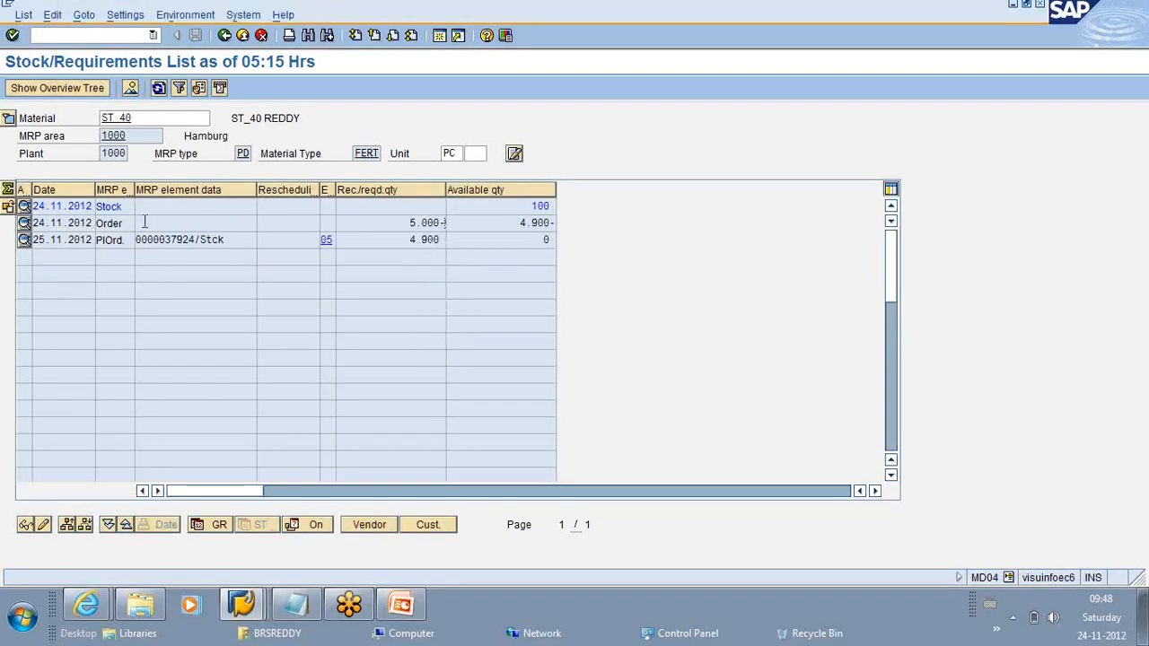
{"action": "left_click_drag", "start_coordinate": [407, 223], "coordinate": [450, 225]}
{"action": "left_click", "coordinate": [450, 225]}
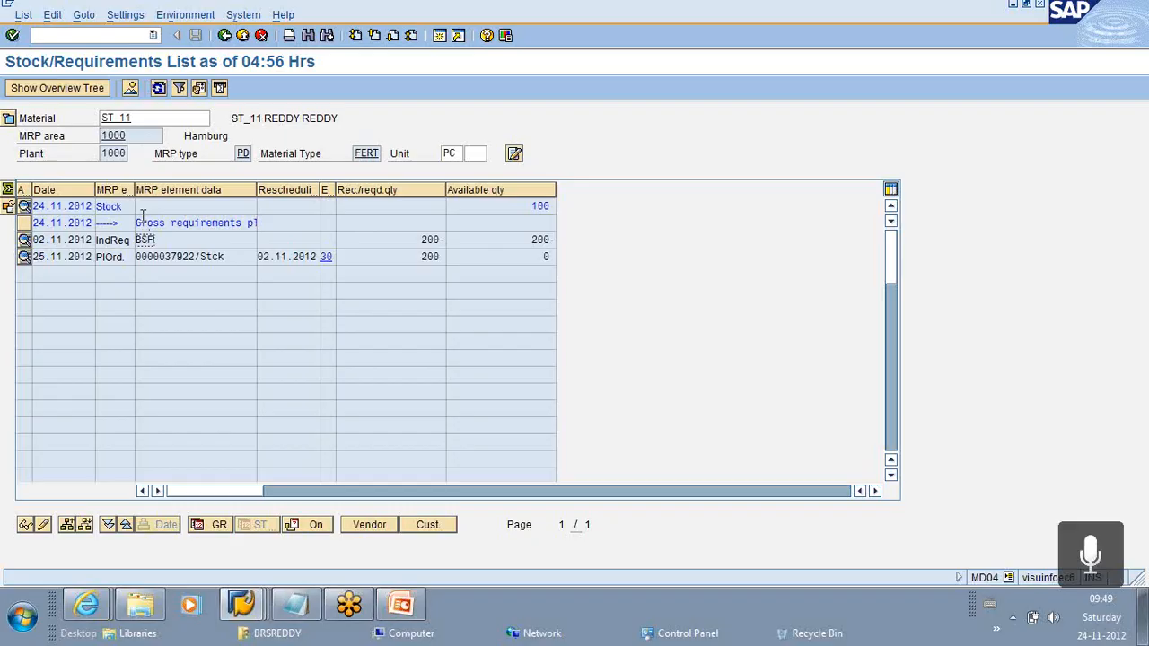
Step: Review the LSF requirement and its quantity for ST_10 again, comparing it with the ST_40 stock/requirements list
{"action": "key", "text": "alt+Tab"}
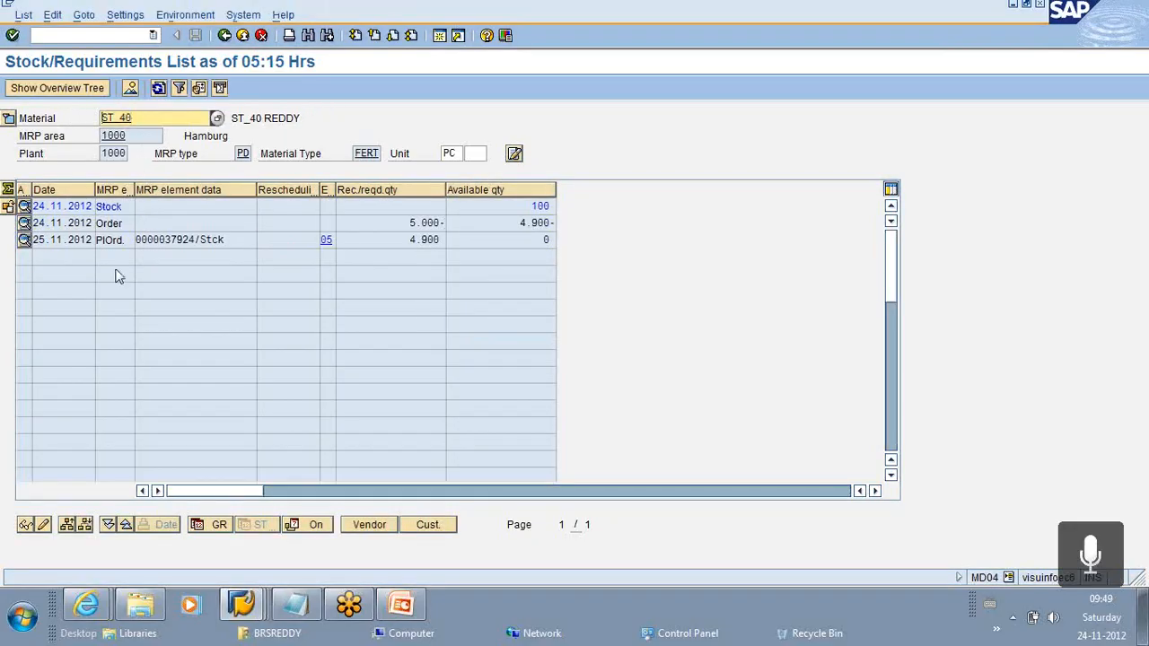
{"action": "key", "text": "alt+Tab"}
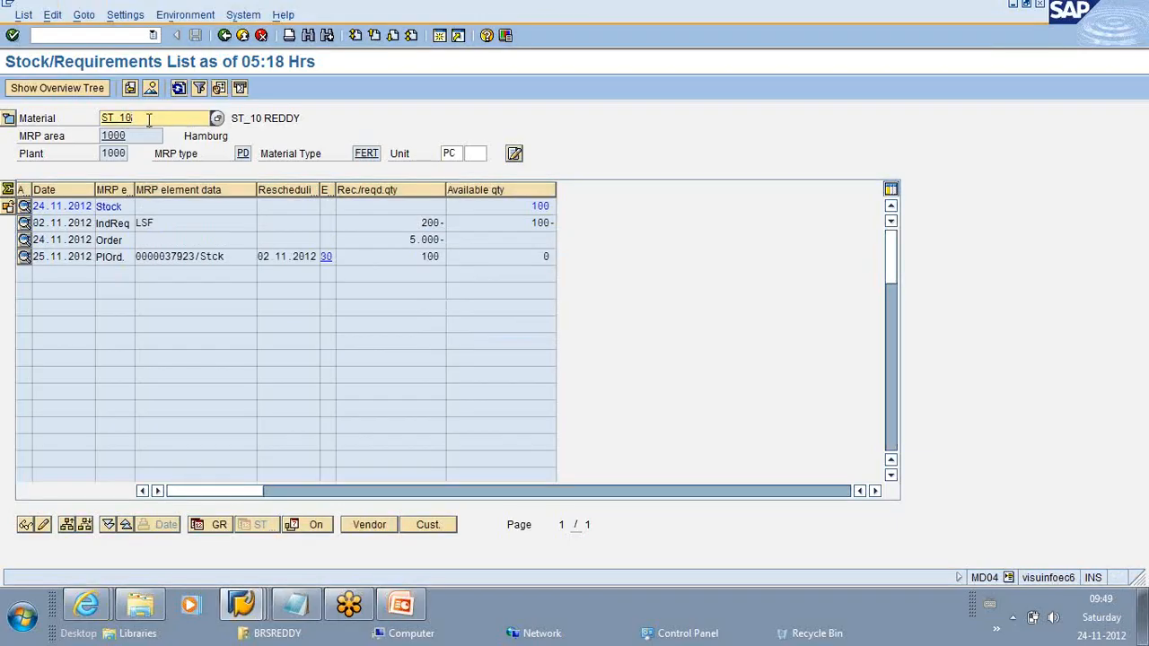
{"action": "left_click", "coordinate": [164, 224]}
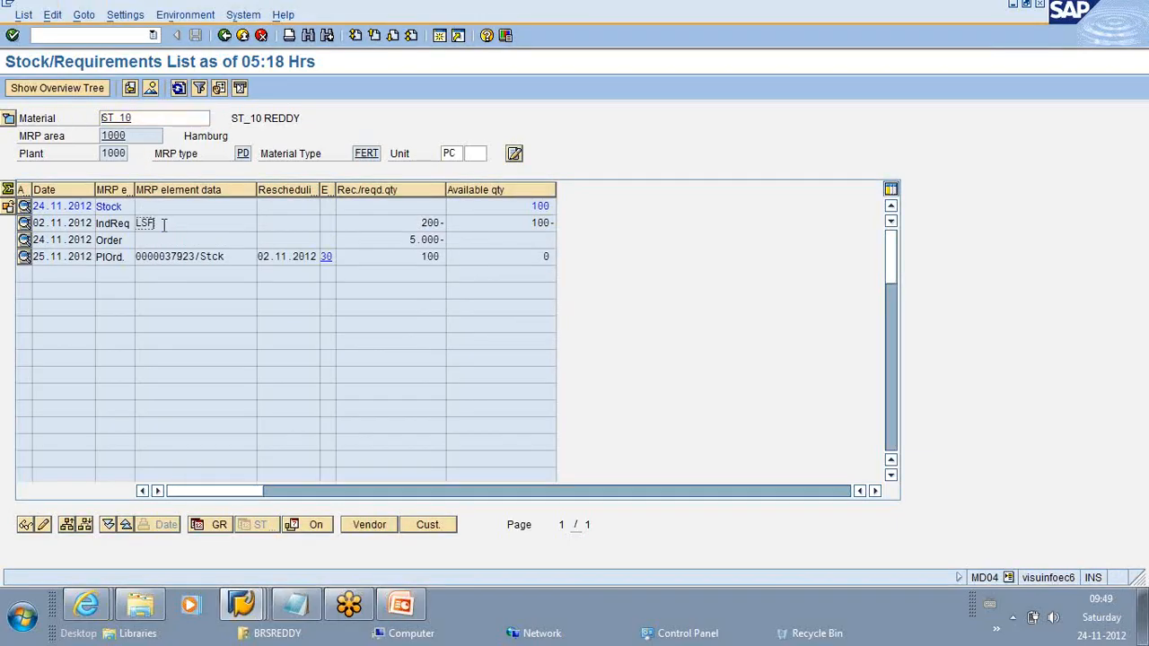
{"action": "left_click", "coordinate": [416, 224]}
{"action": "left_click", "coordinate": [149, 223]}
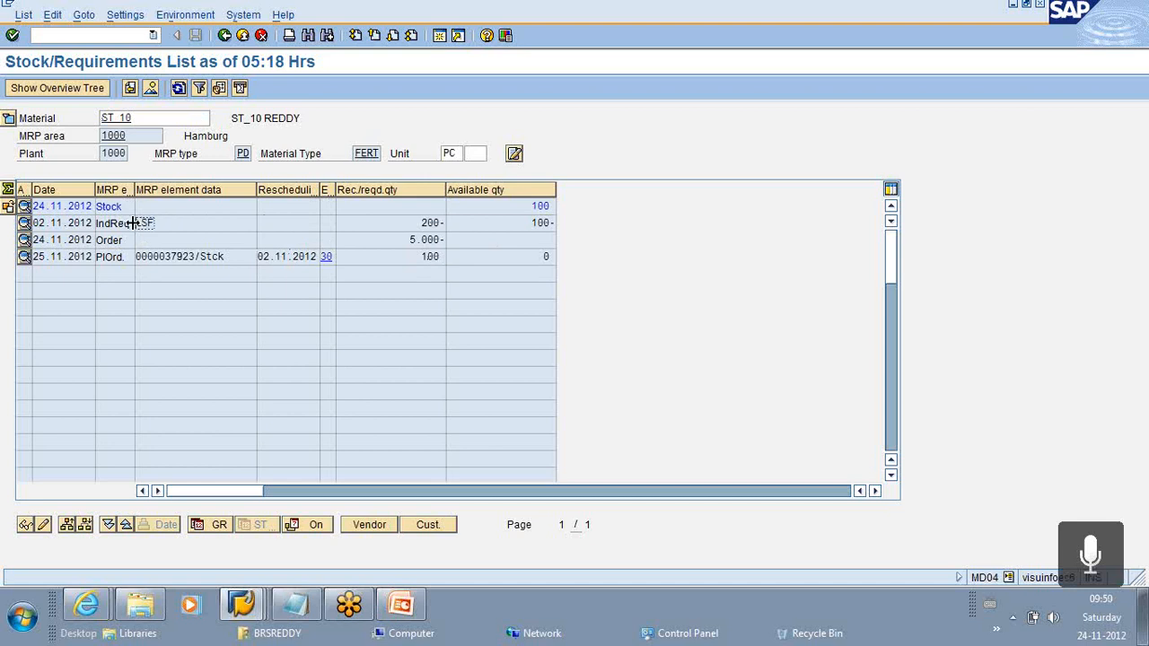
{"action": "key", "text": "alt+Tab"}
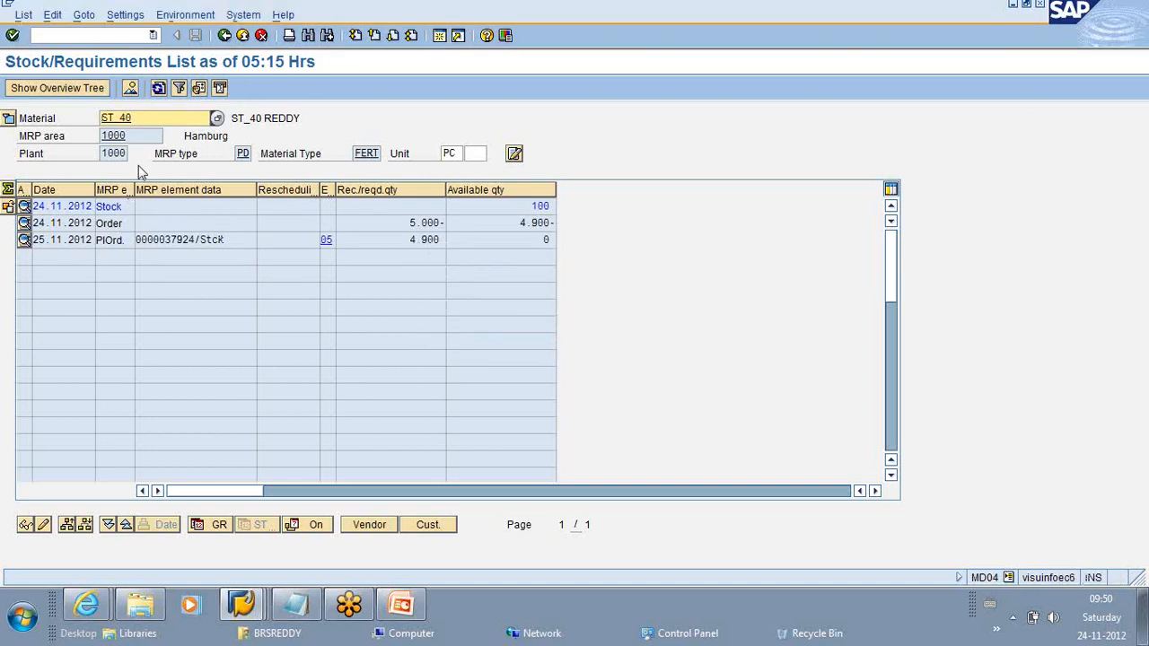
Step: Switch to the REDDY notes in Notepad, add a line that the standard order has been saved, and return to SAP
{"action": "key", "text": "alt+Tab"}
{"action": "key", "text": "alt+Tab"}
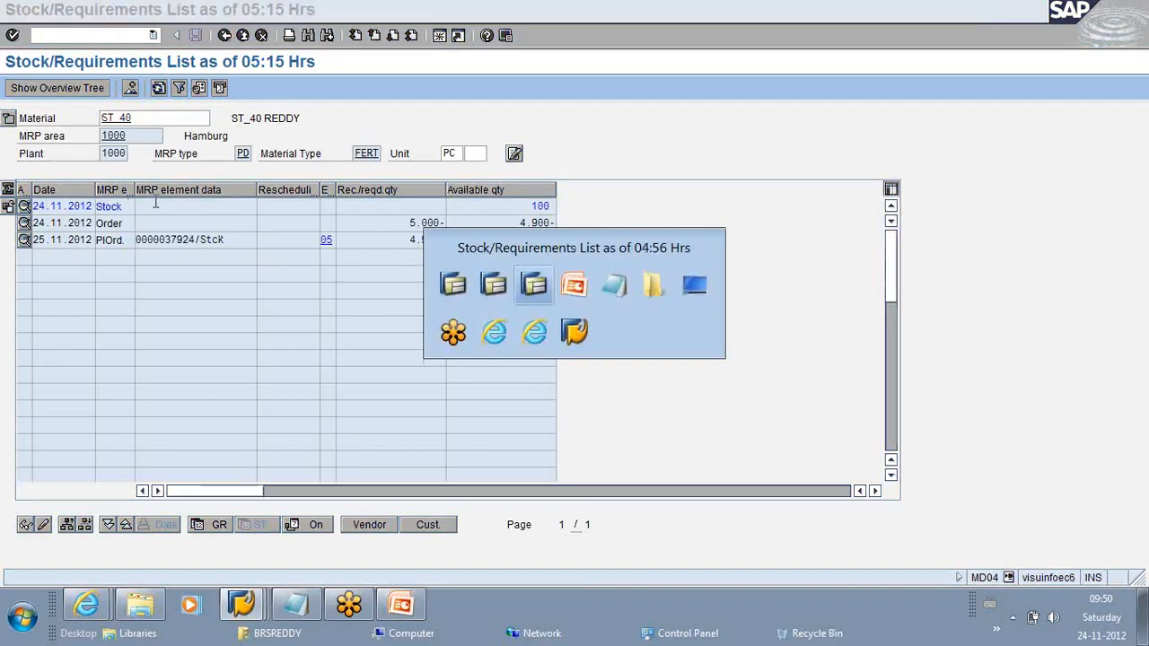
{"action": "key", "text": "alt+Tab"}
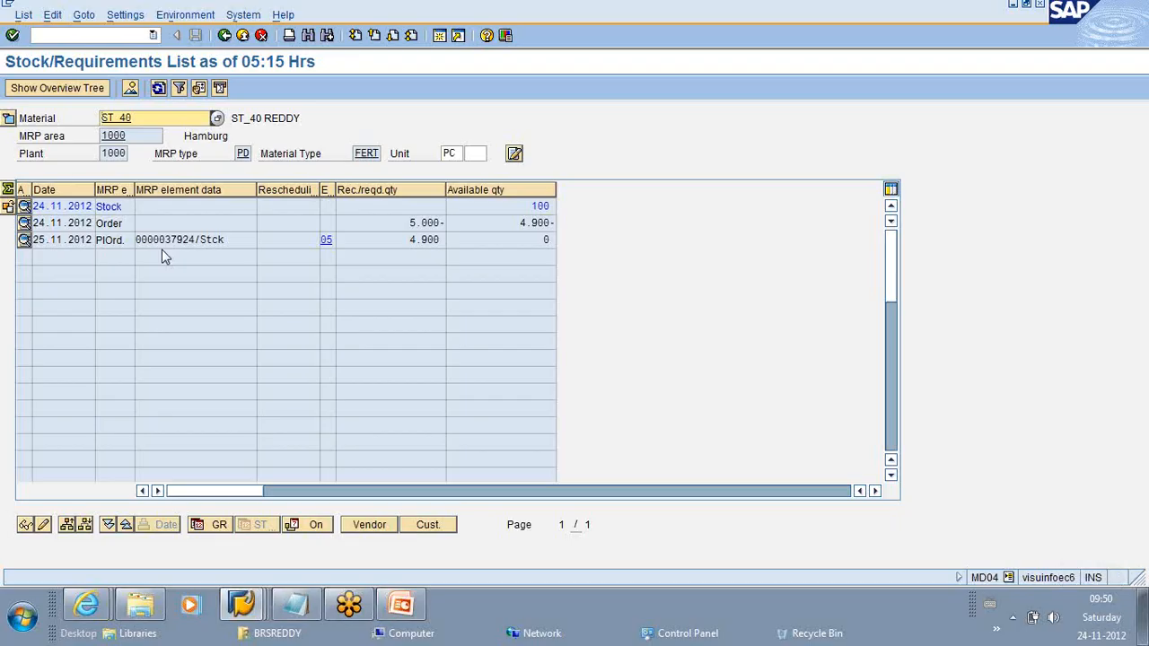
{"action": "left_click", "coordinate": [308, 608]}
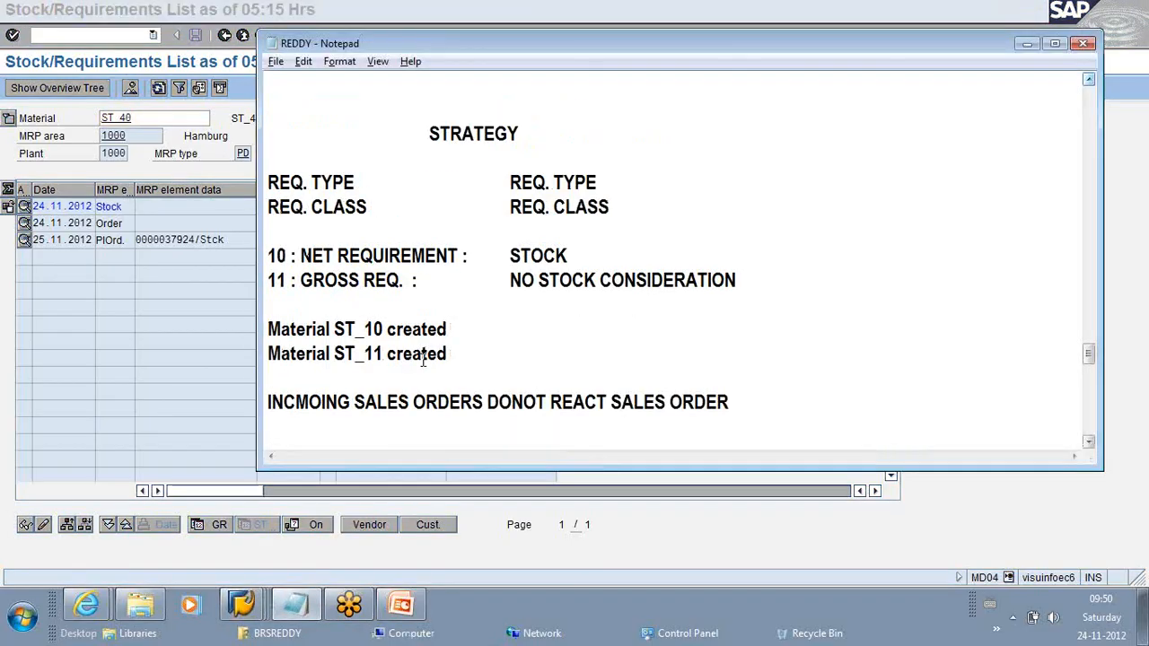
{"action": "type", "text": "Standard Order 12267 has been saved"}
{"action": "left_click", "coordinate": [1027, 43]}
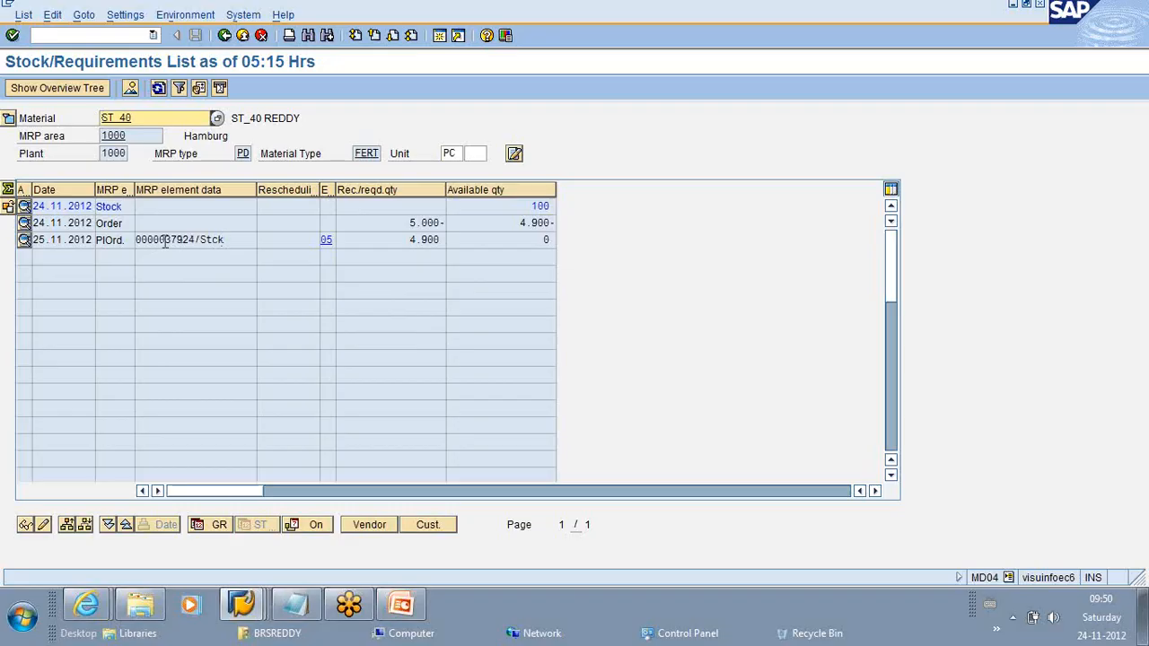
Step: Examine the additional data of ST_40's planned order, checking its order type description, and close the details
{"action": "left_click", "coordinate": [24, 240]}
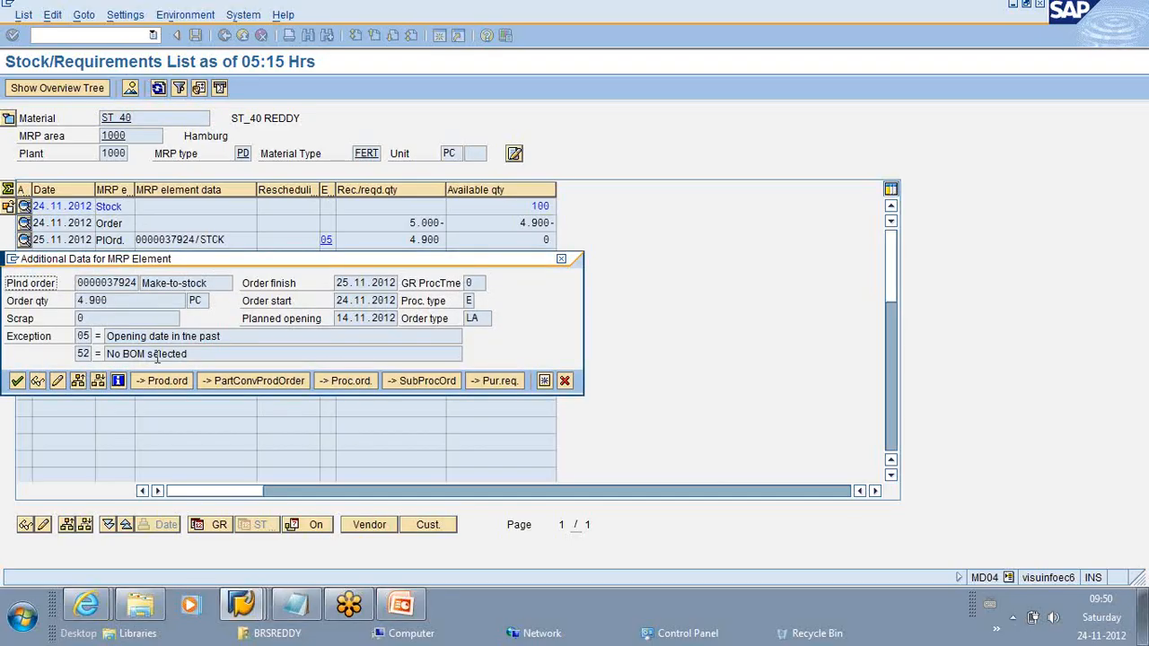
{"action": "left_click_drag", "start_coordinate": [207, 283], "coordinate": [141, 283]}
{"action": "left_click", "coordinate": [142, 283]}
{"action": "left_click", "coordinate": [561, 258]}
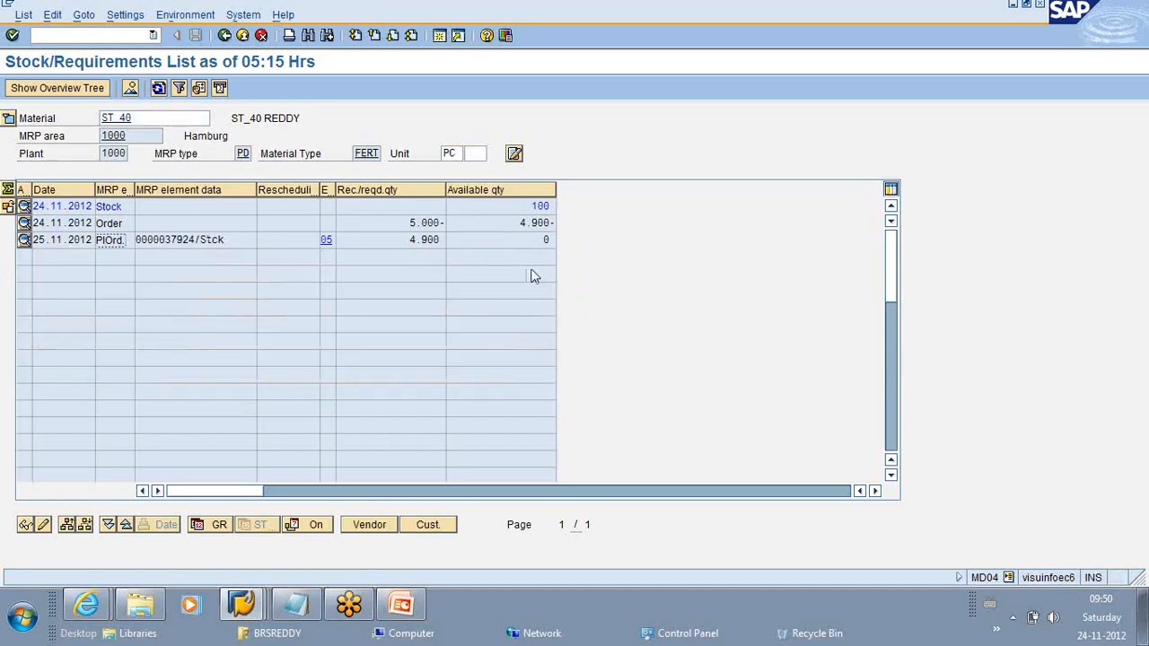
{"action": "left_click", "coordinate": [150, 119]}
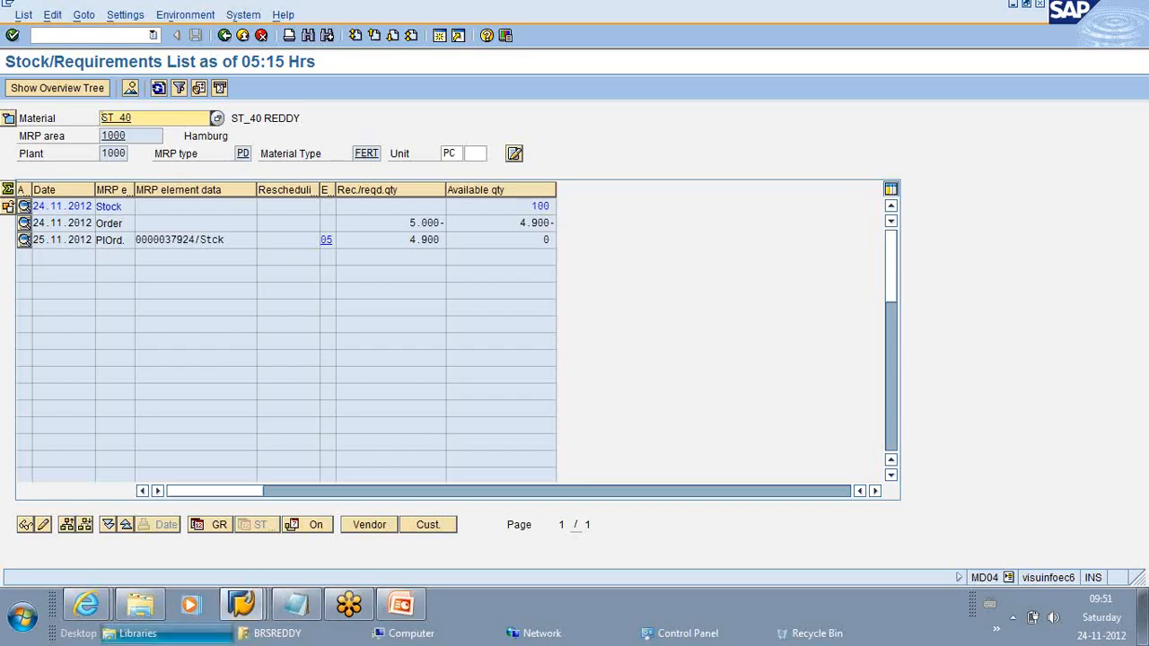
Step: Switch to the DM_Pres1.ppt presentation in PowerPoint, look through the slides up to Configuration, and return to SAP
{"action": "mouse_move", "coordinate": [252, 614]}
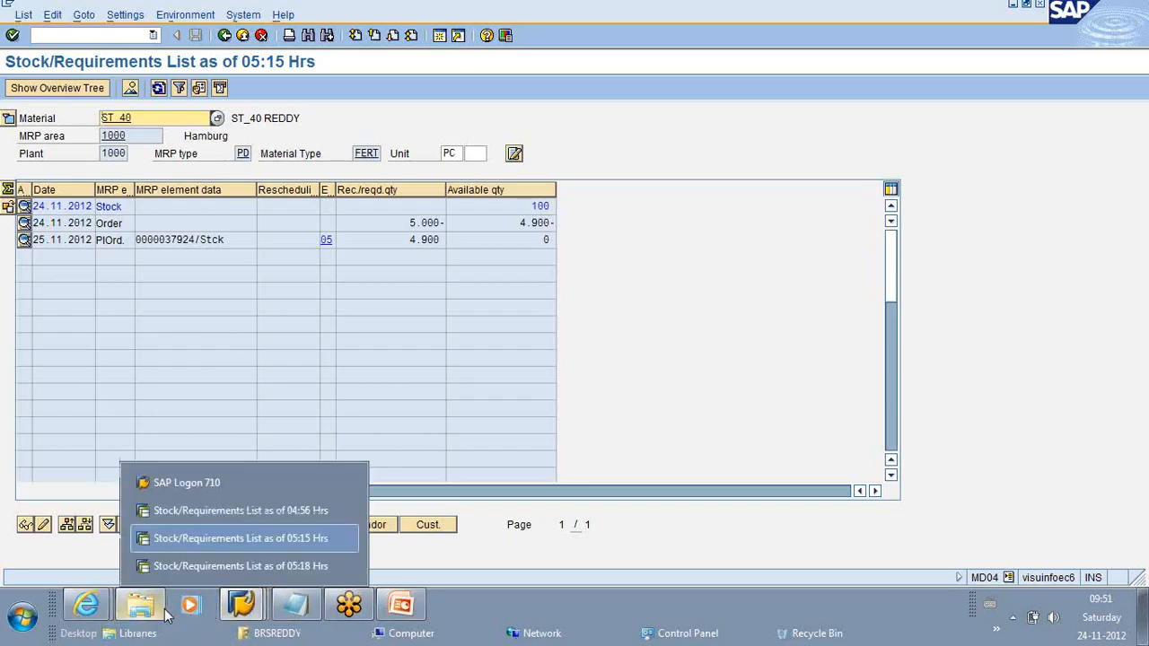
{"action": "left_click", "coordinate": [403, 618]}
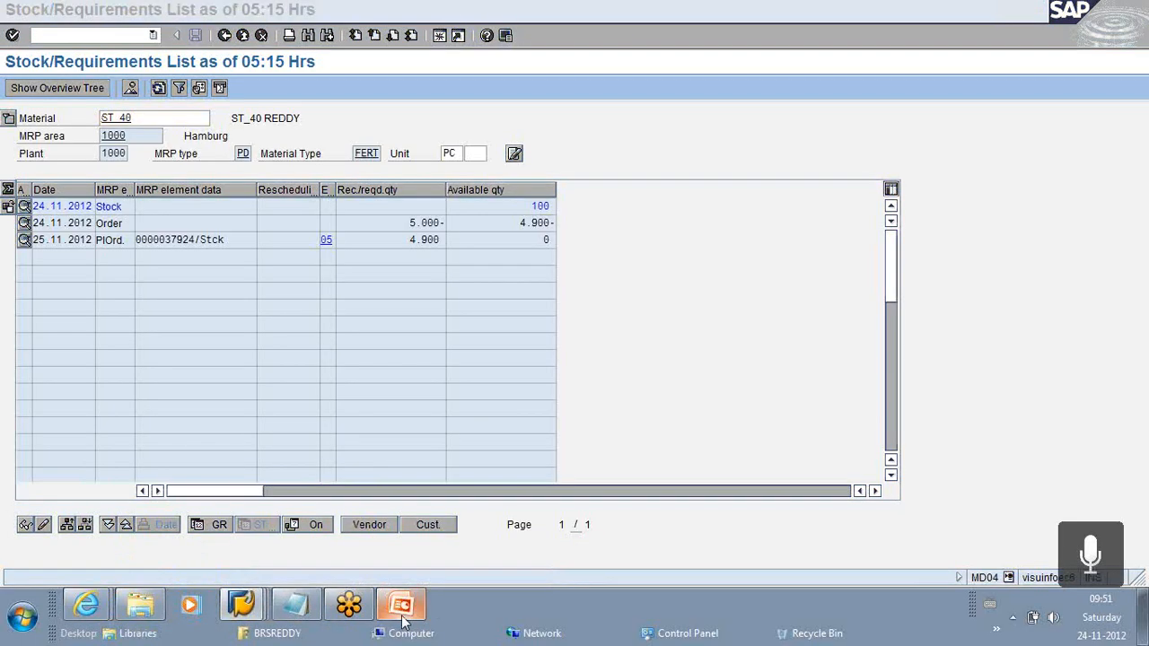
{"action": "key", "text": "Page_Down"}
{"action": "key", "text": "Page_Down"}
{"action": "key", "text": "Page_Down"}
{"action": "key", "text": "Page_Down"}
{"action": "key", "text": "Page_Down"}
{"action": "key", "text": "Page_Down"}
{"action": "key", "text": "Page_Down"}
{"action": "key", "text": "Page_Down"}
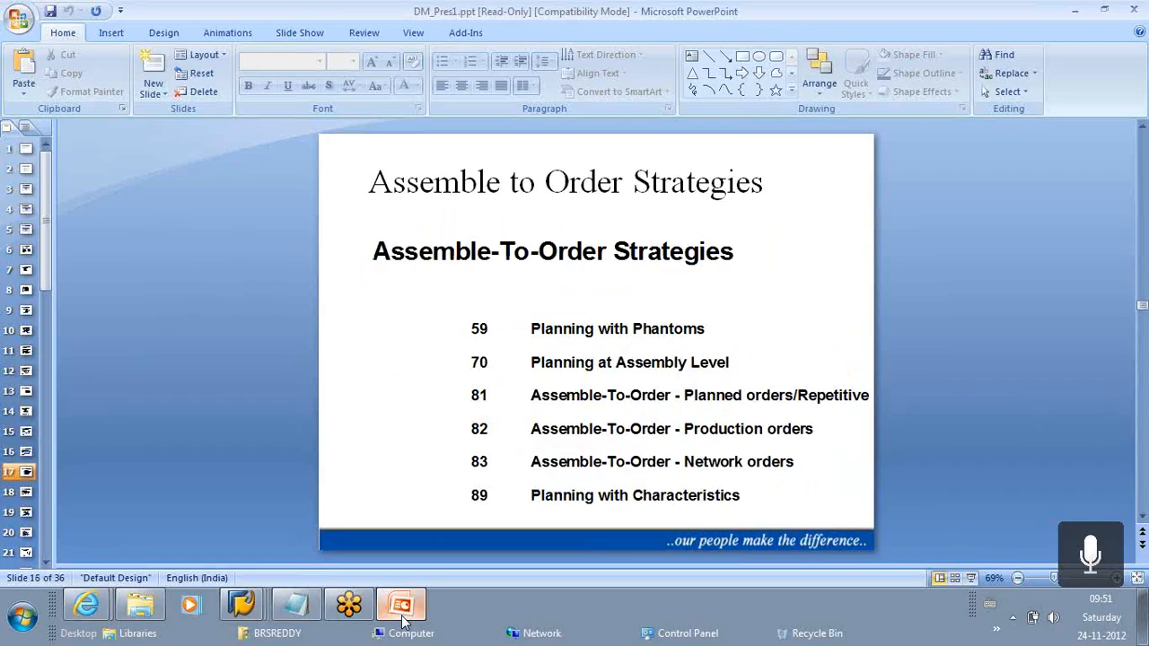
{"action": "key", "text": "Page_Down"}
{"action": "key", "text": "Page_Down"}
{"action": "key", "text": "Page_Down"}
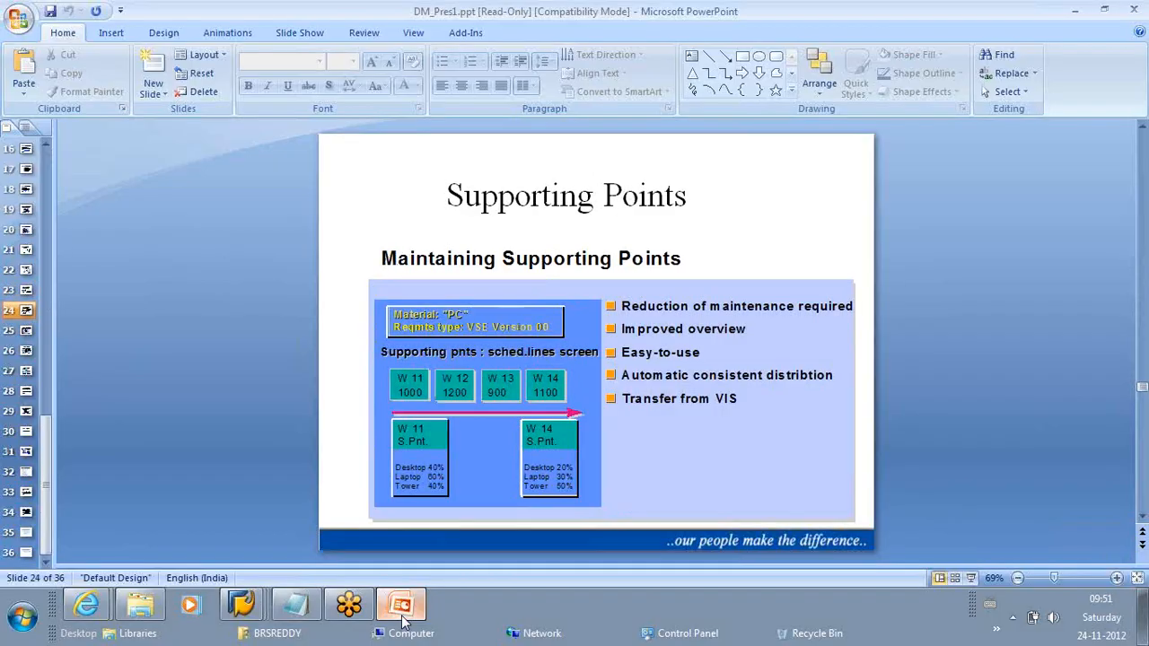
{"action": "key", "text": "Page_Down"}
{"action": "key", "text": "Page_Down"}
{"action": "key", "text": "Page_Down"}
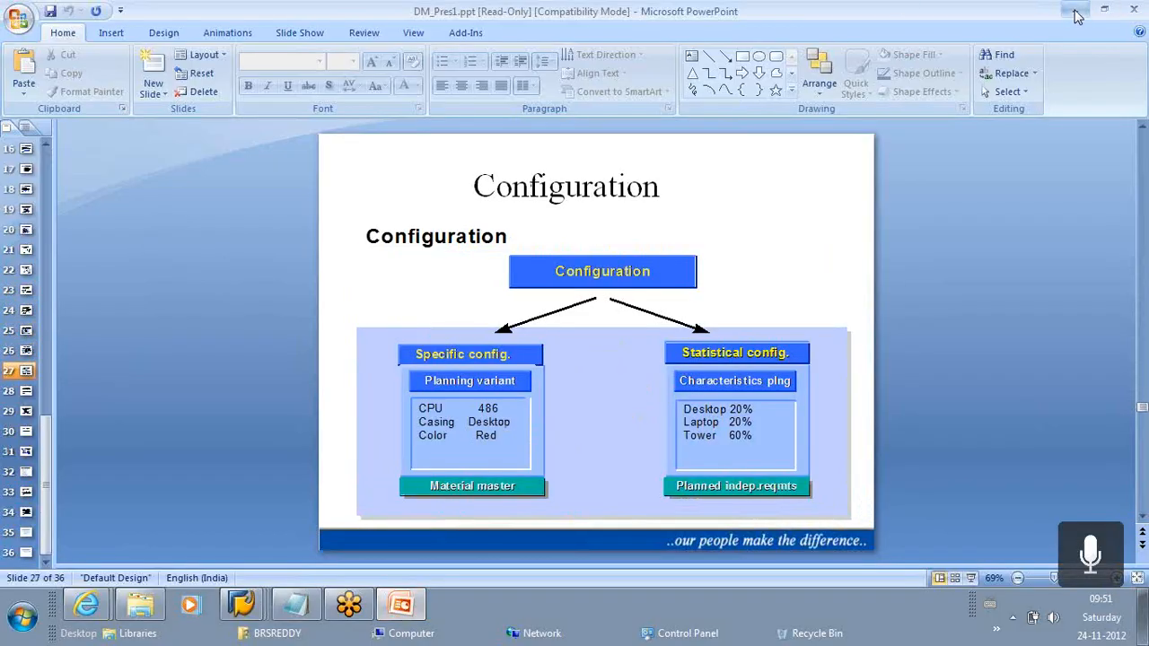
{"action": "left_click", "coordinate": [1078, 13]}
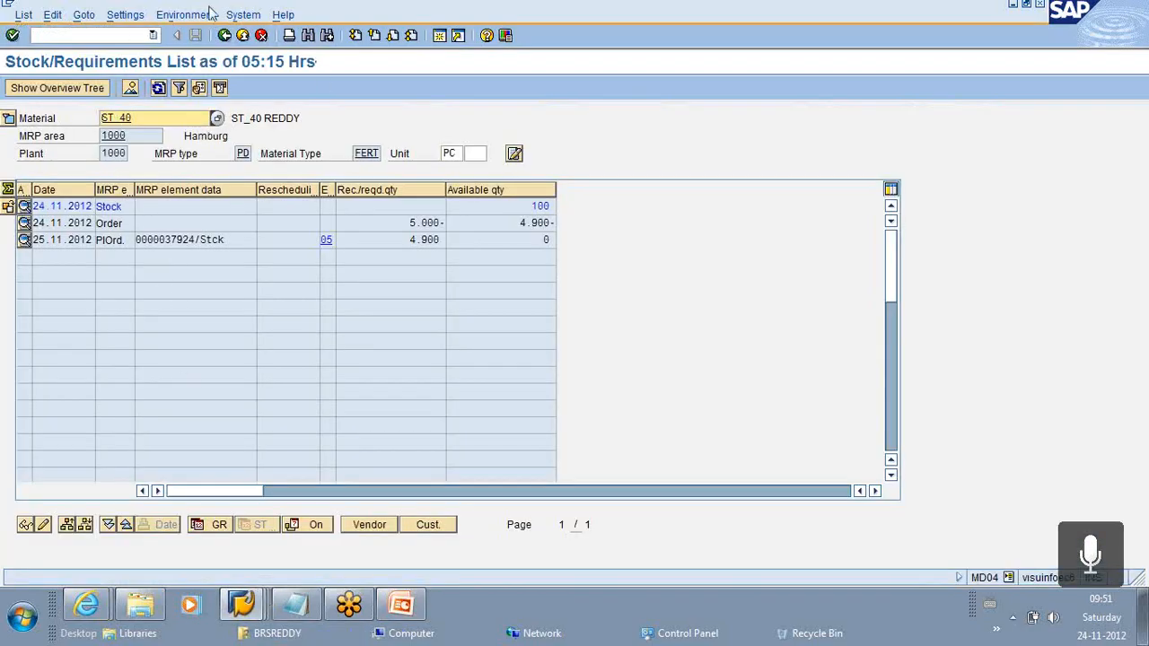
Step: Open a new SAP session and display the reference IMG through SPRO
{"action": "left_click", "coordinate": [439, 36]}
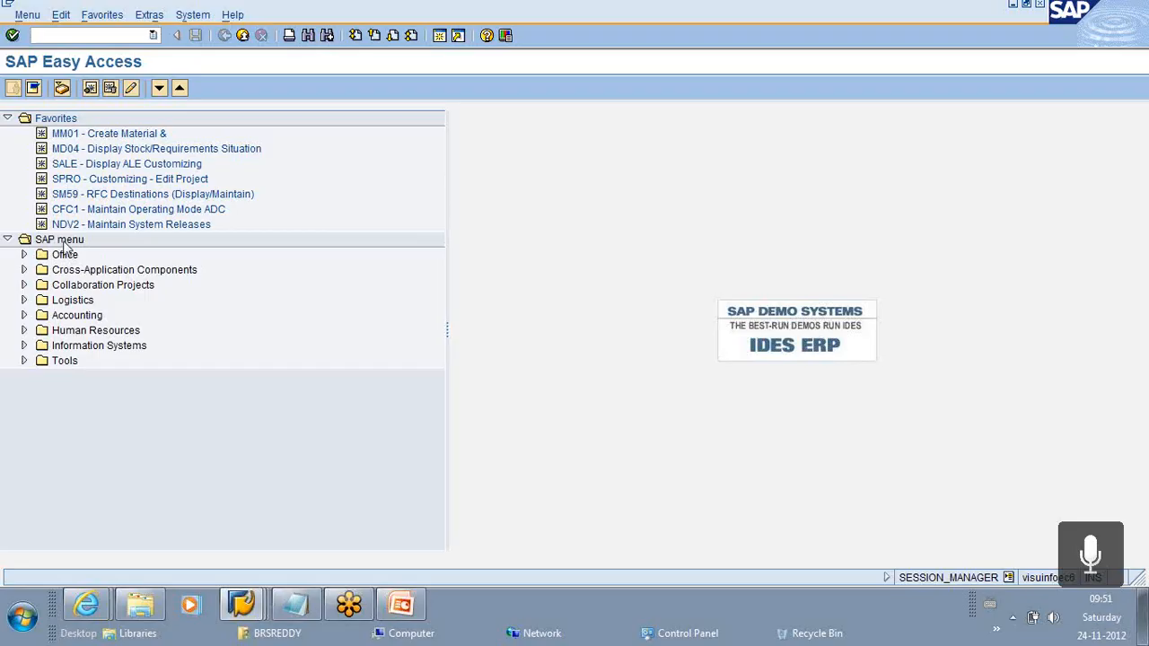
{"action": "left_click", "coordinate": [62, 181]}
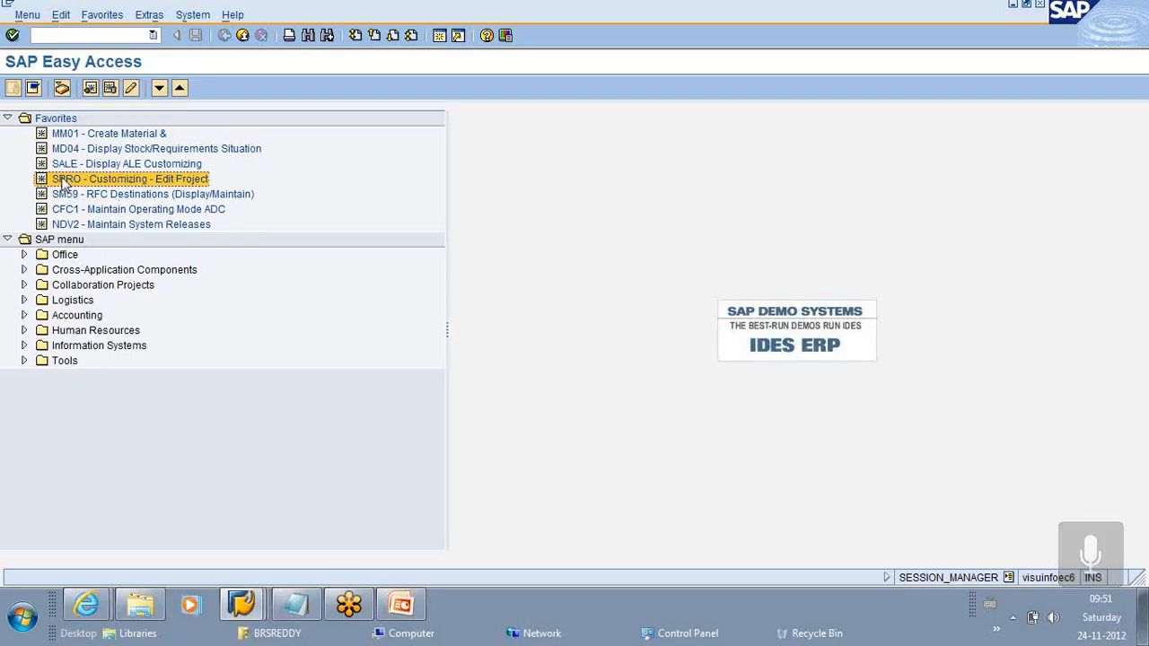
{"action": "double_click", "coordinate": [63, 181]}
{"action": "left_click", "coordinate": [61, 89]}
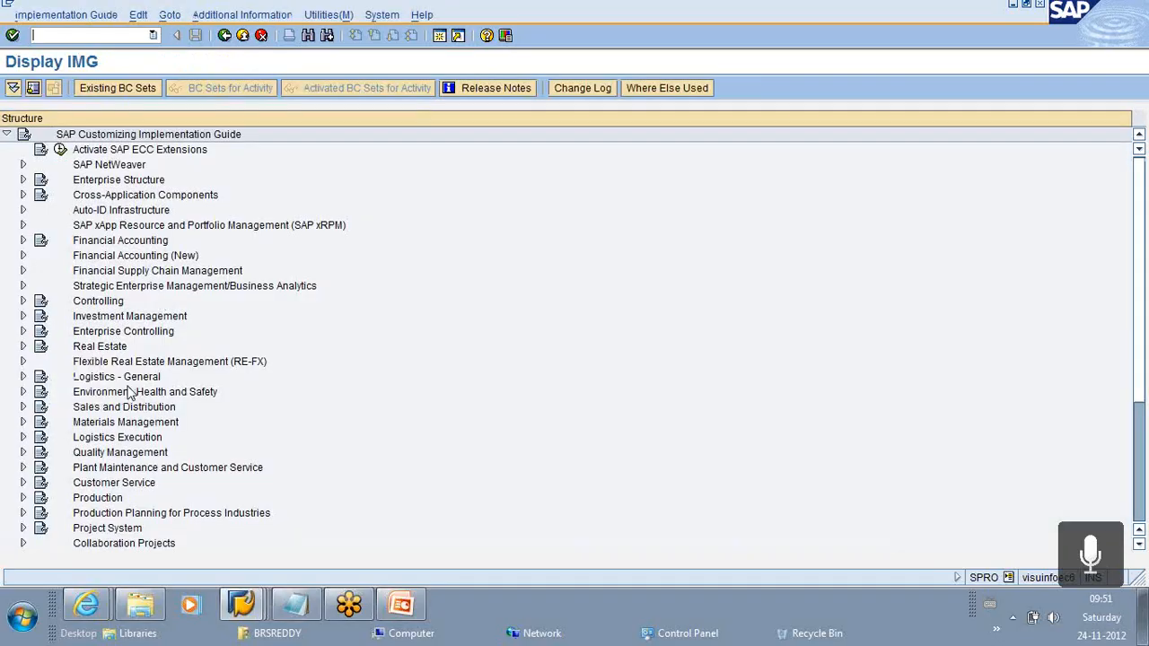
Step: Open Define Strategy in the IMG under Production, Production Planning, Demand Management, Planned Independent Requirements, Planning Strategy
{"action": "left_click", "coordinate": [23, 498]}
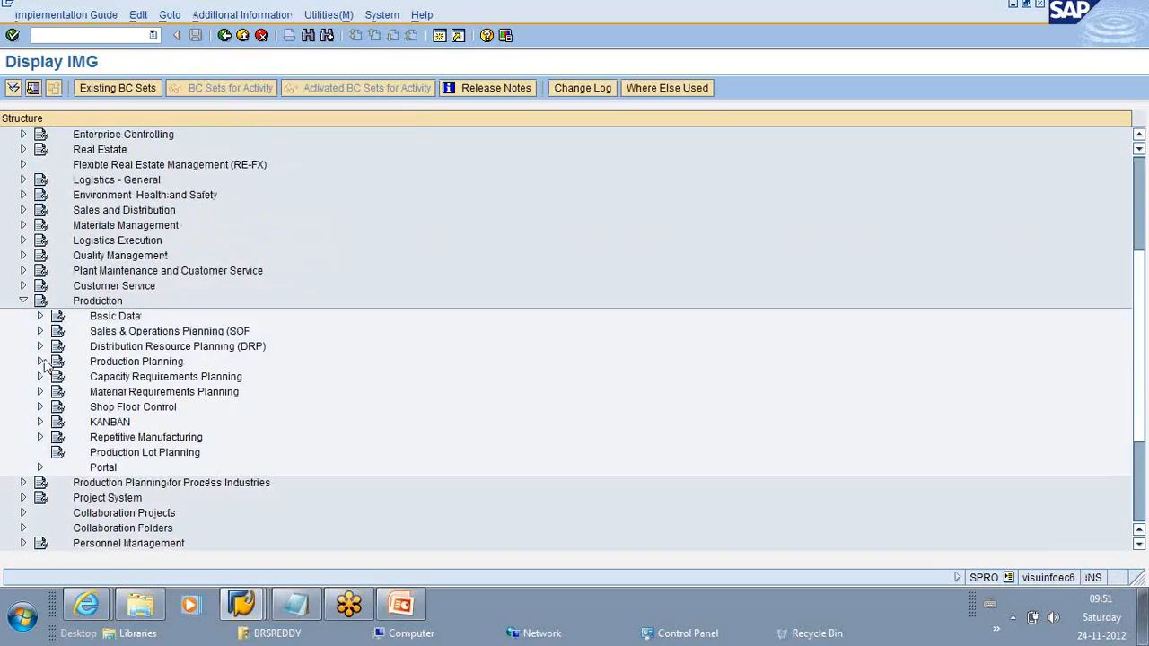
{"action": "left_click", "coordinate": [40, 361]}
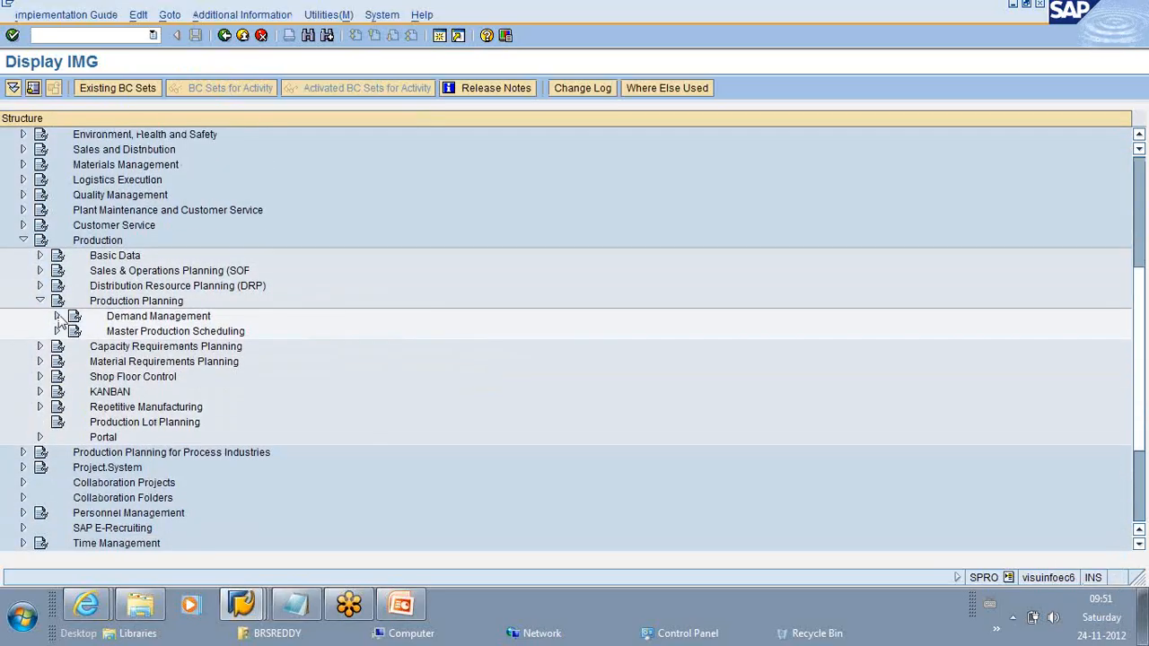
{"action": "left_click", "coordinate": [56, 317]}
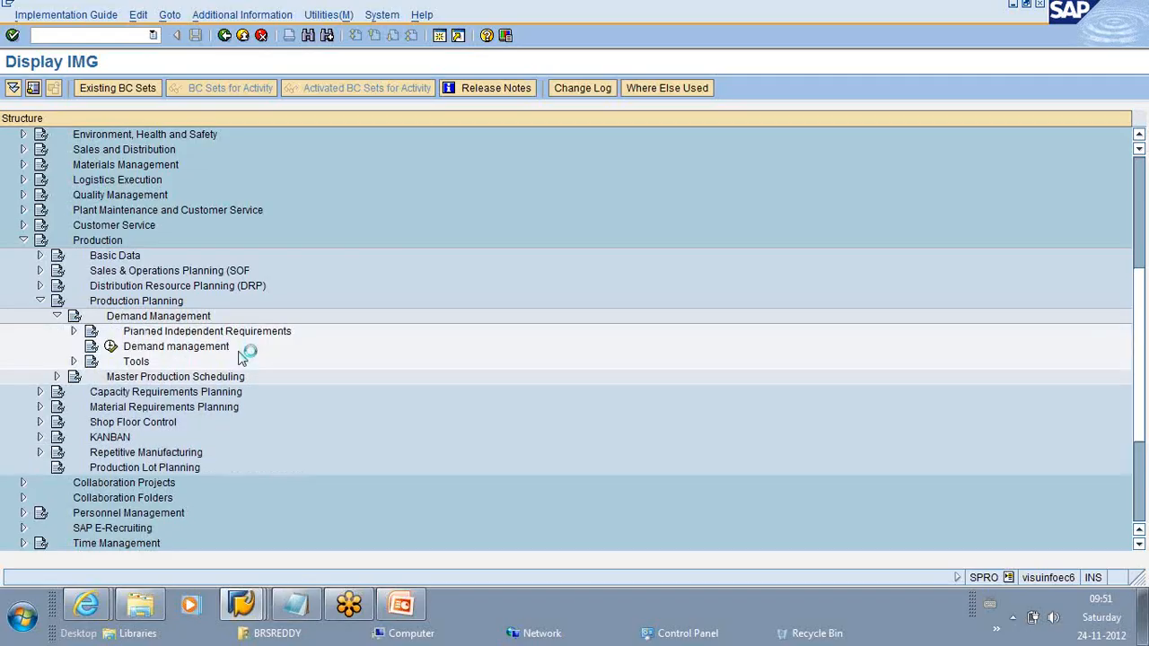
{"action": "left_click", "coordinate": [76, 332]}
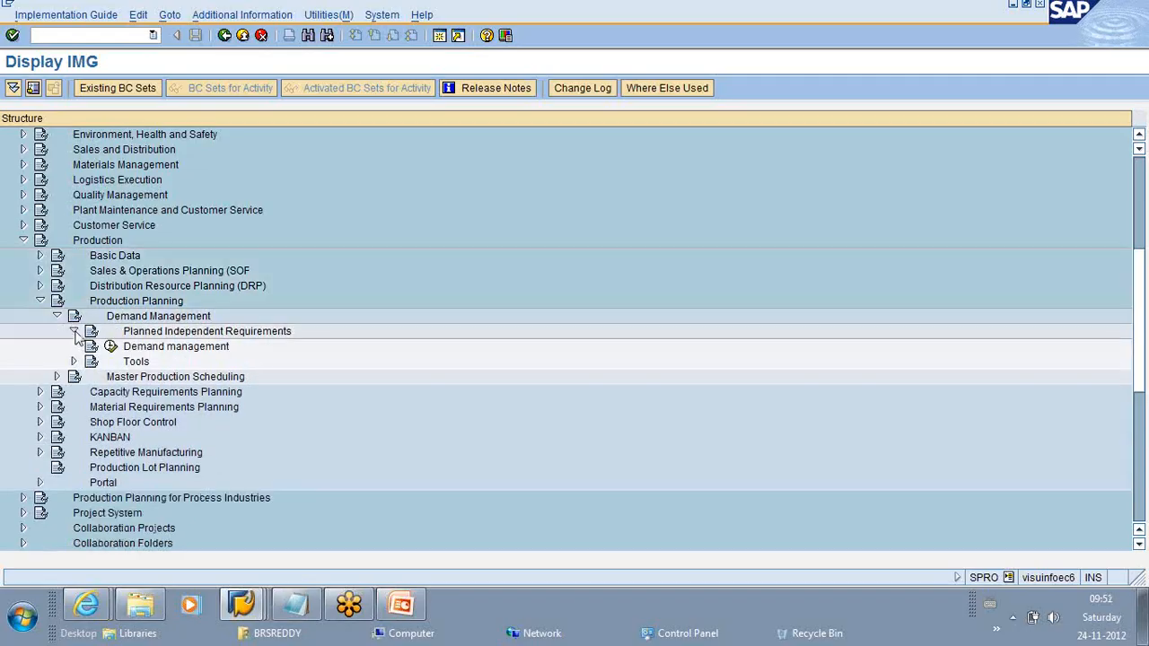
{"action": "left_click", "coordinate": [90, 347]}
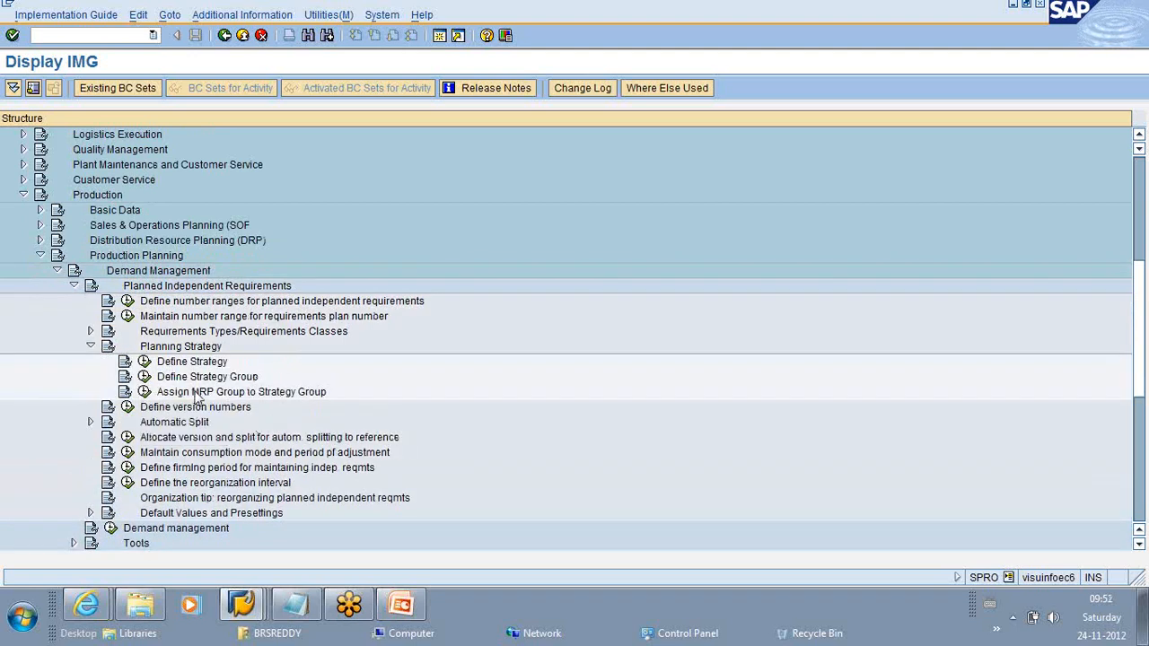
{"action": "left_click", "coordinate": [144, 361]}
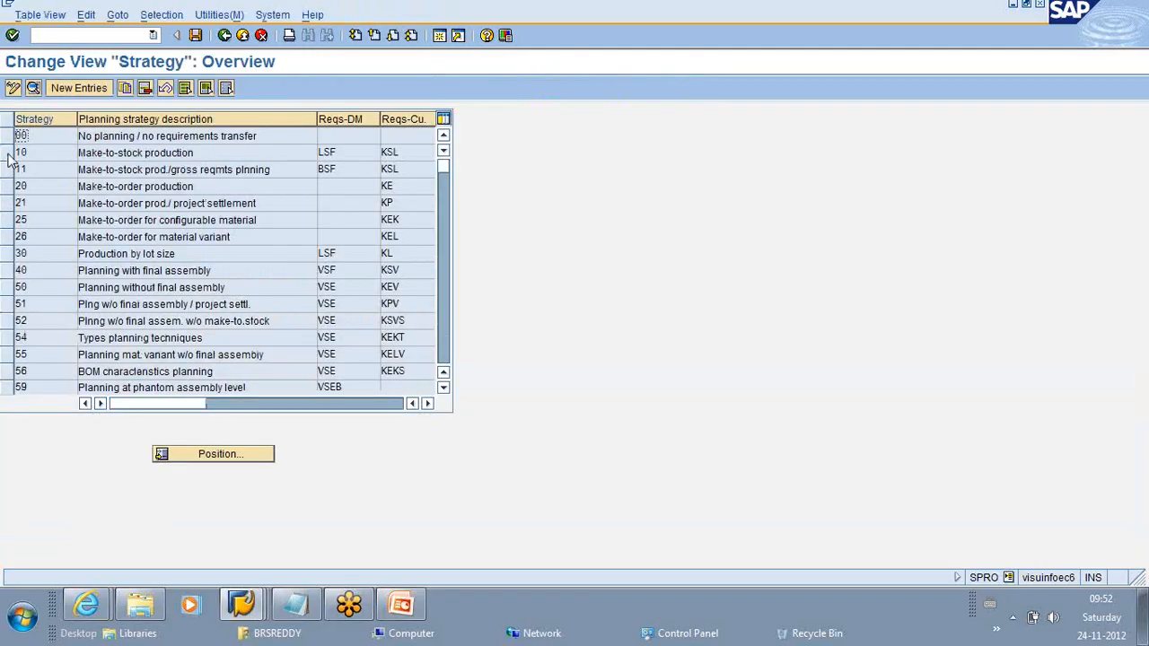
Step: Select strategy 10 and compare its Reqs-DM and Reqs-Cu. types with the REQ. TYPE entry in the REDDY notes
{"action": "left_click", "coordinate": [8, 155]}
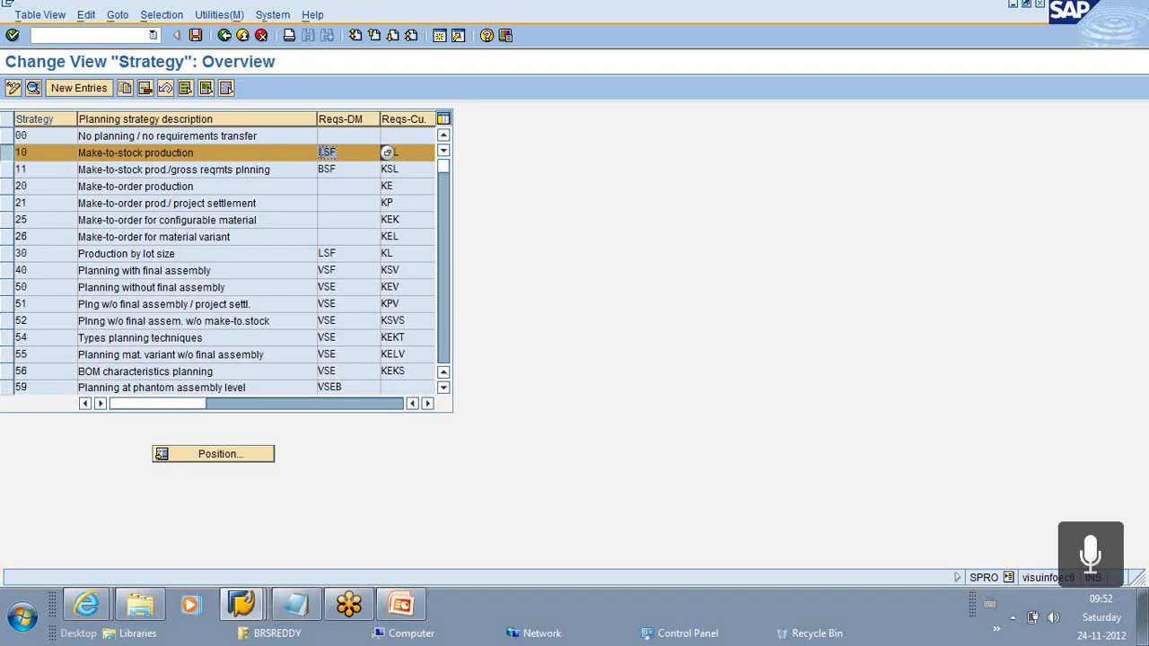
{"action": "left_click", "coordinate": [412, 152]}
{"action": "left_click", "coordinate": [297, 607]}
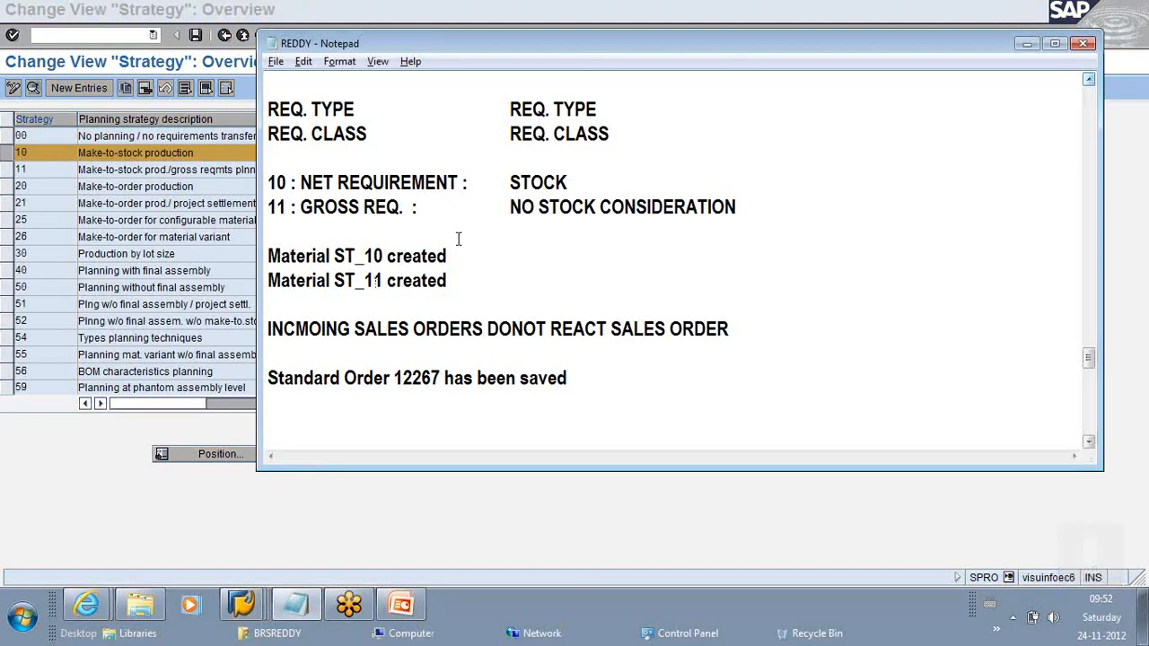
{"action": "scroll", "coordinate": [458, 237], "scroll_direction": "up", "scroll_amount": 1}
{"action": "left_click", "coordinate": [378, 183]}
{"action": "key", "text": "shift+Left"}
{"action": "key", "text": "shift+Left"}
{"action": "key", "text": "shift+Left"}
{"action": "key", "text": "shift+Left"}
{"action": "key", "text": "shift+Left"}
{"action": "key", "text": "shift+Left"}
{"action": "key", "text": "shift+Left"}
{"action": "key", "text": "shift+Left"}
{"action": "key", "text": "shift+Left"}
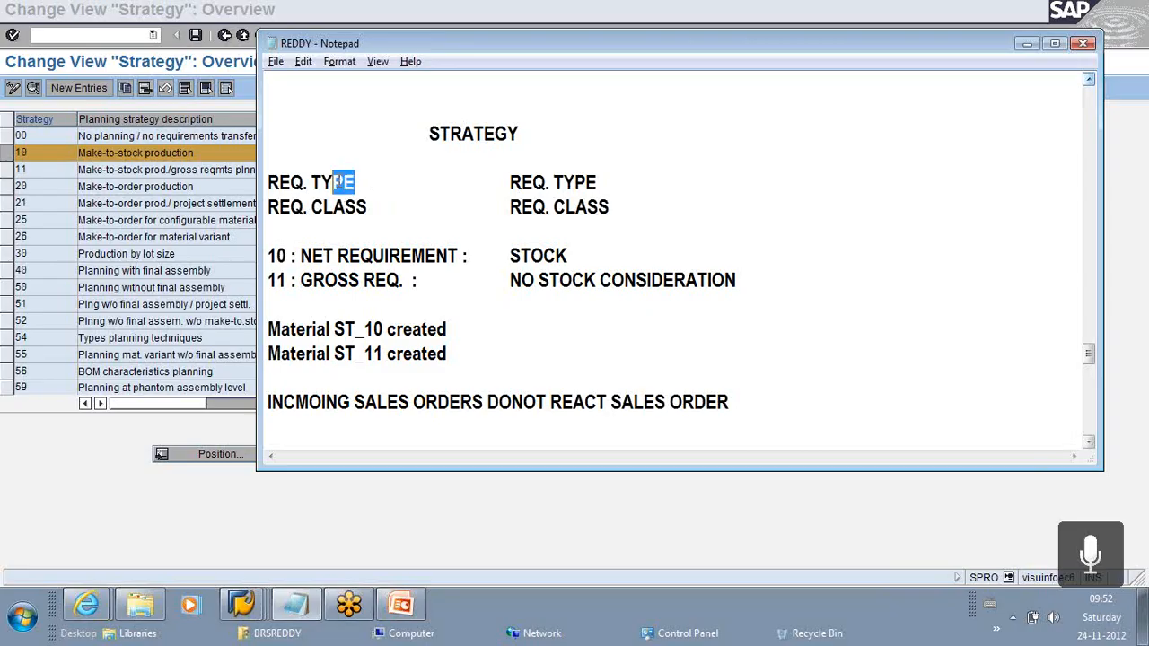
Step: Review the independent req and customer req headings in the notes beside the strategy table, then minimize Notepad
{"action": "scroll", "coordinate": [380, 222], "scroll_direction": "up", "scroll_amount": 1}
{"action": "scroll", "coordinate": [380, 222], "scroll_direction": "up", "scroll_amount": 2}
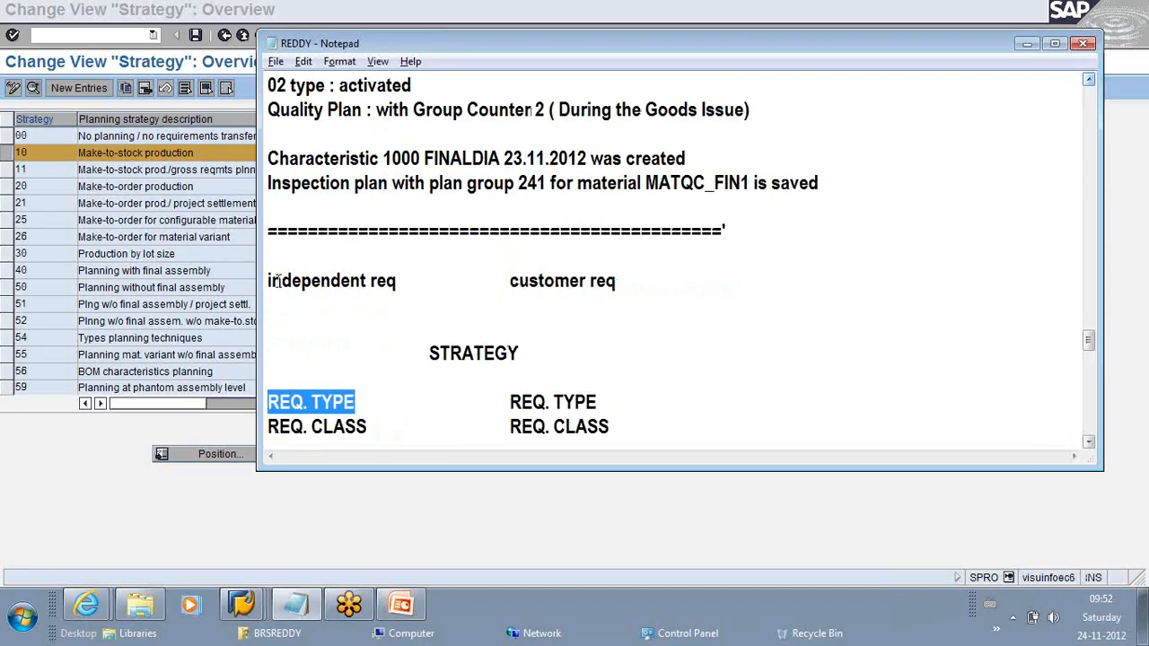
{"action": "left_click_drag", "start_coordinate": [268, 281], "coordinate": [388, 281]}
{"action": "left_click_drag", "start_coordinate": [519, 281], "coordinate": [638, 277]}
{"action": "left_click_drag", "start_coordinate": [516, 48], "coordinate": [724, 22]}
{"action": "left_click", "coordinate": [566, 376]}
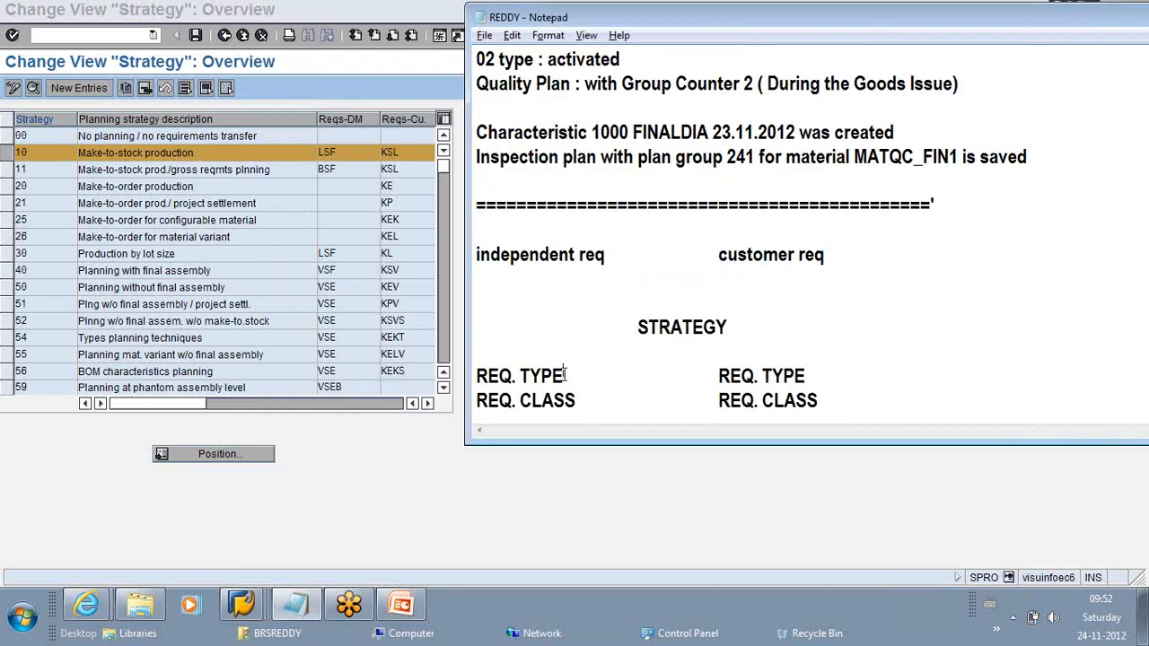
{"action": "left_click_drag", "start_coordinate": [807, 375], "coordinate": [717, 373]}
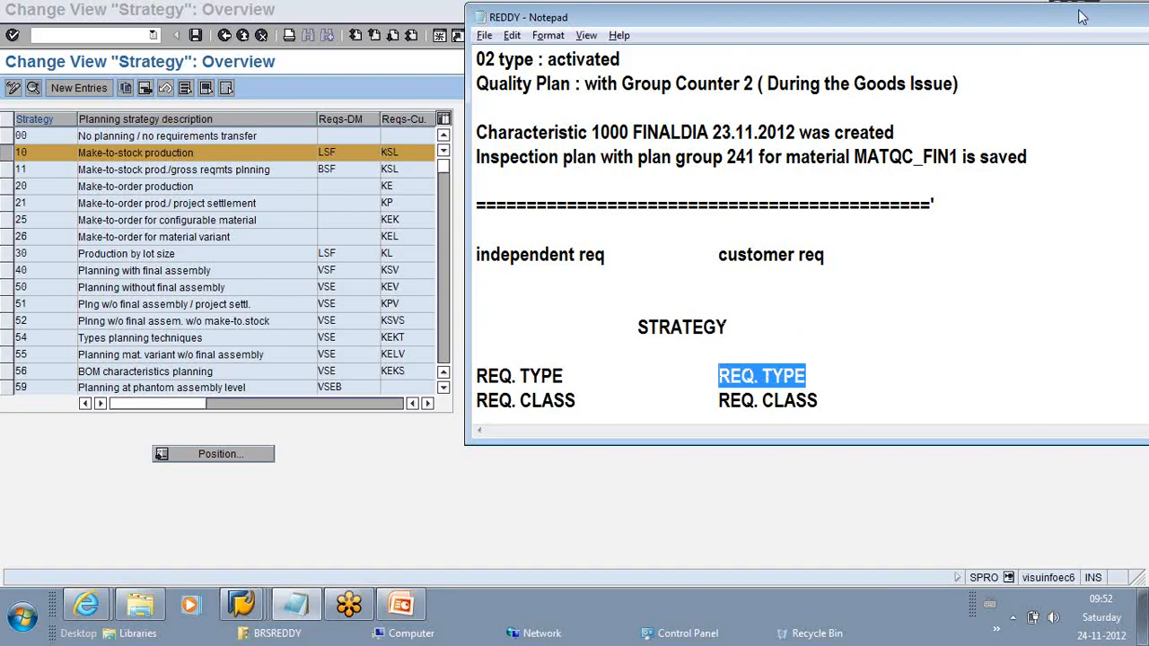
{"action": "left_click_drag", "start_coordinate": [1046, 17], "coordinate": [859, 75]}
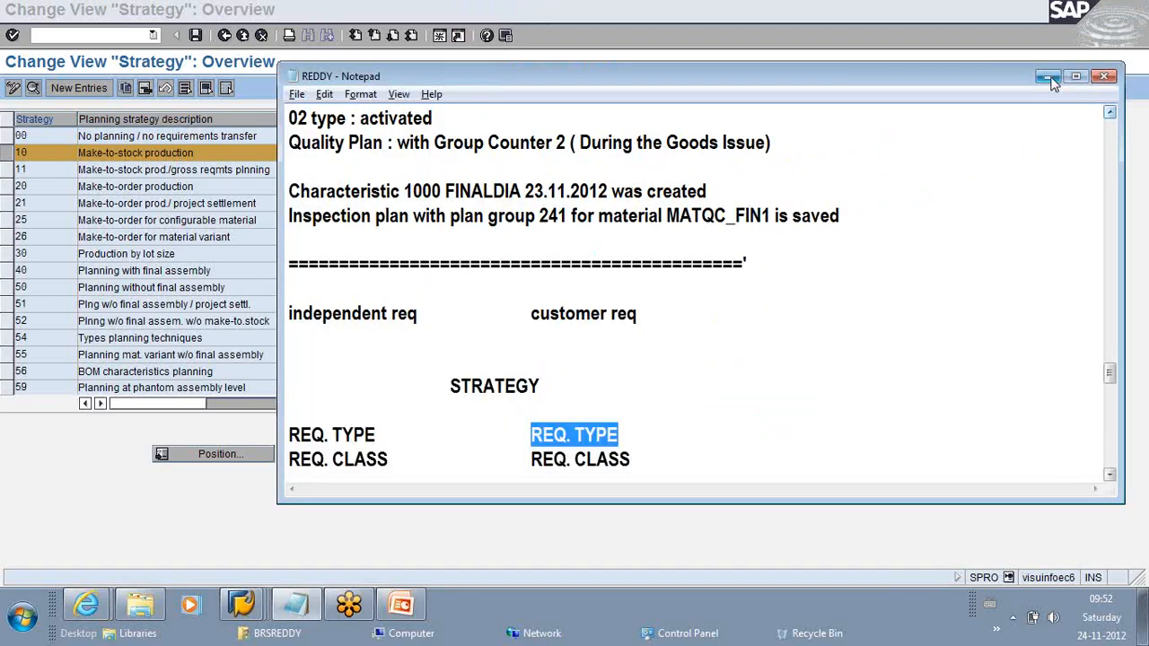
{"action": "left_click", "coordinate": [1048, 77]}
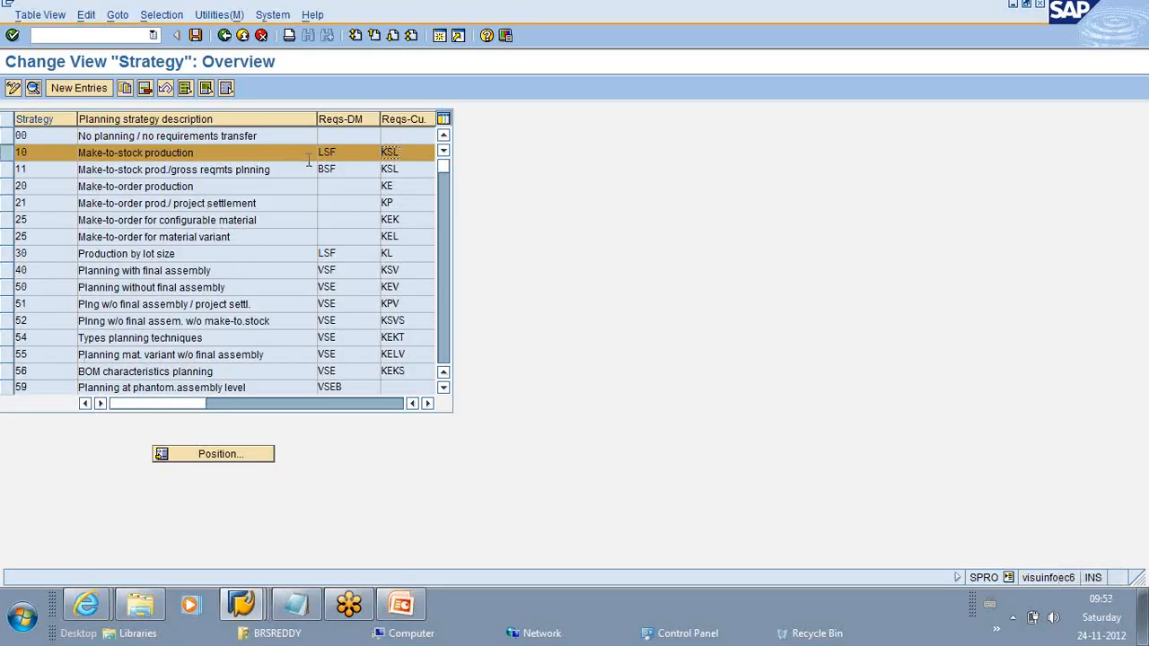
Step: Add a line below the GROSS REQ. entry in the REDDY notes reading 10, LSF and KSL in separate aligned columns
{"action": "left_click", "coordinate": [350, 149]}
{"action": "left_click", "coordinate": [301, 609]}
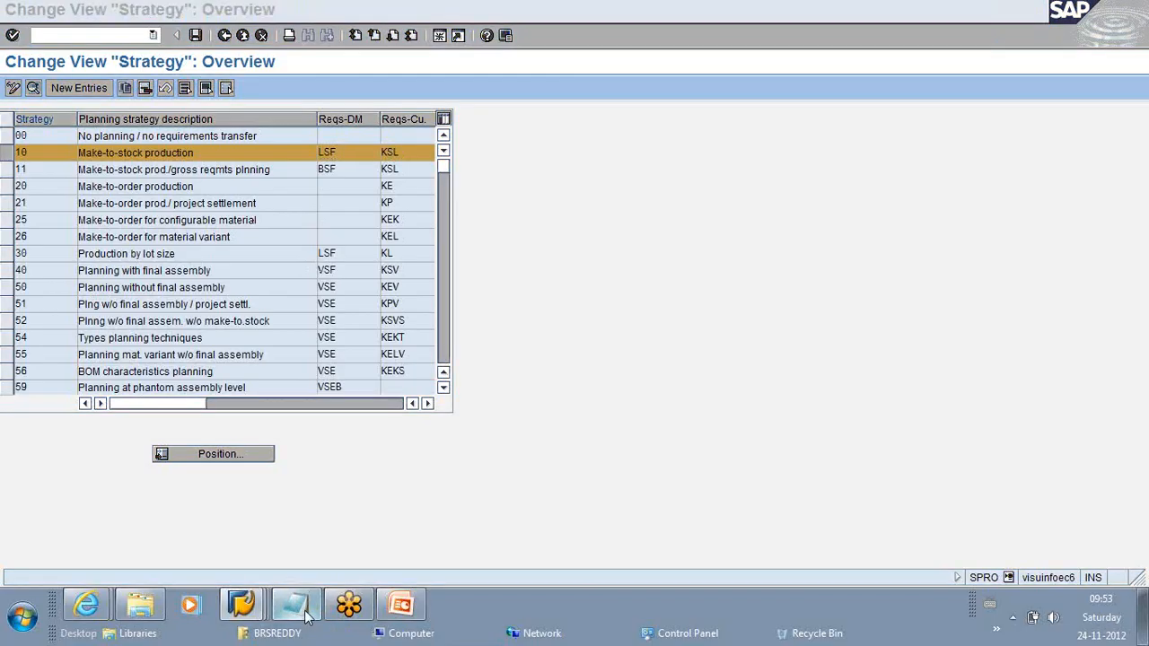
{"action": "scroll", "coordinate": [542, 428], "scroll_direction": "down", "scroll_amount": 2}
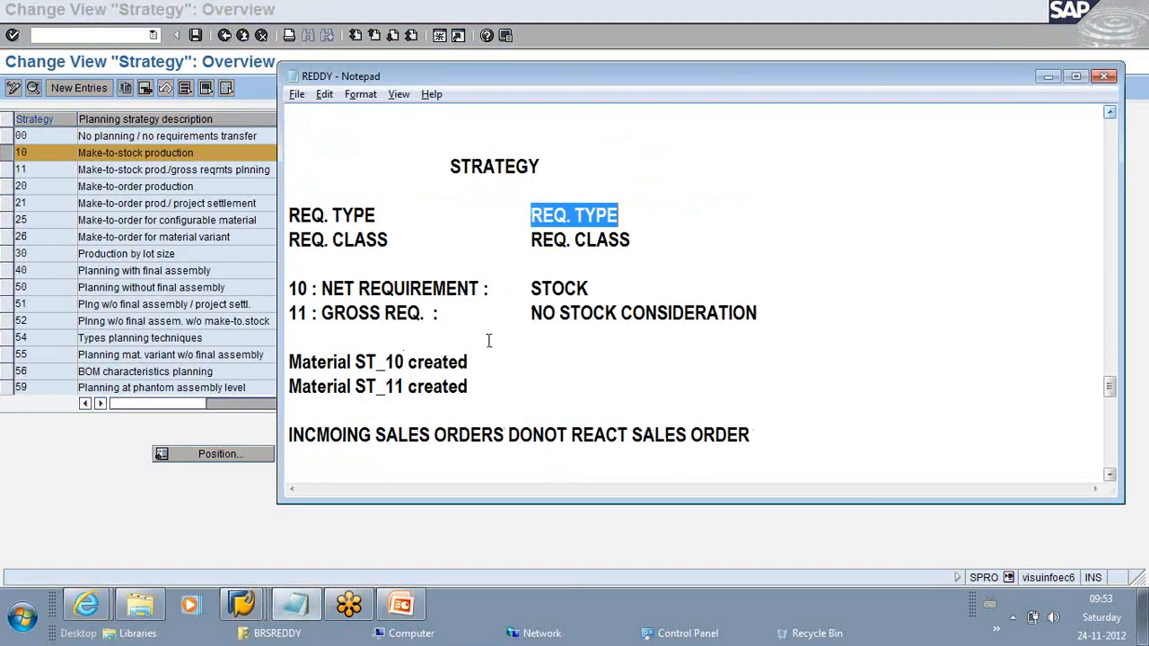
{"action": "left_click", "coordinate": [764, 308]}
{"action": "key", "text": "Return"}
{"action": "key", "text": "Return"}
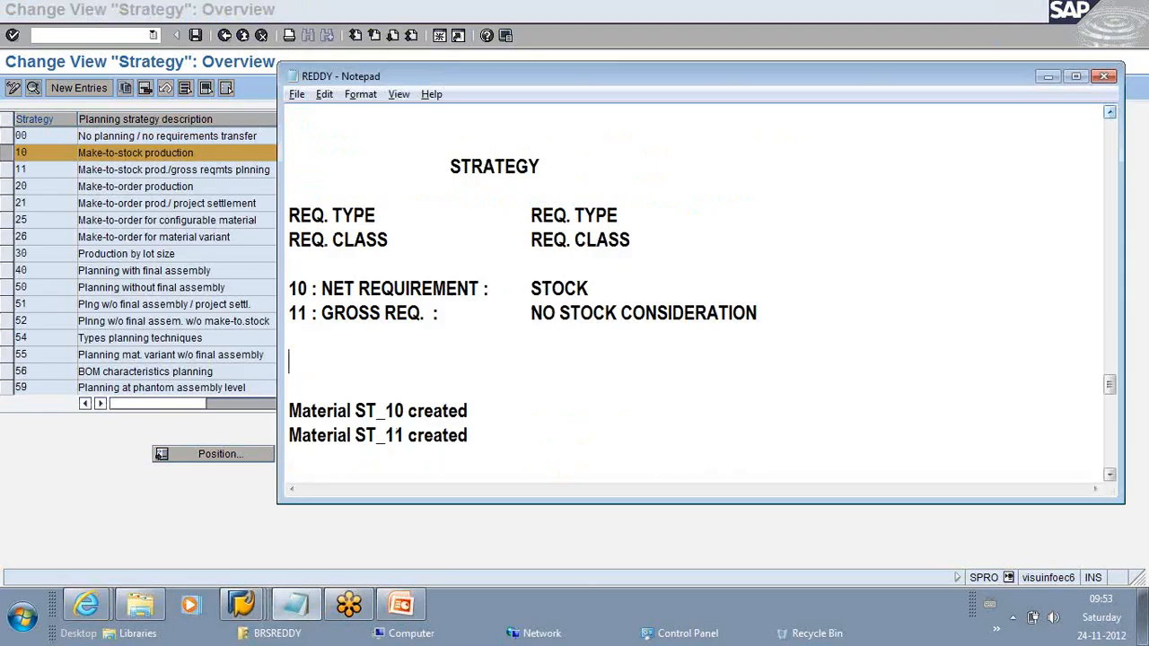
{"action": "key", "text": "Down"}
{"action": "key", "text": "Down"}
{"action": "key", "text": "Right"}
{"action": "left_click", "coordinate": [467, 364]}
{"action": "type", "text": "10 LSF"}
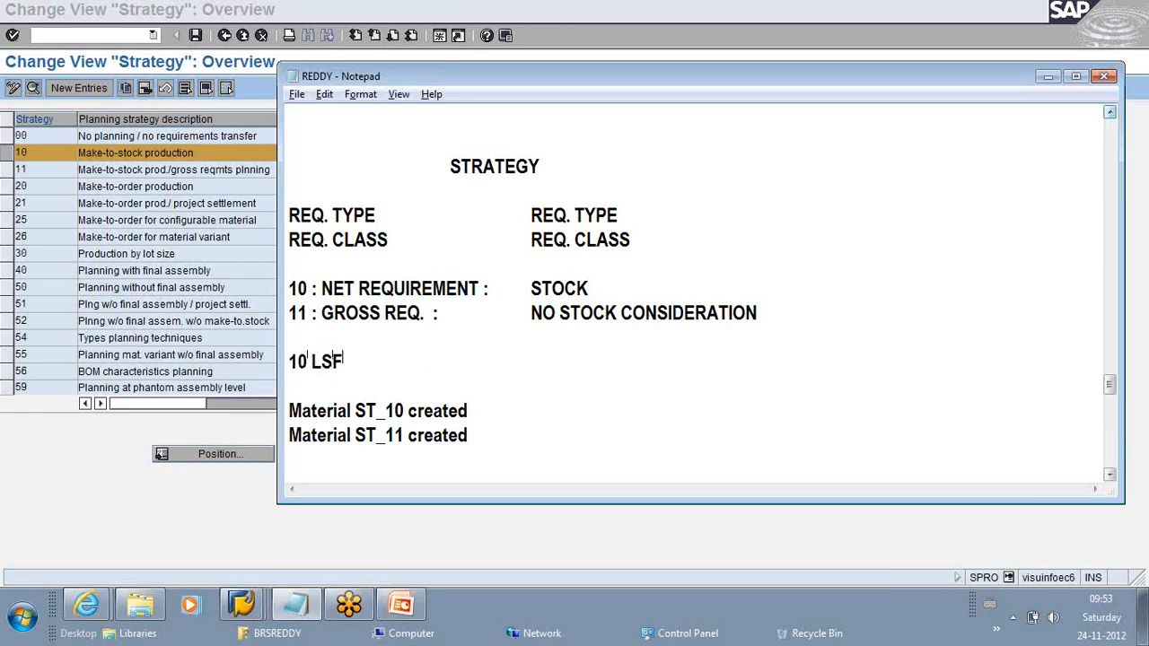
{"action": "key", "text": "Tab"}
{"action": "type", "text": "KSL"}
{"action": "left_click", "coordinate": [312, 362]}
{"action": "key", "text": "Tab"}
{"action": "left_click", "coordinate": [593, 368]}
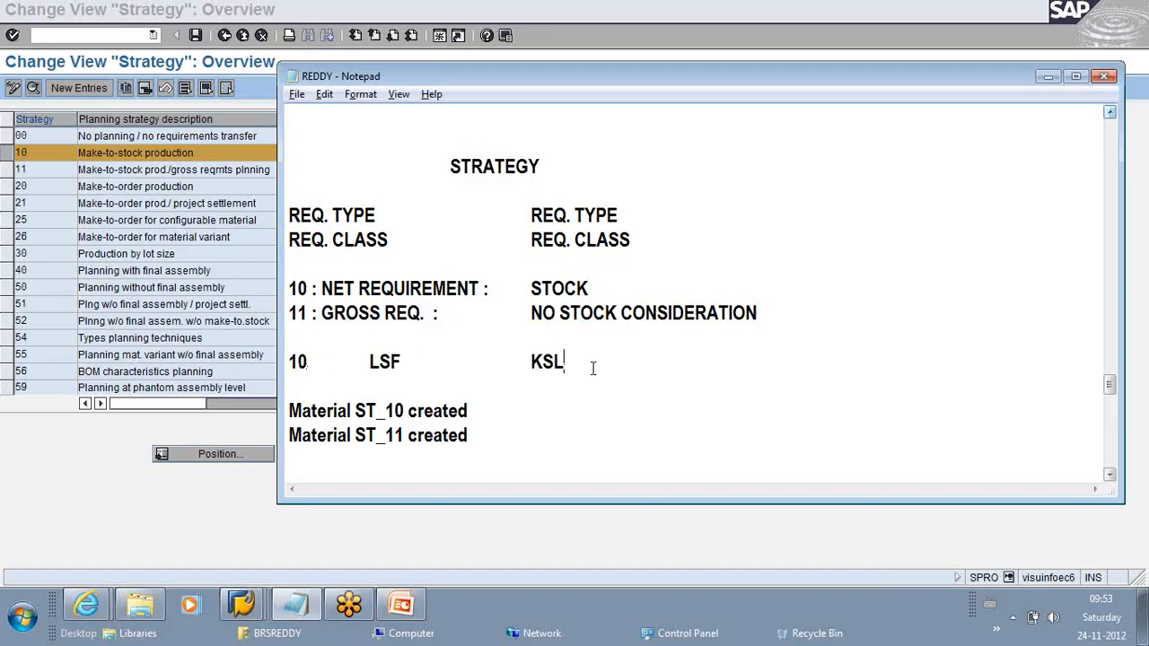
Step: Add a blank line below the 10, LSF, KSL entry in the REDDY notes, highlight the first REQ. CLASS heading, and minimize Notepad
{"action": "key", "text": "Return"}
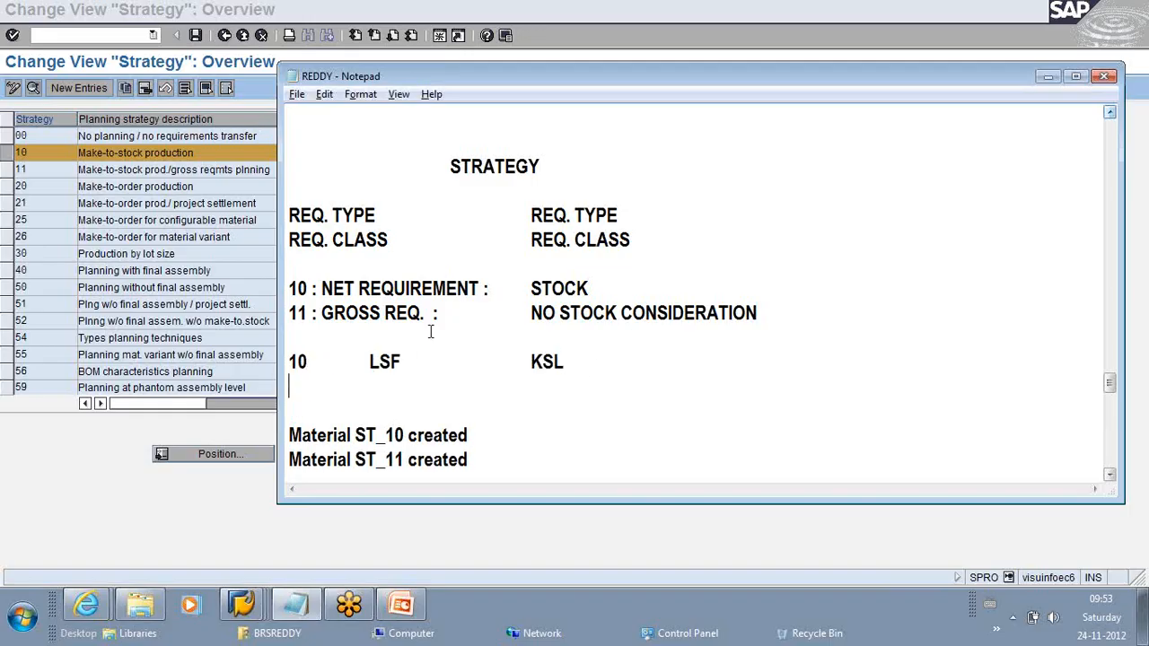
{"action": "left_click_drag", "start_coordinate": [288, 239], "coordinate": [388, 238]}
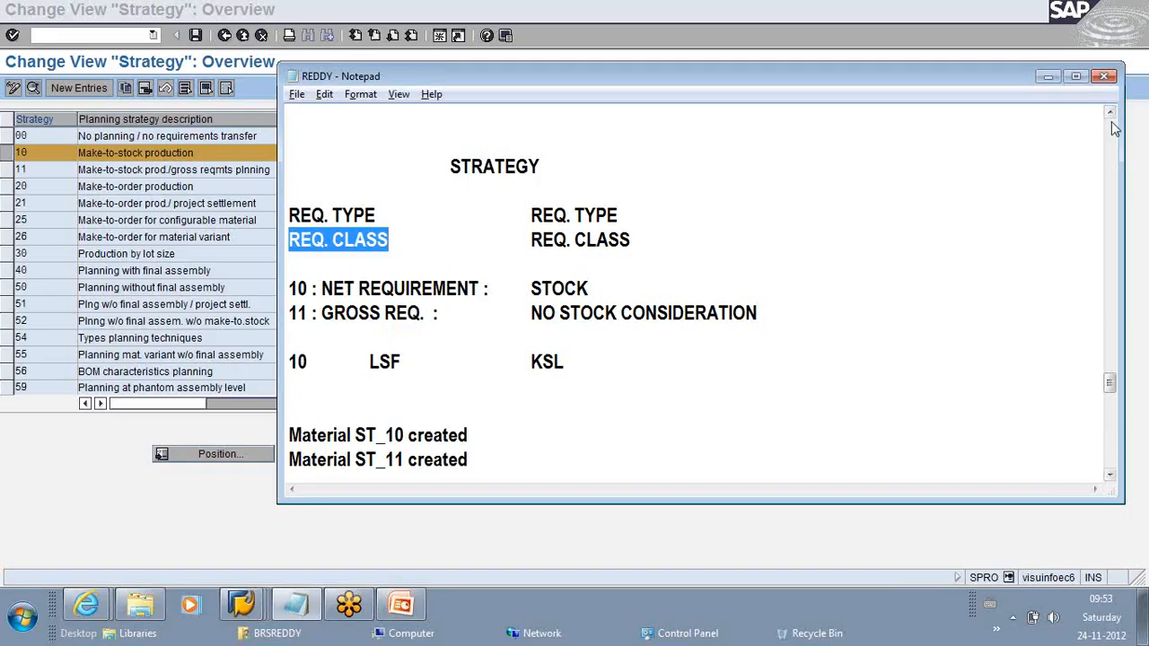
{"action": "left_click", "coordinate": [1049, 77]}
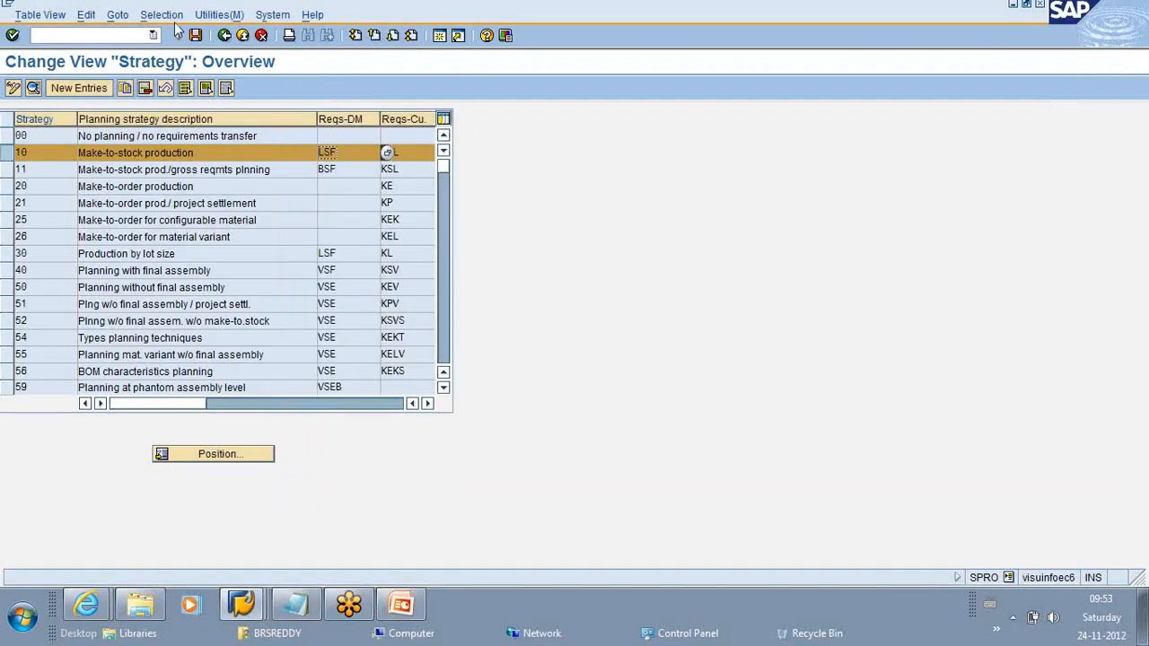
Step: Open a second SAP session and display the SAP Customizing Implementation Guide through the SPRO favorite
{"action": "left_click", "coordinate": [439, 35]}
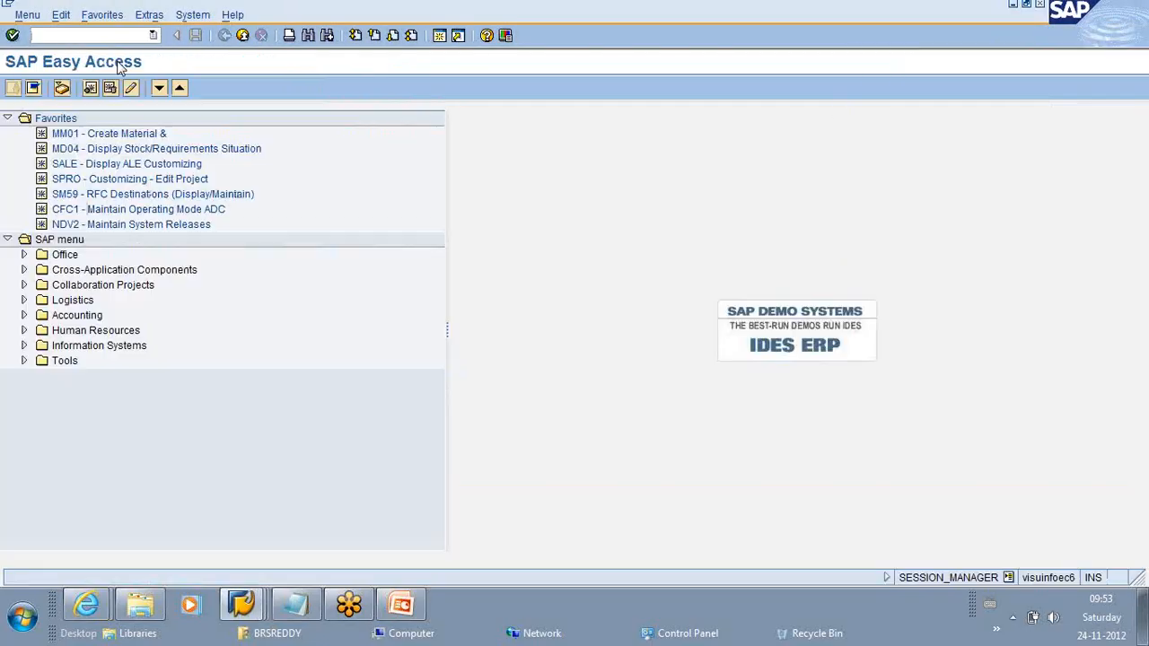
{"action": "double_click", "coordinate": [56, 181]}
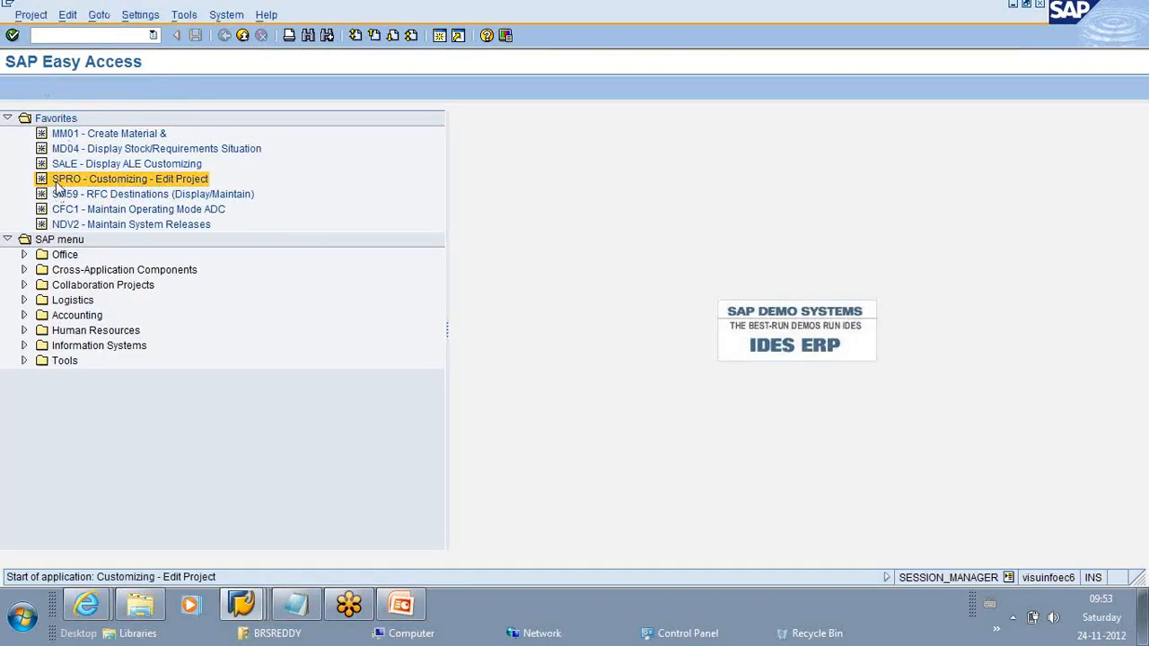
{"action": "left_click", "coordinate": [73, 88]}
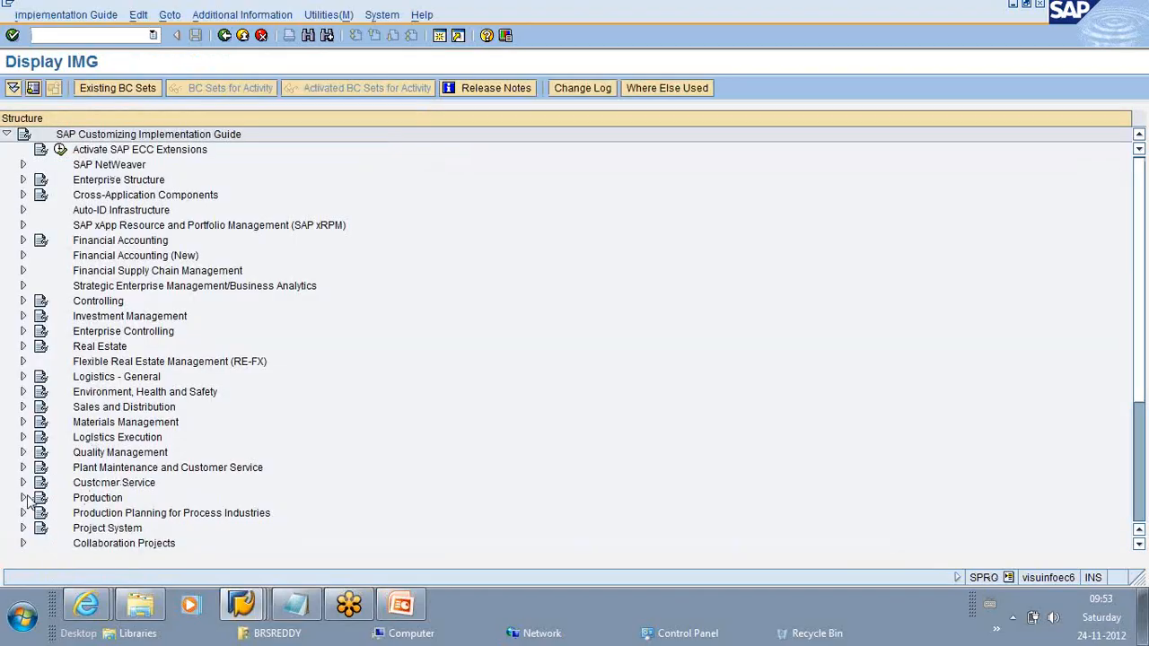
Step: Open Define Strategy under Production, Production Planning, Demand Management, Planned Independent Requirements, Planning Strategy, accepting display-only access to the locked data
{"action": "left_click", "coordinate": [25, 497]}
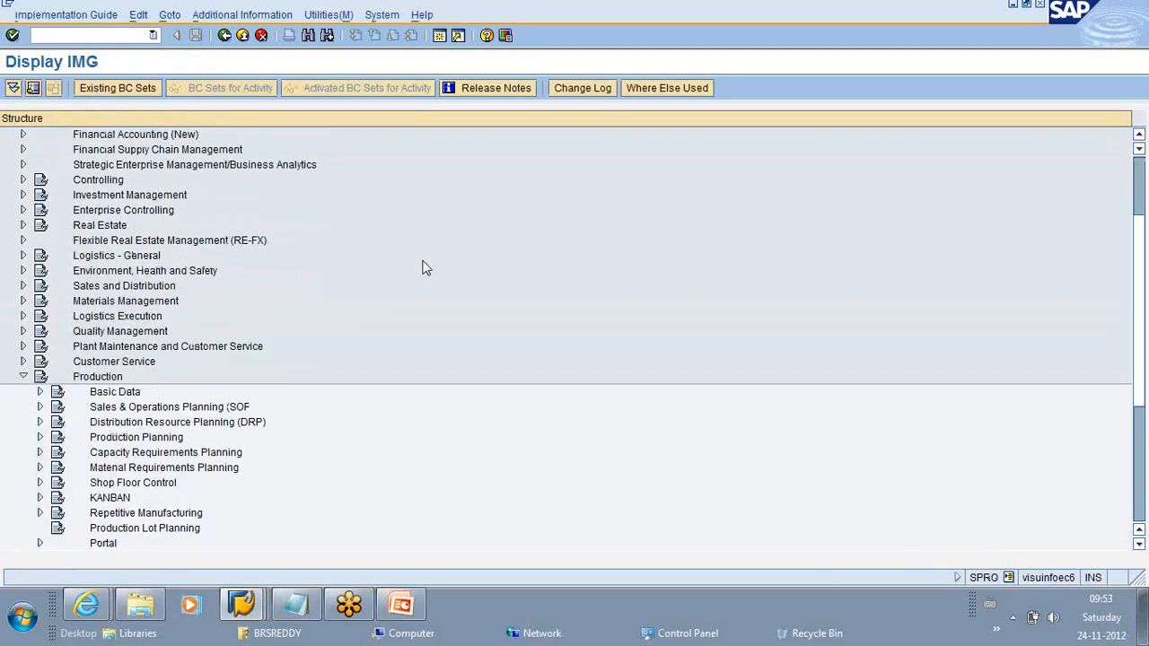
{"action": "scroll", "coordinate": [424, 268], "scroll_direction": "down", "scroll_amount": 2}
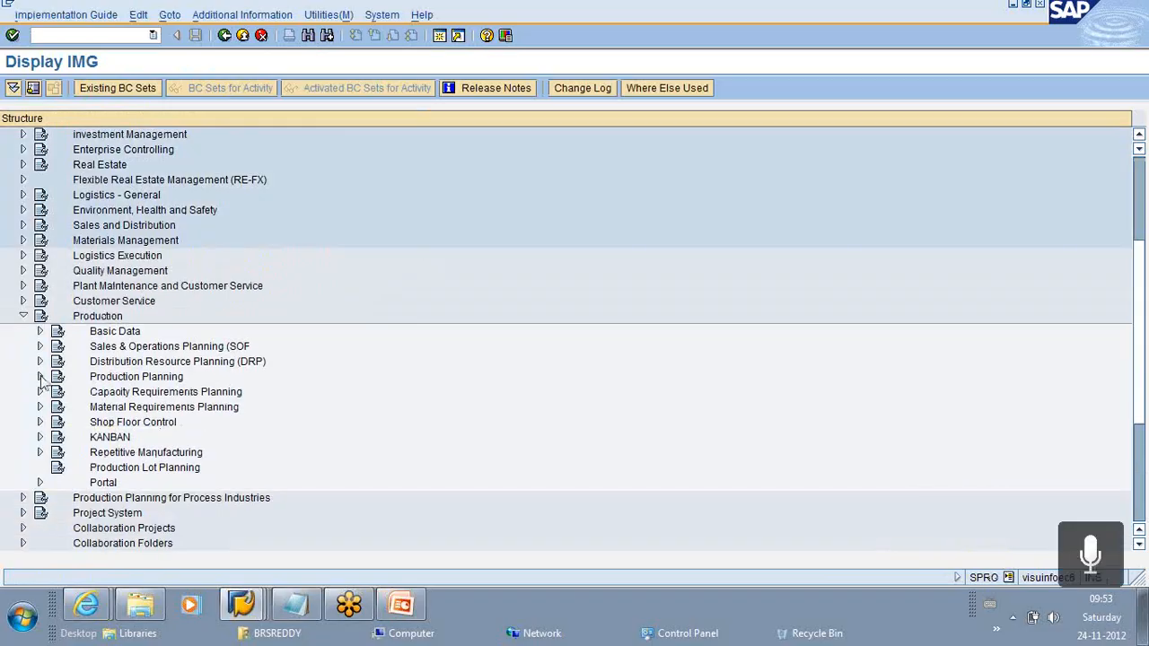
{"action": "left_click", "coordinate": [39, 377]}
{"action": "scroll", "coordinate": [236, 372], "scroll_direction": "down", "scroll_amount": 3}
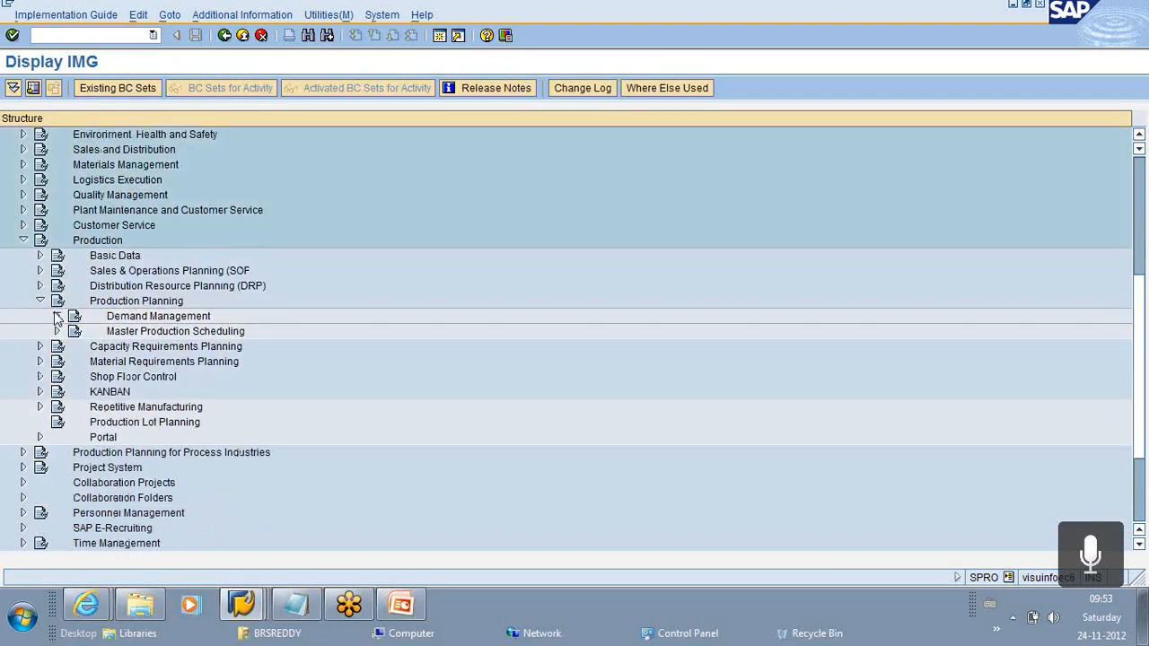
{"action": "left_click", "coordinate": [56, 316]}
{"action": "left_click", "coordinate": [74, 255]}
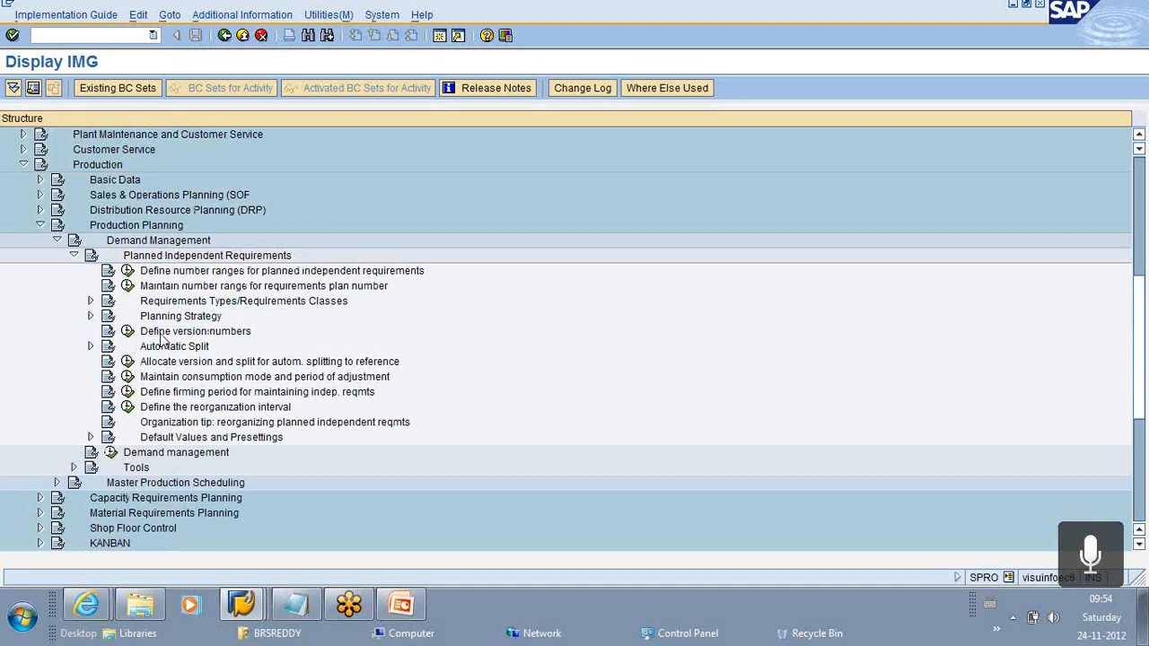
{"action": "left_click", "coordinate": [90, 316]}
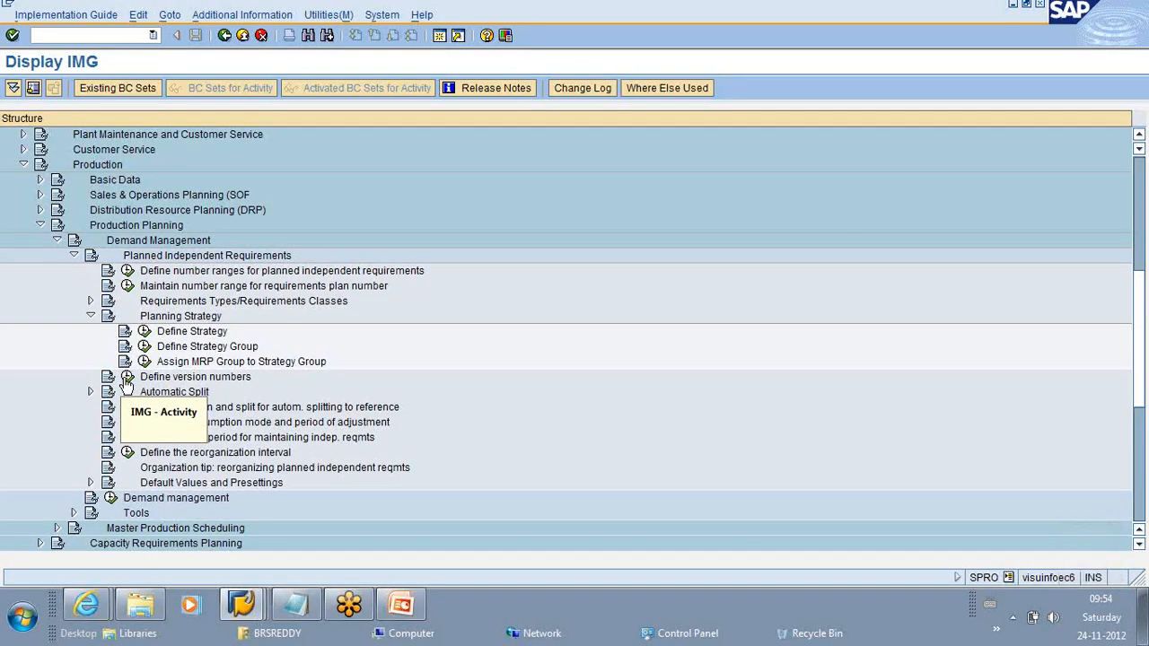
{"action": "left_click", "coordinate": [144, 331]}
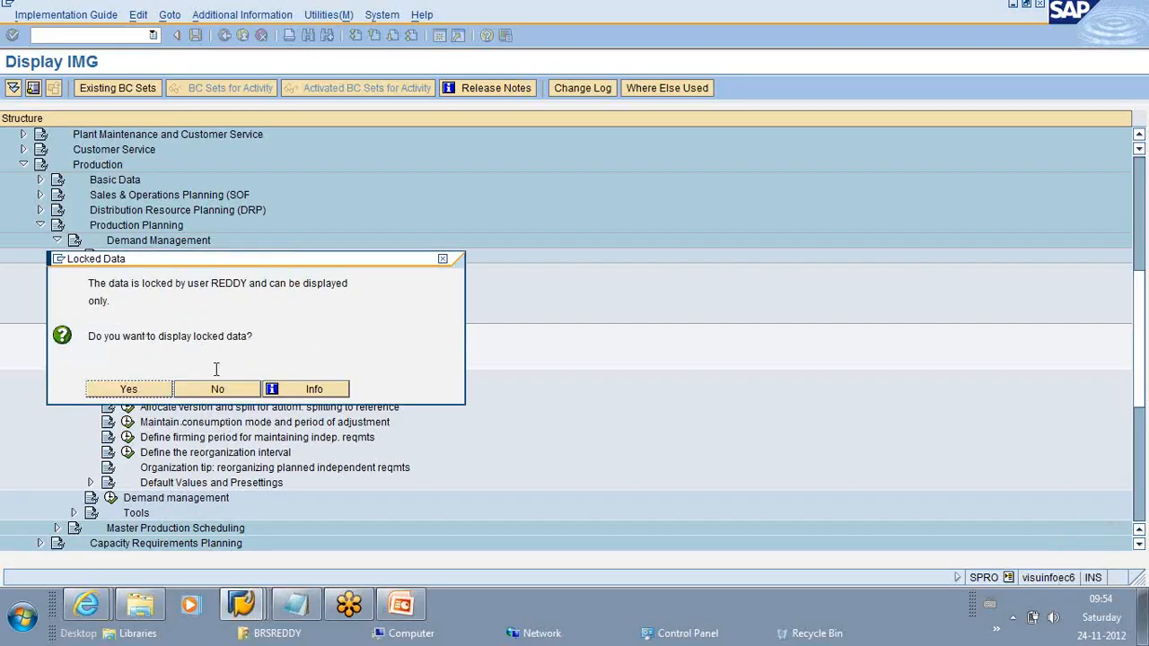
{"action": "left_click", "coordinate": [157, 393]}
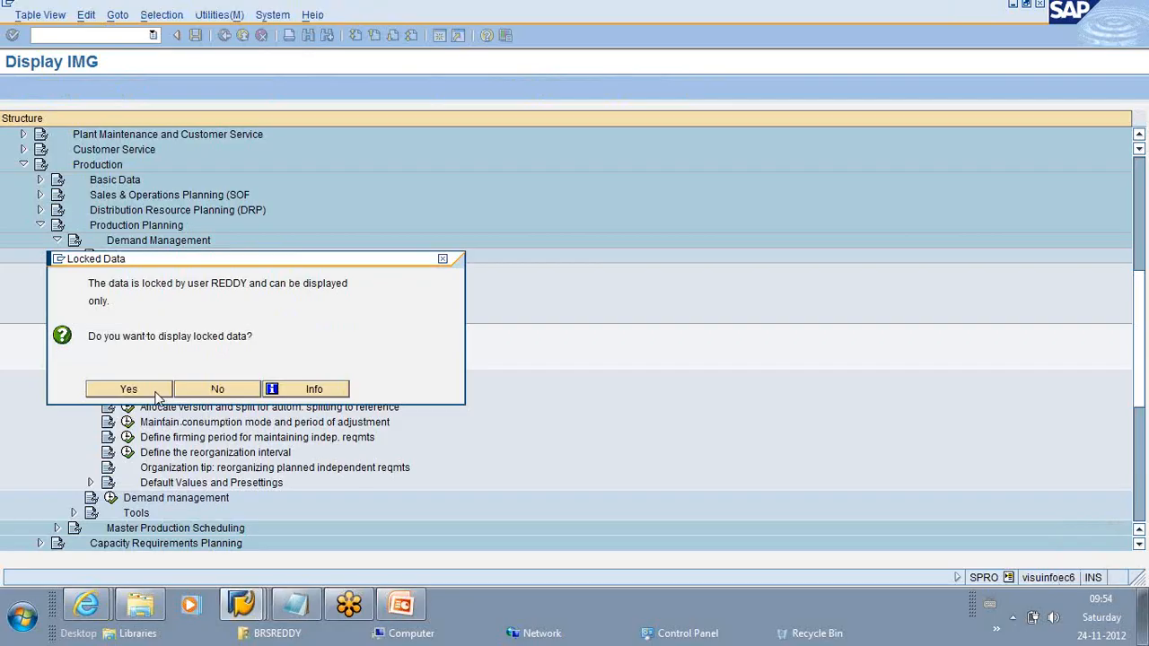
{"action": "left_click", "coordinate": [129, 390]}
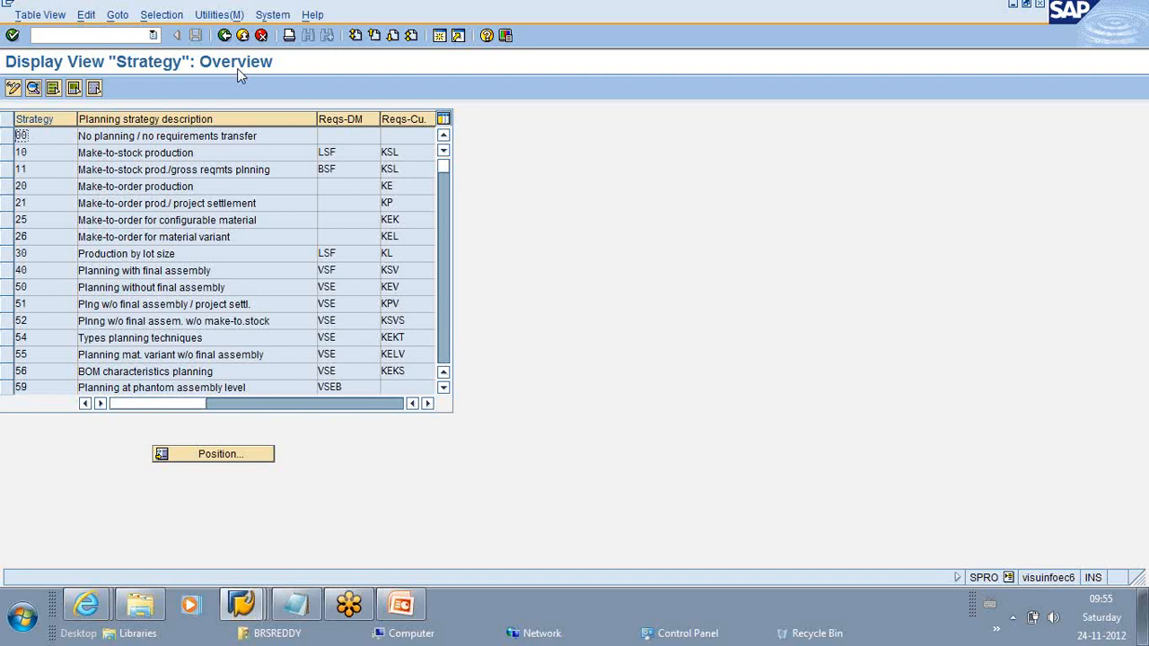
Step: Return to the IMG structure and reopen the Define Strategy activity in display mode
{"action": "left_click", "coordinate": [225, 37]}
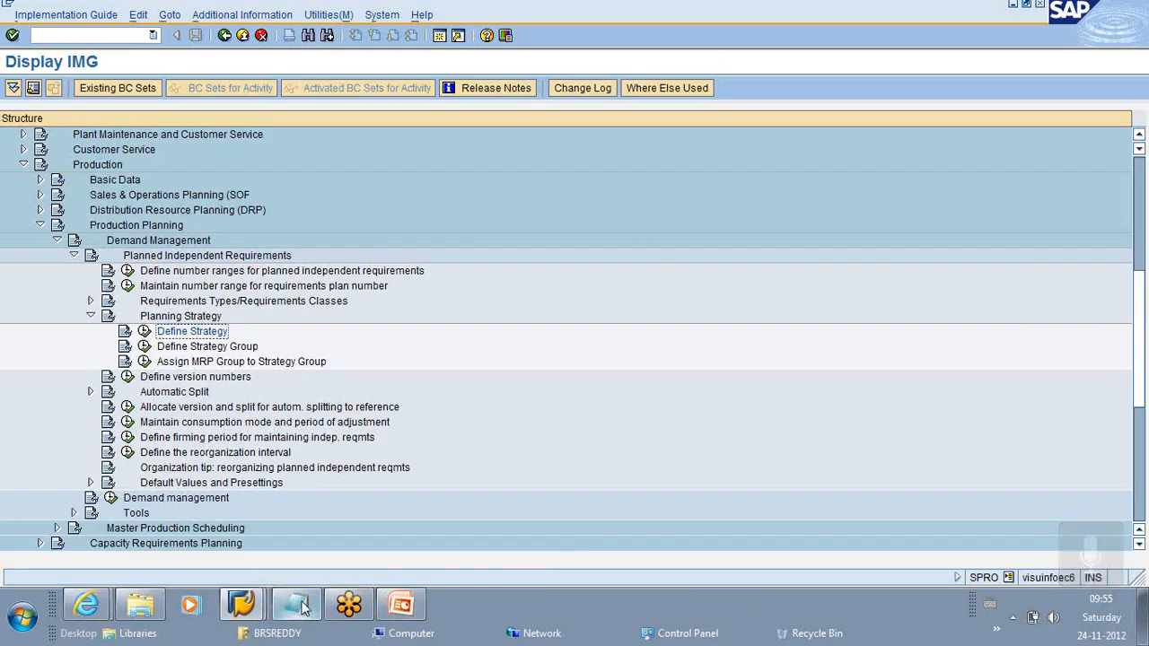
{"action": "left_click", "coordinate": [242, 606]}
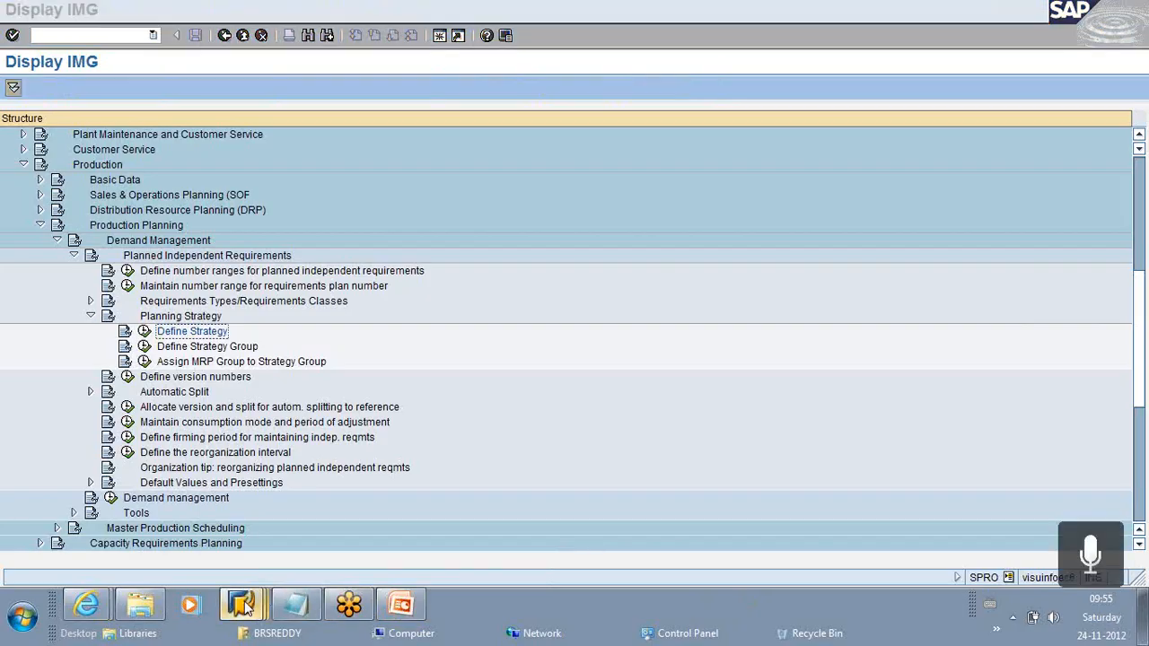
{"action": "left_click", "coordinate": [411, 513]}
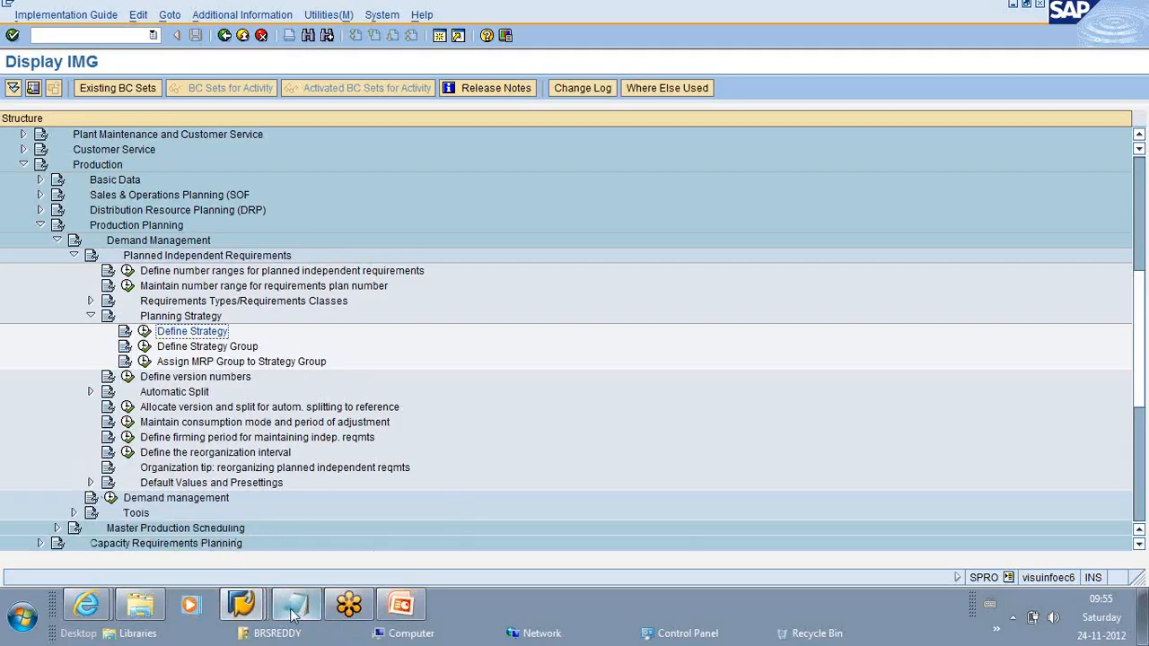
{"action": "left_click", "coordinate": [145, 331]}
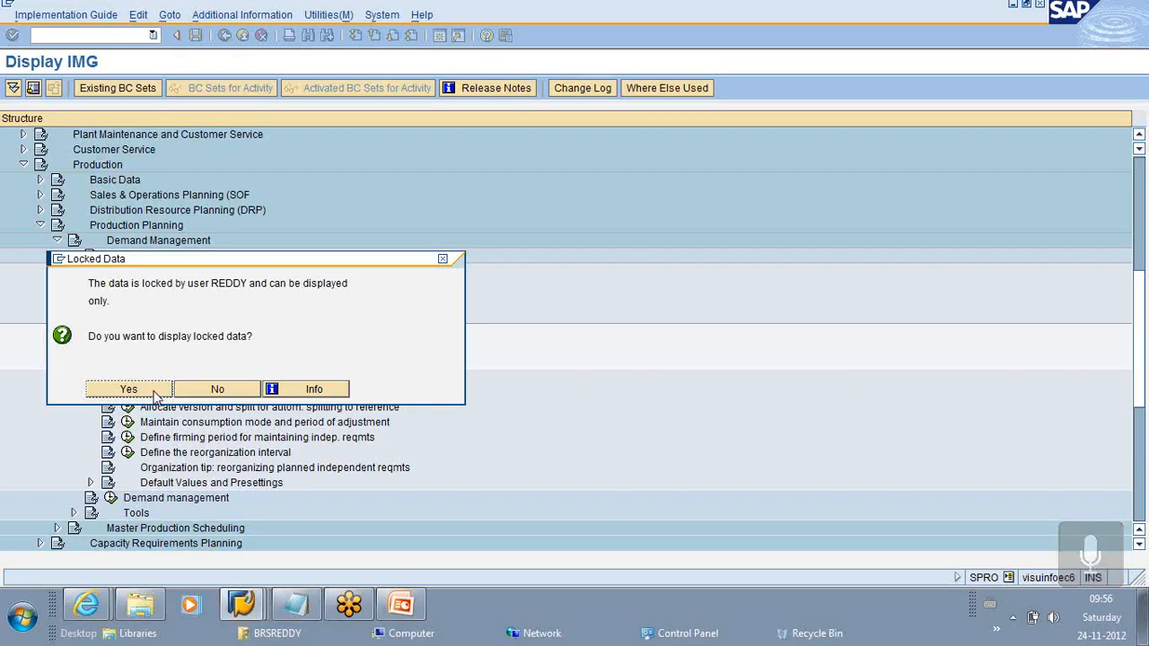
{"action": "left_click", "coordinate": [154, 395]}
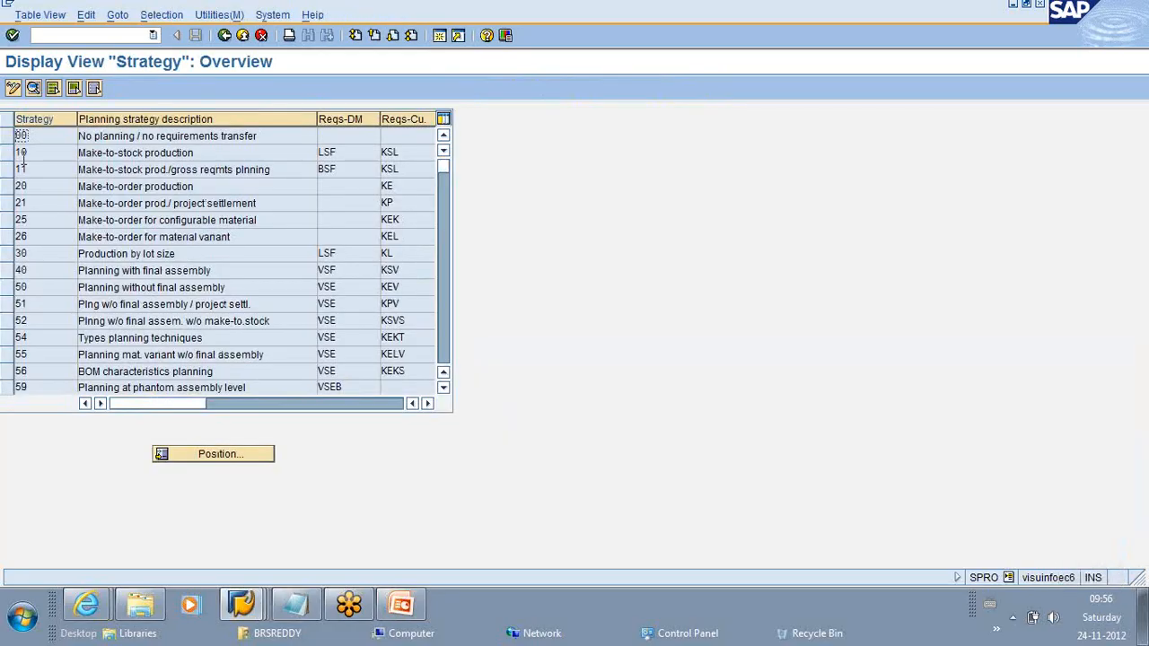
Step: Compare the strategy tables in both SAP sessions, check strategy 10's Reqs-DM and Reqs-Cu. entries, and return to the IMG
{"action": "key", "text": "alt+Tab"}
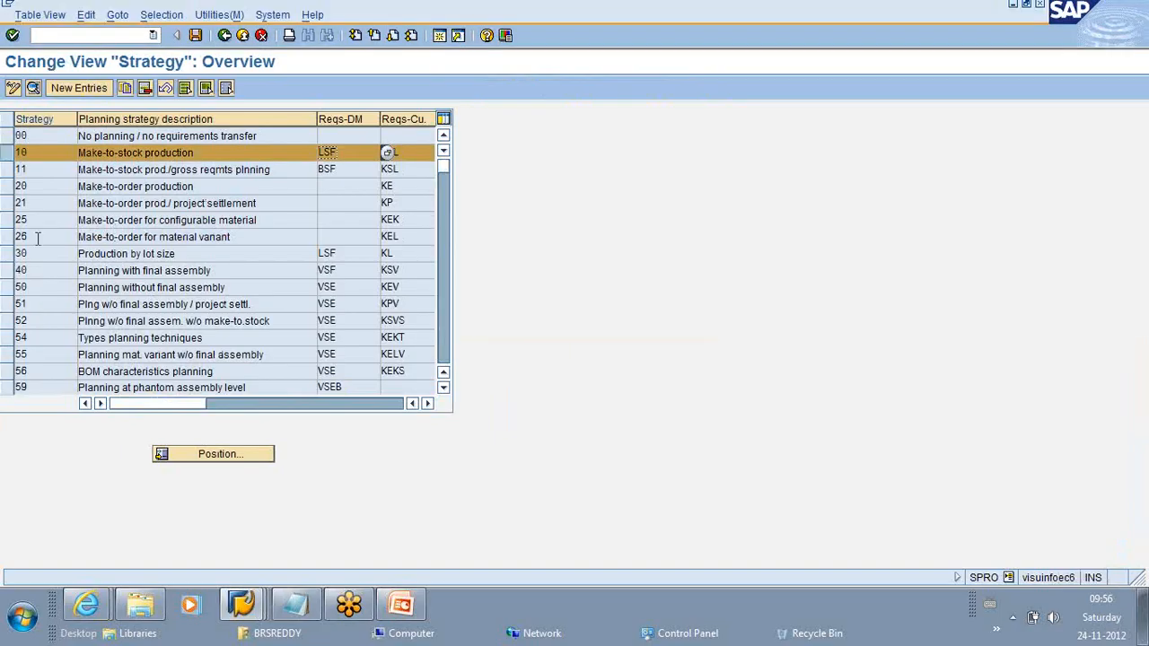
{"action": "key", "text": "alt+Tab"}
{"action": "key", "text": "alt+Tab"}
{"action": "key", "text": "alt+Tab"}
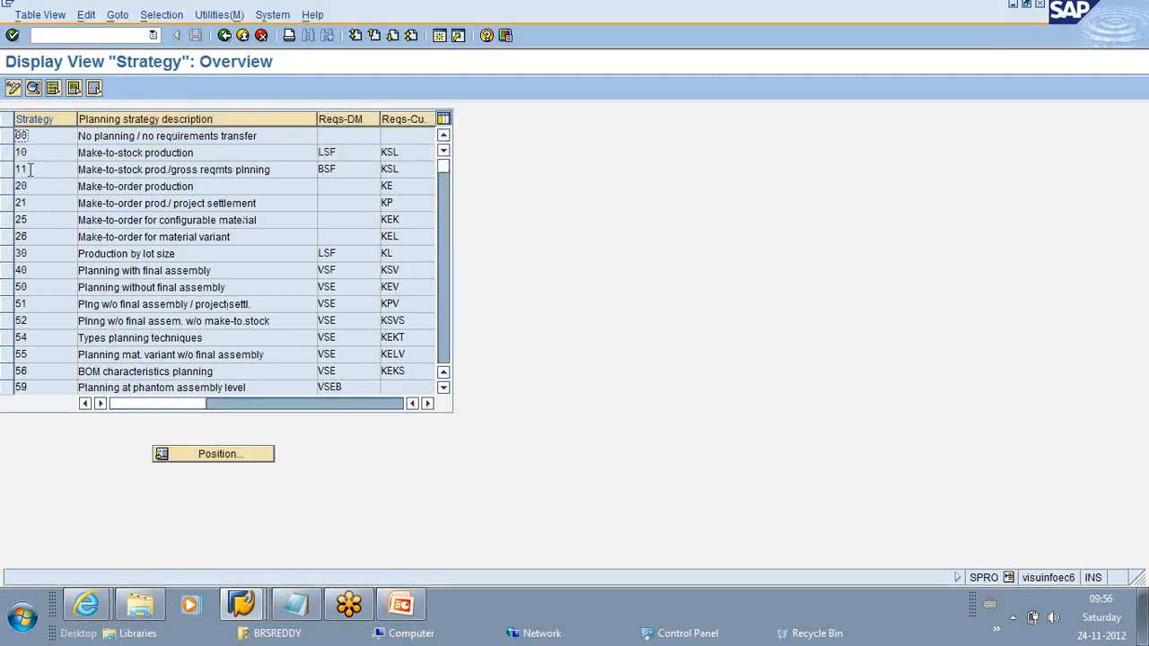
{"action": "left_click", "coordinate": [342, 151]}
{"action": "left_click", "coordinate": [417, 153]}
{"action": "left_click", "coordinate": [224, 35]}
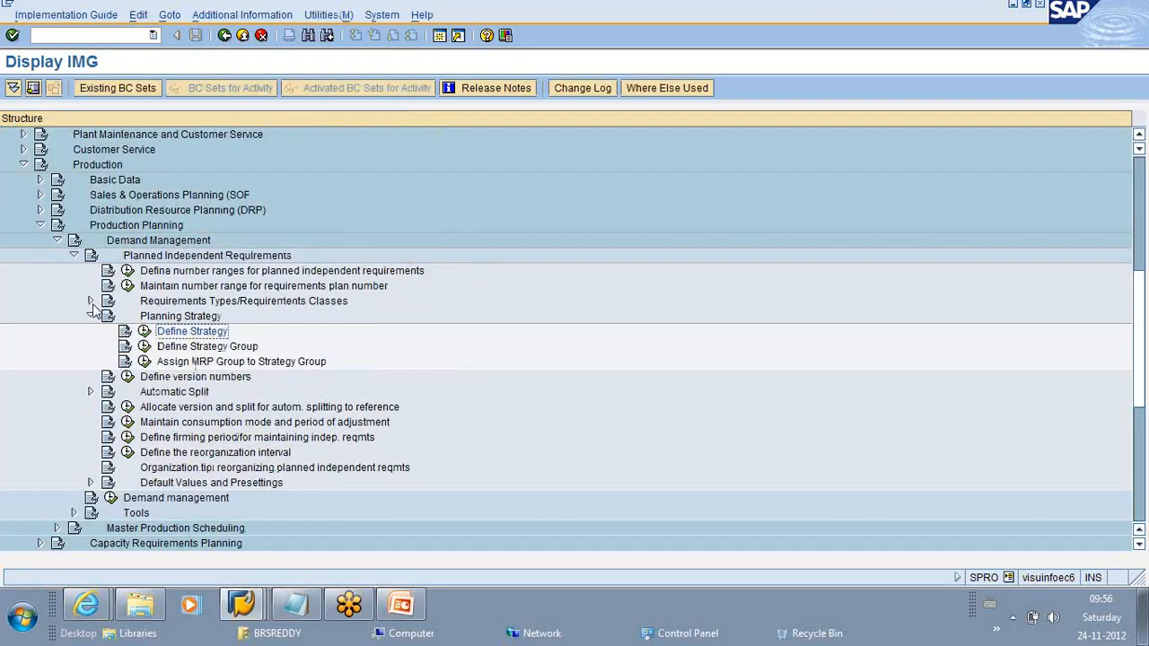
Step: Expand Requirements Types/Requirements Classes under Planned Independent Requirements to view its activities
{"action": "left_click", "coordinate": [90, 302]}
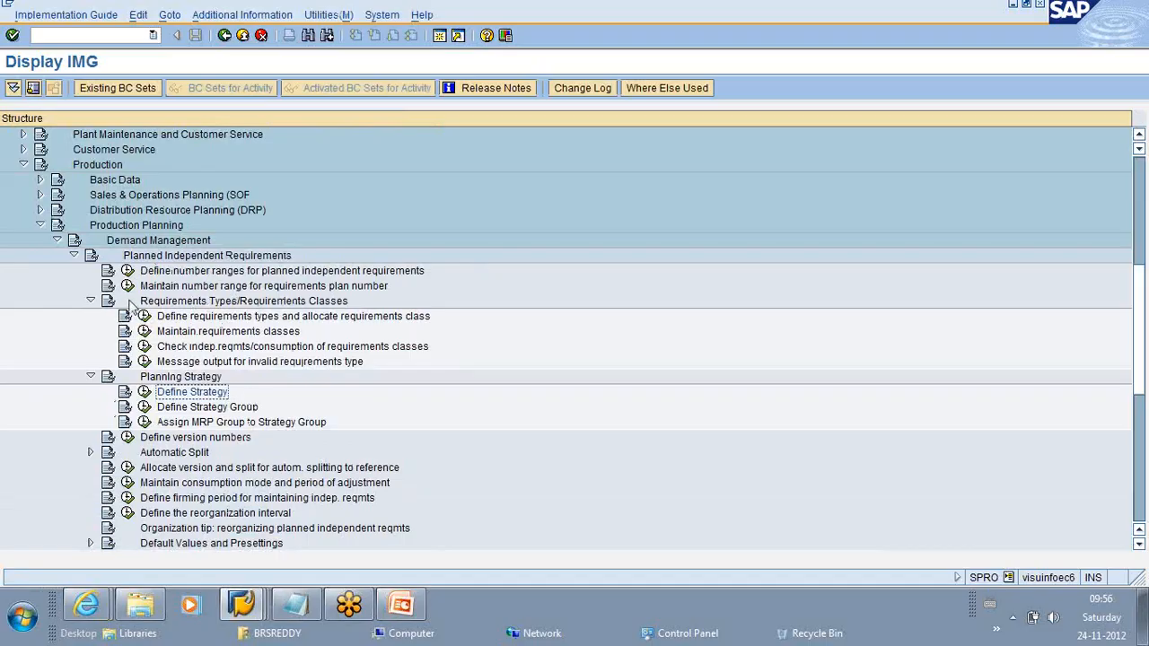
{"action": "scroll", "coordinate": [136, 310], "scroll_direction": "up", "scroll_amount": 4}
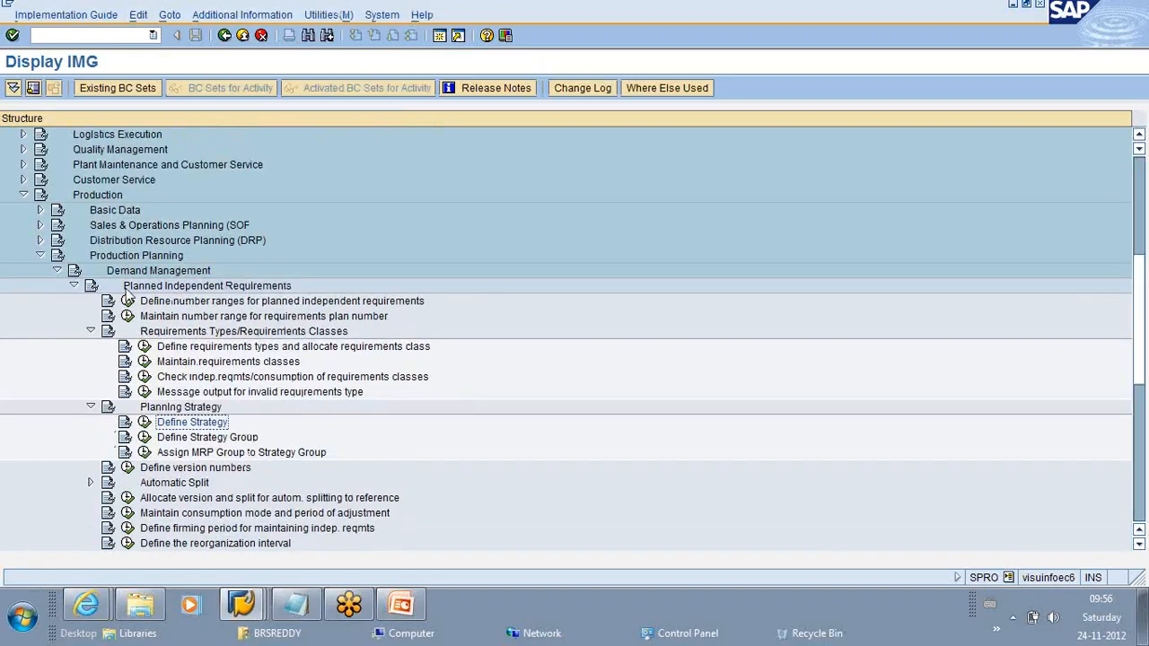
{"action": "scroll", "coordinate": [129, 297], "scroll_direction": "up", "scroll_amount": 4}
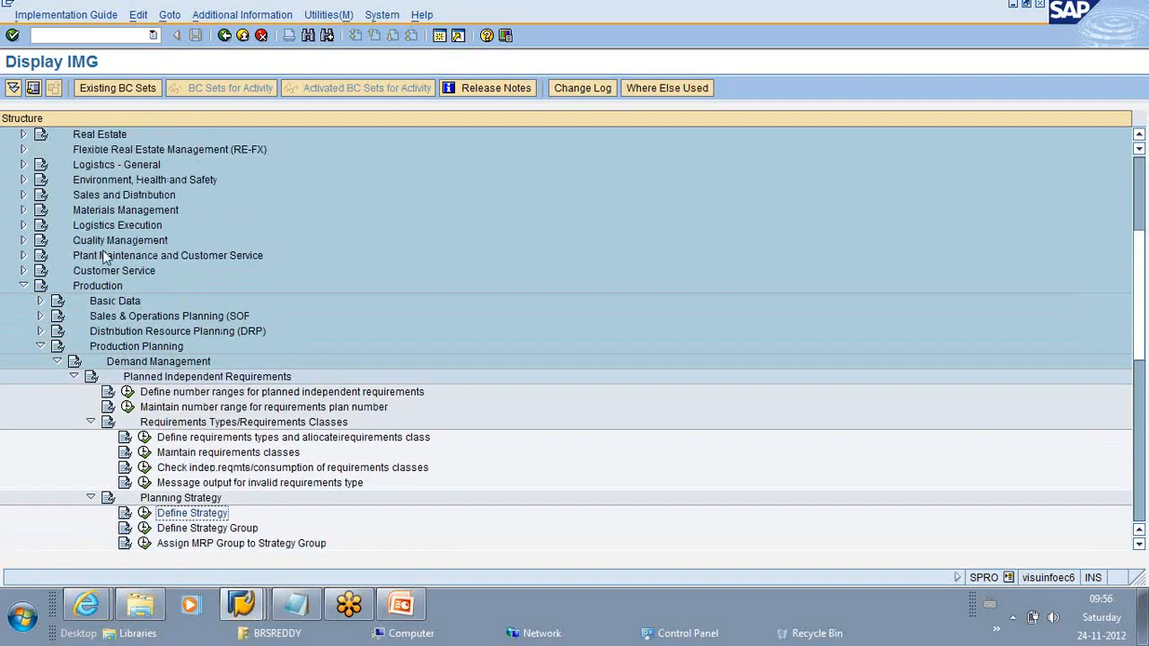
Step: Open Define Requirements Types under Sales and Distribution, Basic Functions, Availability Check and Transfer of Requirements, Transfer of Requirements
{"action": "left_click", "coordinate": [24, 196]}
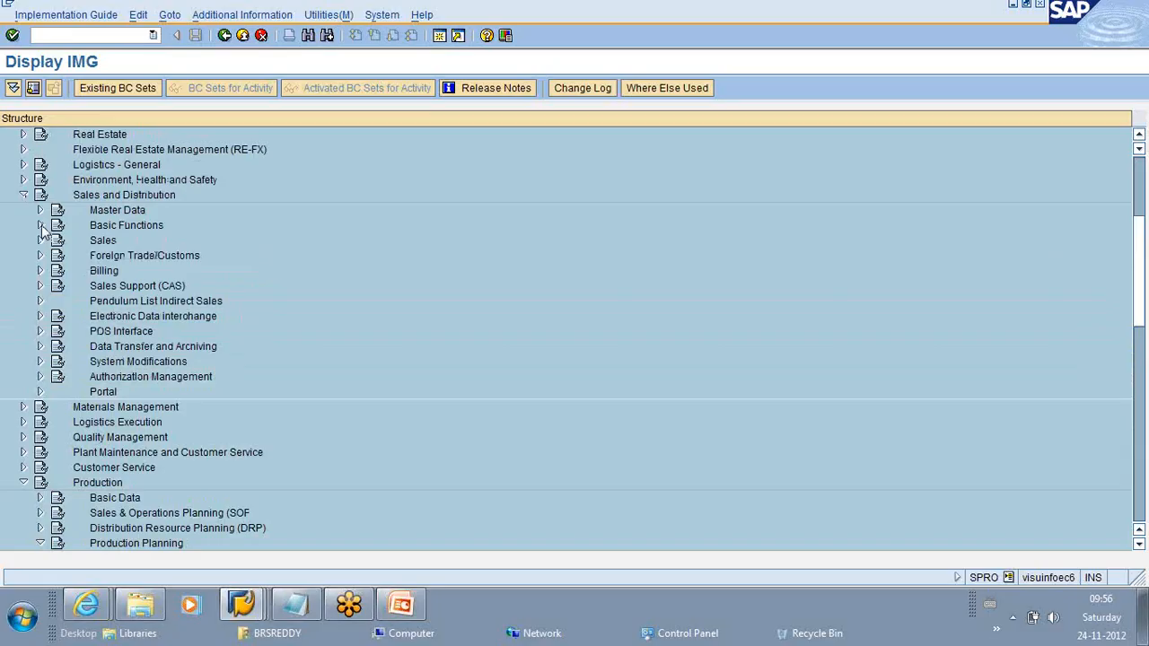
{"action": "left_click", "coordinate": [40, 226]}
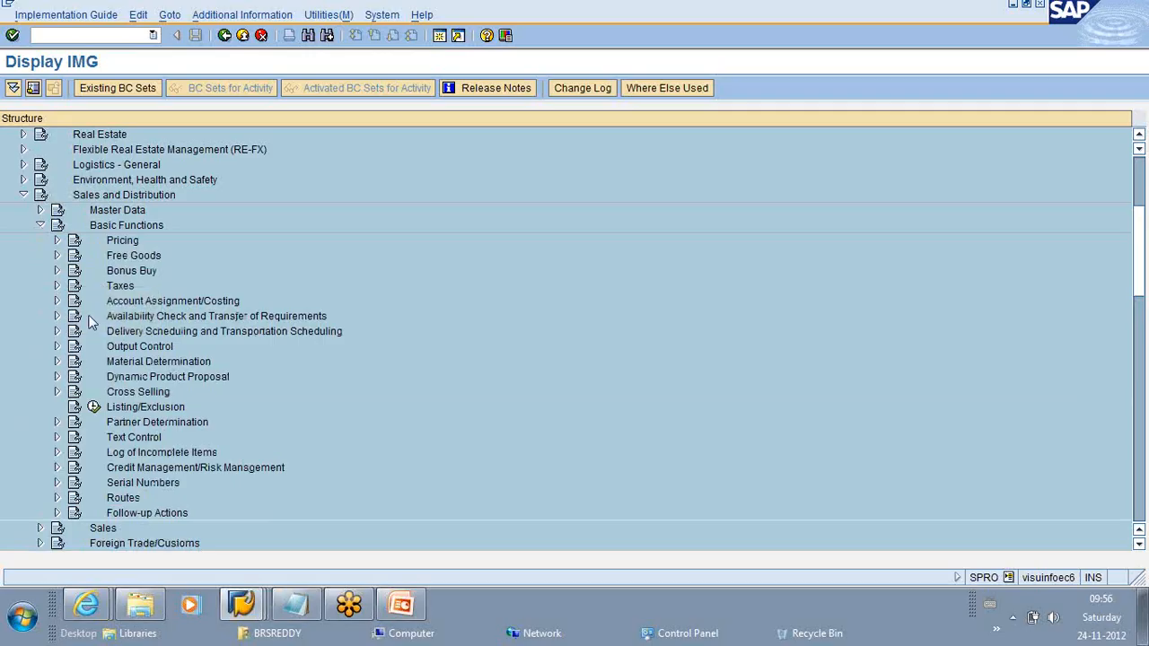
{"action": "left_click", "coordinate": [57, 316]}
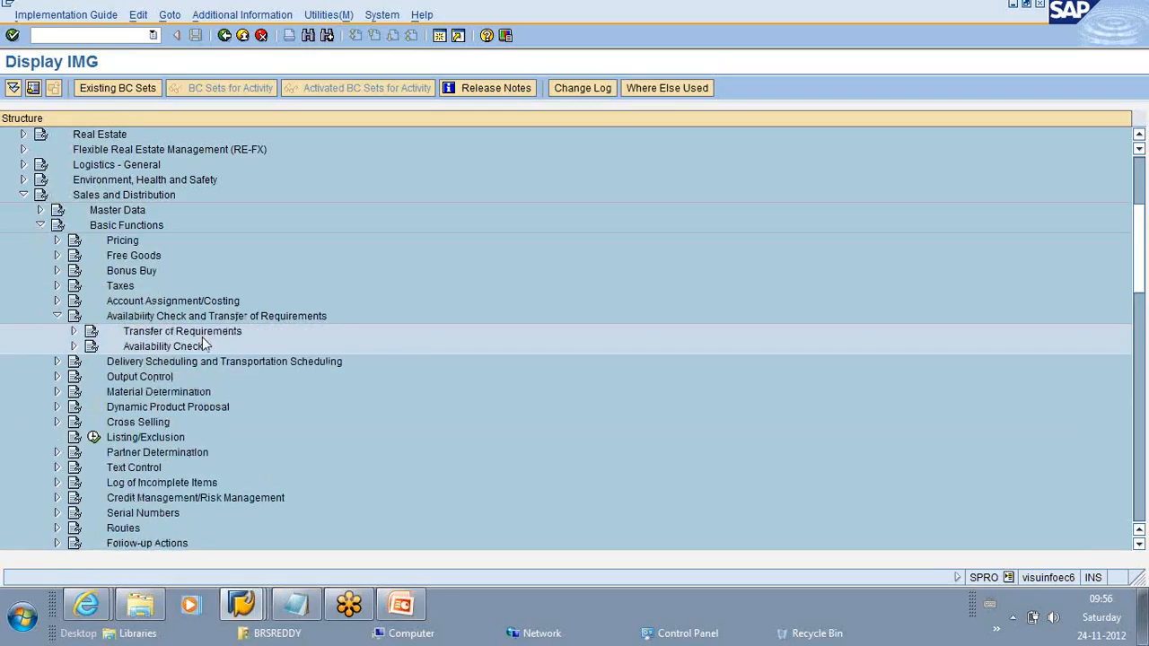
{"action": "double_click", "coordinate": [202, 336]}
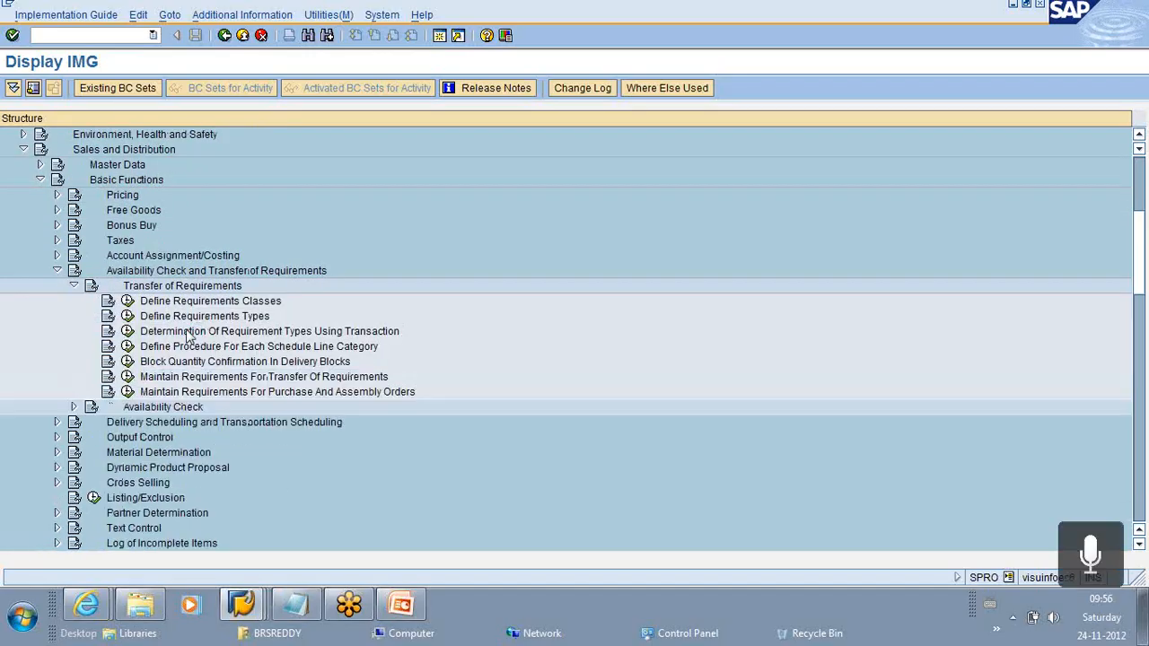
{"action": "scroll", "coordinate": [175, 355], "scroll_direction": "down", "scroll_amount": 1}
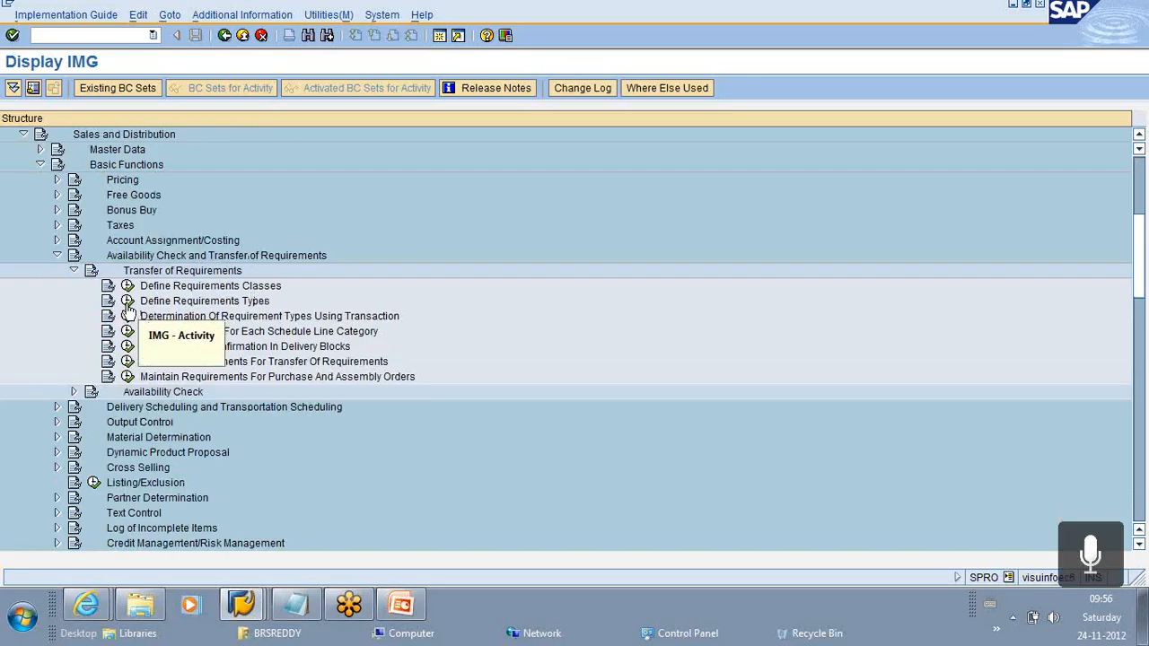
{"action": "left_click", "coordinate": [128, 302]}
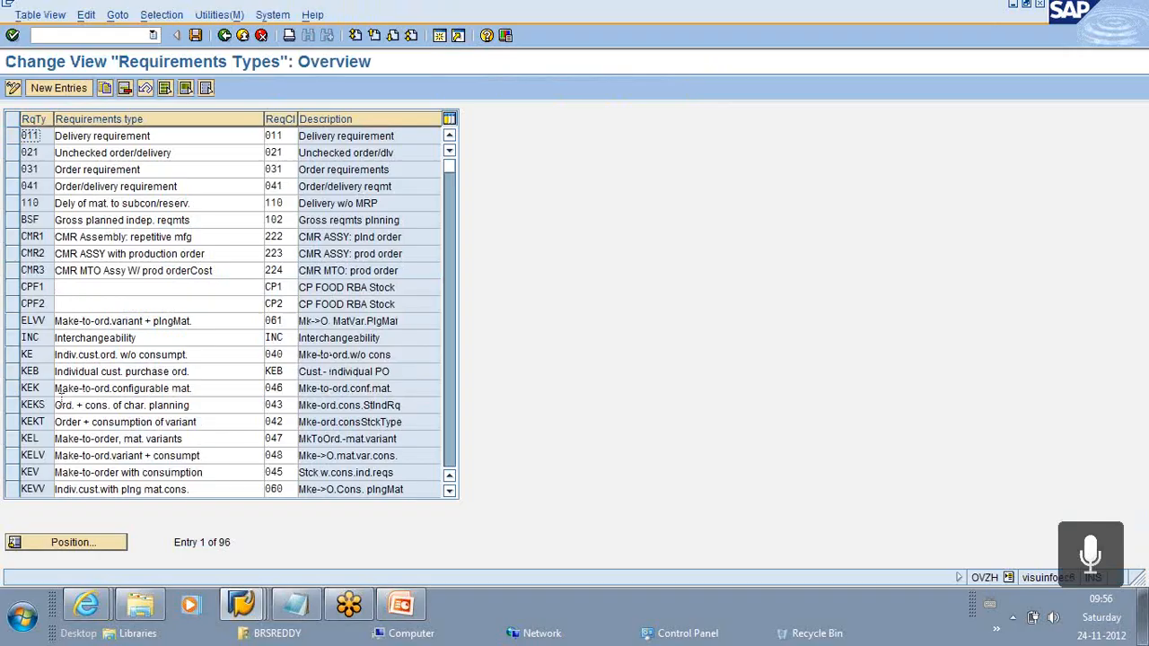
Step: Find requirements type KSL in the Requirements Types overview and select its row to check the assigned requirements class
{"action": "scroll", "coordinate": [40, 462], "scroll_direction": "down", "scroll_amount": 1}
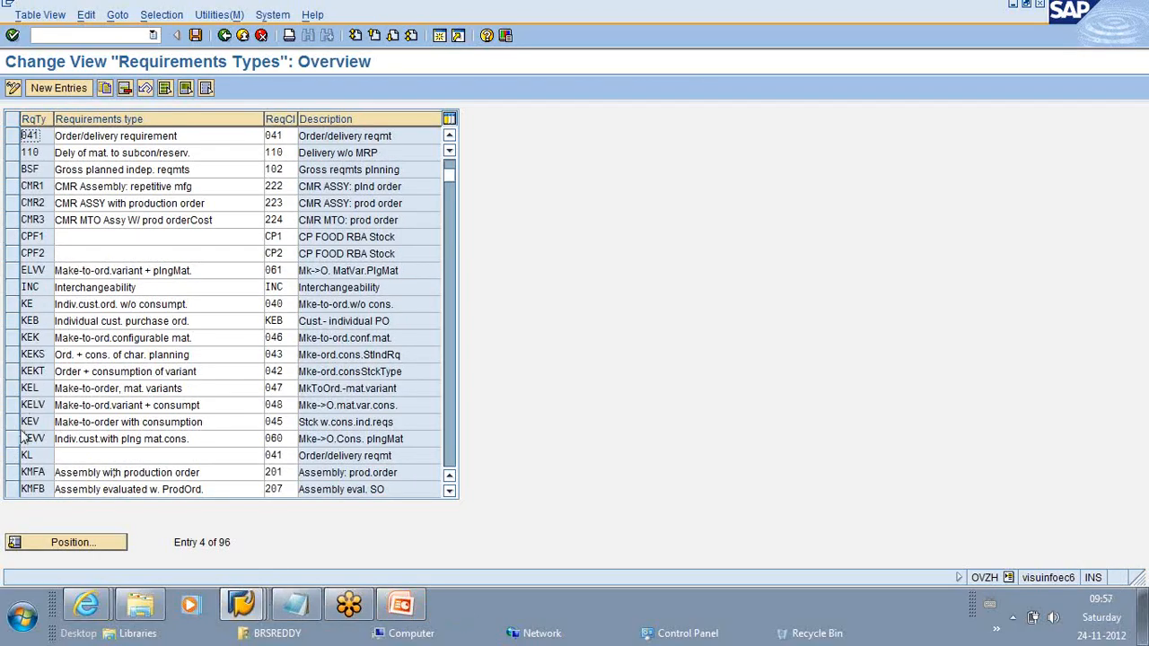
{"action": "scroll", "coordinate": [25, 440], "scroll_direction": "down", "scroll_amount": 1}
{"action": "scroll", "coordinate": [25, 458], "scroll_direction": "down", "scroll_amount": 1}
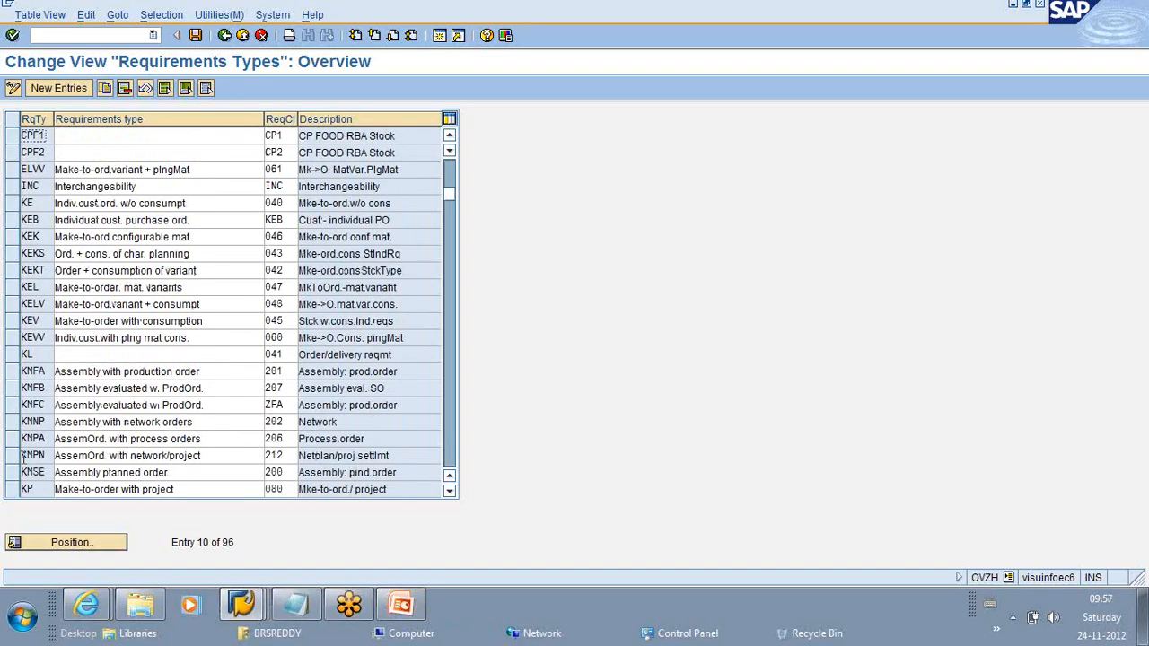
{"action": "scroll", "coordinate": [67, 482], "scroll_direction": "down", "scroll_amount": 1}
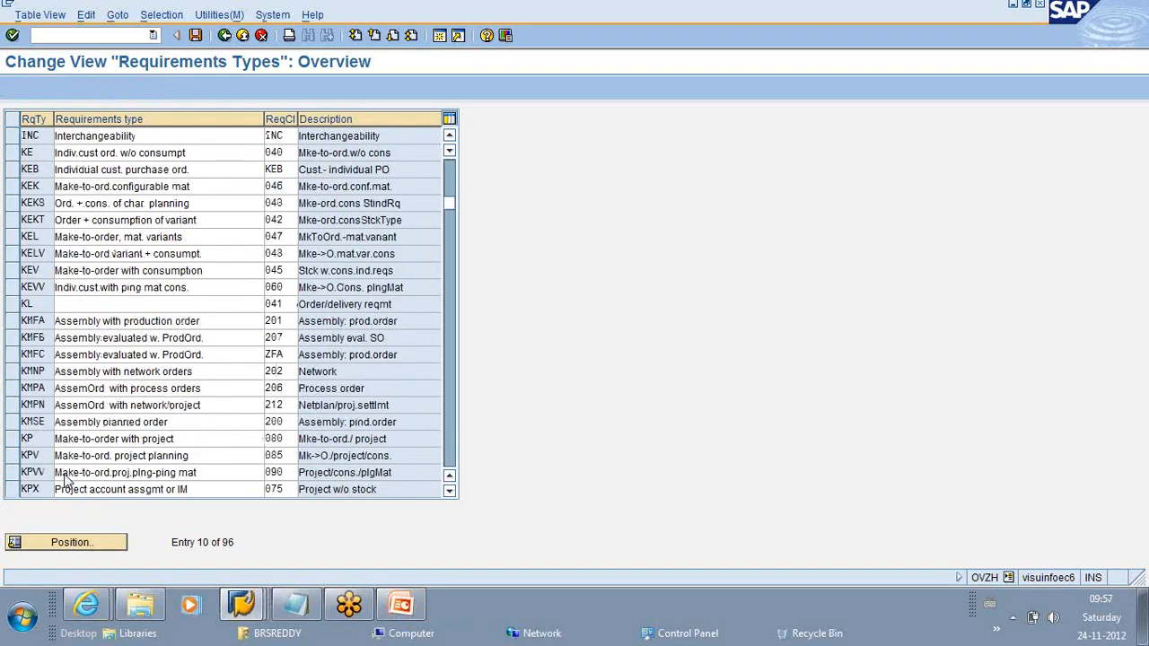
{"action": "scroll", "coordinate": [65, 483], "scroll_direction": "down", "scroll_amount": 1}
{"action": "left_click", "coordinate": [12, 490]}
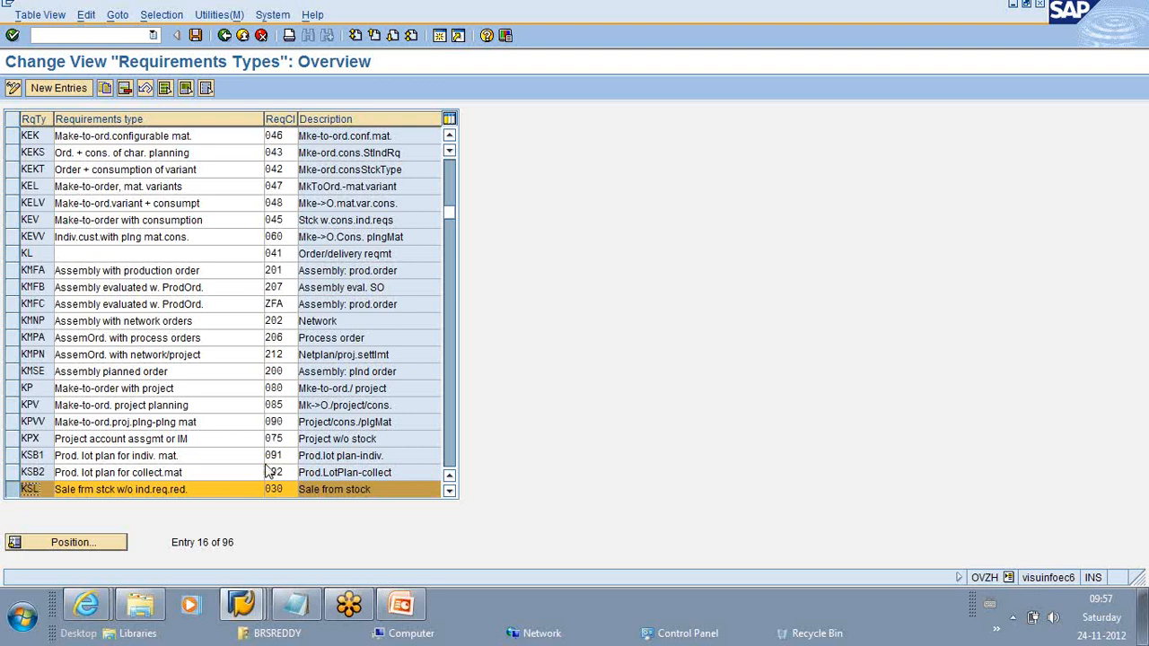
Step: Check strategy 10's Reqs-Cu. entry in the Strategy overview and return to the IMG
{"action": "key", "text": "alt+Tab"}
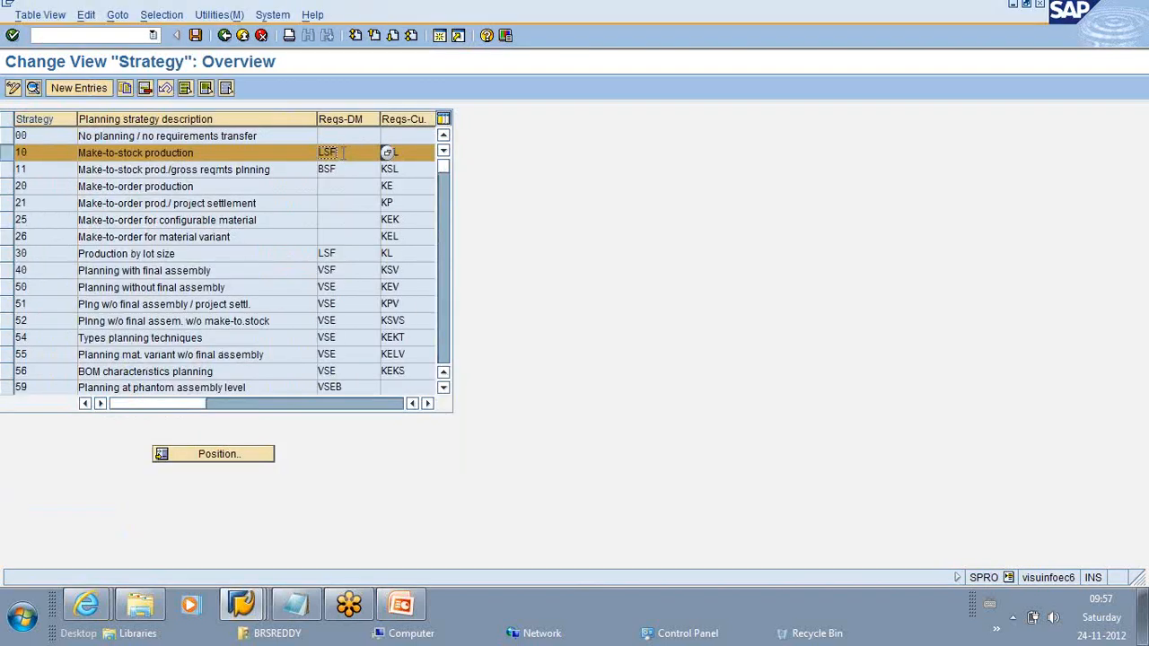
{"action": "left_click", "coordinate": [425, 153]}
{"action": "double_click", "coordinate": [426, 153]}
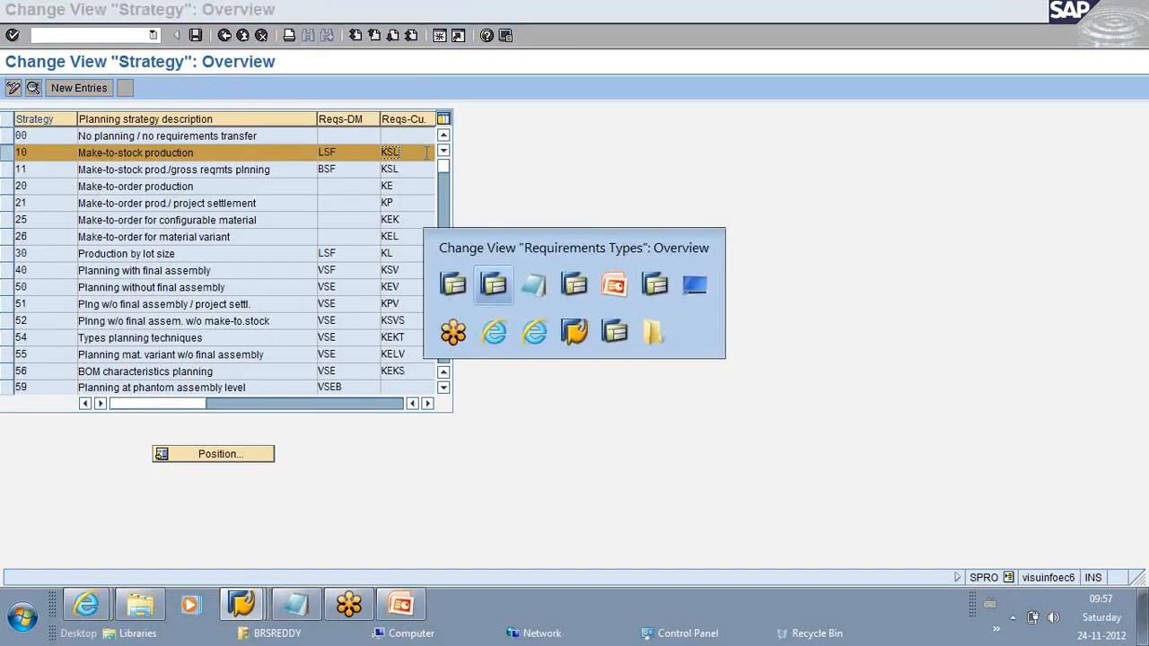
{"action": "left_click", "coordinate": [224, 36]}
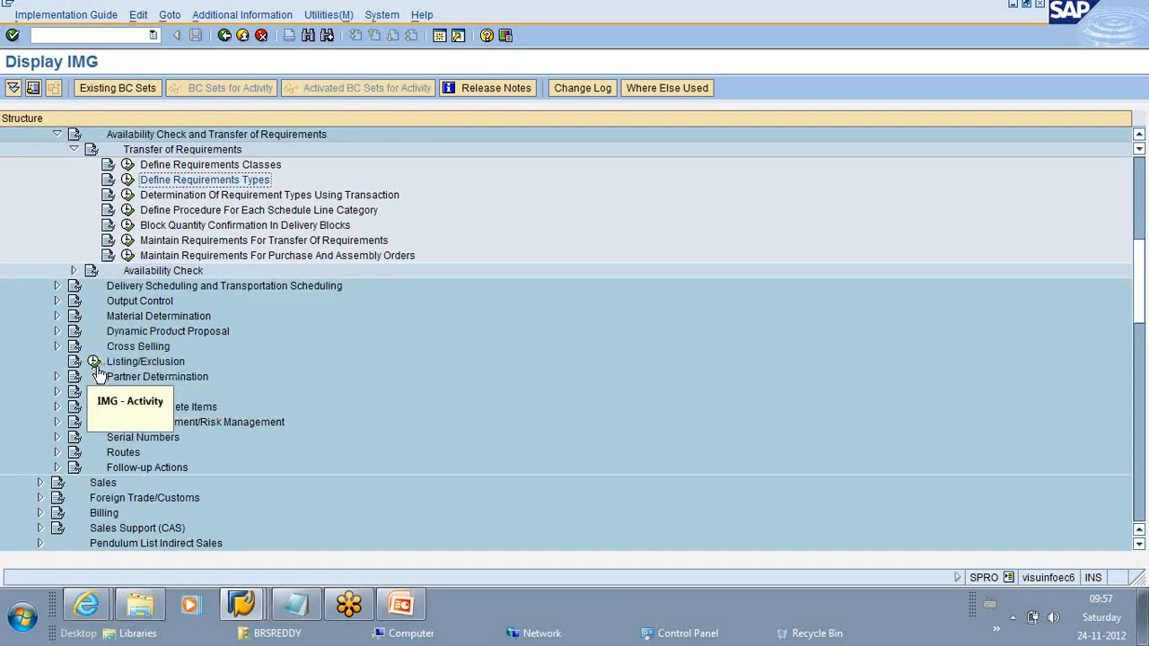
Step: Open Define requirements types and allocate requirements class under Production Planning, Demand Management, Planned Independent Requirements
{"action": "scroll", "coordinate": [90, 367], "scroll_direction": "down", "scroll_amount": 2}
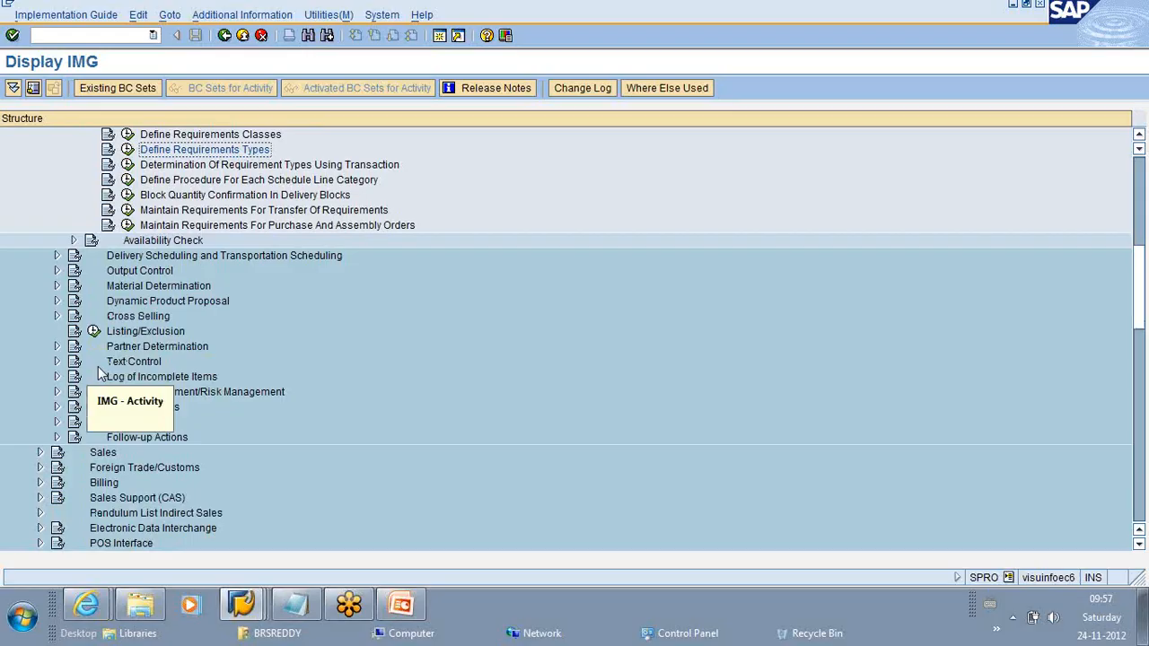
{"action": "scroll", "coordinate": [98, 367], "scroll_direction": "down", "scroll_amount": 5}
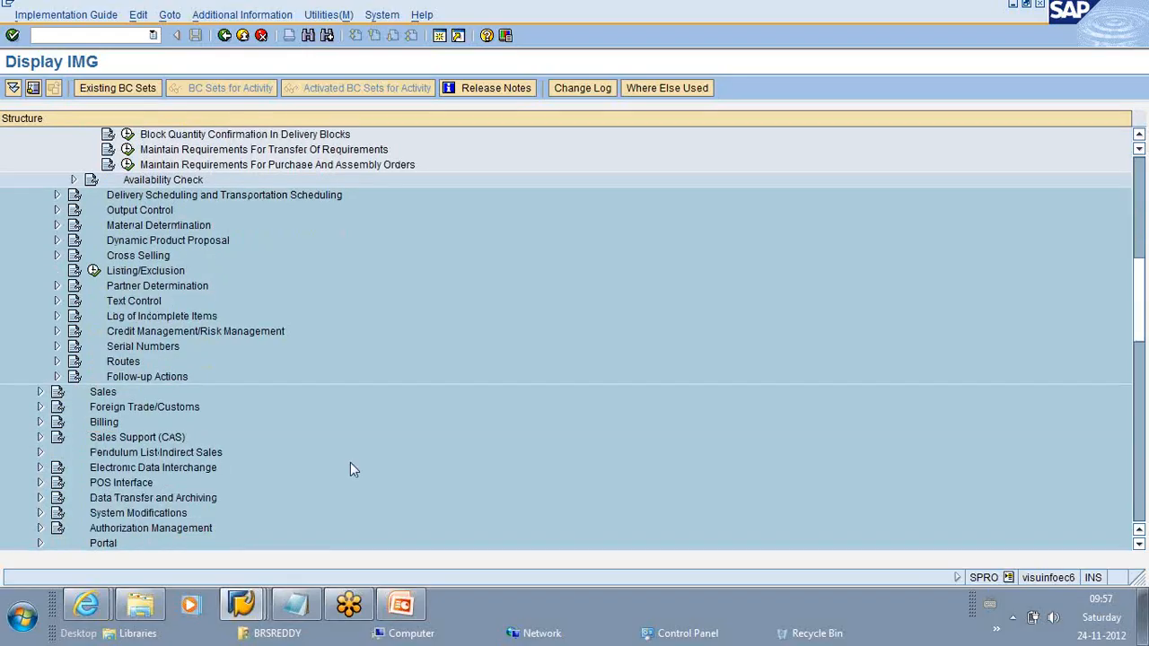
{"action": "scroll", "coordinate": [350, 462], "scroll_direction": "down", "scroll_amount": 5}
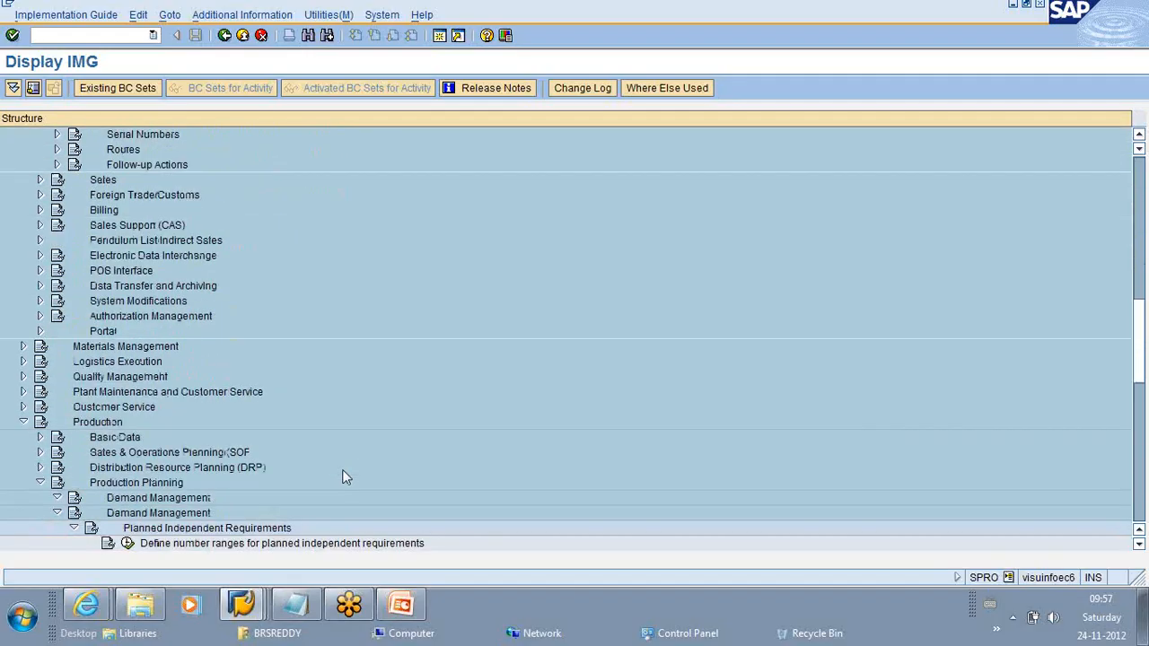
{"action": "scroll", "coordinate": [346, 476], "scroll_direction": "down", "scroll_amount": 3}
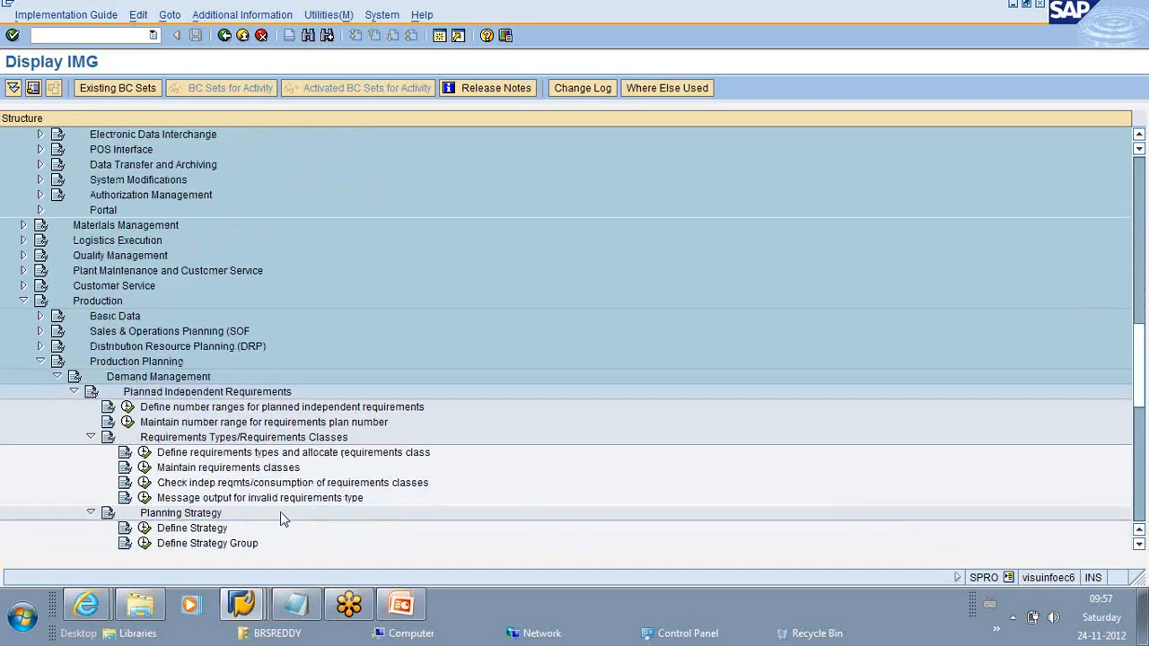
{"action": "scroll", "coordinate": [280, 519], "scroll_direction": "down", "scroll_amount": 1}
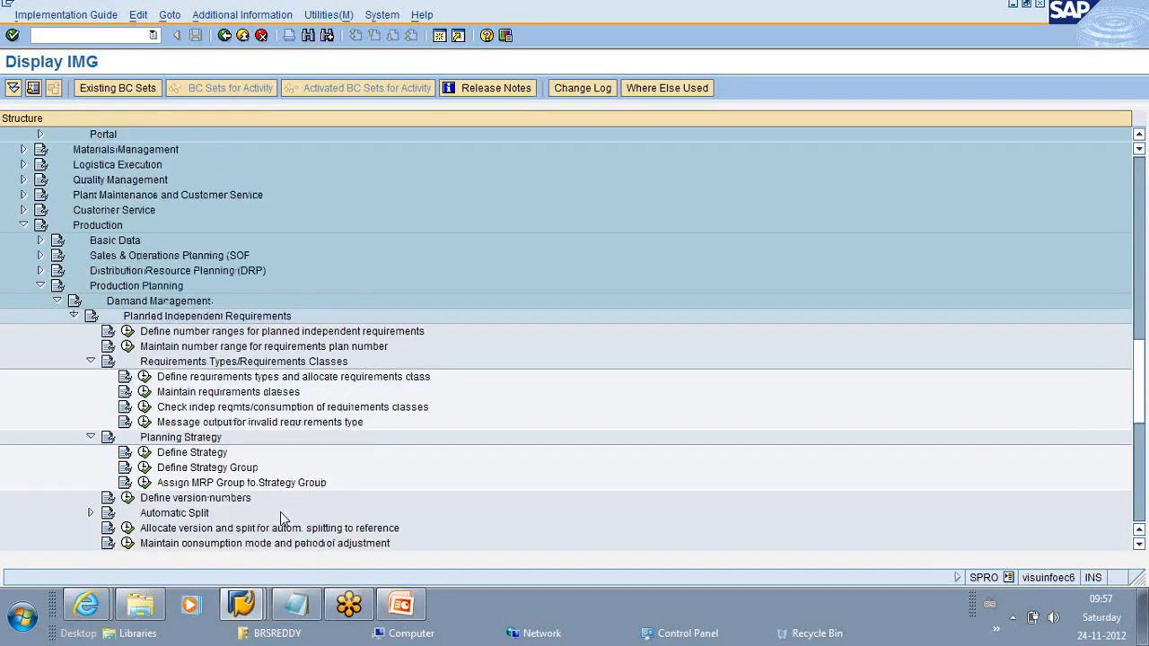
{"action": "scroll", "coordinate": [280, 512], "scroll_direction": "down", "scroll_amount": 1}
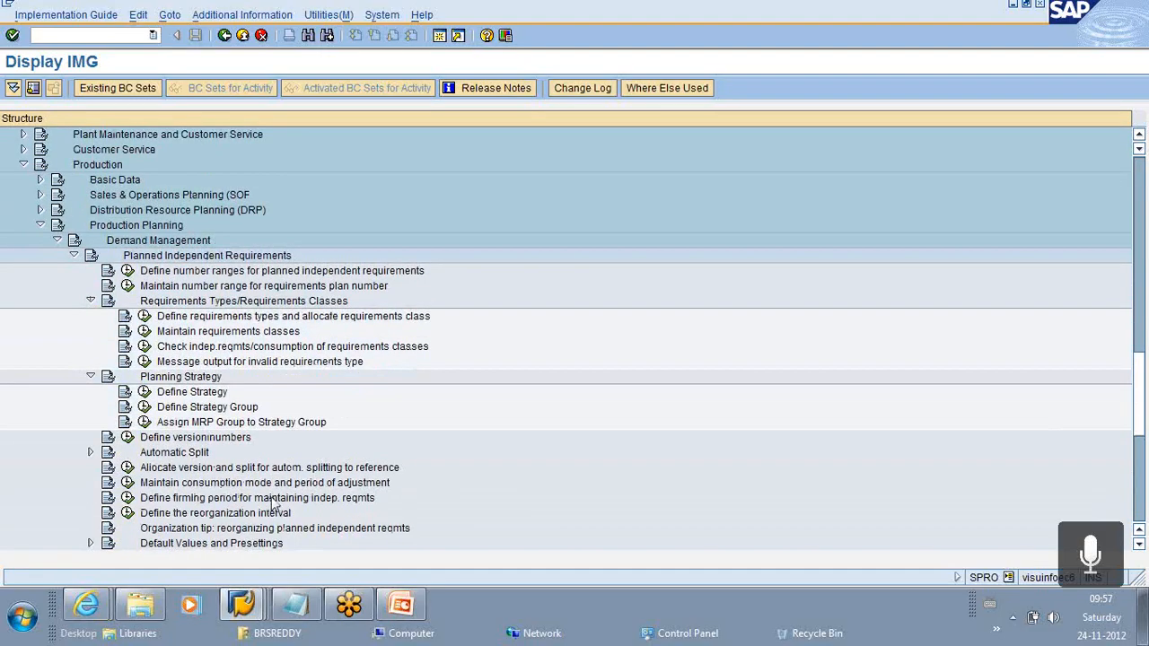
{"action": "scroll", "coordinate": [203, 478], "scroll_direction": "down", "scroll_amount": 2}
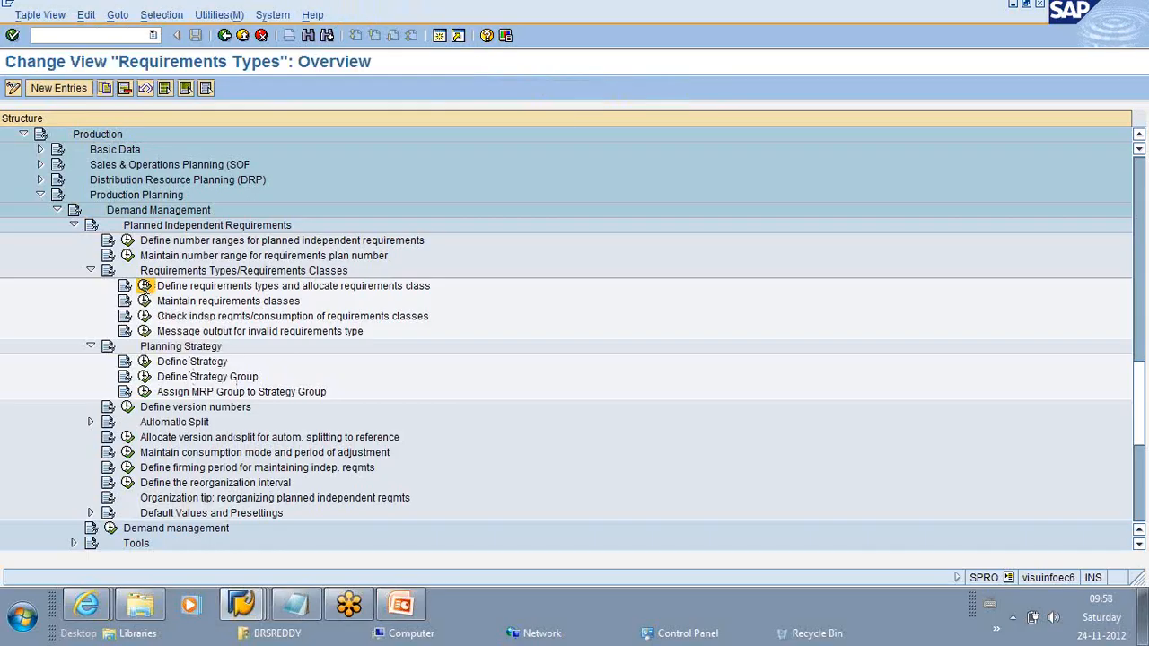
{"action": "left_click", "coordinate": [144, 285]}
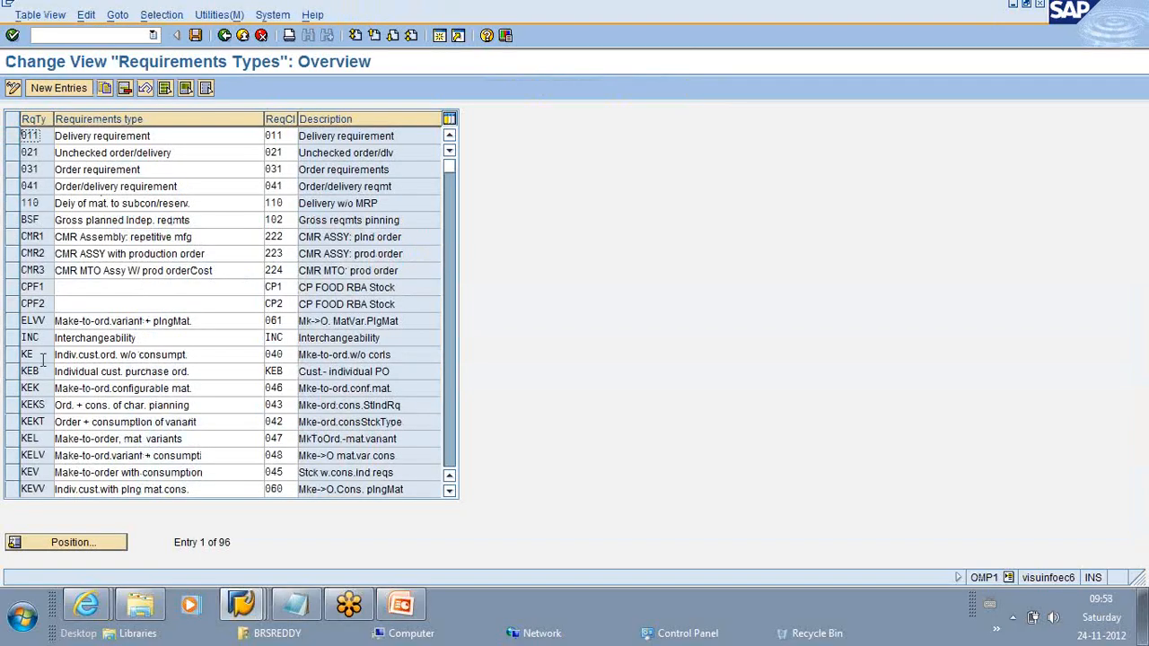
Step: Find requirements type LSF in the Requirements Types overview, check its assigned requirements class and return to the IMG
{"action": "left_click", "coordinate": [42, 544]}
{"action": "type", "text": "LSF"}
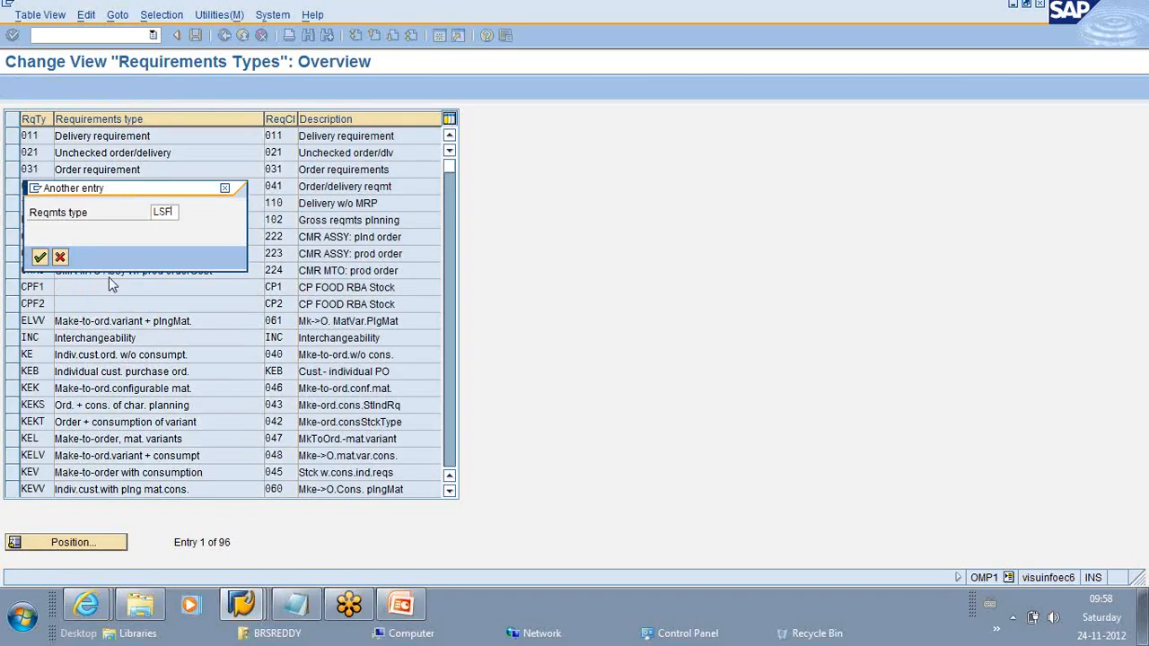
{"action": "key", "text": "Return"}
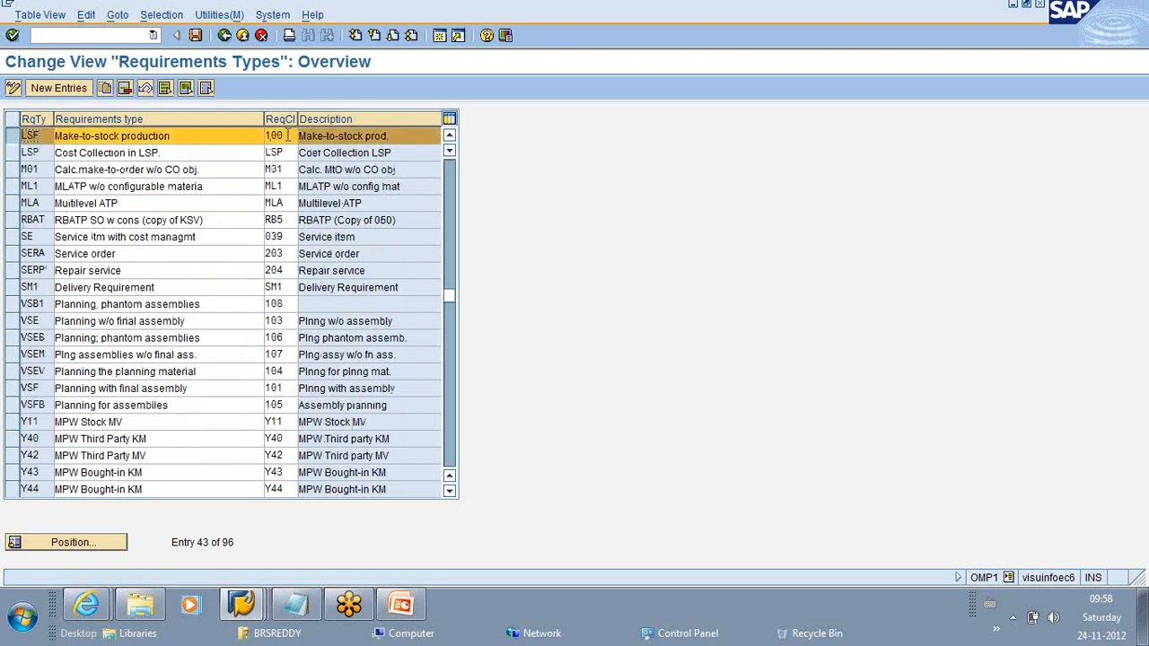
{"action": "left_click", "coordinate": [225, 36]}
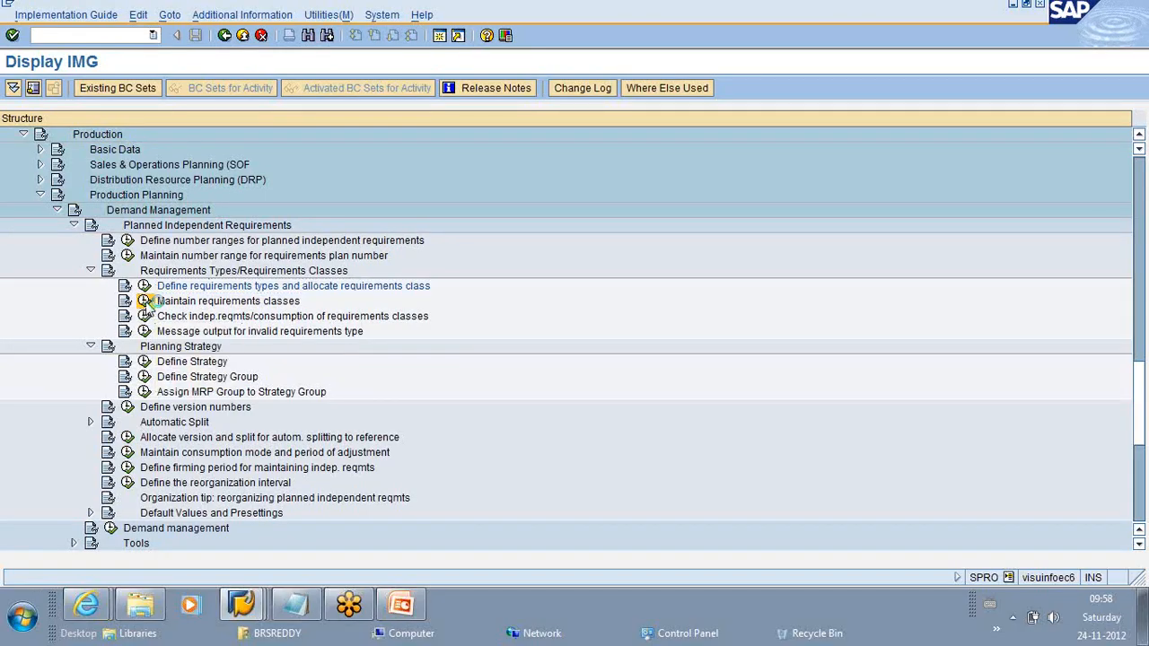
Step: Open Maintain requirements classes, select class 100, view the possible planning indicator values and return to the IMG
{"action": "left_click", "coordinate": [145, 302]}
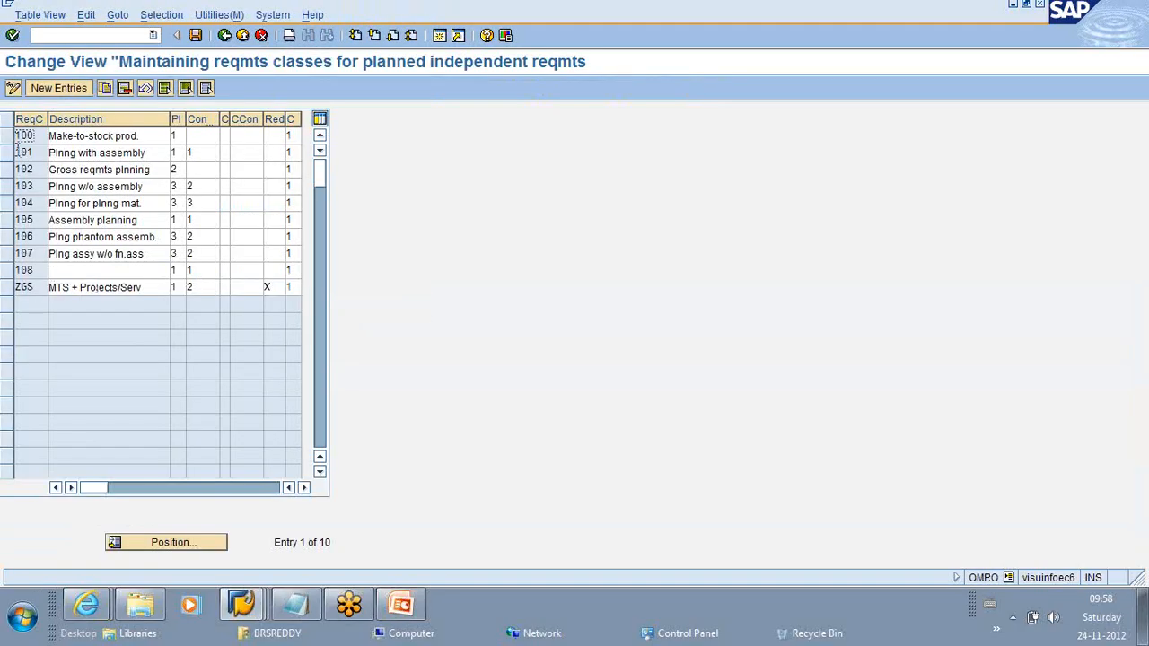
{"action": "left_click", "coordinate": [7, 136]}
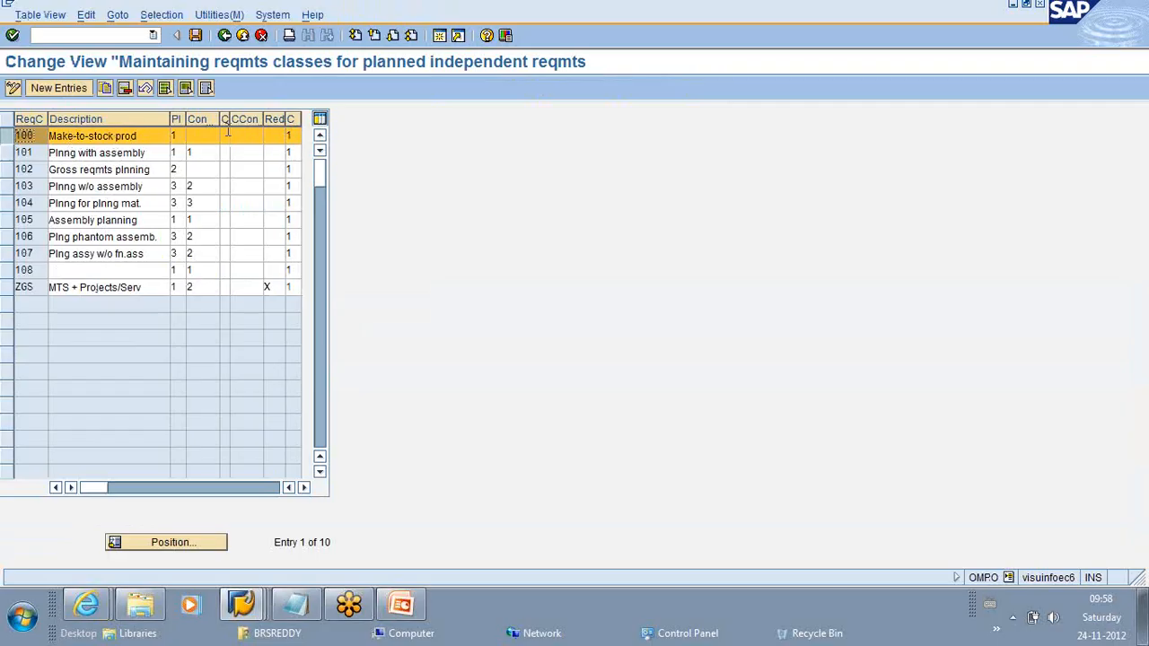
{"action": "left_click", "coordinate": [182, 135]}
{"action": "left_click", "coordinate": [192, 138]}
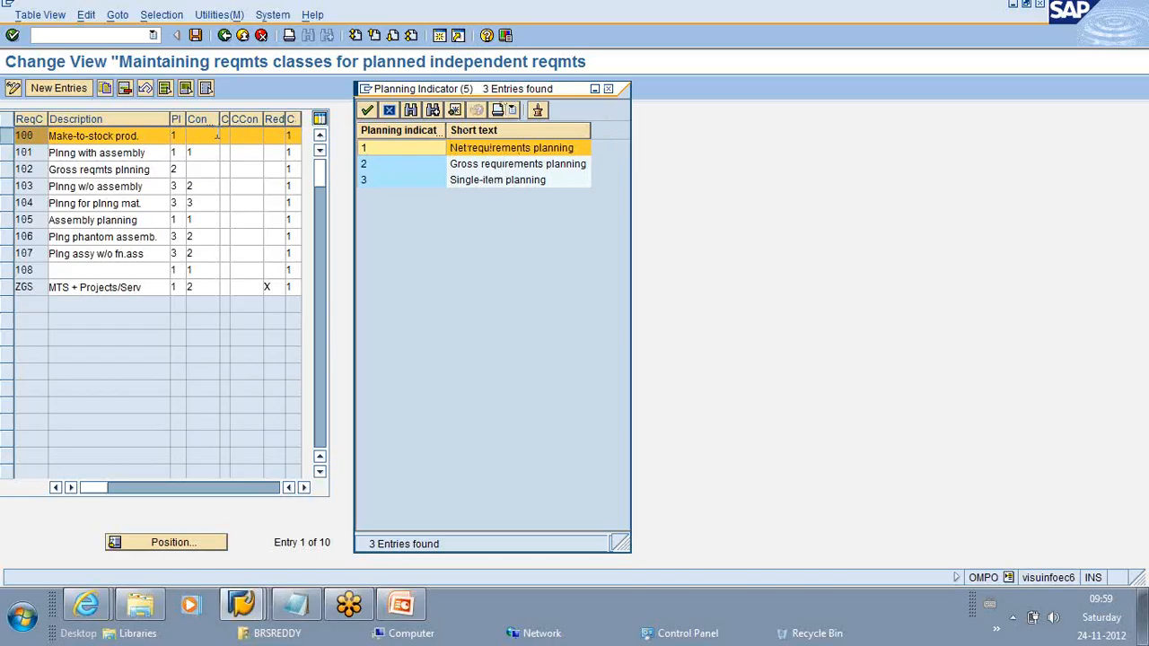
{"action": "left_click", "coordinate": [249, 135]}
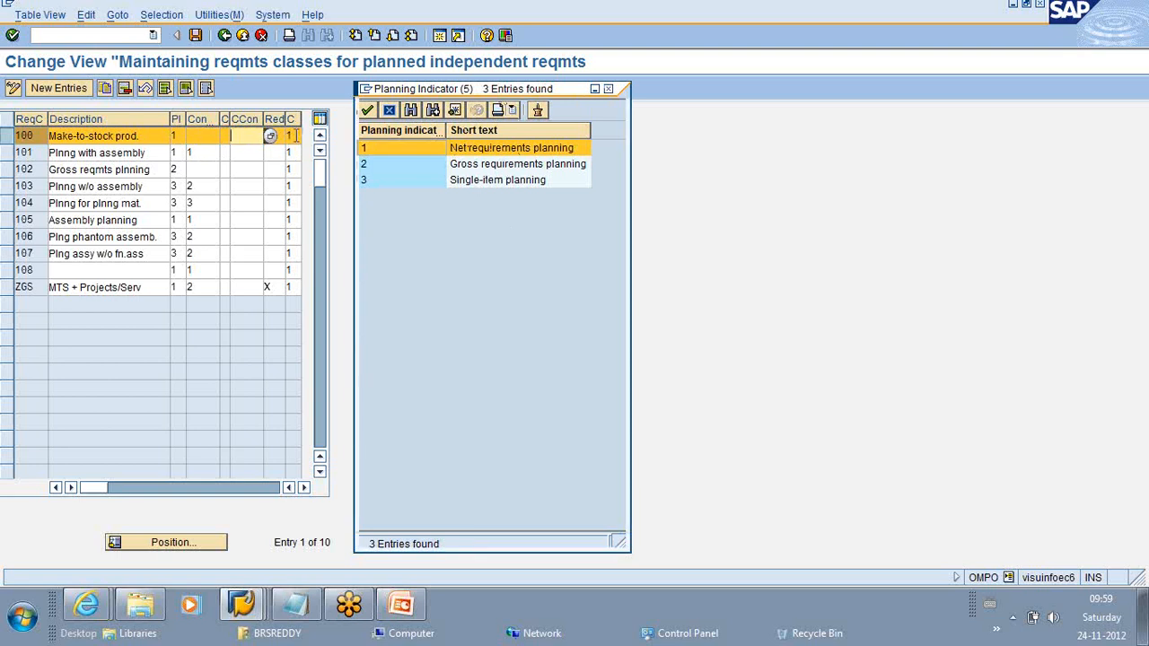
{"action": "left_click", "coordinate": [608, 89]}
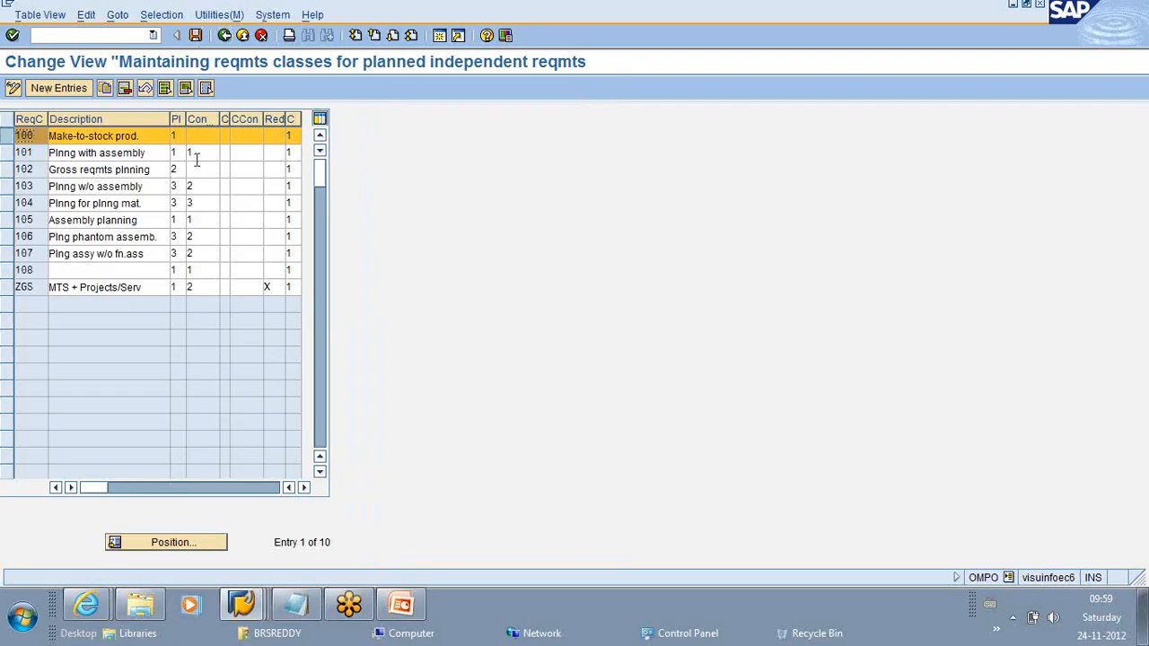
{"action": "left_click", "coordinate": [225, 36]}
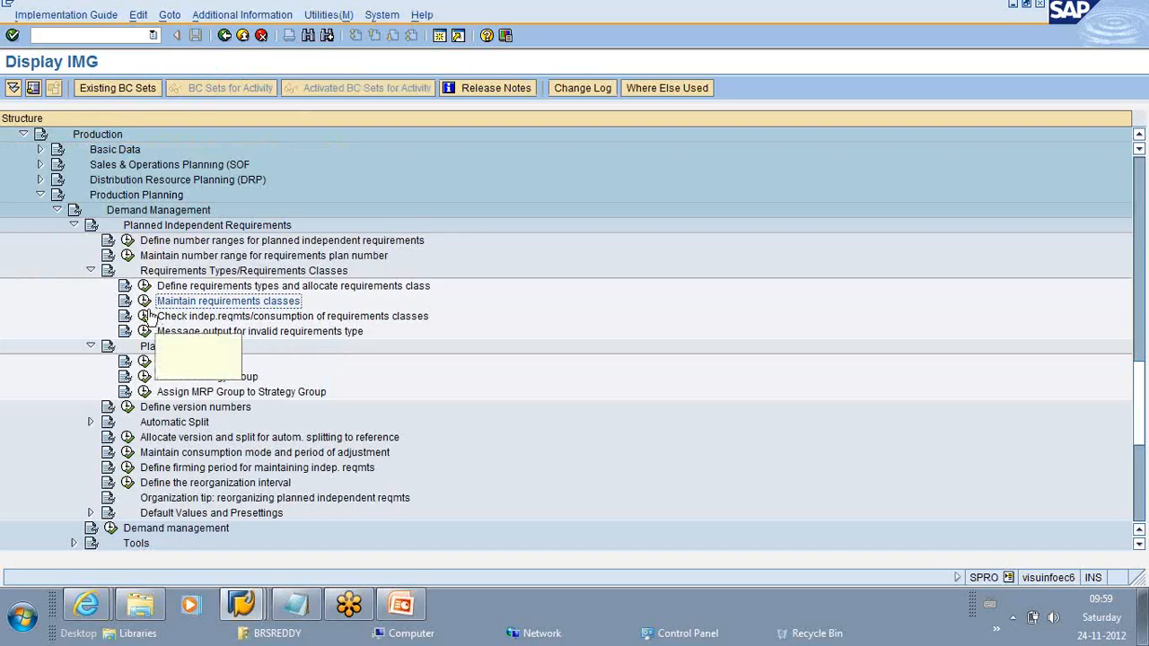
Step: Open Define Strategy, select strategy 40 to check its Reqs-DM and Reqs-Cu. entries, and return to the IMG
{"action": "left_click", "coordinate": [145, 361]}
{"action": "left_click", "coordinate": [129, 387]}
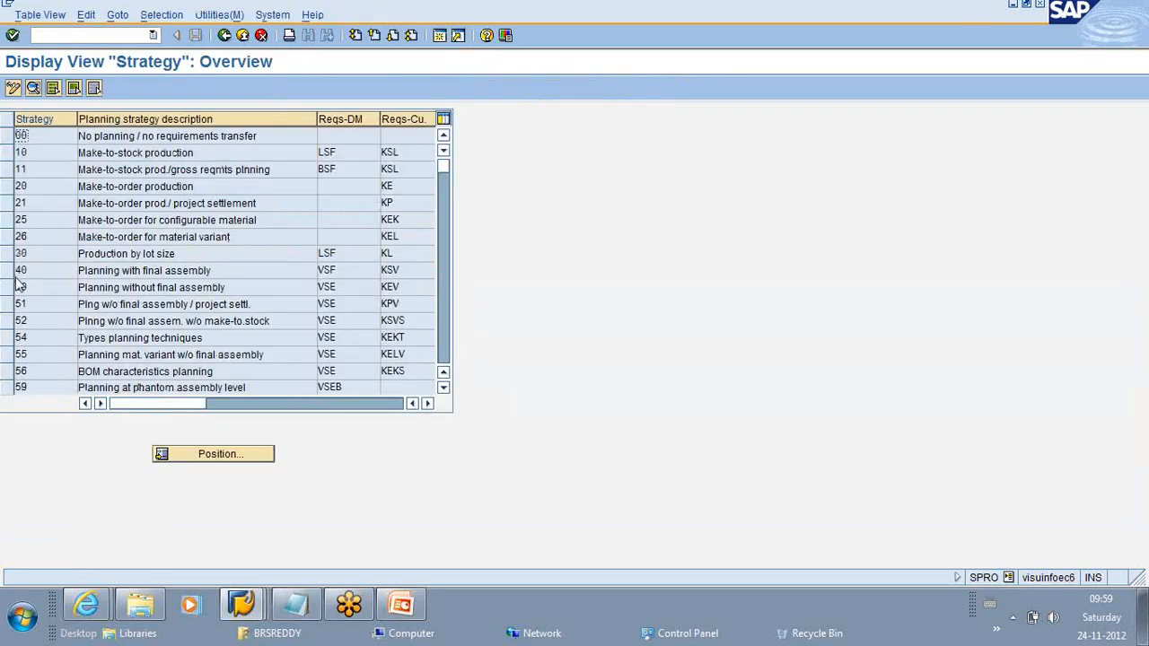
{"action": "left_click", "coordinate": [11, 270]}
{"action": "left_click", "coordinate": [392, 269]}
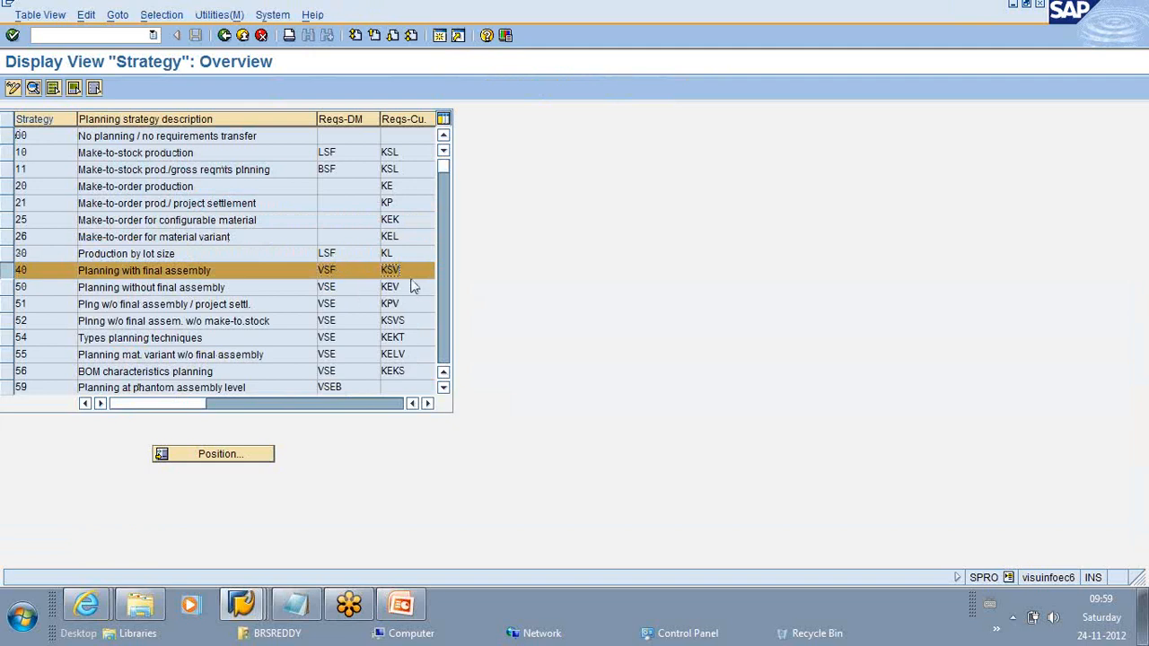
{"action": "left_click", "coordinate": [224, 36]}
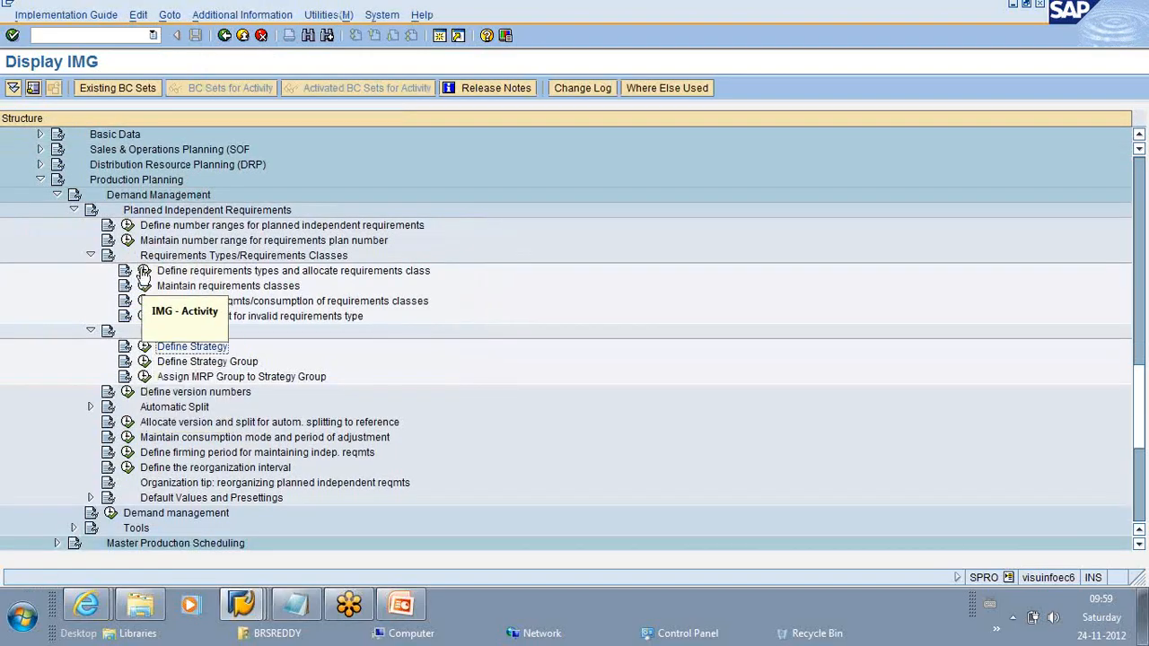
Step: Find requirements type VSF in Define requirements types and allocate requirements class, select its row to check the assigned class, and return to the IMG
{"action": "left_click", "coordinate": [144, 272]}
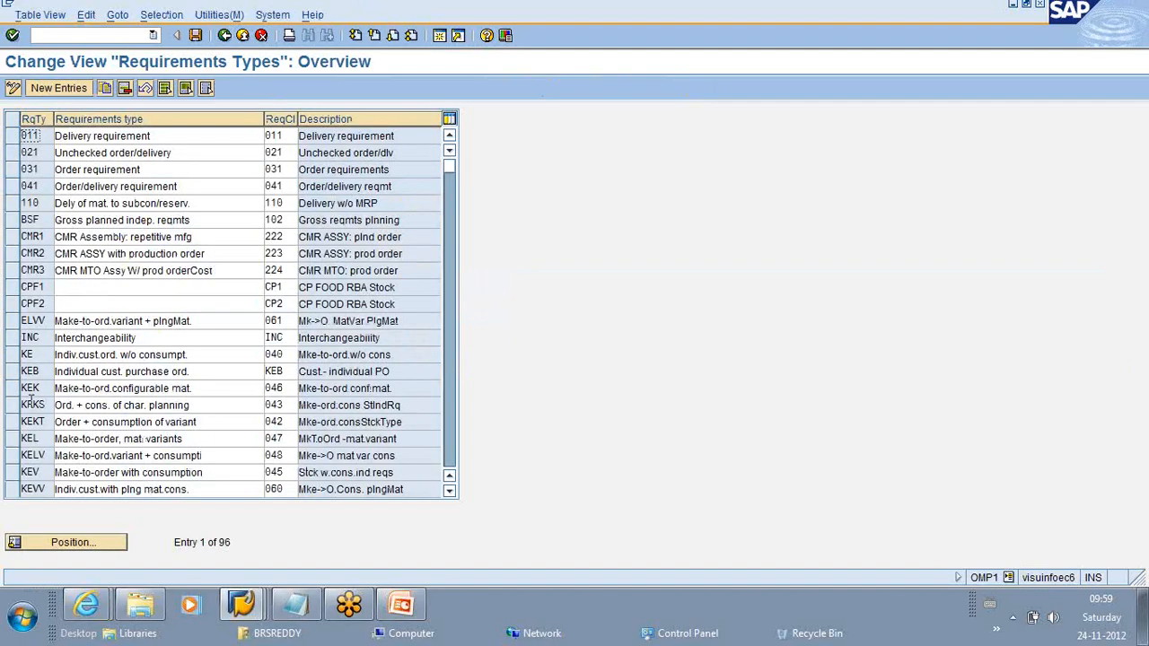
{"action": "scroll", "coordinate": [47, 516], "scroll_direction": "down", "scroll_amount": 1}
{"action": "left_click", "coordinate": [69, 542]}
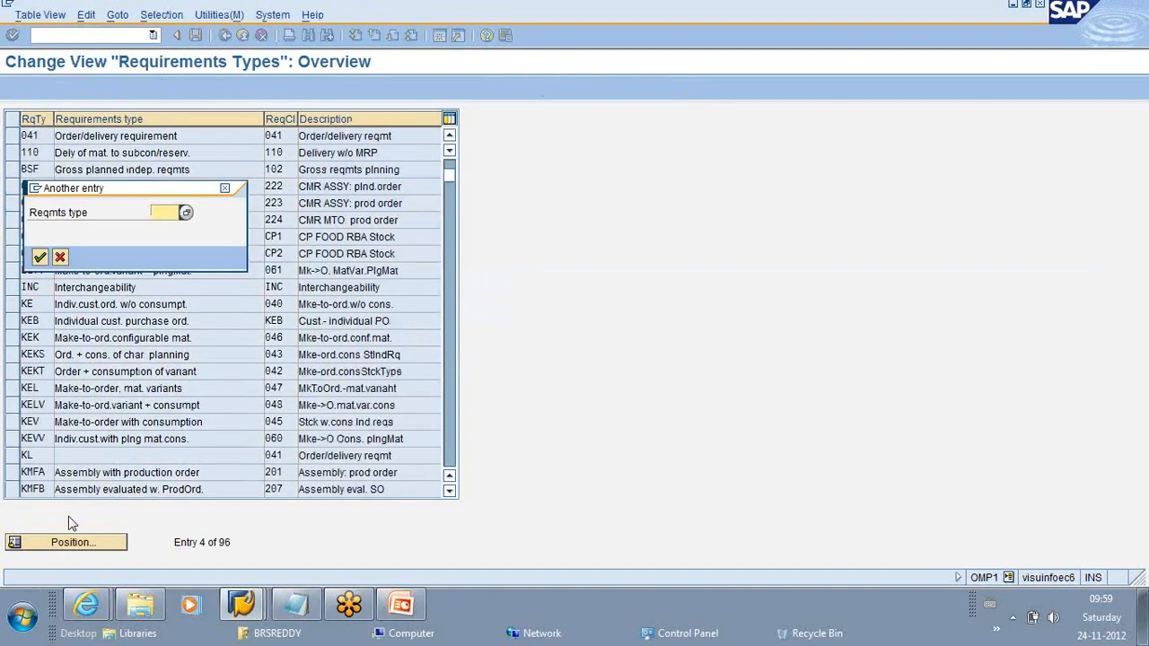
{"action": "type", "text": "VS"}
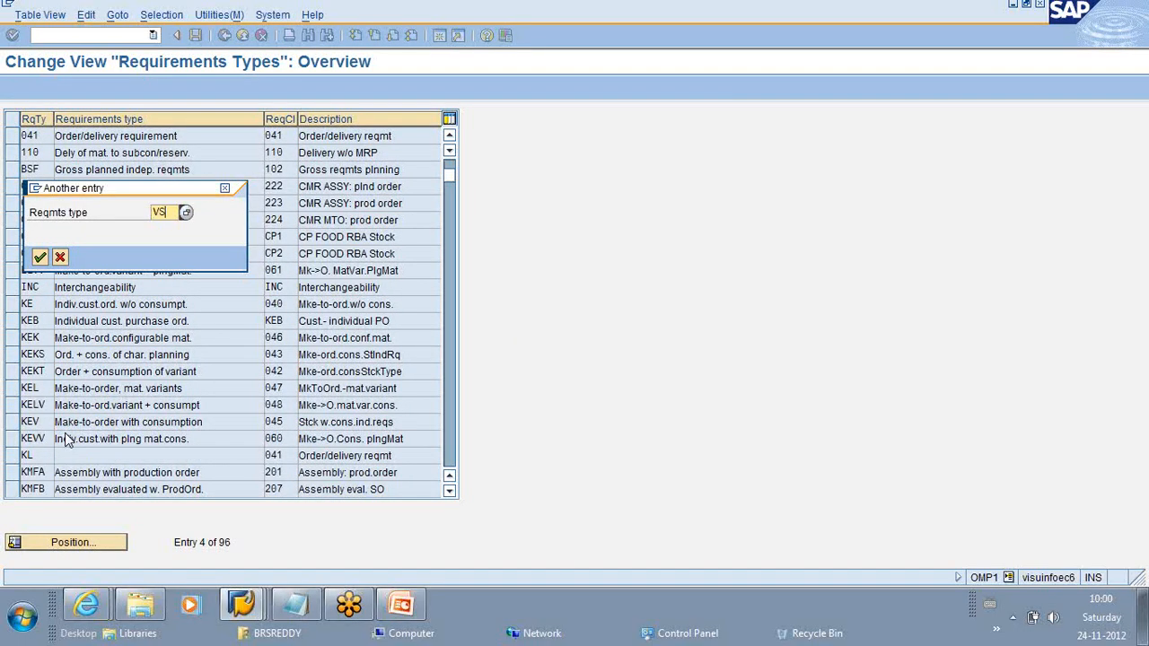
{"action": "type", "text": "F"}
{"action": "key", "text": "Return"}
{"action": "left_click", "coordinate": [14, 136]}
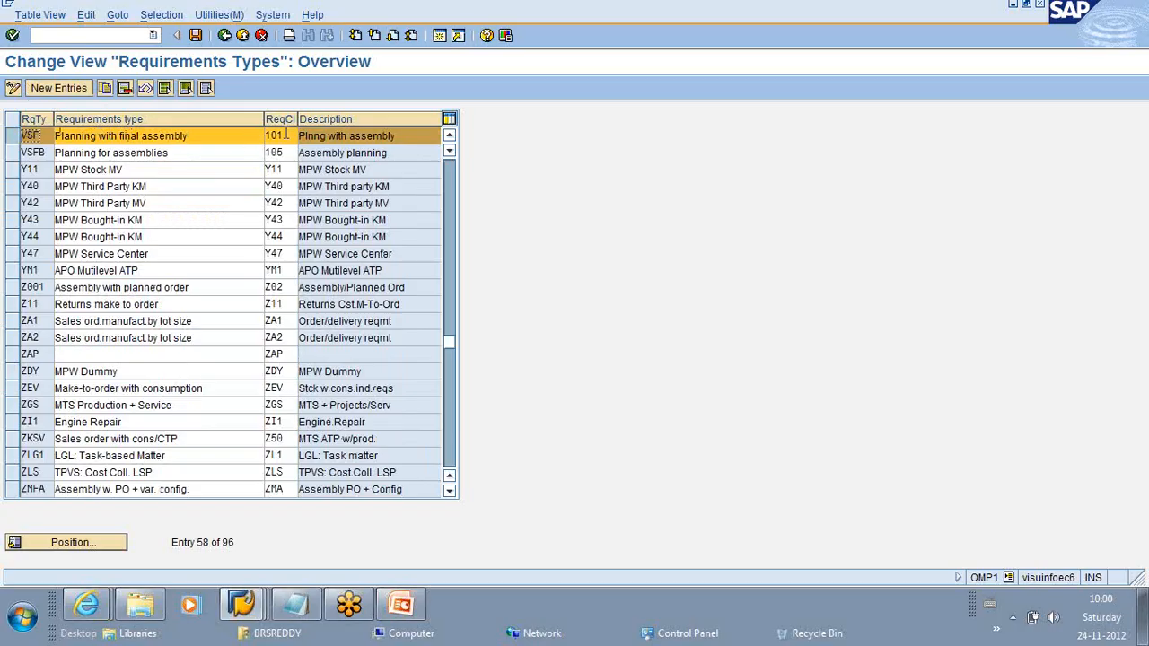
{"action": "left_click", "coordinate": [229, 37]}
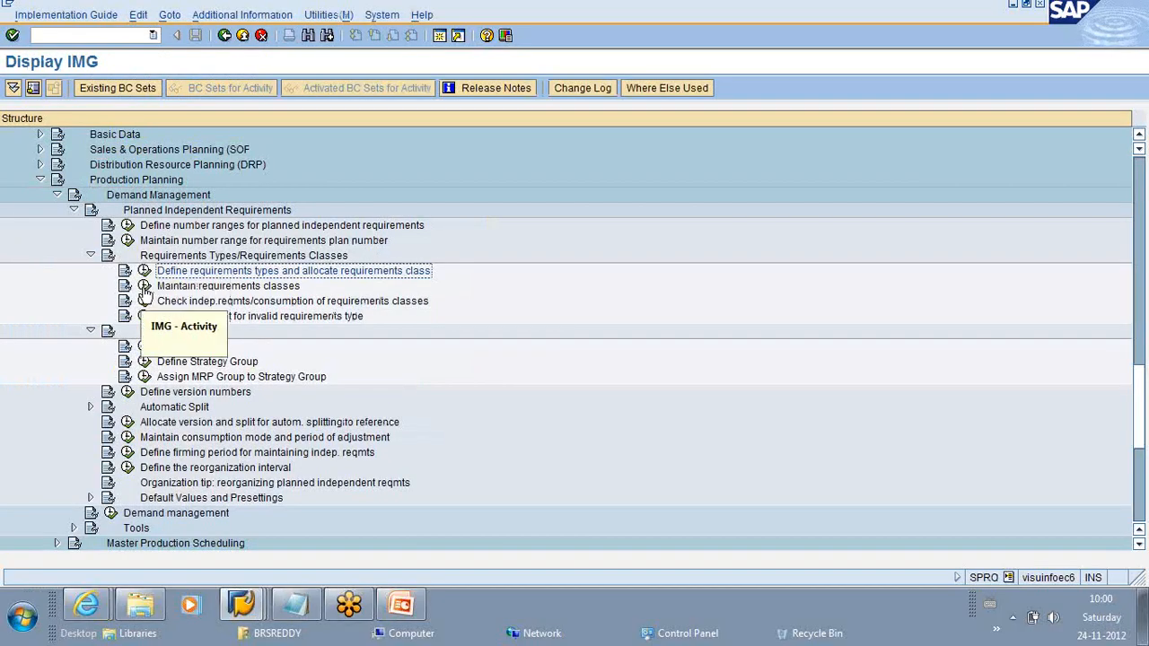
Step: Open Maintain requirements classes, select class 101 to check its planning and consumption indicators, and return to the IMG
{"action": "left_click", "coordinate": [143, 285]}
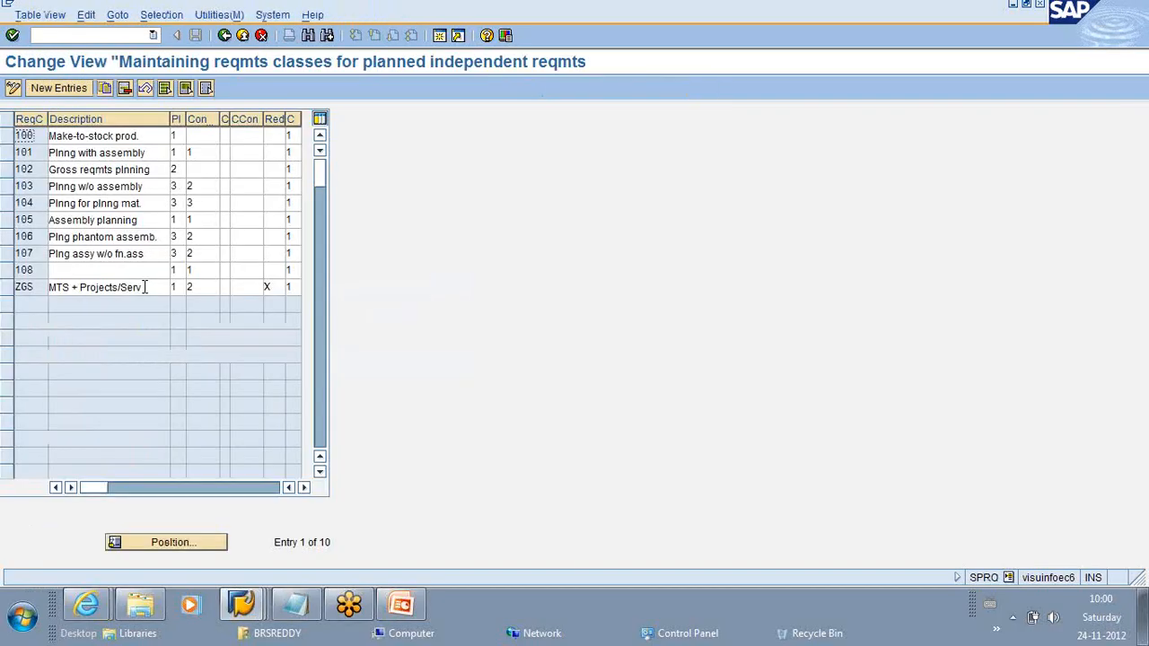
{"action": "left_click", "coordinate": [7, 153]}
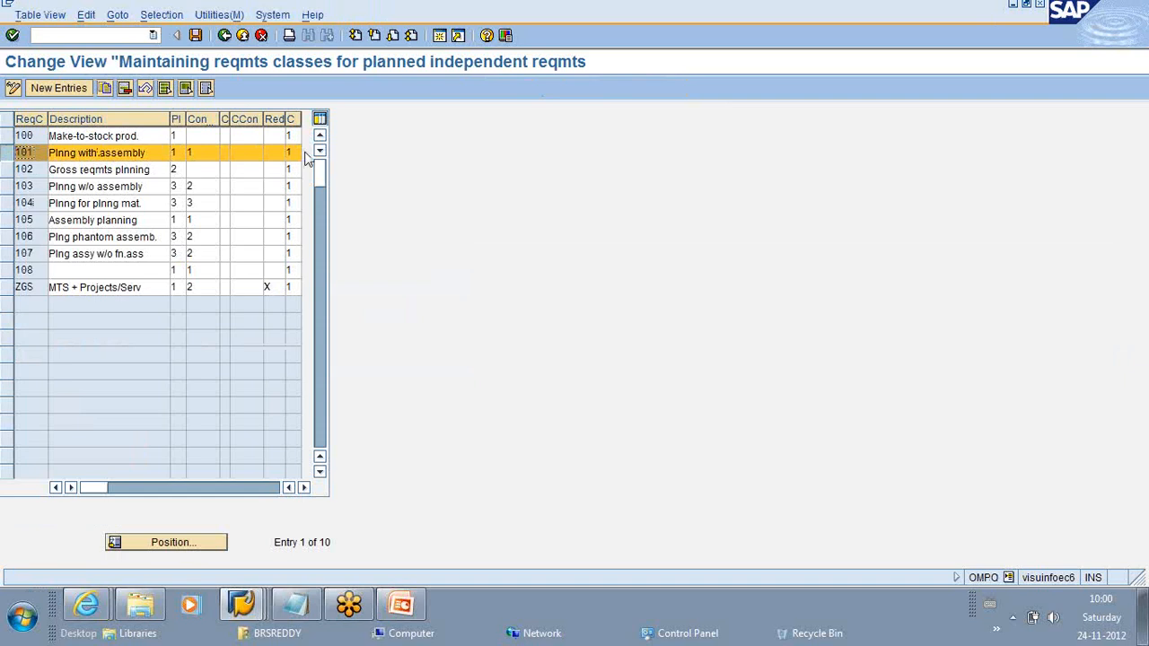
{"action": "left_click", "coordinate": [224, 35]}
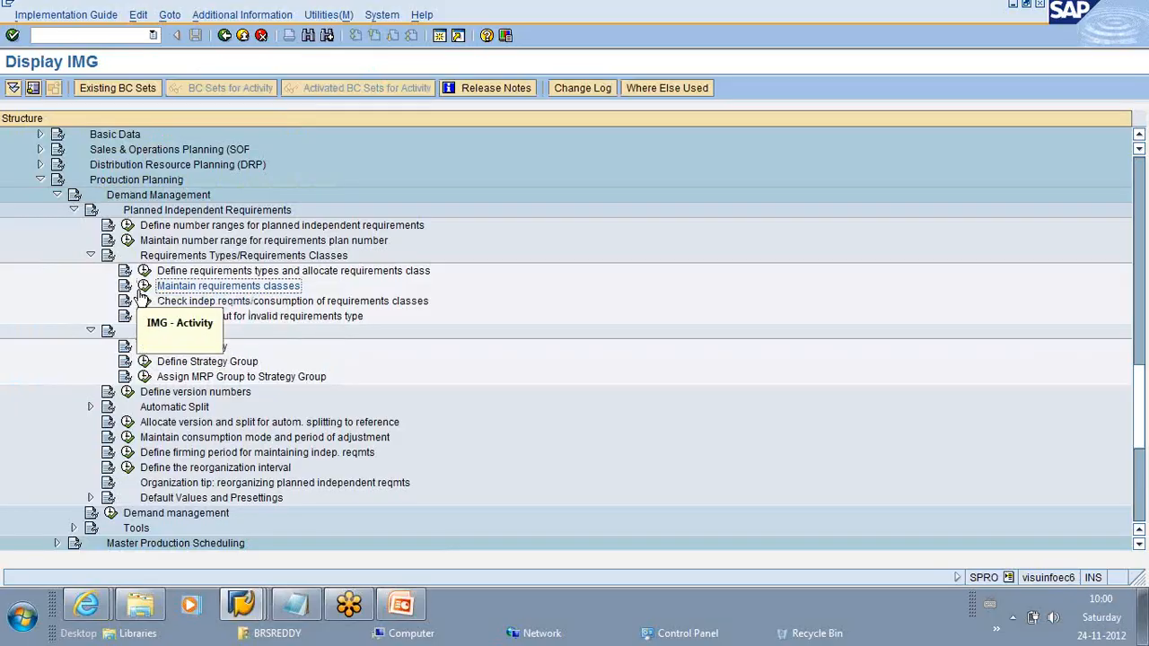
Step: Reopen Maintain requirements classes and list the possible consumption indicator values for class 101
{"action": "left_click", "coordinate": [144, 287]}
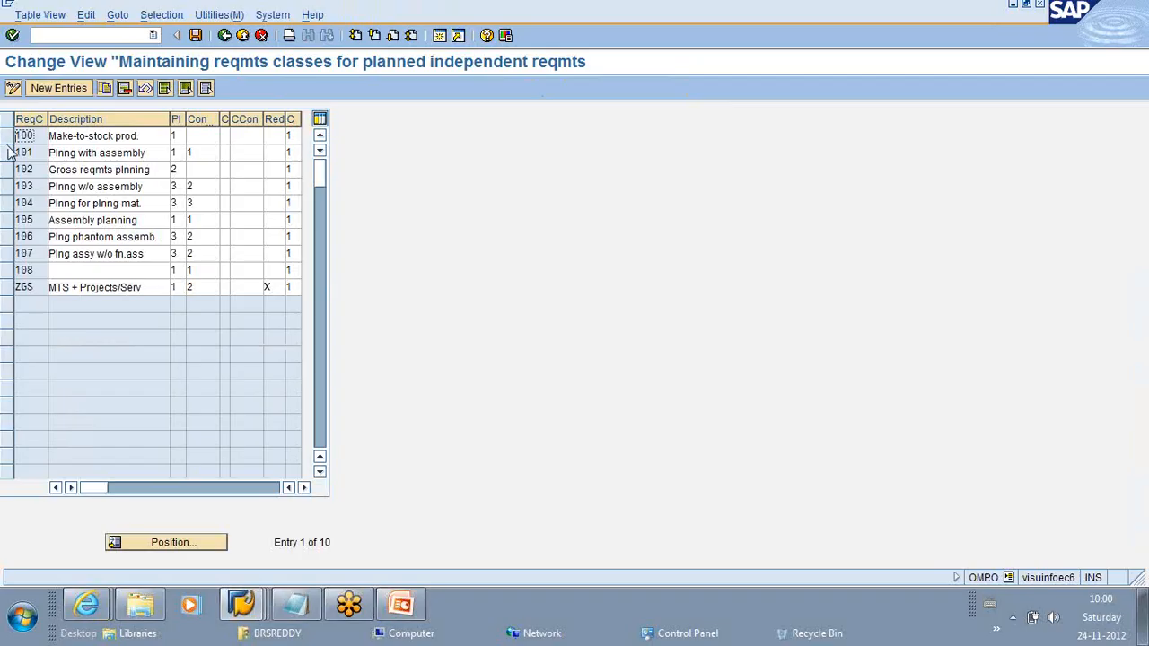
{"action": "left_click", "coordinate": [8, 152]}
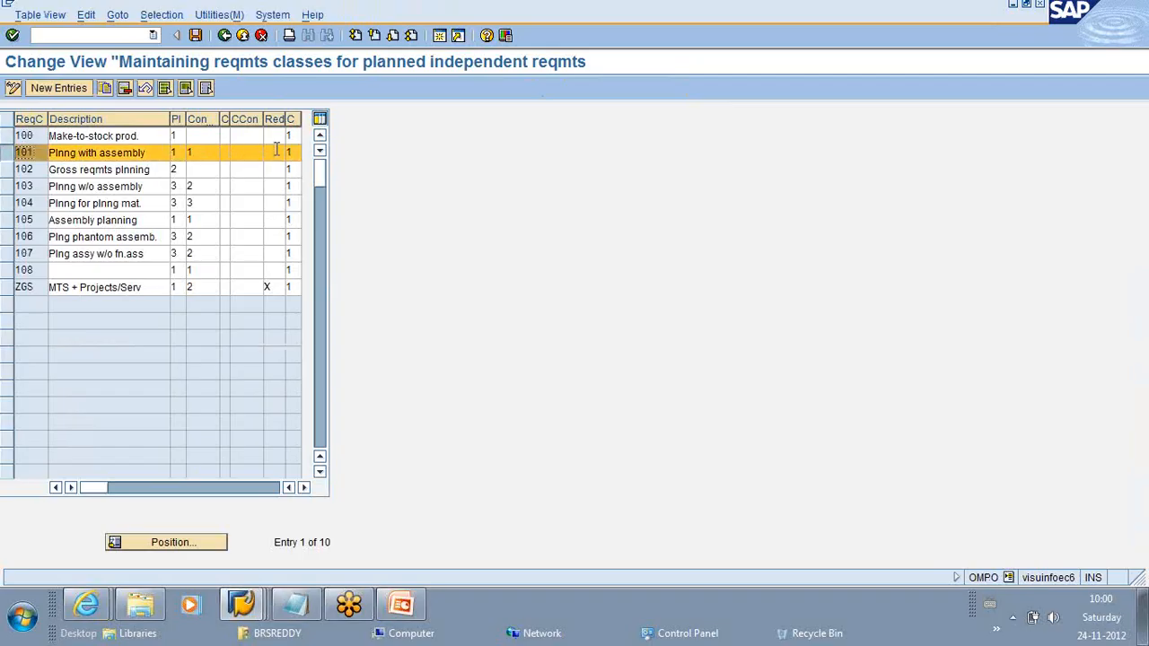
{"action": "left_click", "coordinate": [219, 152]}
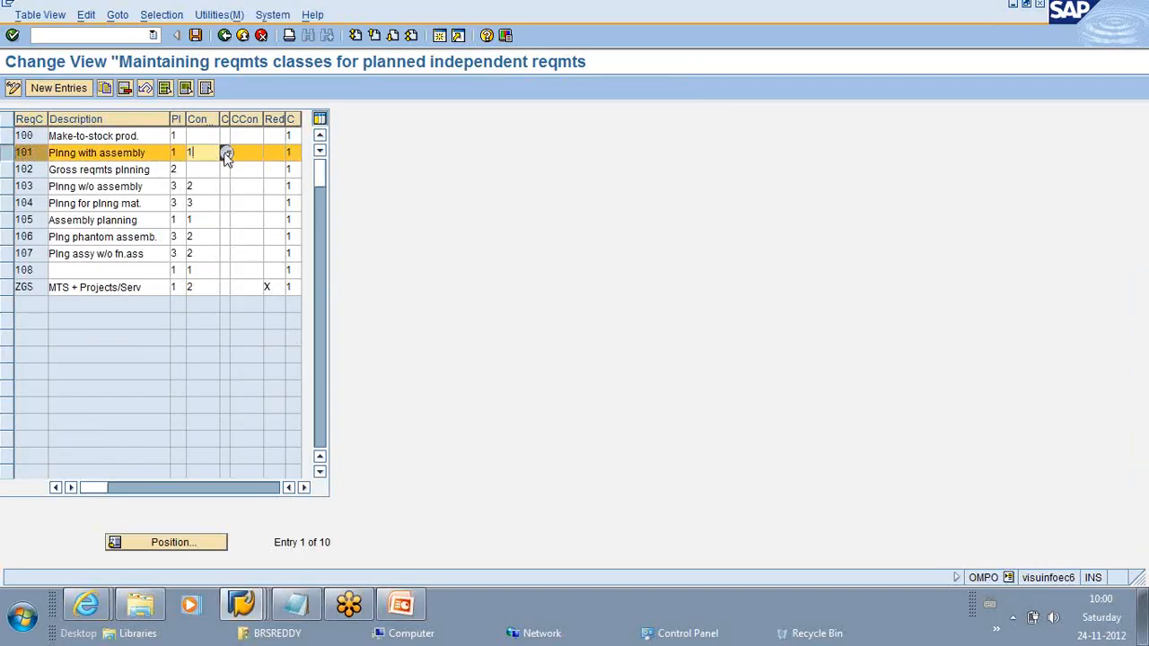
{"action": "left_click", "coordinate": [227, 152]}
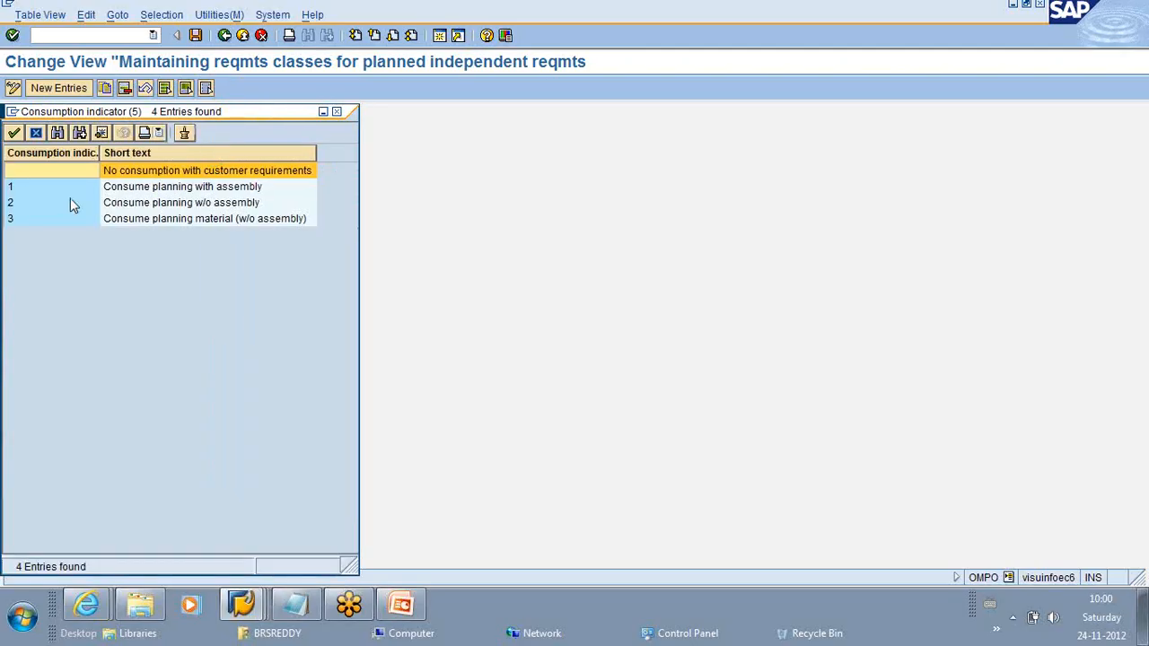
Step: Examine consumption indicator 1 beside the requirements classes table, check the Make-to-stock class's consumption field, and close the value list
{"action": "left_click", "coordinate": [134, 189]}
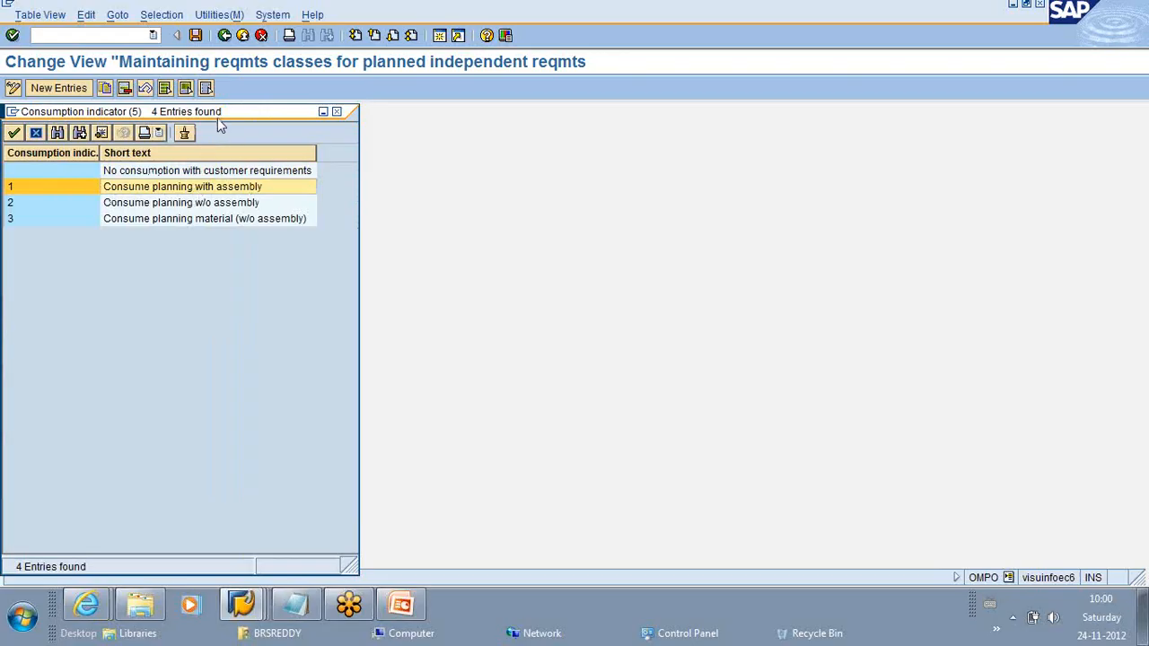
{"action": "left_click_drag", "start_coordinate": [219, 115], "coordinate": [582, 91]}
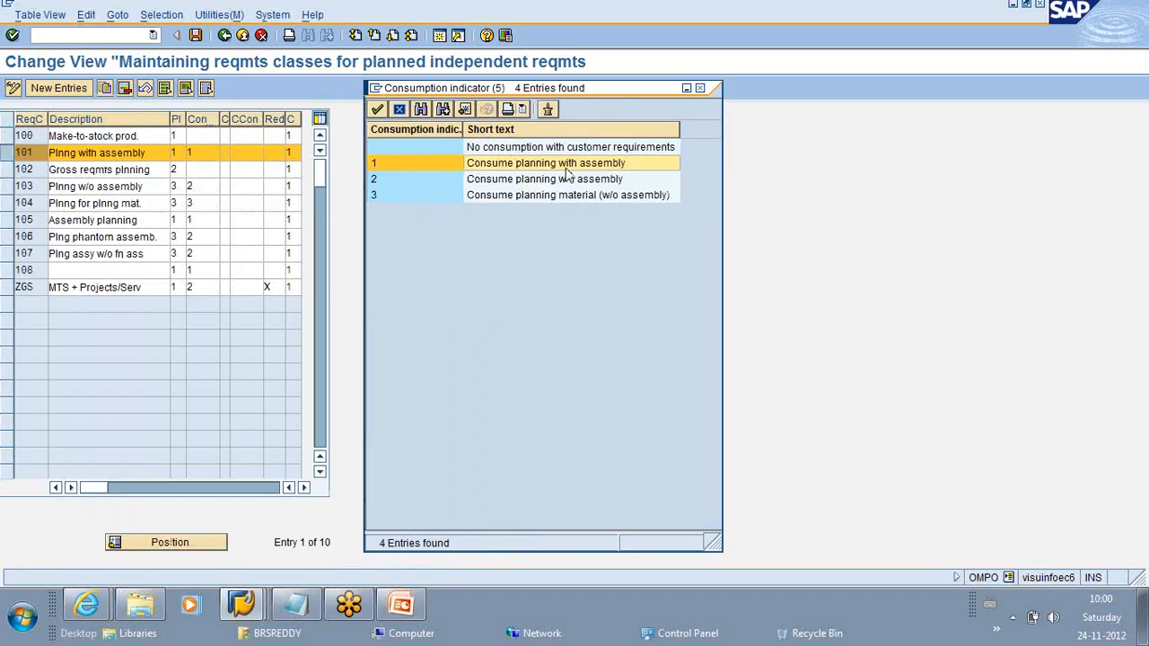
{"action": "left_click", "coordinate": [212, 135]}
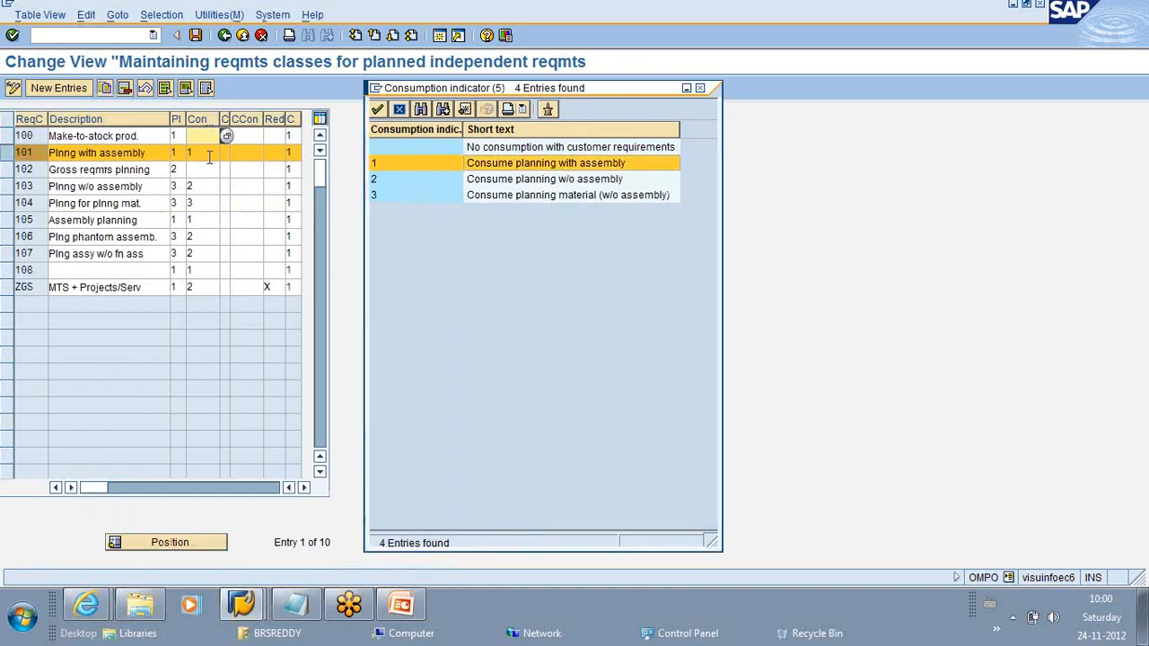
{"action": "left_click", "coordinate": [703, 88]}
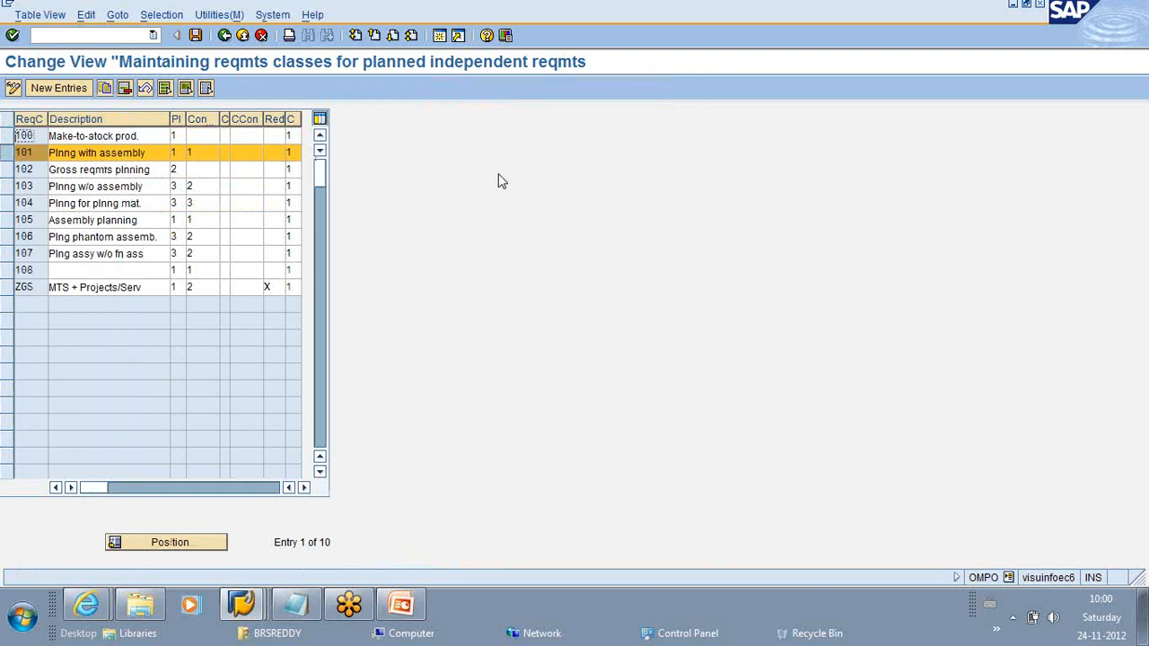
Step: List the consumption indicator values for class 101 again, compare them with the entries of classes 100 and 102, and close the list
{"action": "left_click", "coordinate": [197, 153]}
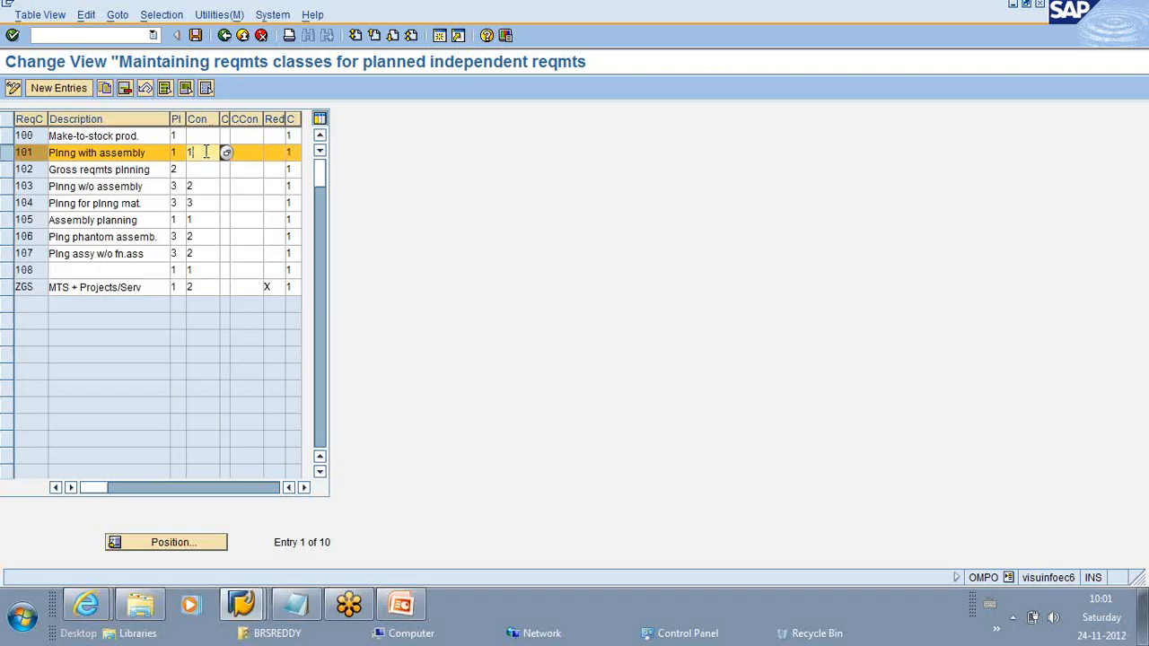
{"action": "left_click", "coordinate": [226, 154]}
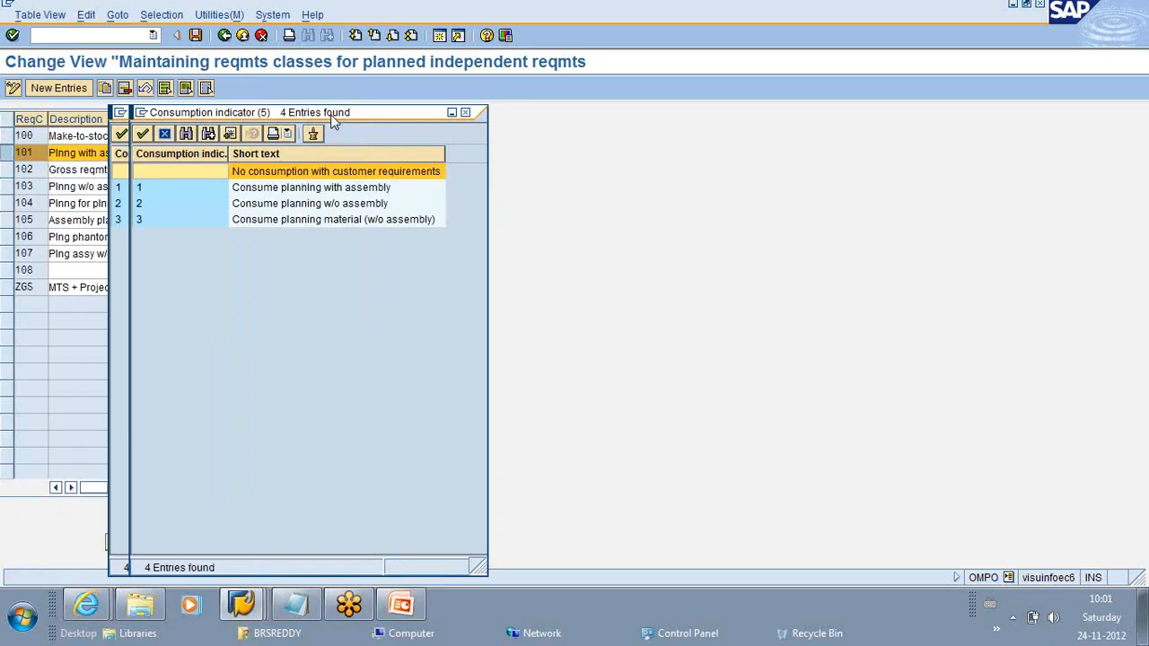
{"action": "left_click", "coordinate": [200, 136]}
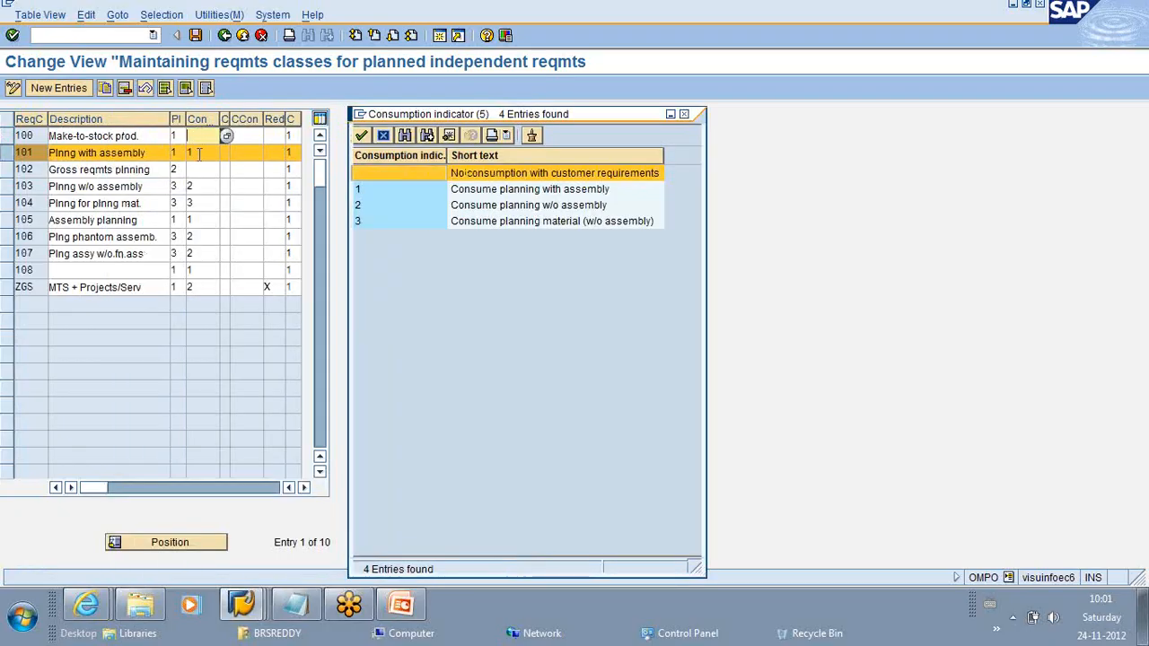
{"action": "left_click", "coordinate": [200, 170]}
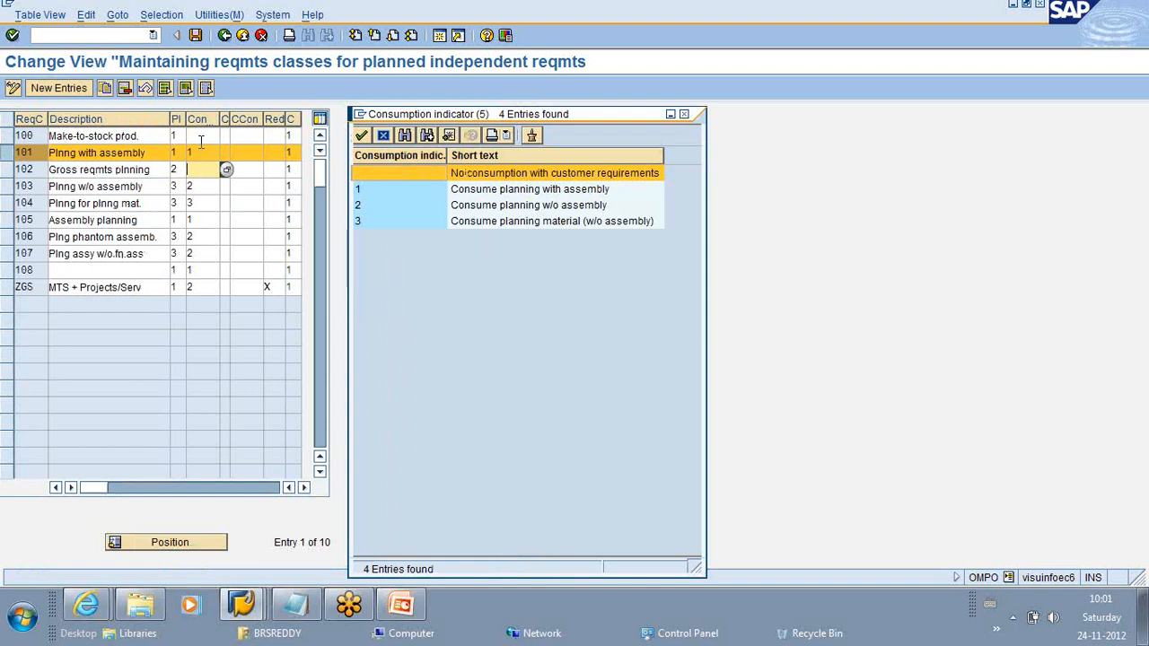
{"action": "left_click", "coordinate": [201, 133]}
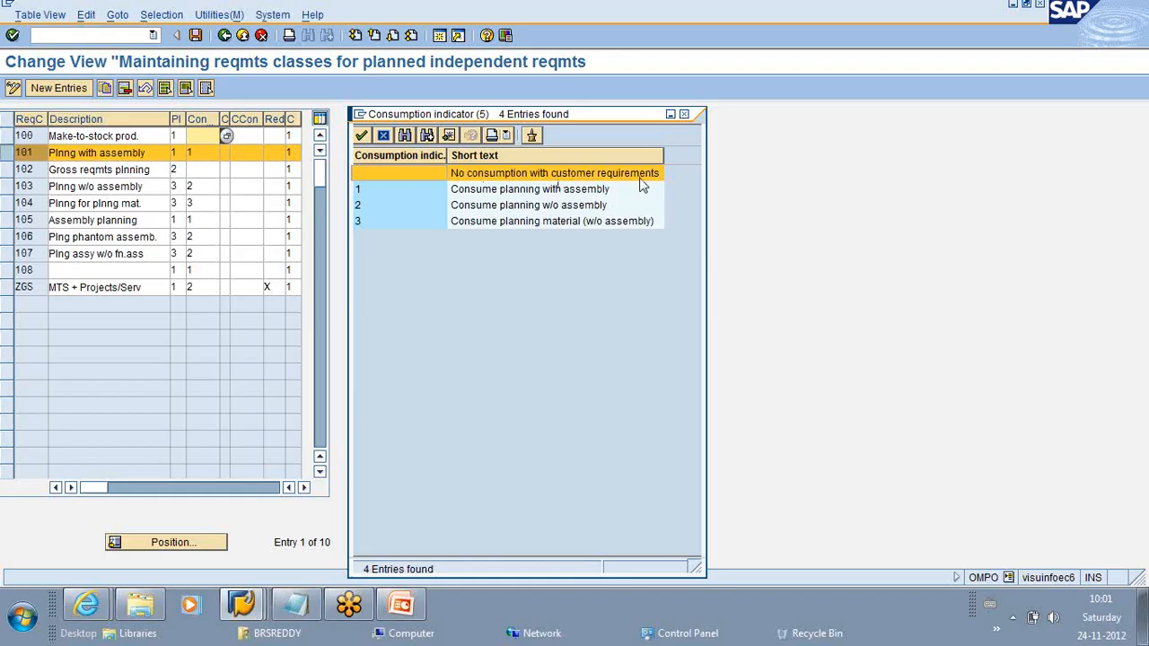
{"action": "left_click", "coordinate": [685, 115]}
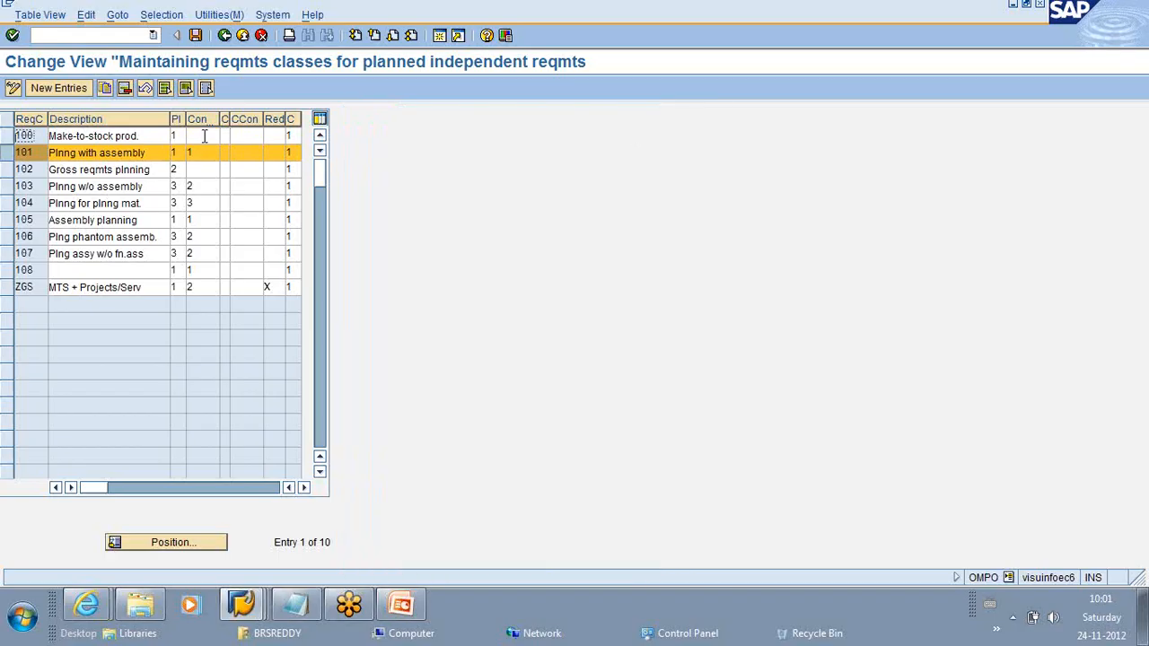
Step: List the requirements reduction indicator values for class 100, close the list, and return to the IMG
{"action": "left_click", "coordinate": [205, 136]}
{"action": "left_click", "coordinate": [279, 135]}
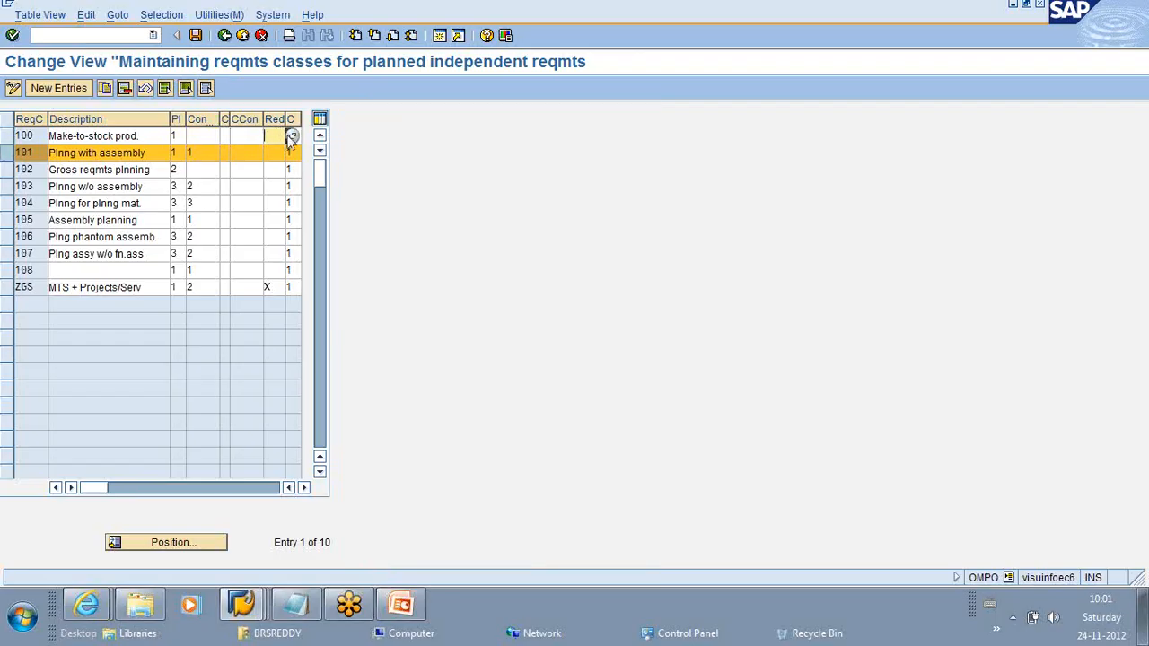
{"action": "left_click", "coordinate": [292, 137]}
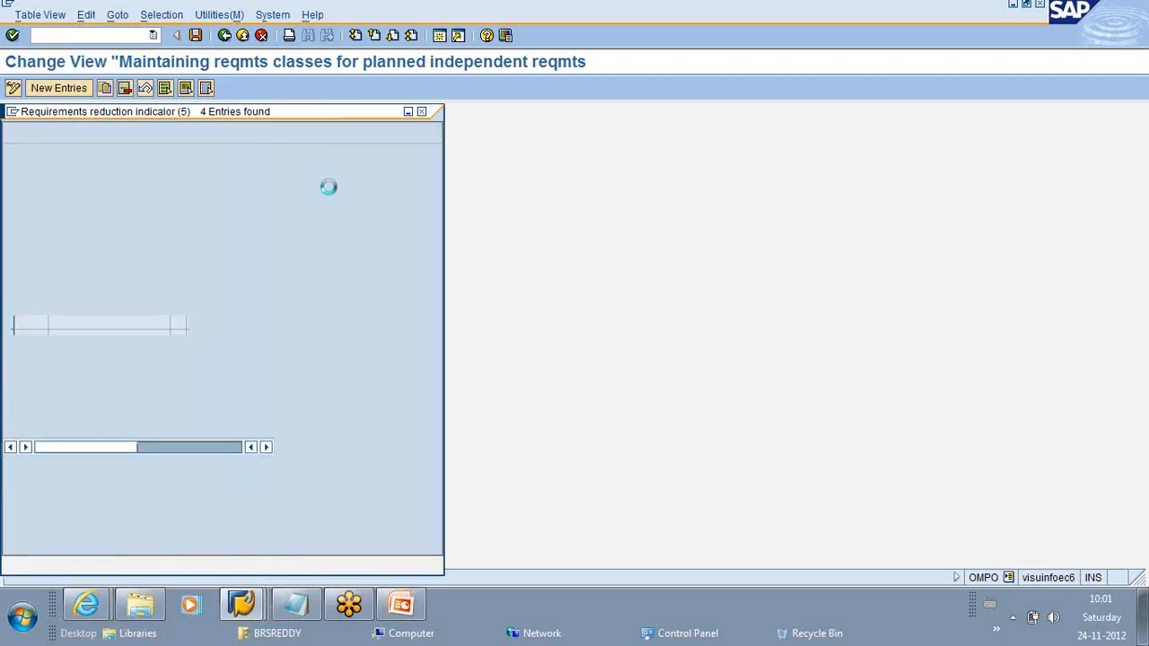
{"action": "left_click", "coordinate": [421, 112]}
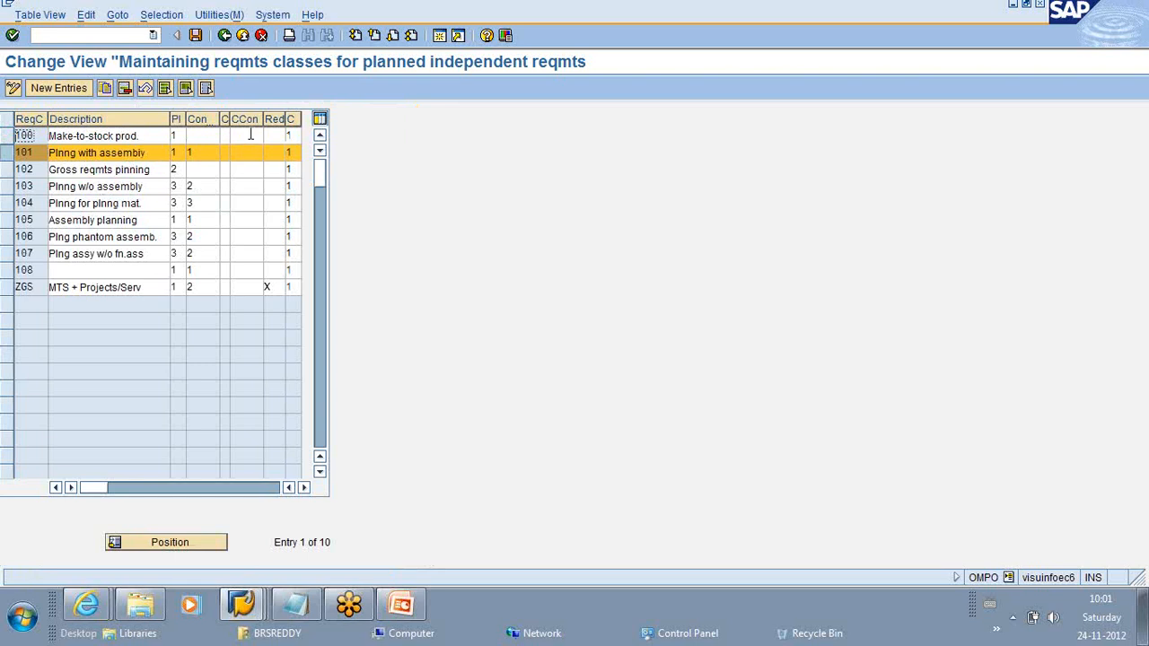
{"action": "left_click", "coordinate": [225, 35]}
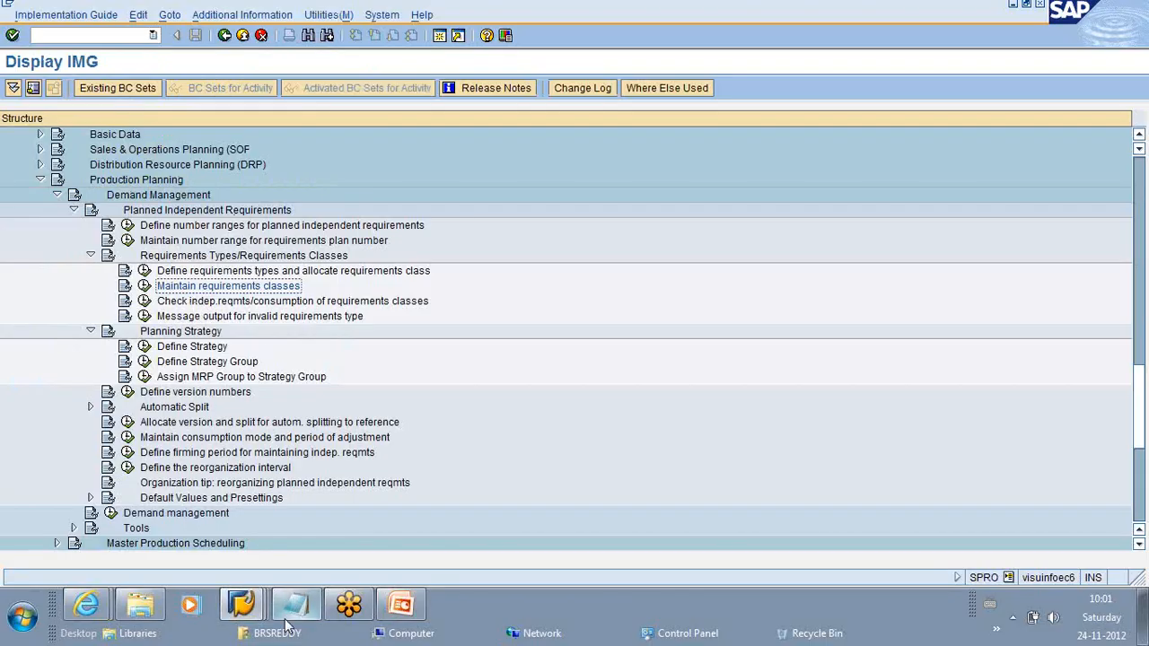
Step: Switch to the REDDY notes in Notepad and highlight strategy 10 and its requirements types LSF and KSL in turn
{"action": "mouse_move", "coordinate": [296, 609]}
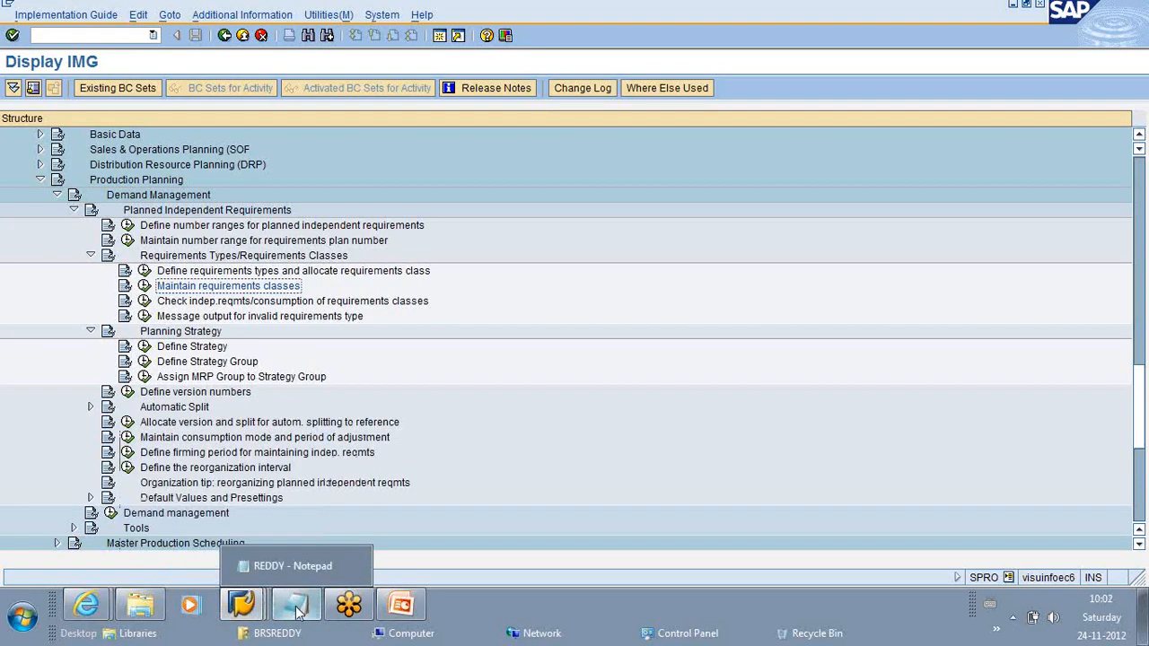
{"action": "left_click", "coordinate": [297, 608]}
{"action": "scroll", "coordinate": [384, 371], "scroll_direction": "down", "scroll_amount": 4}
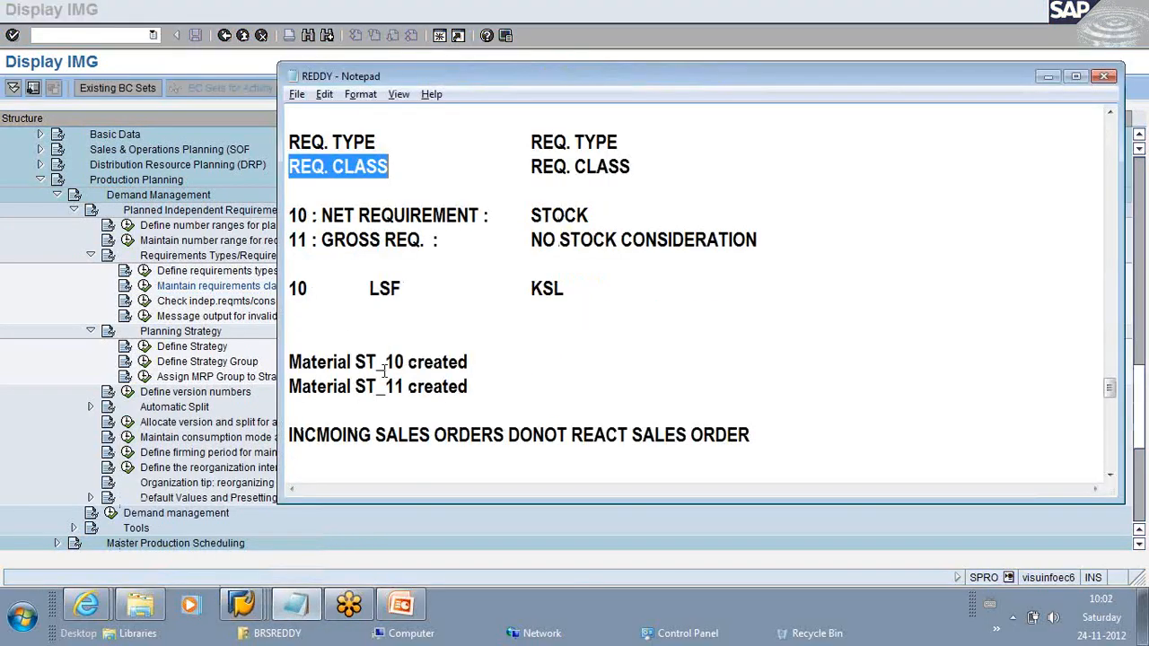
{"action": "scroll", "coordinate": [384, 371], "scroll_direction": "down", "scroll_amount": 3}
{"action": "scroll", "coordinate": [384, 371], "scroll_direction": "up", "scroll_amount": 6}
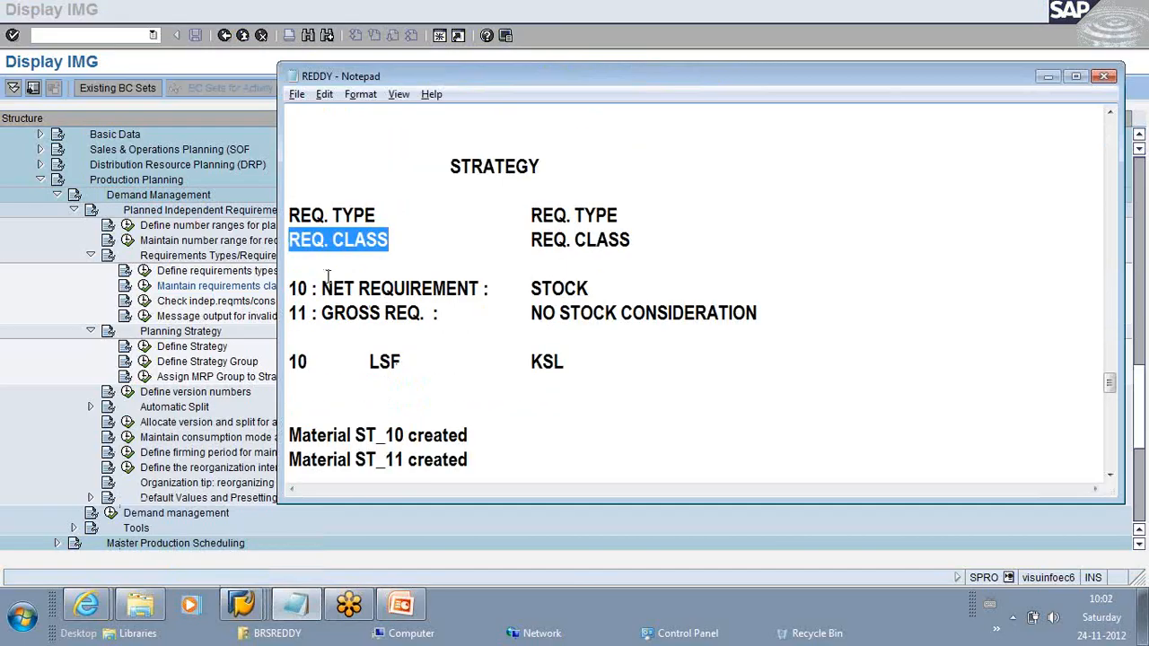
{"action": "left_click_drag", "start_coordinate": [291, 359], "coordinate": [316, 360]}
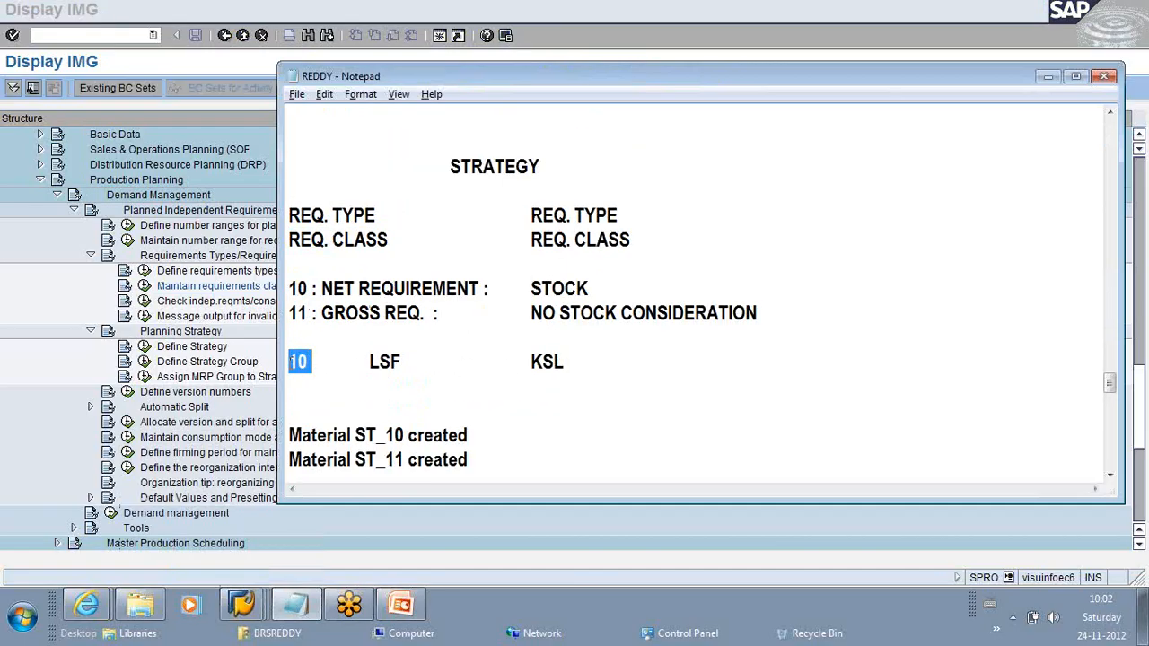
{"action": "left_click_drag", "start_coordinate": [369, 361], "coordinate": [402, 361]}
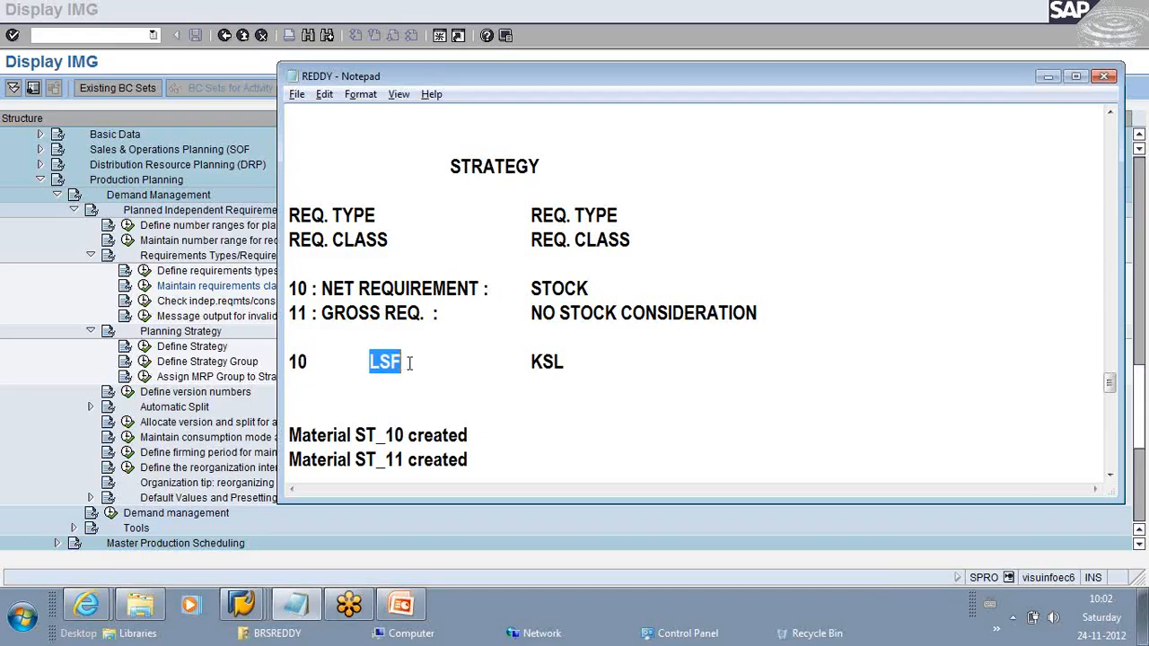
{"action": "left_click_drag", "start_coordinate": [531, 361], "coordinate": [592, 360]}
Step: Add a line below the strategy 10 entry with requirements class 100 under LSF and 030 under KSL
{"action": "left_click", "coordinate": [587, 362]}
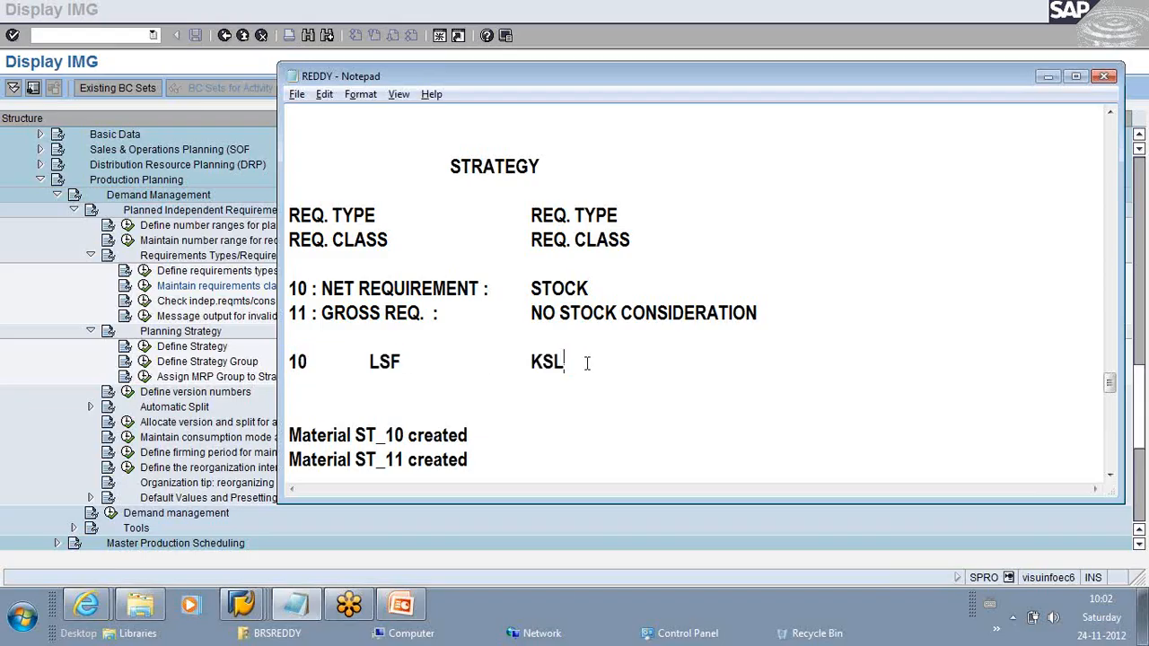
{"action": "key", "text": "Down"}
{"action": "key", "text": "Return"}
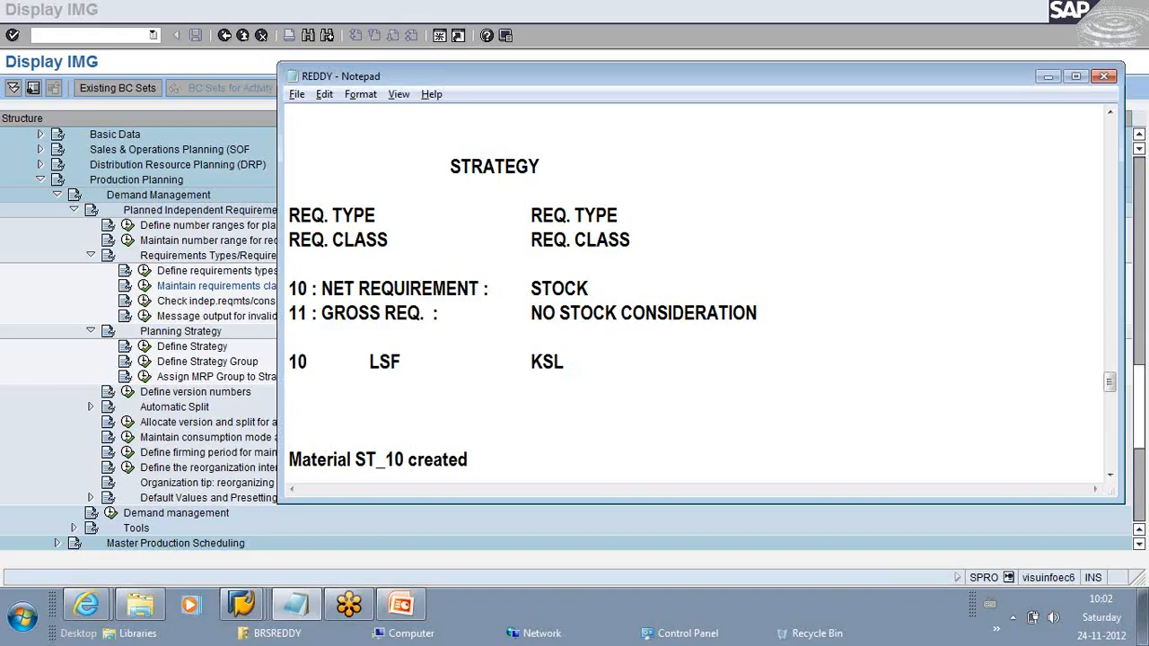
{"action": "key", "text": "Tab"}
{"action": "type", "text": "100"}
{"action": "key", "text": "Tab"}
{"action": "key", "text": "Tab"}
{"action": "type", "text": "030"}
Step: Highlight class 030 and the complete strategy 10 block in the notes to review its requirements types and classes
{"action": "left_click_drag", "start_coordinate": [583, 362], "coordinate": [551, 386]}
{"action": "double_click", "coordinate": [554, 386]}
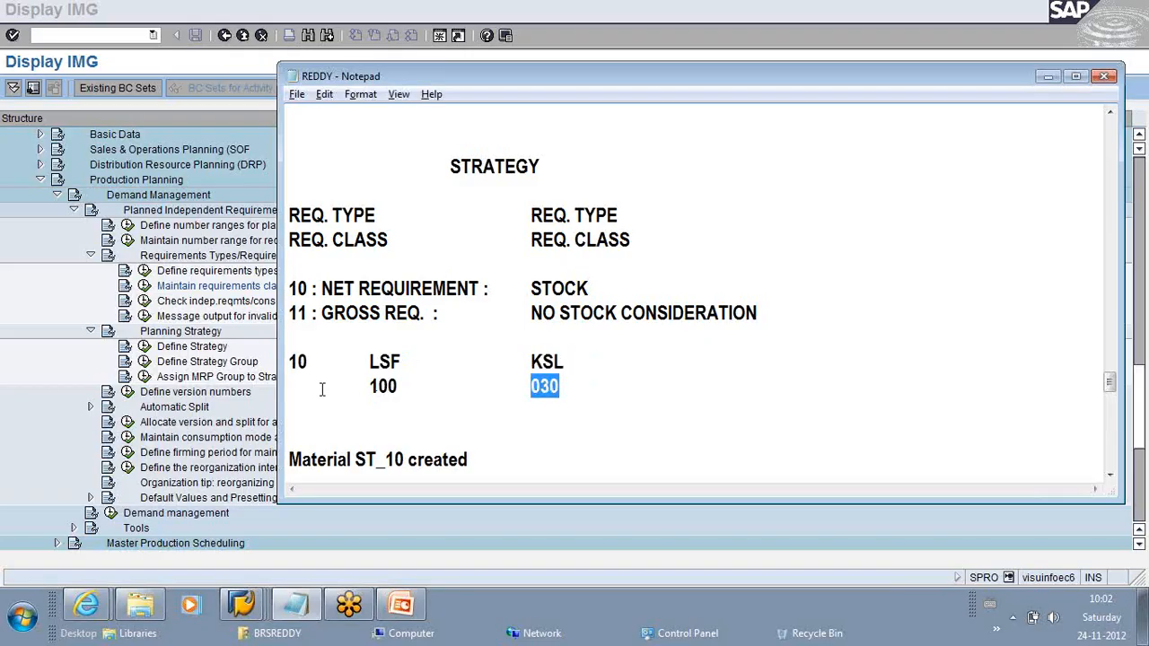
{"action": "left_click_drag", "start_coordinate": [290, 362], "coordinate": [586, 380]}
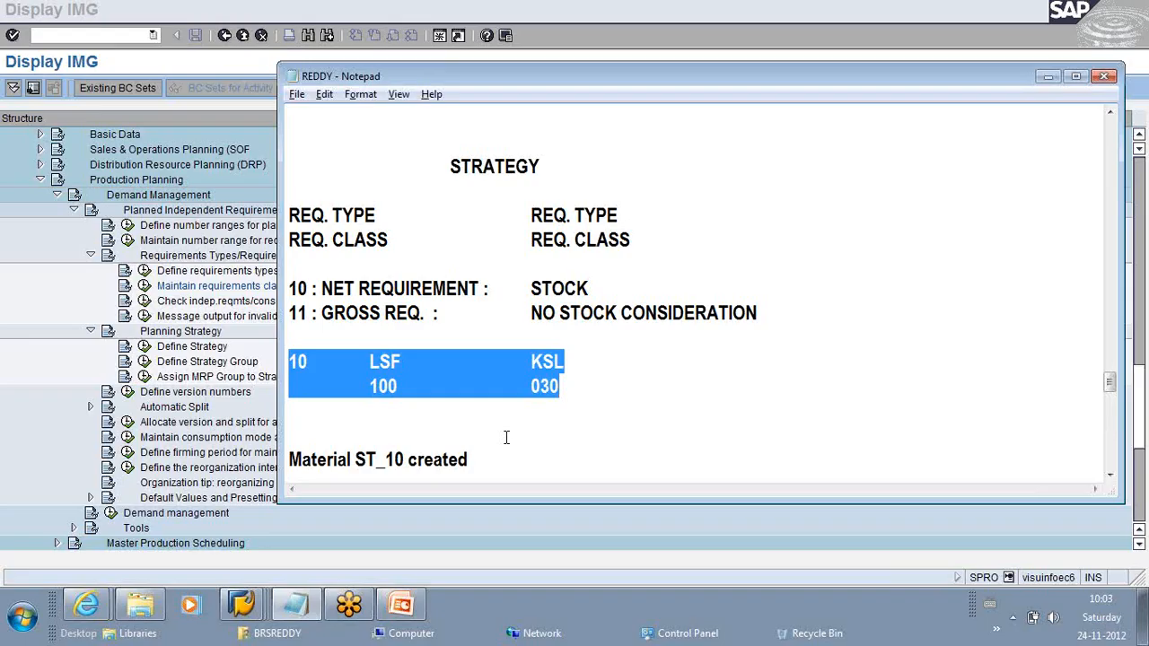
{"action": "left_click", "coordinate": [349, 613]}
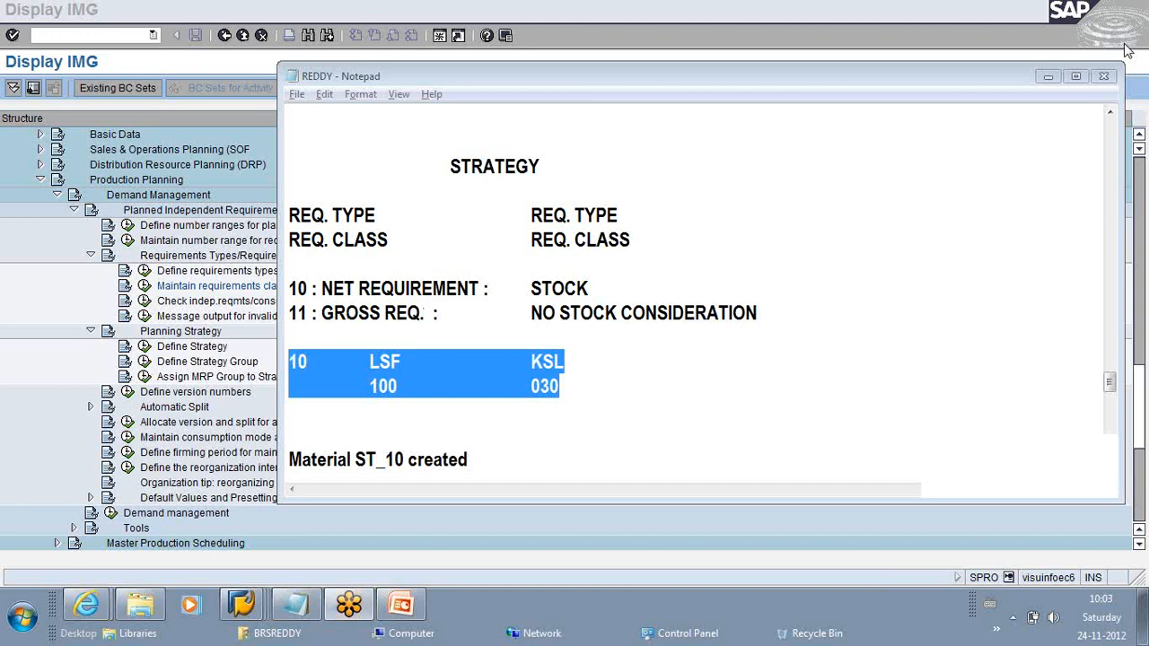